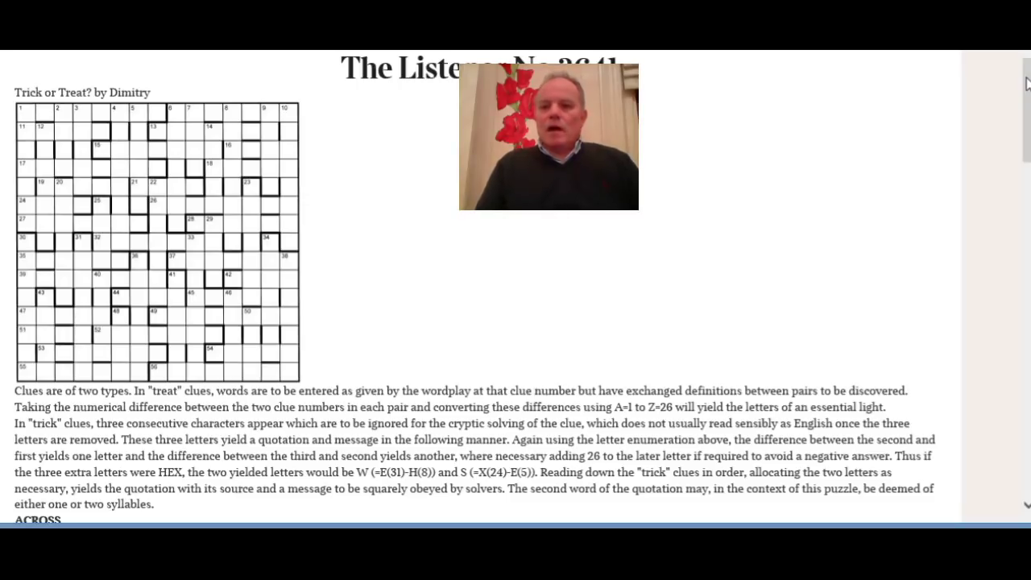
# Scroll The Times puzzle page down until Across clues 1 through 45 are visible.
pyautogui.click(1027, 83)
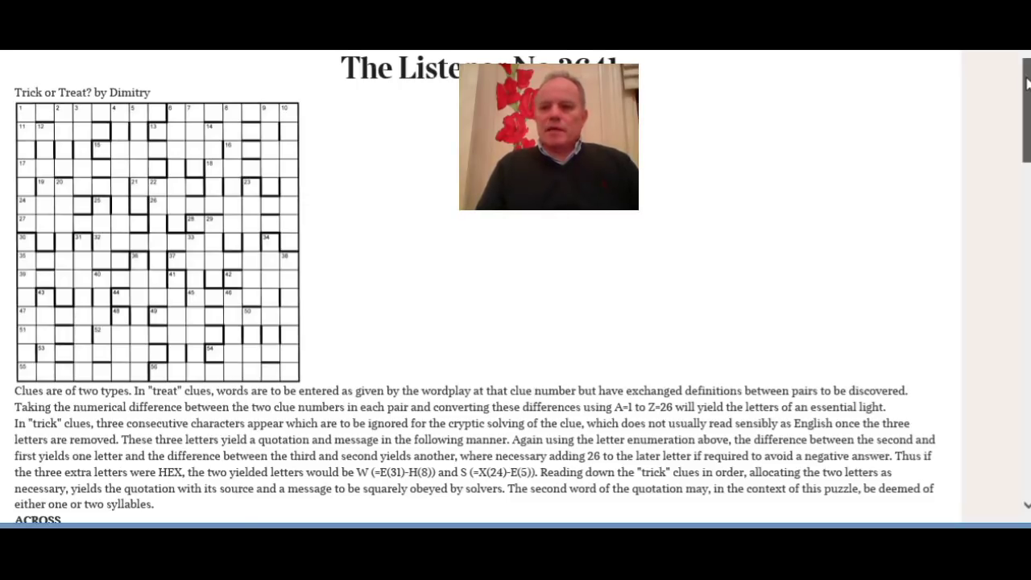
pyautogui.moveTo(1026, 82); pyautogui.dragTo(1021, 153)
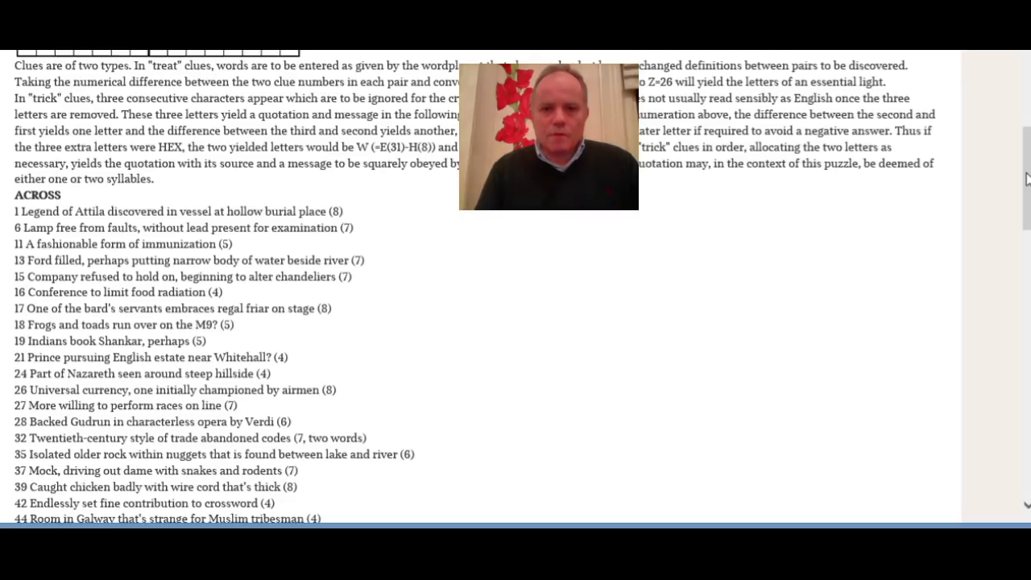
pyautogui.moveTo(1026, 179); pyautogui.dragTo(1026, 184)
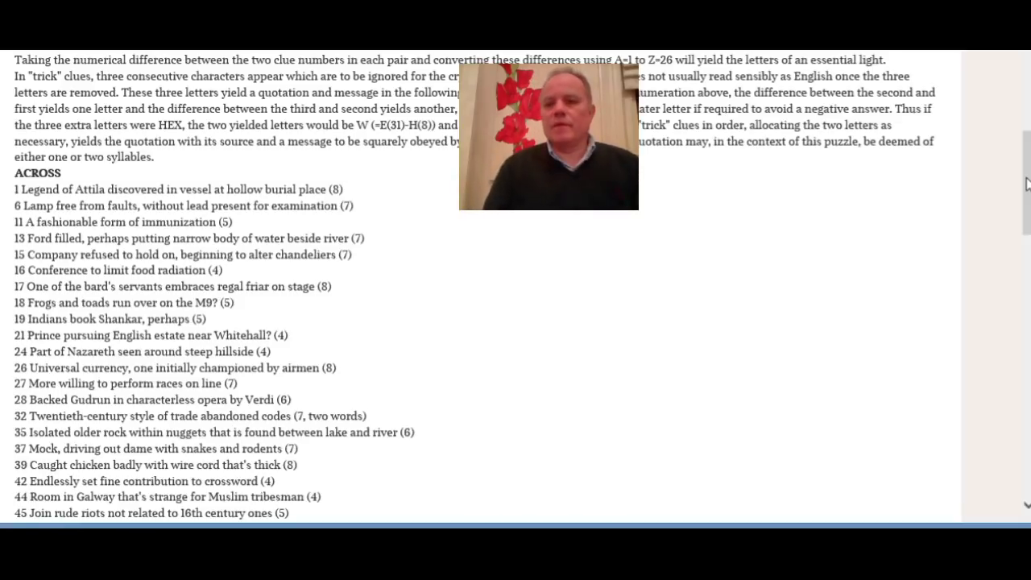
# Scroll the Across clues down to 55 and bring the crossword grid alongside.
pyautogui.moveTo(1028, 184); pyautogui.dragTo(1029, 211)
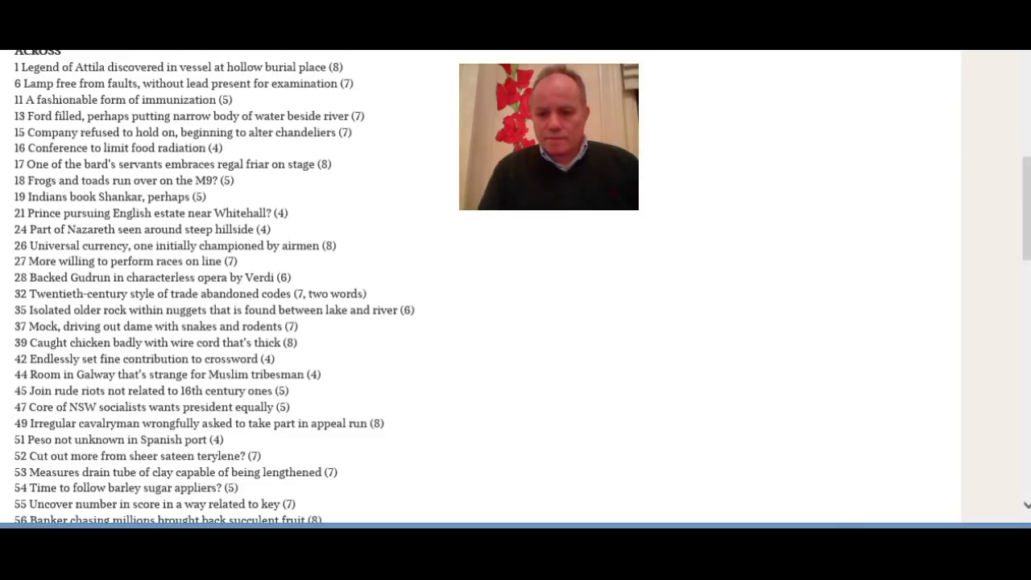
pyautogui.hotkey('alt', 'Tab')
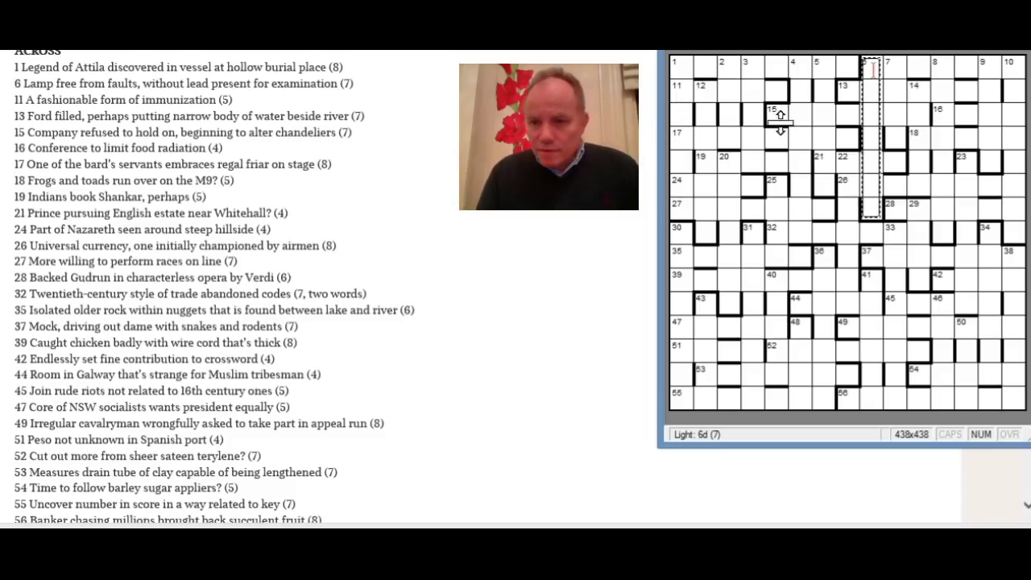
# Enter DIET at 16 across and note adi/dia under clue 16 in the Excel sheet.
pyautogui.click(943, 120)
pyautogui.write('DIET')
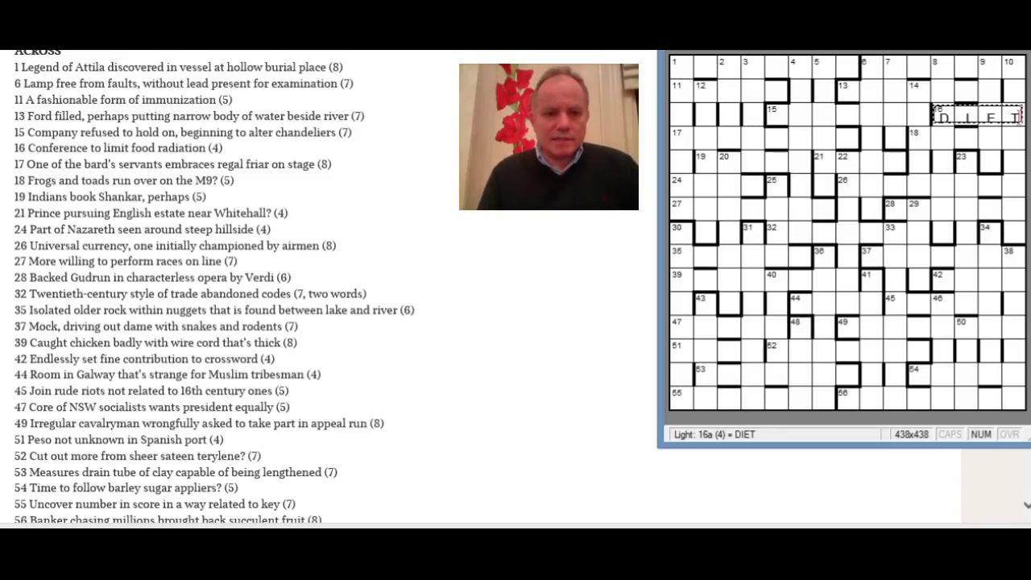
pyautogui.hotkey('alt', 'Tab')
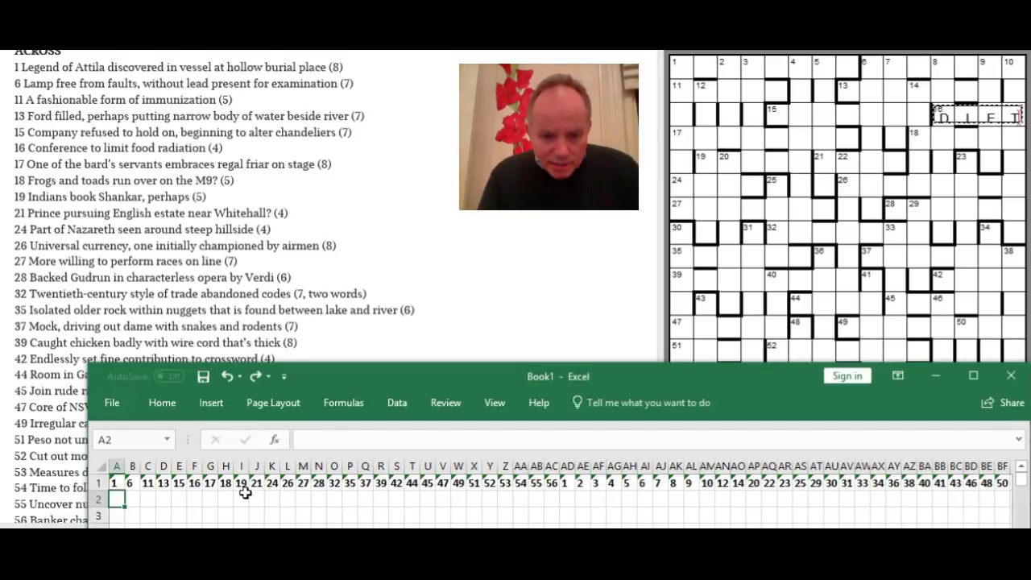
pyautogui.click(195, 499)
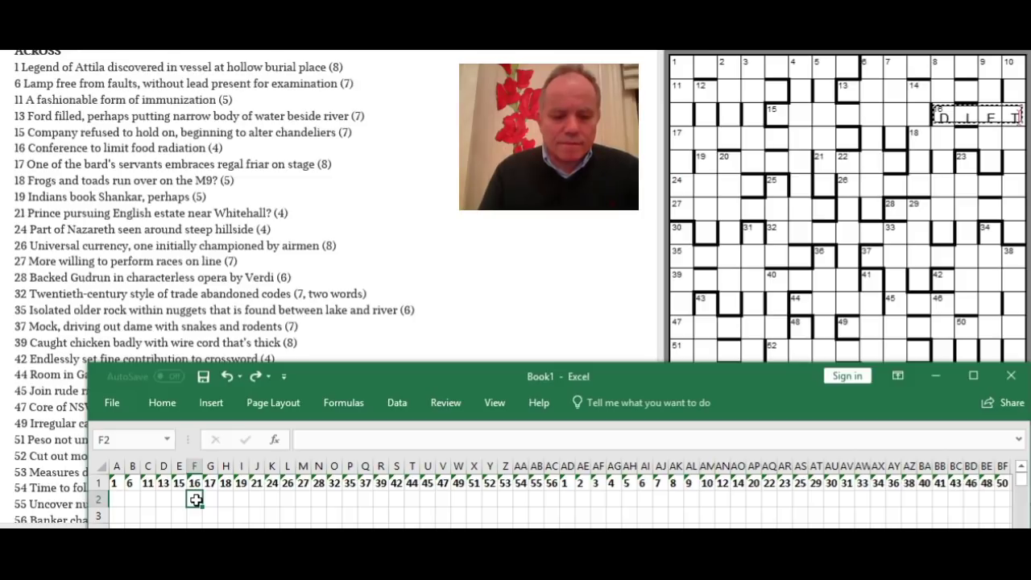
pyautogui.write('adi/')
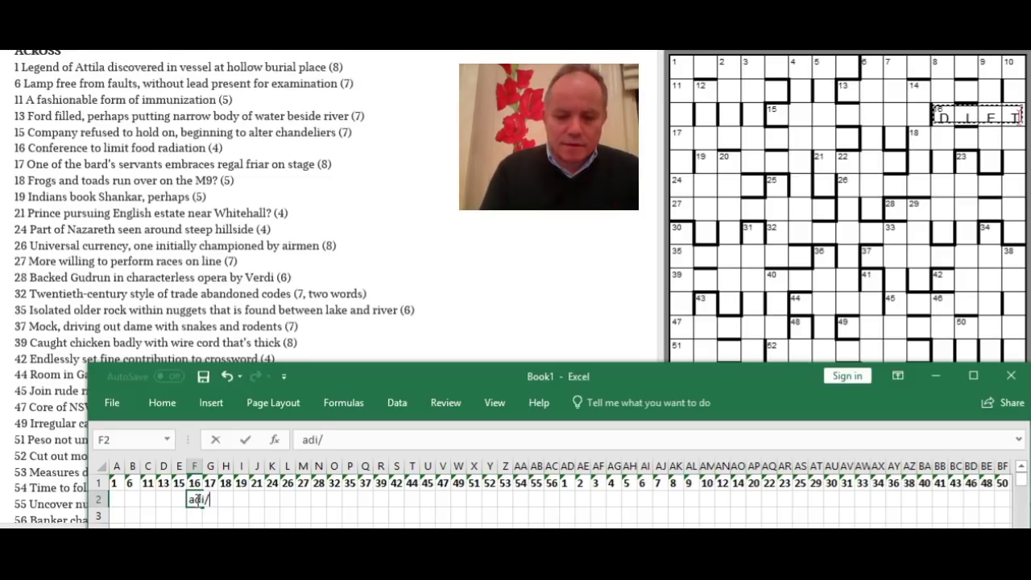
pyautogui.write('dia')
pyautogui.press('Return')
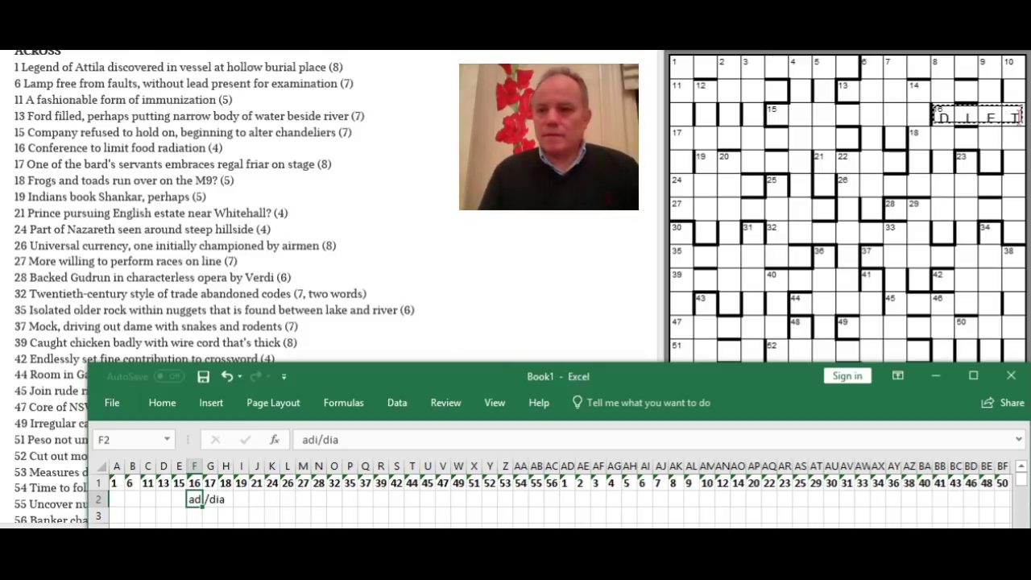
# Resize and widen the Times clue window so Down clues fit beside the grid and spreadsheet.
pyautogui.click(943, 72)
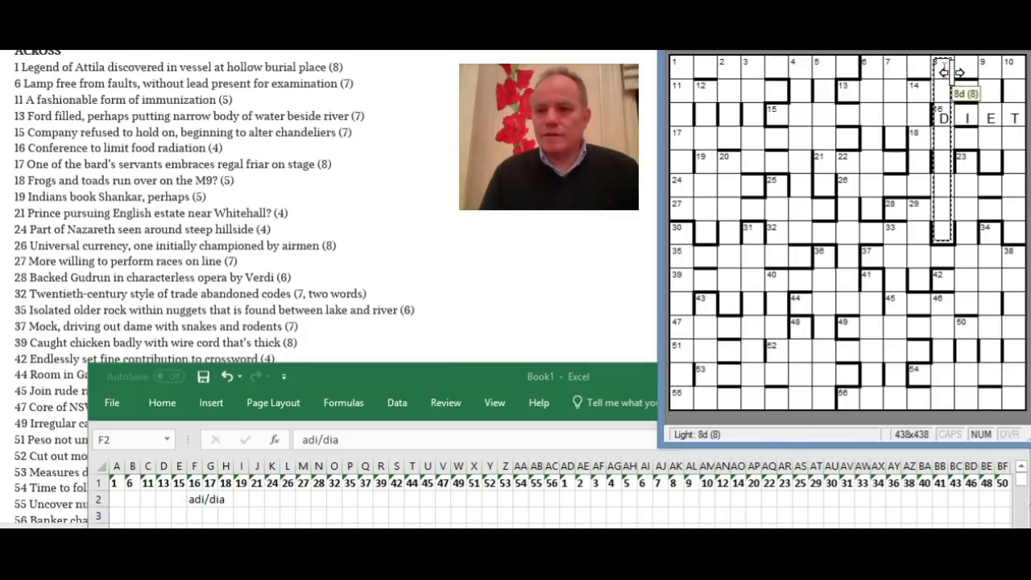
pyautogui.hotkey('alt', 'Tab')
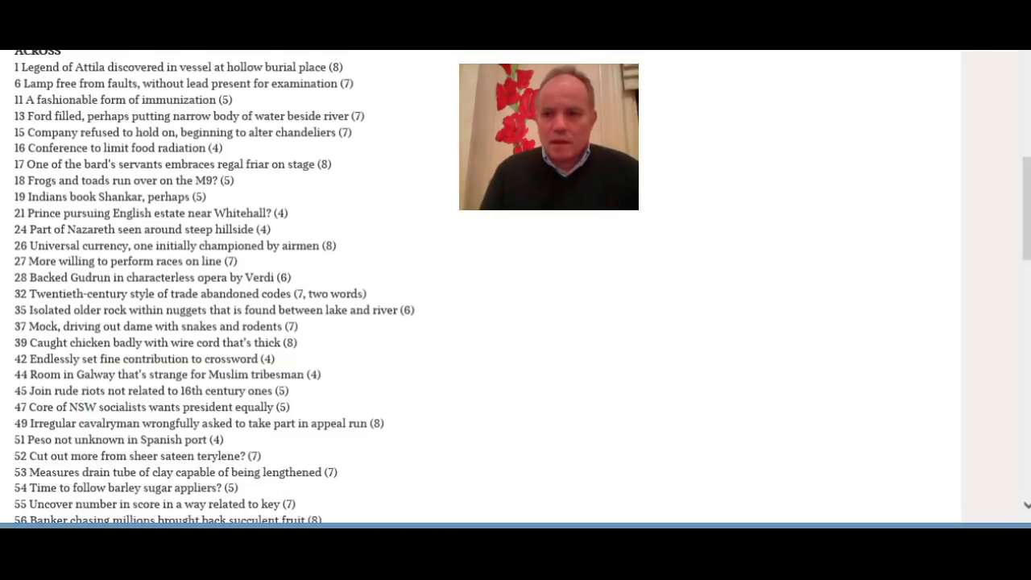
pyautogui.hotkey('alt', 'Tab')
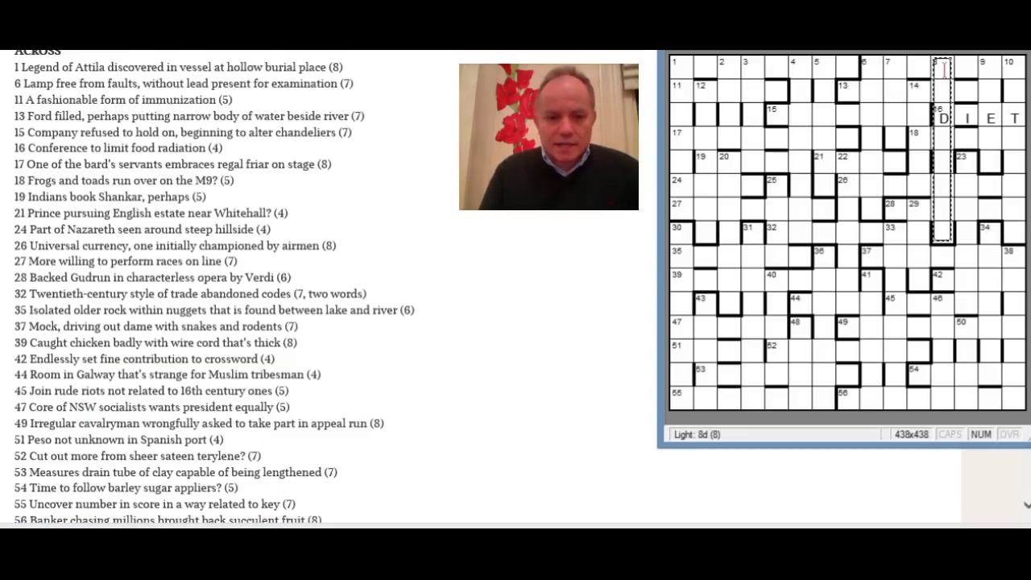
pyautogui.click(1027, 495)
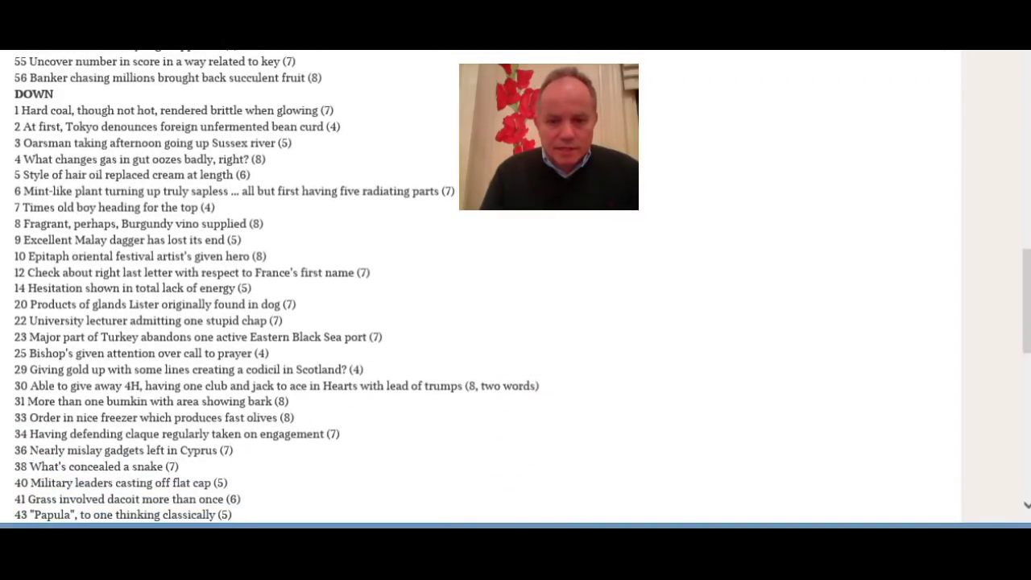
pyautogui.hotkey('alt', 'Tab')
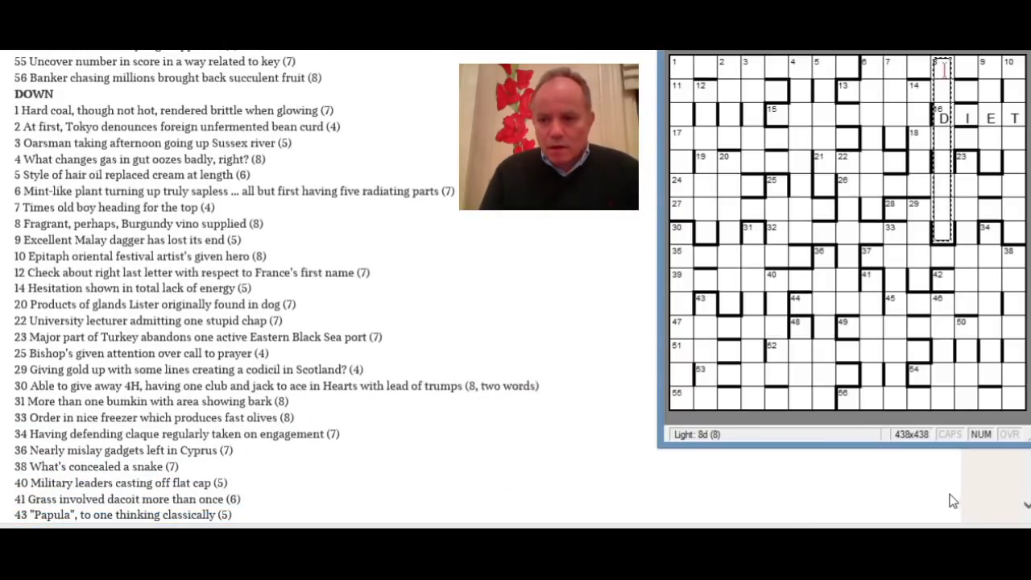
pyautogui.moveTo(938, 459); pyautogui.dragTo(546, 459)
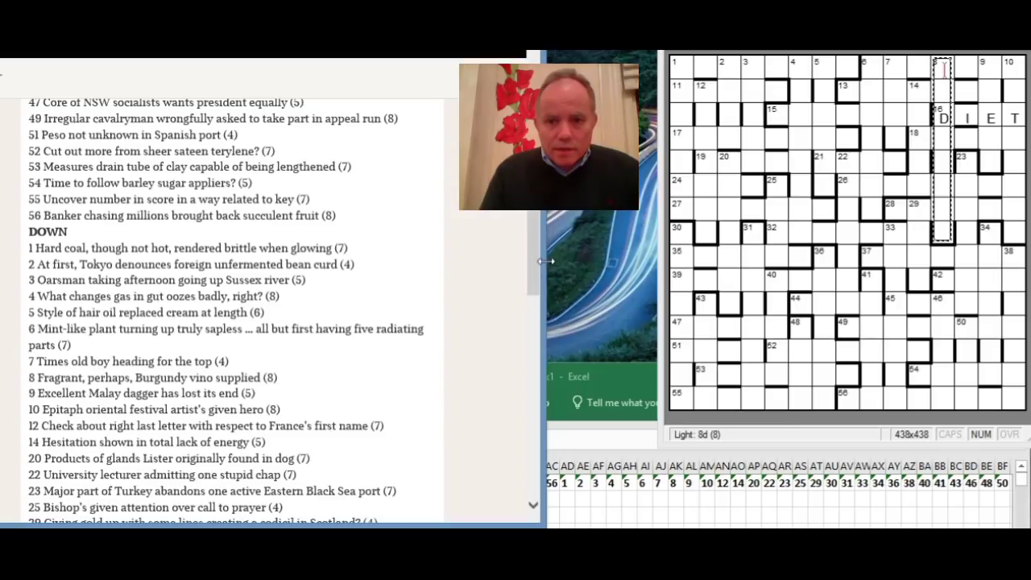
pyautogui.moveTo(545, 260); pyautogui.dragTo(634, 260)
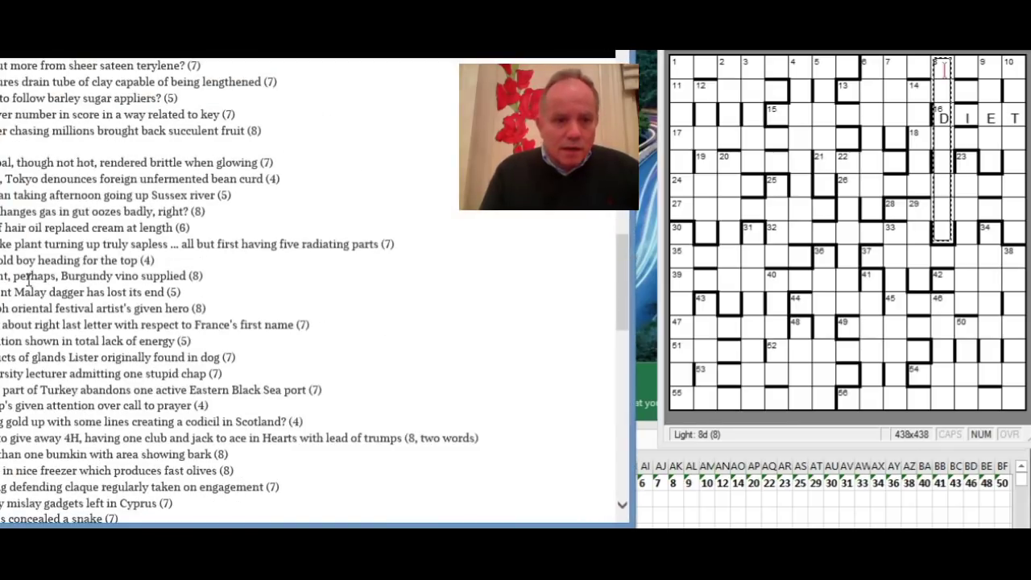
pyautogui.scroll(2, 172, 271)
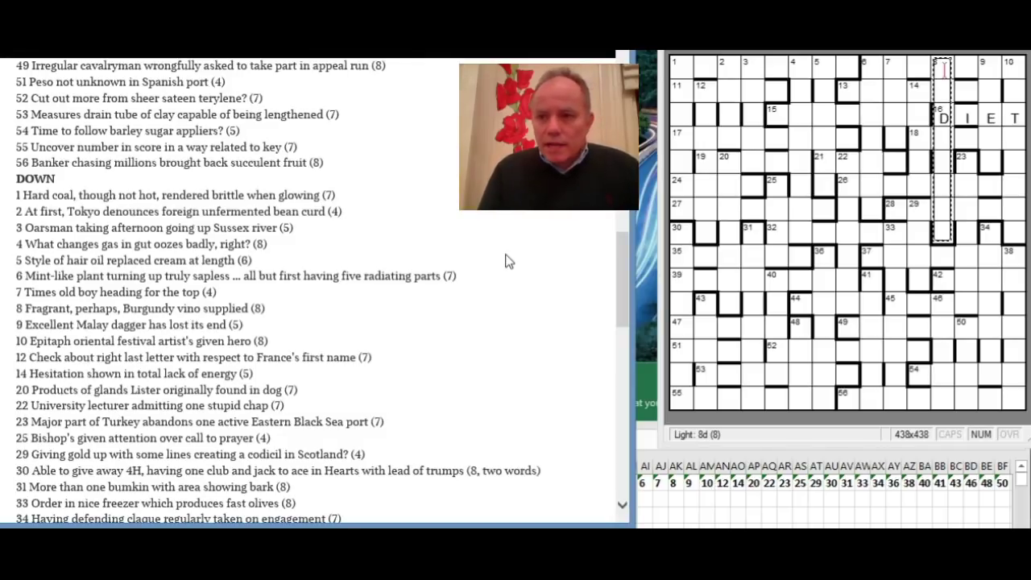
pyautogui.moveTo(634, 256); pyautogui.dragTo(652, 254)
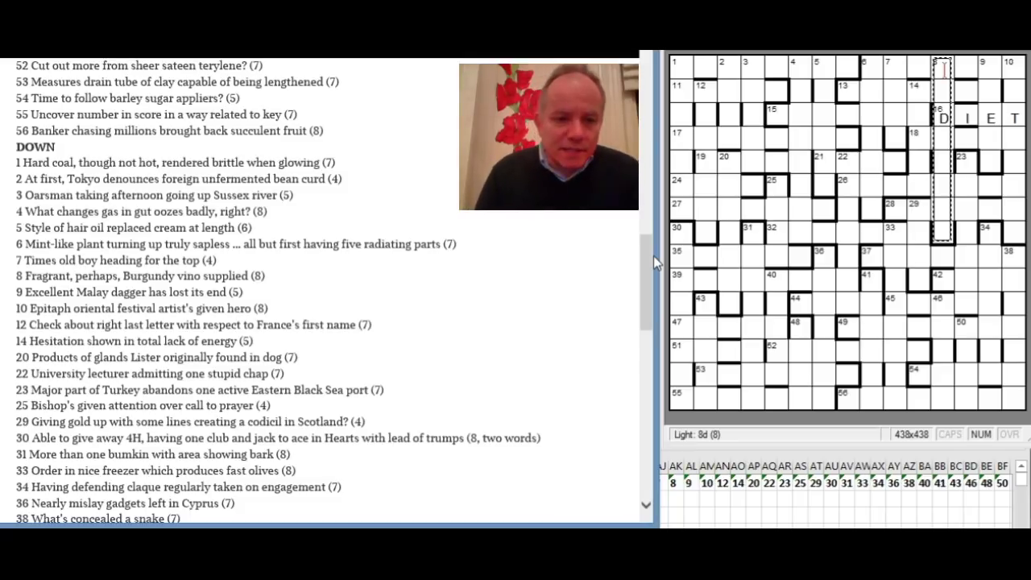
pyautogui.click(676, 506)
# Enlarge the spreadsheet window and move the adi/dia note from F2 to F4.
pyautogui.click(674, 500)
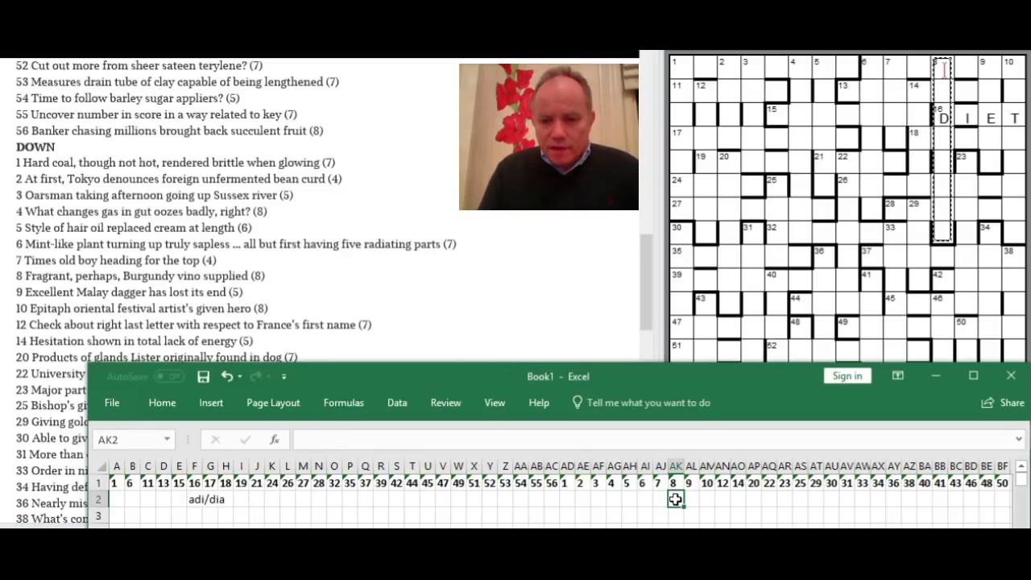
pyautogui.moveTo(645, 364); pyautogui.dragTo(644, 346)
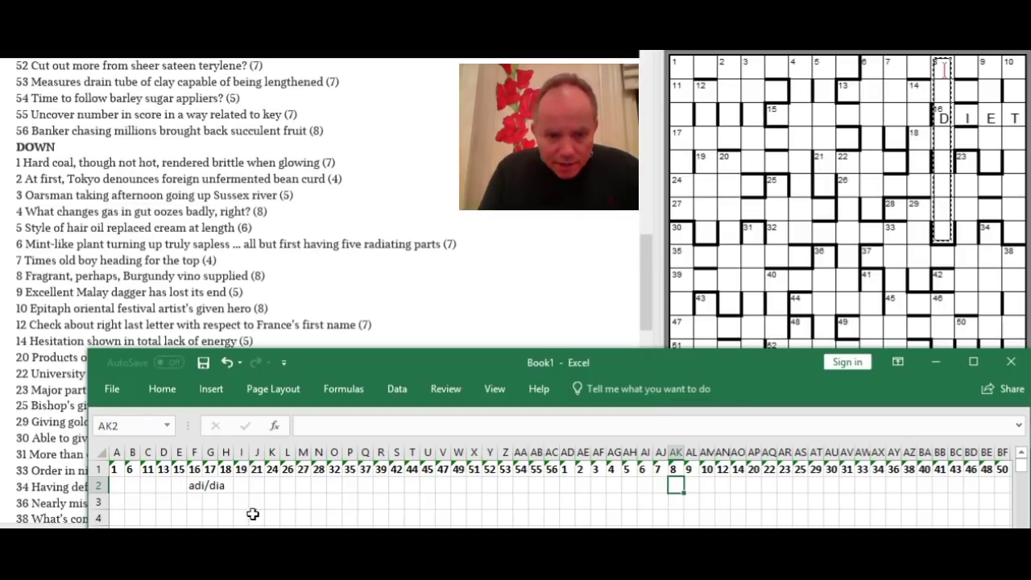
pyautogui.click(195, 485)
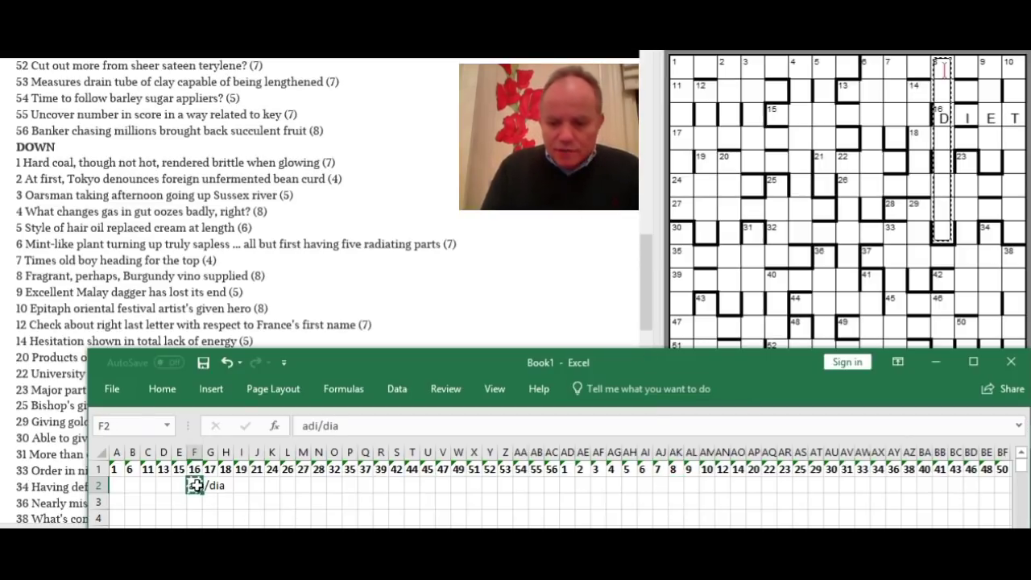
pyautogui.press('Down')
pyautogui.press('Down')
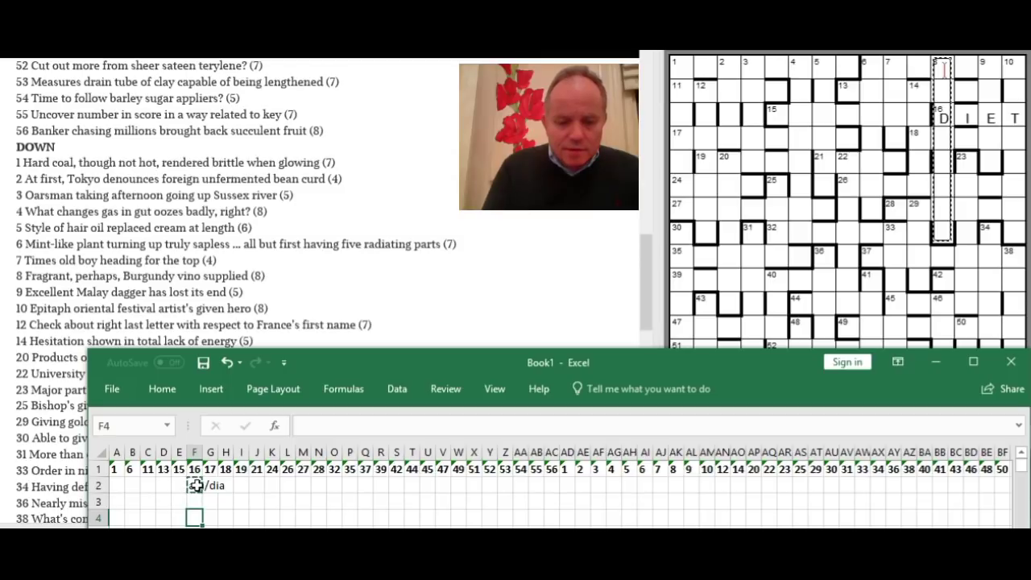
pyautogui.write('adi/dia')
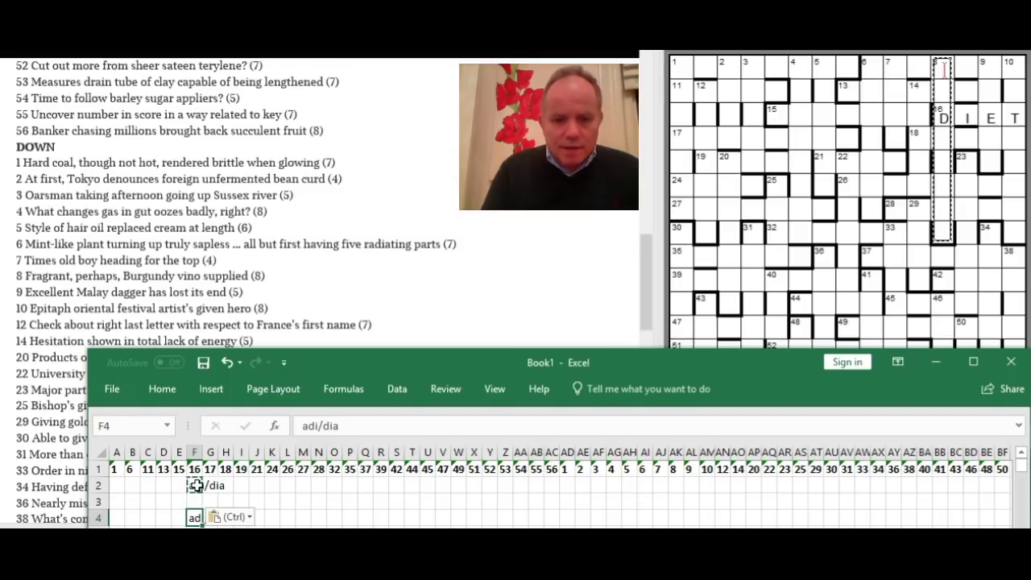
pyautogui.click(195, 485)
pyautogui.press('Delete')
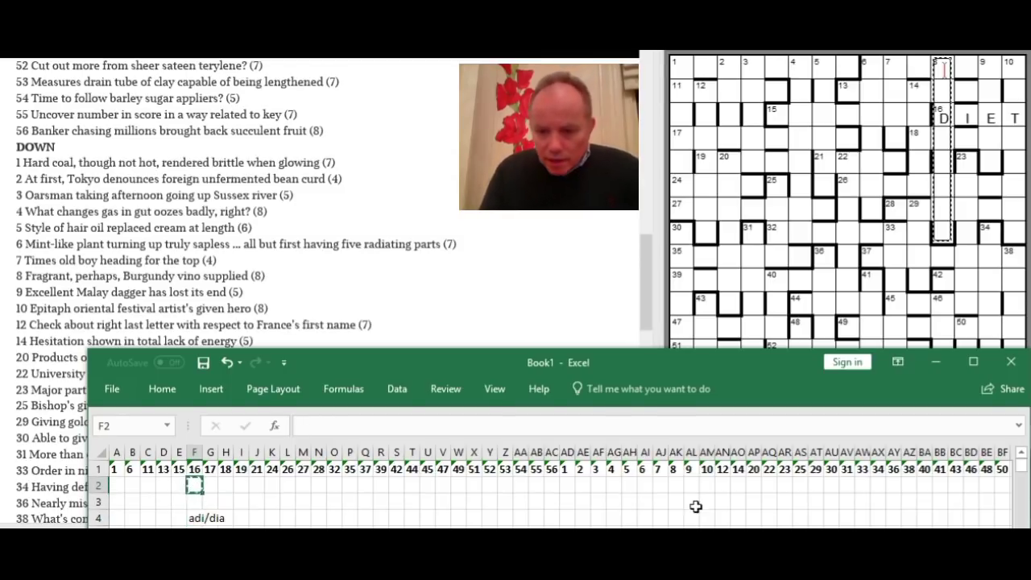
# Record the letters L and E stacked under clue 8 in the sheet.
pyautogui.click(675, 485)
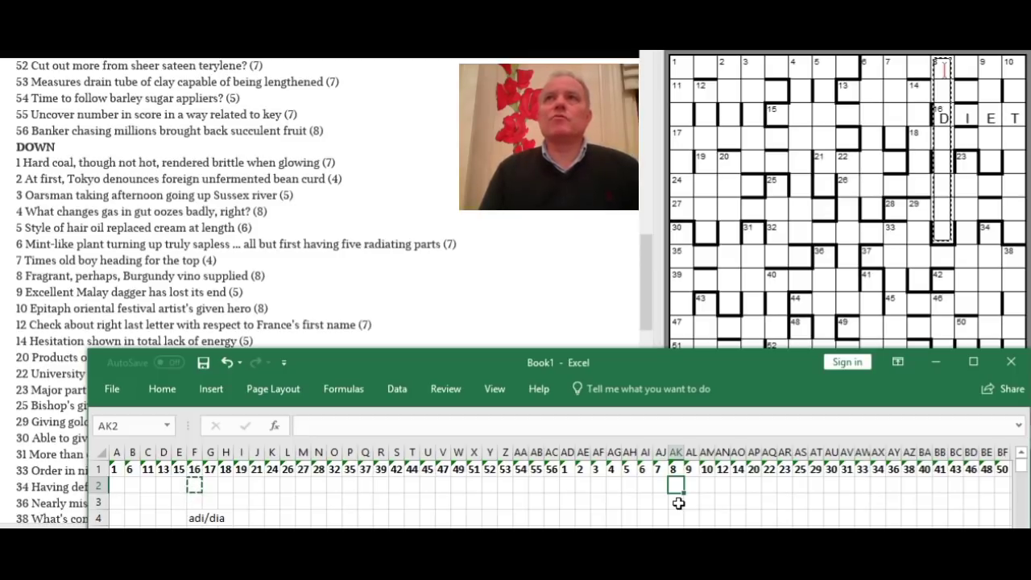
pyautogui.write('L')
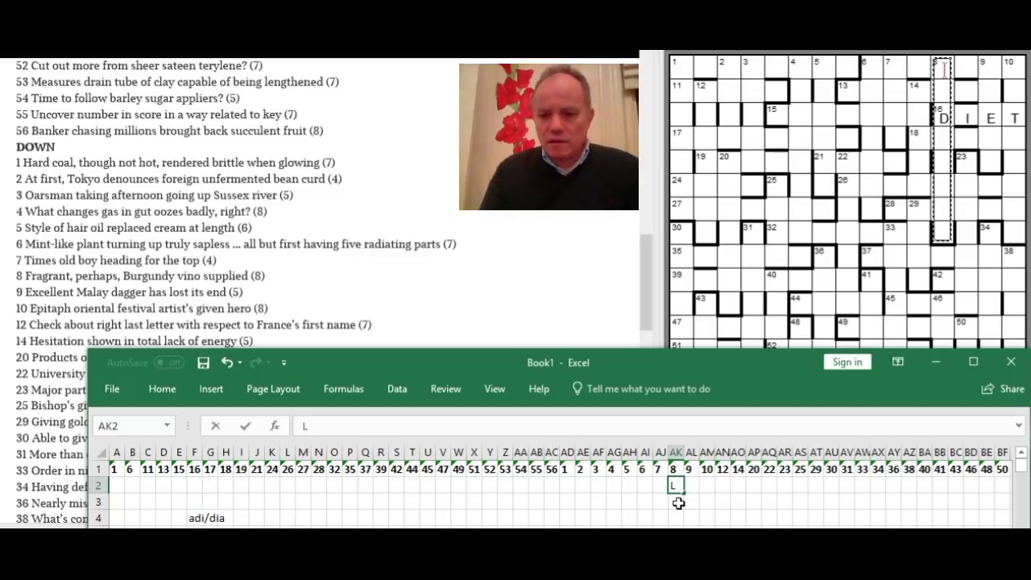
pyautogui.press('Return')
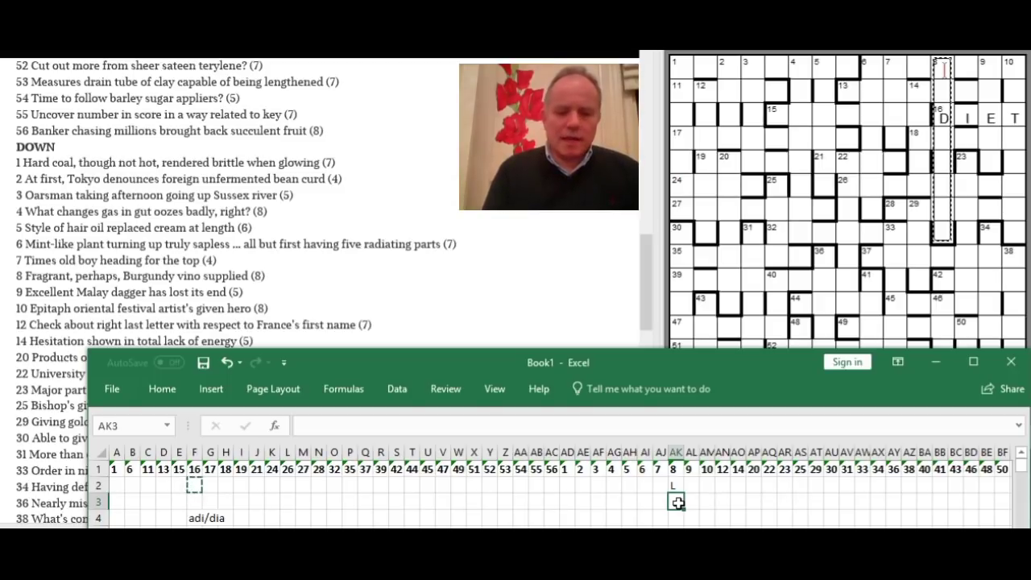
pyautogui.write('E')
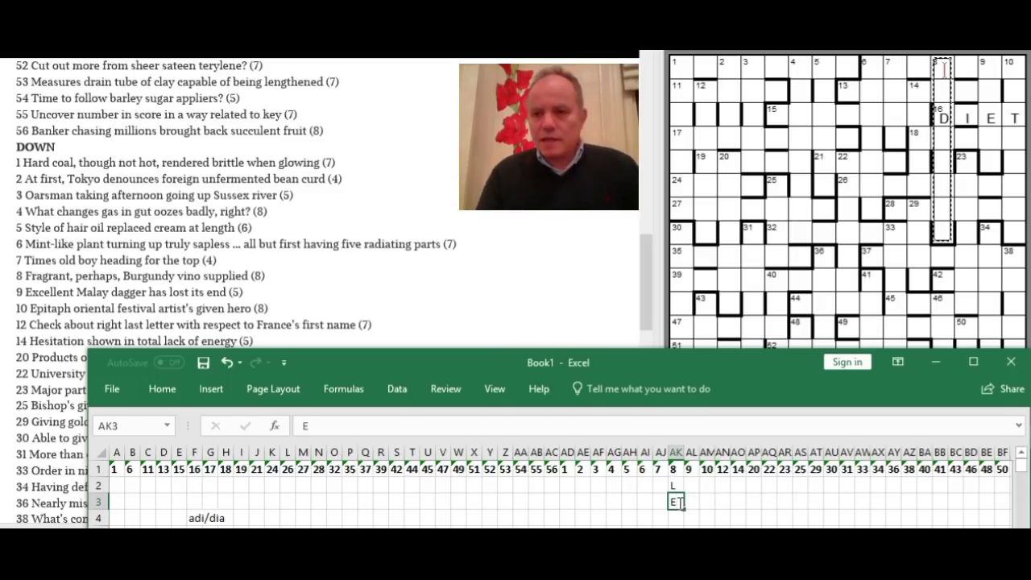
pyautogui.hotkey('ctrl', 'Return')
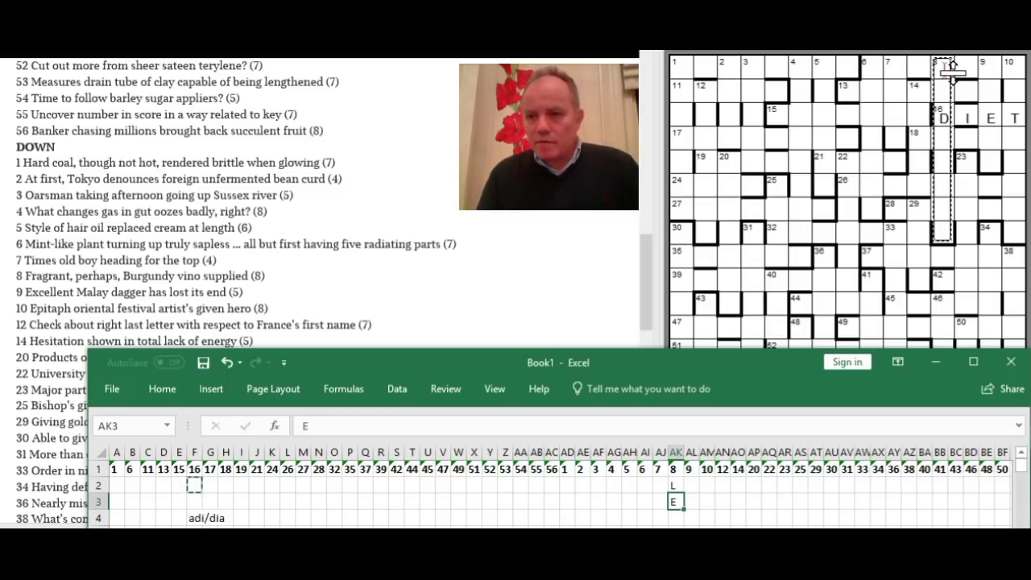
pyautogui.click(938, 70)
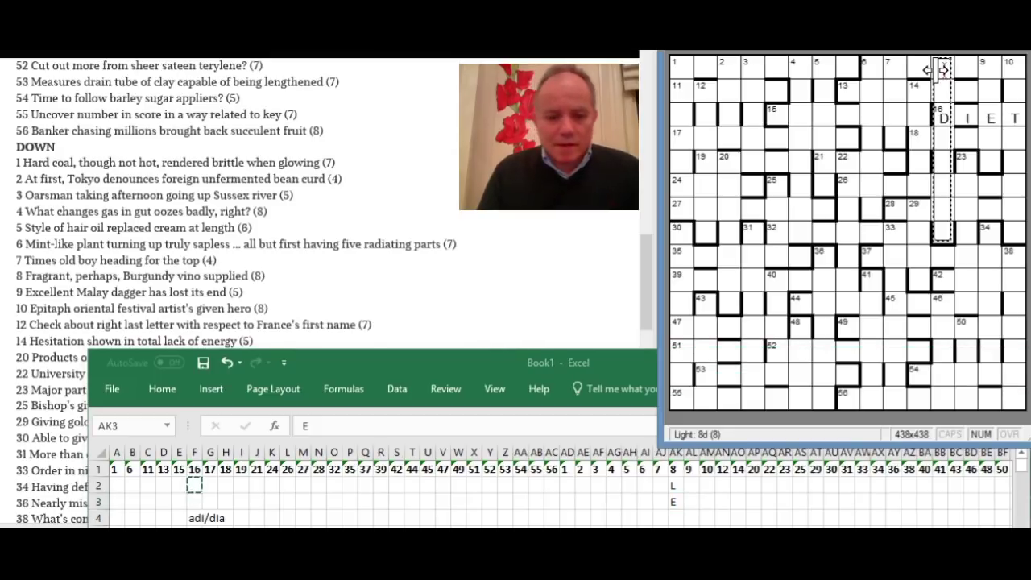
# Enter REDOLENT in 8 down, crossing DIET at 16 across.
pyautogui.write('REDOLENT')
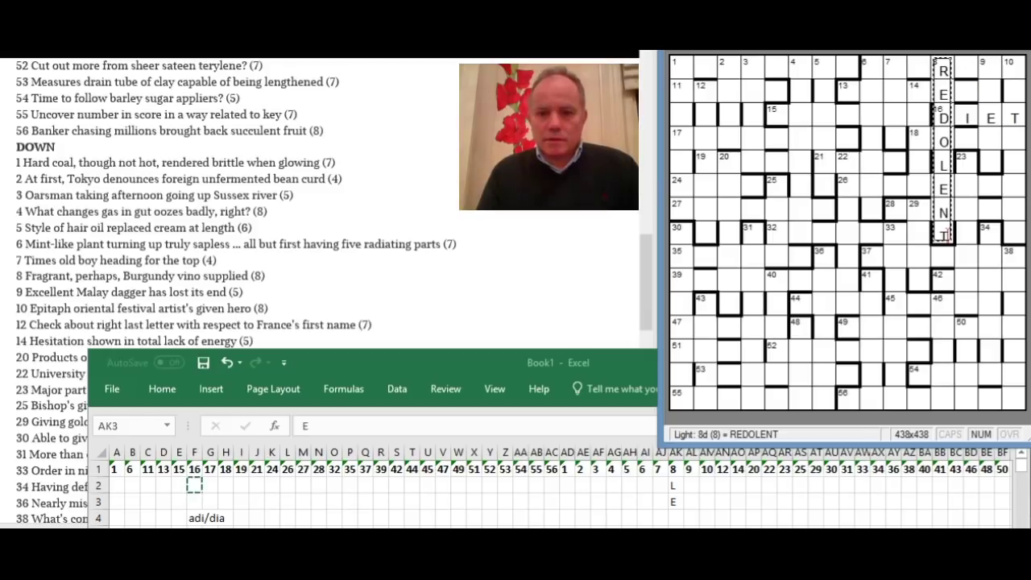
pyautogui.hotkey('alt', 'Tab')
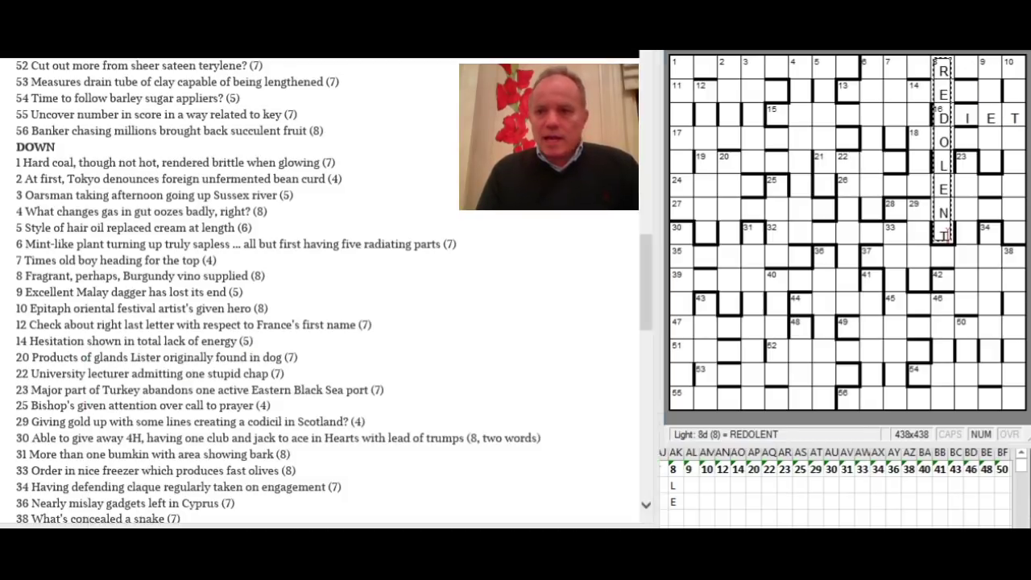
pyautogui.click(999, 70)
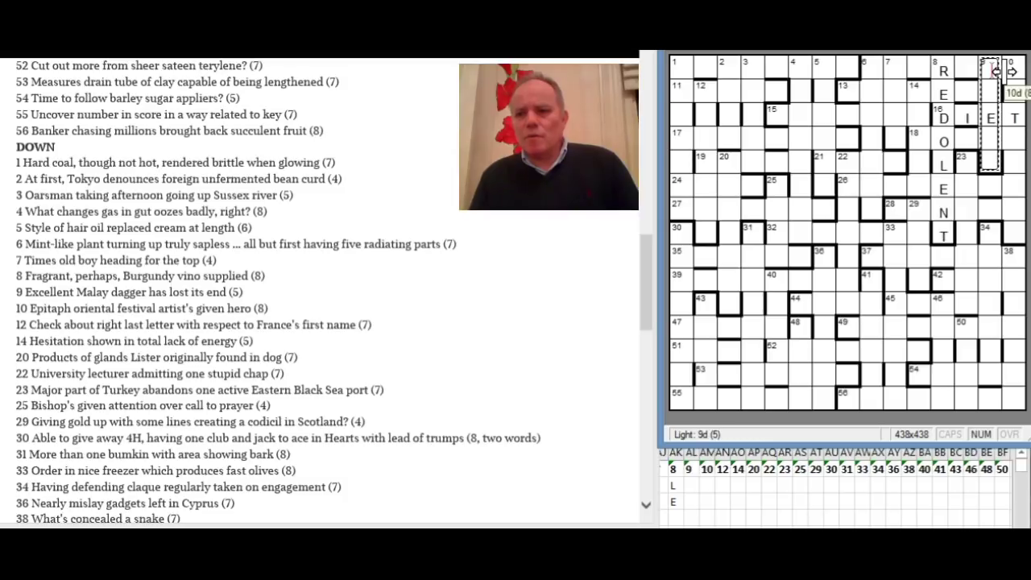
pyautogui.press('Right')
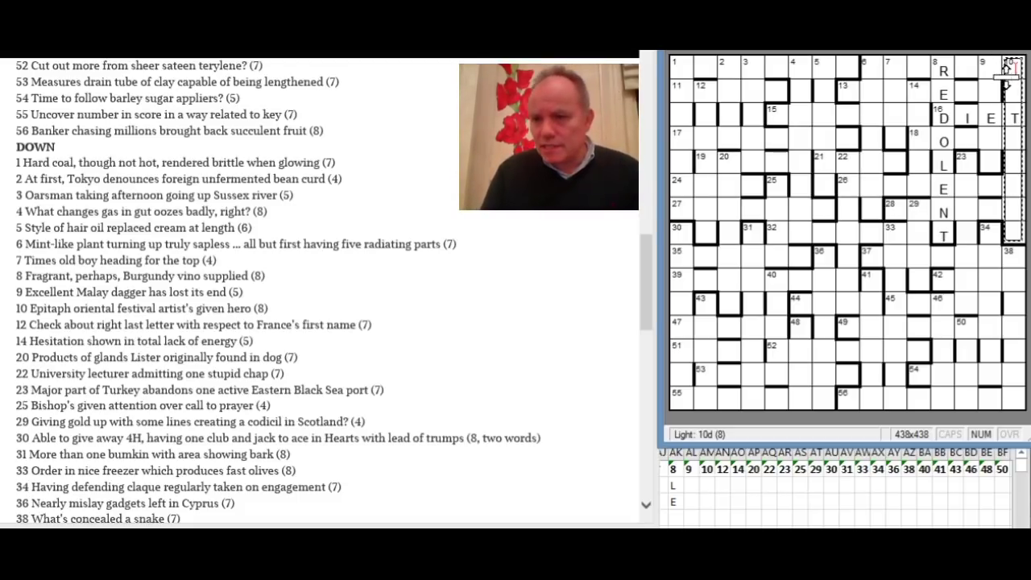
# Complete 10 down as TETRACID, sharing its T with DIET.
pyautogui.moveTo(998, 71); pyautogui.dragTo(998, 71)
pyautogui.write('ETRAC')
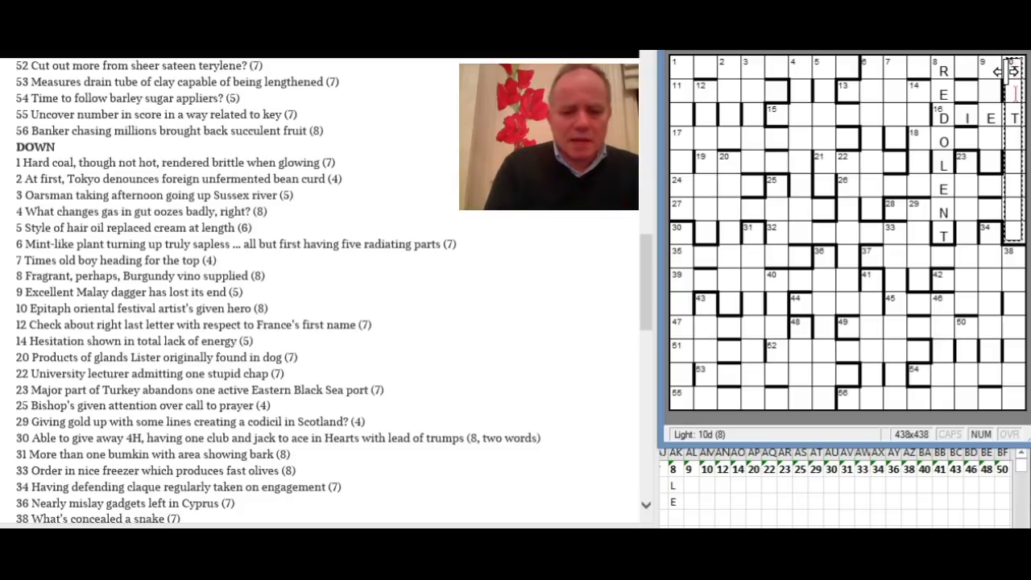
pyautogui.write('ID')
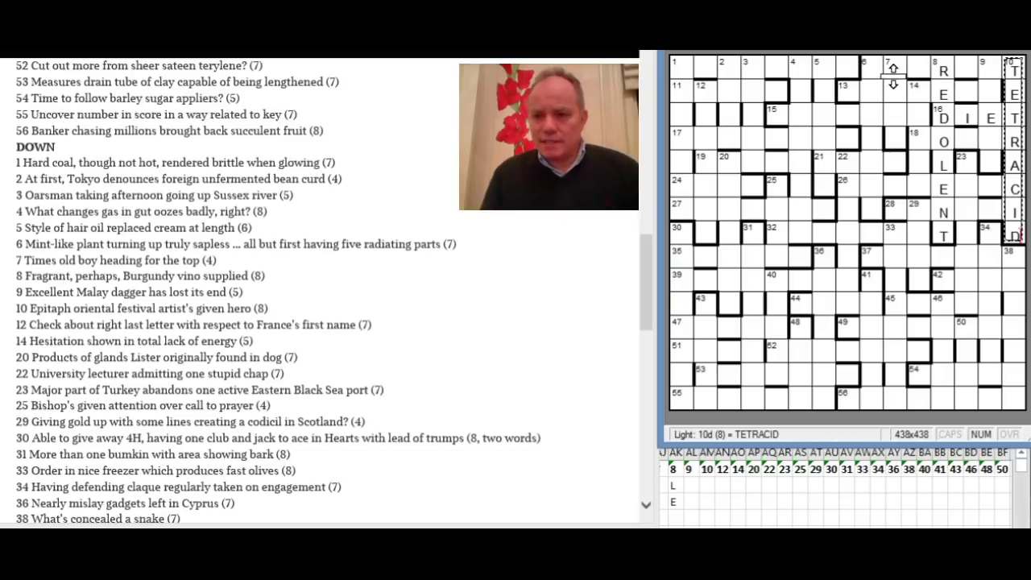
pyautogui.click(871, 81)
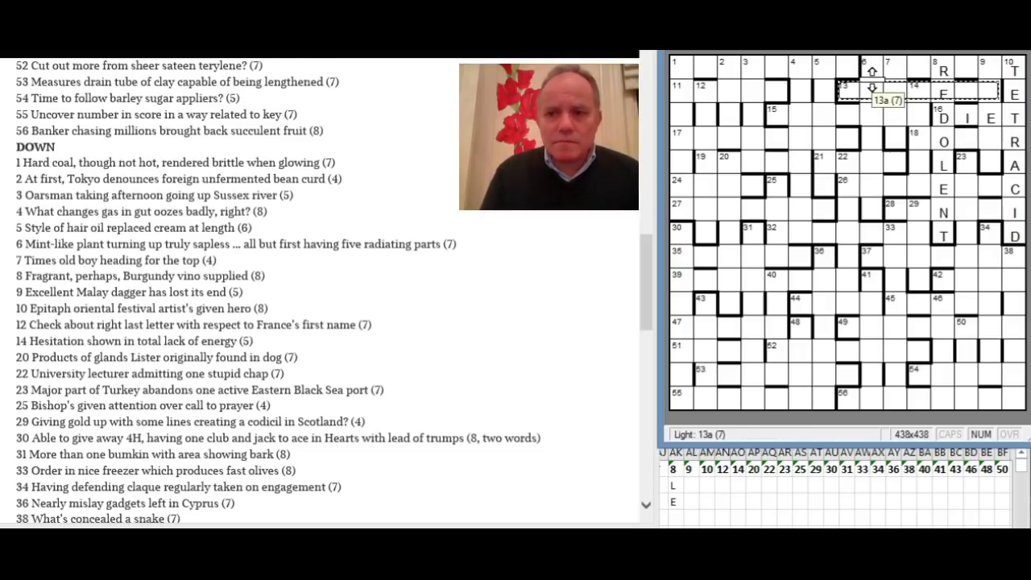
# Enter ROWER at 18 across, crossing REDOLENT and TETRACID.
pyautogui.click(874, 75)
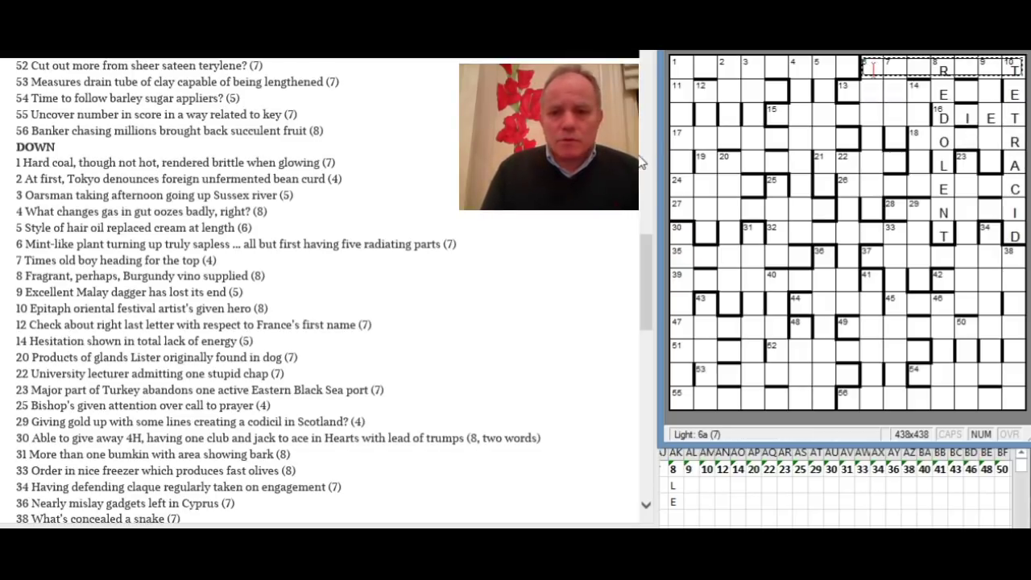
pyautogui.moveTo(650, 248); pyautogui.dragTo(648, 180)
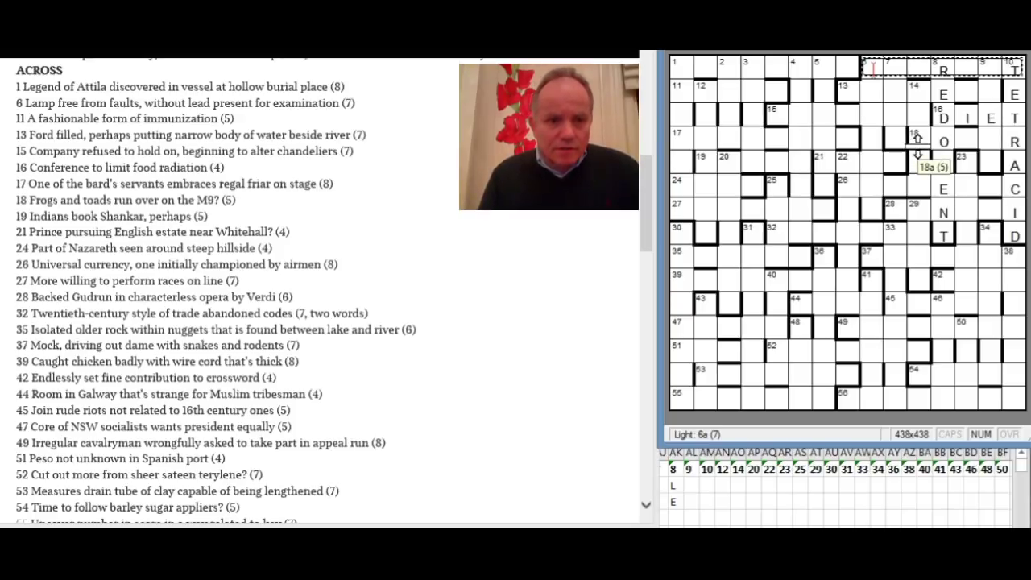
pyautogui.click(917, 144)
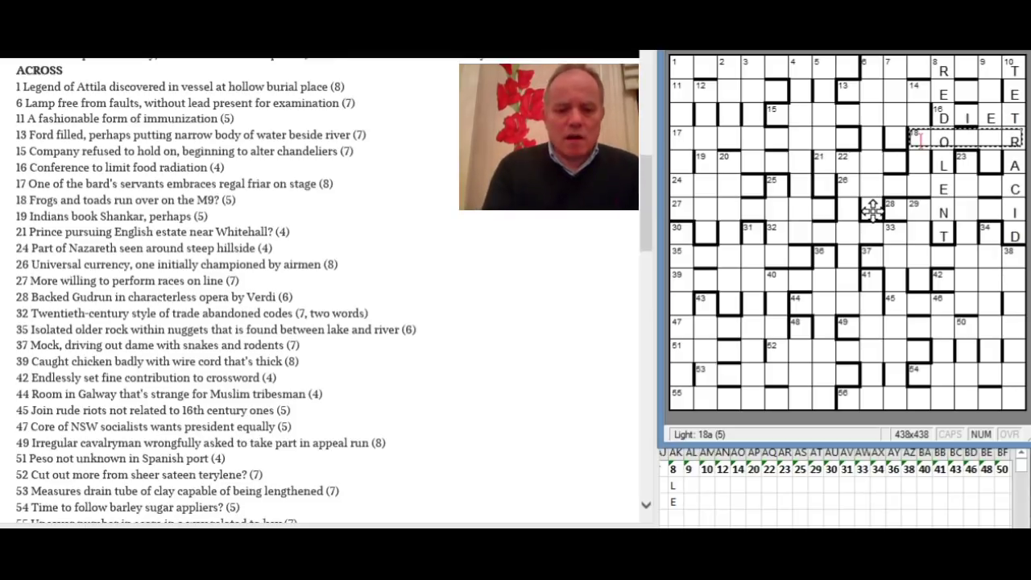
pyautogui.write('ROWER')
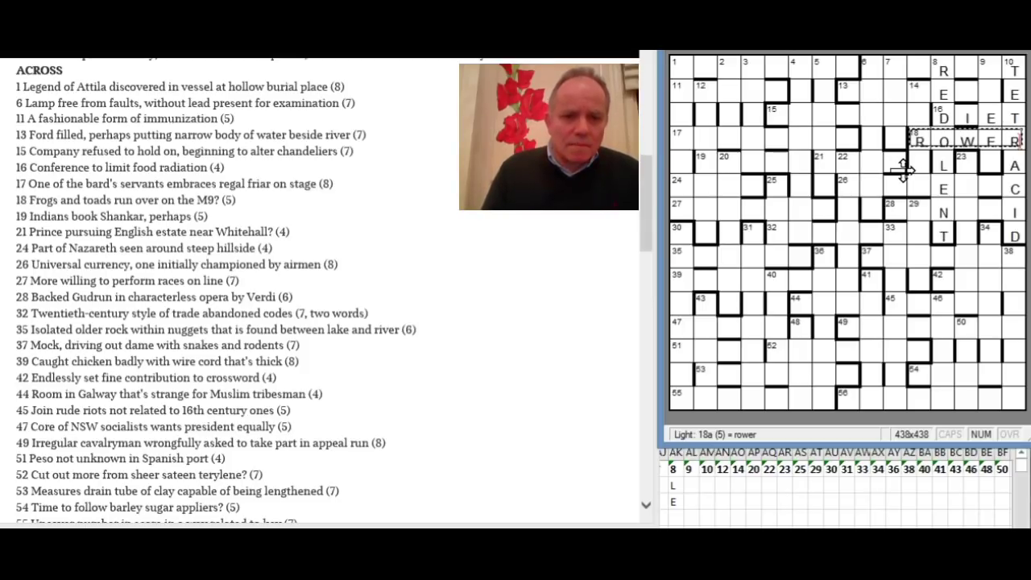
pyautogui.click(989, 66)
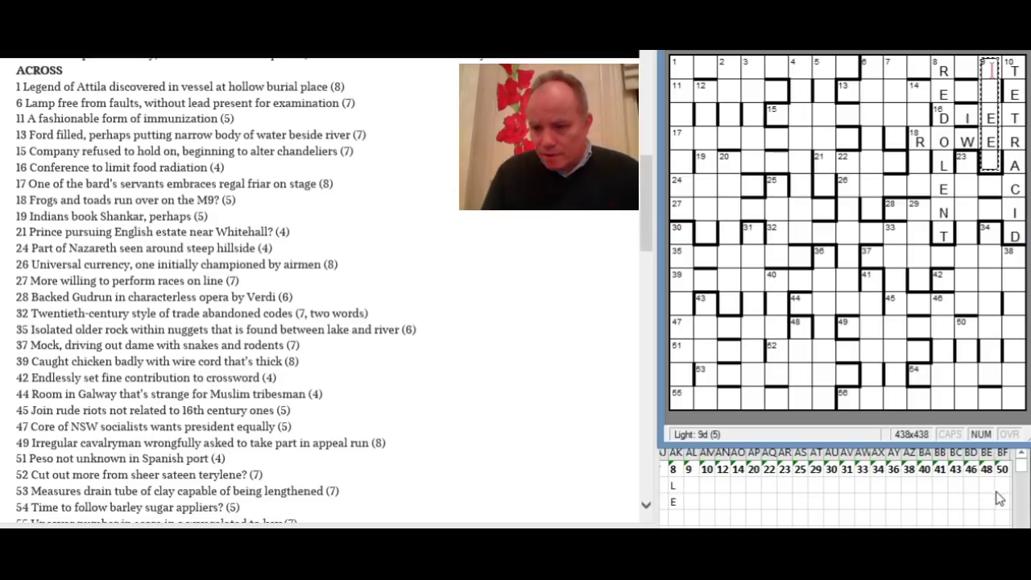
# Read clue 9 in the list and enter CREES in 9 down.
pyautogui.click(593, 376)
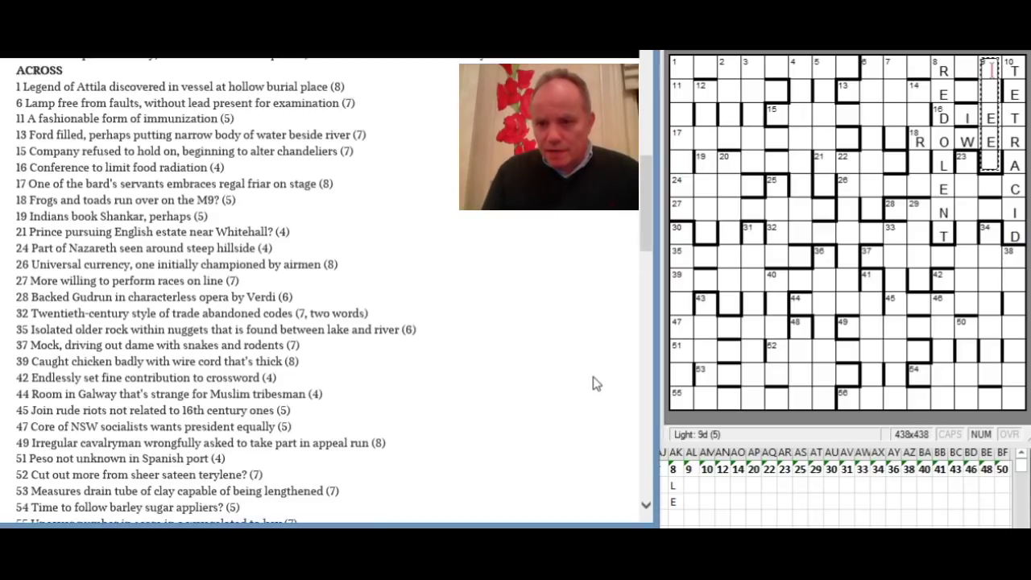
pyautogui.moveTo(646, 221); pyautogui.dragTo(649, 277)
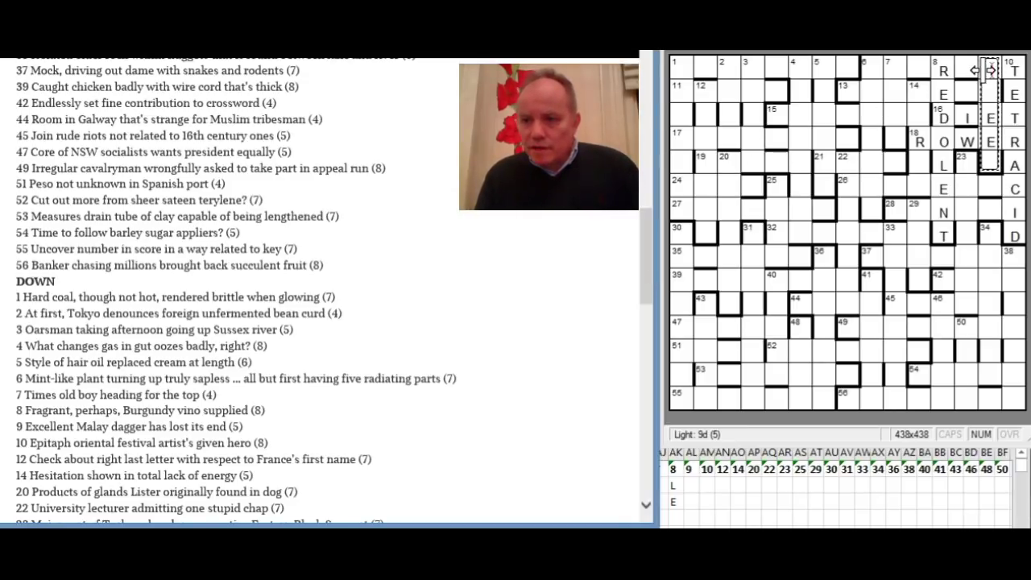
pyautogui.click(984, 71)
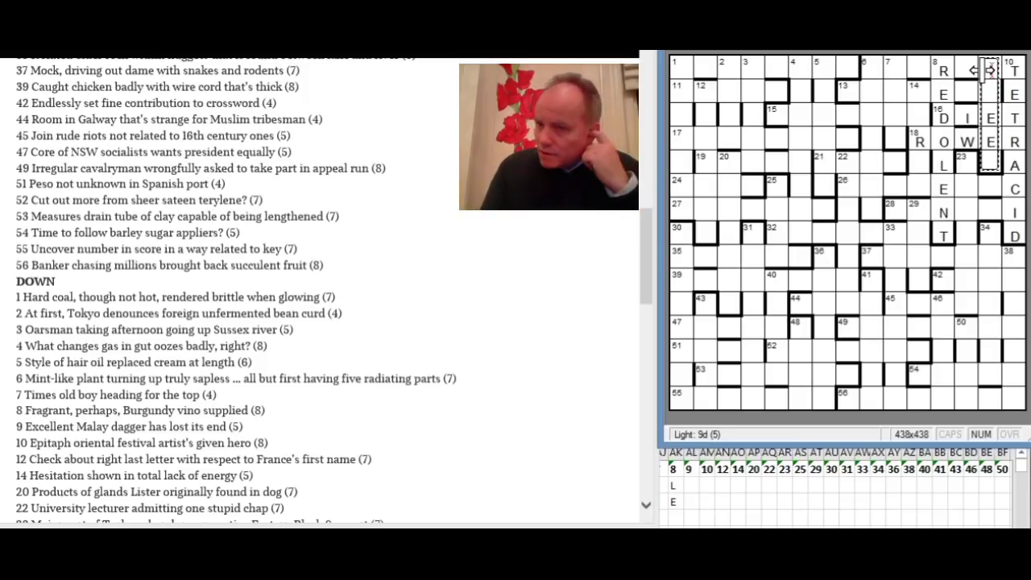
pyautogui.write('CREES')
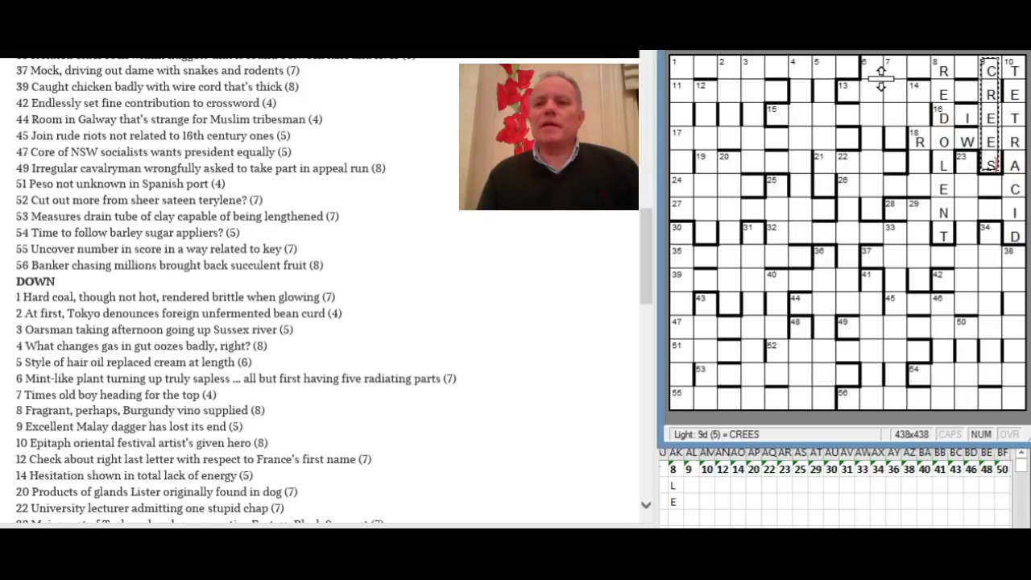
pyautogui.moveTo(872, 73); pyautogui.dragTo(873, 77)
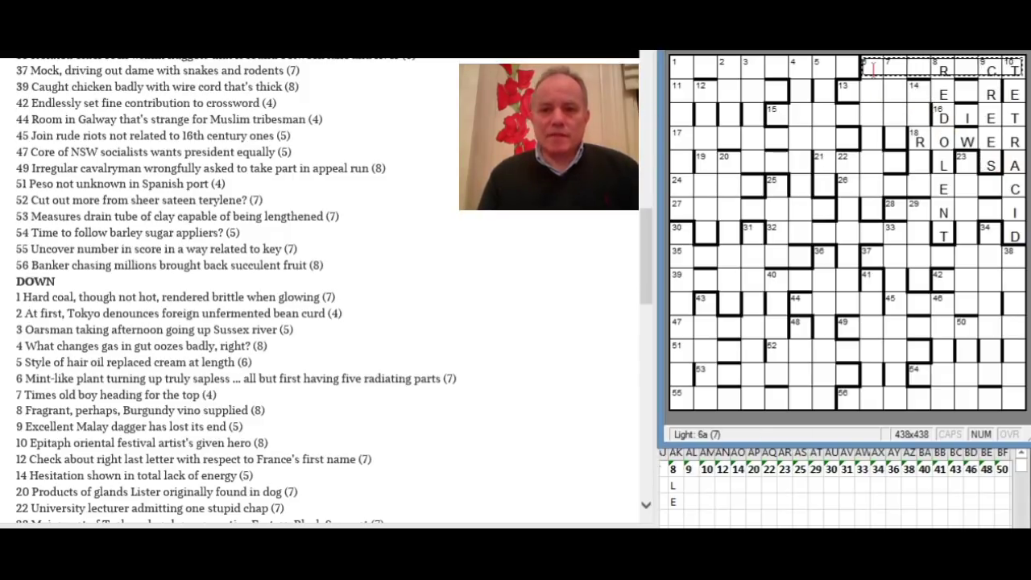
# Enter PORRECT in 6 across on the top row, crossing REDOLENT, CREES and TETRACID.
pyautogui.moveTo(645, 249); pyautogui.dragTo(645, 200)
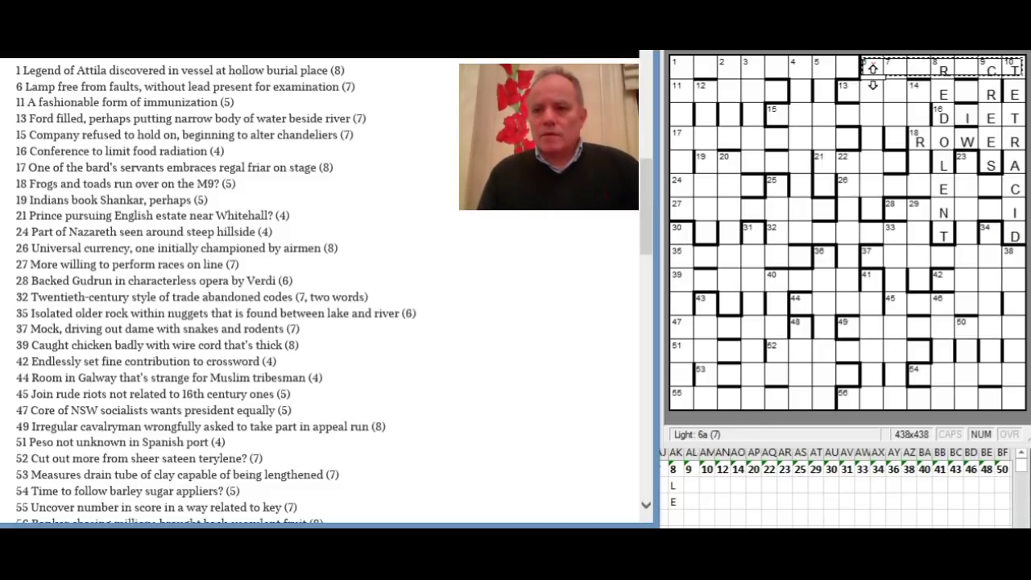
pyautogui.click(872, 78)
pyautogui.write('porrect')
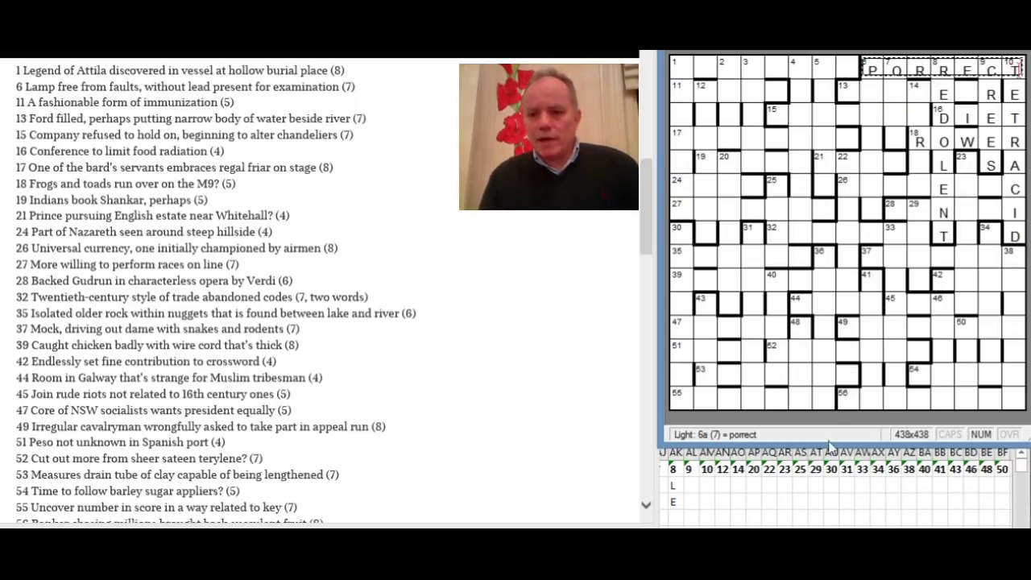
# Enter O in AI2 and L in AI3 under clue 6 in the Excel letter sheet.
pyautogui.click(771, 503)
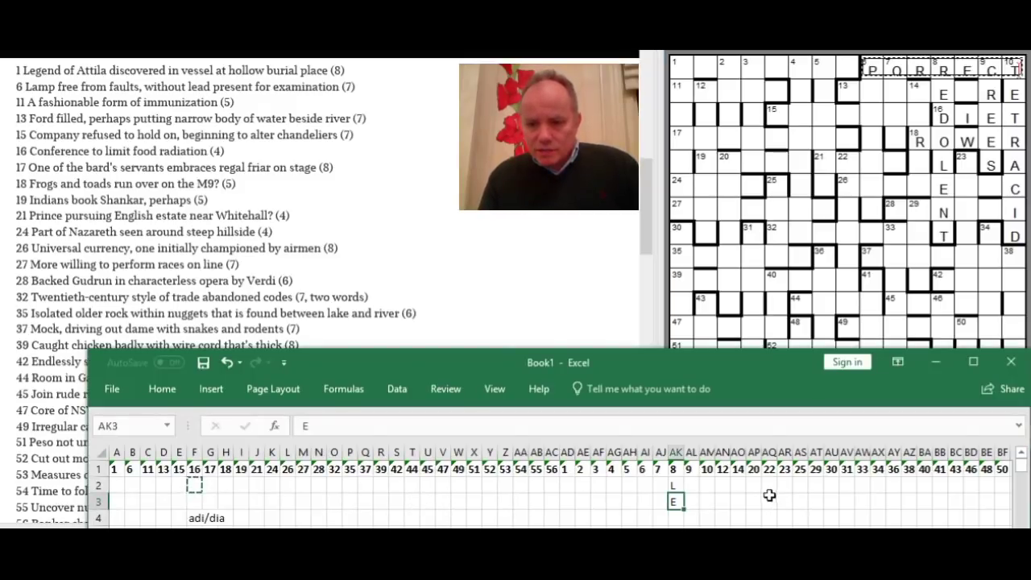
pyautogui.click(644, 485)
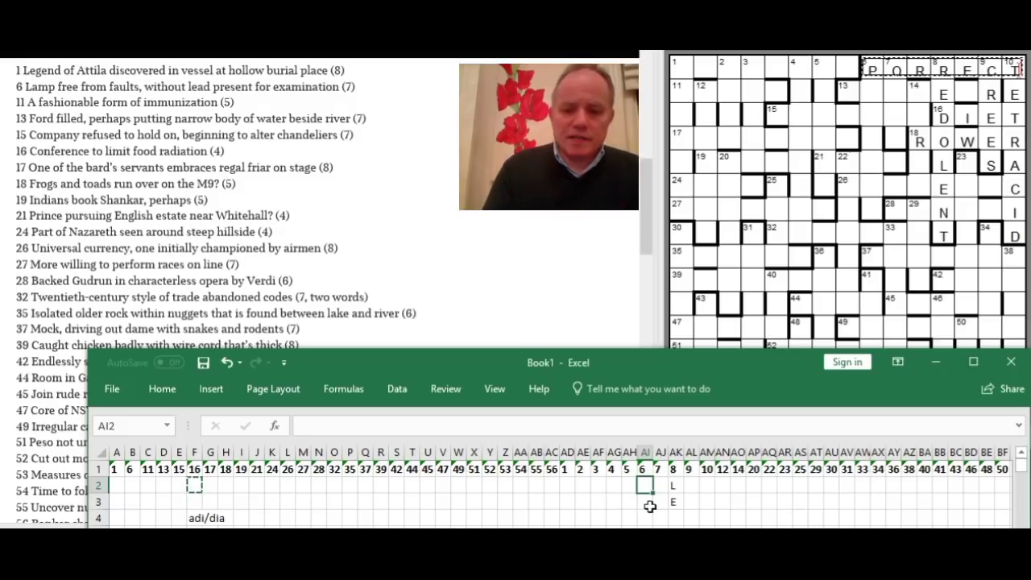
pyautogui.write('O')
pyautogui.press('Return')
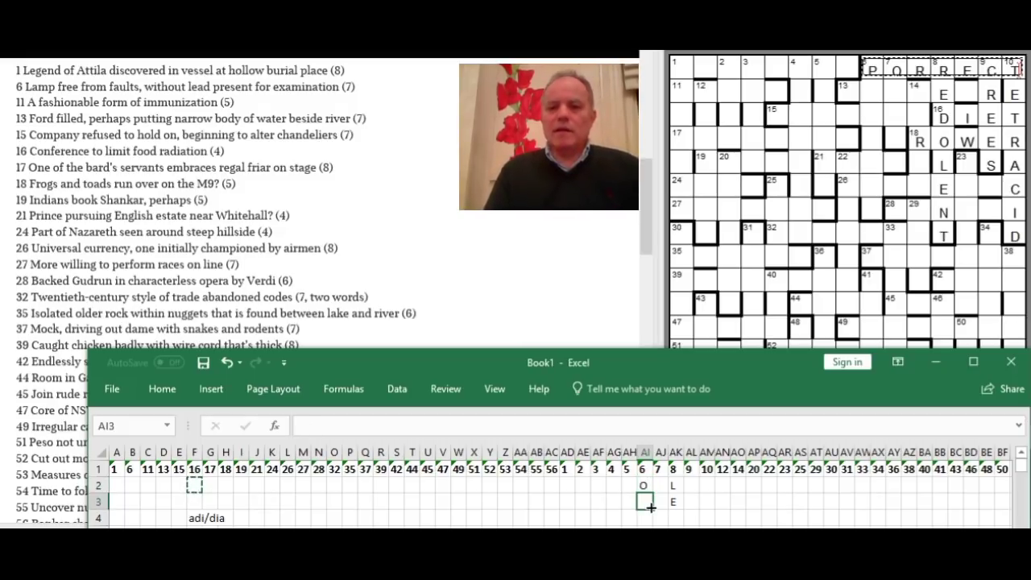
pyautogui.write('L')
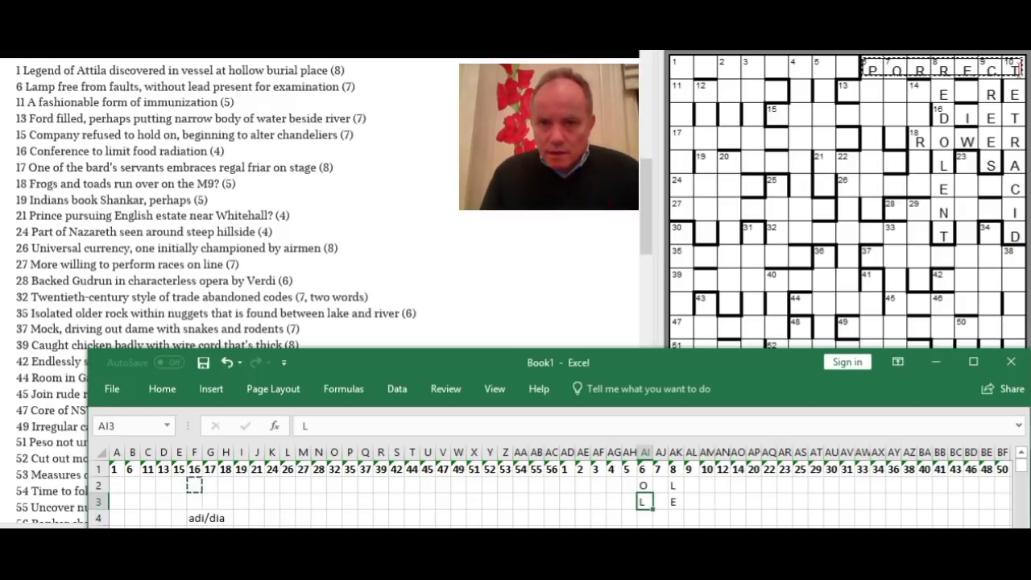
pyautogui.hotkey('alt', 'Tab')
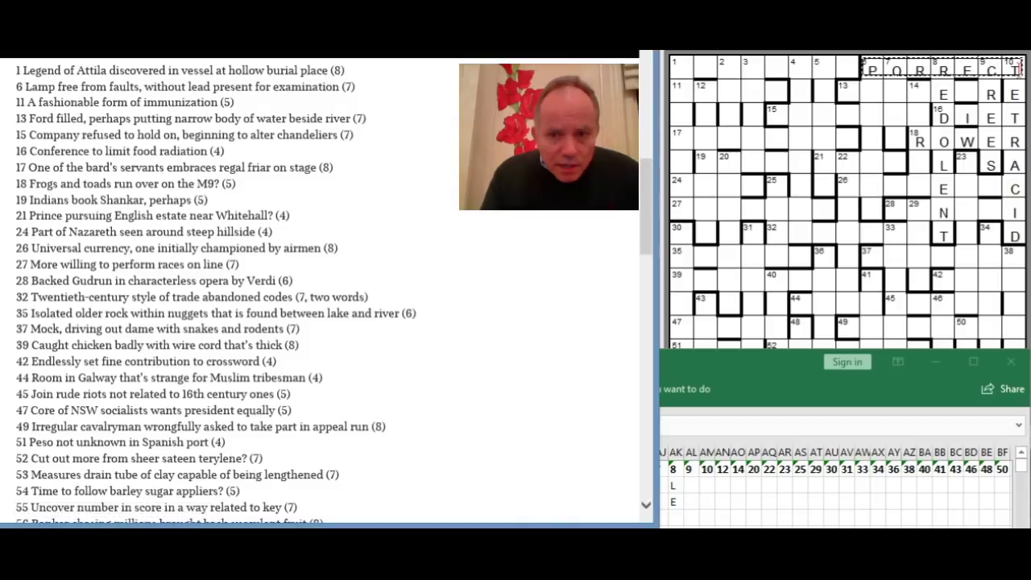
pyautogui.moveTo(651, 193); pyautogui.dragTo(656, 266)
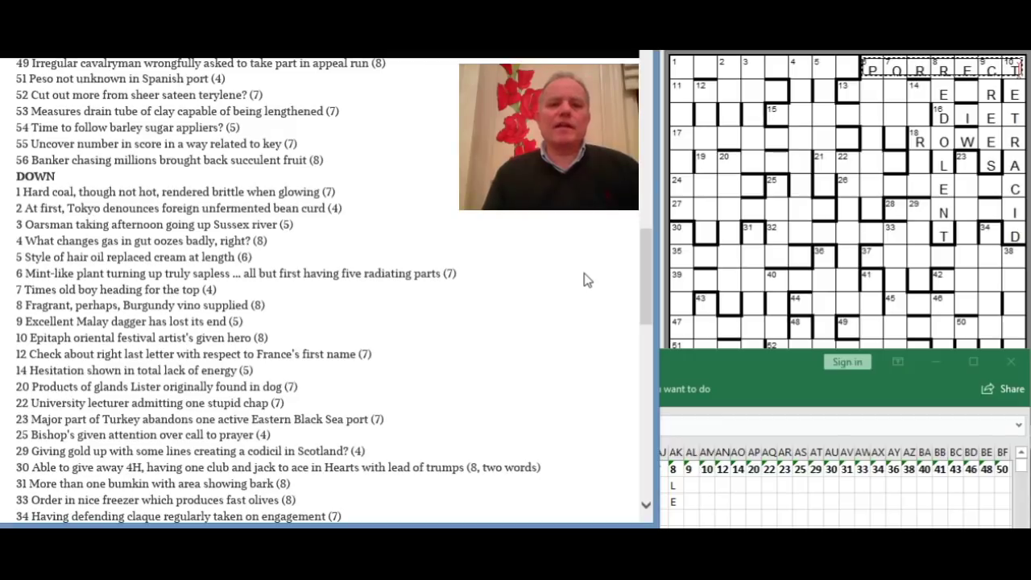
# Select 14 down and enter SERUM so it crosses the existing R and ROWER.
pyautogui.click(926, 95)
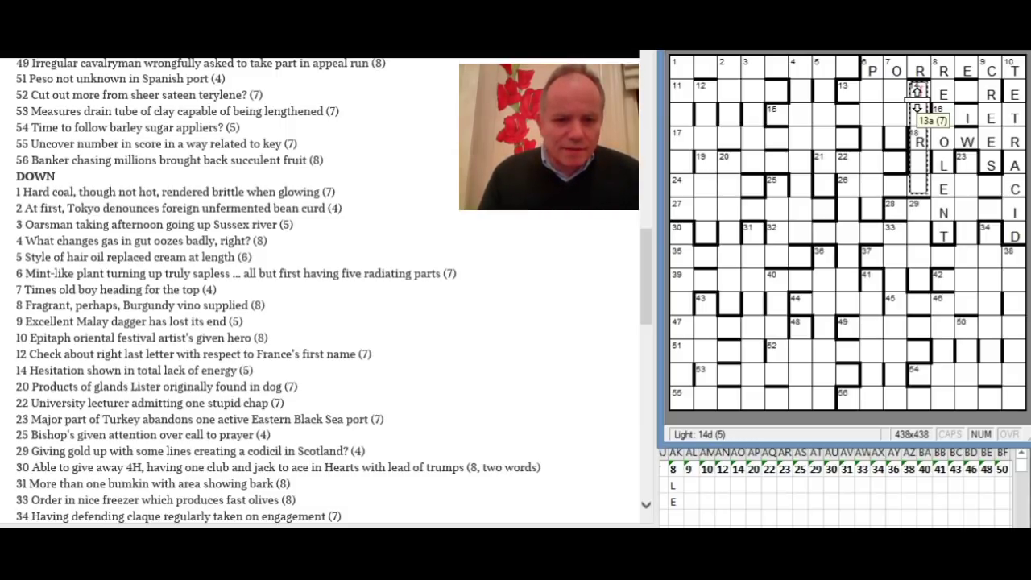
pyautogui.write('D')
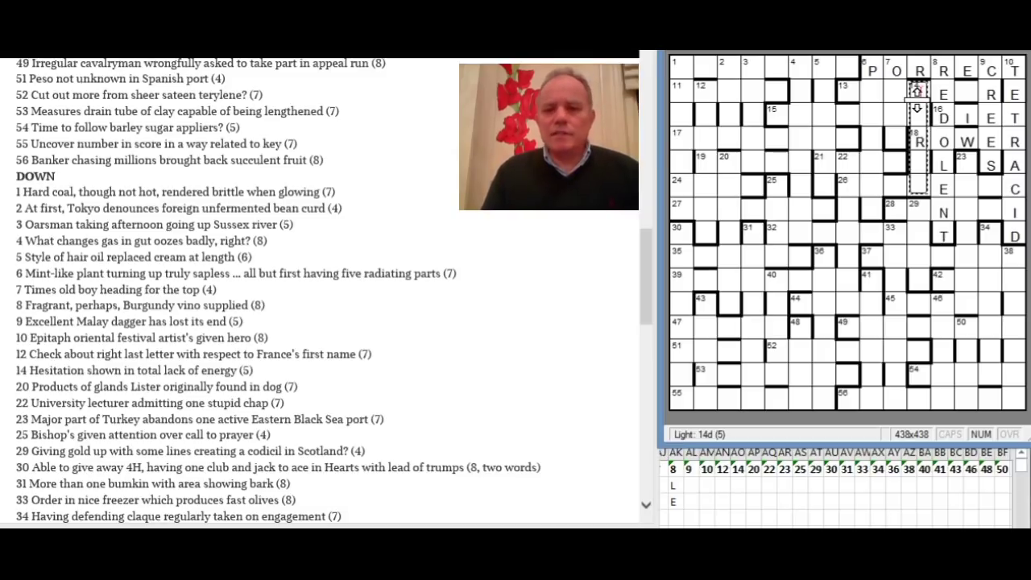
pyautogui.write('SERUM')
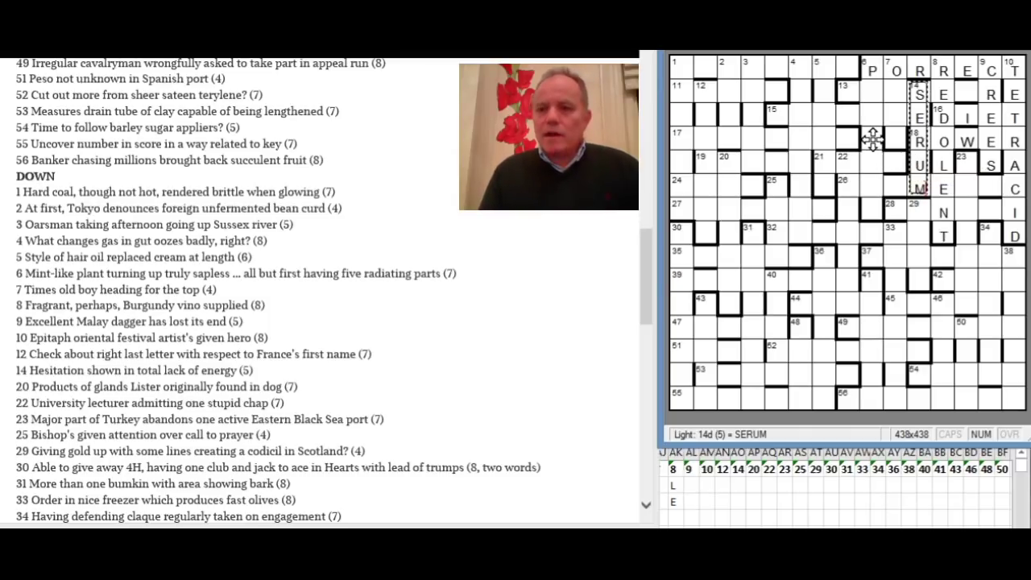
pyautogui.click(850, 90)
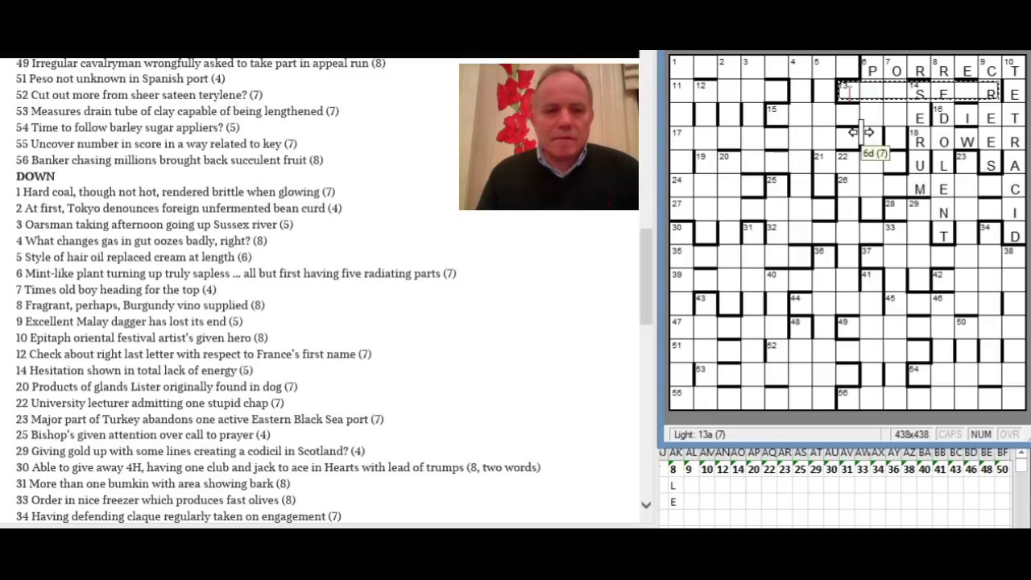
pyautogui.click(649, 140)
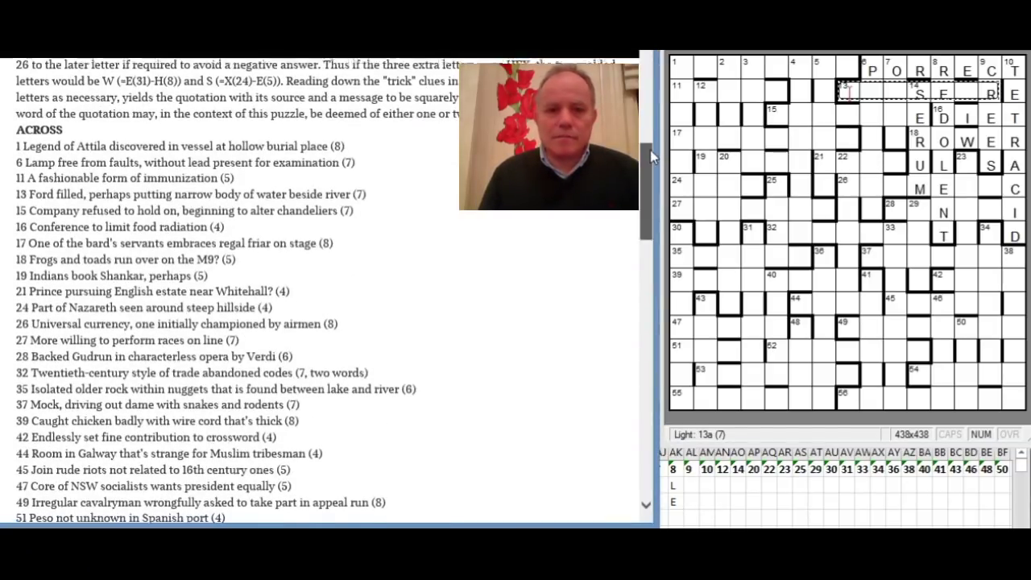
pyautogui.moveTo(652, 157); pyautogui.dragTo(652, 168)
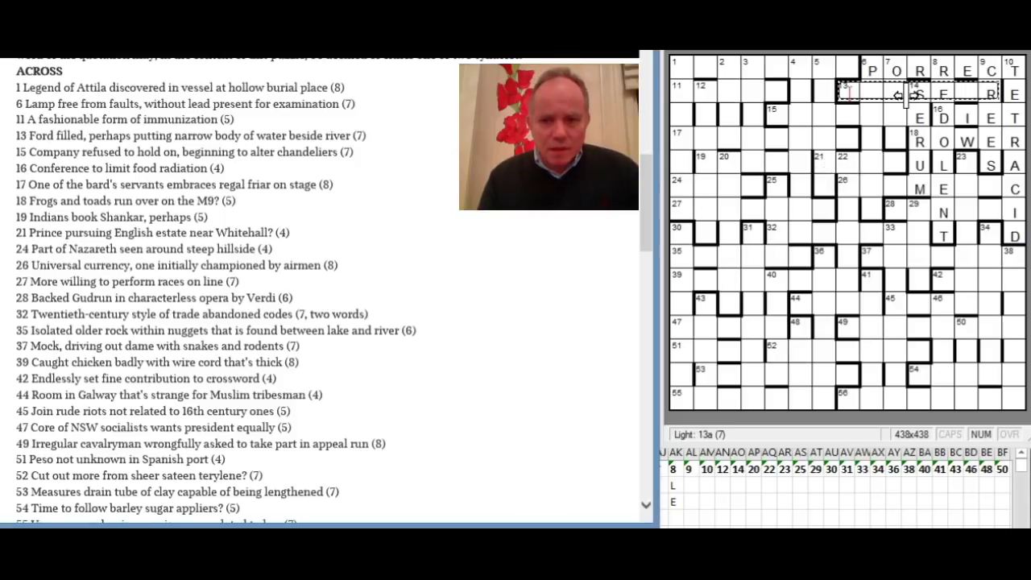
pyautogui.moveTo(650, 209); pyautogui.dragTo(654, 268)
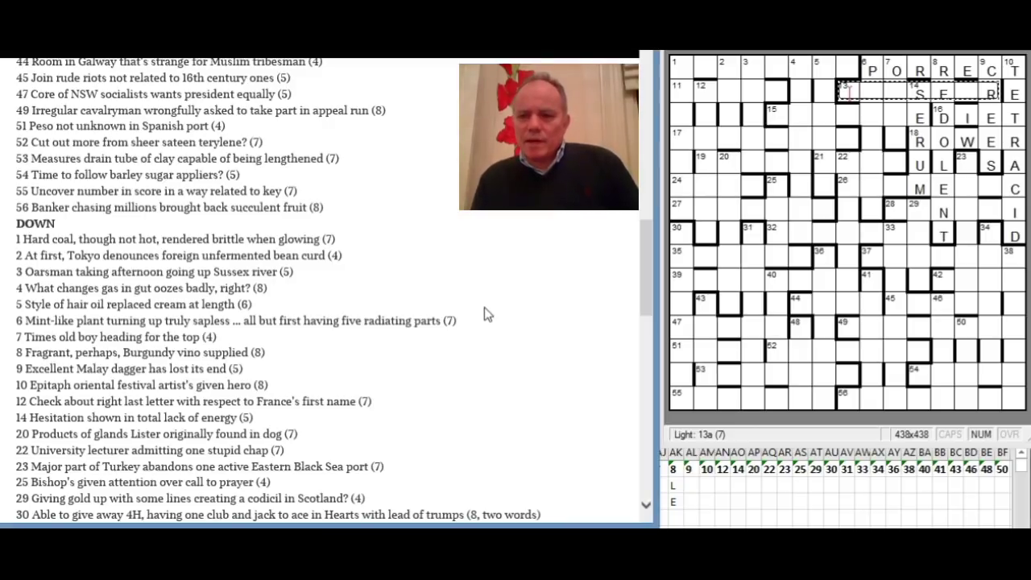
# Select the 6 down light in the crossword grid.
pyautogui.click(876, 93)
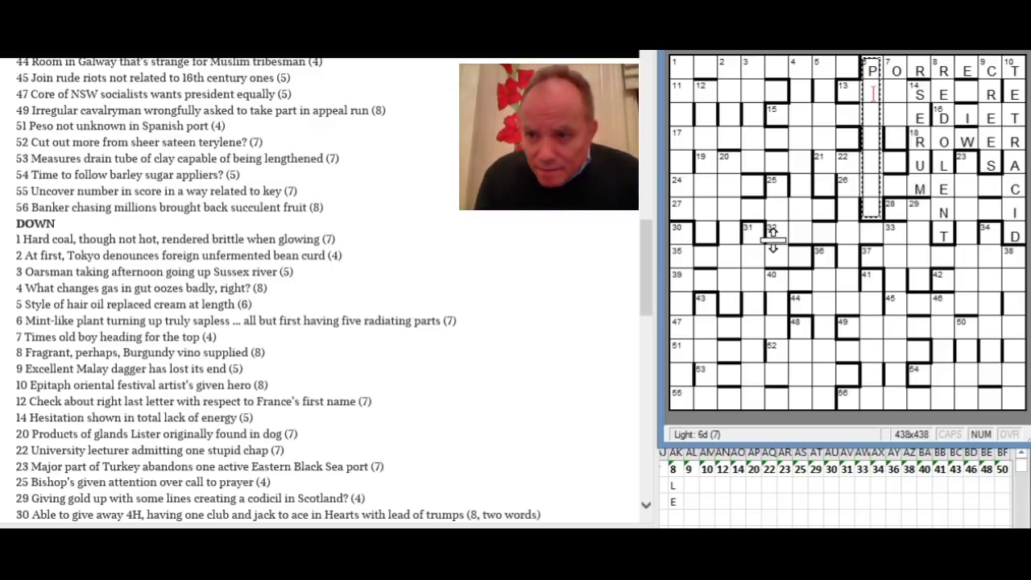
# Type ENTACT after the P so 6 down reads PENTACT, then bring Excel forward.
pyautogui.write('enta')
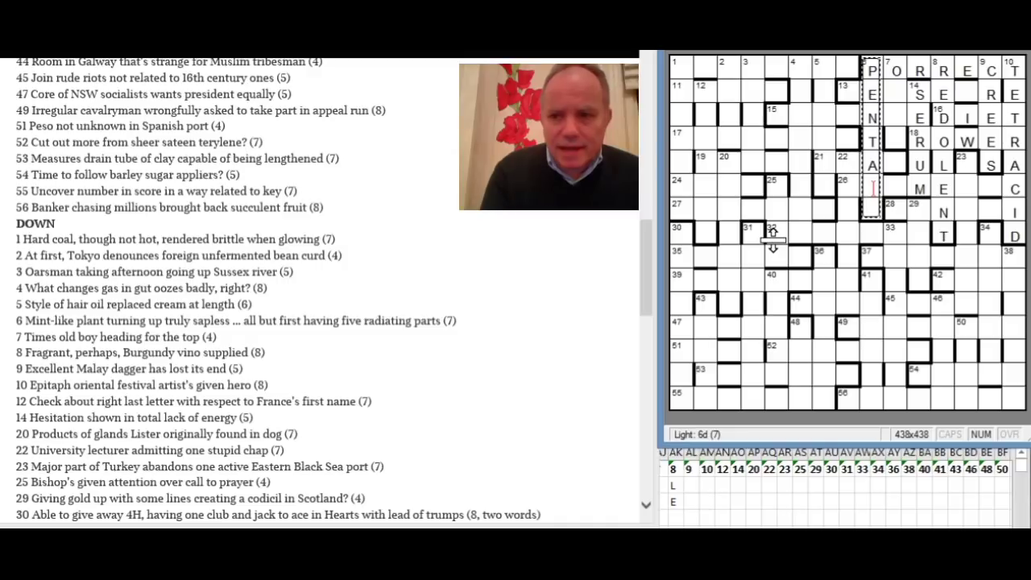
pyautogui.write('ct')
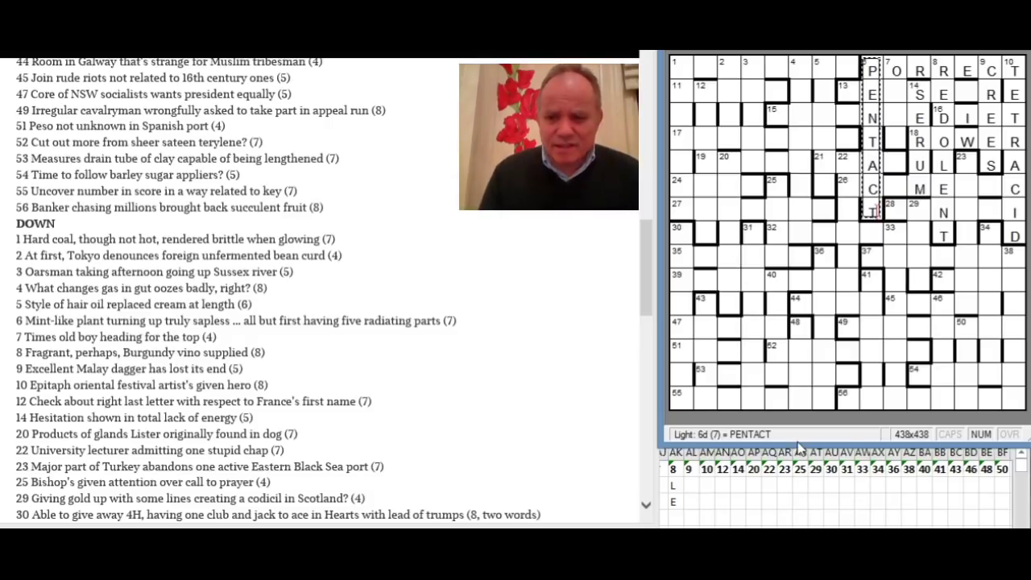
pyautogui.click(714, 491)
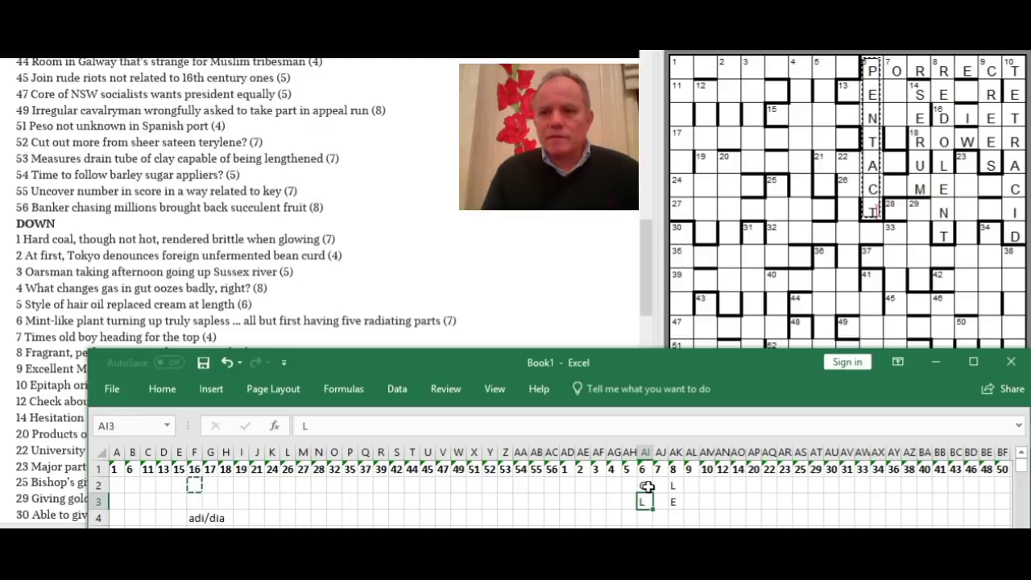
# Record O in B2 and L in B3 for 6 across in the letter sheet.
pyautogui.click(133, 484)
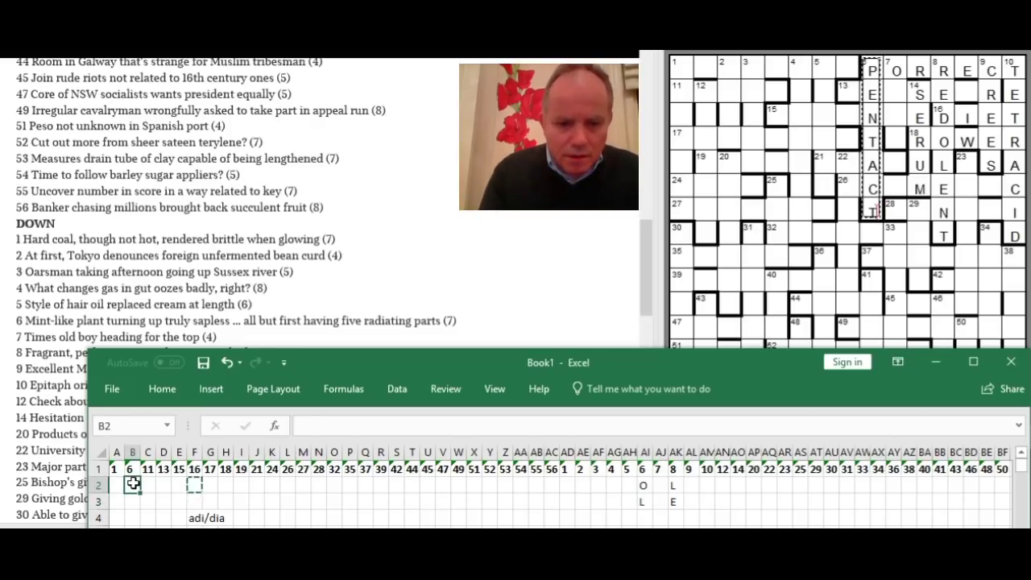
pyautogui.press('Return')
pyautogui.write('L')
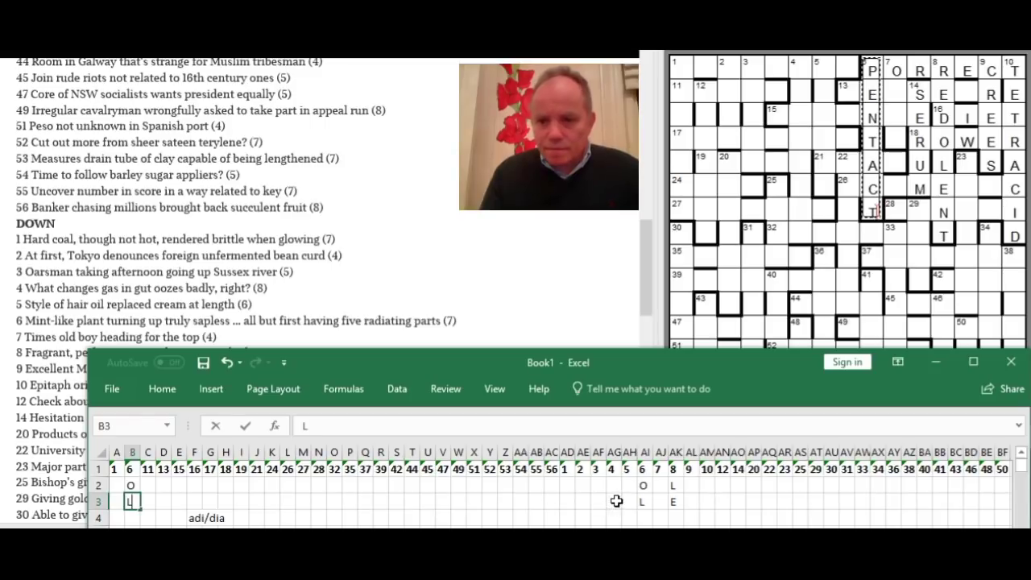
# Change the 6 down letters in AI2 and AI3 to H over O.
pyautogui.click(643, 484)
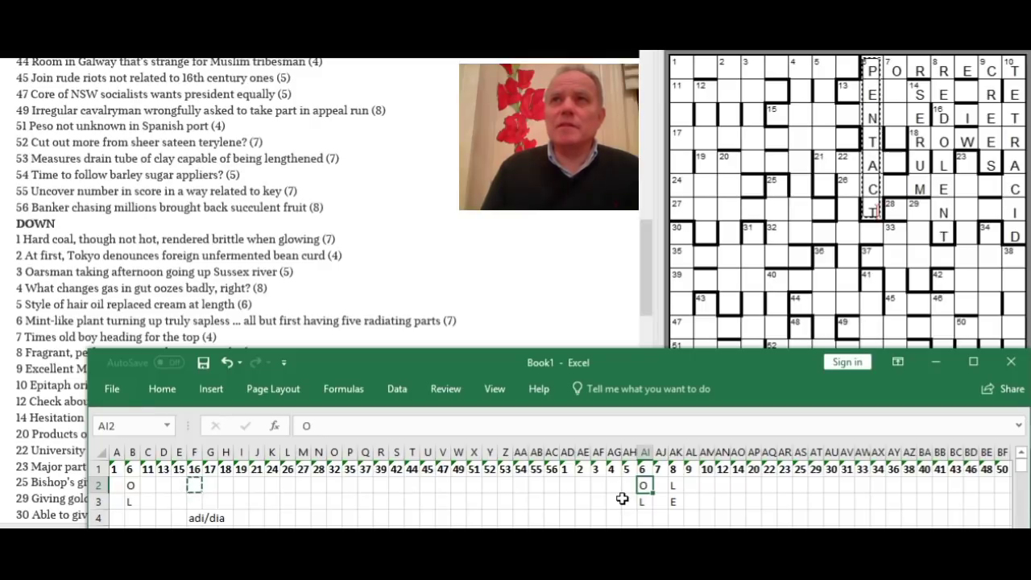
pyautogui.write('H')
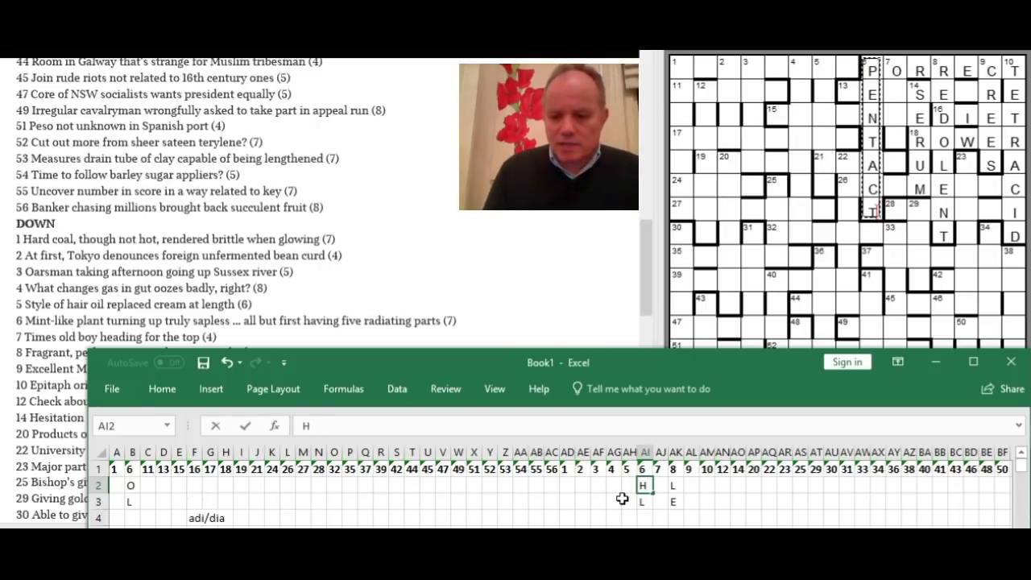
pyautogui.press('Return')
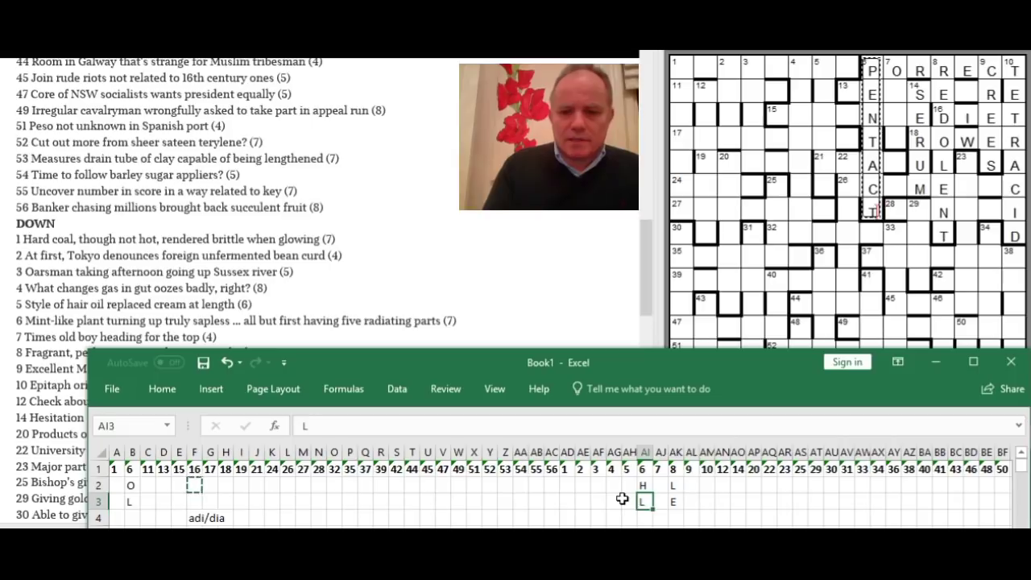
pyautogui.write('O')
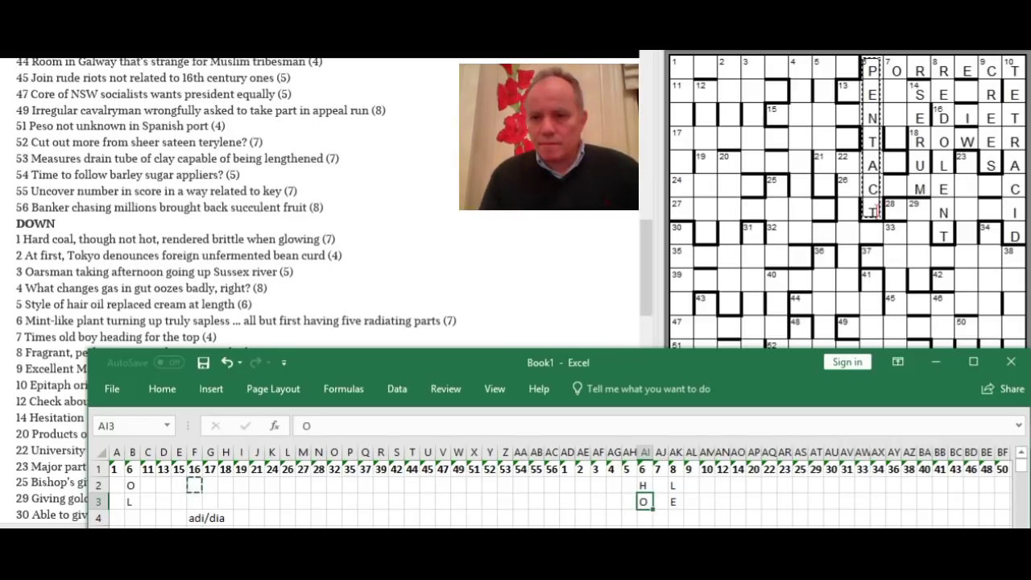
pyautogui.click(875, 64)
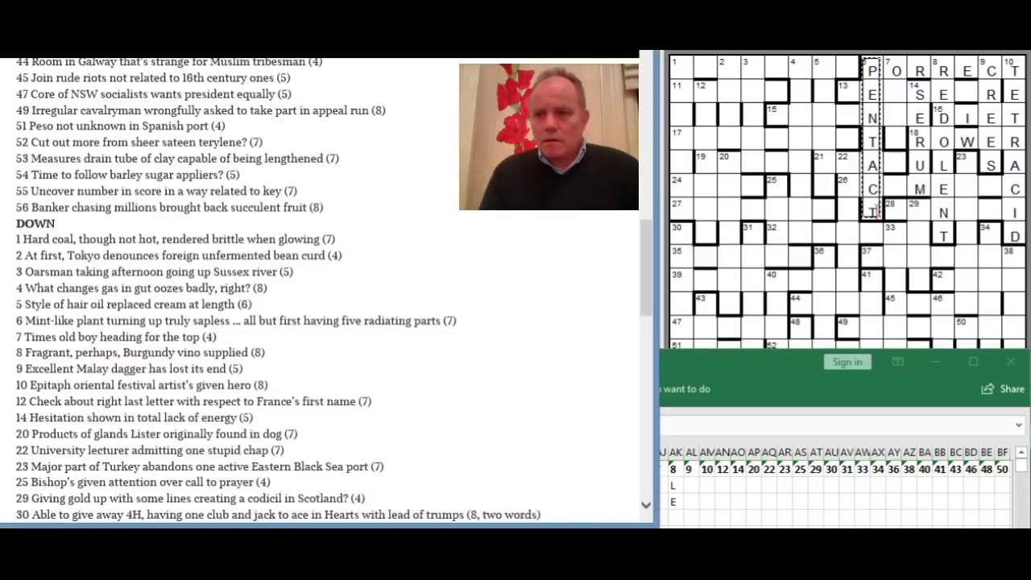
# Type CORONA before the existing E so 15 across reads CORONAE.
pyautogui.click(851, 88)
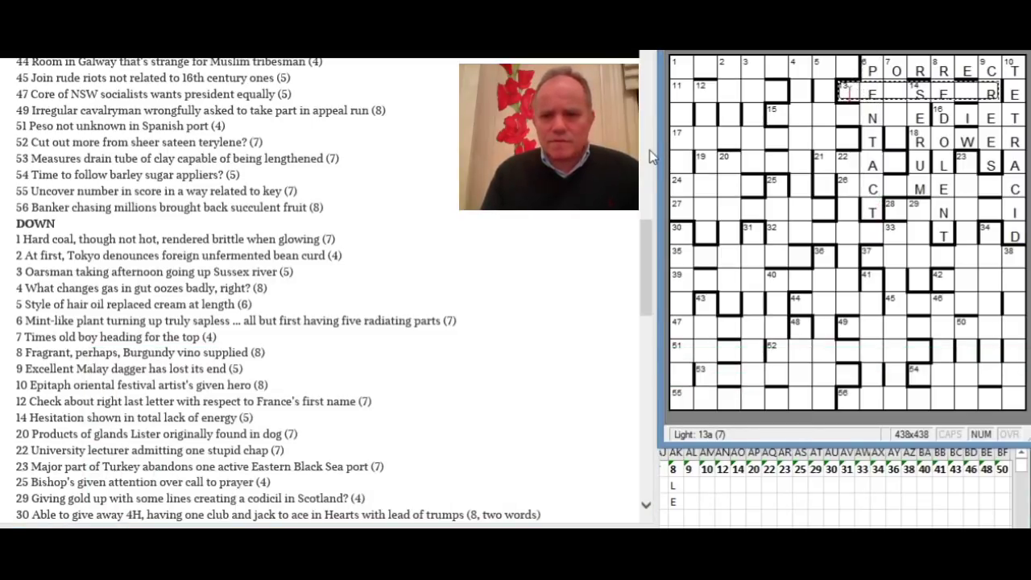
pyautogui.scroll(9, 649, 151)
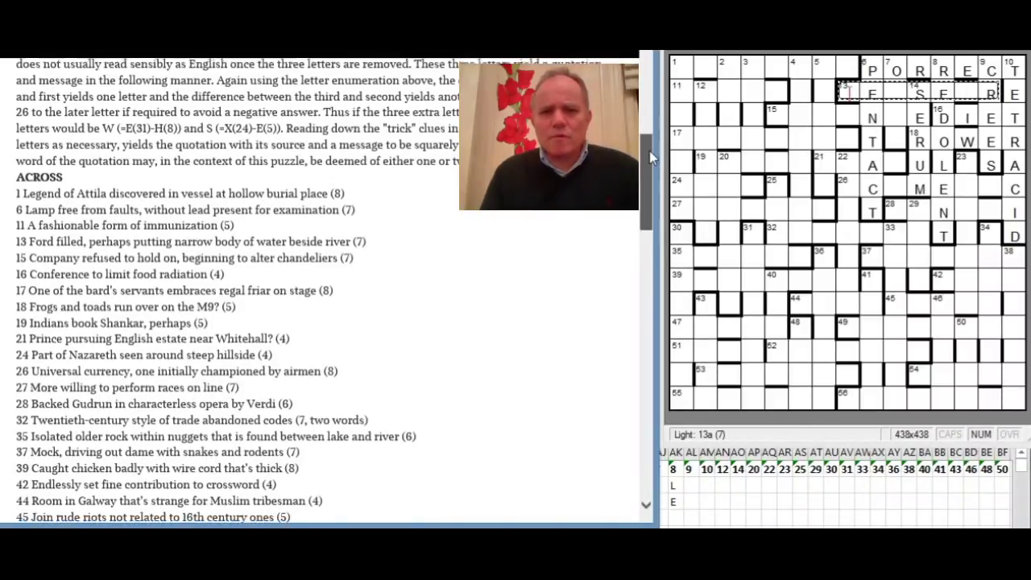
pyautogui.scroll(-2, 649, 166)
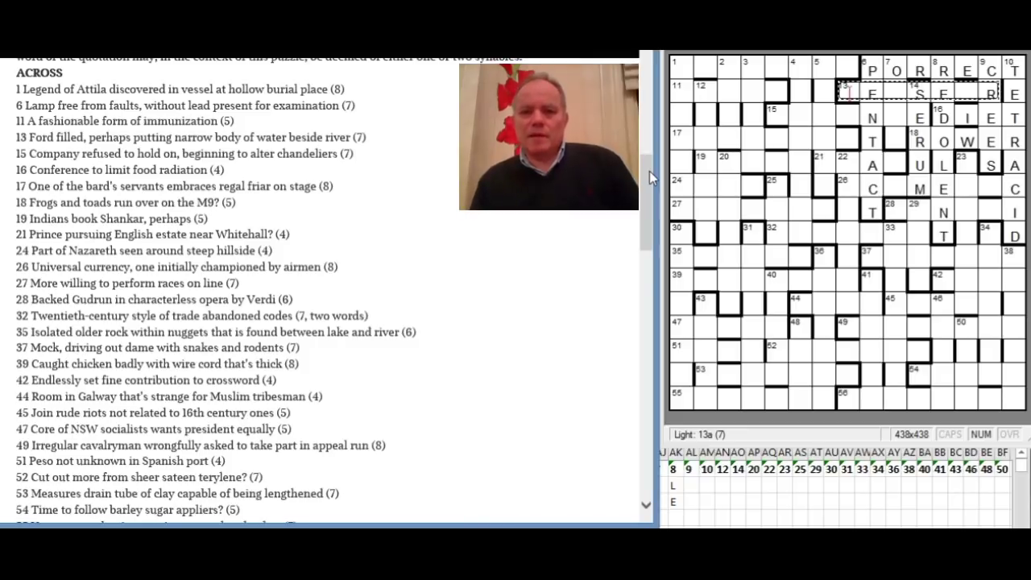
pyautogui.click(779, 106)
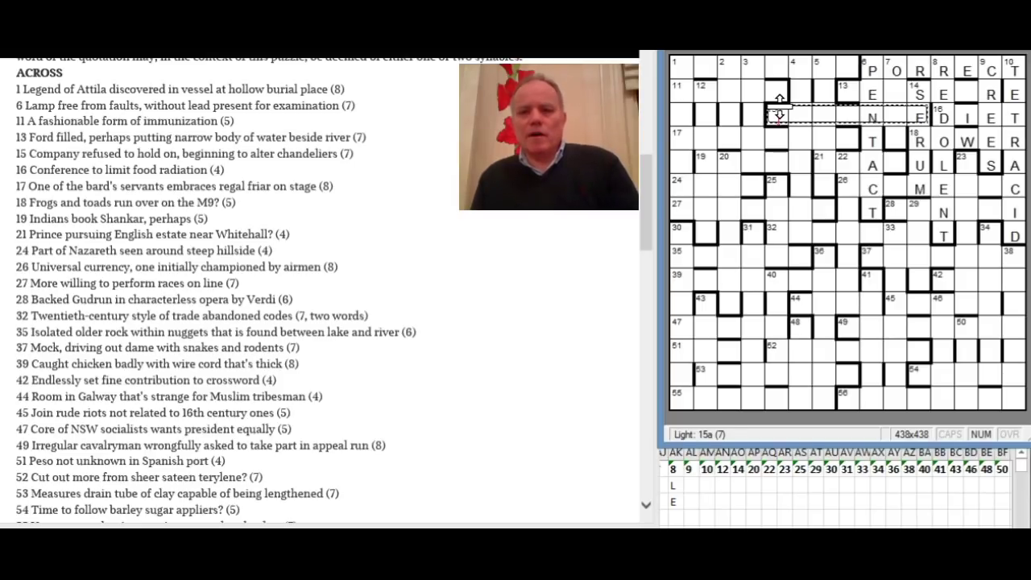
pyautogui.write('corona')
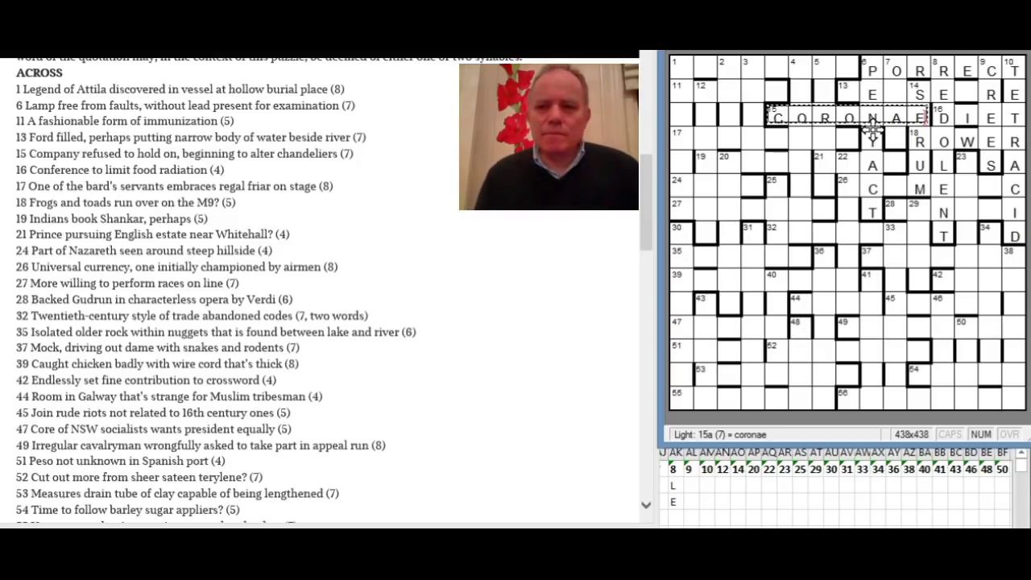
pyautogui.click(896, 93)
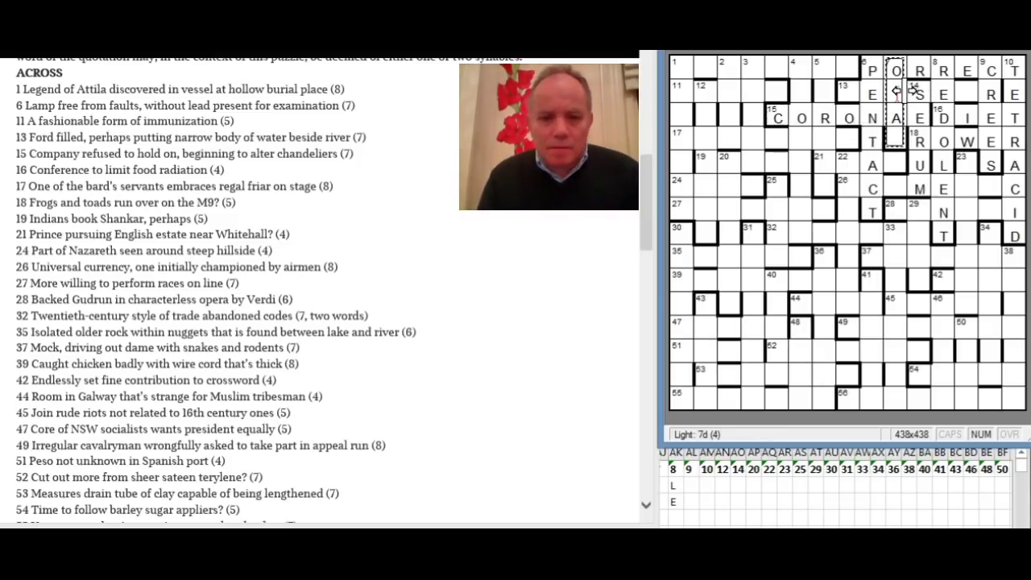
pyautogui.click(643, 278)
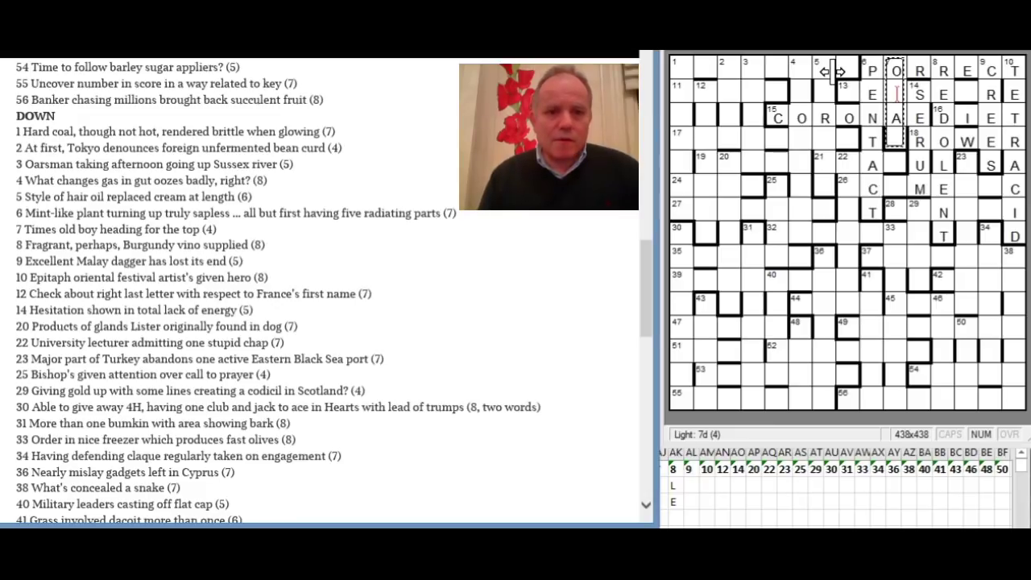
# Select 5 down and type MARCEL, sharing its R with CORONAE.
pyautogui.click(830, 71)
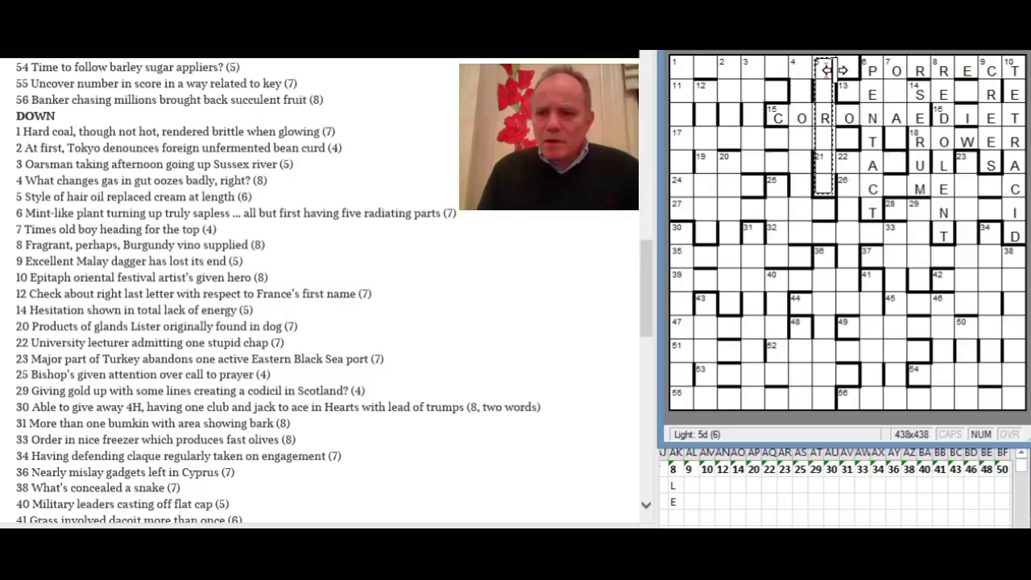
pyautogui.write('MARCEL')
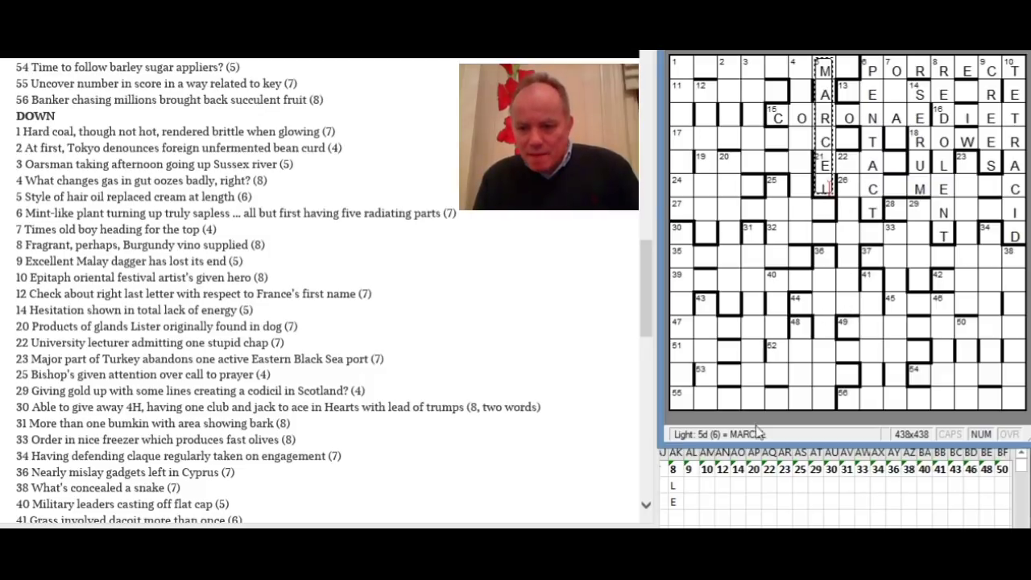
# Type the note 'rep' in cell AH4 under 5 down in the Excel sheet.
pyautogui.click(716, 483)
pyautogui.click(628, 486)
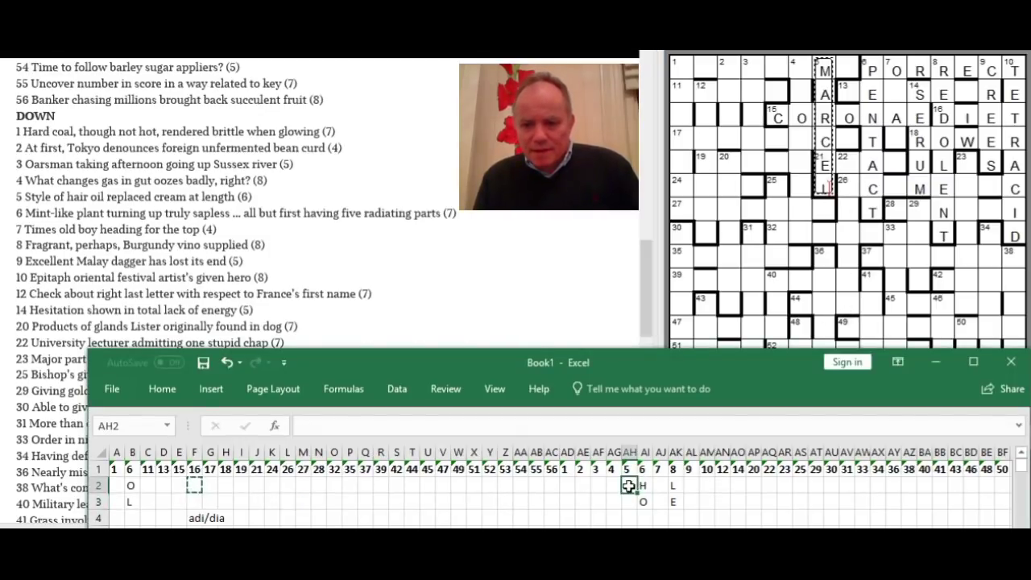
pyautogui.click(628, 517)
pyautogui.write('r')
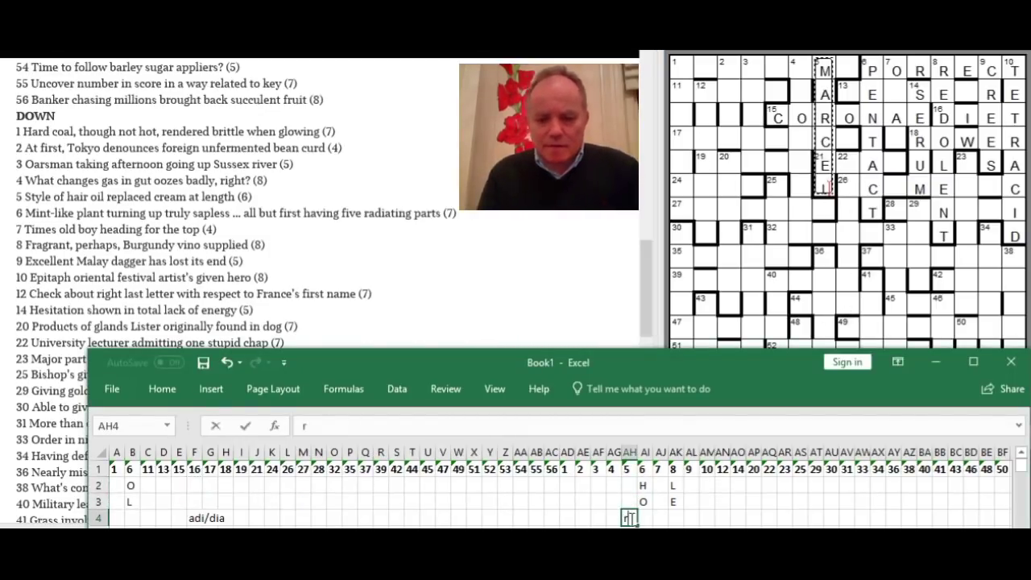
pyautogui.write('ep')
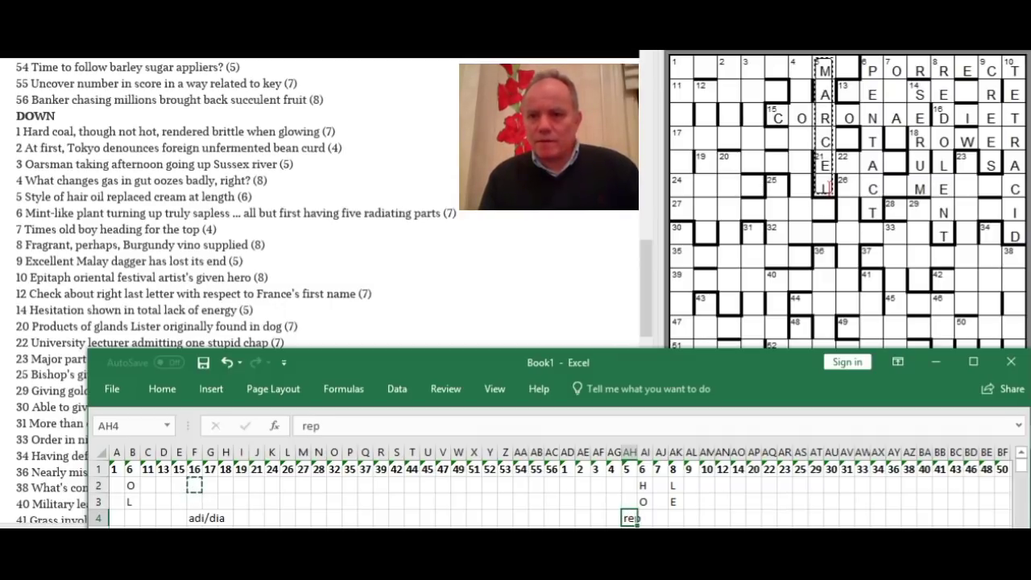
# Return to the crossword and select the eight-letter 4 down light.
pyautogui.hotkey('alt', 'Tab')
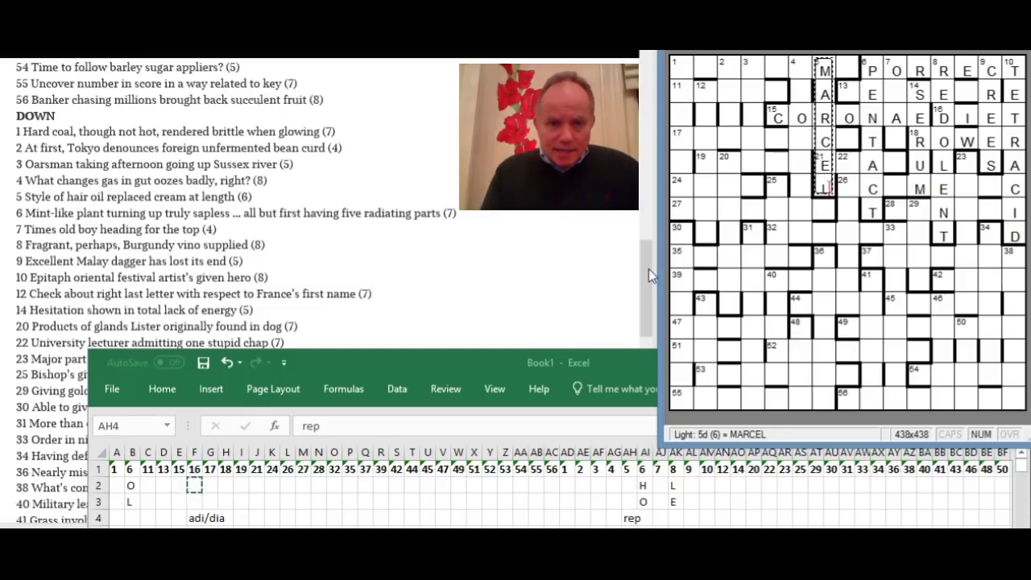
pyautogui.moveTo(648, 269); pyautogui.dragTo(648, 266)
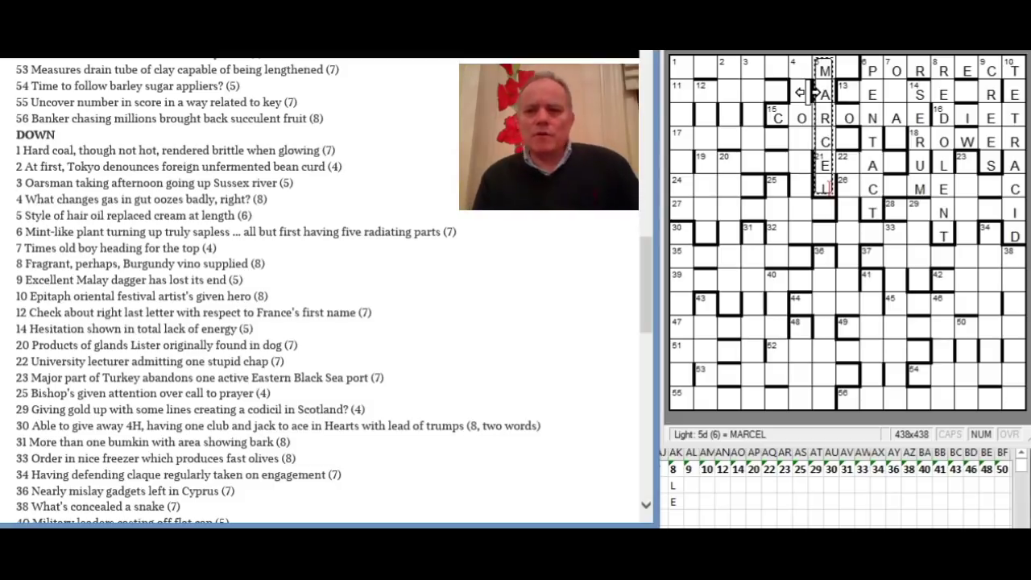
pyautogui.click(795, 71)
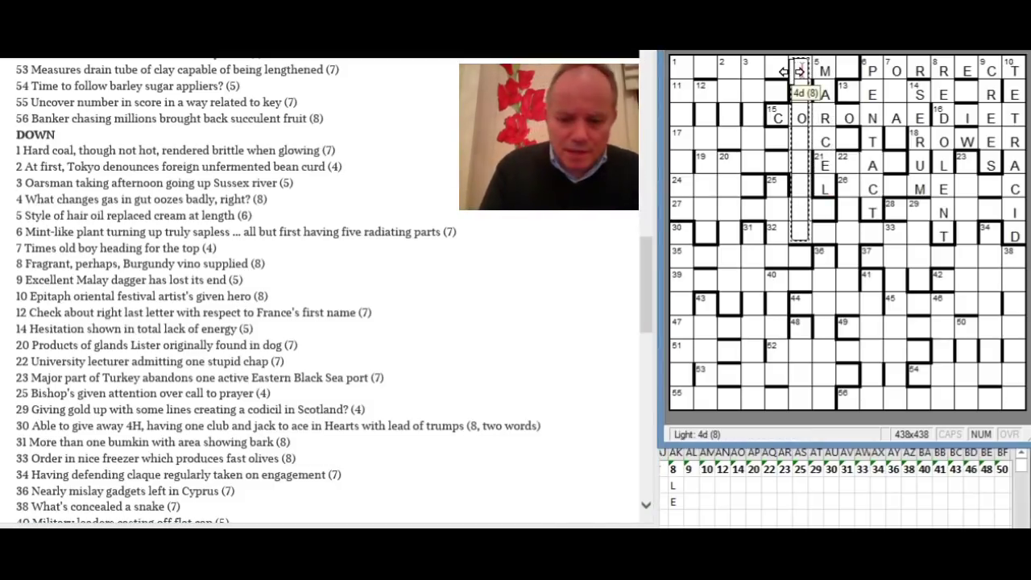
# Enter OZONISER in 4 down and record N in AG2 and Y in AG3 in Excel.
pyautogui.write('OZONISER')
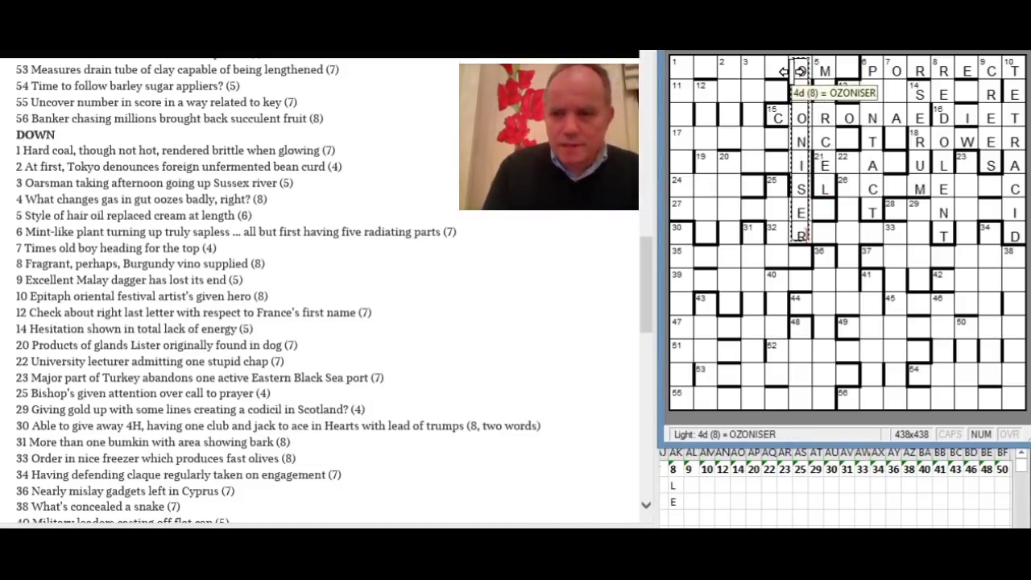
pyautogui.click(725, 500)
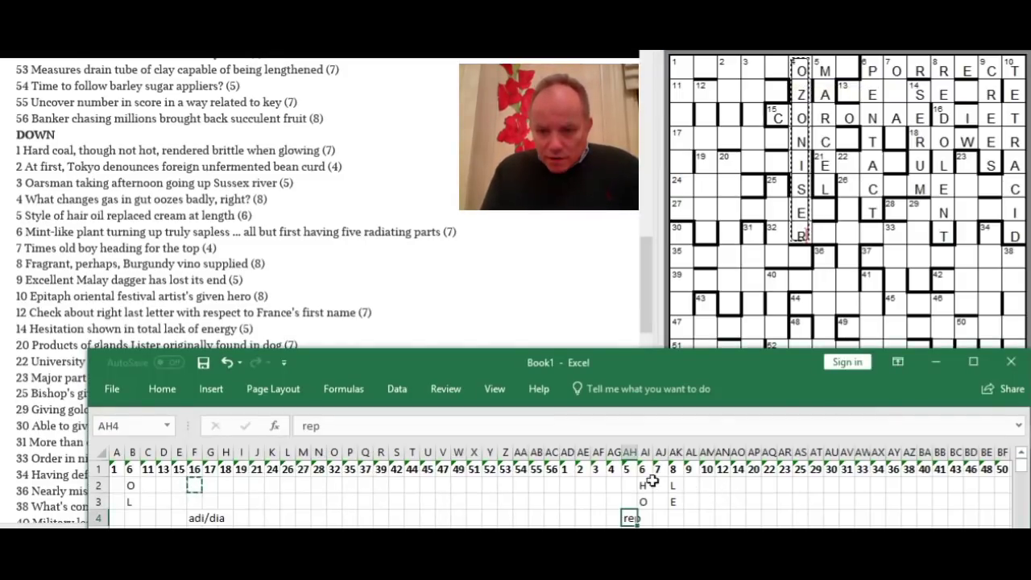
pyautogui.click(612, 483)
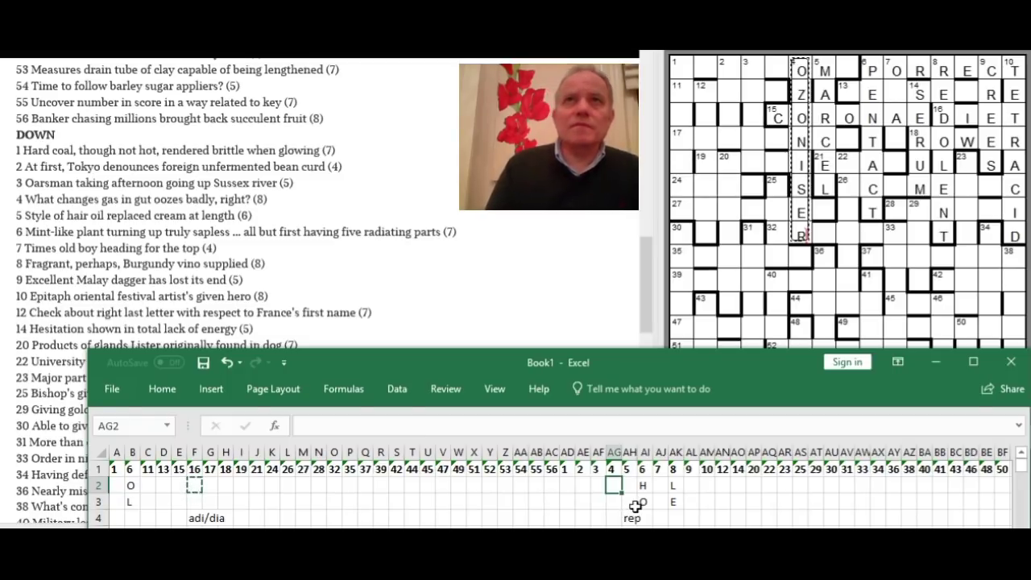
pyautogui.write('N')
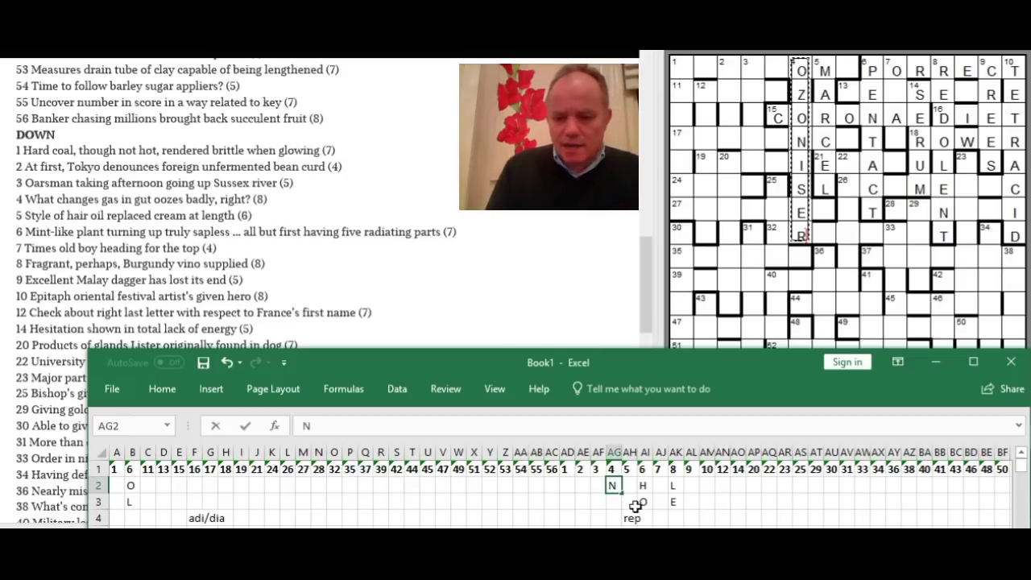
pyautogui.press('Return')
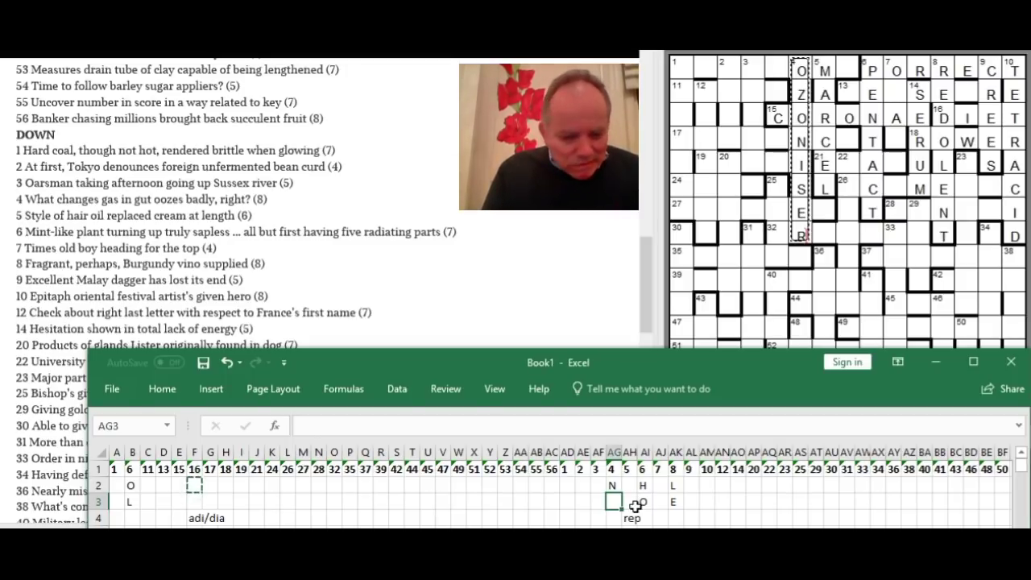
pyautogui.write('Z')
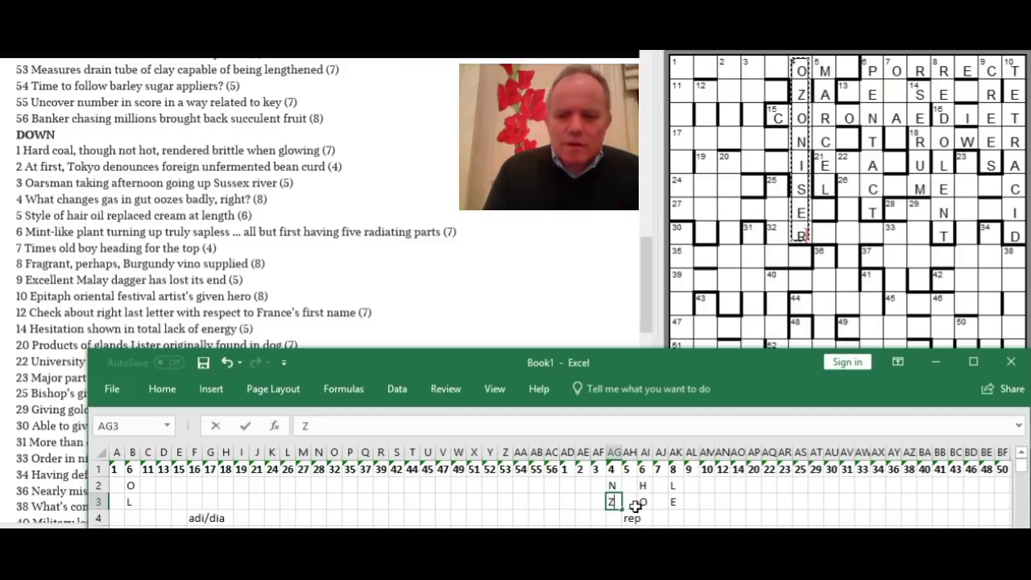
pyautogui.press('BackSpace')
pyautogui.write('Y')
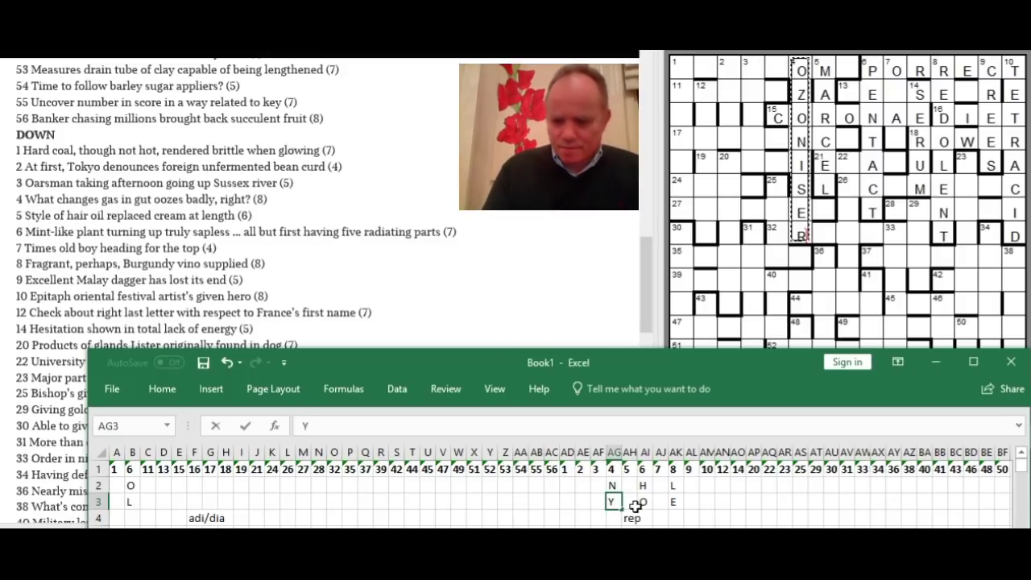
pyautogui.hotkey('ctrl', 'Return')
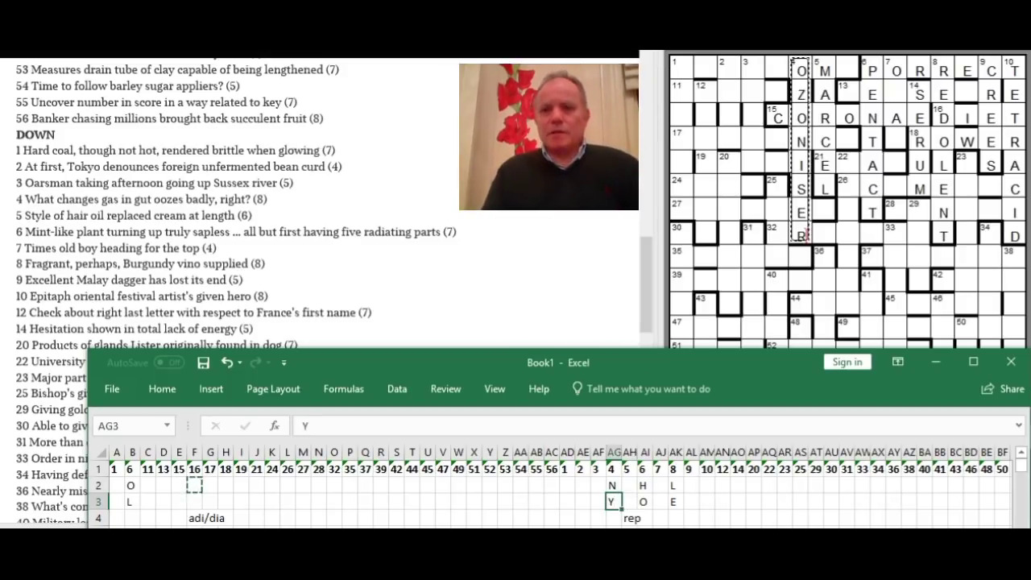
# Return to the crossword and select the 17 across light.
pyautogui.hotkey('alt', 'Tab')
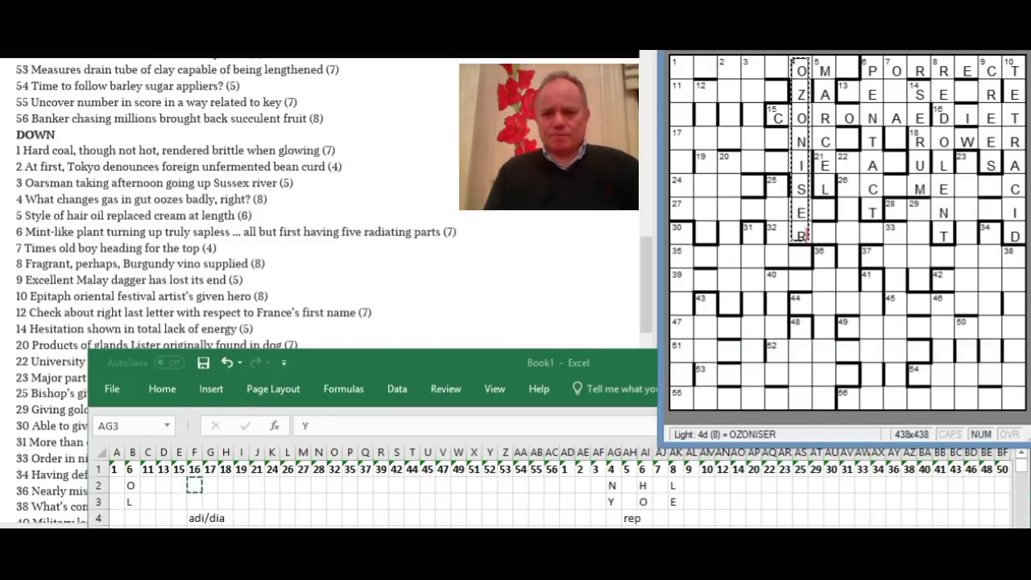
pyautogui.hotkey('alt', 'Tab')
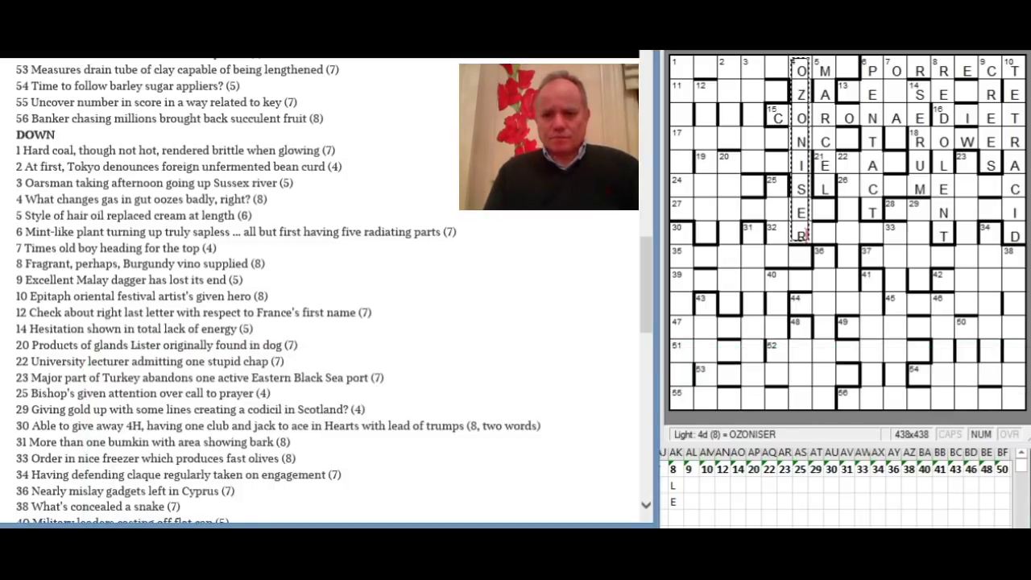
pyautogui.click(680, 141)
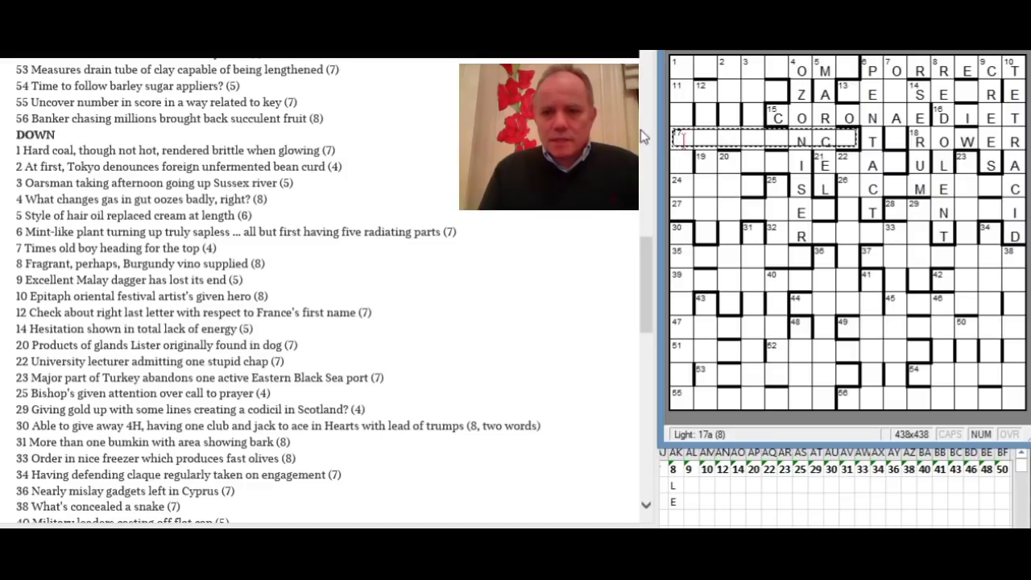
# Select 1 across and fill it with CATACOMB, crossing OZONISER and MARCEL.
pyautogui.scroll(9, 641, 120)
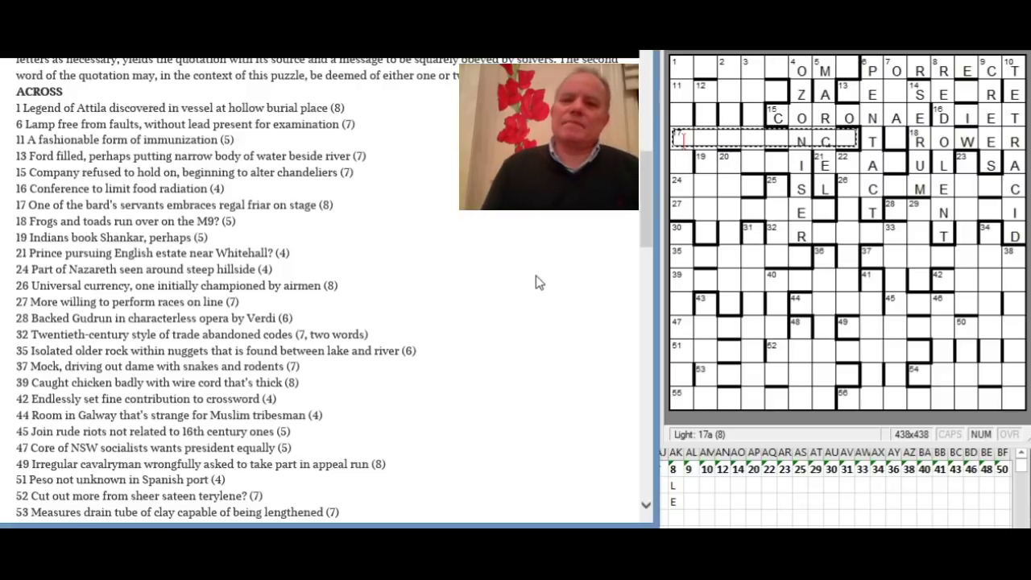
pyautogui.click(684, 72)
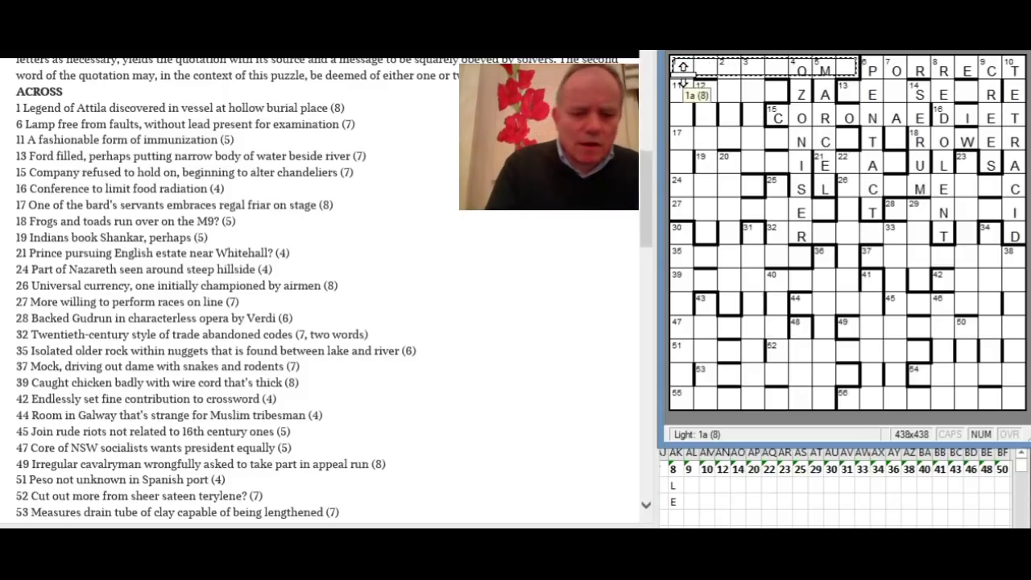
pyautogui.write('CATACOMB')
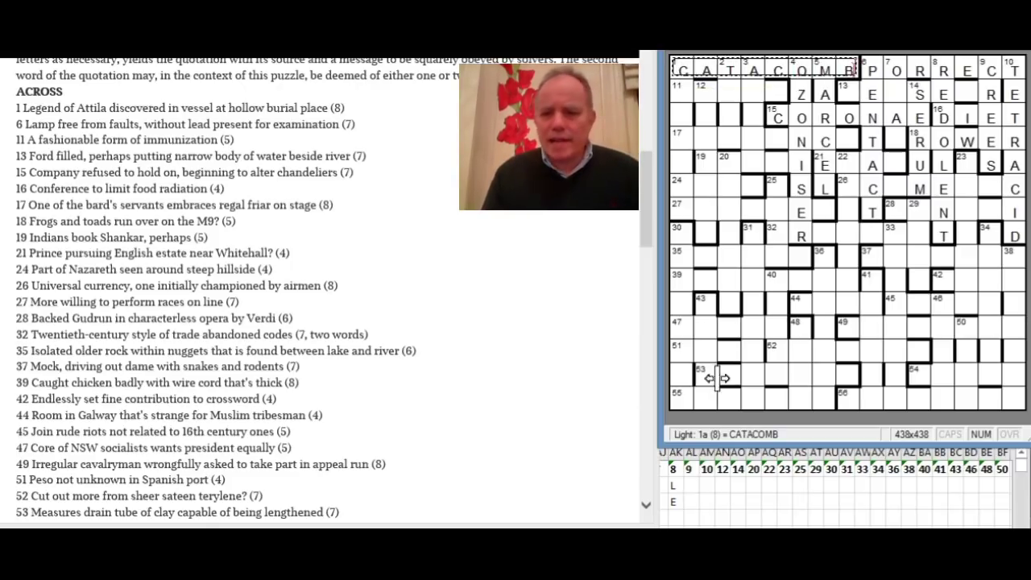
# Log S in AD2 and B in AD3 of the Excel tally under clue 1.
pyautogui.rightClick(751, 487)
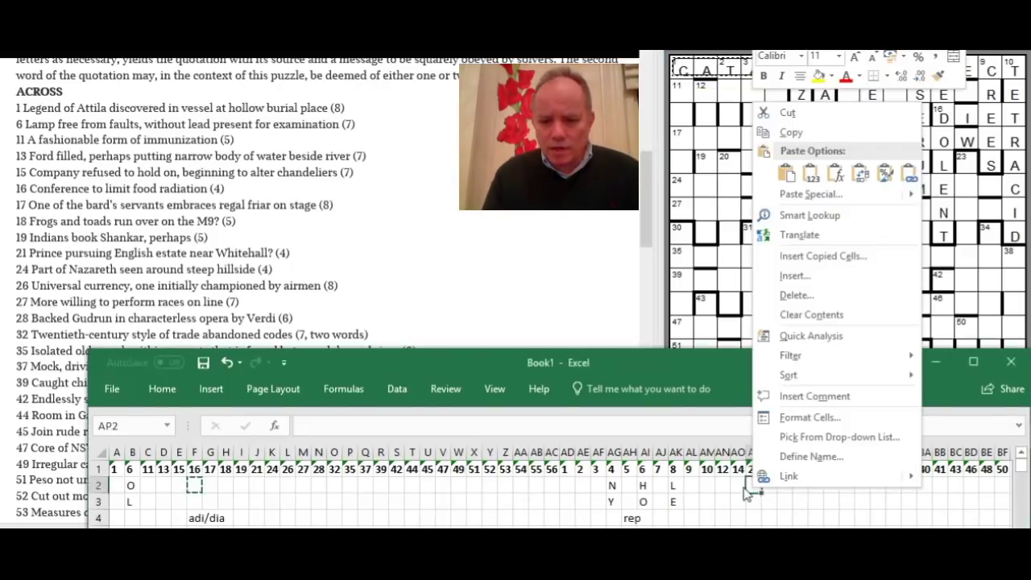
pyautogui.press('Escape')
pyautogui.click(568, 484)
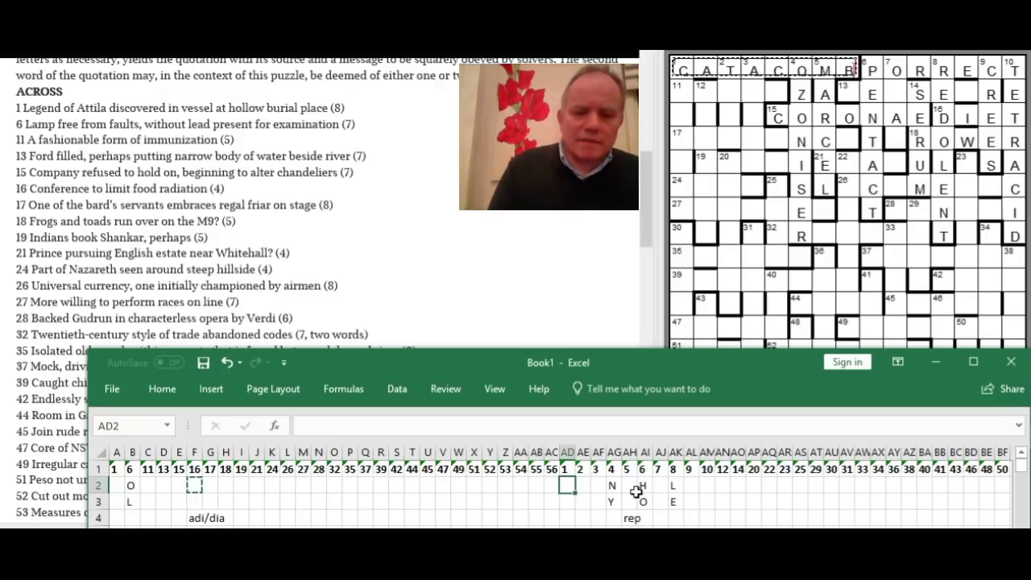
pyautogui.write('S')
pyautogui.press('Return')
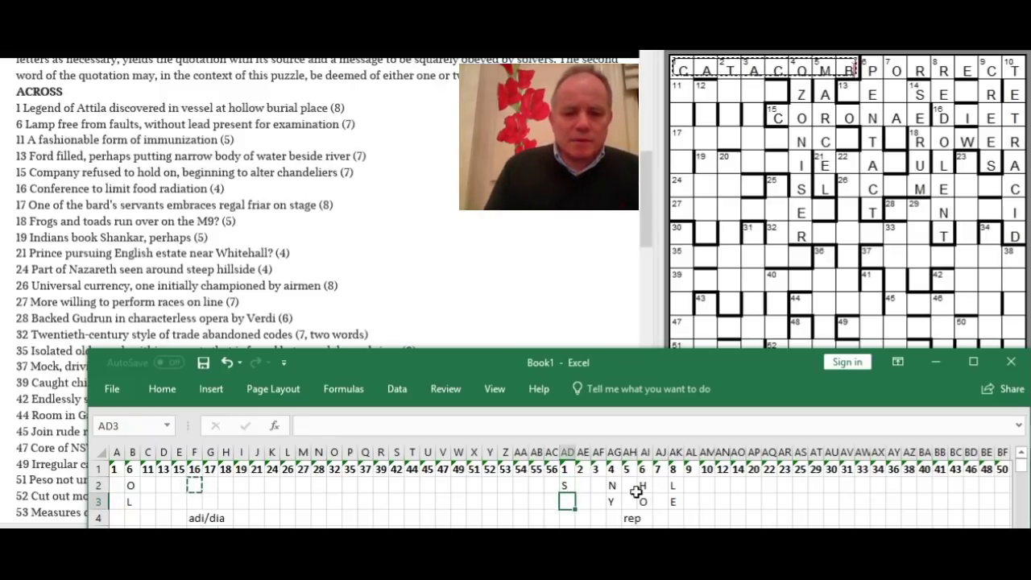
pyautogui.write('B')
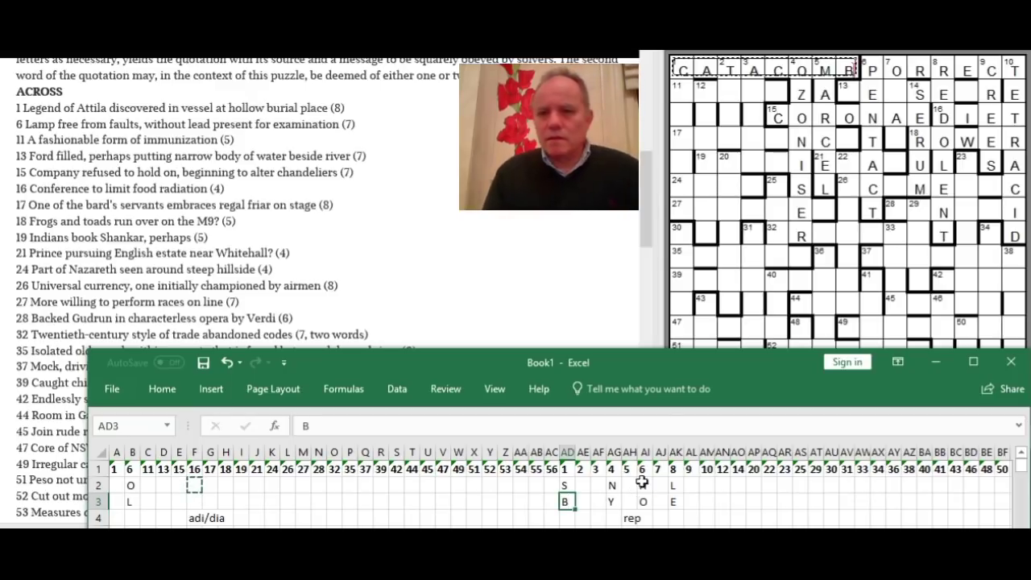
# Return to the grid at 1 Down with the clue list scrolled to the Down clues.
pyautogui.click(672, 193)
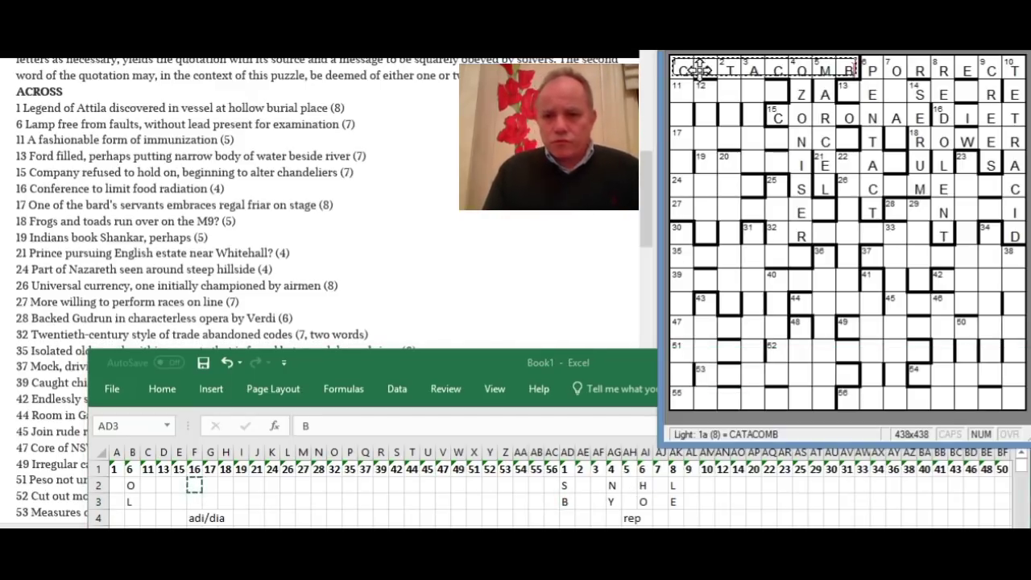
pyautogui.click(681, 91)
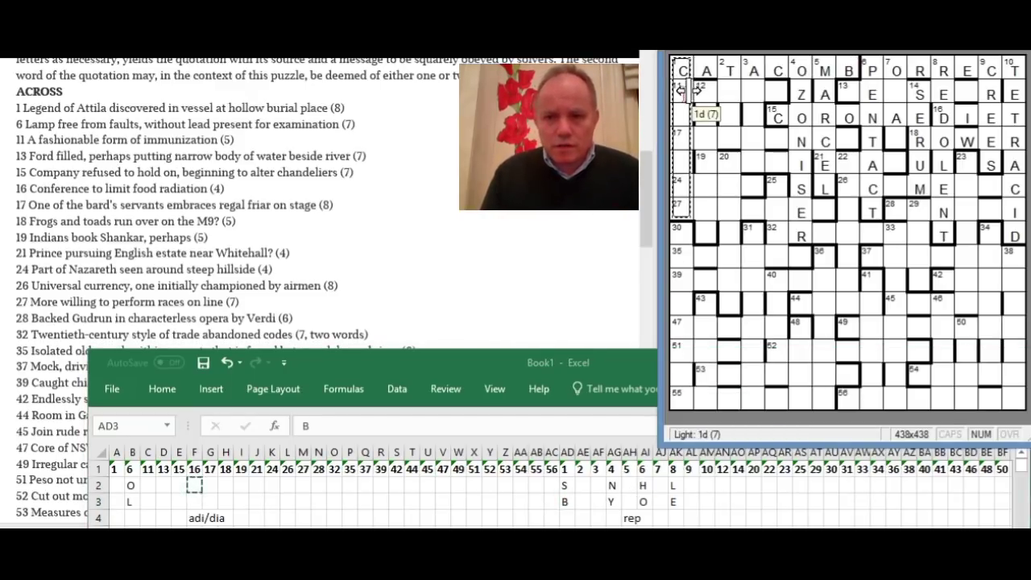
pyautogui.click(648, 166)
pyautogui.moveTo(648, 167); pyautogui.dragTo(647, 245)
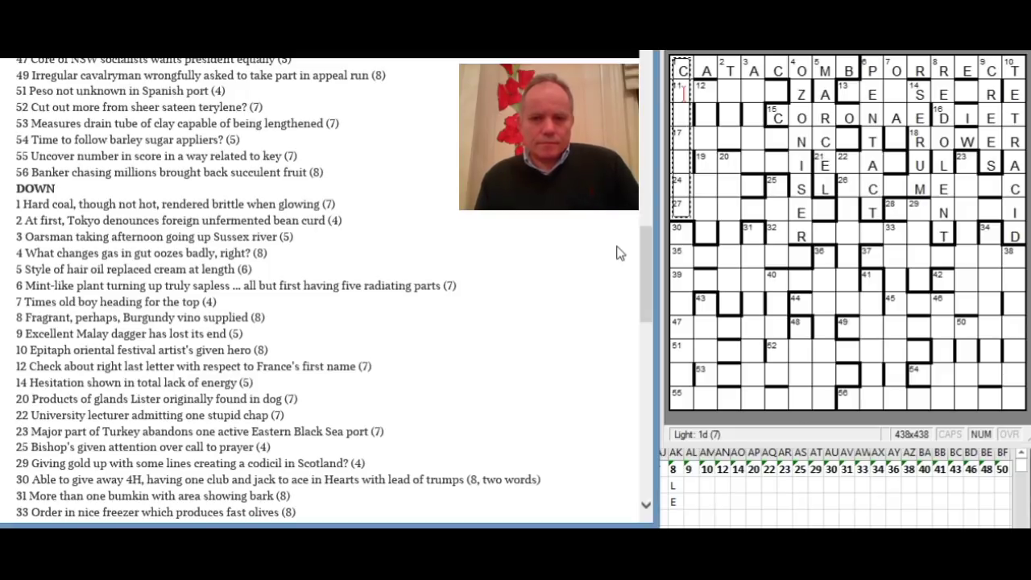
# Type TOFU into 2 Down and log A in AE2 and I in AE3 in Excel.
pyautogui.click(729, 95)
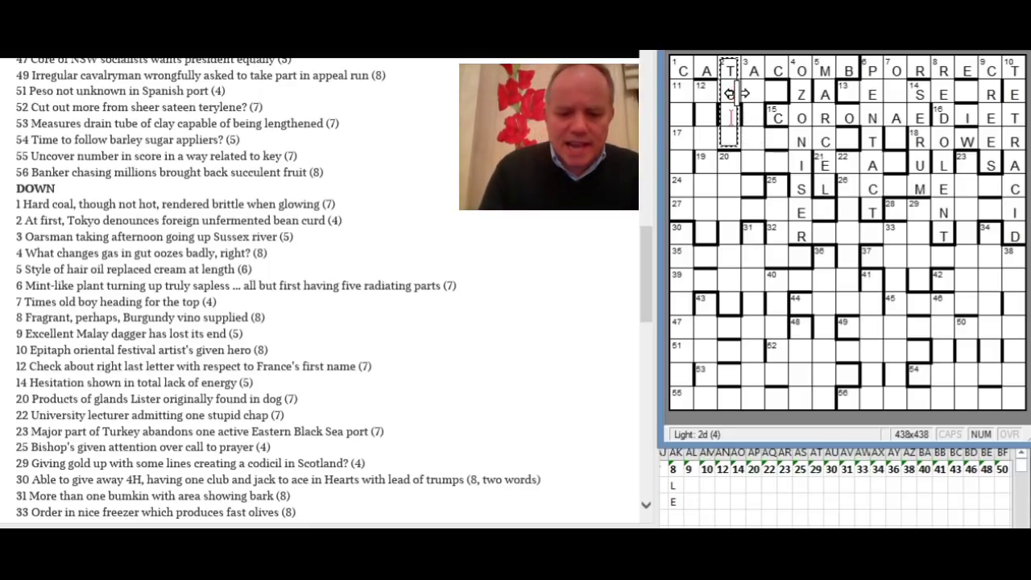
pyautogui.write('tofu')
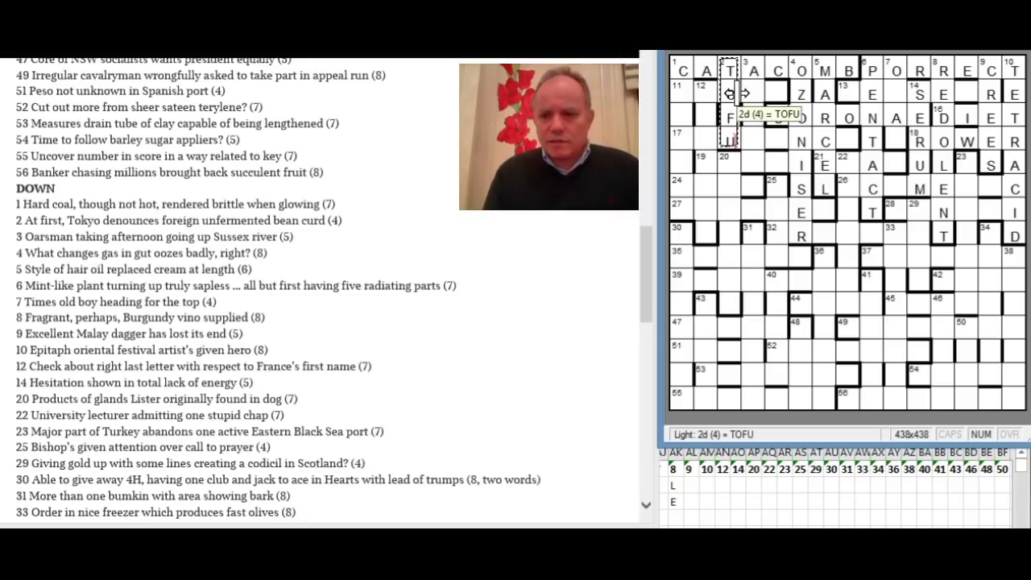
pyautogui.click(718, 490)
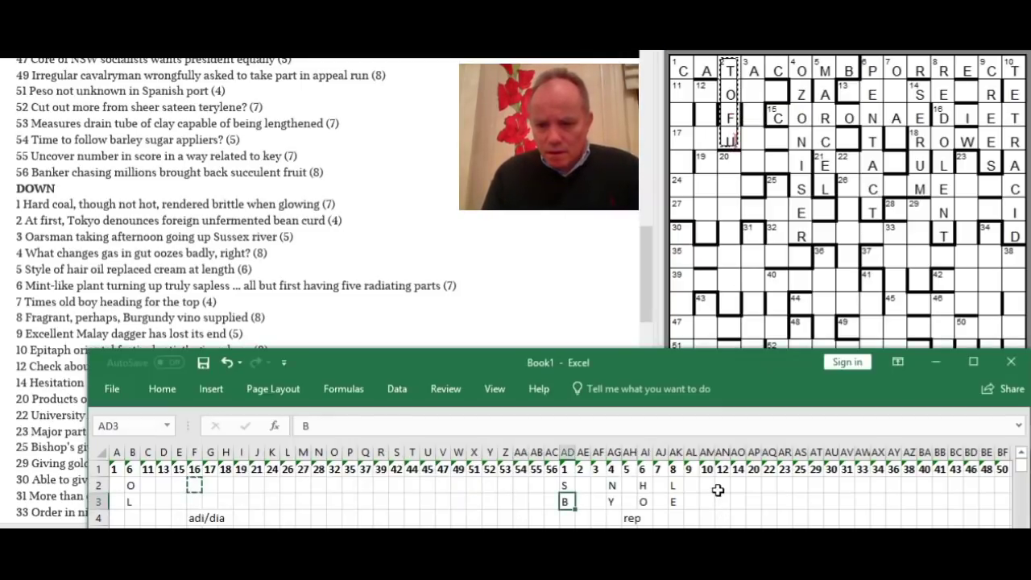
pyautogui.click(581, 486)
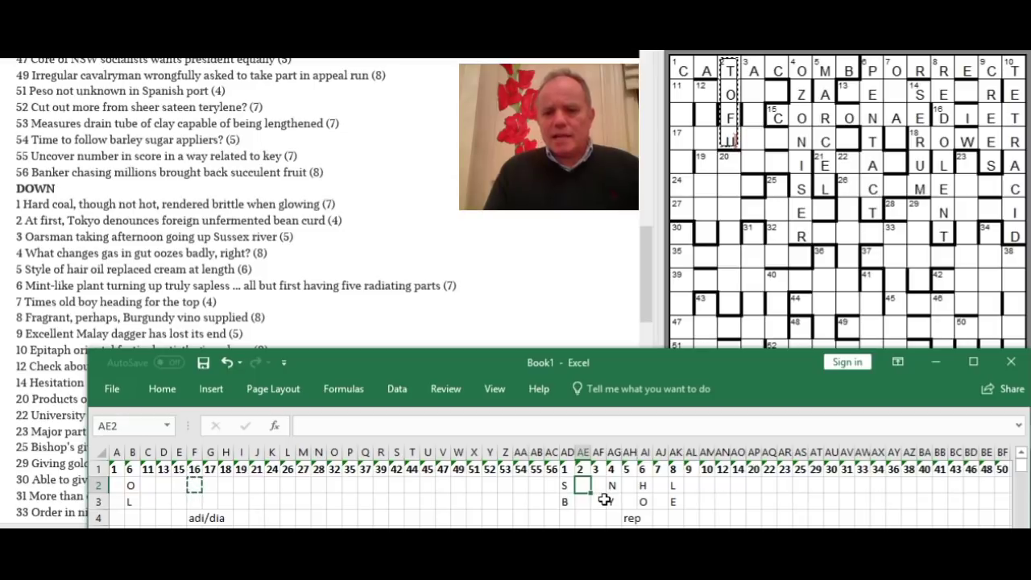
pyautogui.write('A')
pyautogui.press('Return')
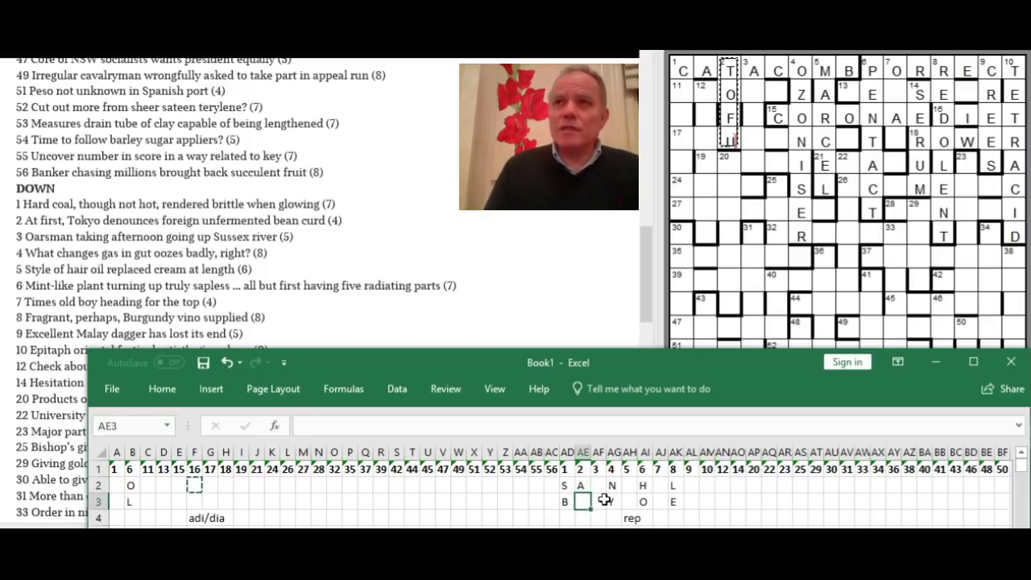
pyautogui.write('I')
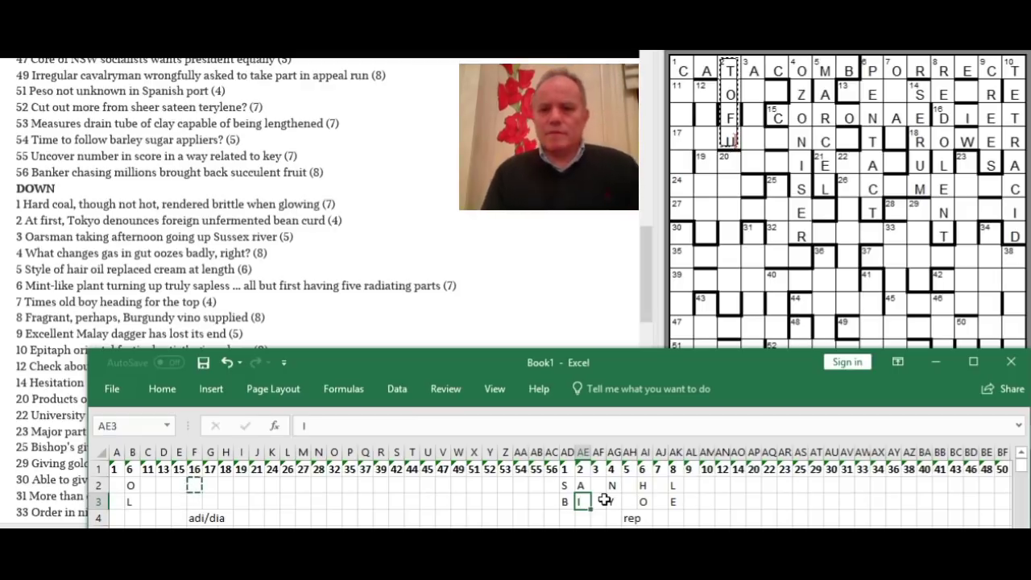
# Switch back to the crossword and scroll the clue list.
pyautogui.hotkey('alt', 'Tab')
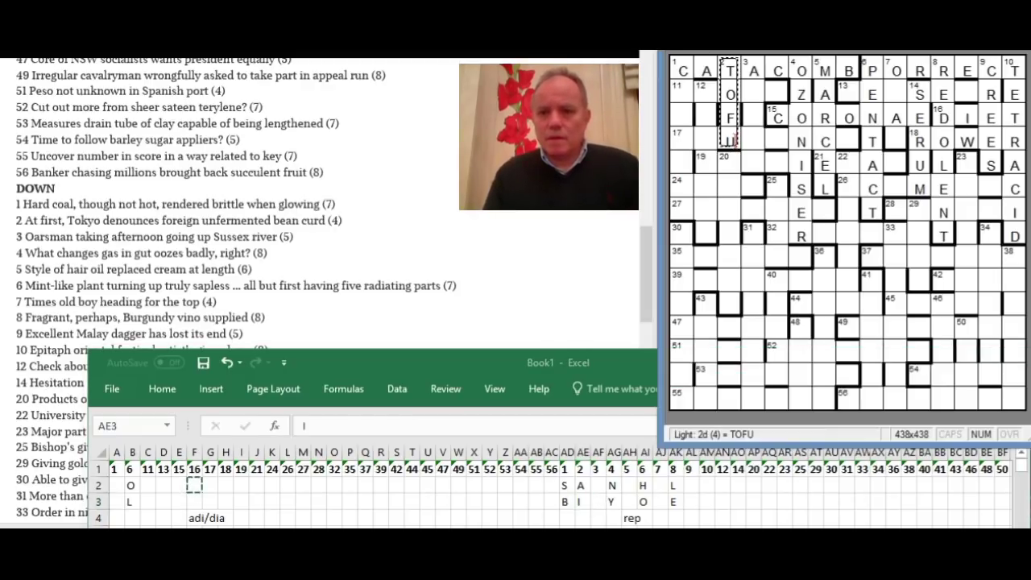
pyautogui.click(378, 117)
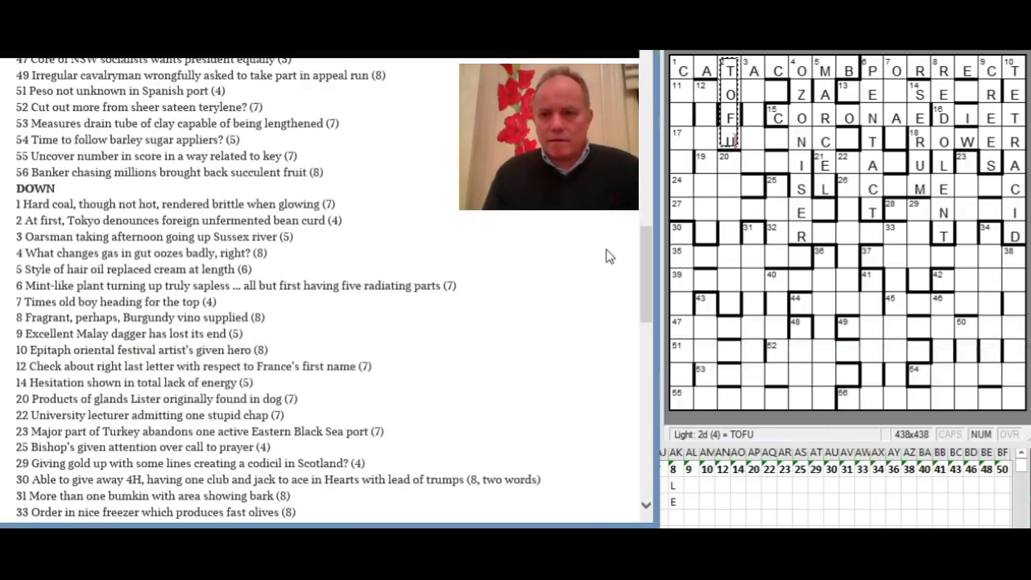
pyautogui.moveTo(648, 284); pyautogui.dragTo(645, 222)
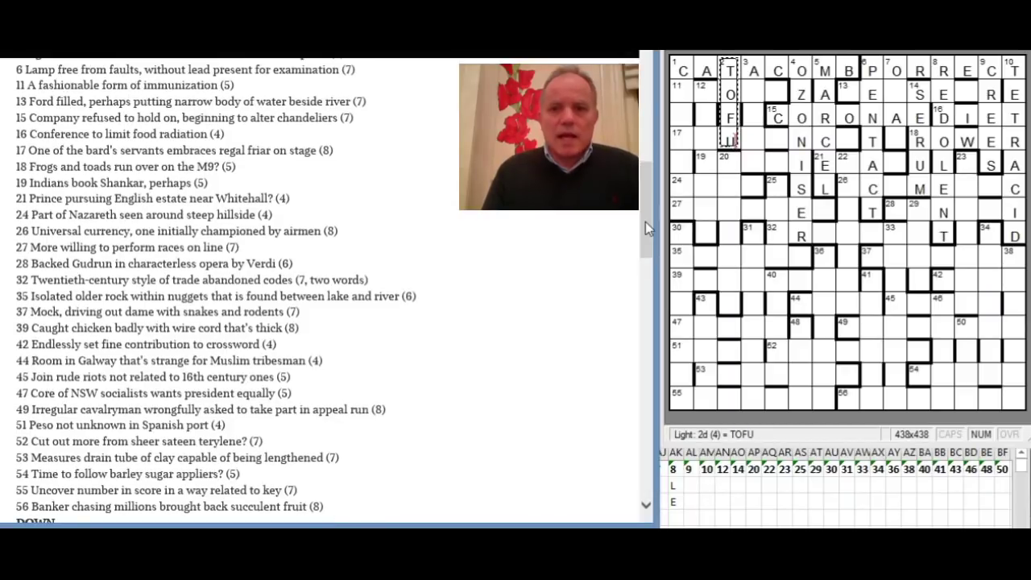
# Type LAURENCE into 17 Across, then go to cell G2 in the Excel tally.
pyautogui.click(684, 137)
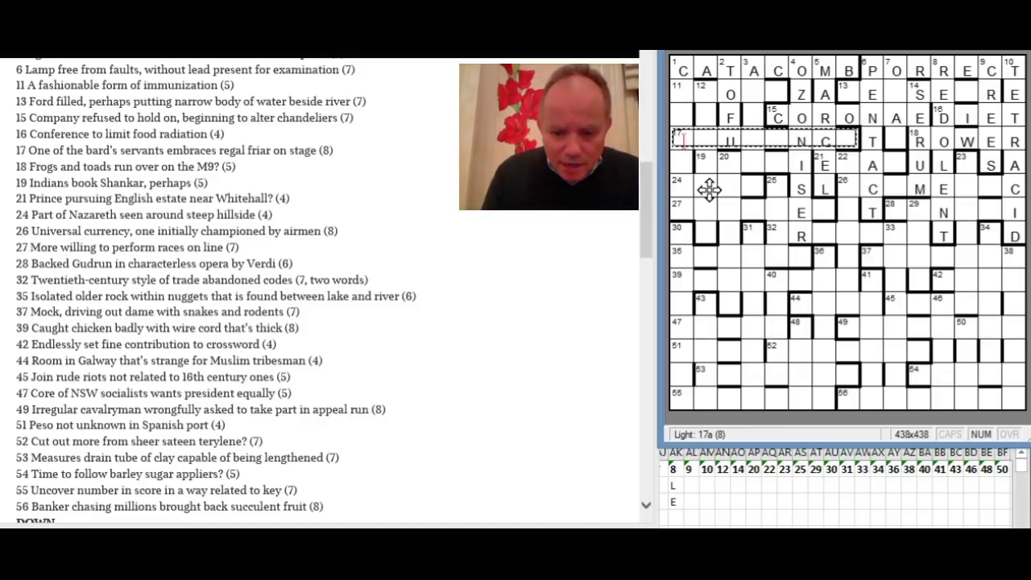
pyautogui.write('laurence')
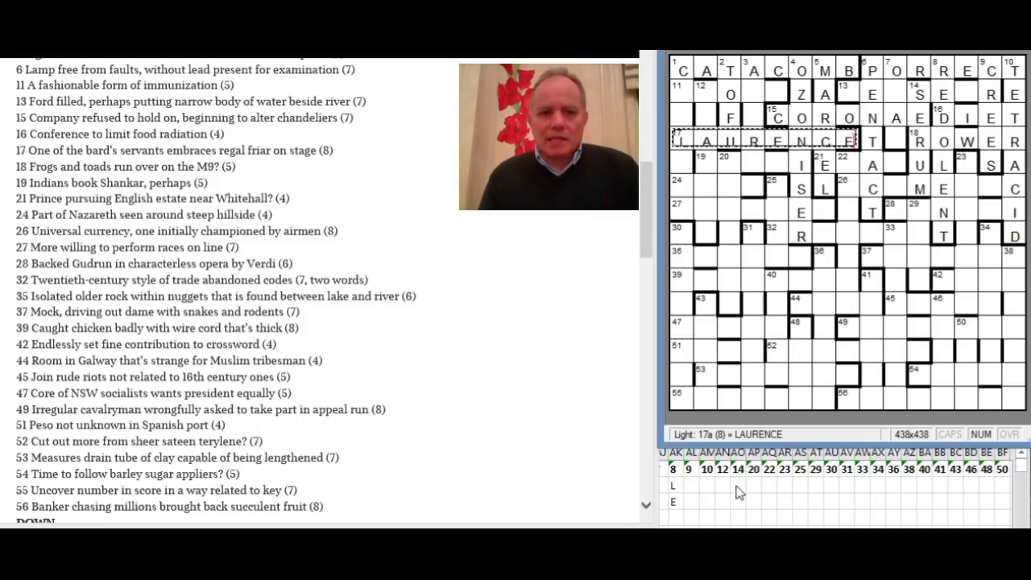
pyautogui.hotkey('alt', 'Tab')
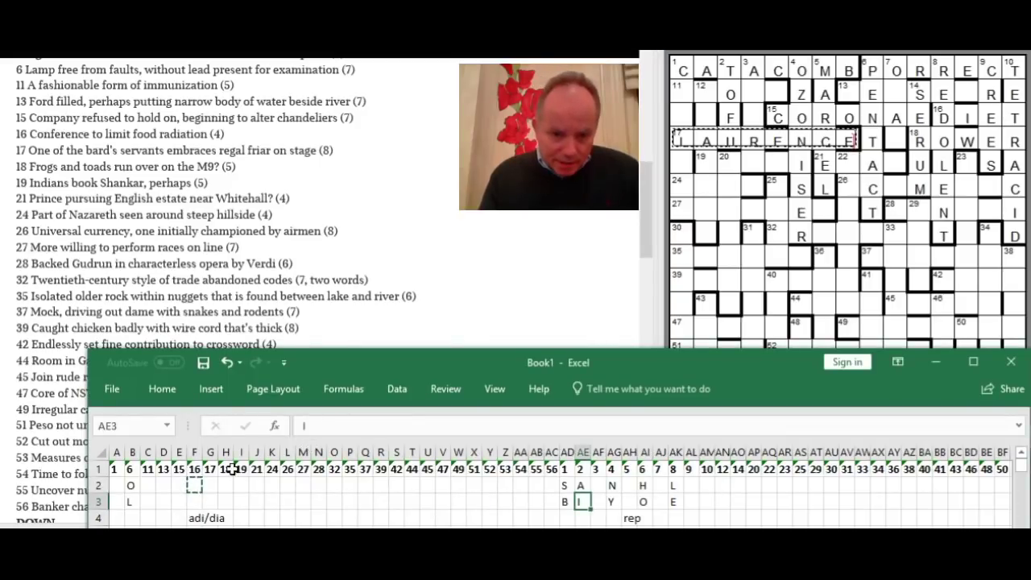
pyautogui.click(210, 484)
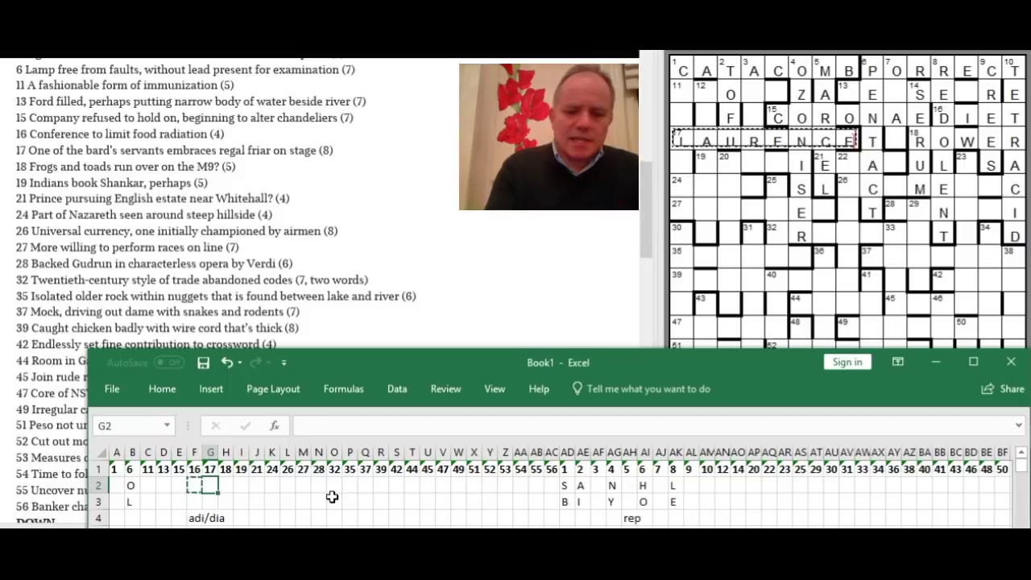
# Log T in G2 and K in G3 of the Excel tally.
pyautogui.write('T')
pyautogui.press('Return')
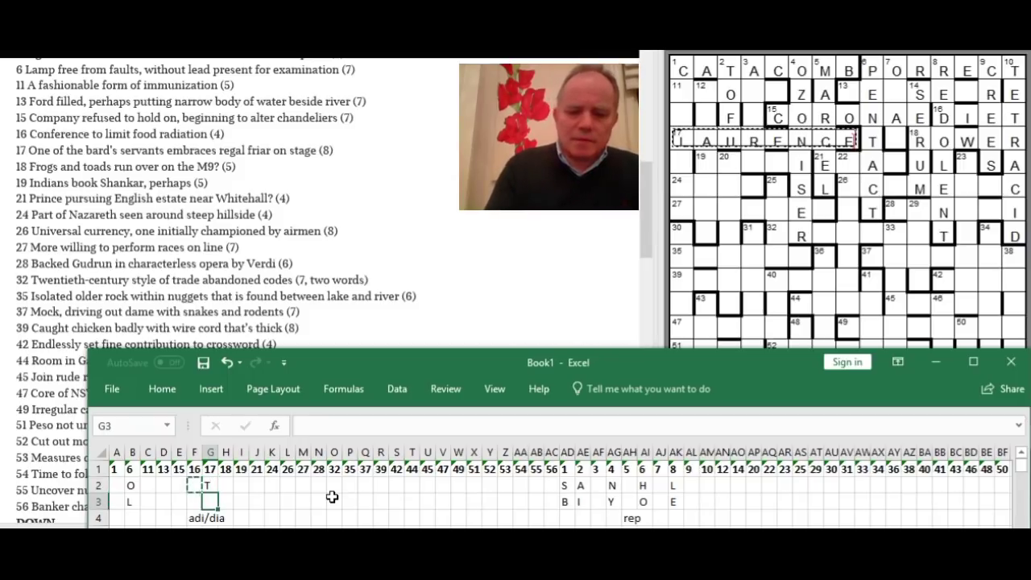
pyautogui.write('K')
pyautogui.hotkey('ctrl', 'Return')
pyautogui.hotkey('ctrl', 'c')
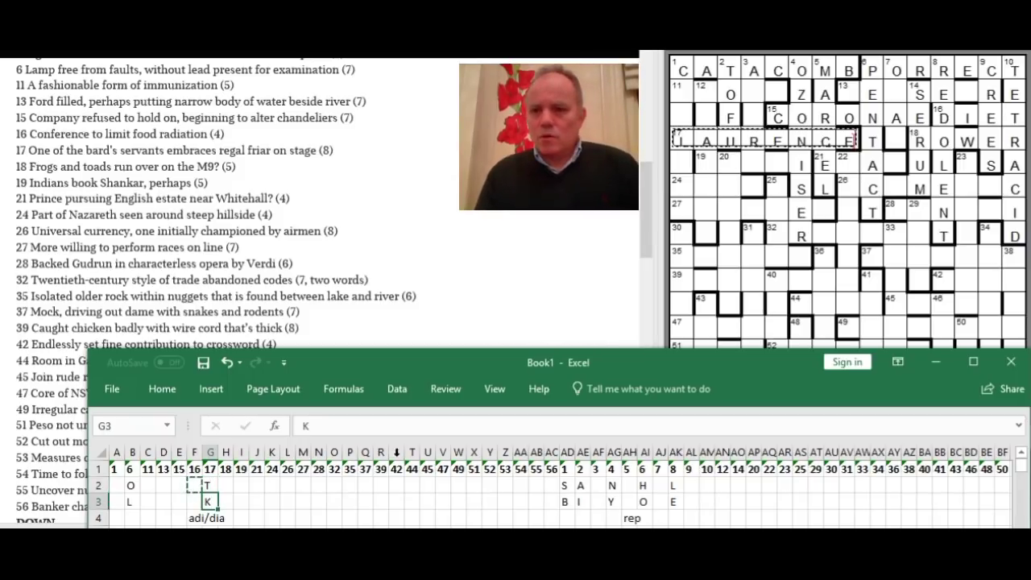
# Return to 3 Down in the grid with the clue list scrolled to the Down clues.
pyautogui.click(754, 94)
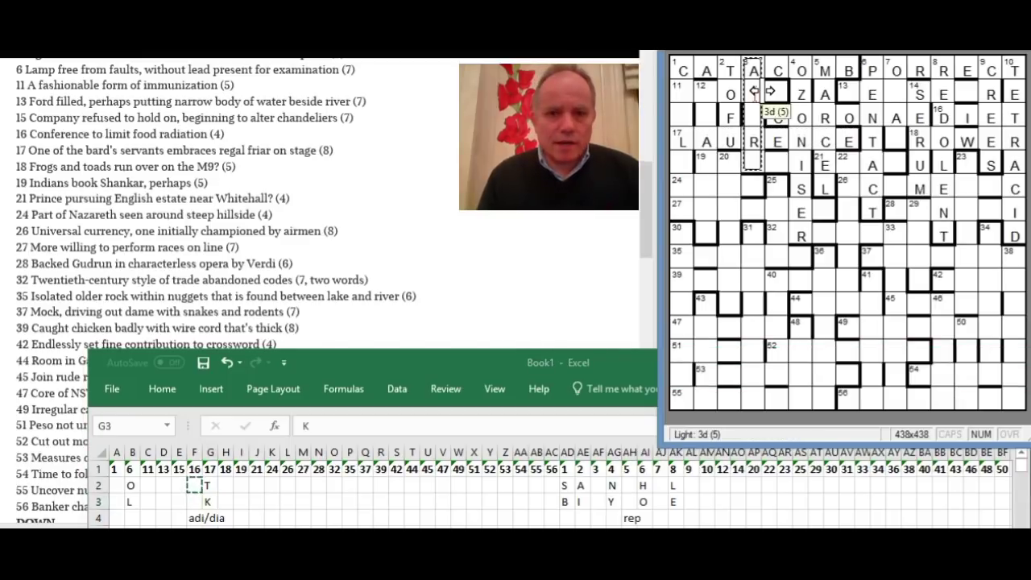
pyautogui.click(624, 250)
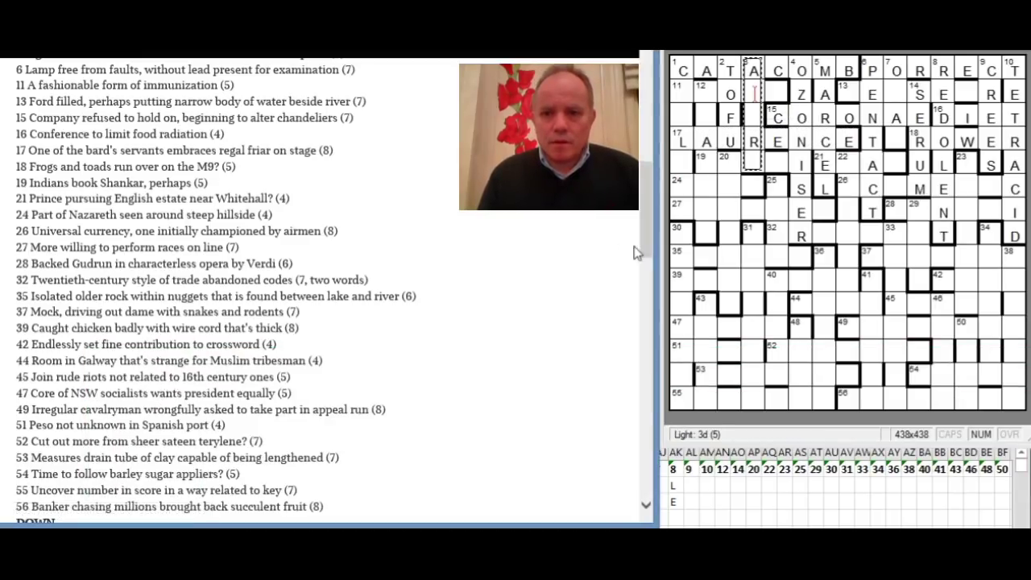
pyautogui.moveTo(647, 236); pyautogui.dragTo(649, 277)
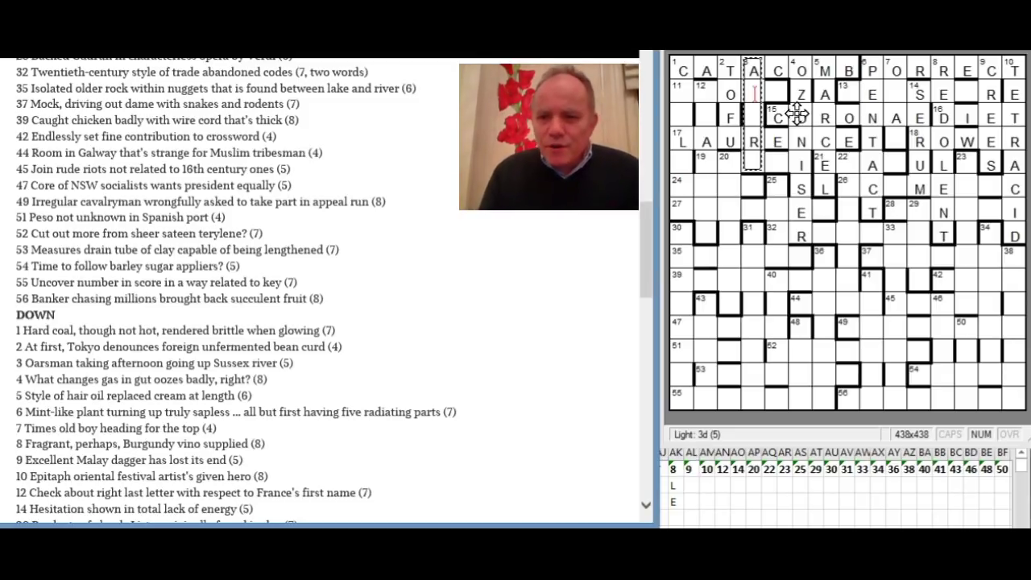
pyautogui.click(761, 93)
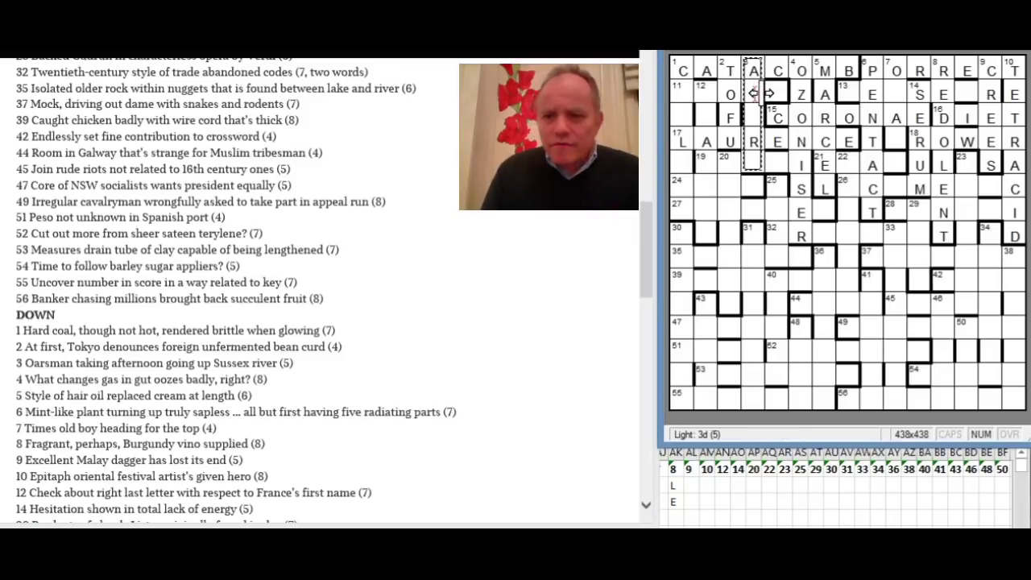
# Complete 3 Down as ANURA and log O in cell H4 of the Excel tally.
pyautogui.write('NURA')
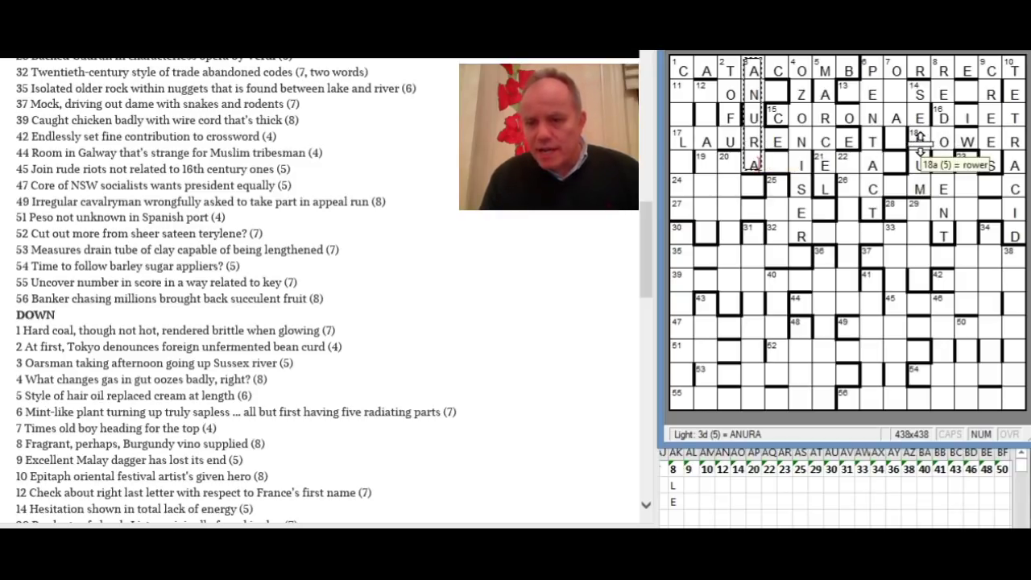
pyautogui.click(722, 513)
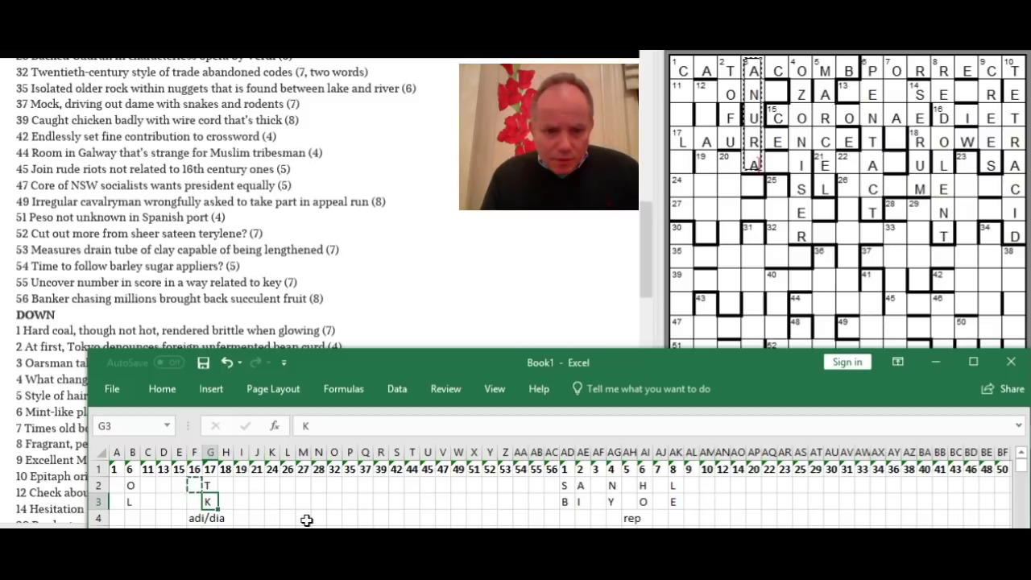
pyautogui.click(226, 518)
pyautogui.write('a')
pyautogui.press('BackSpace')
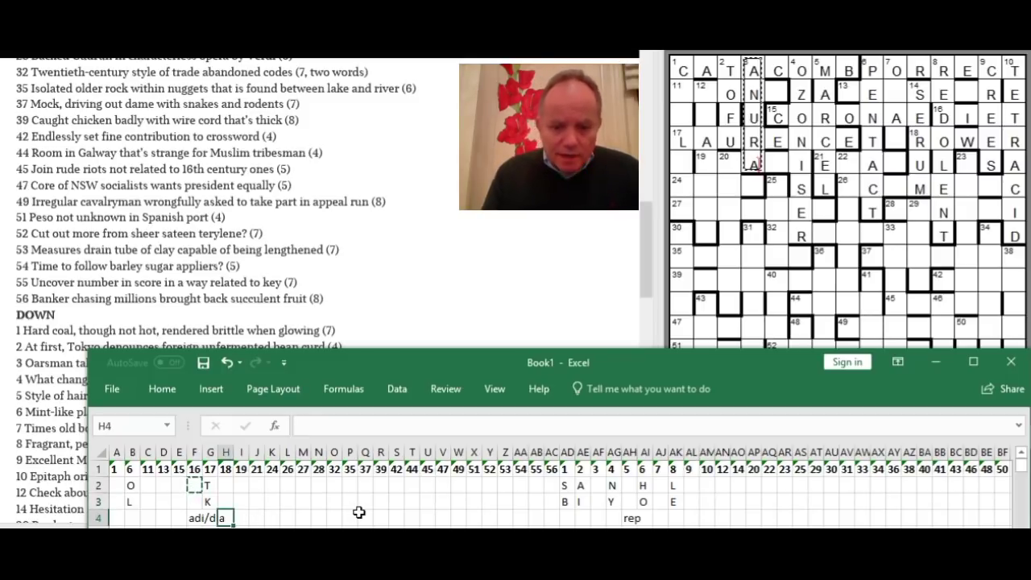
pyautogui.write('O')
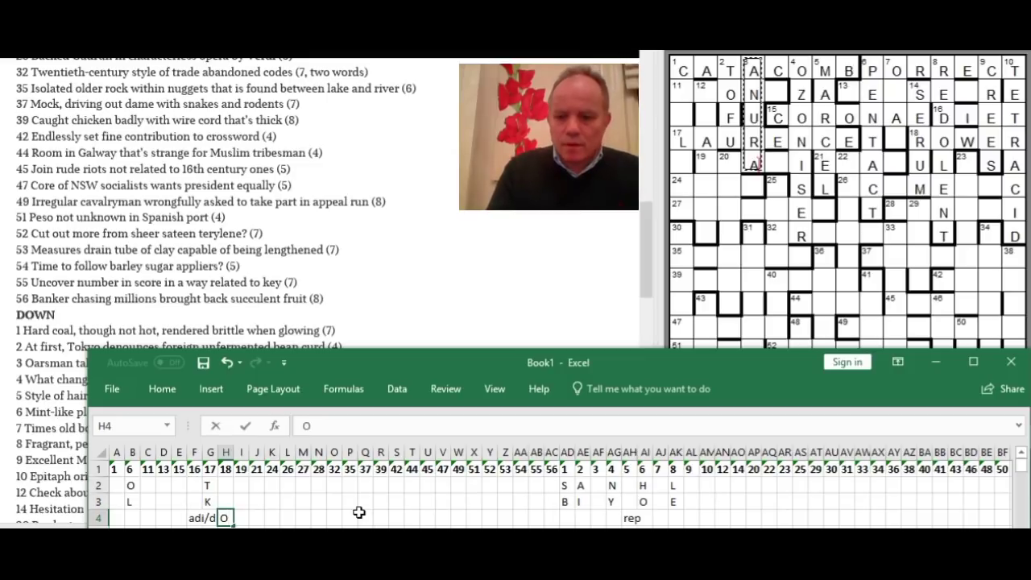
pyautogui.press('Left')
pyautogui.press('Left')
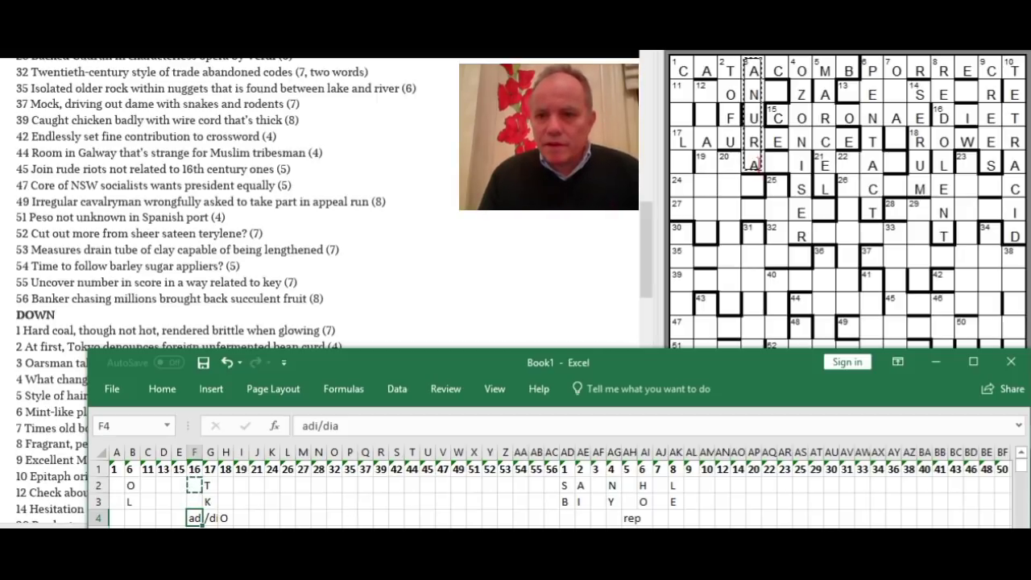
pyautogui.click(705, 94)
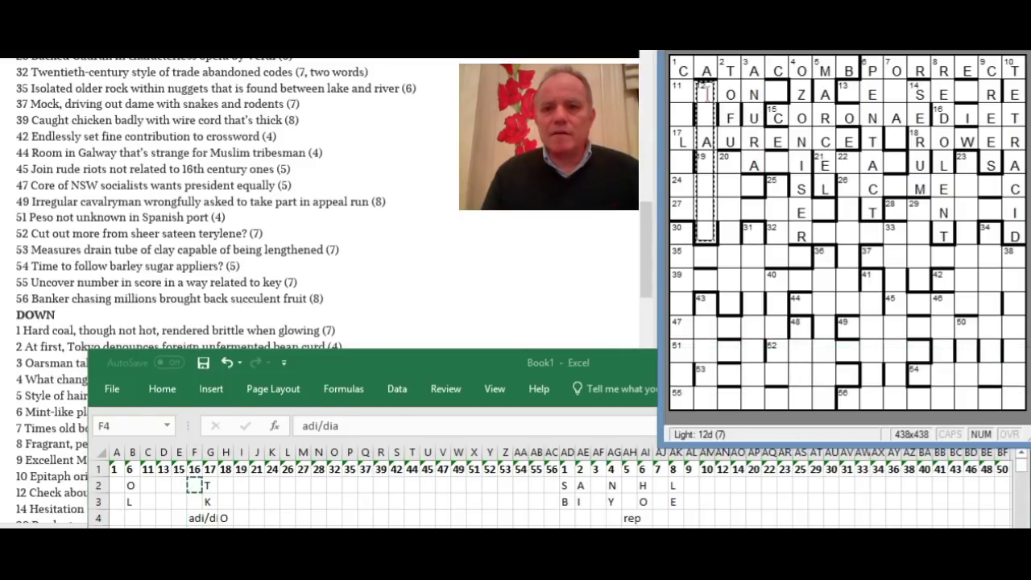
# Scroll the clue list to the Across clues and type ATONY into 11 Across.
pyautogui.click(644, 197)
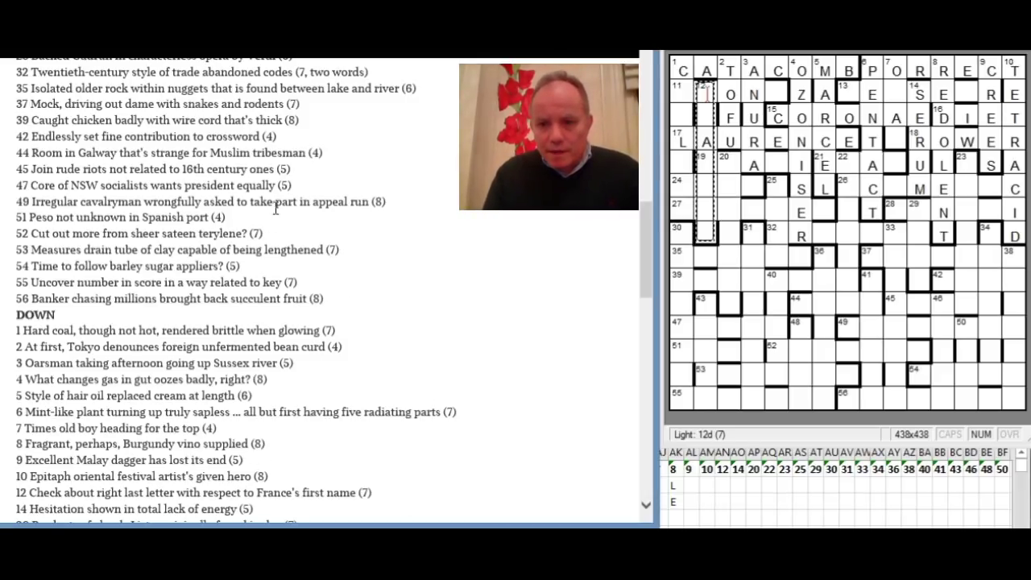
pyautogui.moveTo(646, 225); pyautogui.dragTo(644, 194)
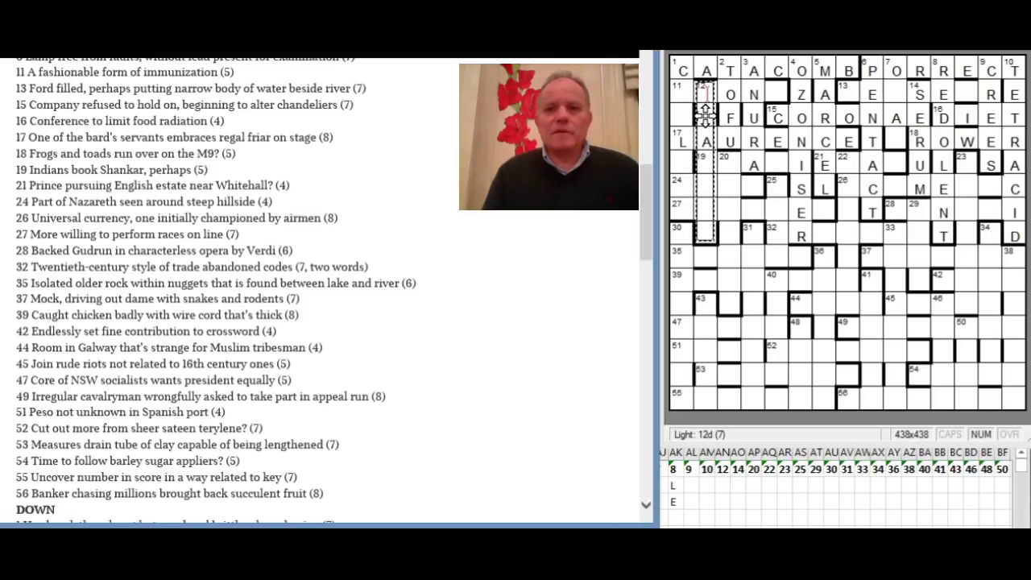
pyautogui.click(683, 93)
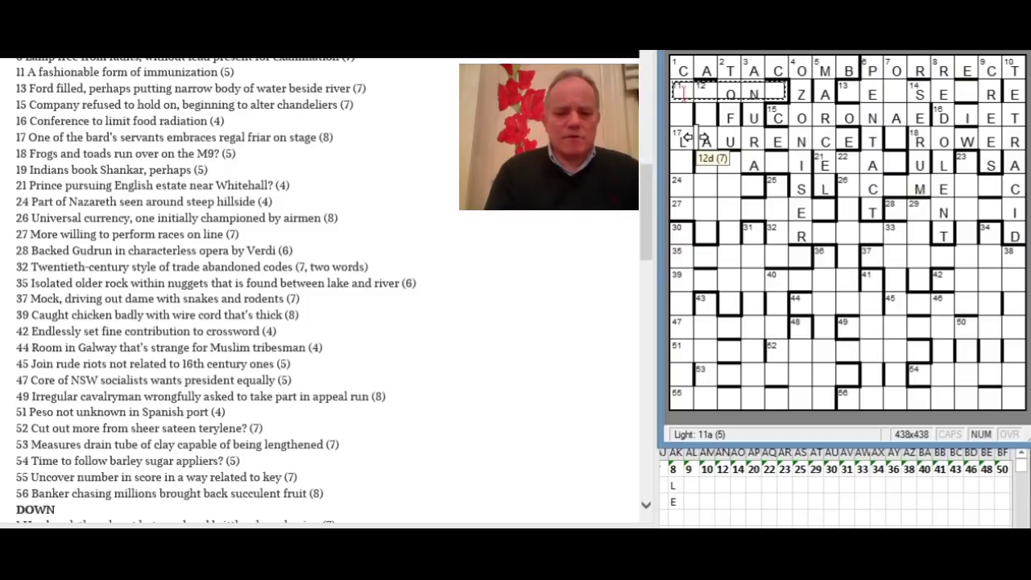
pyautogui.write('atony')
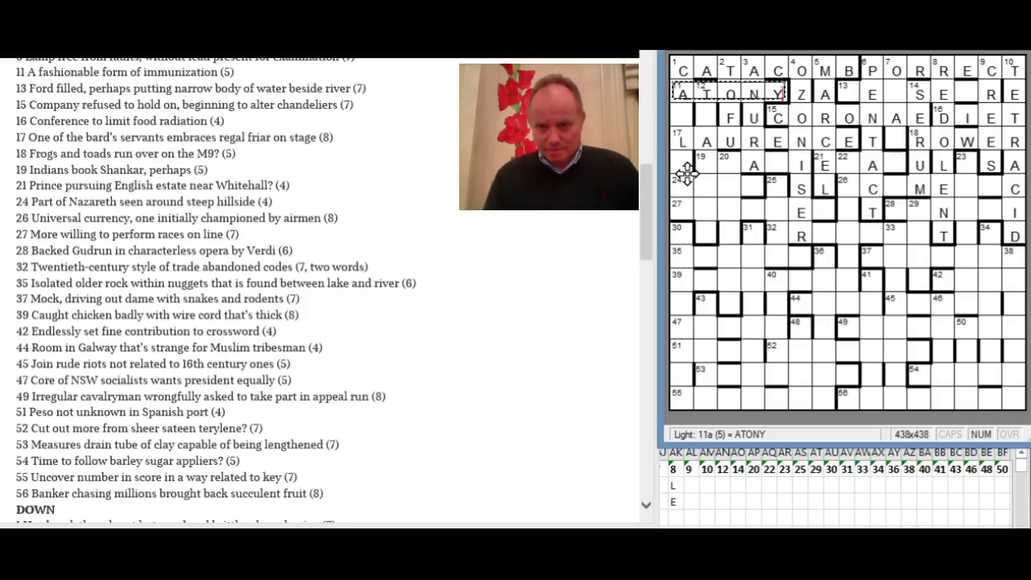
pyautogui.click(650, 201)
# Add OAD to 1 Down to make CARLOAD.
pyautogui.moveTo(651, 202)
pyautogui.mouseDown()
pyautogui.moveTo(650, 266)
pyautogui.moveTo(647, 257)
pyautogui.mouseUp()
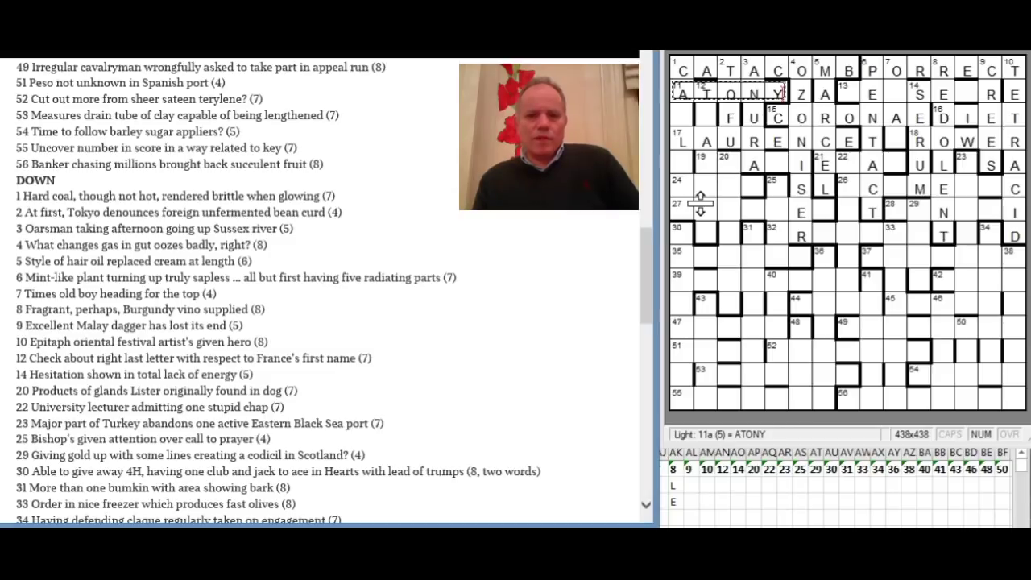
pyautogui.click(686, 117)
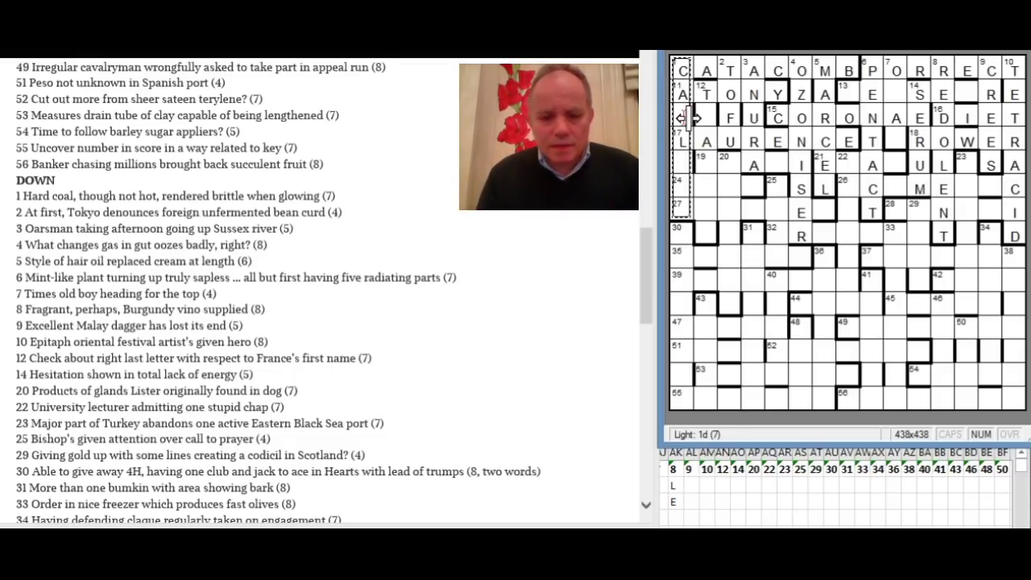
pyautogui.write('OAD')
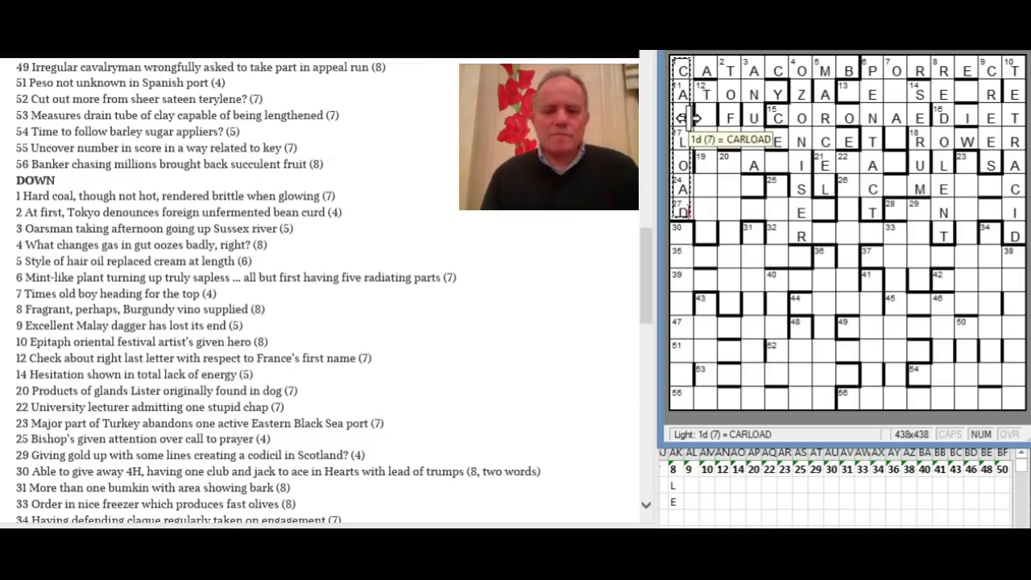
# Type BRAVI into 19 Across, dismissing a stray context menu.
pyautogui.click(711, 169)
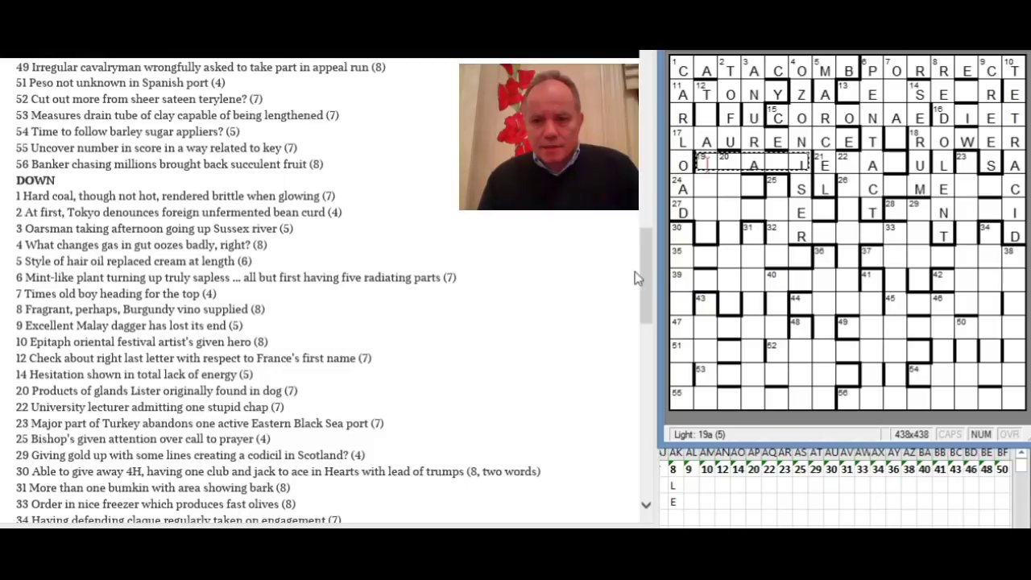
pyautogui.moveTo(642, 274); pyautogui.dragTo(640, 230)
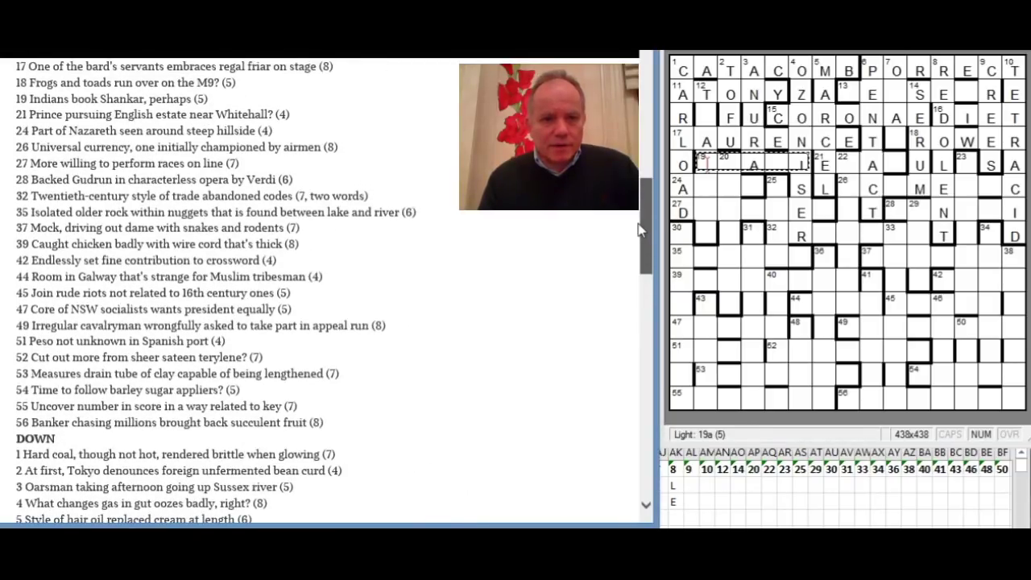
pyautogui.rightClick(638, 224)
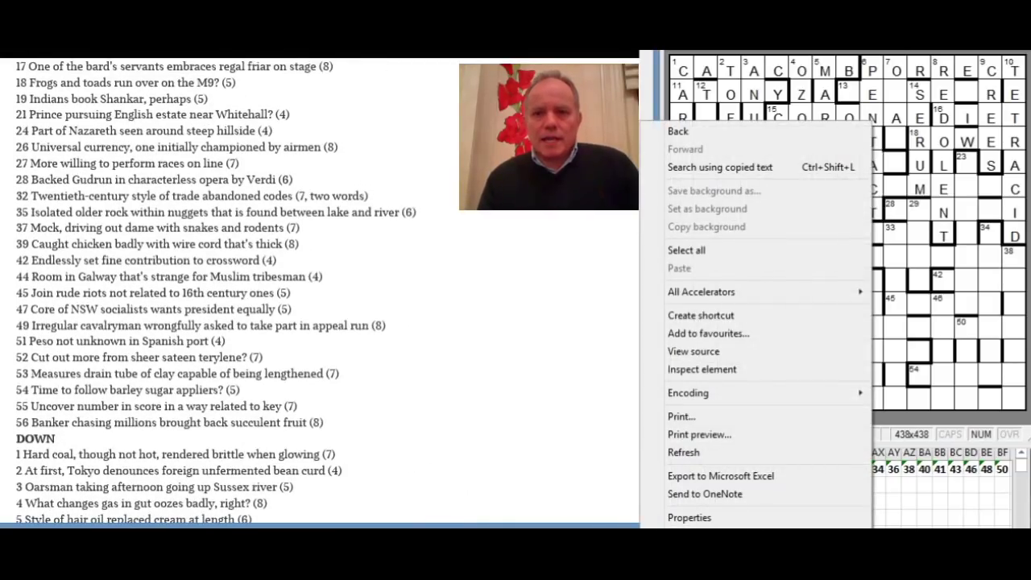
pyautogui.press('Escape')
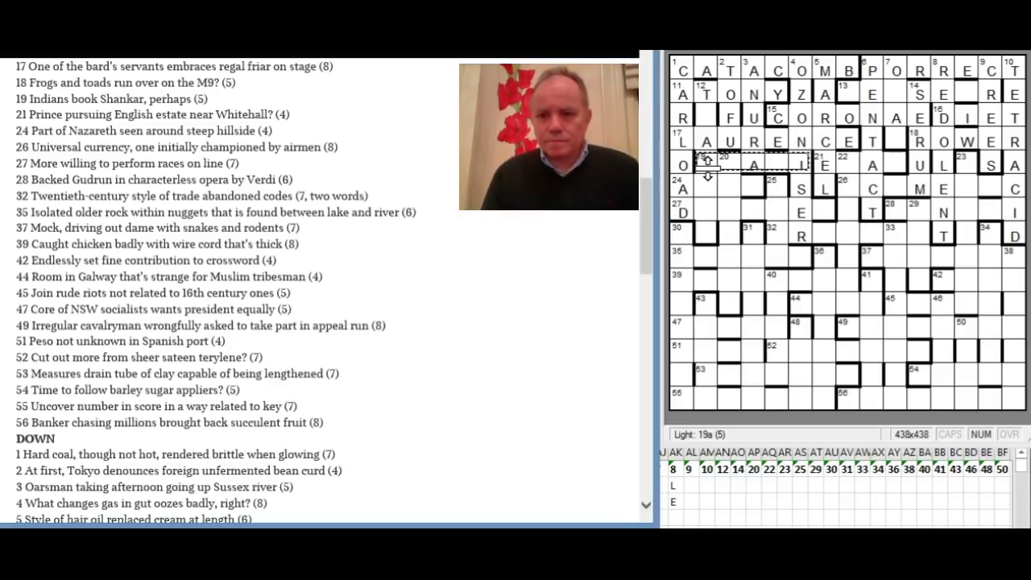
pyautogui.write('bravi')
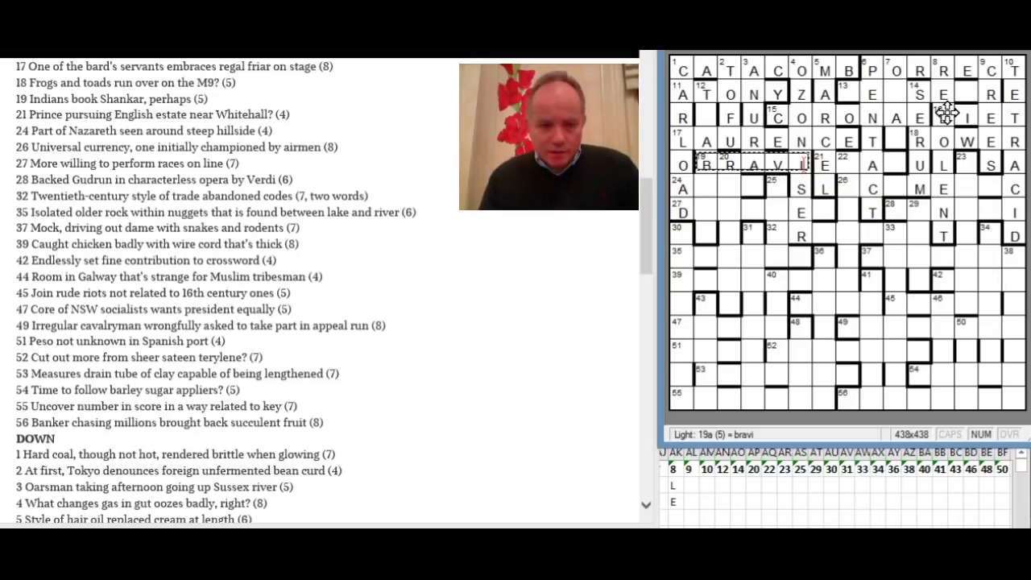
pyautogui.moveTo(648, 196); pyautogui.dragTo(648, 211)
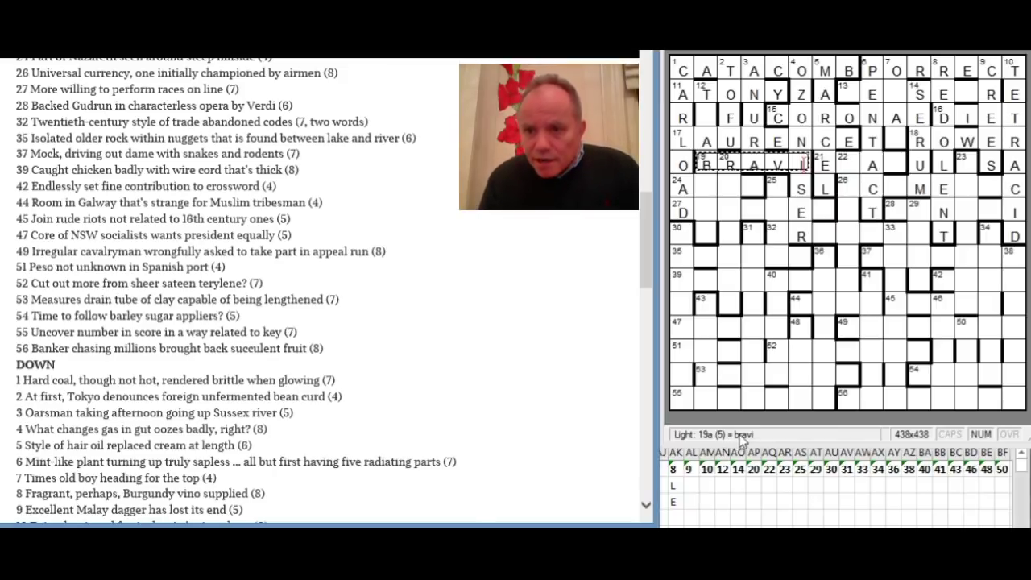
# Enter J in tally cell I4, then return to the crossword and scroll its clue list.
pyautogui.hotkey('alt', 'Tab')
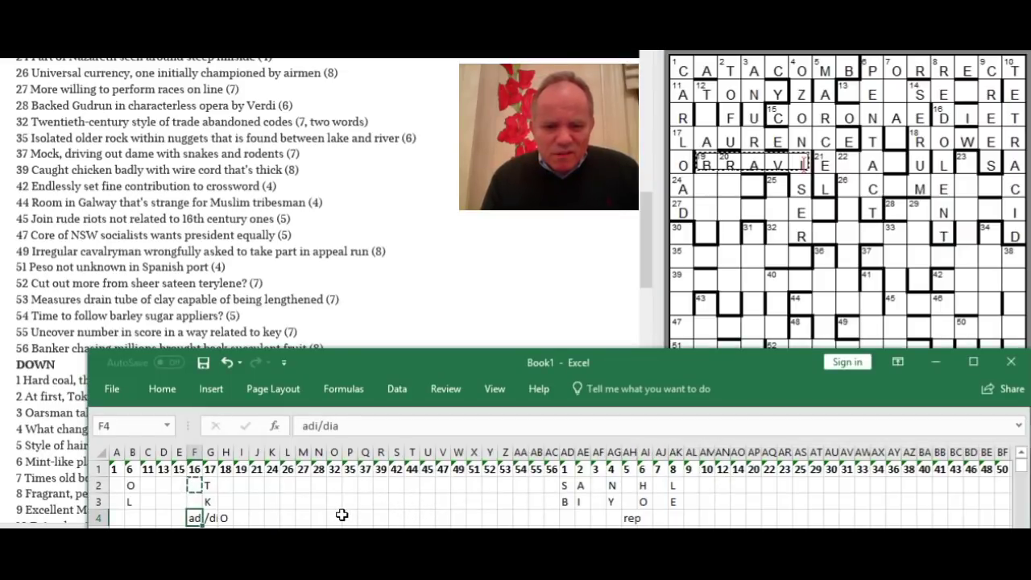
pyautogui.click(241, 519)
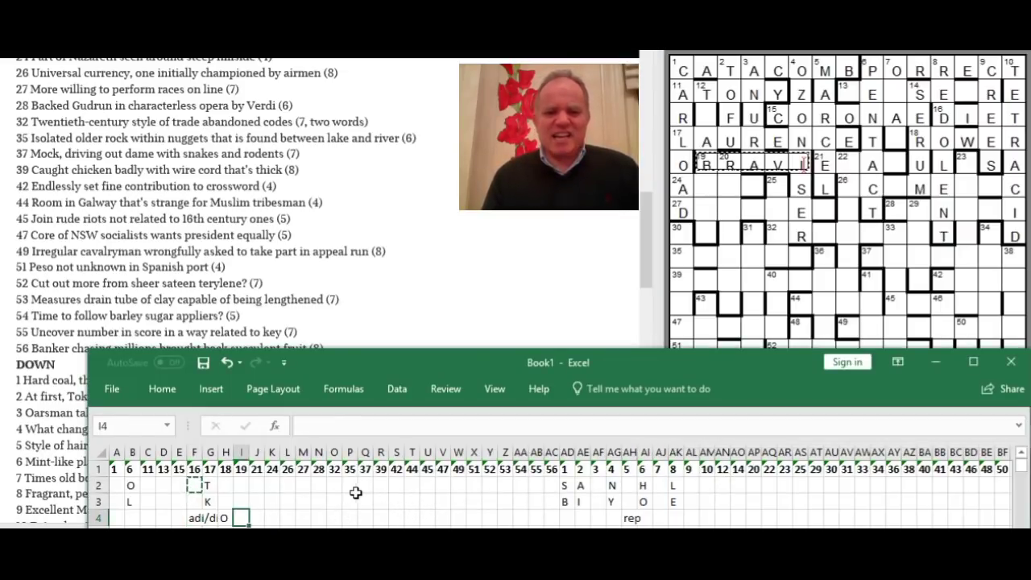
pyautogui.write('J')
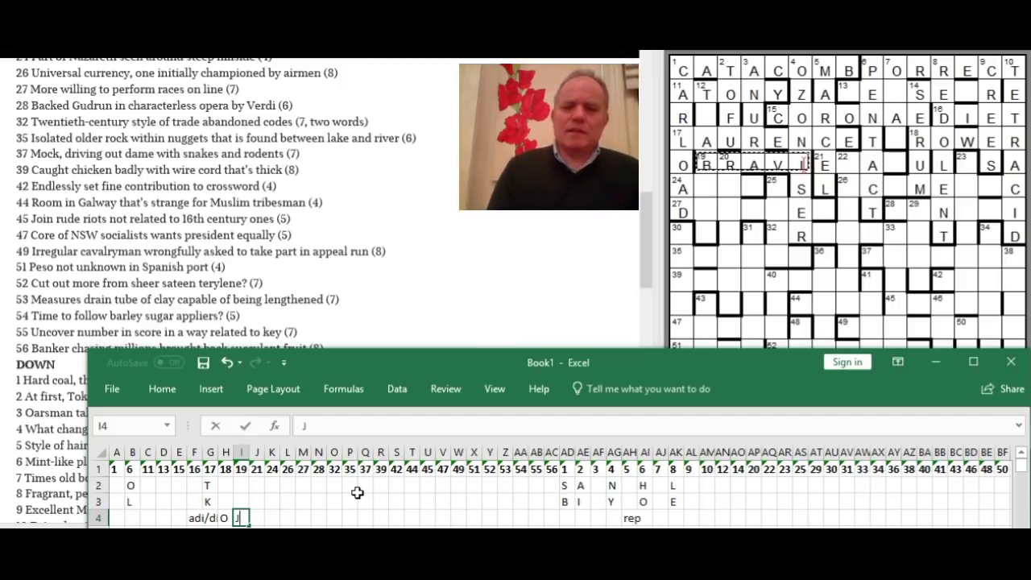
pyautogui.hotkey('ctrl', 'Return')
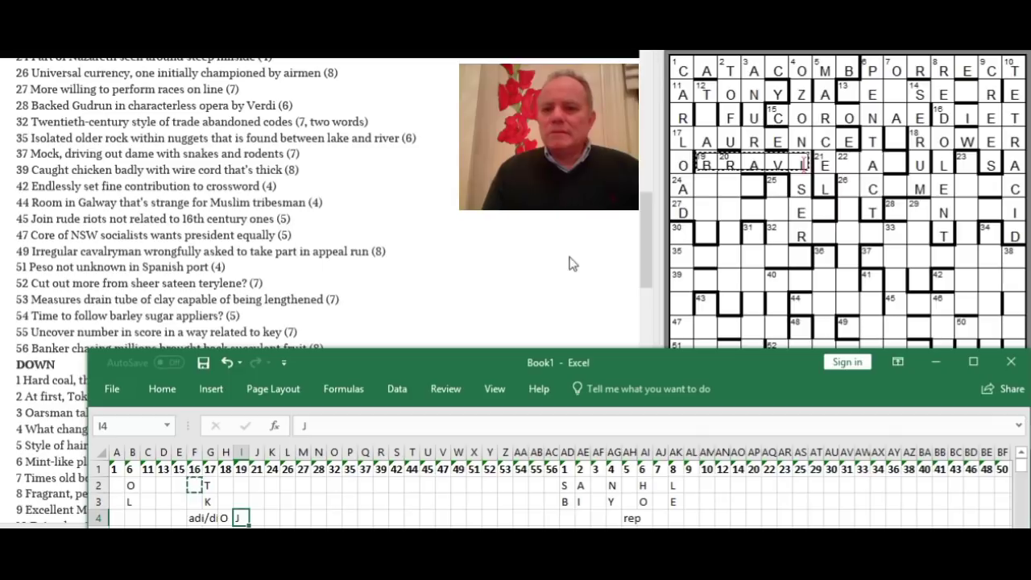
pyautogui.click(712, 118)
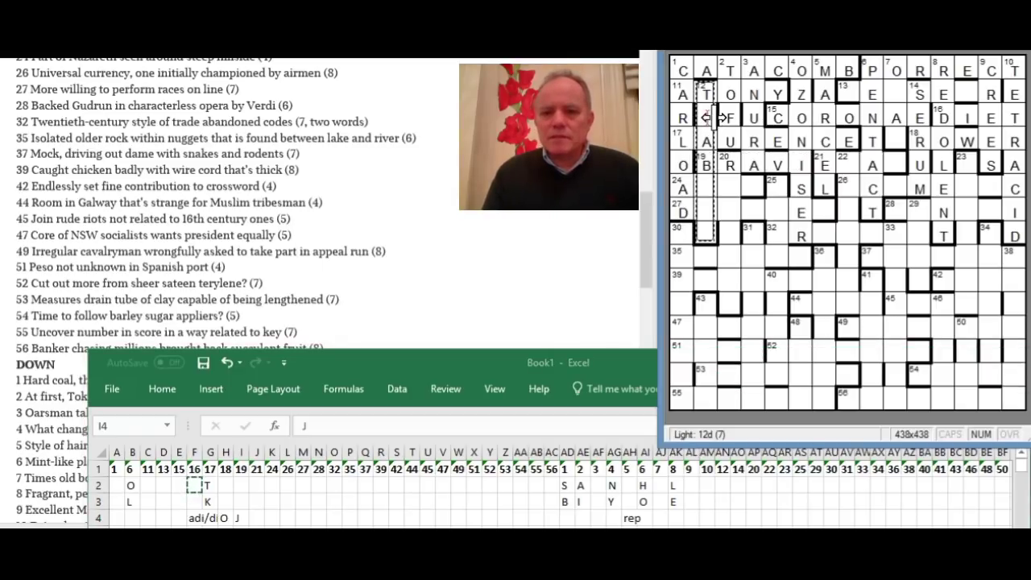
pyautogui.click(636, 219)
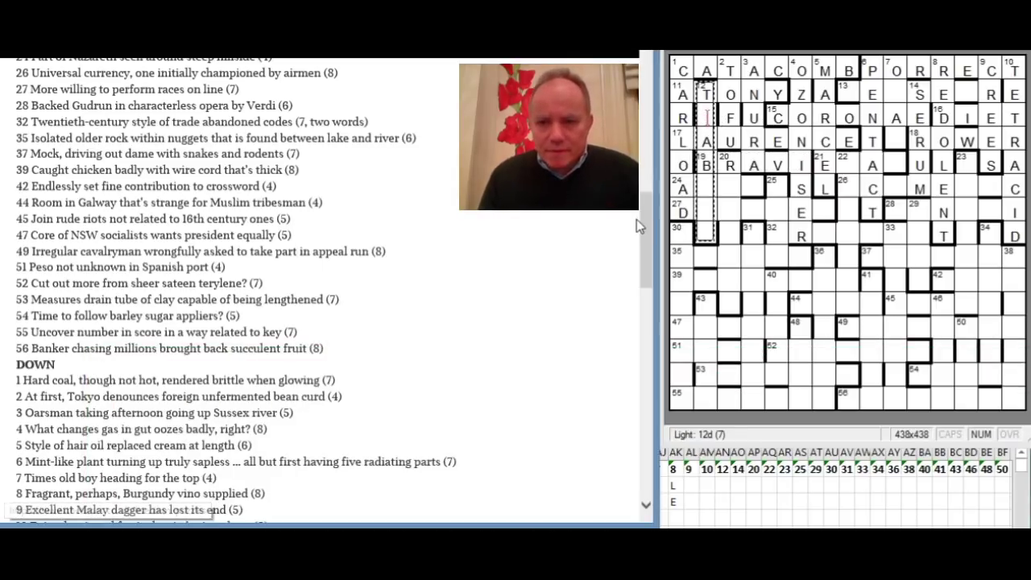
pyautogui.moveTo(639, 235); pyautogui.dragTo(654, 283)
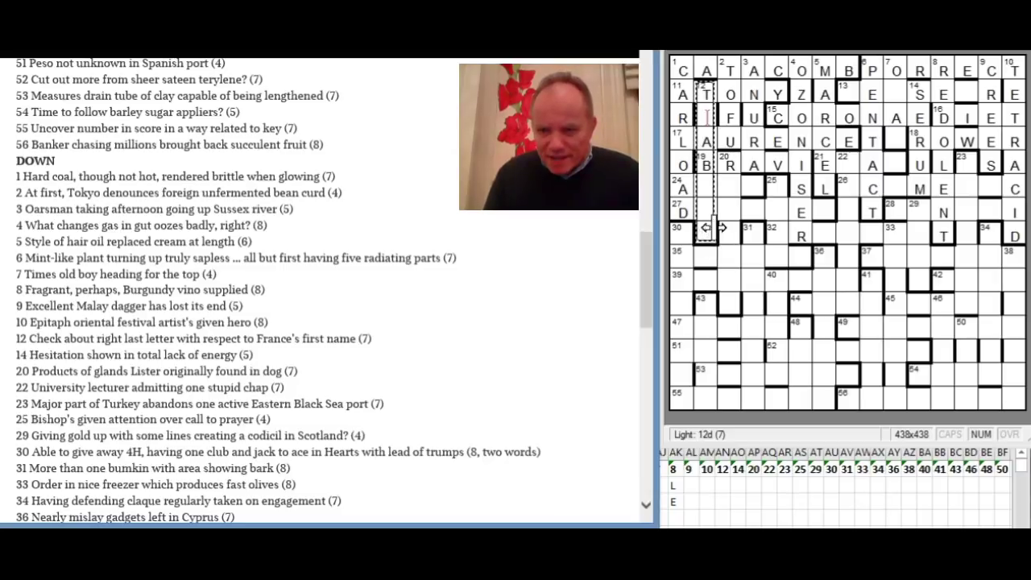
# Type ZAN after the existing A to complete AZAN at 24 Across.
pyautogui.click(707, 197)
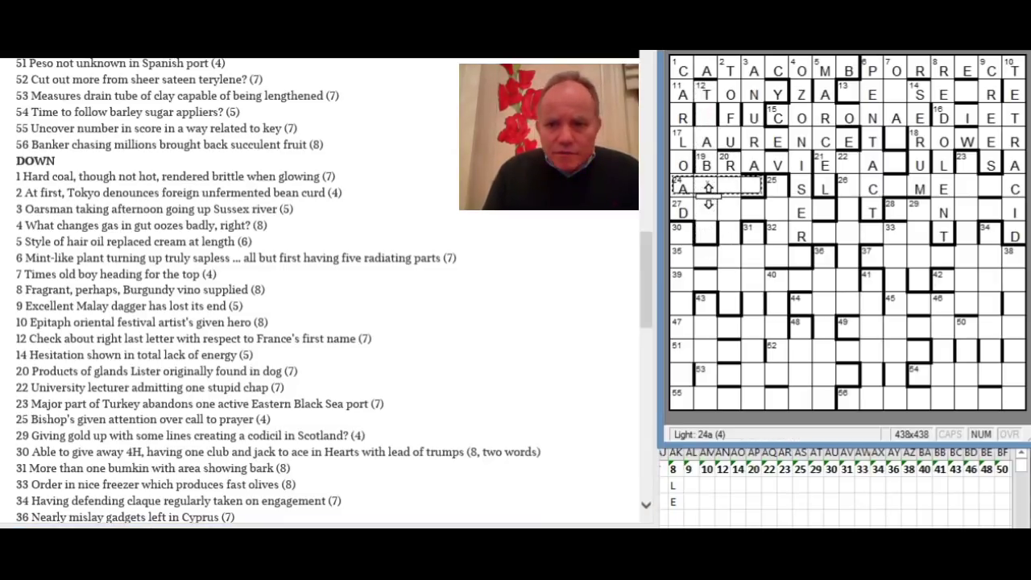
pyautogui.moveTo(641, 251); pyautogui.dragTo(645, 210)
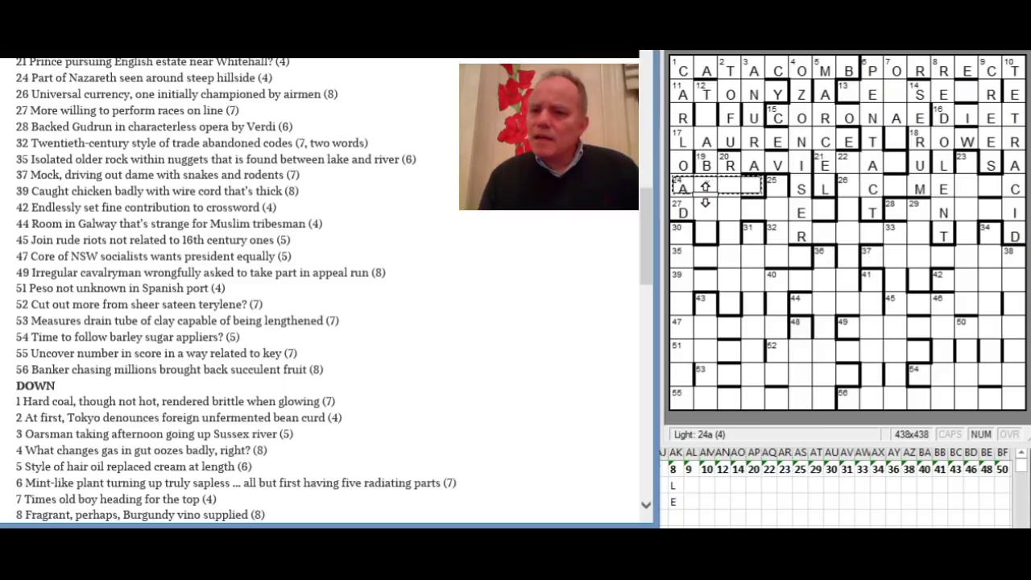
pyautogui.click(705, 187)
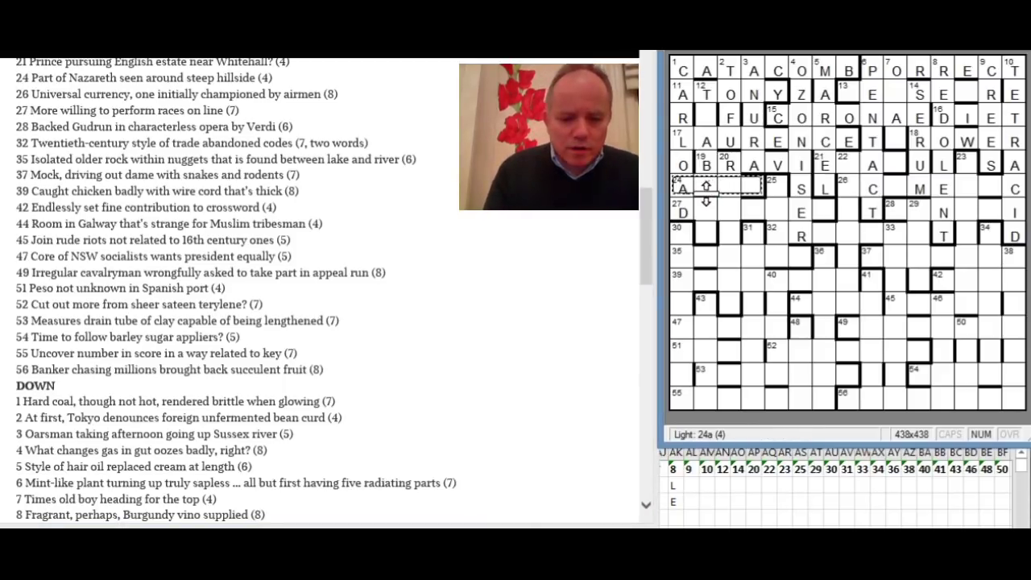
pyautogui.write('ZAN')
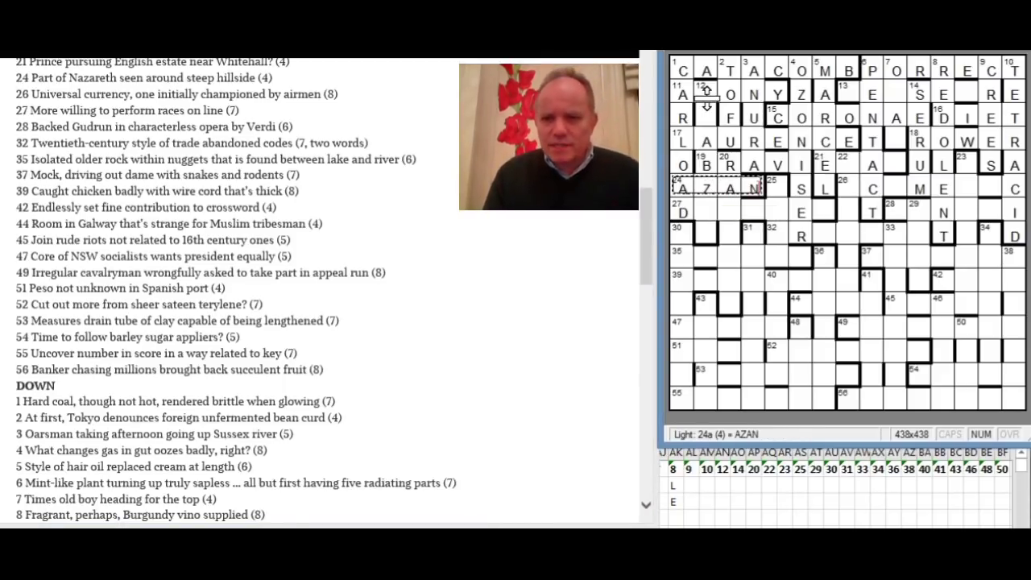
pyautogui.moveTo(644, 221); pyautogui.dragTo(646, 263)
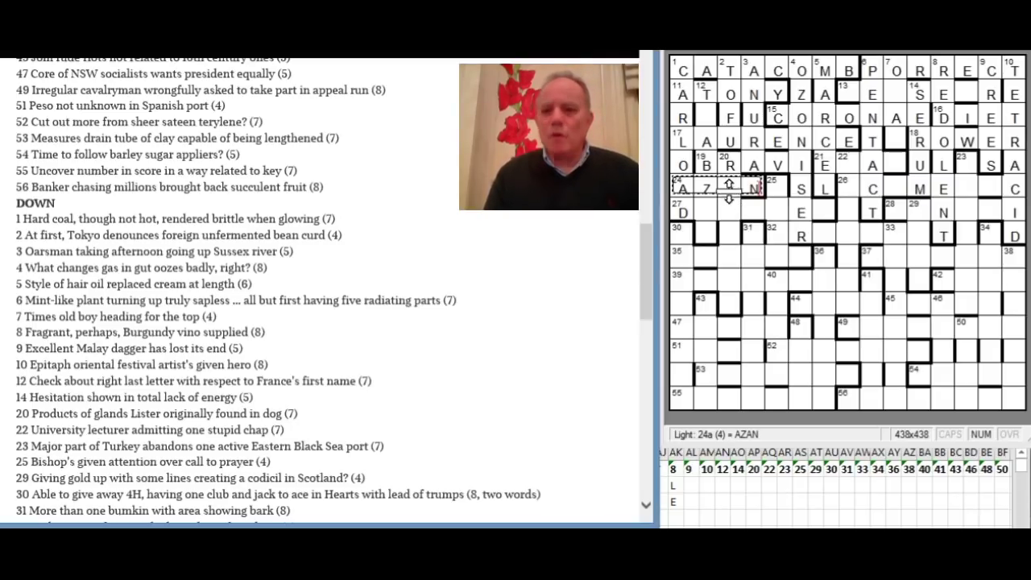
pyautogui.click(709, 118)
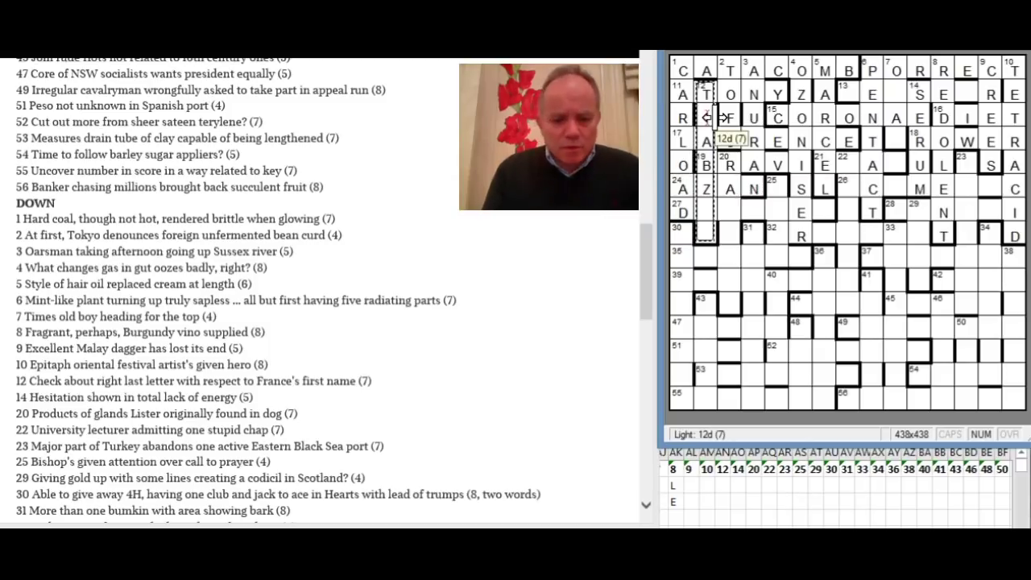
# Add RABZON to 12 down so it reads TRABZON, crossing ATONY, LAURENCE, BRAVI and AZAN.
pyautogui.write('rabzon')
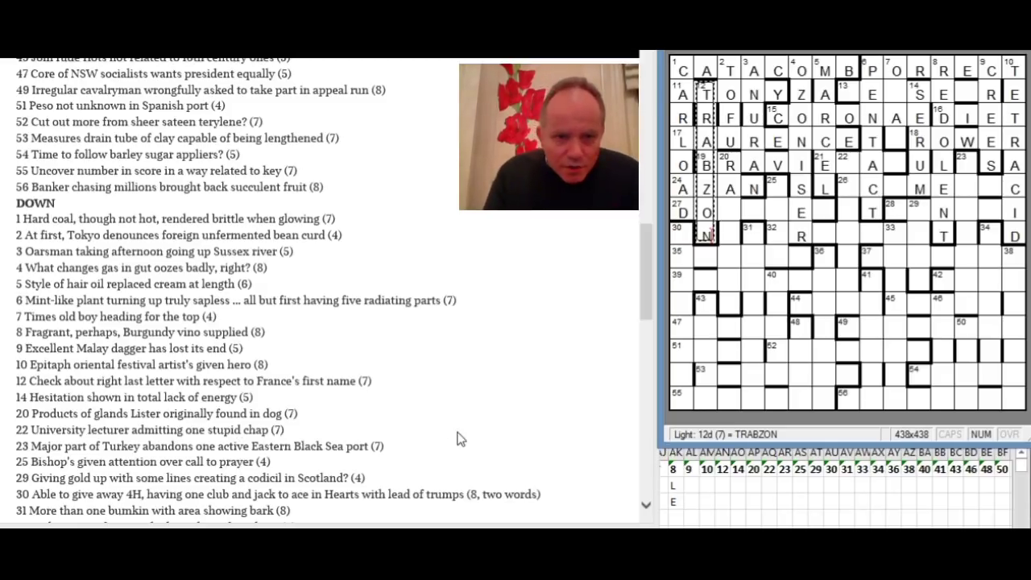
pyautogui.moveTo(651, 275); pyautogui.dragTo(646, 218)
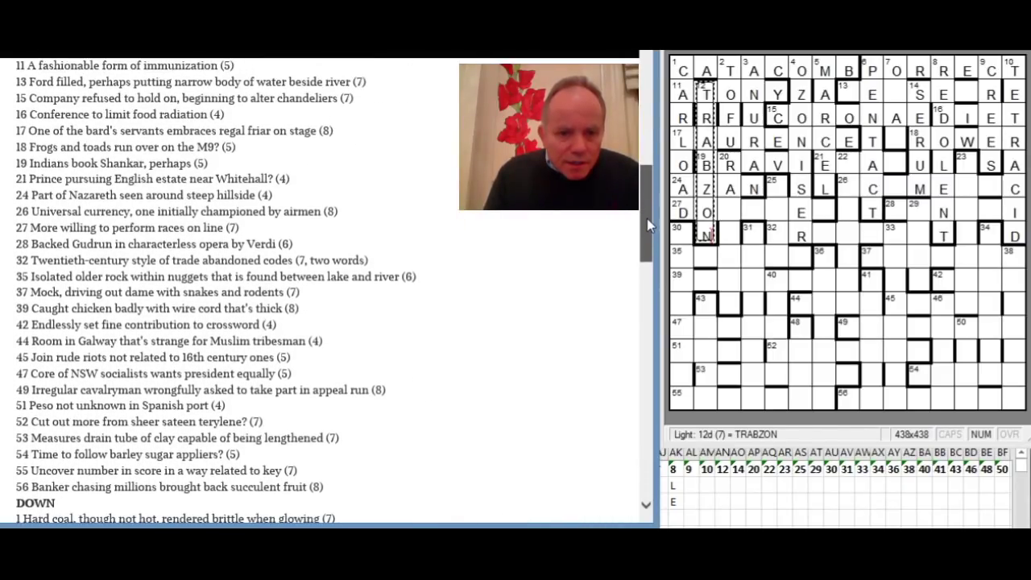
pyautogui.moveTo(646, 218); pyautogui.dragTo(646, 216)
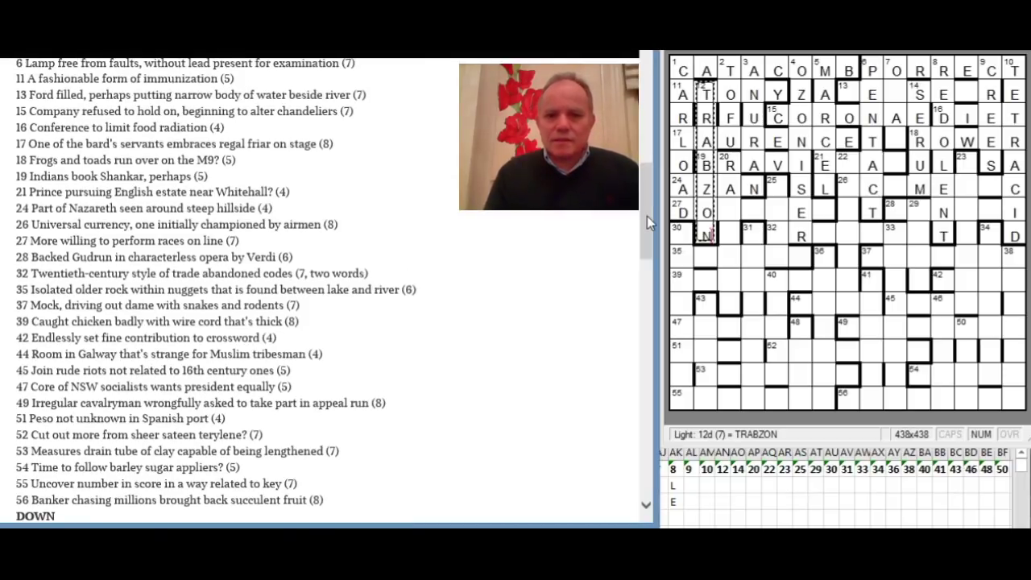
# Enter RAS into 21 across so it reads ERAS.
pyautogui.moveTo(647, 216); pyautogui.dragTo(642, 263)
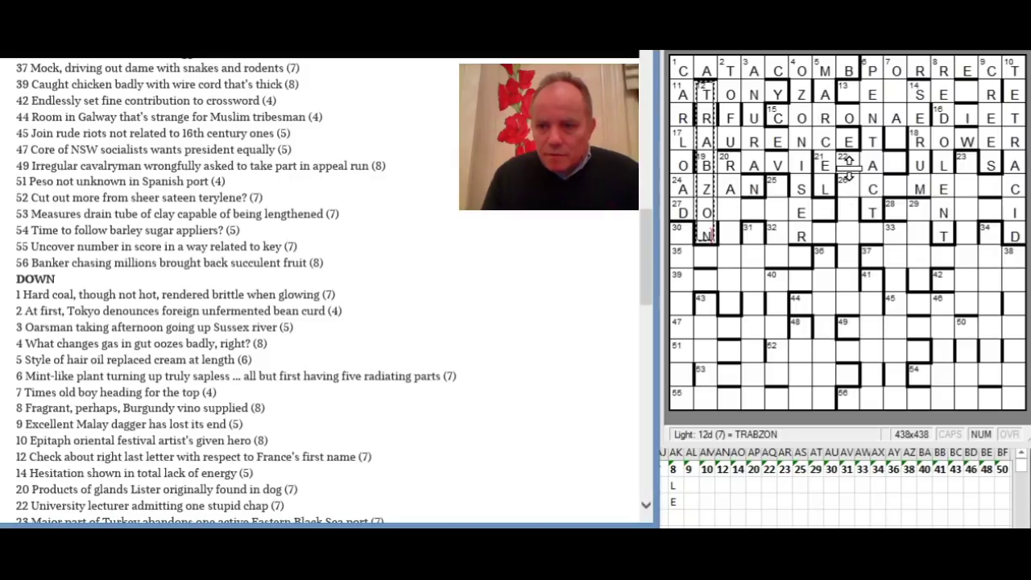
pyautogui.moveTo(645, 243); pyautogui.dragTo(641, 211)
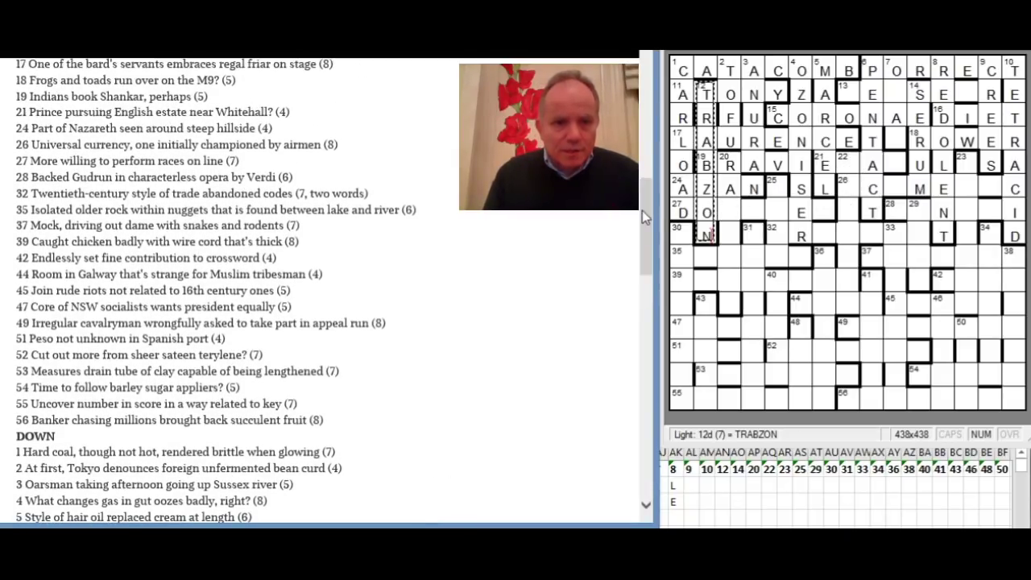
pyautogui.click(850, 171)
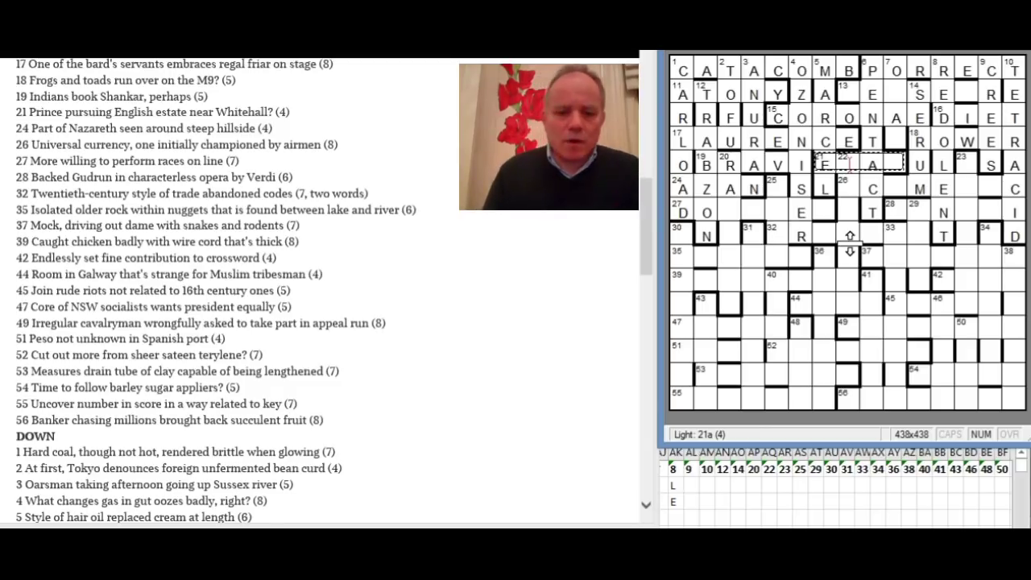
pyautogui.write('ras')
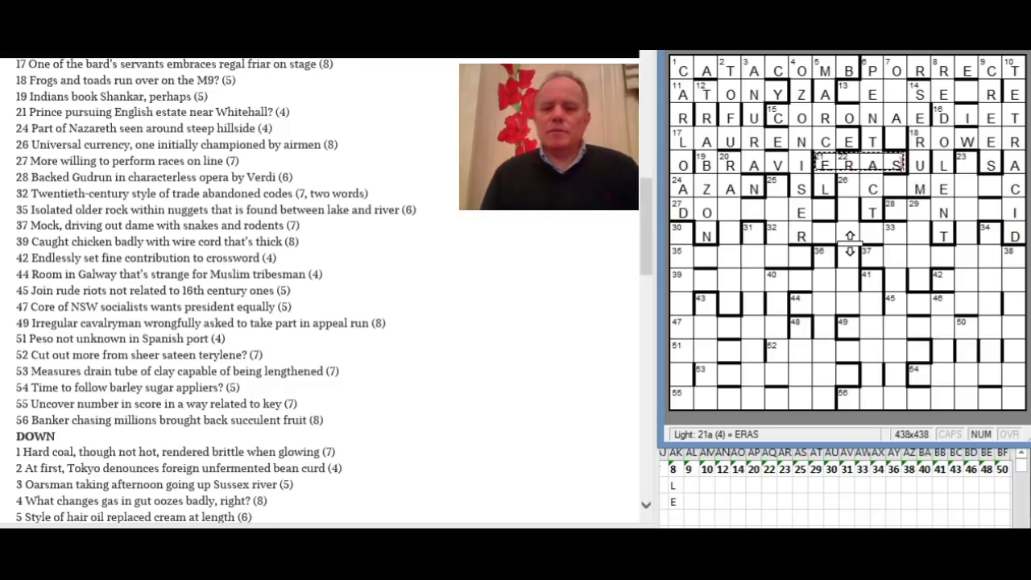
pyautogui.click(851, 190)
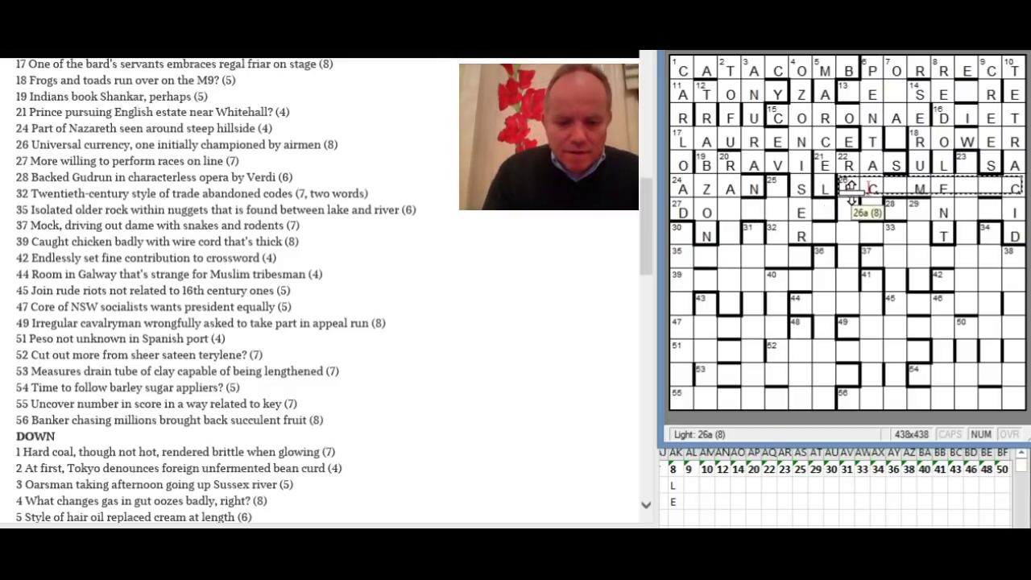
# Type ECUMENIC into 26 across, then log H in L2 and I in L3 of the Excel tally.
pyautogui.write('ecumenic')
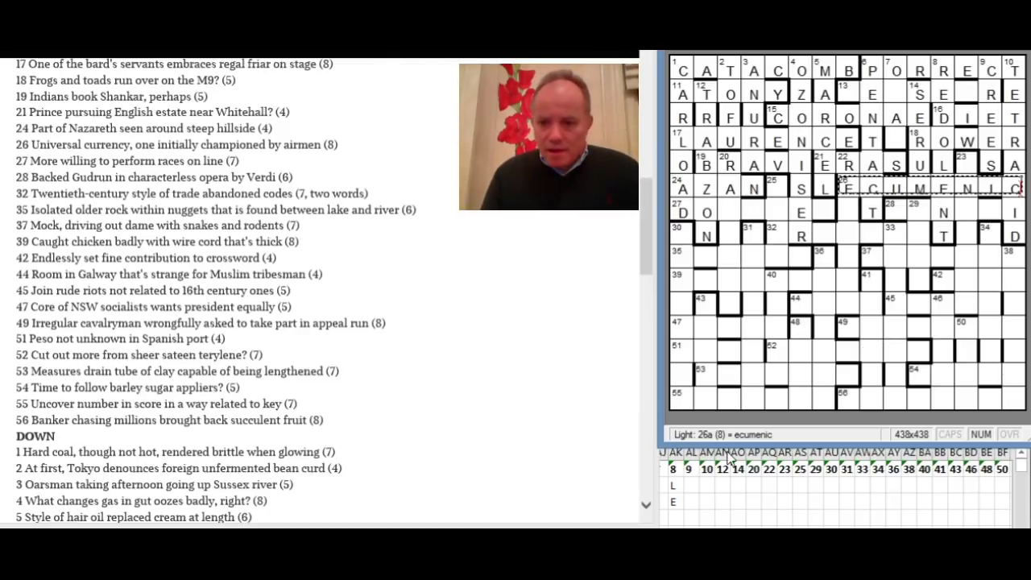
pyautogui.hotkey('alt', 'Tab')
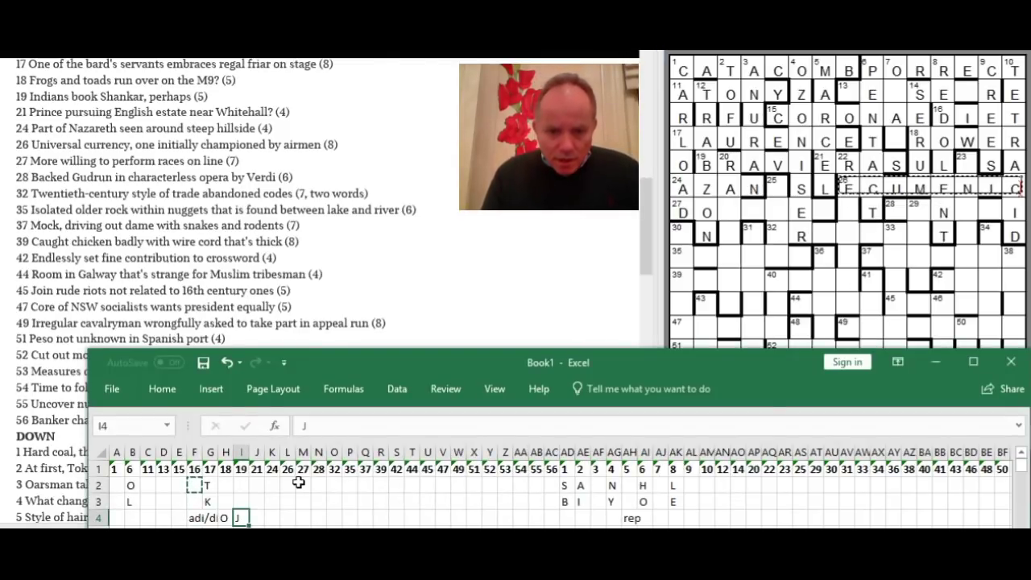
pyautogui.click(288, 485)
pyautogui.write('H')
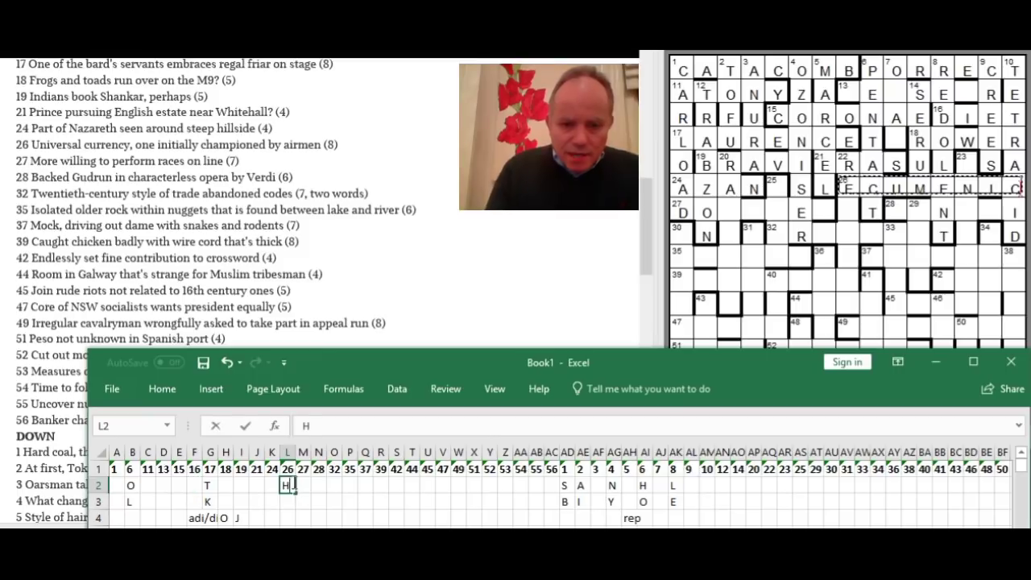
pyautogui.press('Return')
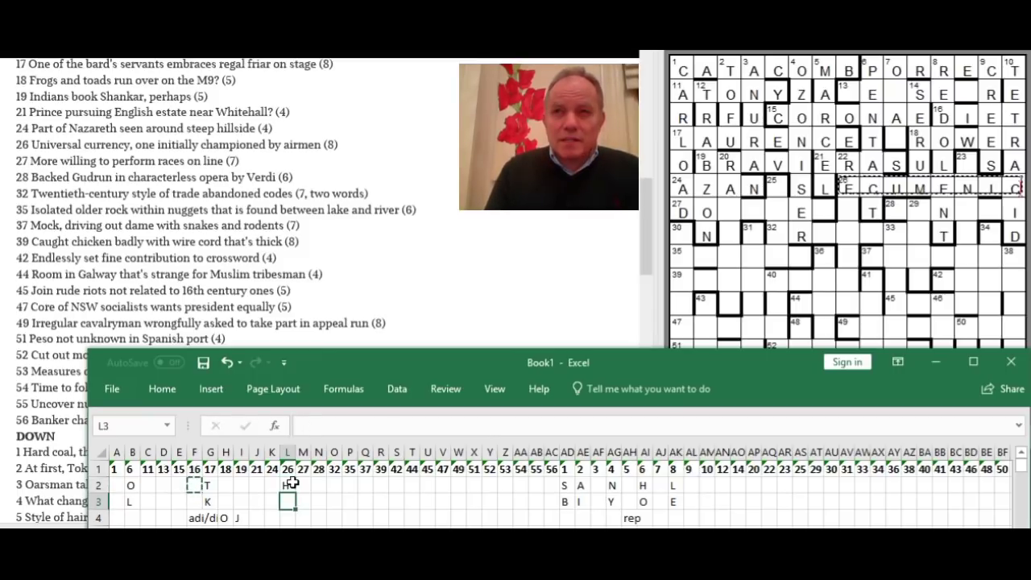
pyautogui.write('I')
pyautogui.hotkey('ctrl', 'Return')
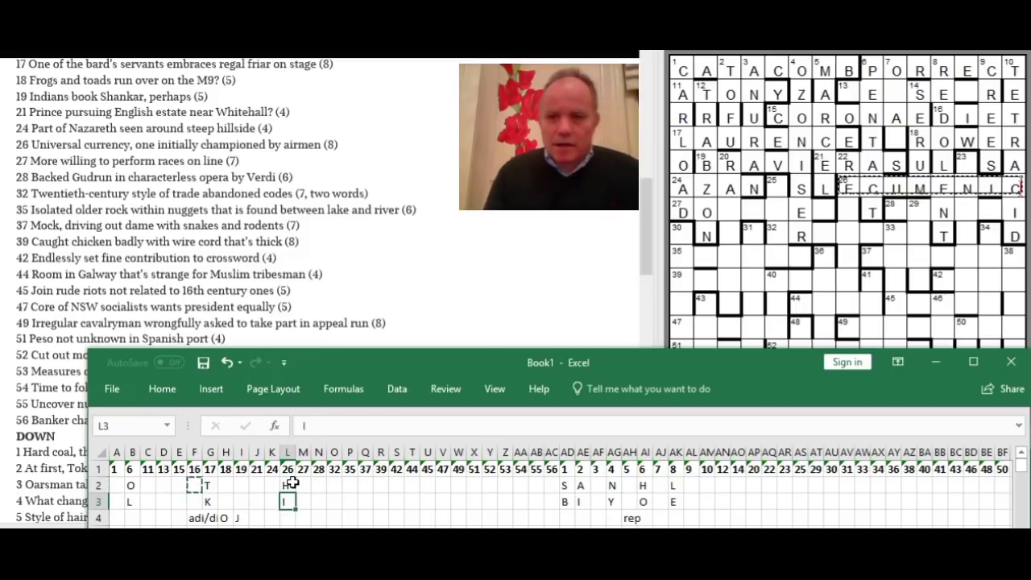
pyautogui.hotkey('alt', 'Tab')
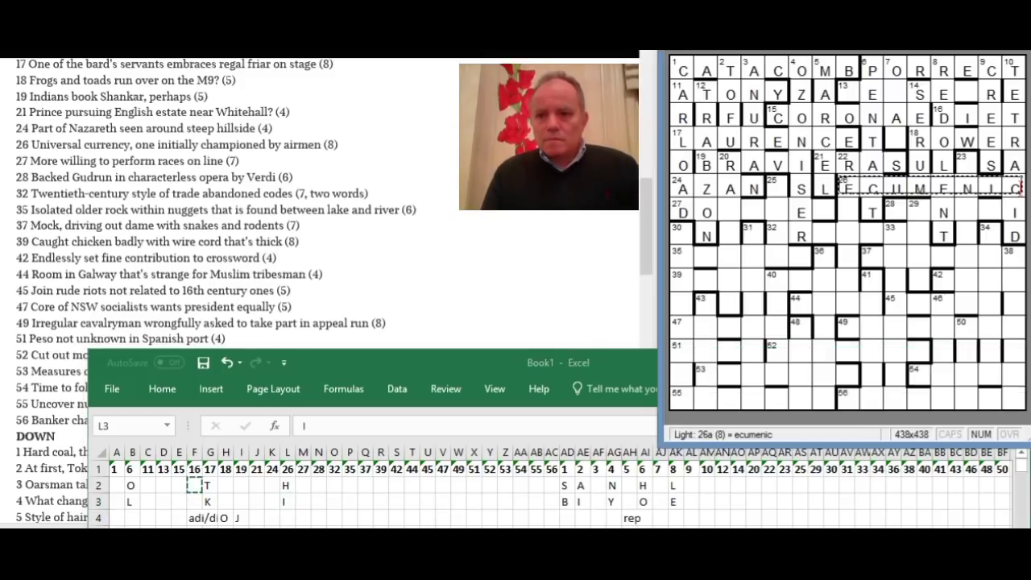
pyautogui.hotkey('alt', 'Tab')
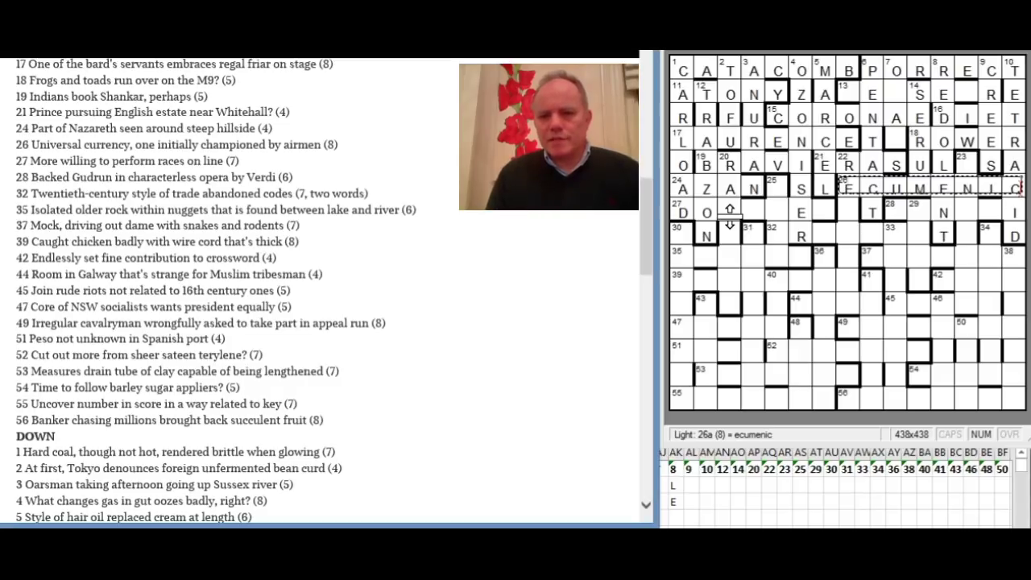
# Confirm ECUMENIC in 26 across so the cursor advances to 27 across.
pyautogui.press('Return')
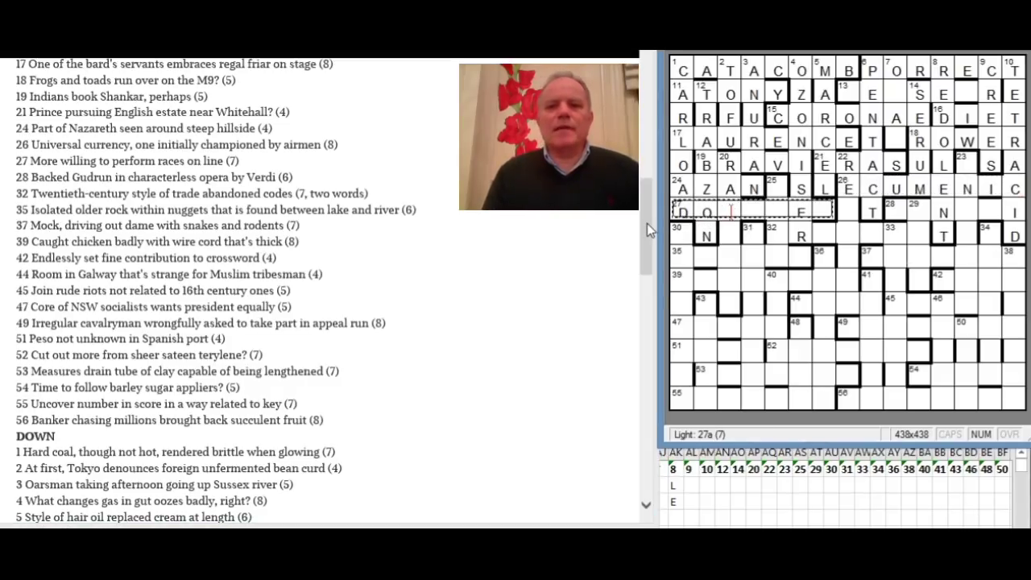
pyautogui.moveTo(647, 223); pyautogui.dragTo(646, 226)
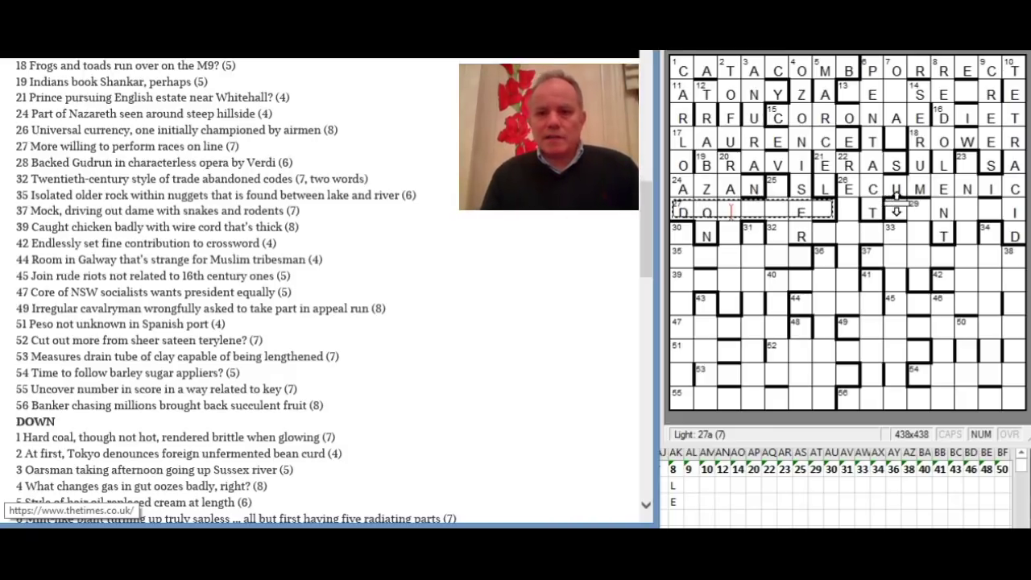
# Fill 28 across with ERNANI, then log N in N2 and I in N3 of the tally.
pyautogui.click(896, 208)
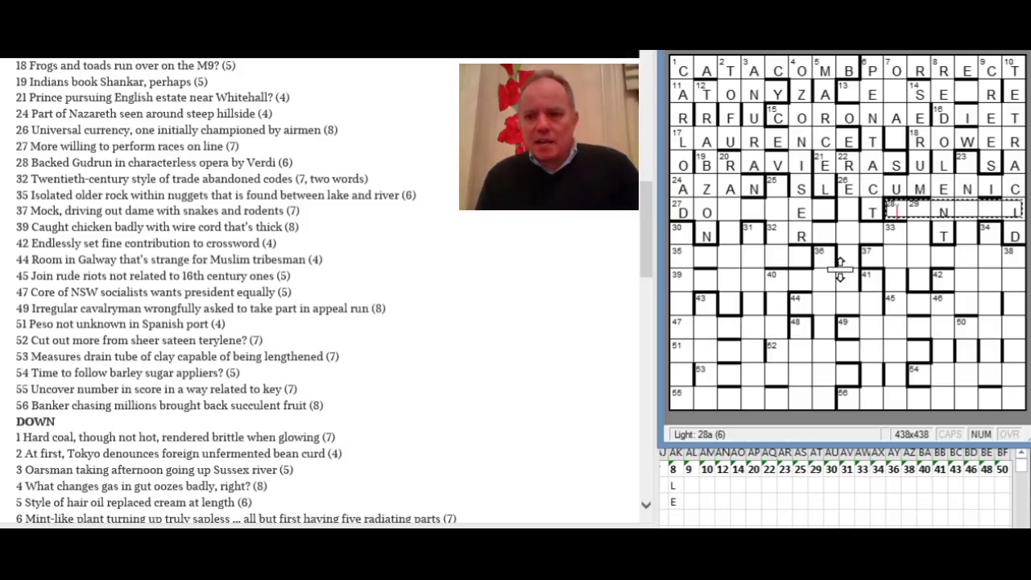
pyautogui.write('ERNANI')
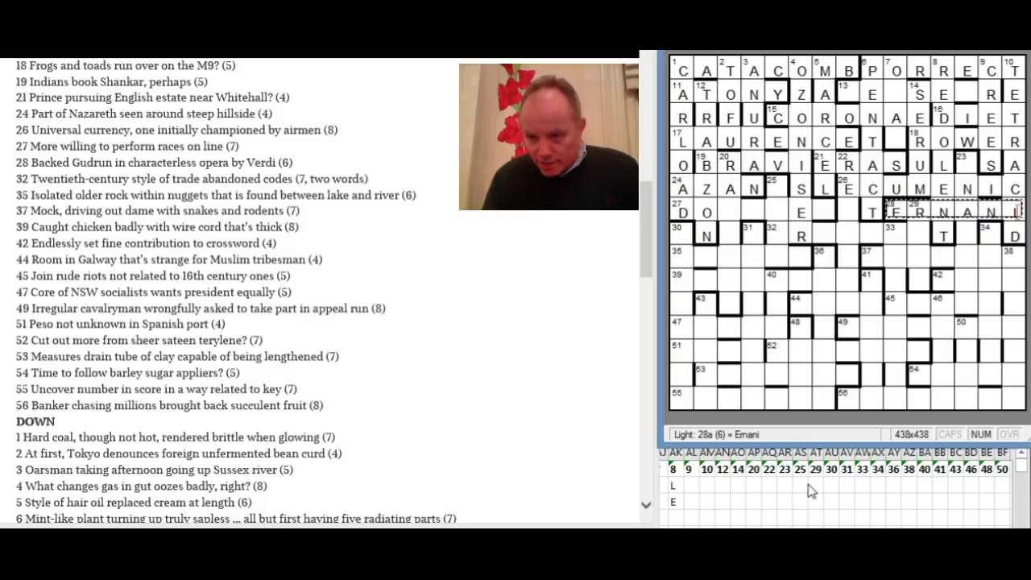
pyautogui.hotkey('alt', 'Tab')
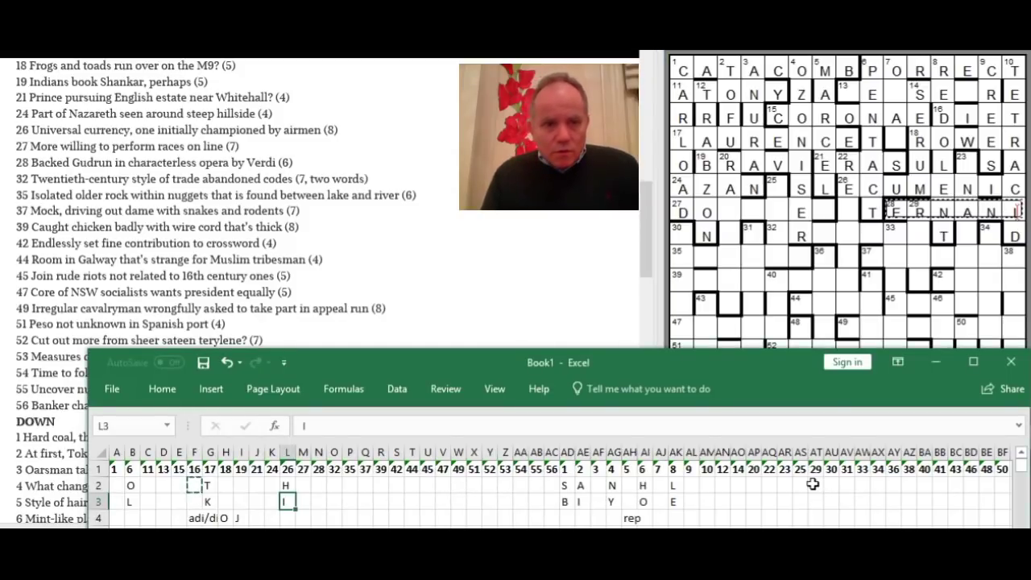
pyautogui.click(319, 486)
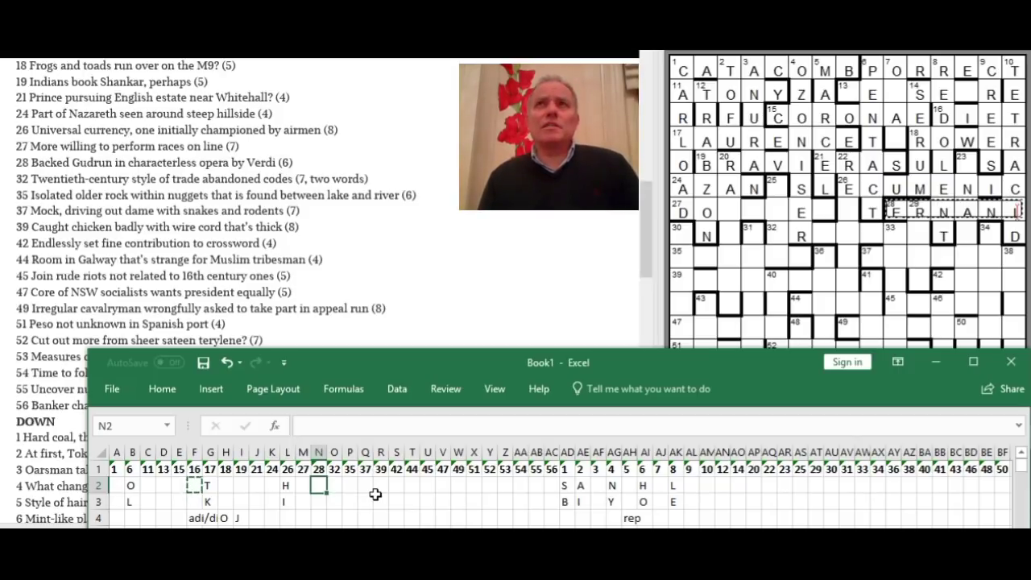
pyautogui.write('N')
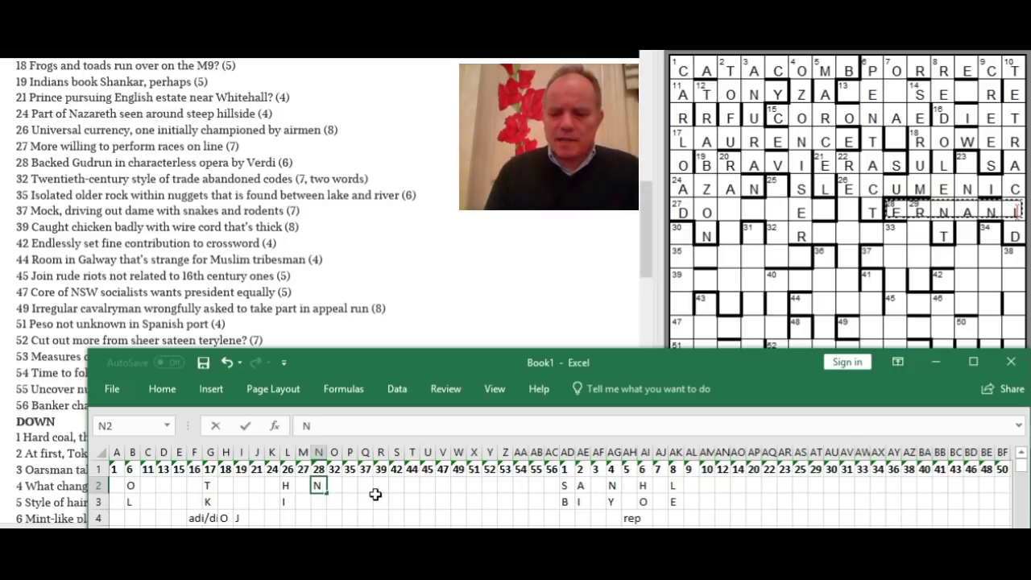
pyautogui.press('Return')
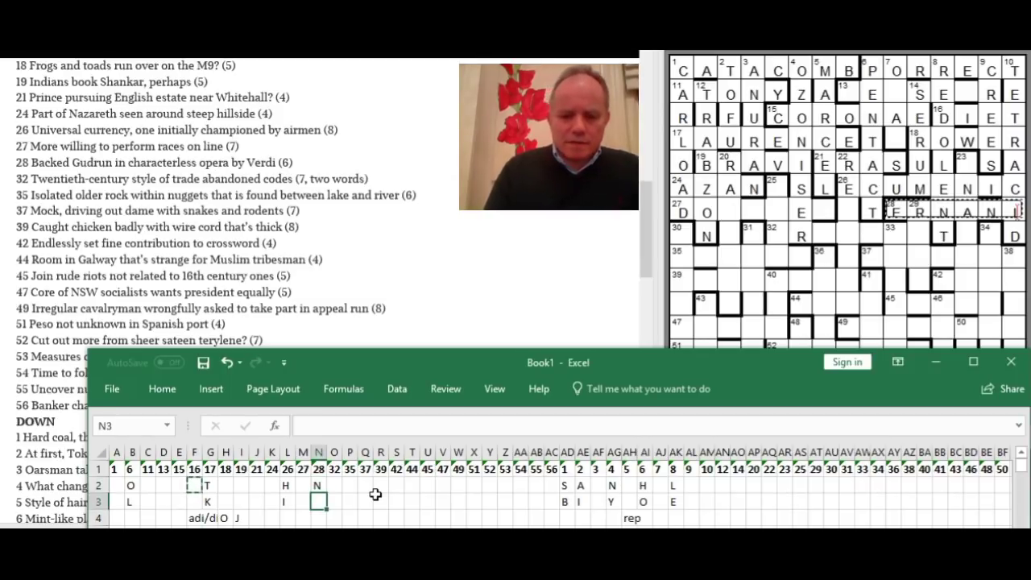
pyautogui.write('I')
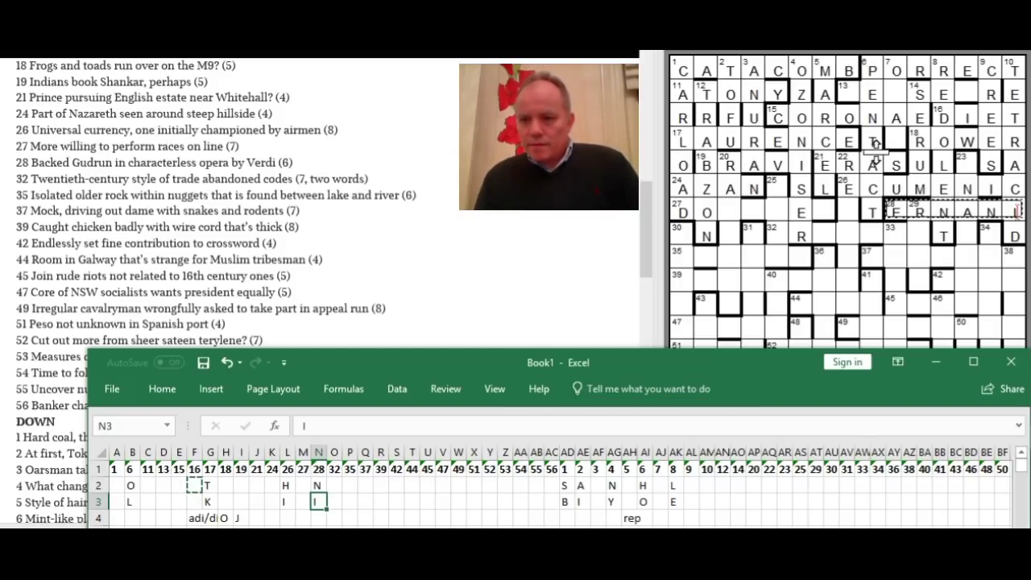
pyautogui.click(851, 211)
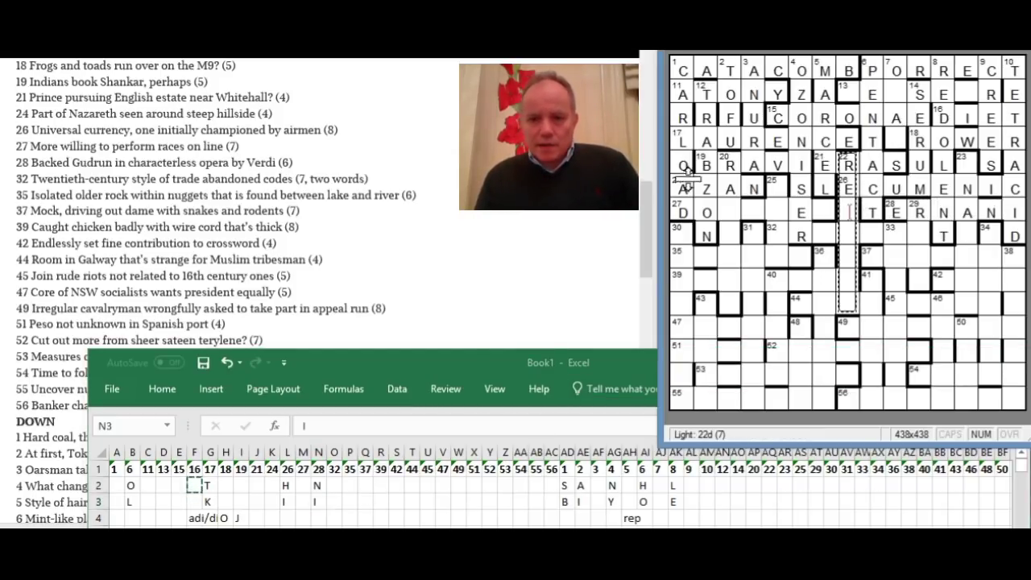
# Add DIER to 22 down so it reads READIER.
pyautogui.moveTo(650, 208); pyautogui.dragTo(647, 287)
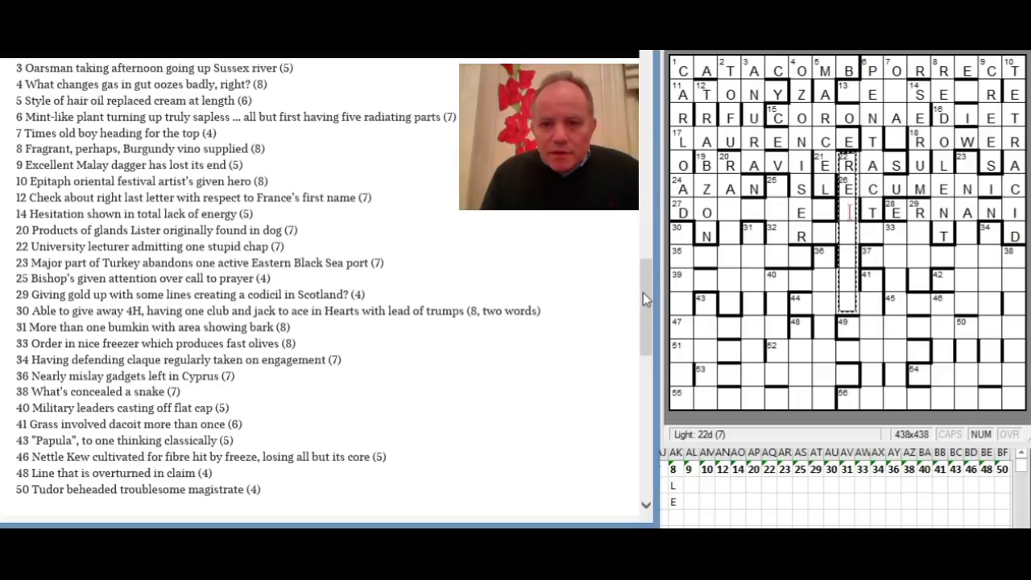
pyautogui.moveTo(643, 292); pyautogui.dragTo(643, 227)
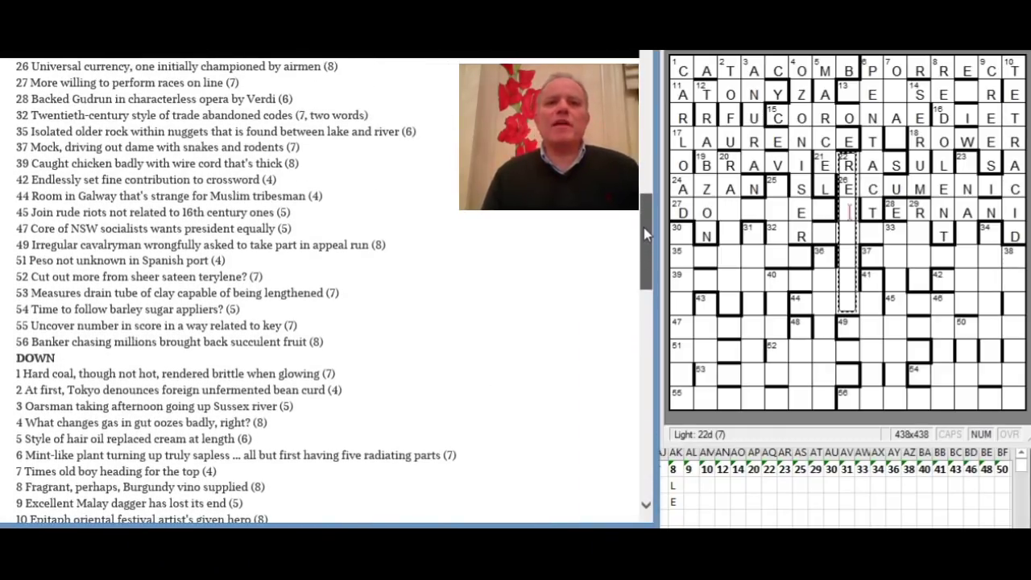
pyautogui.moveTo(643, 227); pyautogui.dragTo(643, 229)
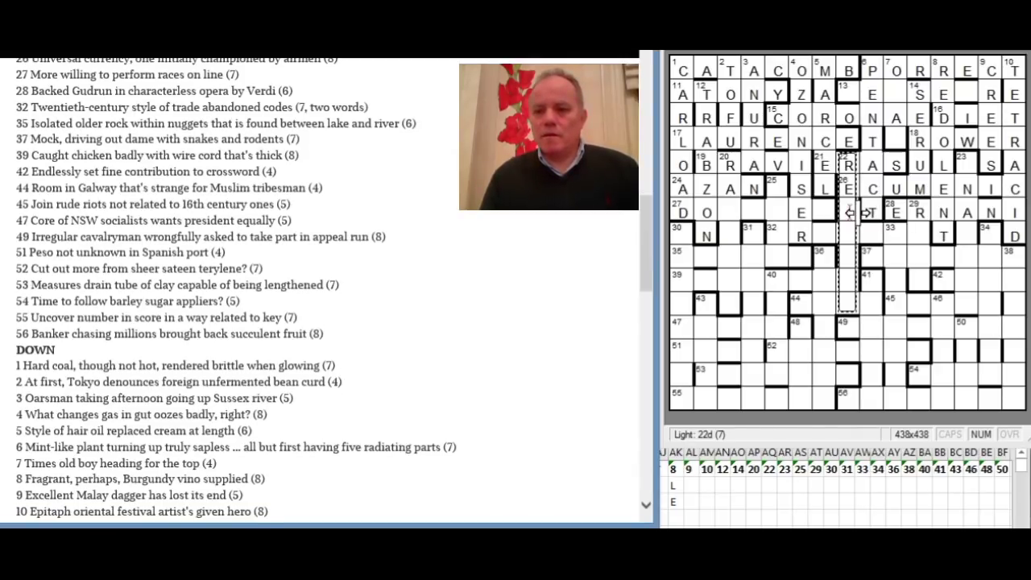
pyautogui.click(847, 211)
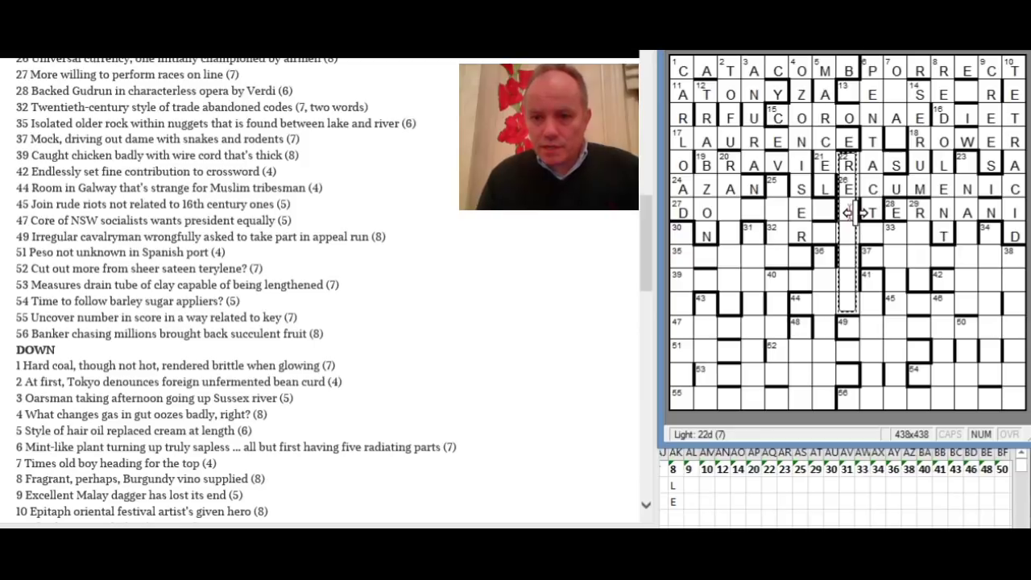
pyautogui.write('DIER')
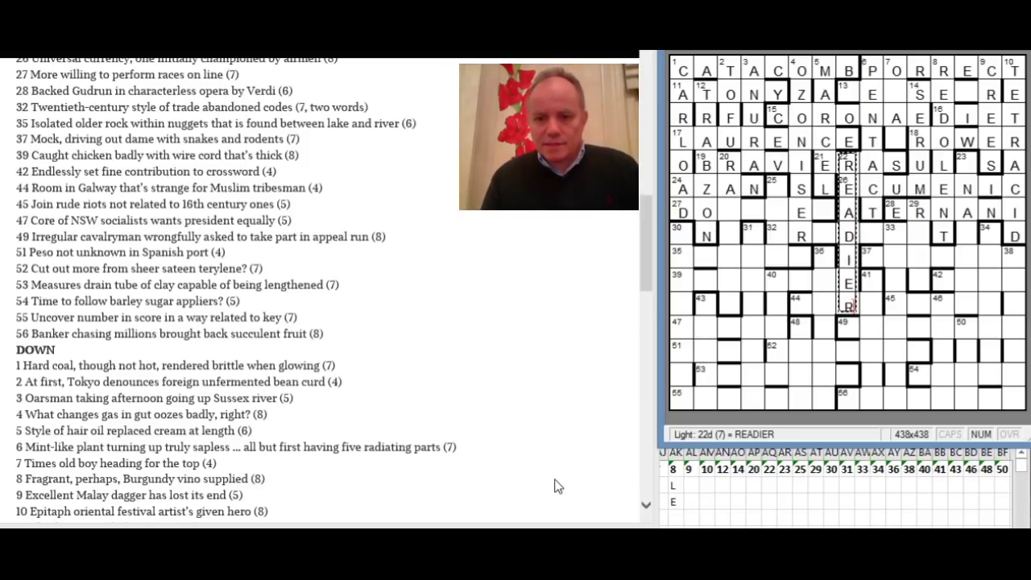
# Record an E in tally cell M4 under clue 27.
pyautogui.click(701, 496)
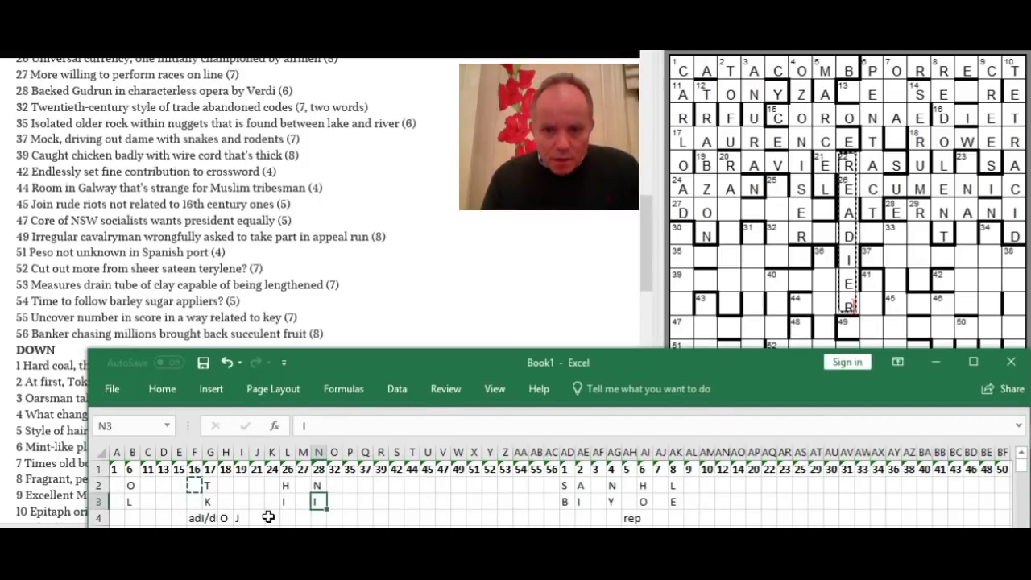
pyautogui.click(300, 518)
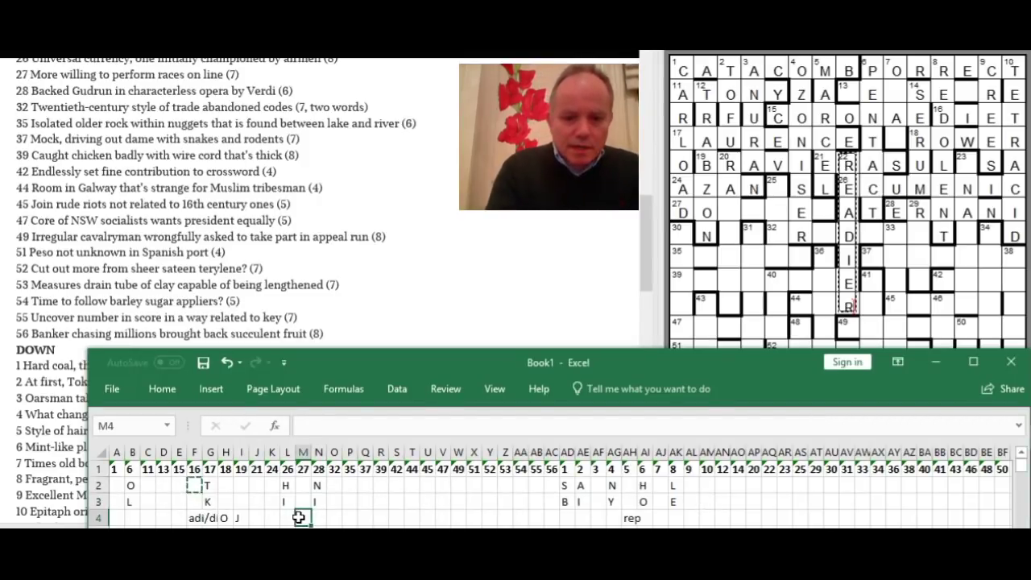
pyautogui.write('E')
pyautogui.hotkey('ctrl', 'Return')
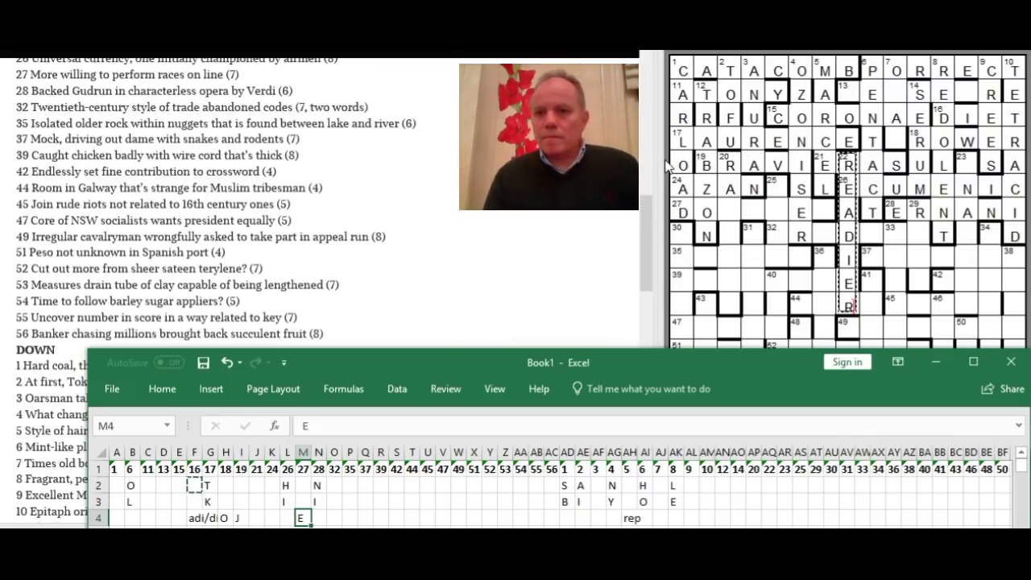
pyautogui.hotkey('alt', 'Tab')
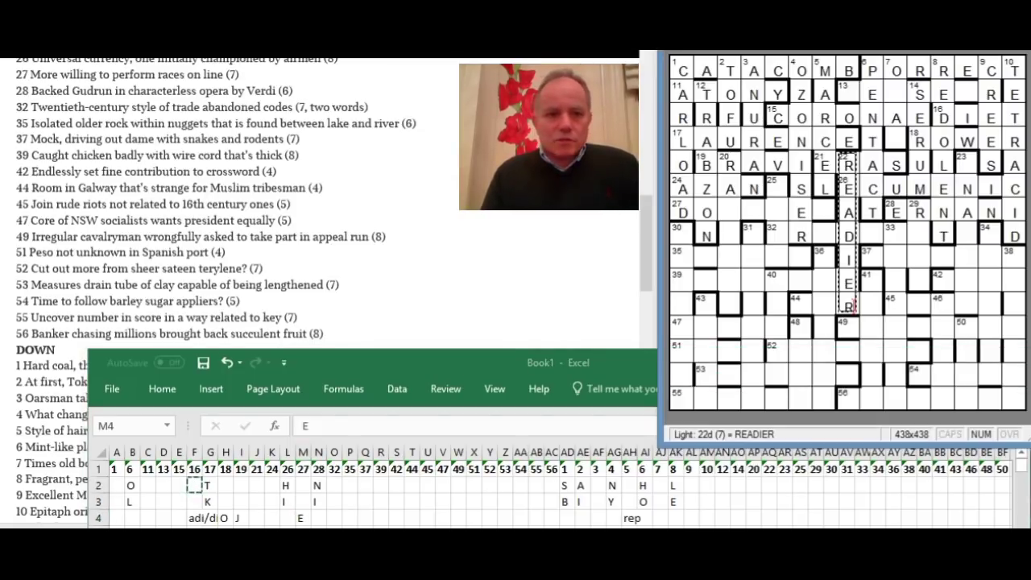
pyautogui.moveTo(642, 236); pyautogui.dragTo(642, 274)
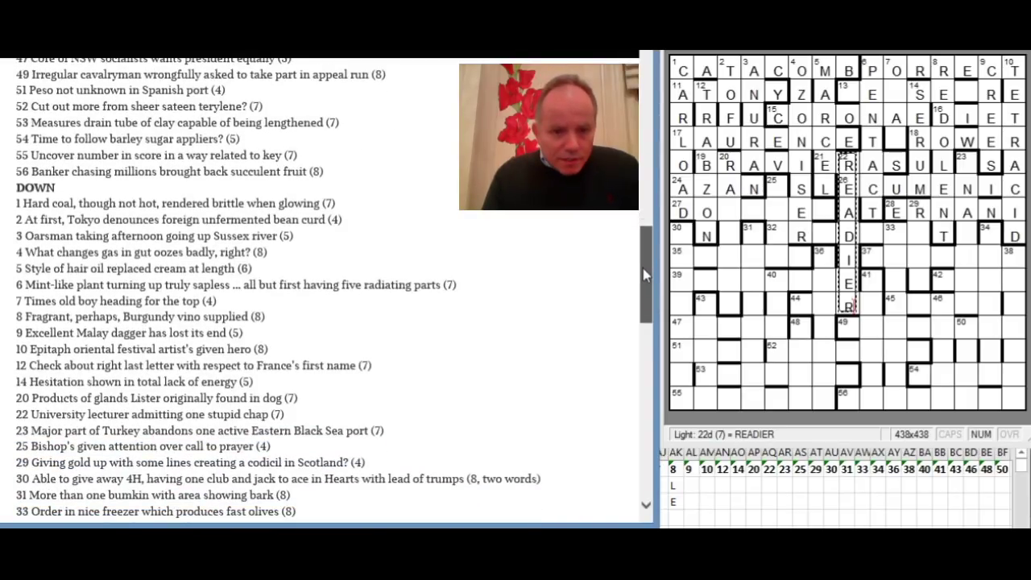
# Type TTREL into 27 across so it reads DOTTREL beside ERNANI.
pyautogui.moveTo(644, 275); pyautogui.dragTo(640, 235)
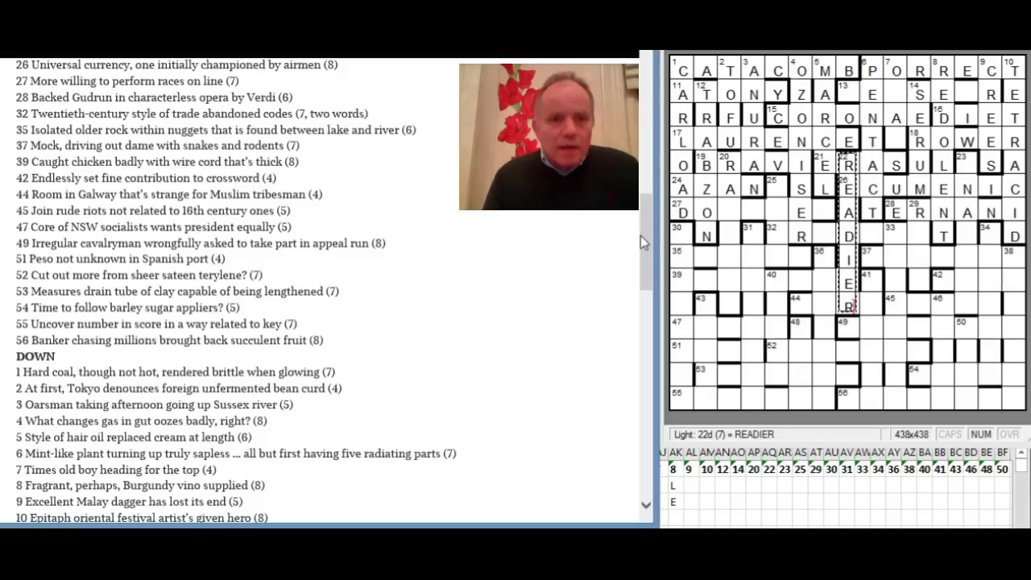
pyautogui.click(732, 211)
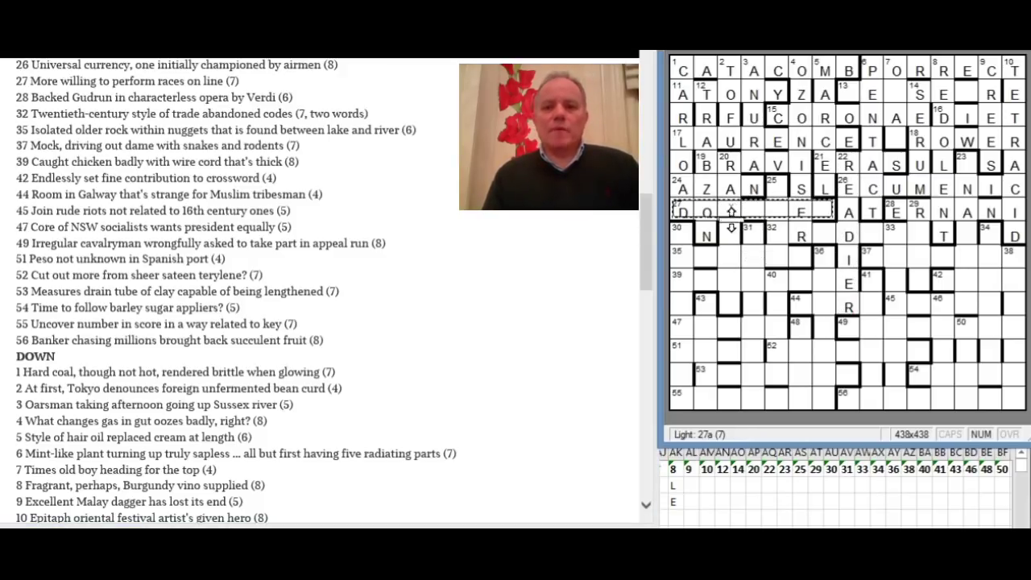
pyautogui.click(822, 209)
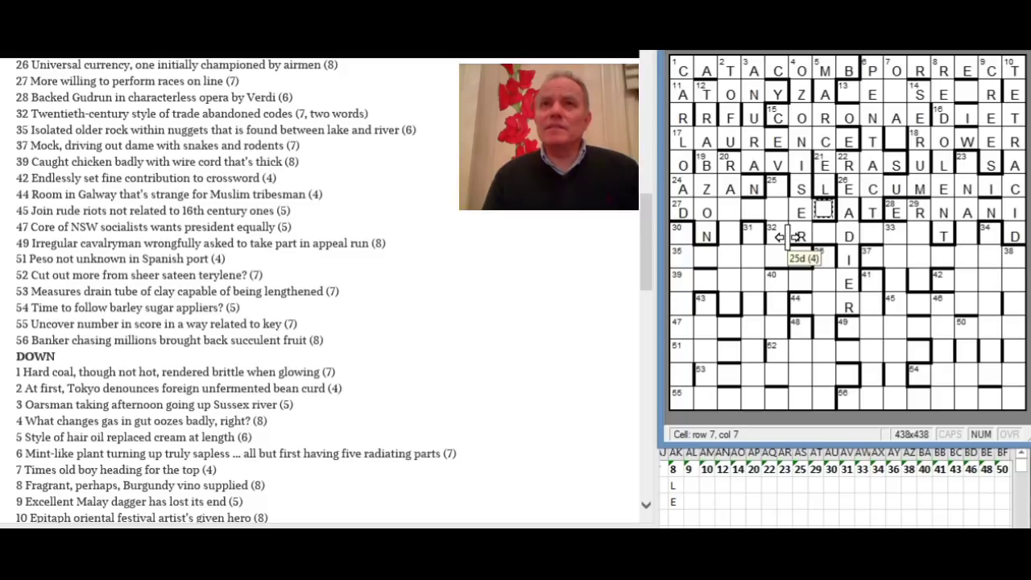
pyautogui.click(729, 208)
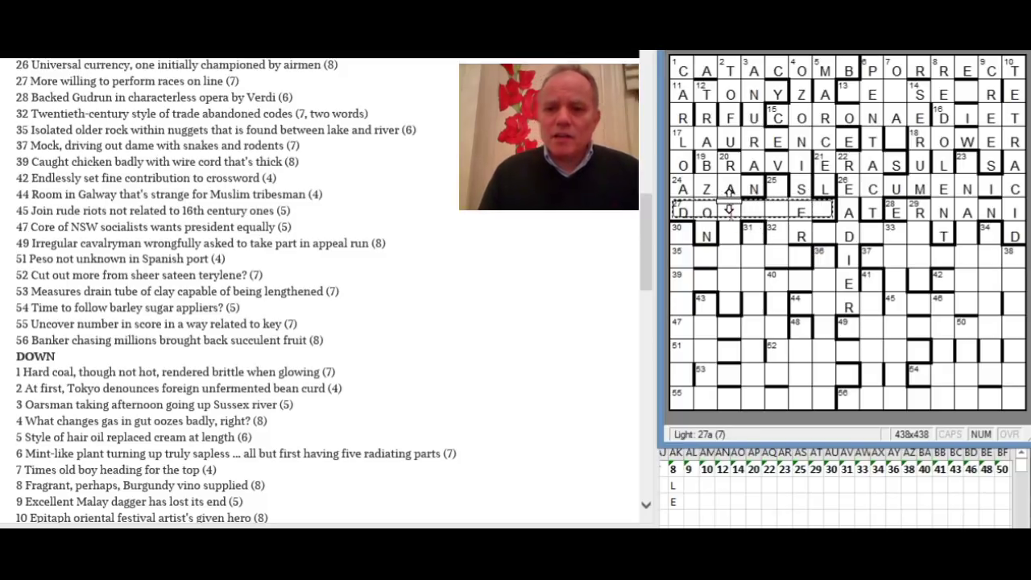
pyautogui.write('TTREL')
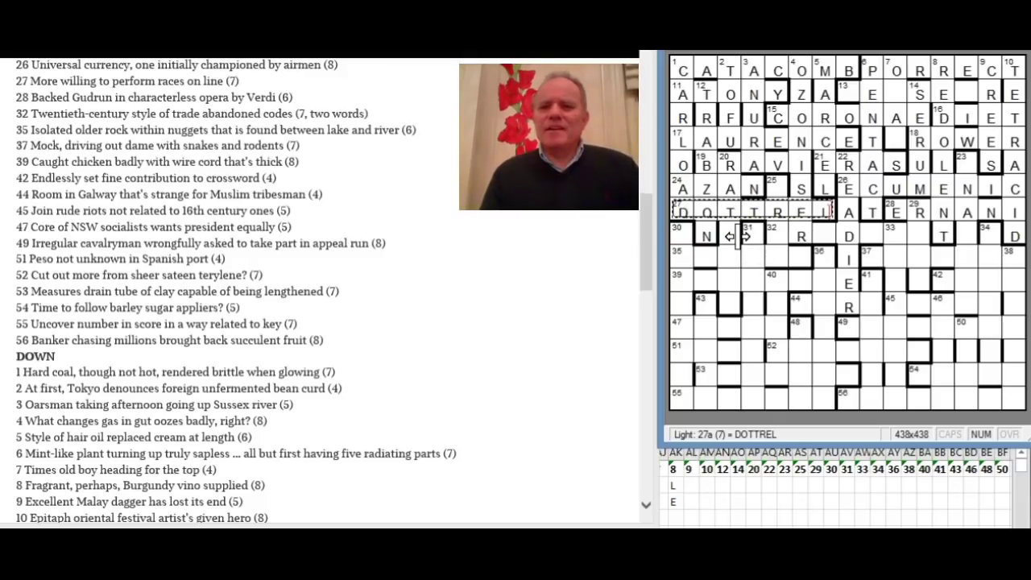
pyautogui.click(734, 235)
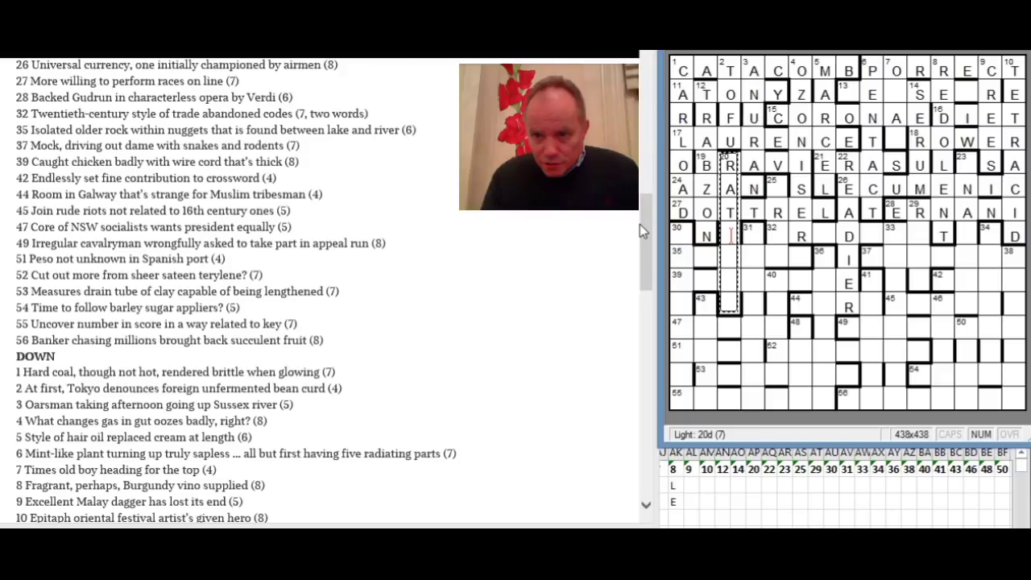
# Add LER to 20 down so it reads RATTLER, crossing BRAVI, AZAN and DOTTREL.
pyautogui.moveTo(645, 229); pyautogui.dragTo(646, 257)
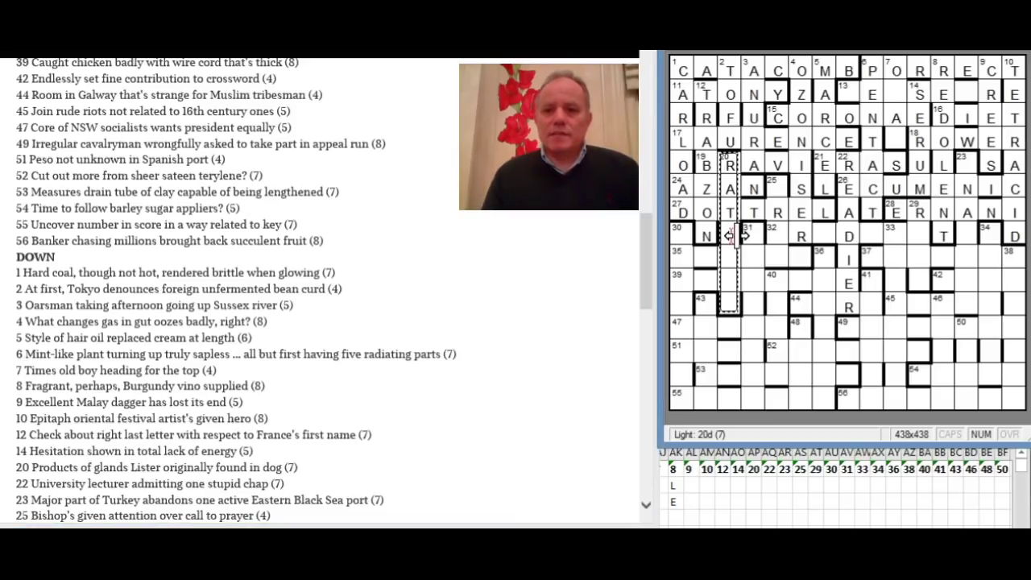
pyautogui.write('LER')
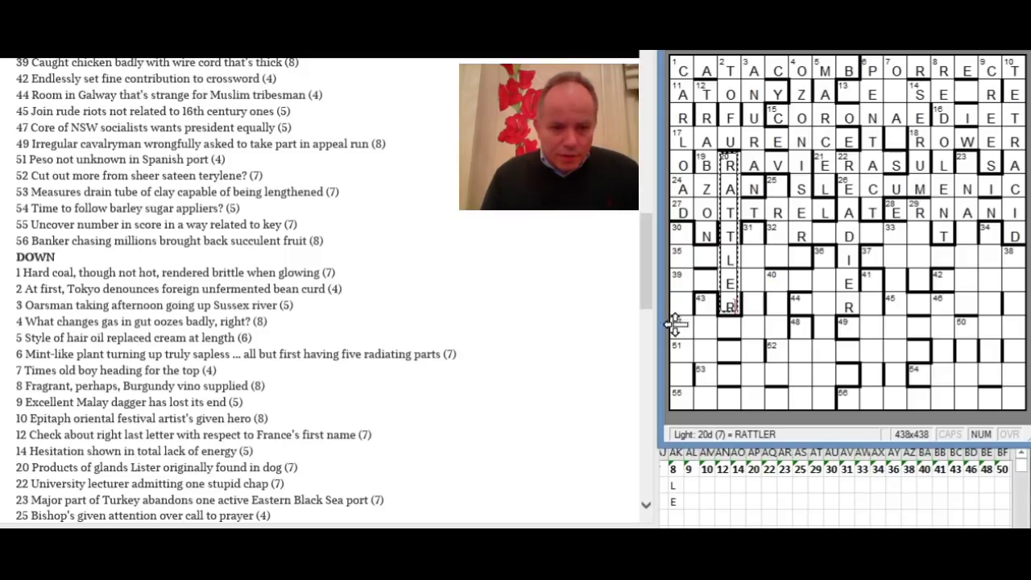
pyautogui.click(784, 189)
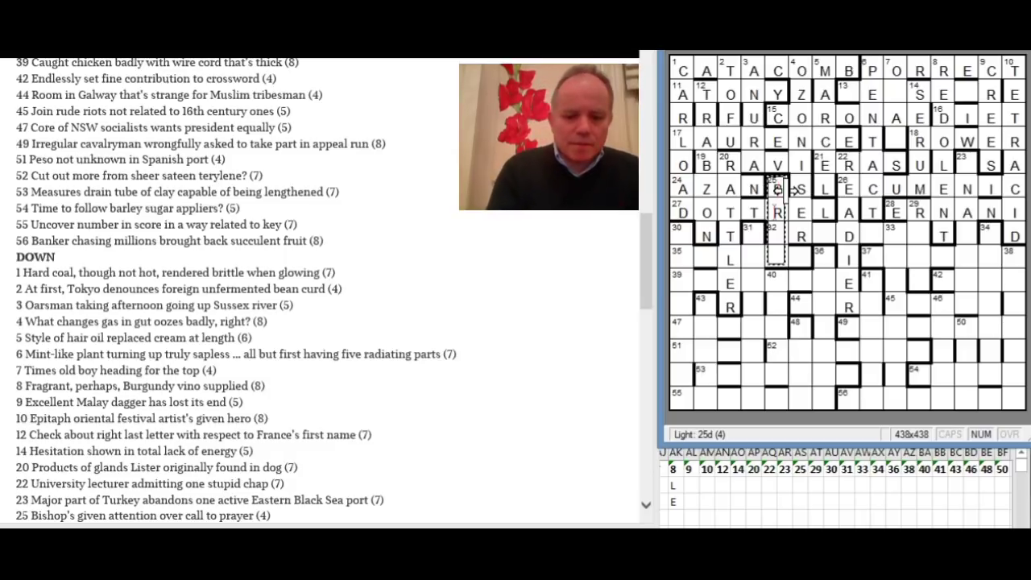
# Add AE to 25 down so it reads BRAE, sharing its R with DOTTREL.
pyautogui.write('ae')
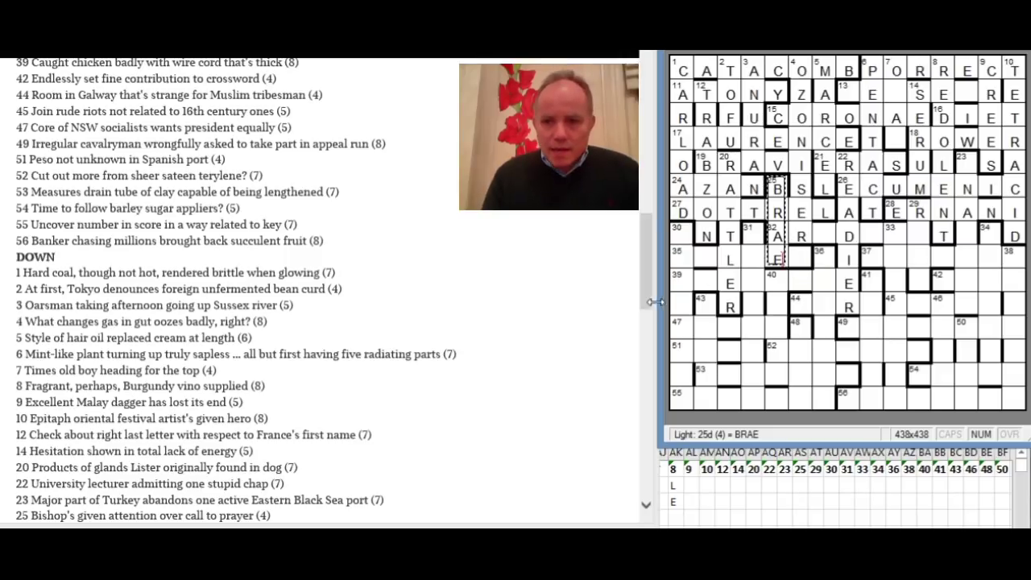
pyautogui.moveTo(648, 299); pyautogui.dragTo(649, 282)
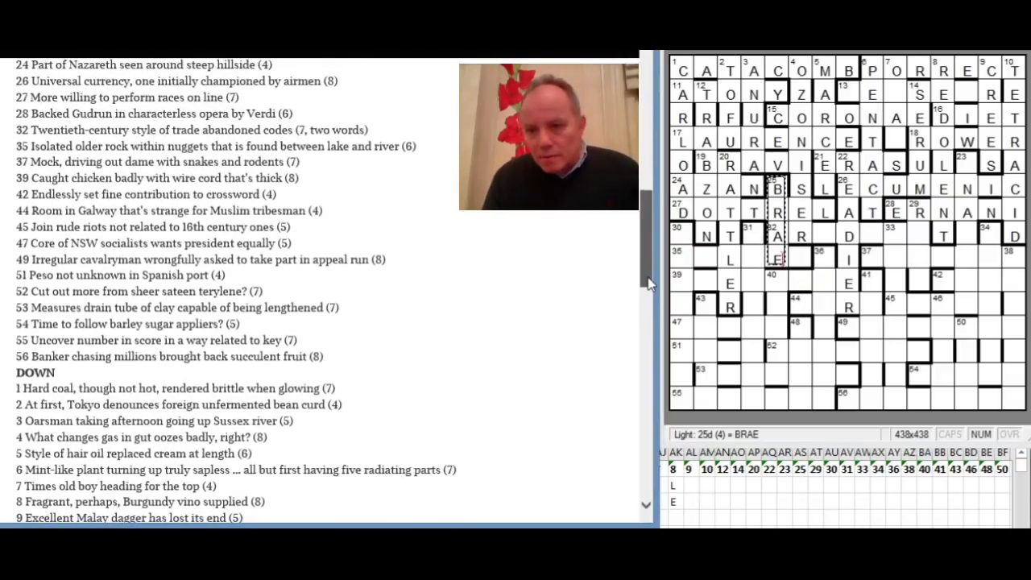
pyautogui.moveTo(649, 282); pyautogui.dragTo(648, 286)
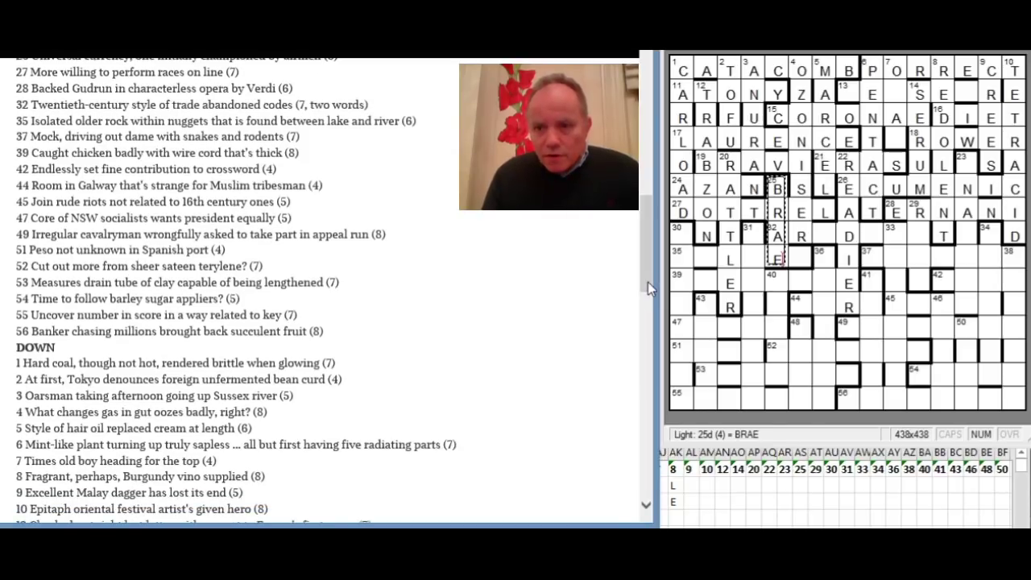
# Type A into tally cell K4 under clue 24 and return to the crossword grid.
pyautogui.rightClick(762, 479)
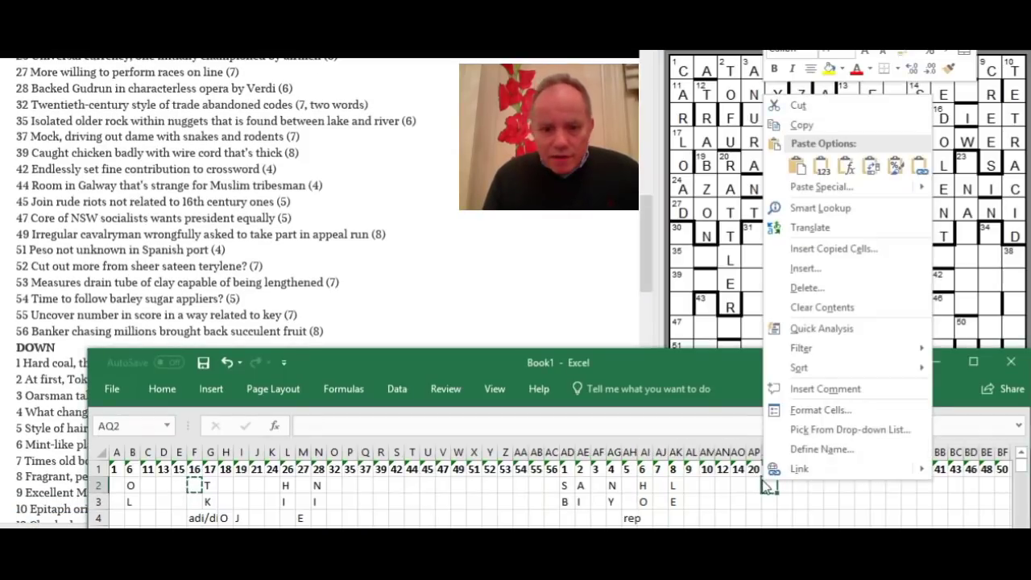
pyautogui.press('Escape')
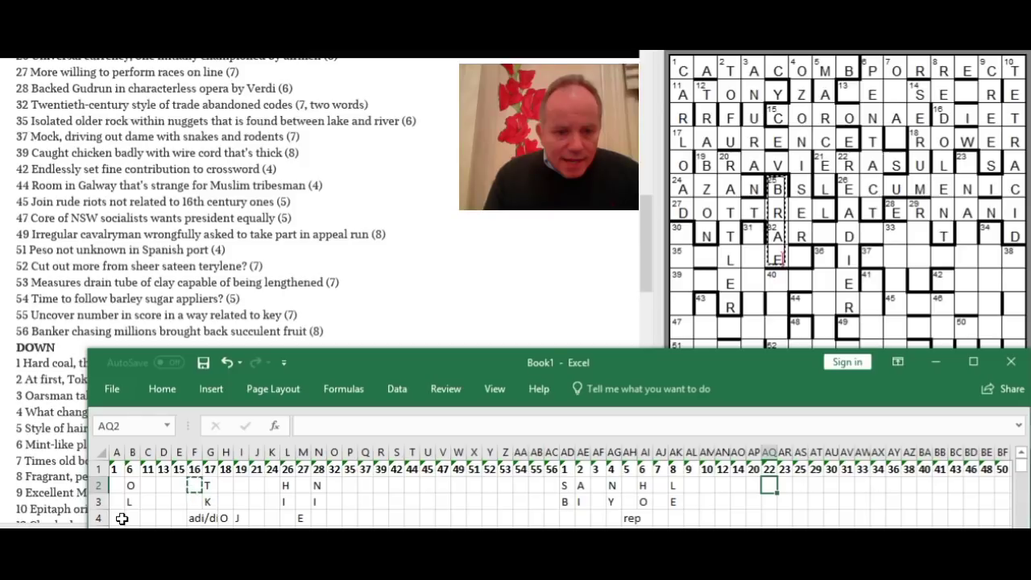
pyautogui.click(117, 518)
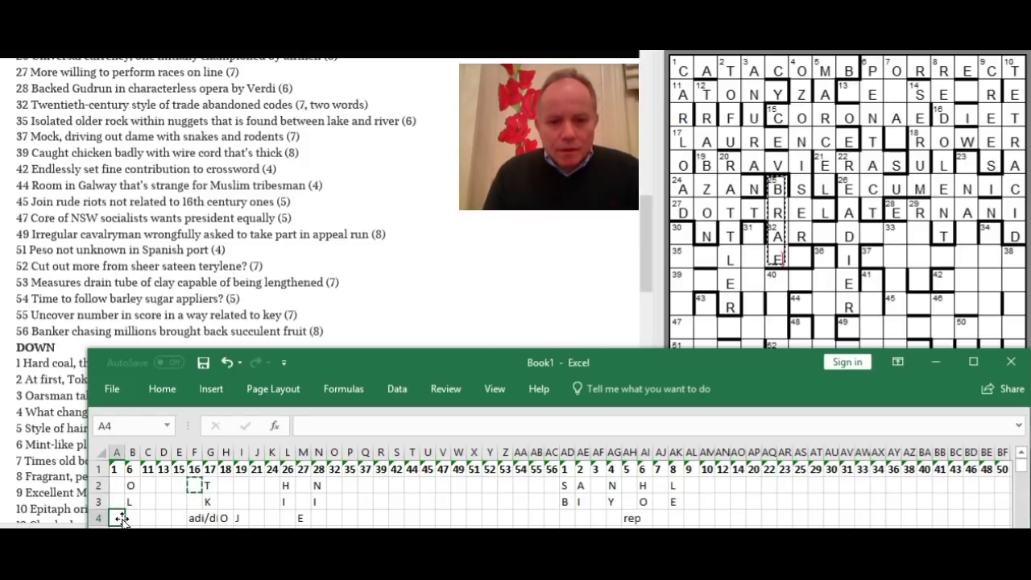
pyautogui.click(271, 518)
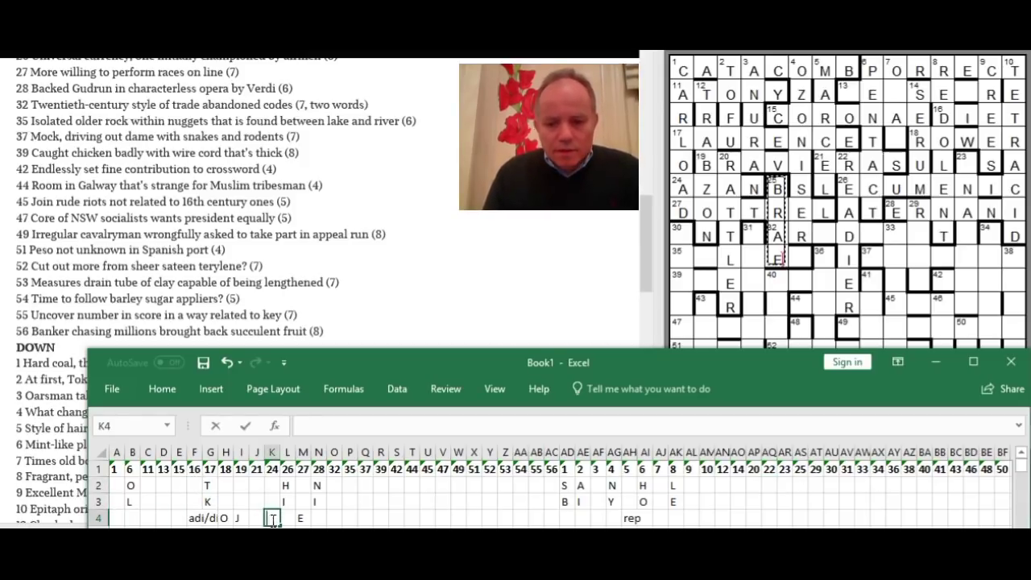
pyautogui.write('A')
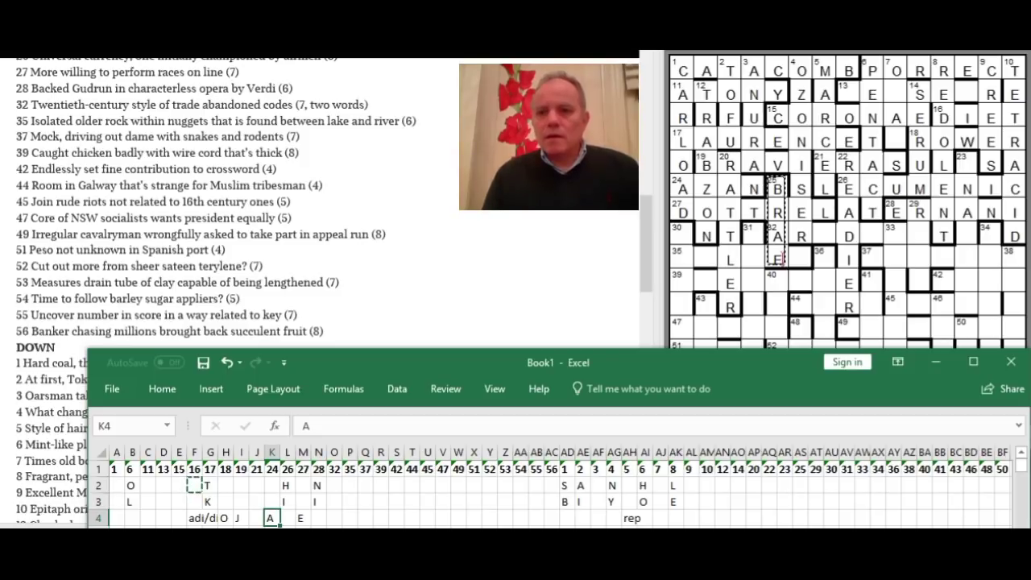
pyautogui.hotkey('alt', 'Tab')
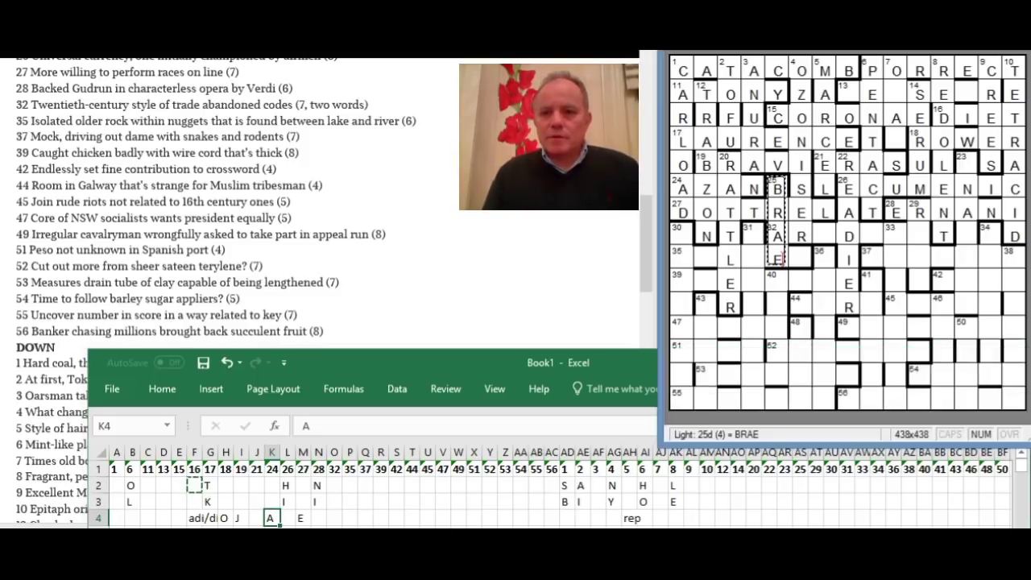
pyautogui.hotkey('alt', 'Tab')
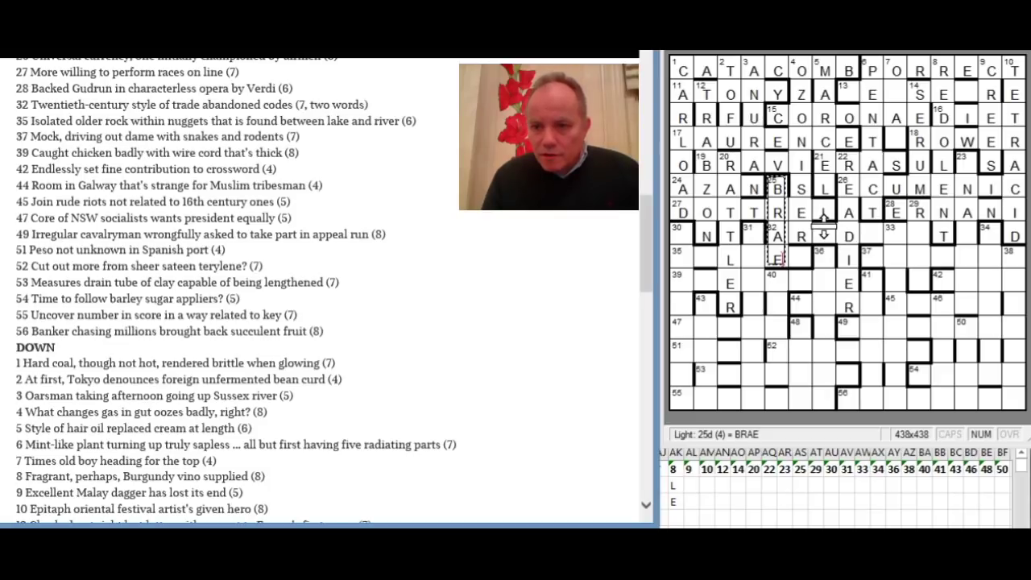
pyautogui.click(823, 234)
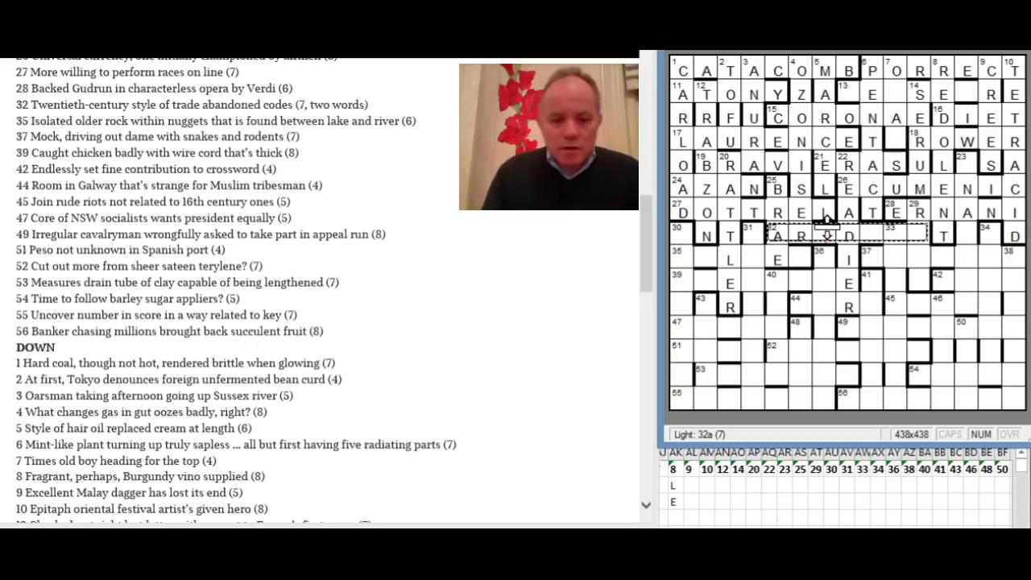
# Type ECO into the last cells of 32 across so it reads ARTDECO.
pyautogui.write('eco')
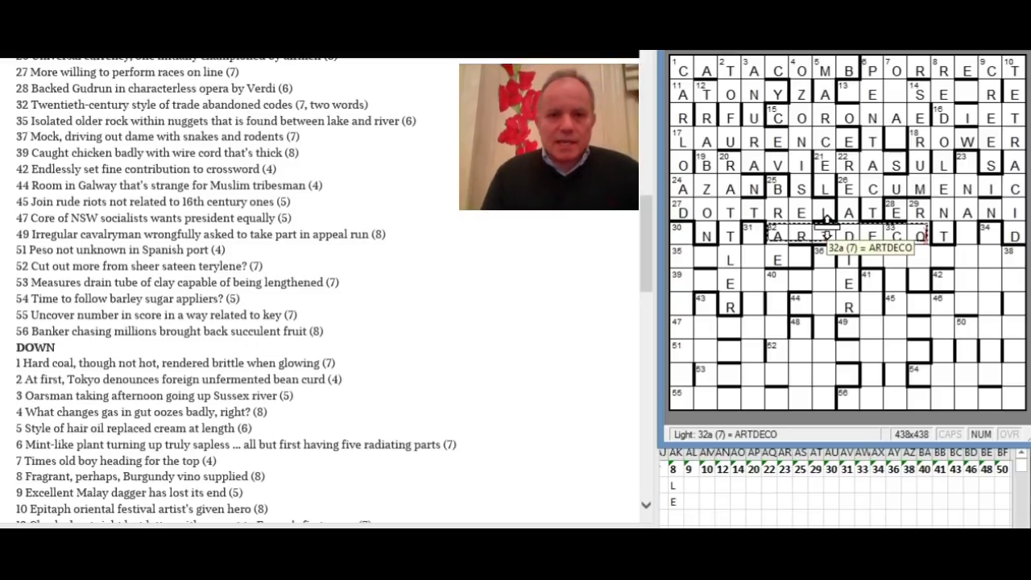
# Log A in cell O2 and N in cell O3 under clue 32 in the letter tally.
pyautogui.hotkey('alt', 'Tab')
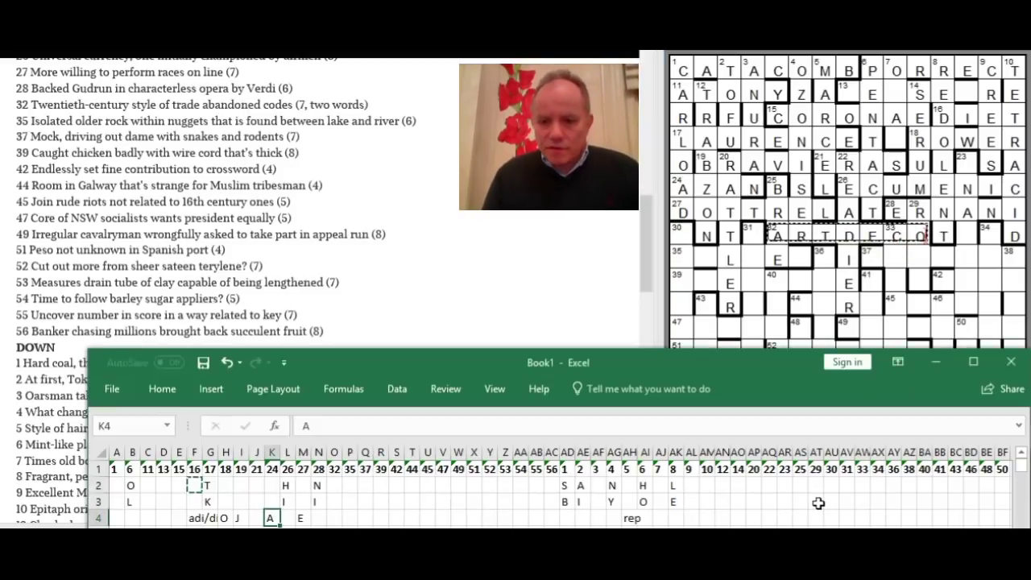
pyautogui.click(338, 484)
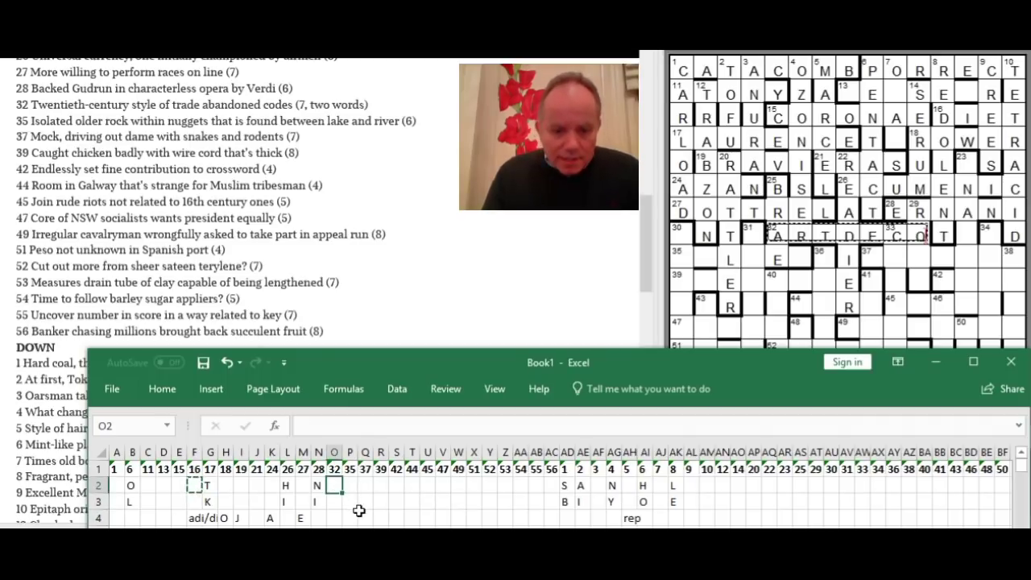
pyautogui.write('A')
pyautogui.press('Return')
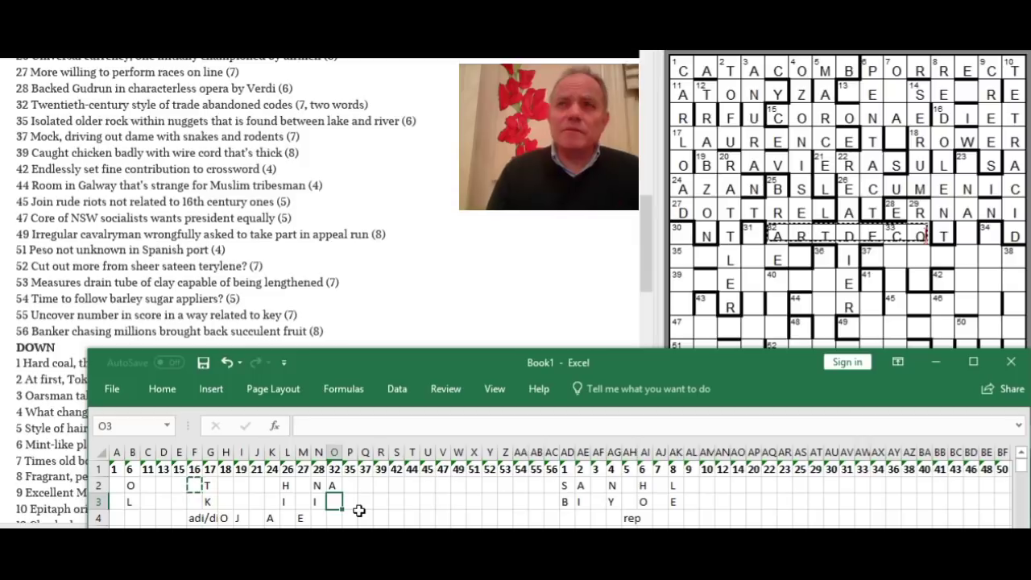
pyautogui.write('N')
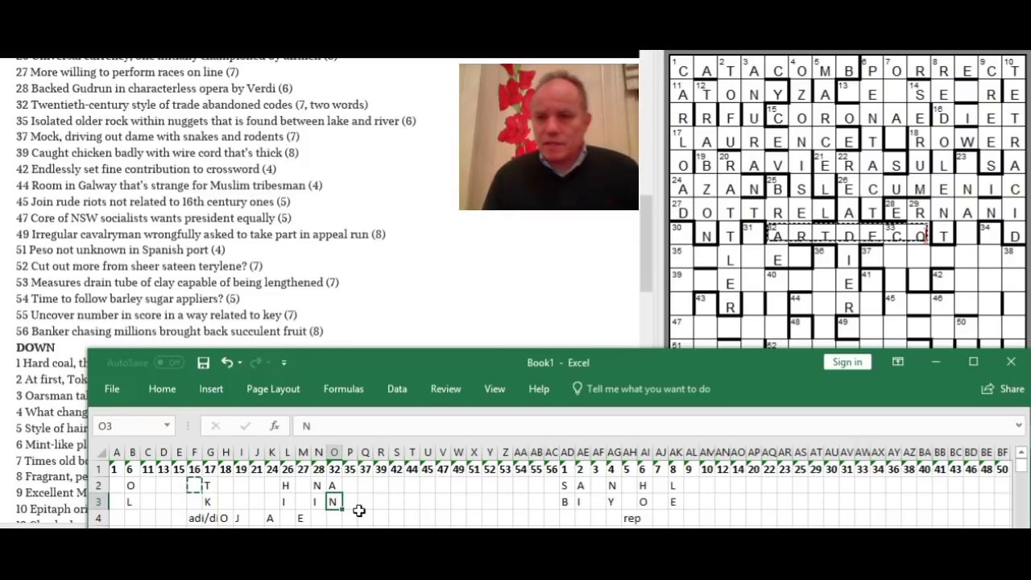
pyautogui.click(759, 51)
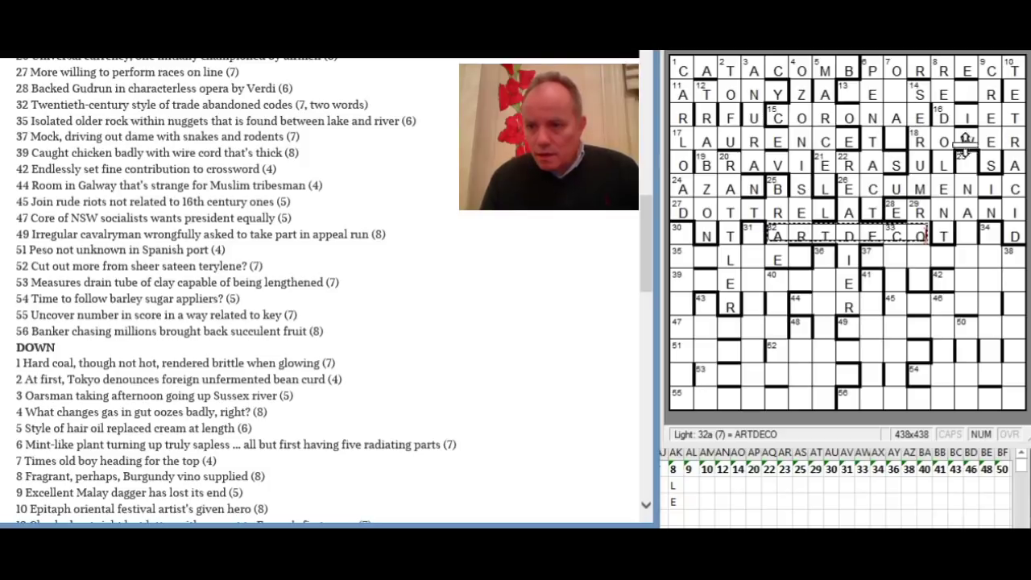
# Select 23 down and enter ANATOLE into it.
pyautogui.click(970, 165)
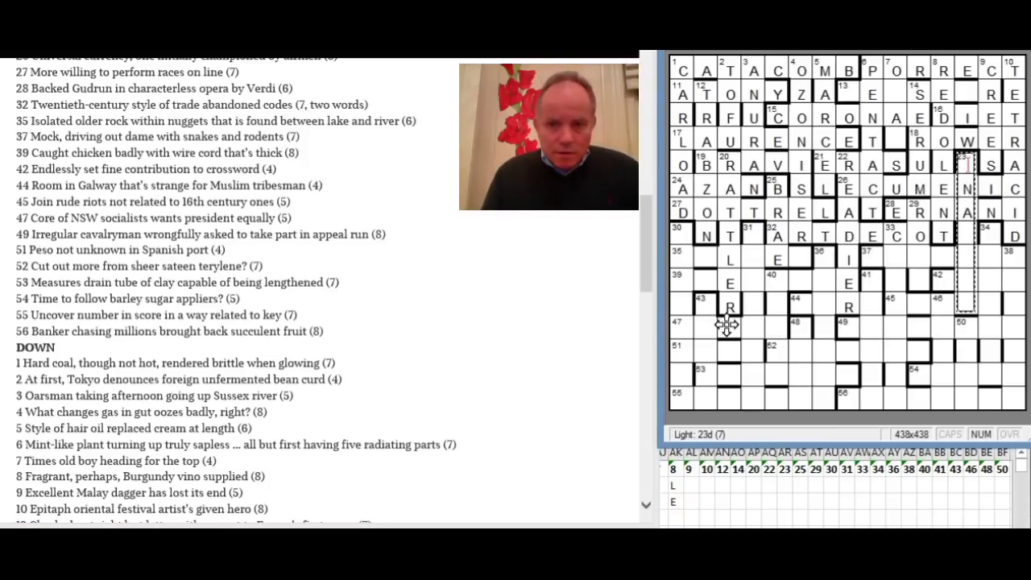
pyautogui.moveTo(649, 276); pyautogui.dragTo(649, 301)
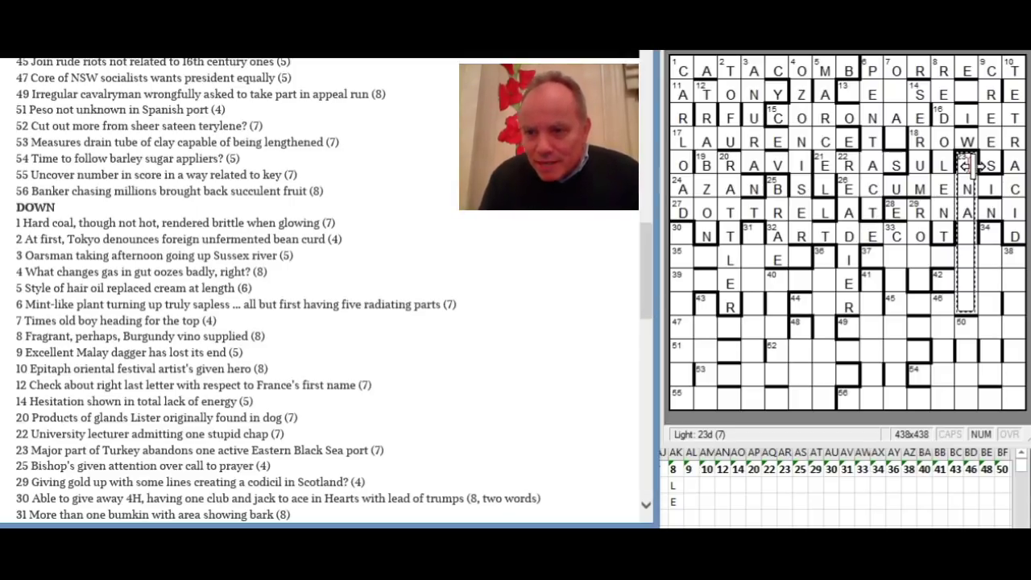
pyautogui.write('ANATOLE')
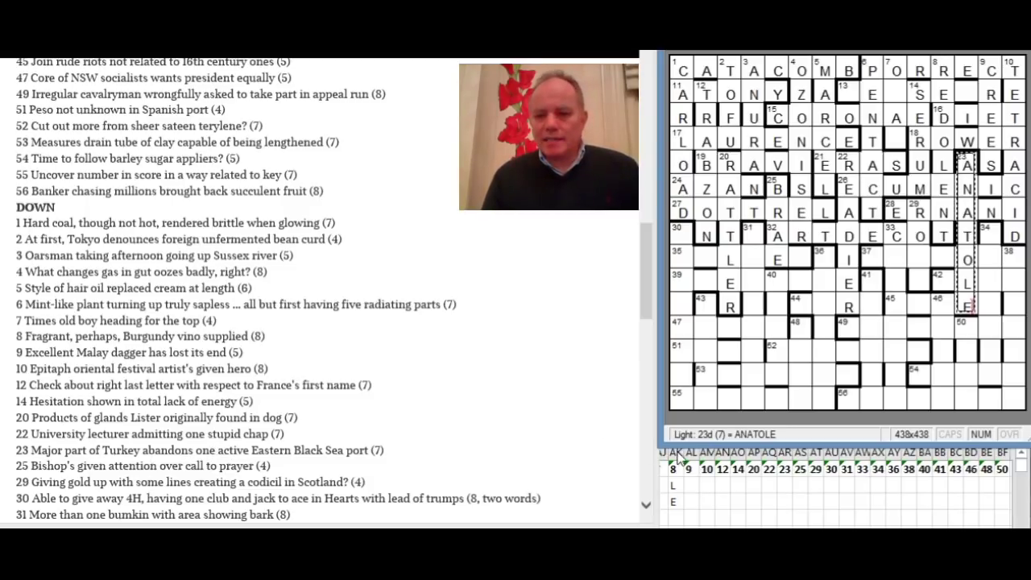
pyautogui.click(721, 507)
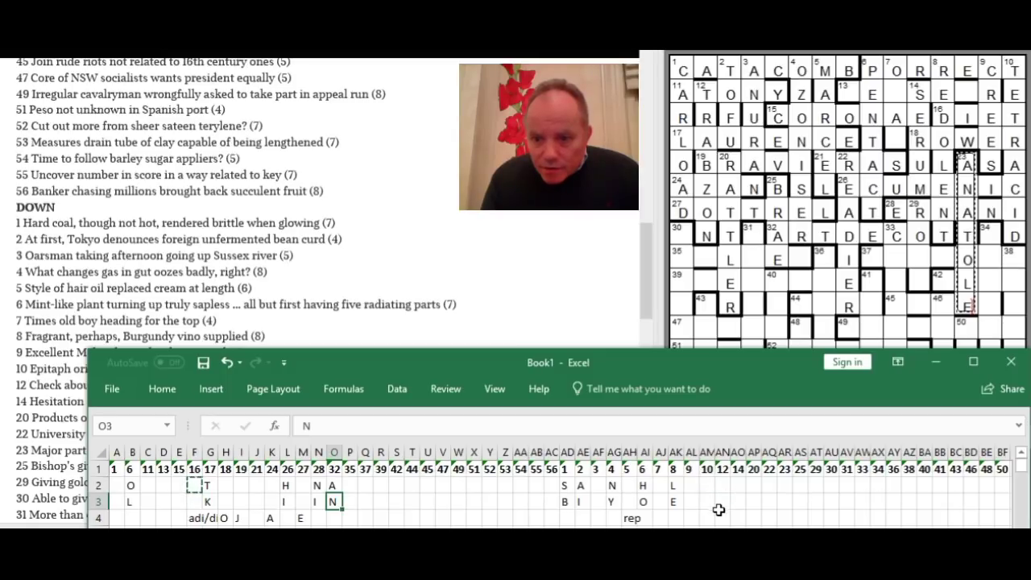
# Enter K in tally cell AN4 under clue 12, correcting a stray L.
pyautogui.click(721, 516)
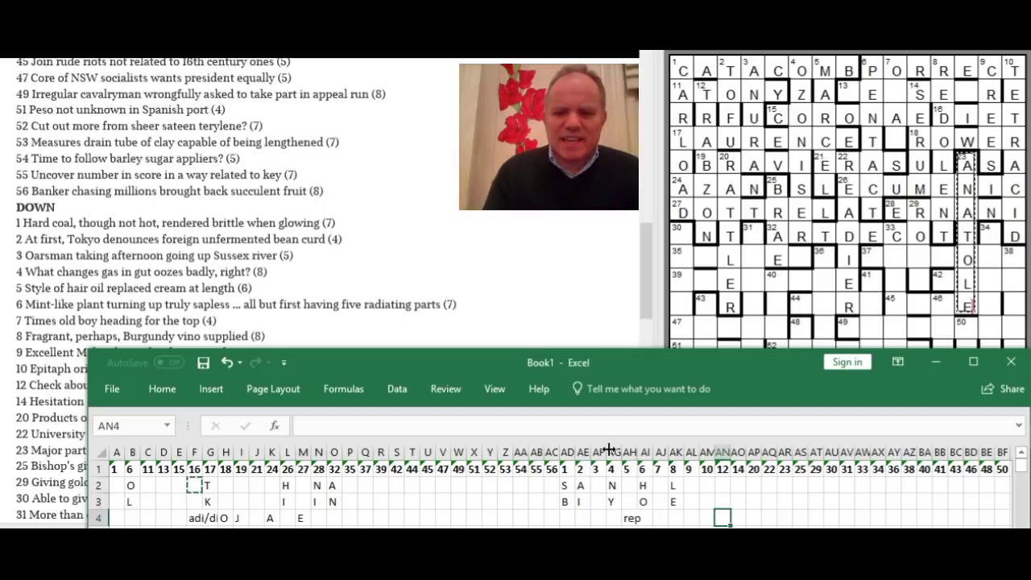
pyautogui.write('KL')
pyautogui.press('BackSpace')
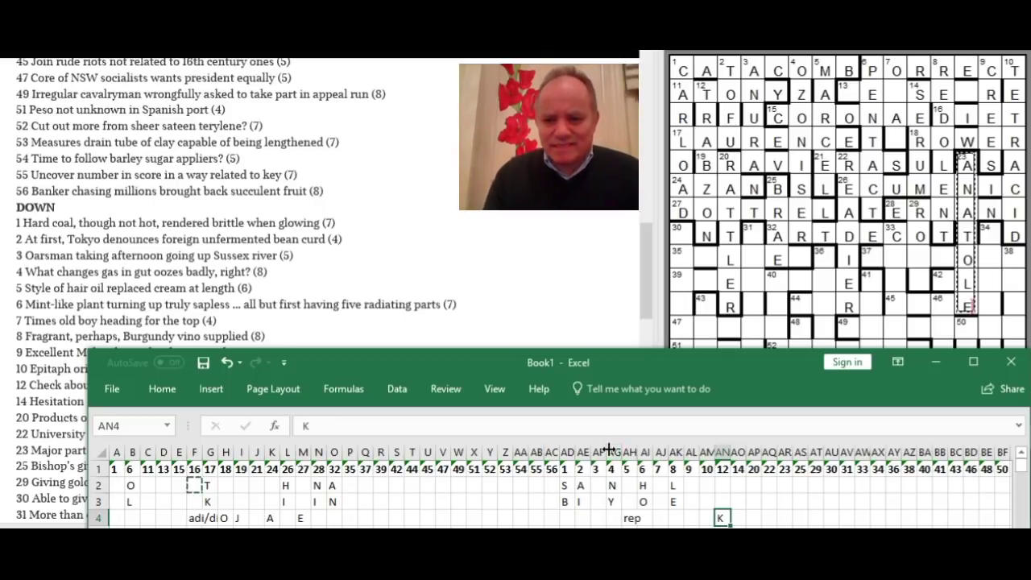
pyautogui.hotkey('alt', 'Tab')
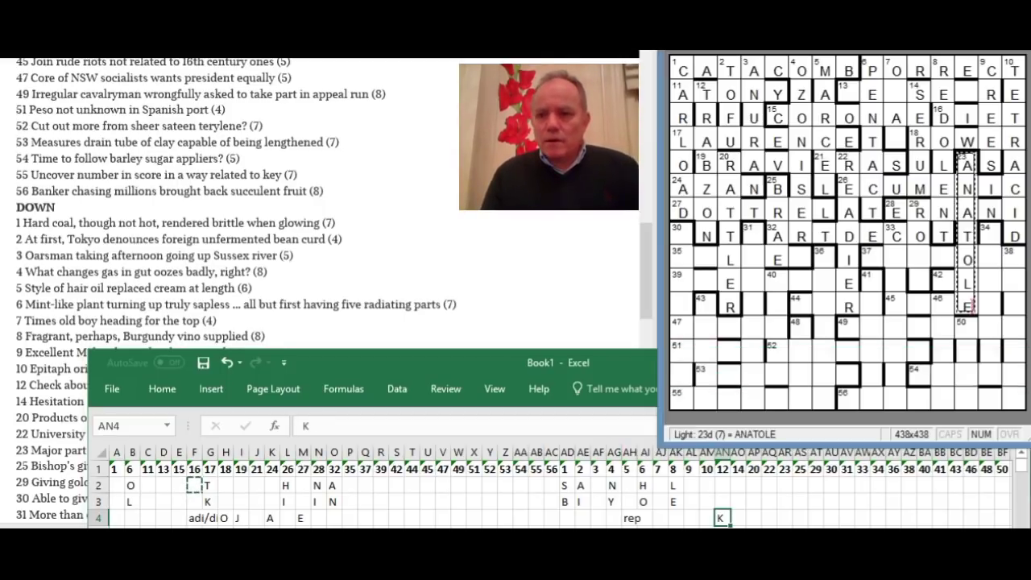
pyautogui.click(920, 259)
# Add LL to 29 down so it reads ROLL.
pyautogui.moveTo(652, 237); pyautogui.dragTo(647, 281)
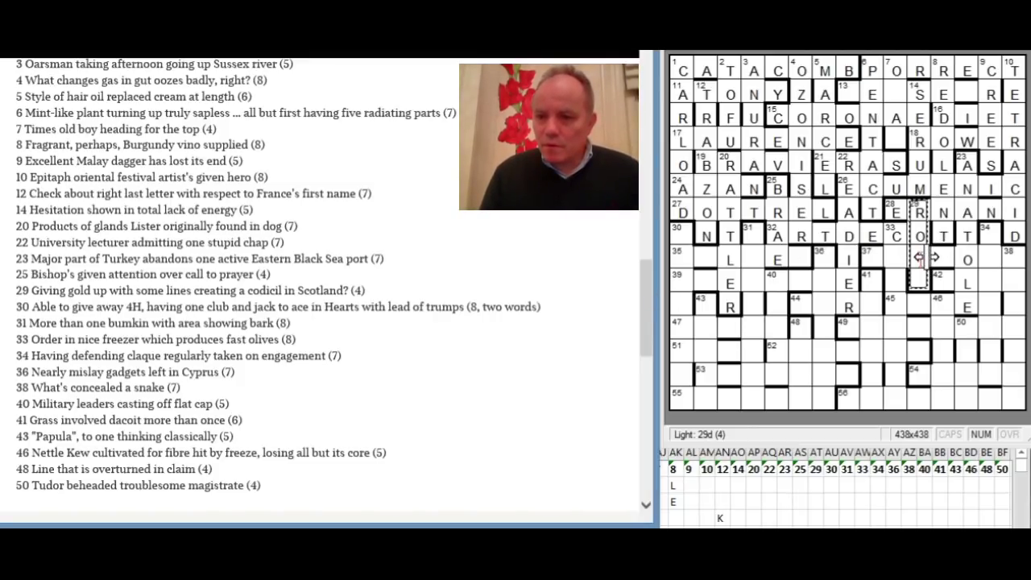
pyautogui.click(924, 256)
pyautogui.write('ll')
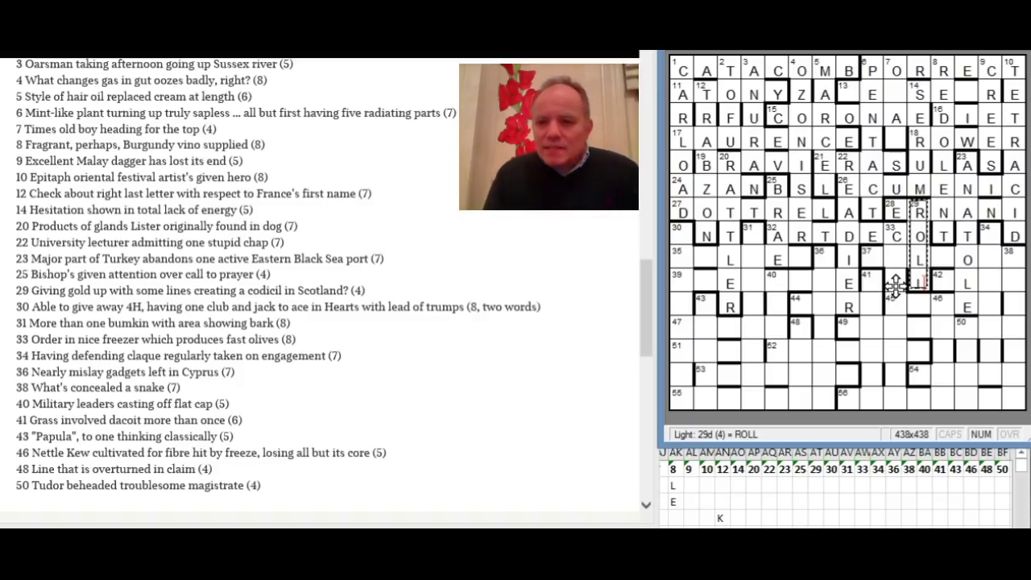
pyautogui.click(816, 486)
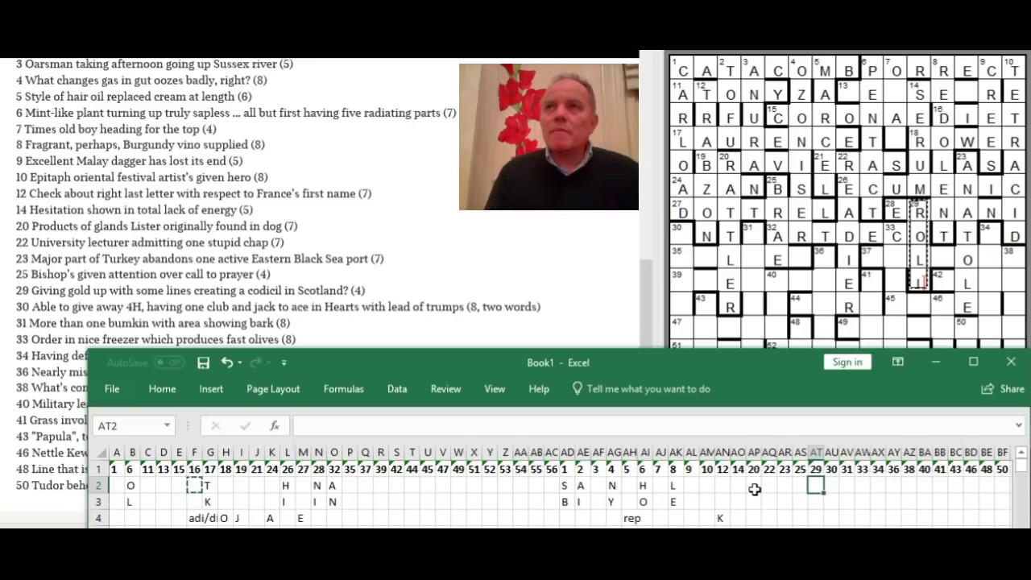
# Log E in cell AT2 and T in cell AT3 under clue 29.
pyautogui.write('E')
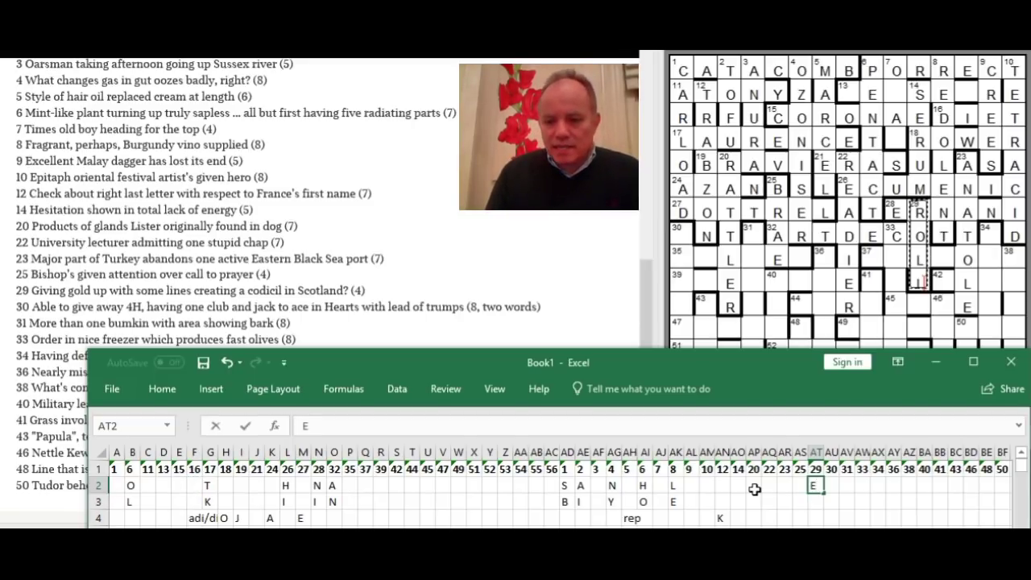
pyautogui.press('Return')
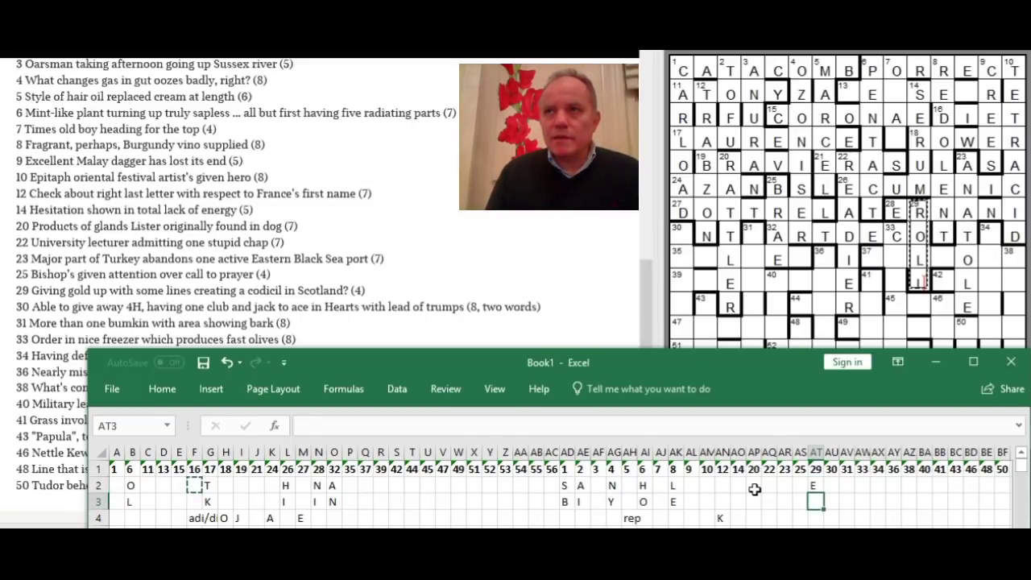
pyautogui.write('T')
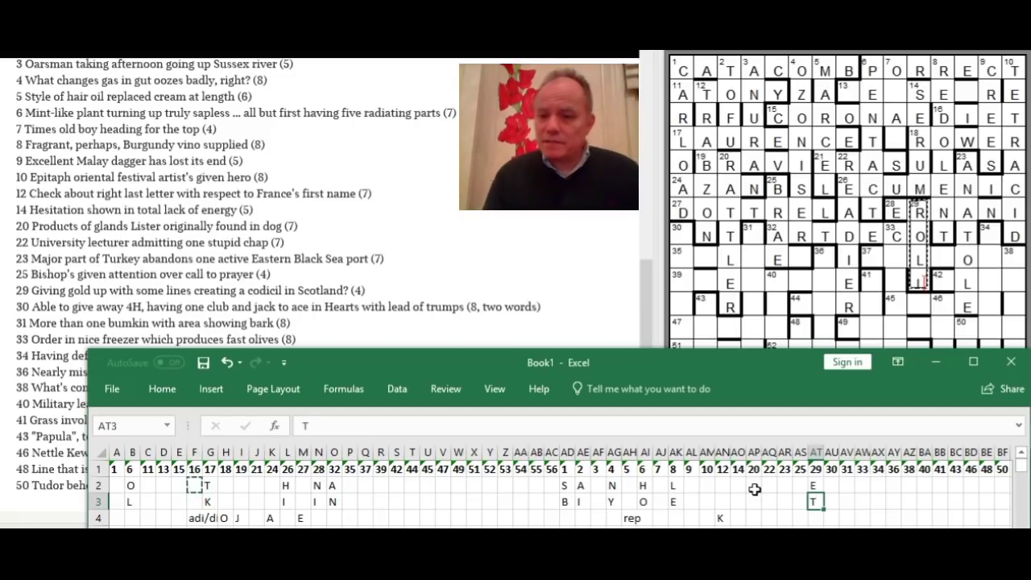
pyautogui.hotkey('alt', 'Tab')
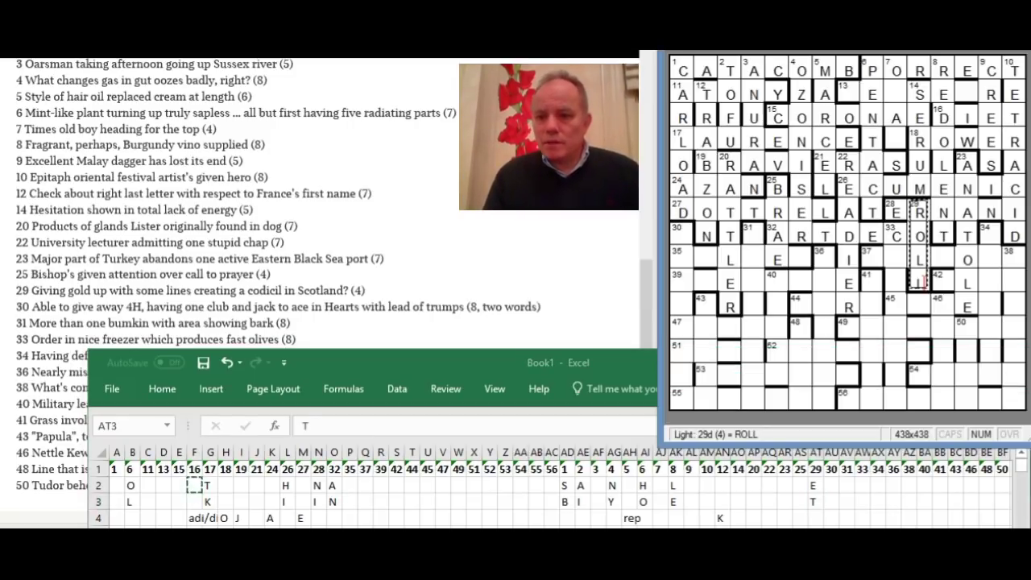
pyautogui.click(682, 257)
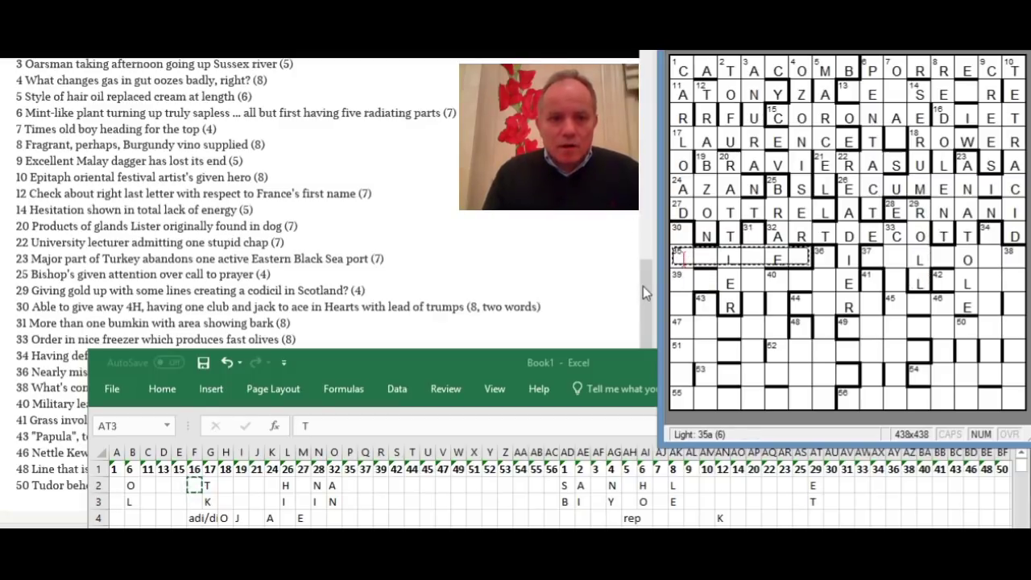
# Type INLIER into 35 across.
pyautogui.moveTo(643, 286); pyautogui.dragTo(644, 230)
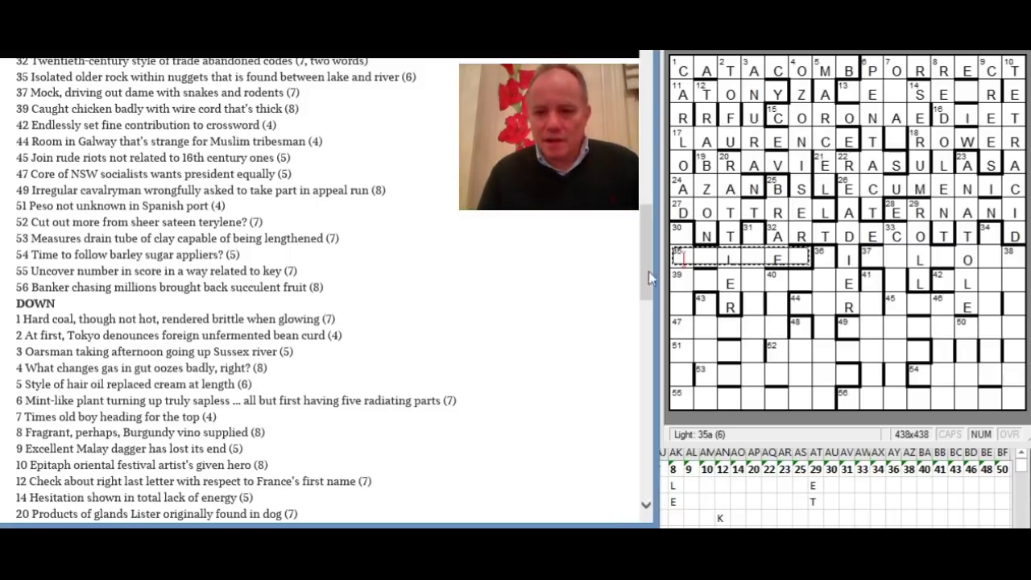
pyautogui.click(683, 264)
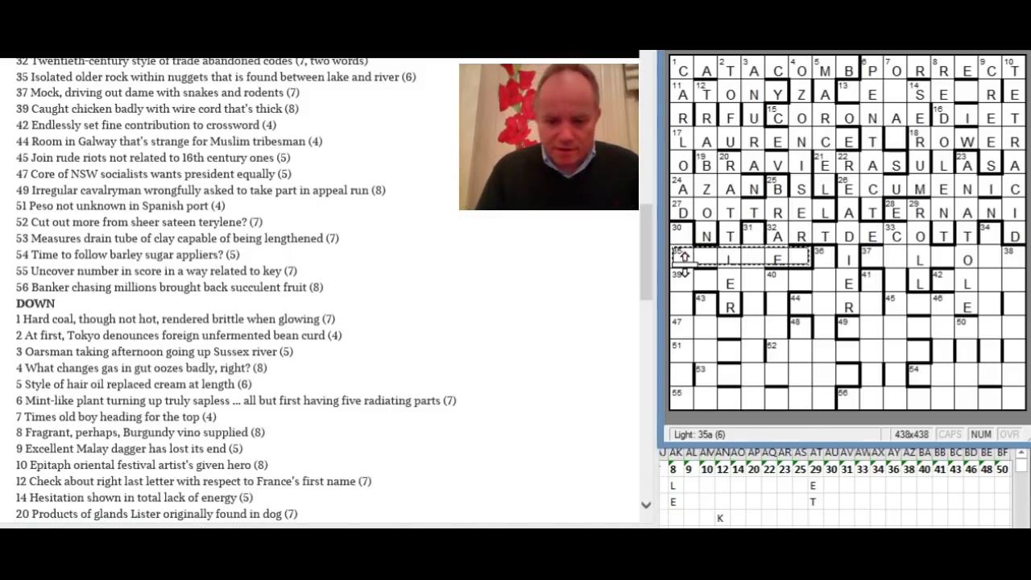
pyautogui.write('inlier')
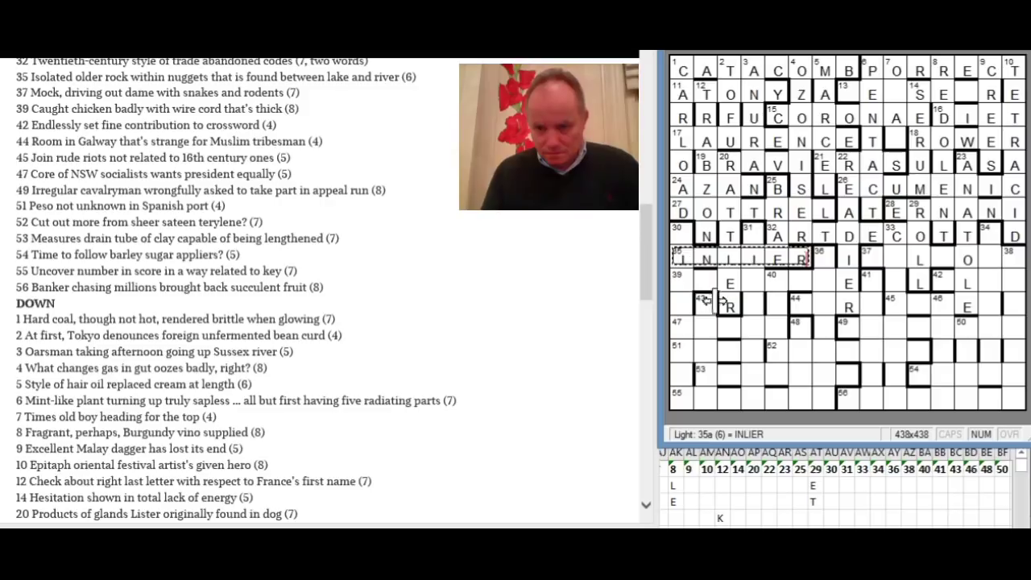
pyautogui.hotkey('alt', 'Tab')
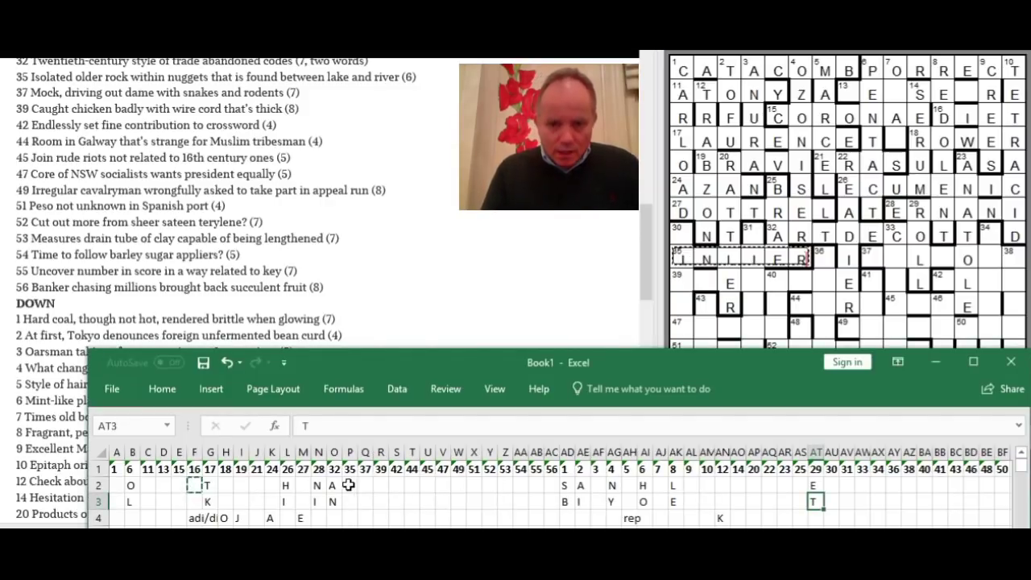
# Record G in cell P2 and L in cell P3 under clue 35.
pyautogui.click(348, 484)
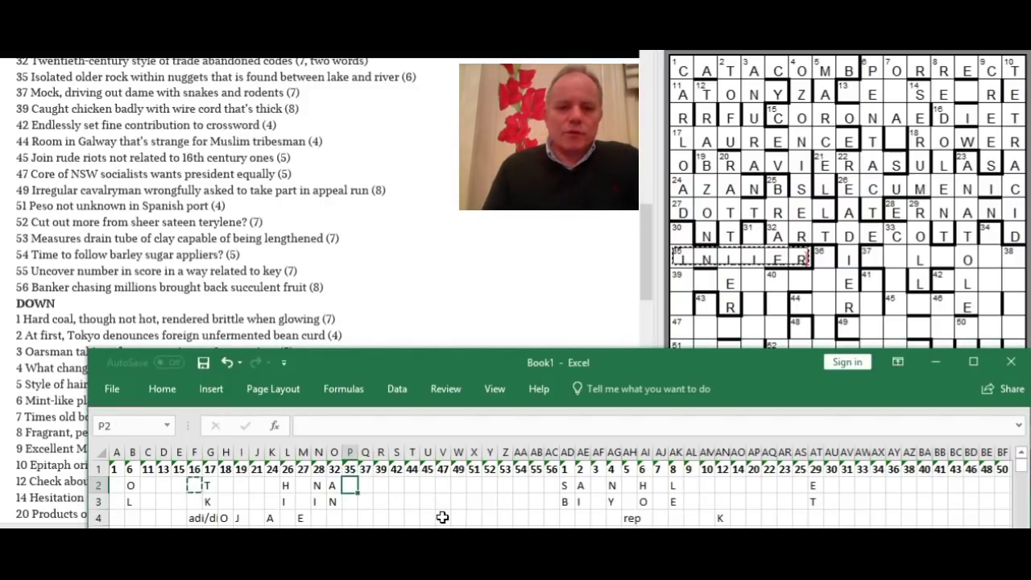
pyautogui.write('G')
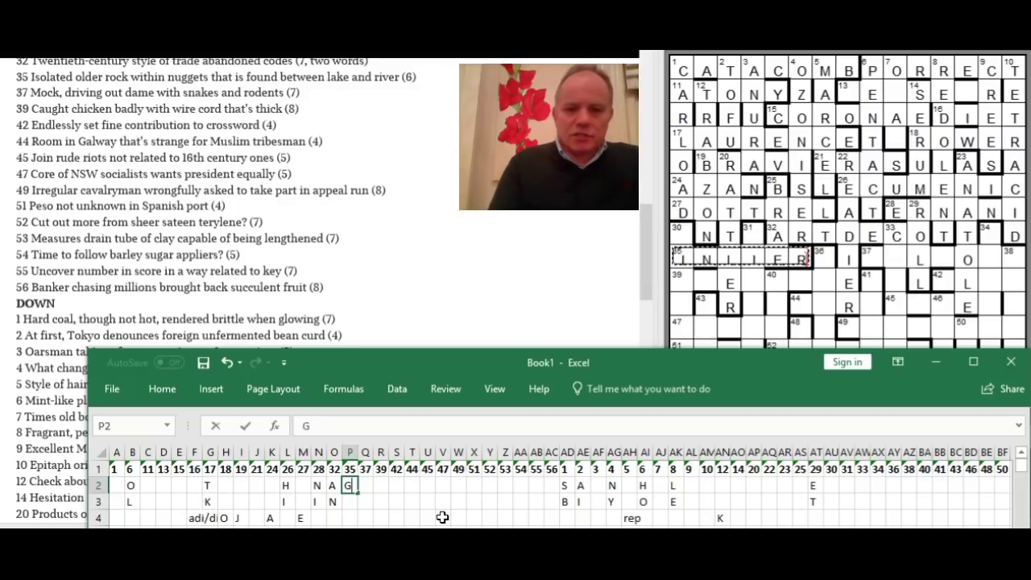
pyautogui.press('Return')
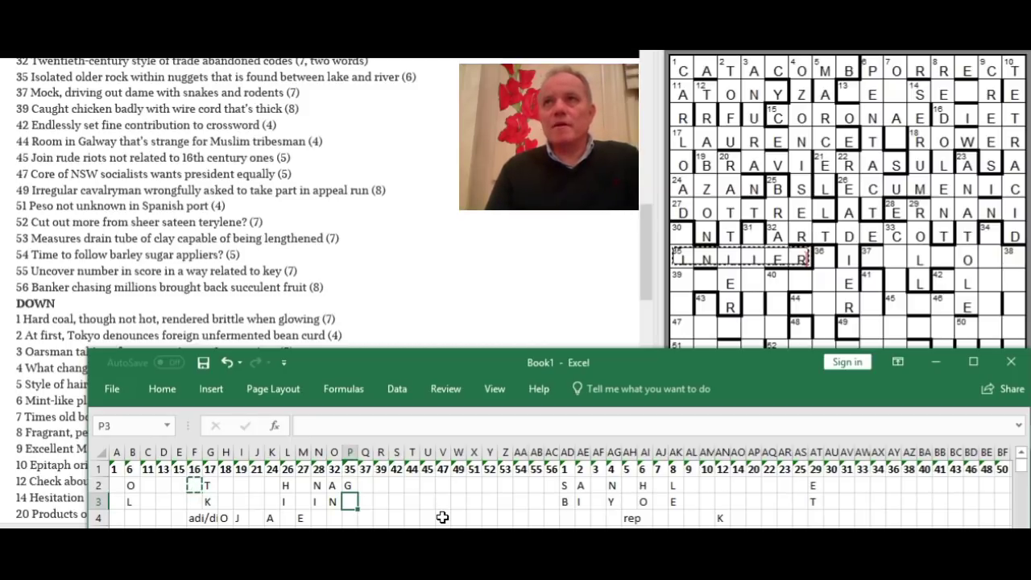
pyautogui.write('L')
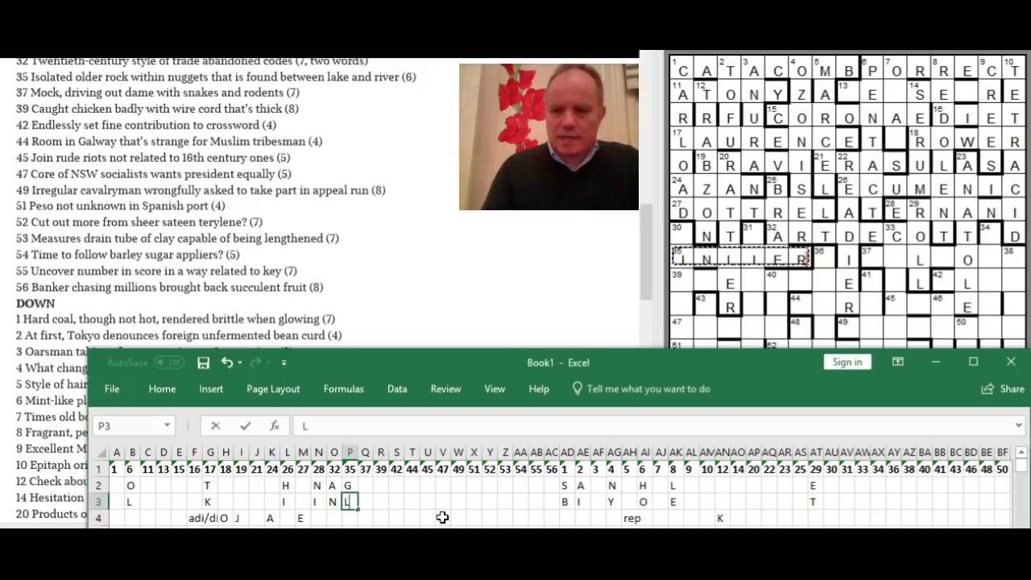
pyautogui.press('Escape')
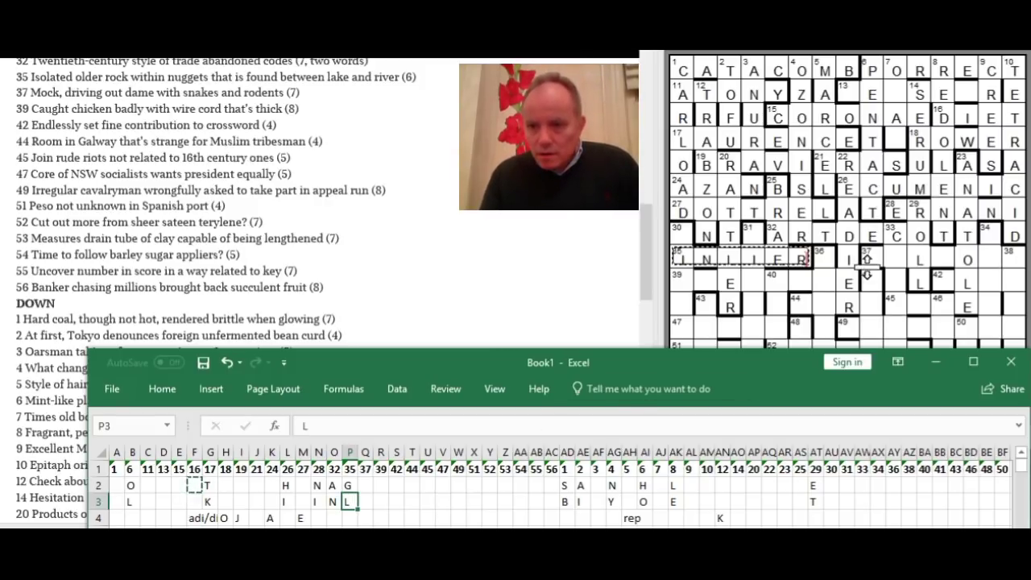
# Select the eight-letter 39 across light, which holds two crossing F's.
pyautogui.click(871, 257)
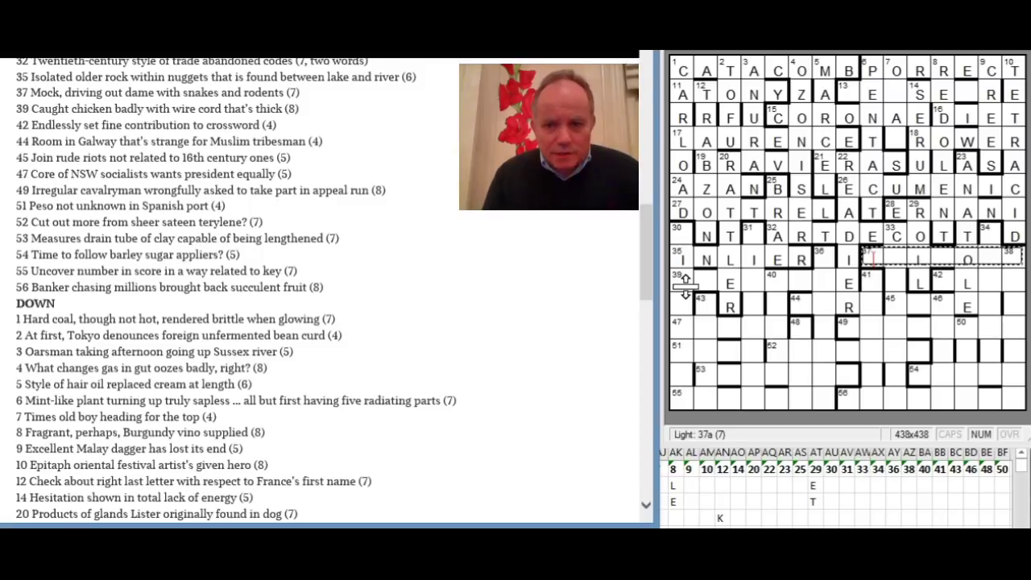
pyautogui.click(684, 284)
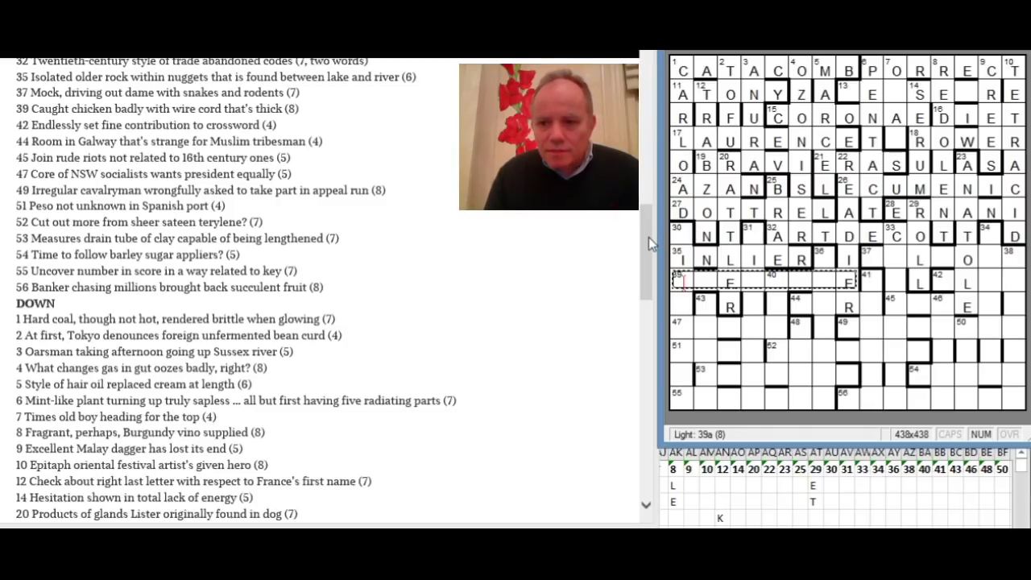
pyautogui.moveTo(648, 236); pyautogui.dragTo(649, 279)
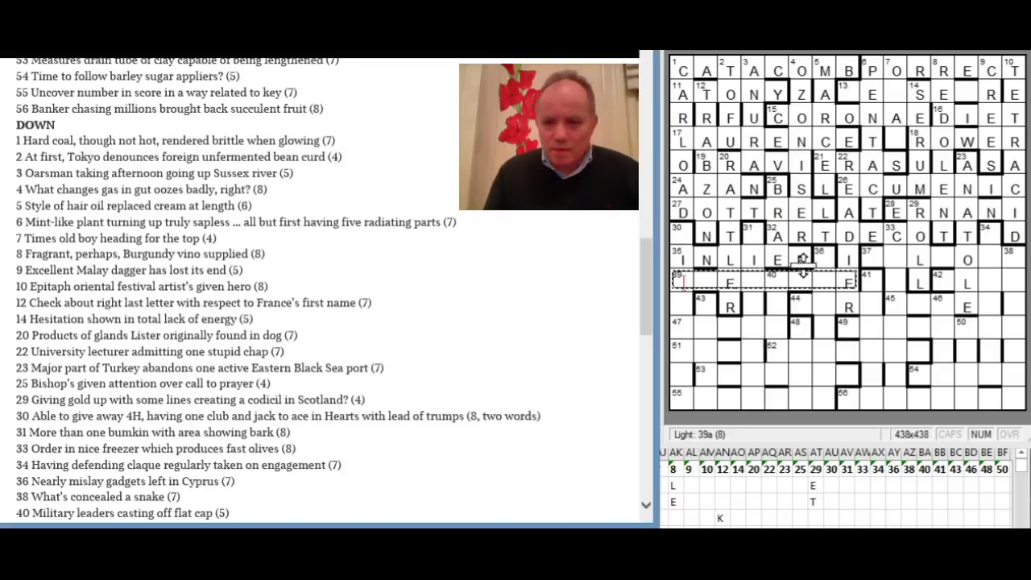
pyautogui.click(753, 231)
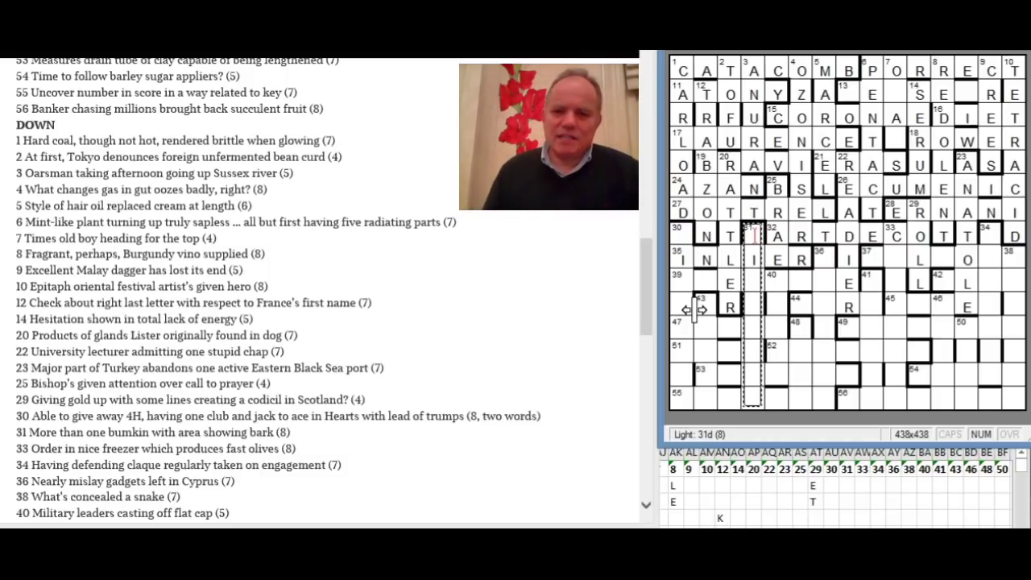
pyautogui.click(901, 259)
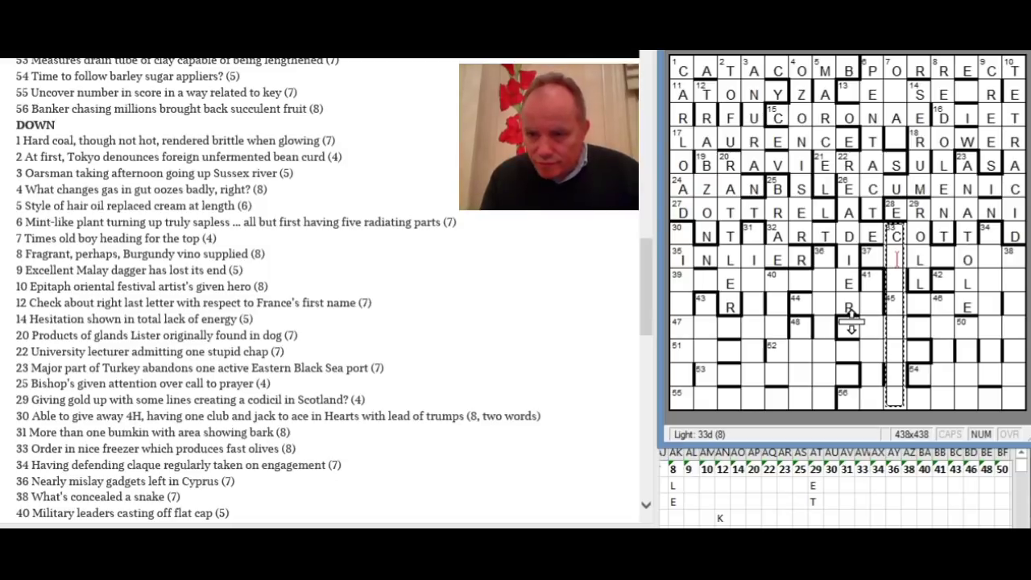
pyautogui.click(943, 280)
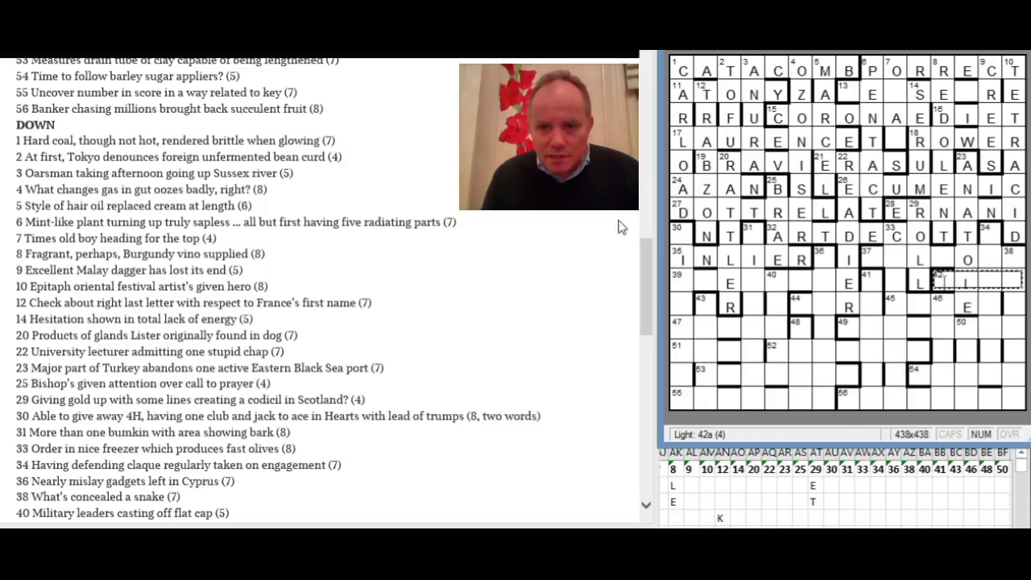
# Scroll the browser pane beside the grid, now showing The Times front page.
pyautogui.moveTo(646, 260); pyautogui.dragTo(641, 236)
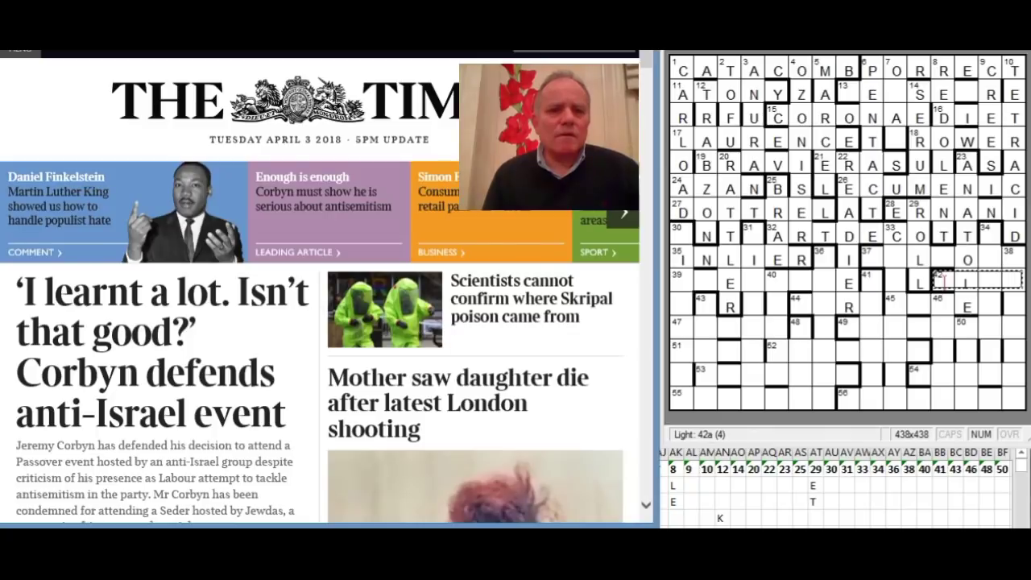
# Go back to the Listener 3641 puzzle page and scroll down to its clue list.
pyautogui.hotkey('ctrl', 'Tab')
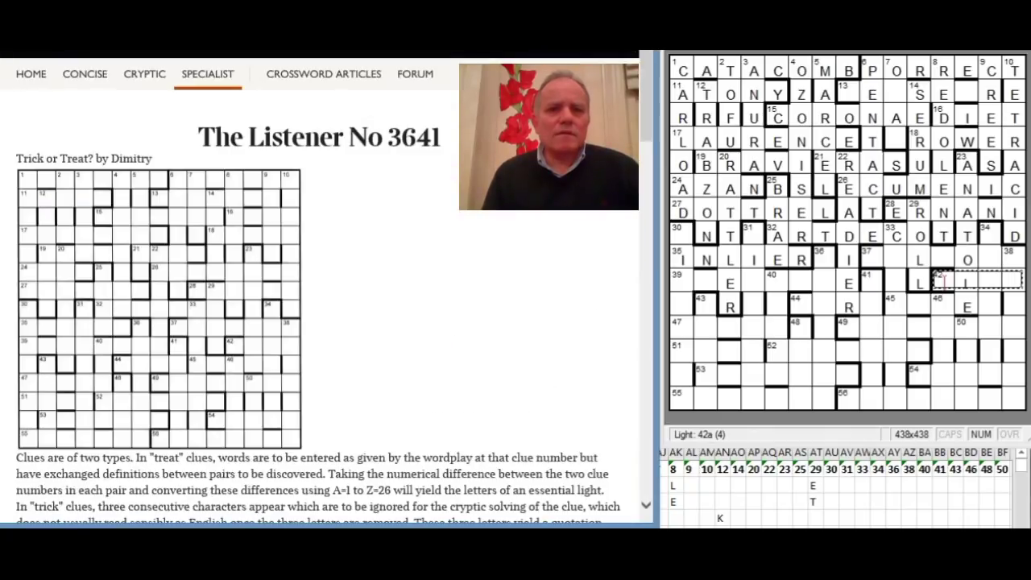
pyautogui.scroll(-10, 322, 290)
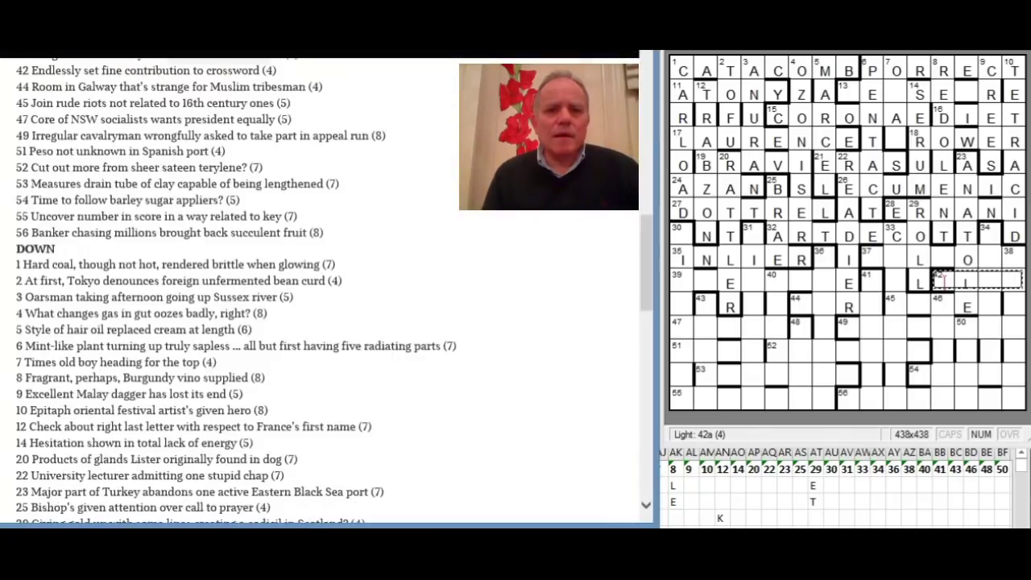
# Enter MORO into the 44 across light of the grid.
pyautogui.click(803, 298)
pyautogui.write('MORO')
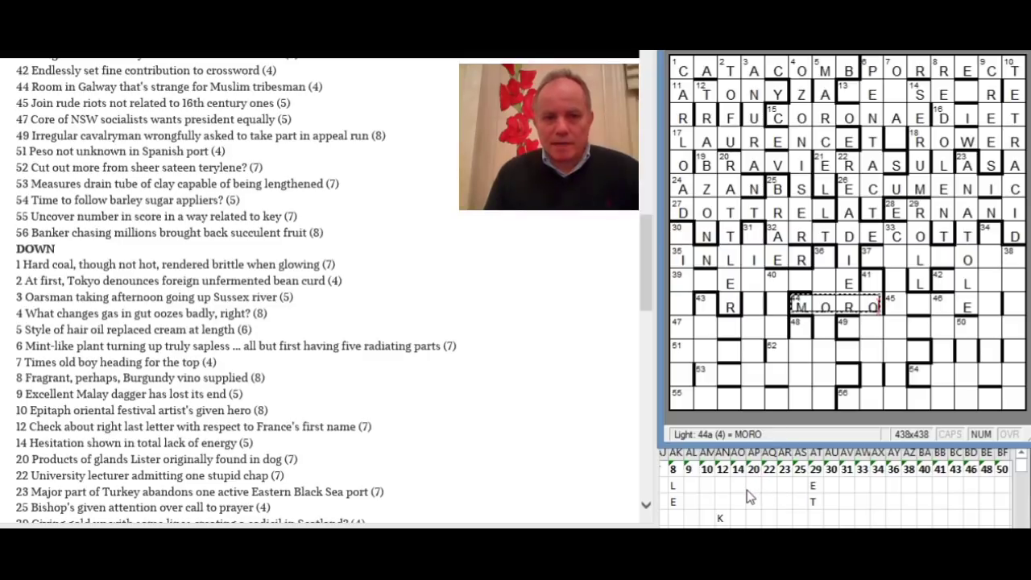
pyautogui.click(747, 497)
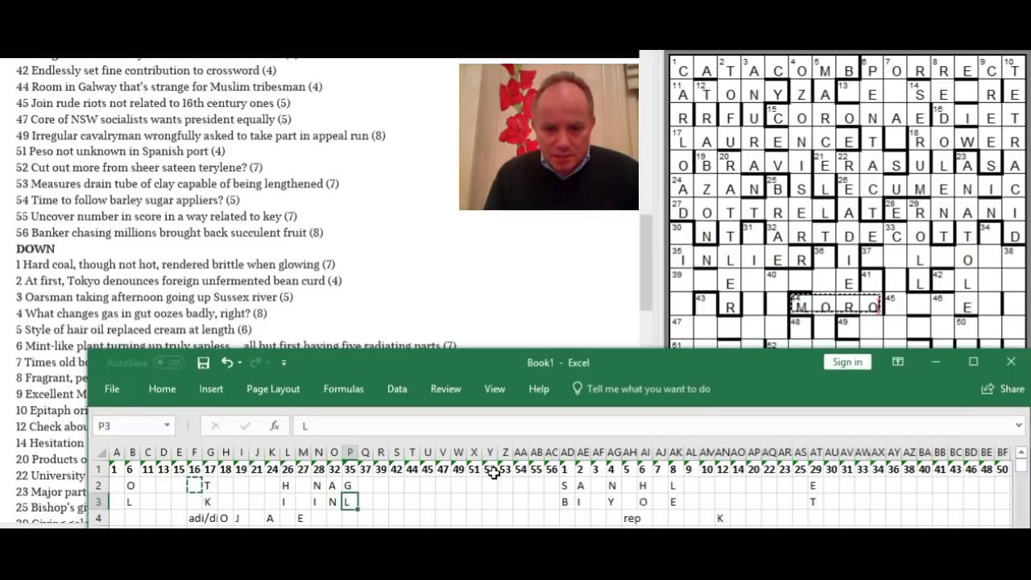
# Log T and K in the two cells under clue 44 in the tracking sheet.
pyautogui.click(413, 487)
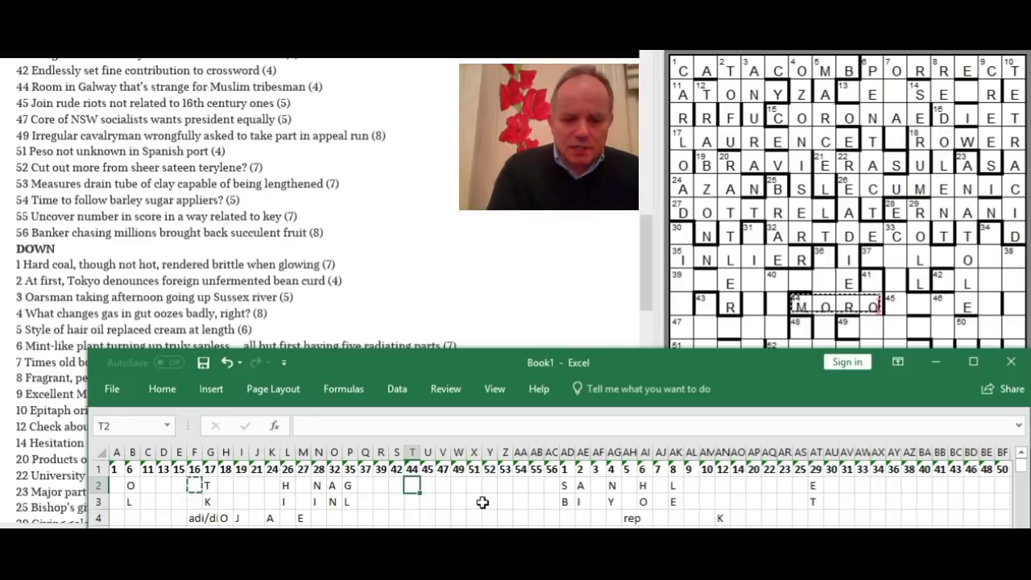
pyautogui.write('T')
pyautogui.press('Return')
pyautogui.write('K')
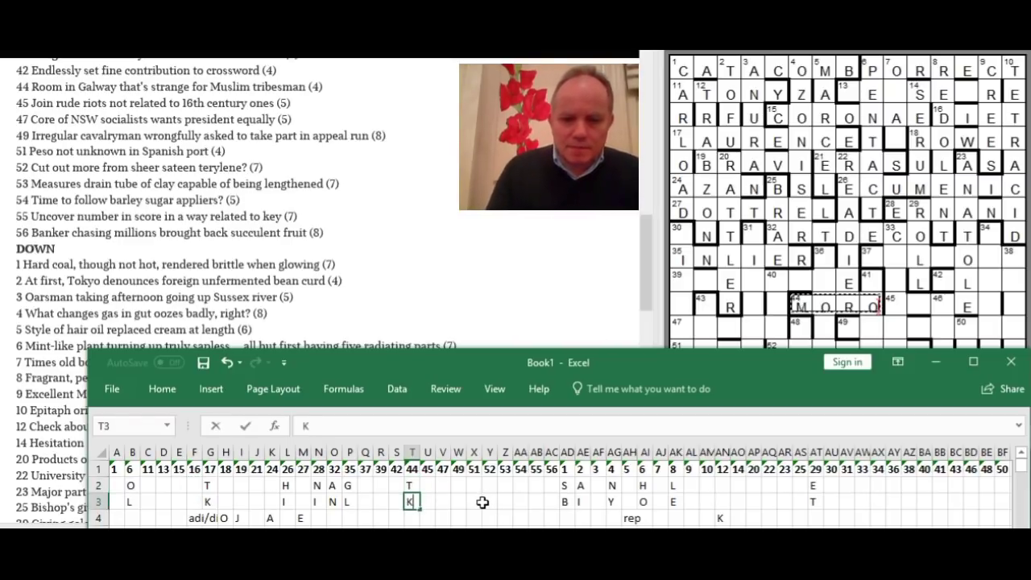
pyautogui.hotkey('ctrl', 'Return')
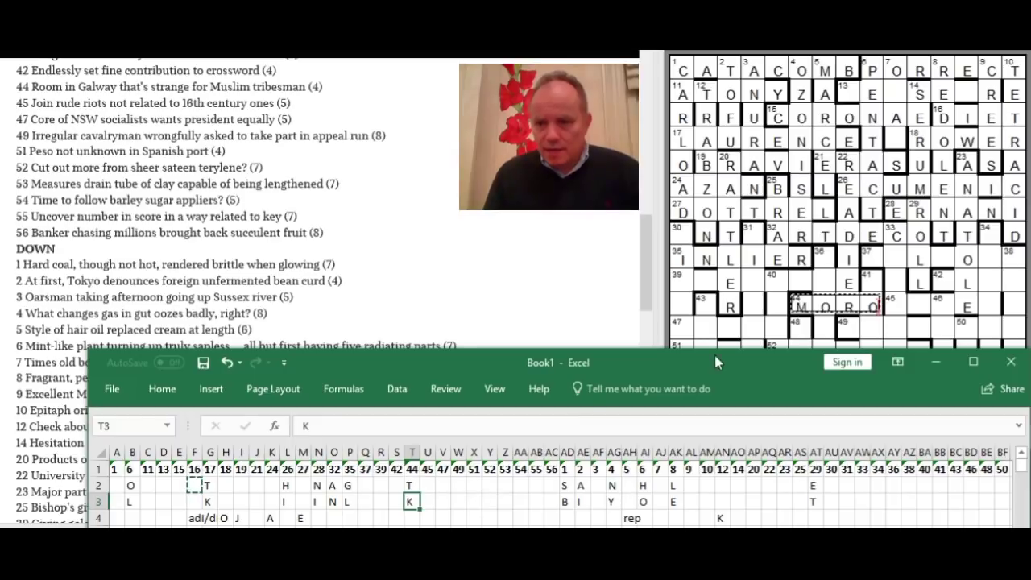
pyautogui.click(896, 303)
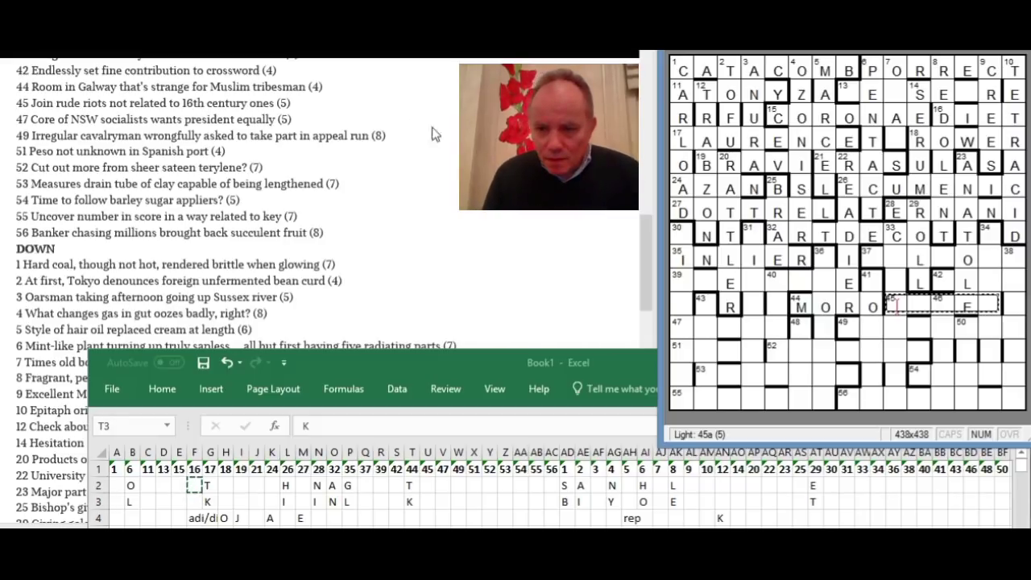
# Bring the crossword grid to the front with the 36 down light selected.
pyautogui.click(828, 262)
# Enter CLOSELY into the 36 down light of the grid.
pyautogui.moveTo(646, 254); pyautogui.dragTo(646, 295)
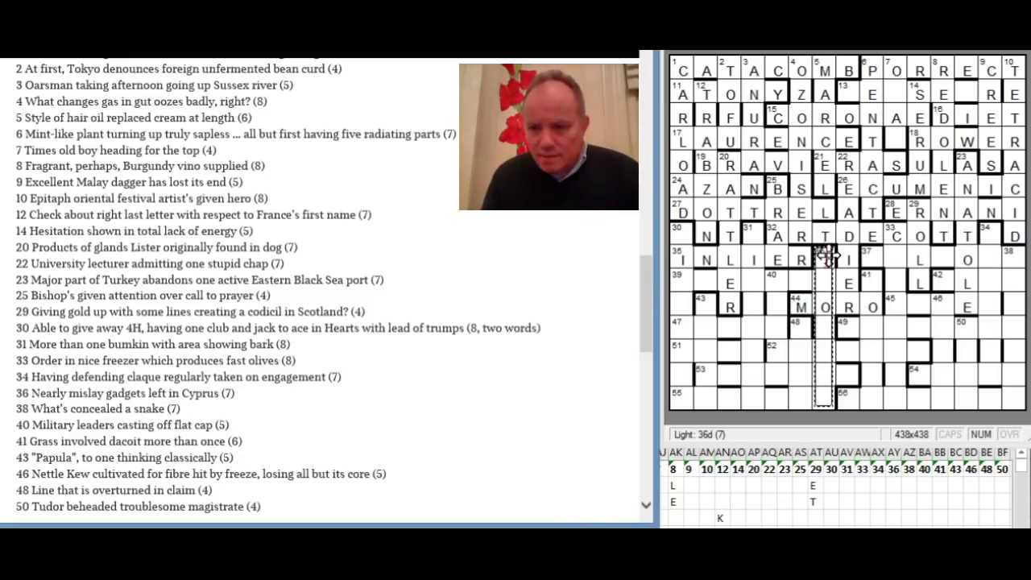
pyautogui.click(823, 257)
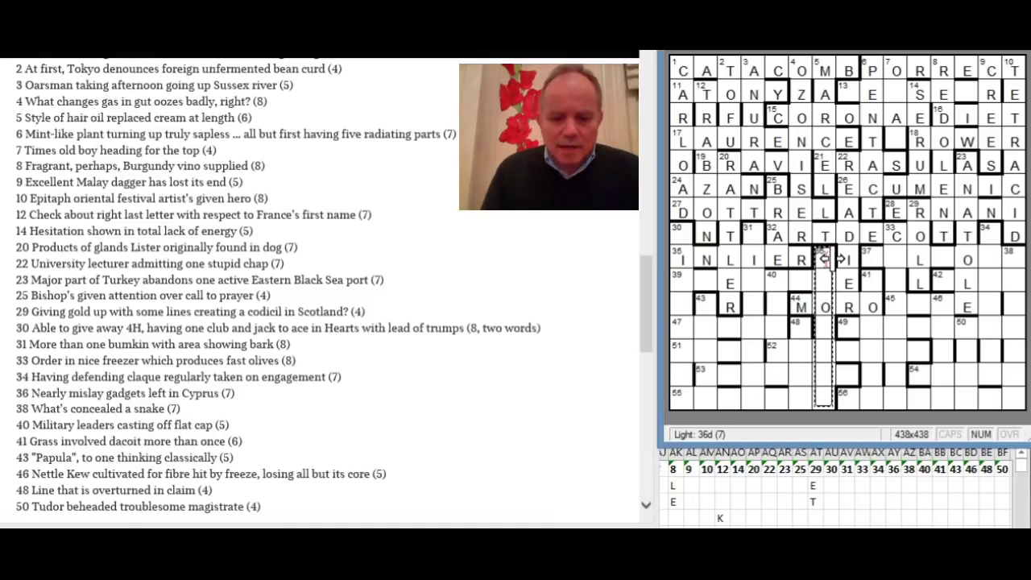
pyautogui.write('closely')
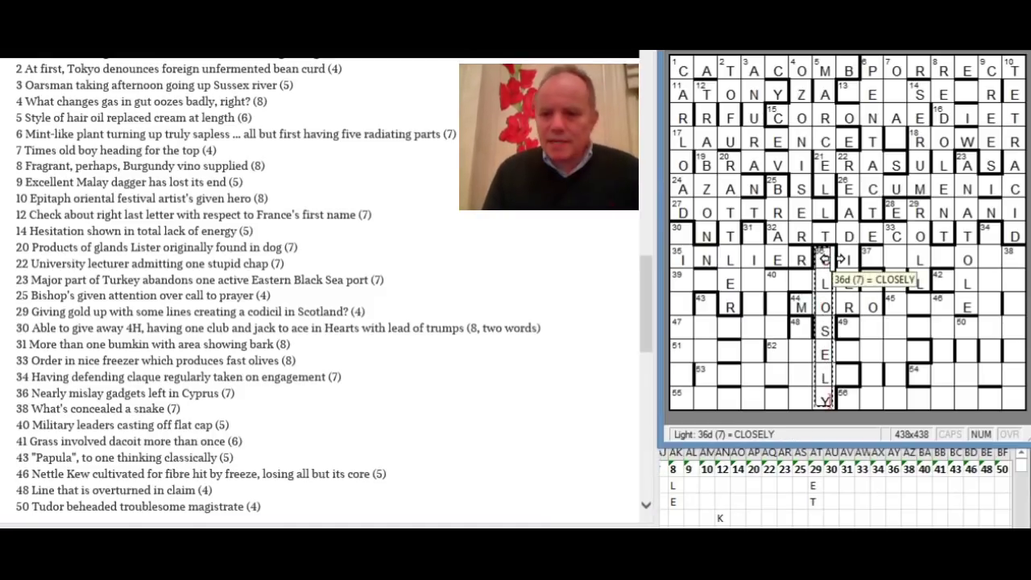
# Log T in AY2 and C in AY3 under clue 36 in the tracking sheet.
pyautogui.click(860, 514)
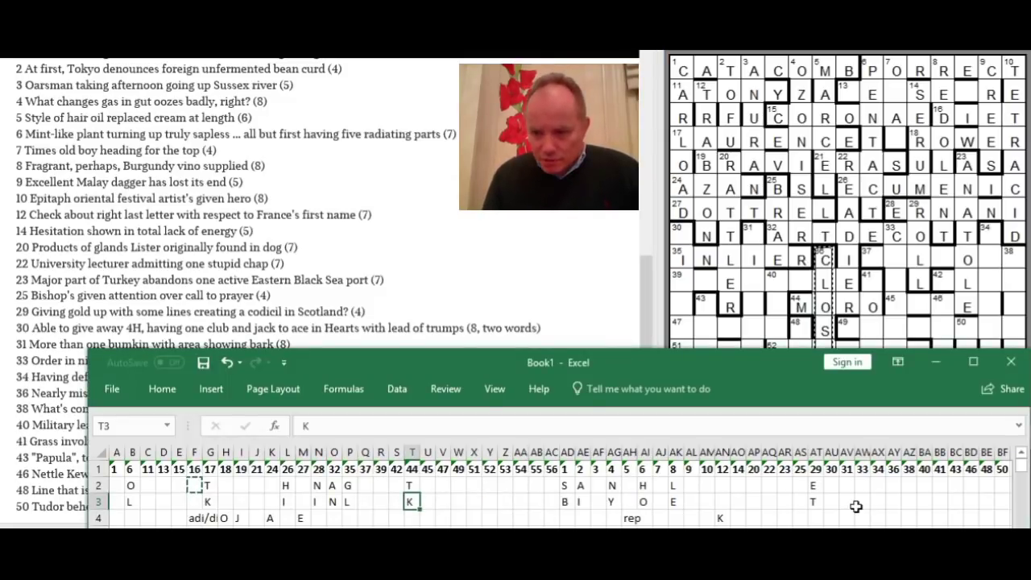
pyautogui.click(891, 484)
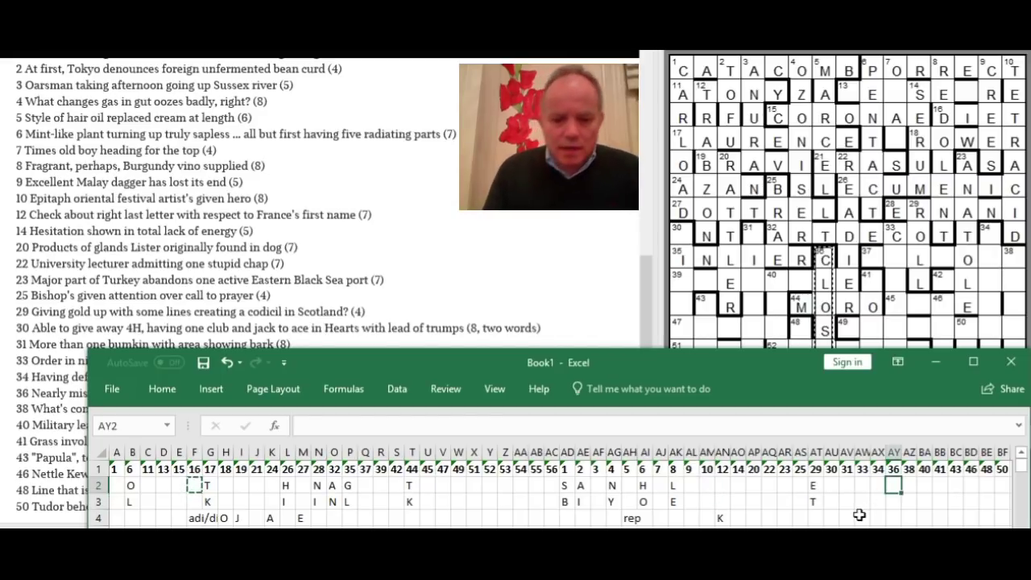
pyautogui.write('T')
pyautogui.press('Return')
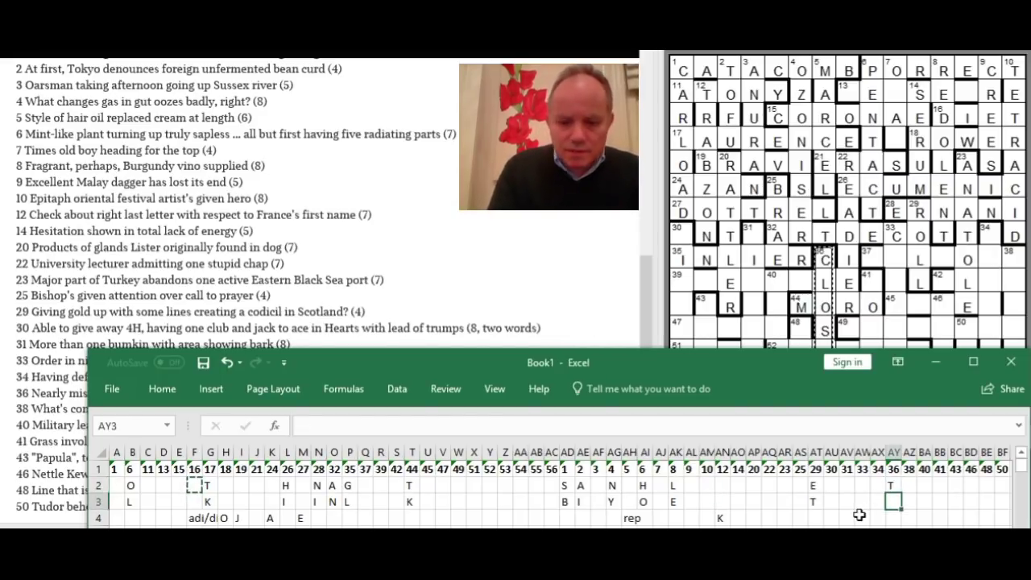
pyautogui.write('C')
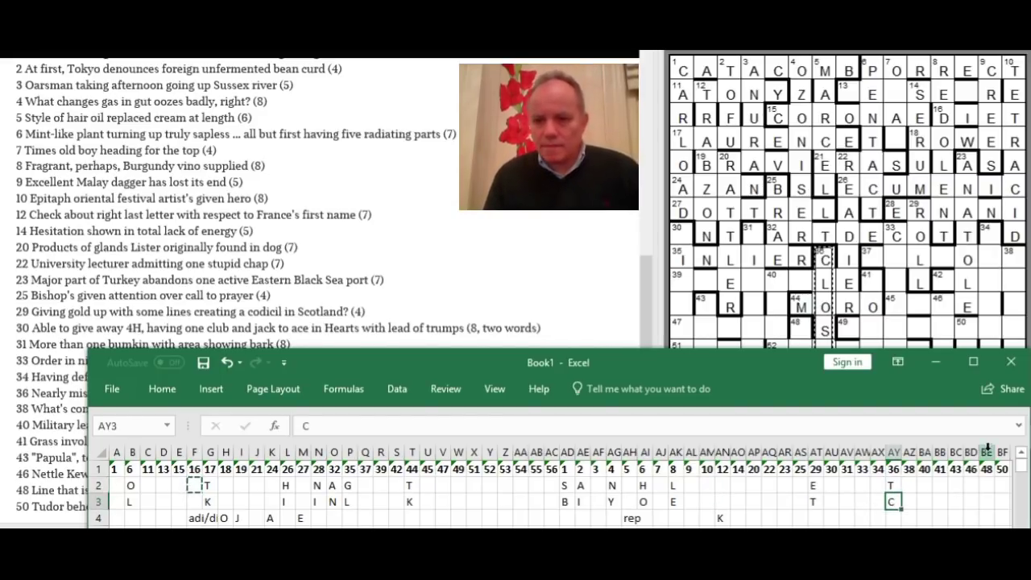
# Type CHENILLE into the eight-letter 39 across light, then bring the Excel tally forward.
pyautogui.click(681, 286)
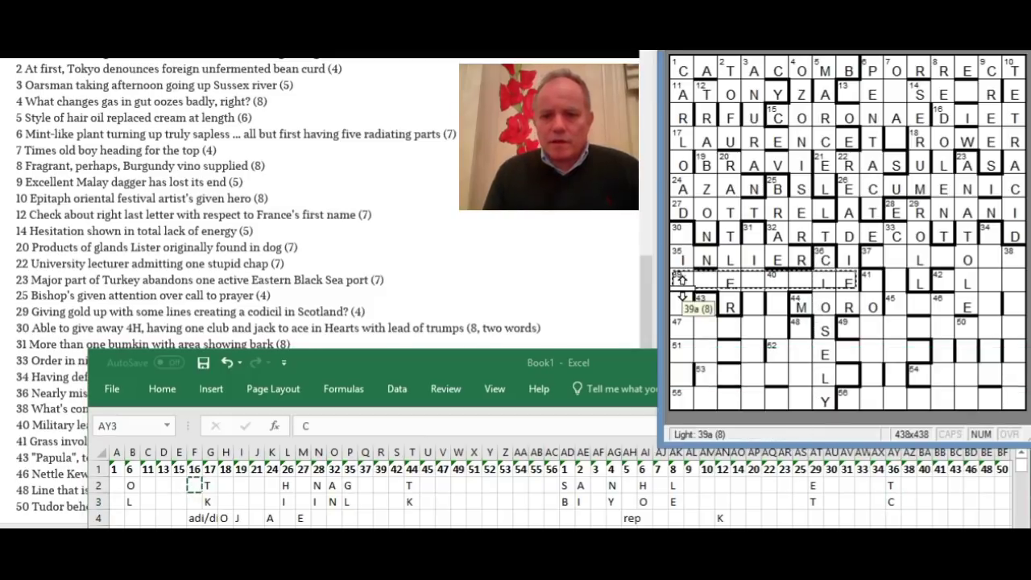
pyautogui.moveTo(644, 282); pyautogui.dragTo(644, 237)
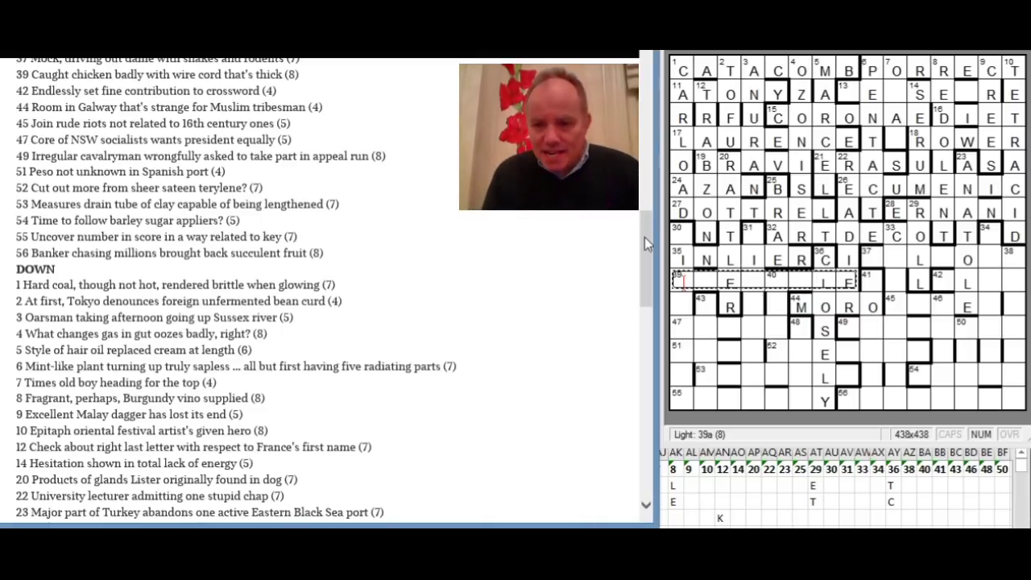
pyautogui.moveTo(683, 278); pyautogui.dragTo(683, 279)
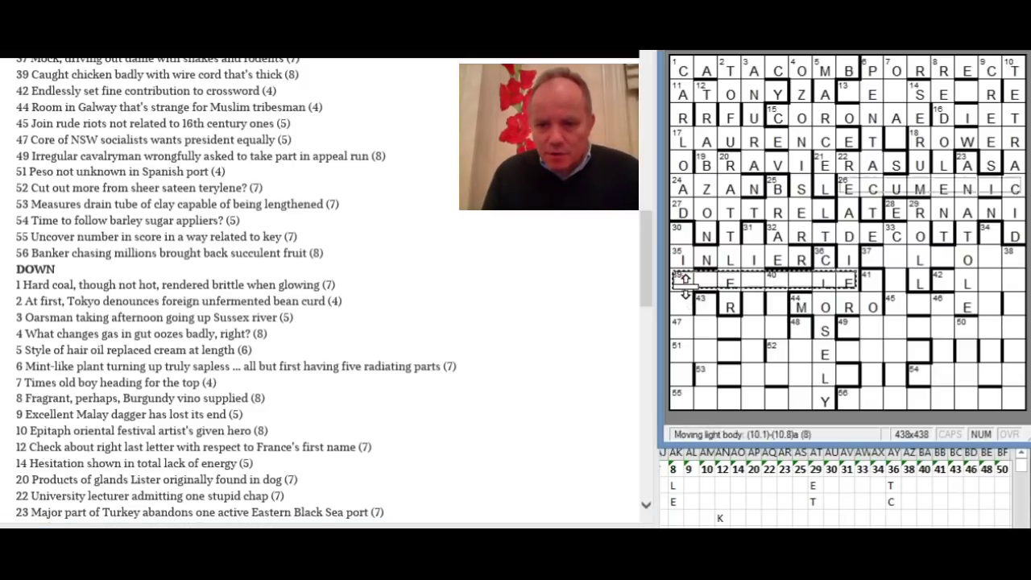
pyautogui.click(684, 279)
pyautogui.write('chenille')
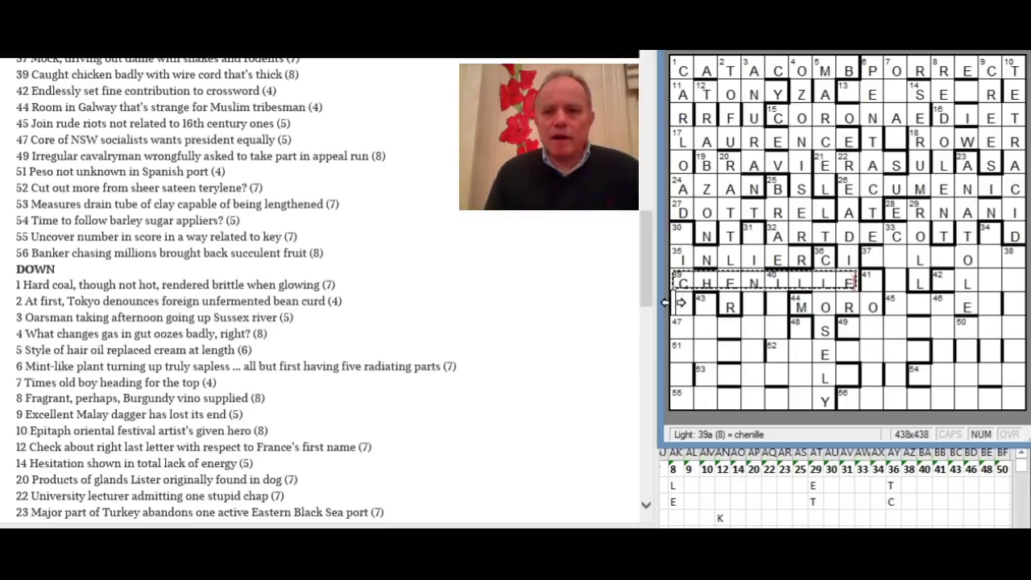
pyautogui.click(721, 483)
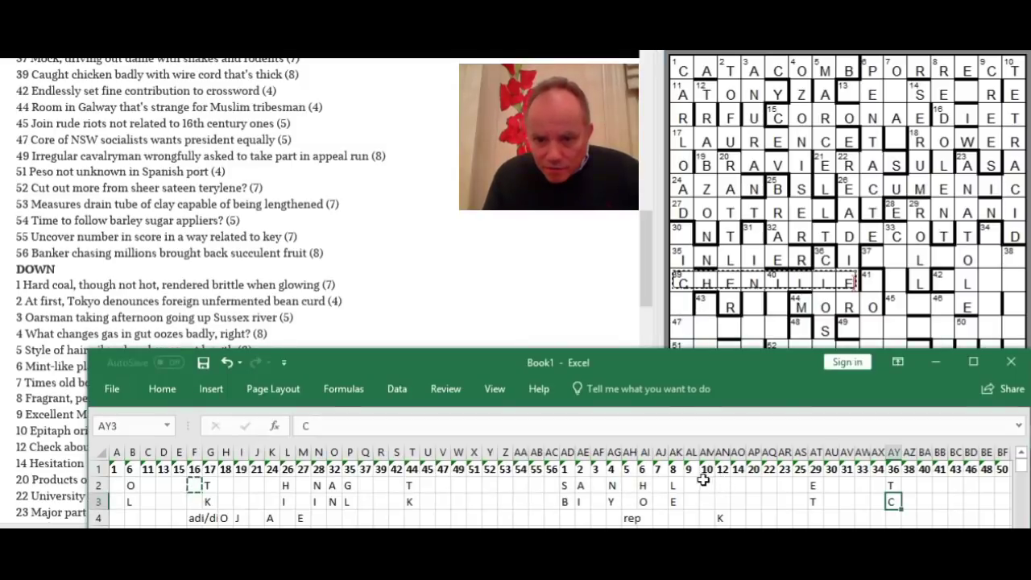
# Enter L in R2 and I in R3 under clue 39, then return to the grid.
pyautogui.click(381, 485)
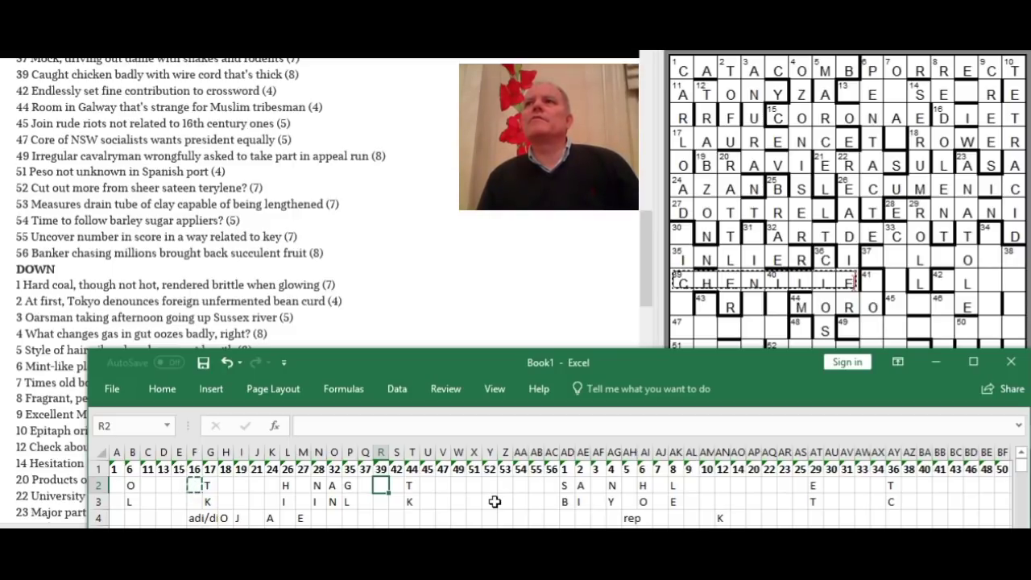
pyautogui.write('L')
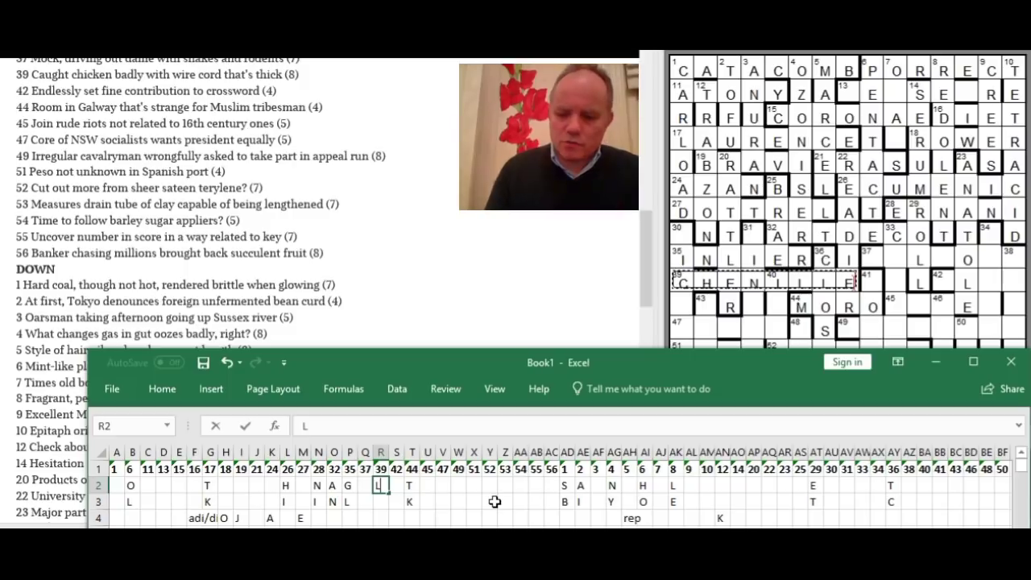
pyautogui.press('Return')
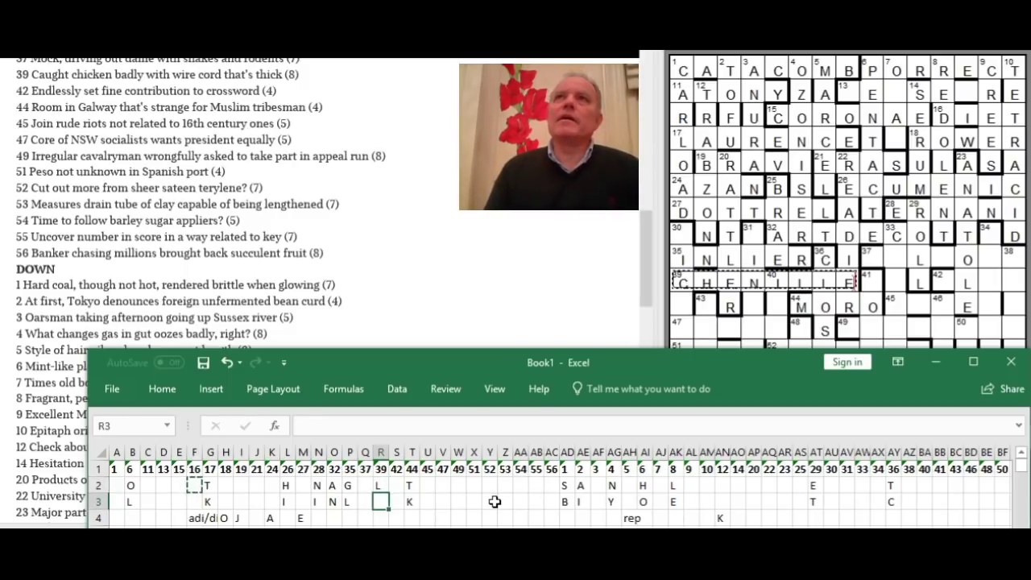
pyautogui.write('I')
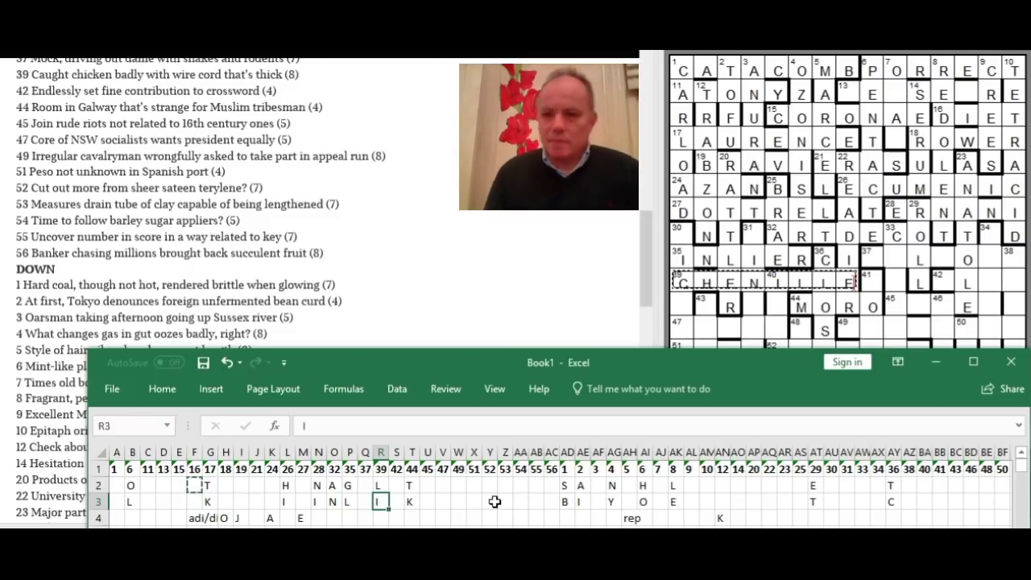
pyautogui.click(683, 237)
pyautogui.click(648, 242)
pyautogui.moveTo(648, 242); pyautogui.dragTo(642, 289)
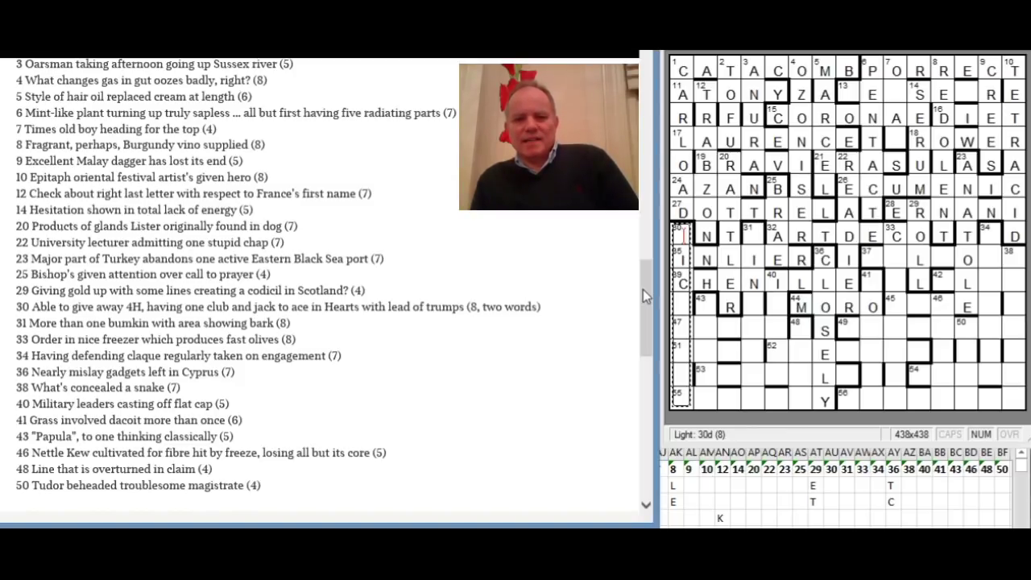
pyautogui.click(755, 234)
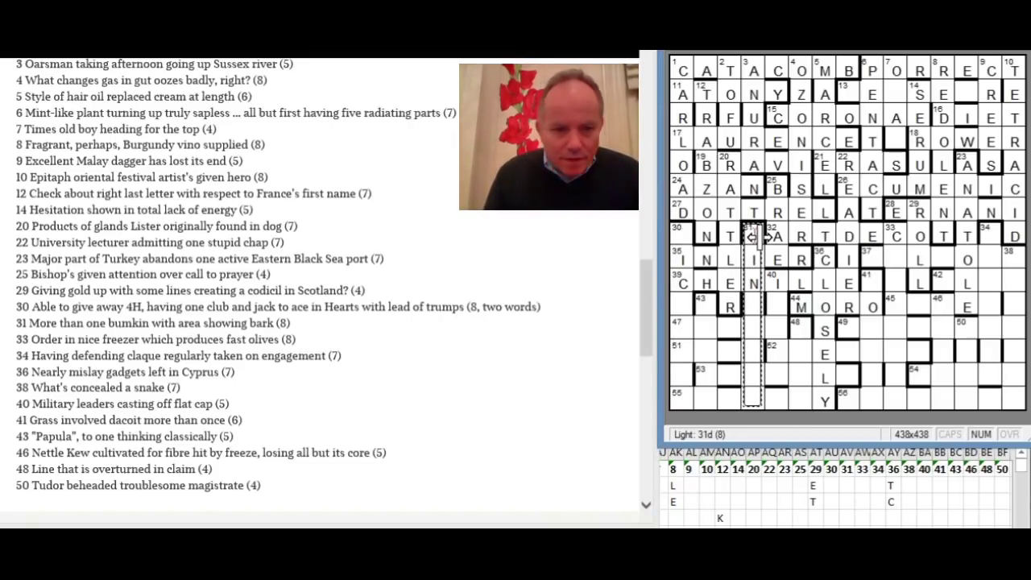
pyautogui.click(776, 304)
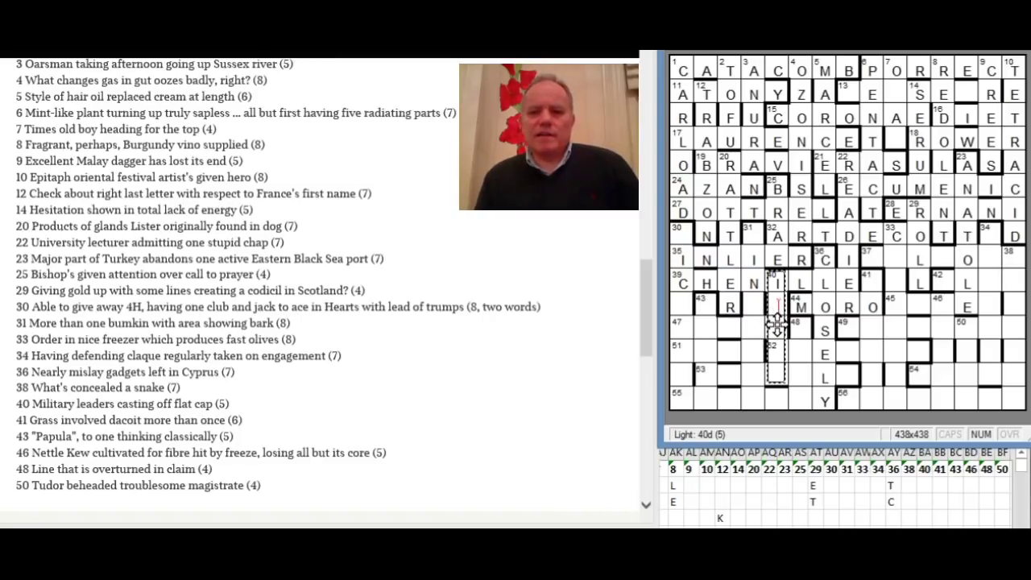
pyautogui.click(873, 280)
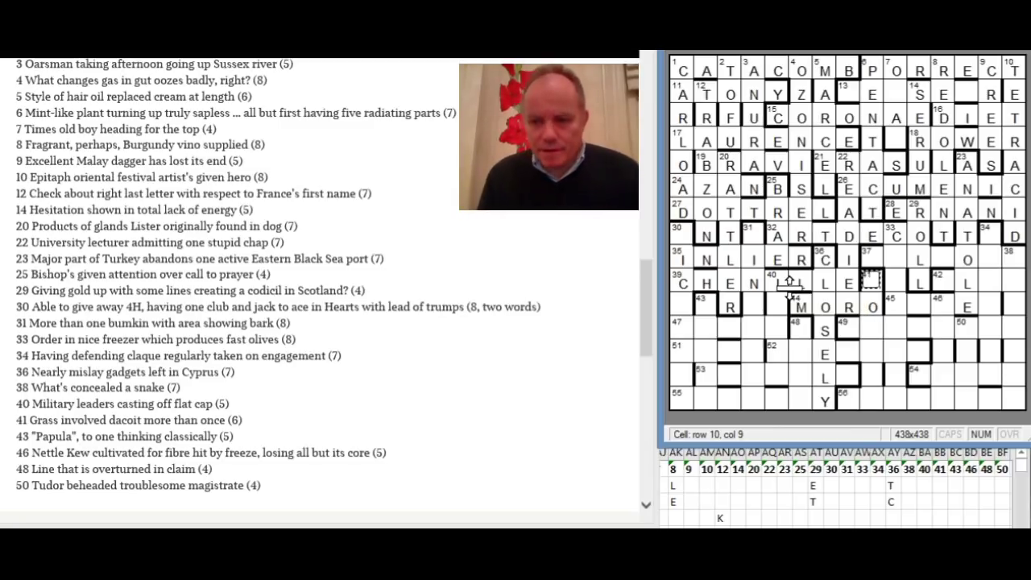
pyautogui.click(873, 281)
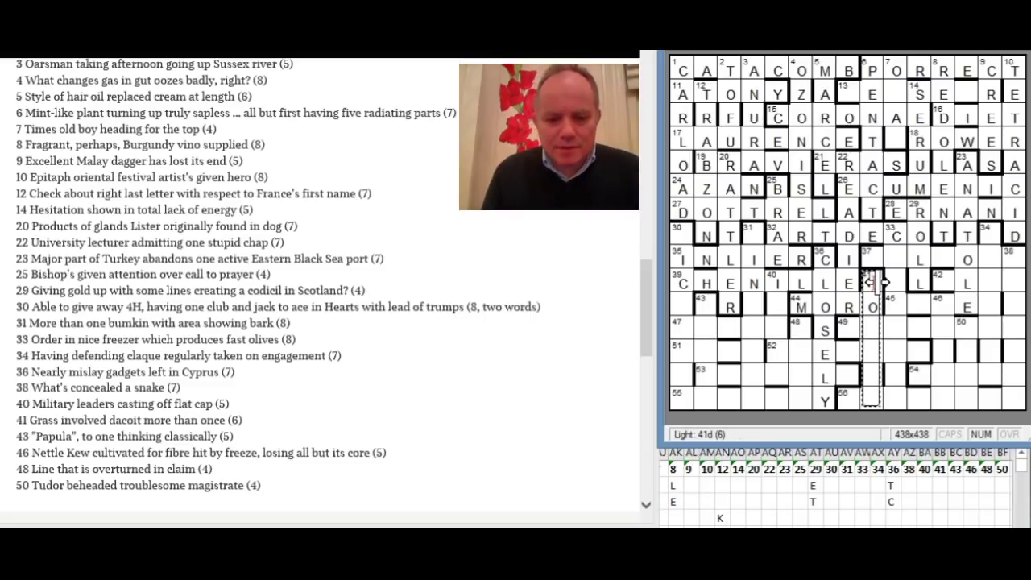
# Type TOITOI into 41 down, then enter B in BB3 and W in BB2 under clue 41.
pyautogui.write('toitoi')
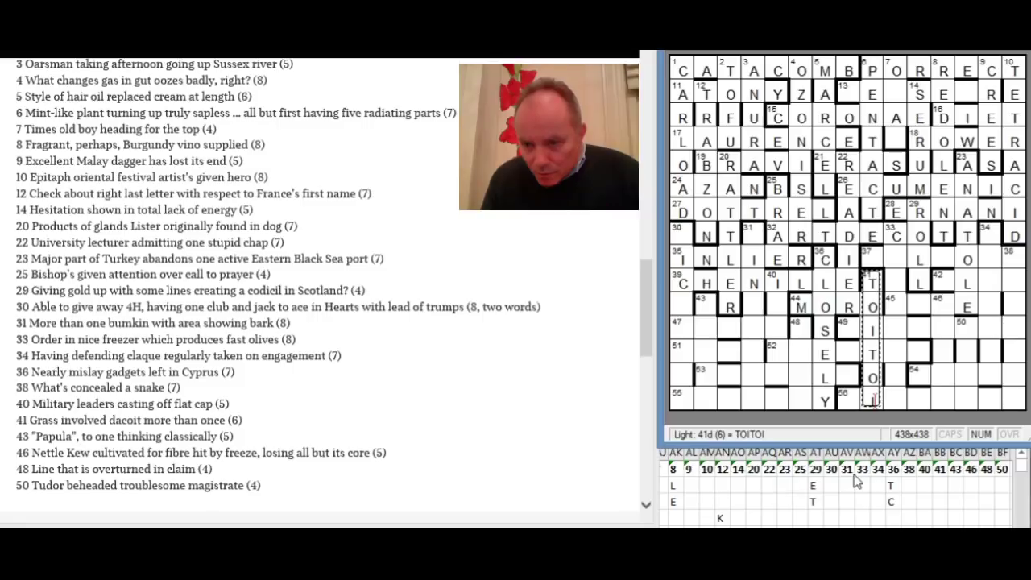
pyautogui.click(940, 484)
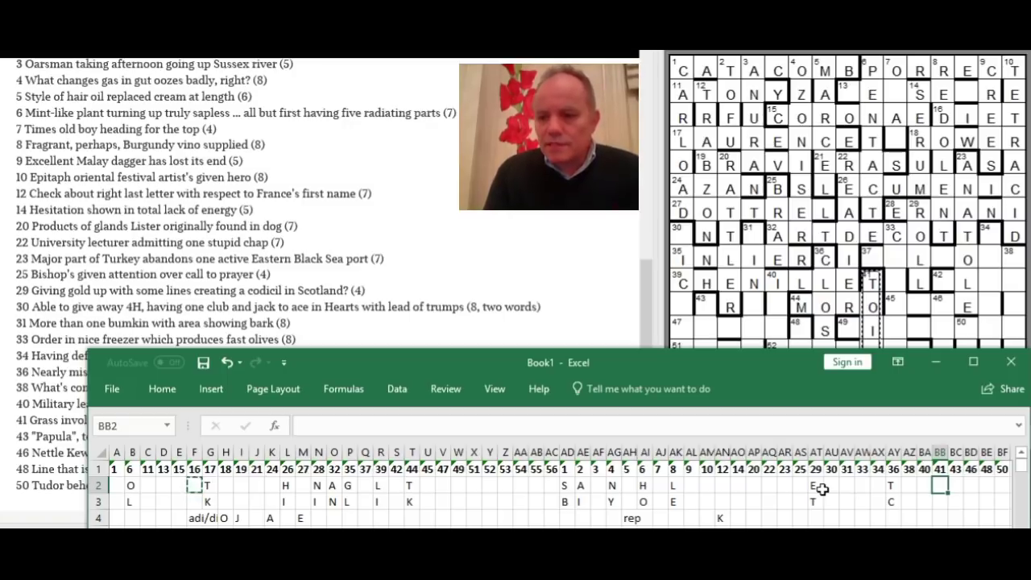
pyautogui.write('B')
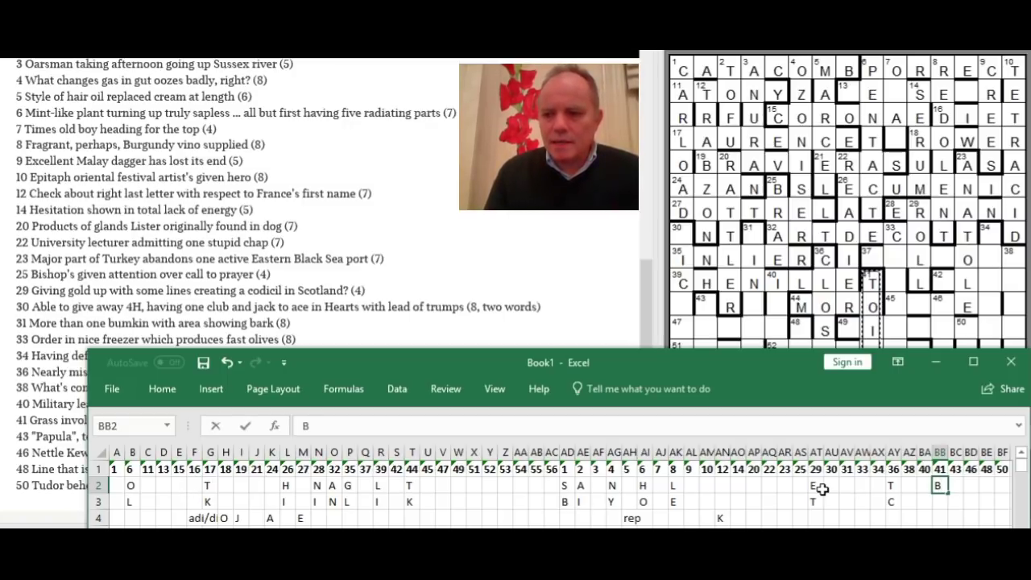
pyautogui.press('Return')
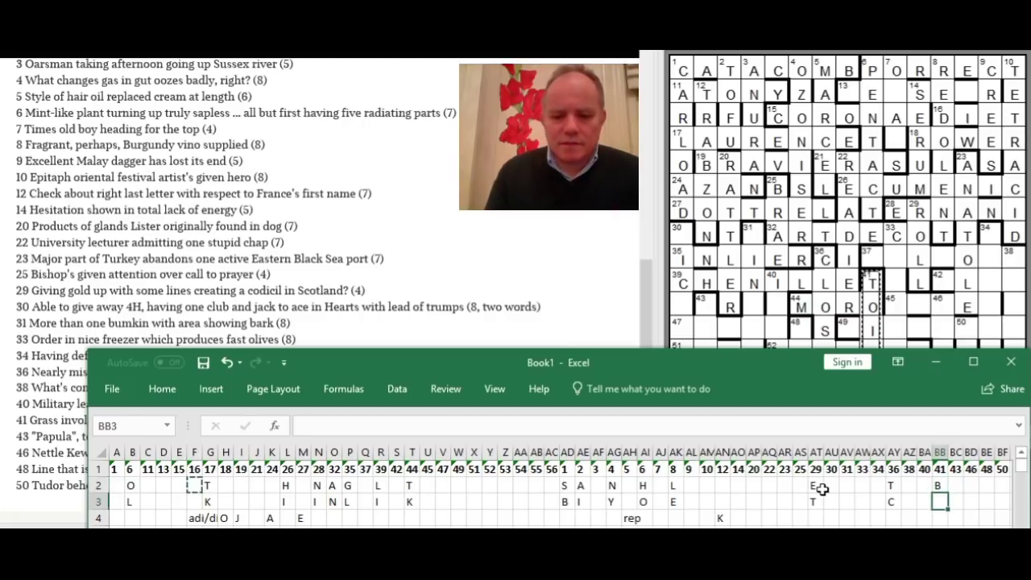
pyautogui.write('B')
pyautogui.press('Up')
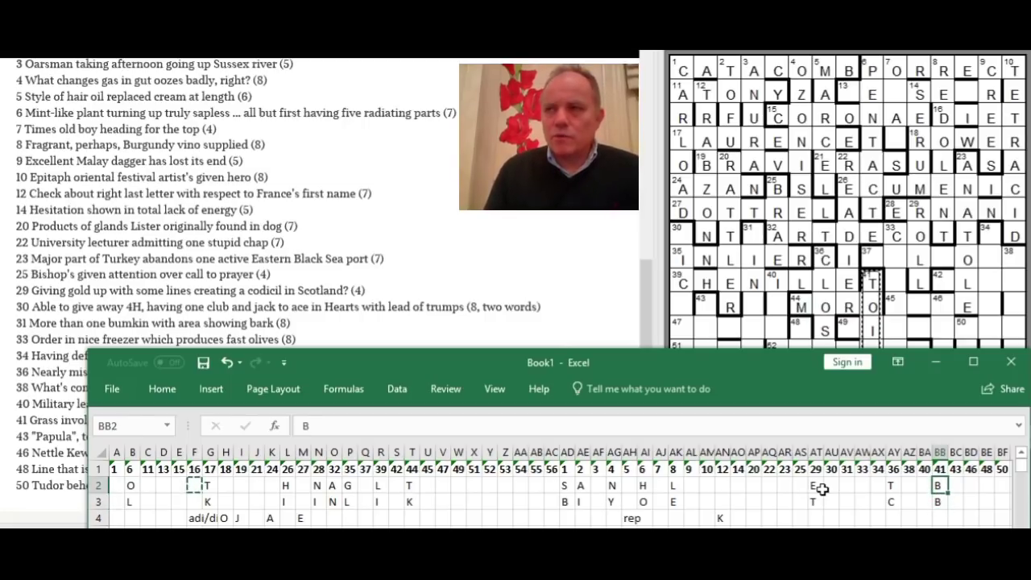
pyautogui.write('W')
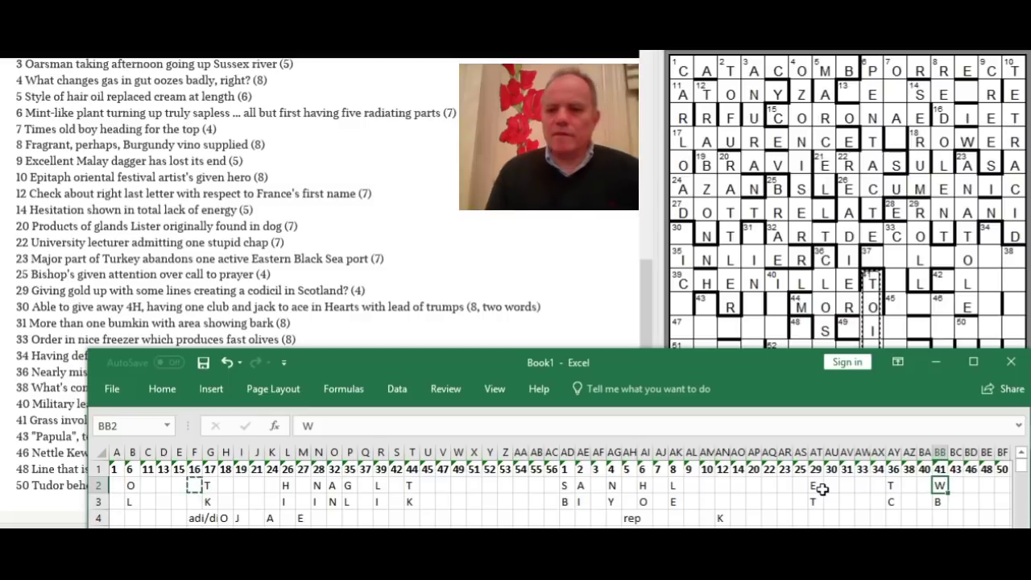
# Enter REENTER into the 52 across light of the grid.
pyautogui.click(830, 352)
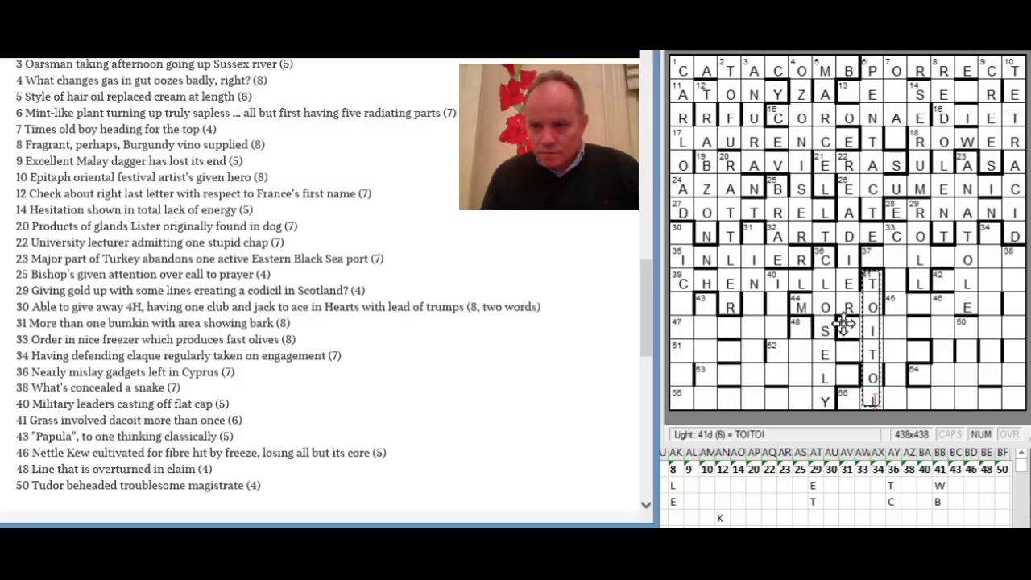
pyautogui.click(776, 350)
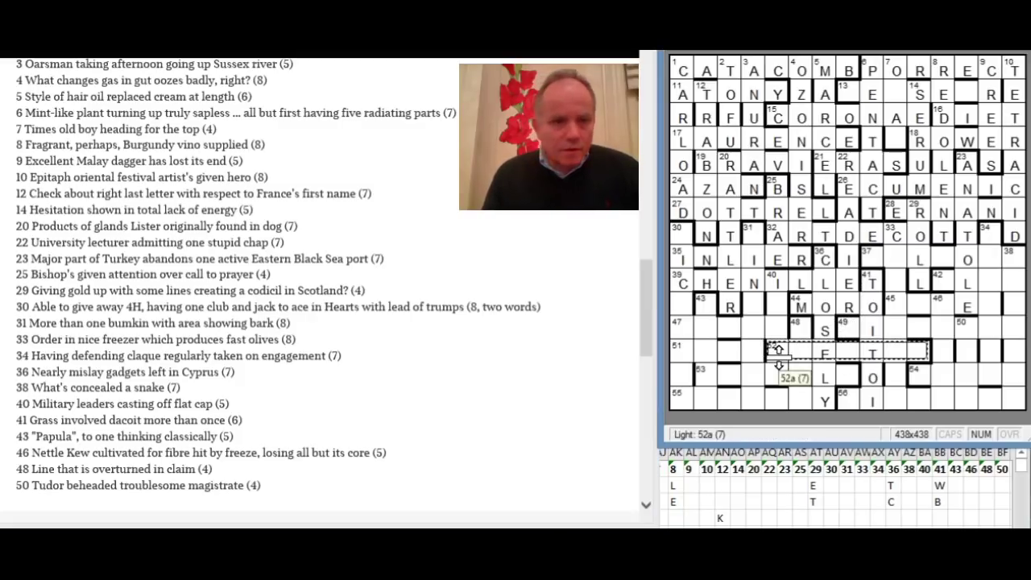
pyautogui.moveTo(642, 336); pyautogui.dragTo(644, 310)
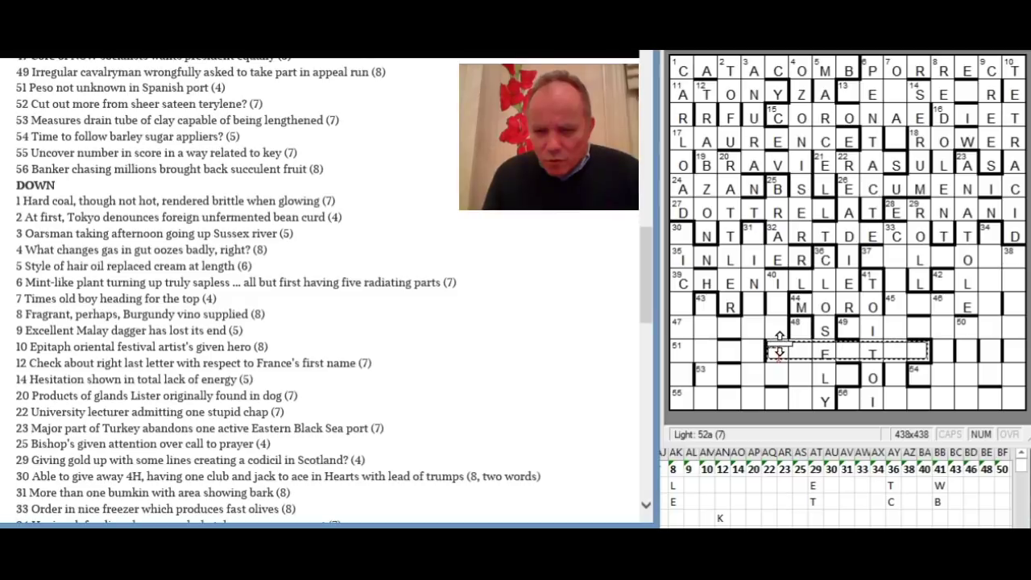
pyautogui.write('REENTER')
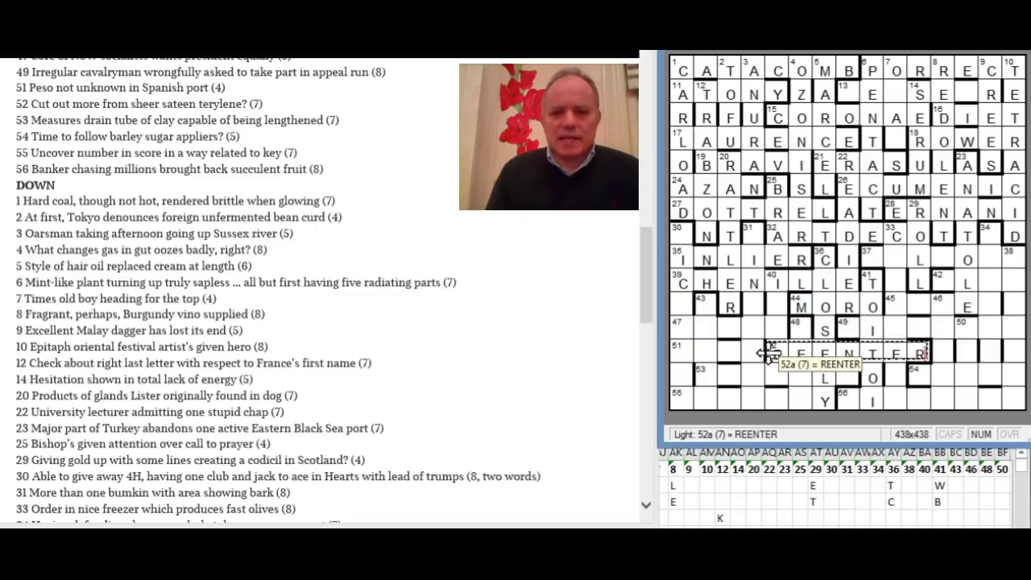
# Record H in Y2 and S in Y3 under clue 52, then switch back to the grid.
pyautogui.hotkey('alt', 'Tab')
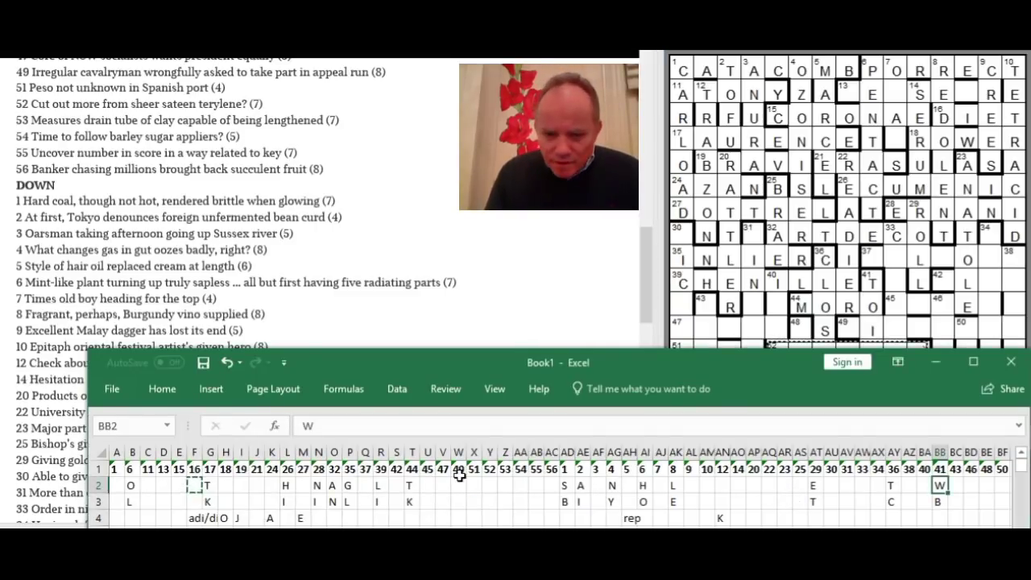
pyautogui.click(494, 485)
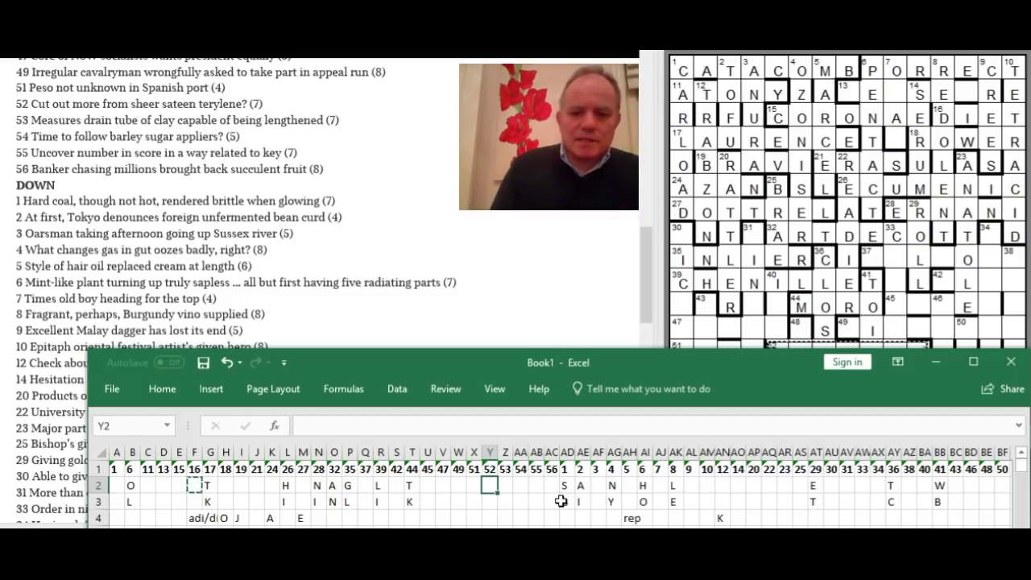
pyautogui.write('H')
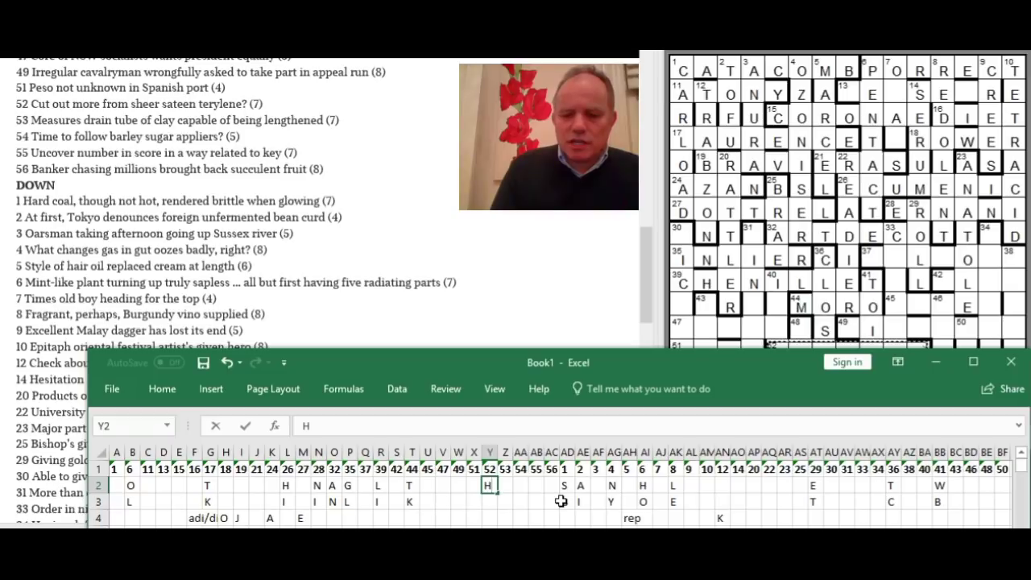
pyautogui.press('Return')
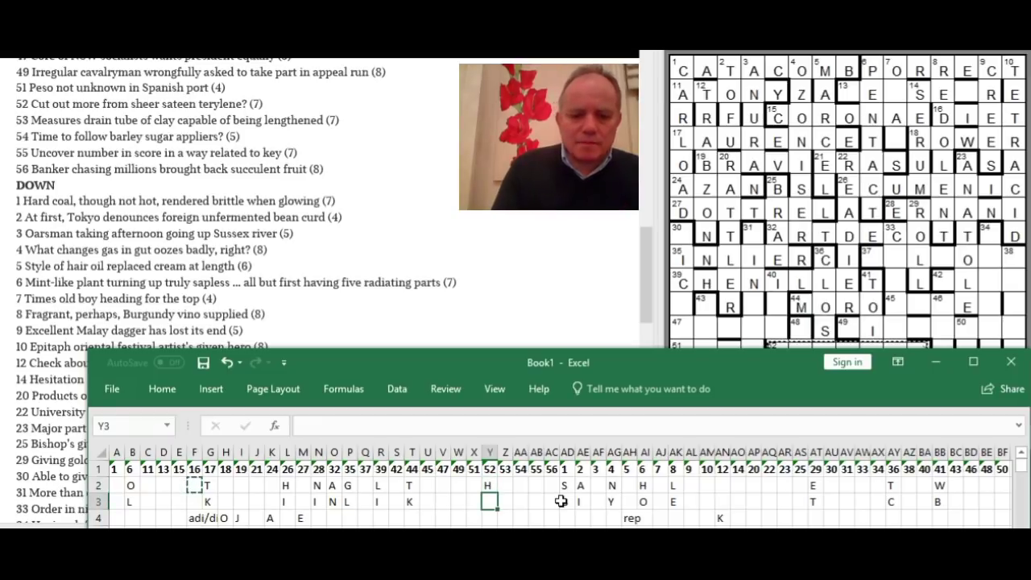
pyautogui.write('S')
pyautogui.hotkey('ctrl', 'Return')
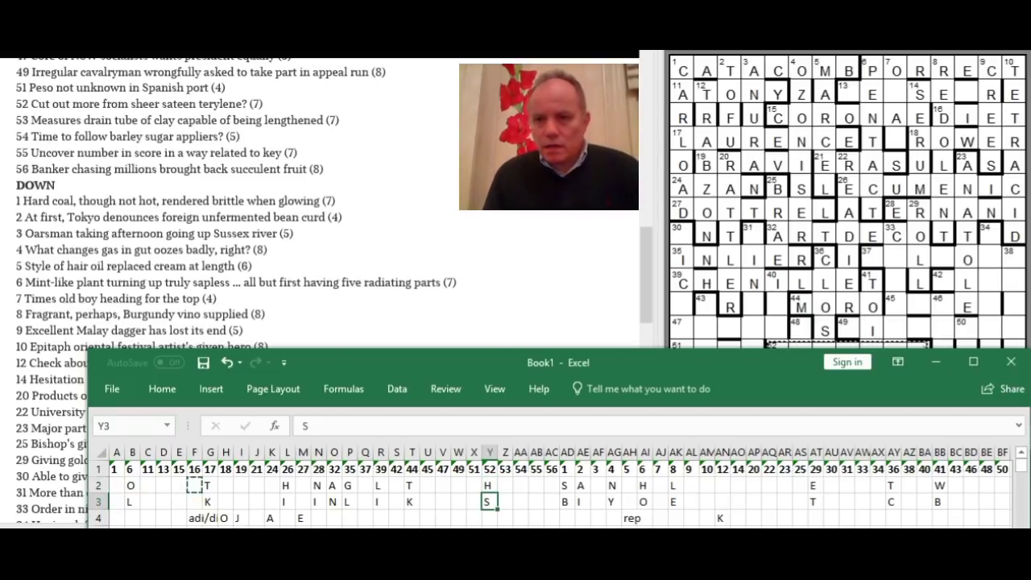
pyautogui.hotkey('alt', 'Tab')
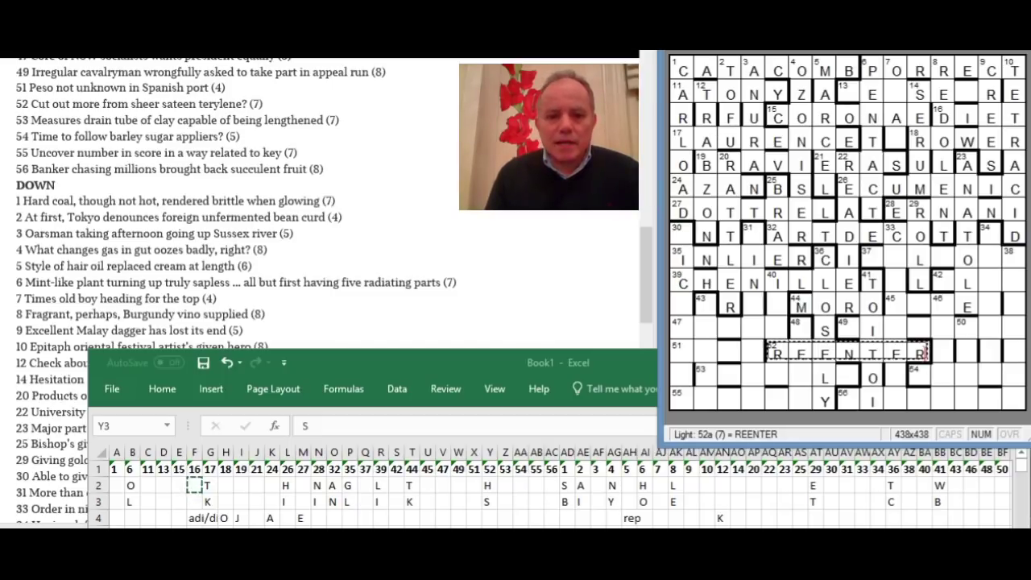
# Type CERS into the 40 down light so it reads ICERS.
pyautogui.click(656, 67)
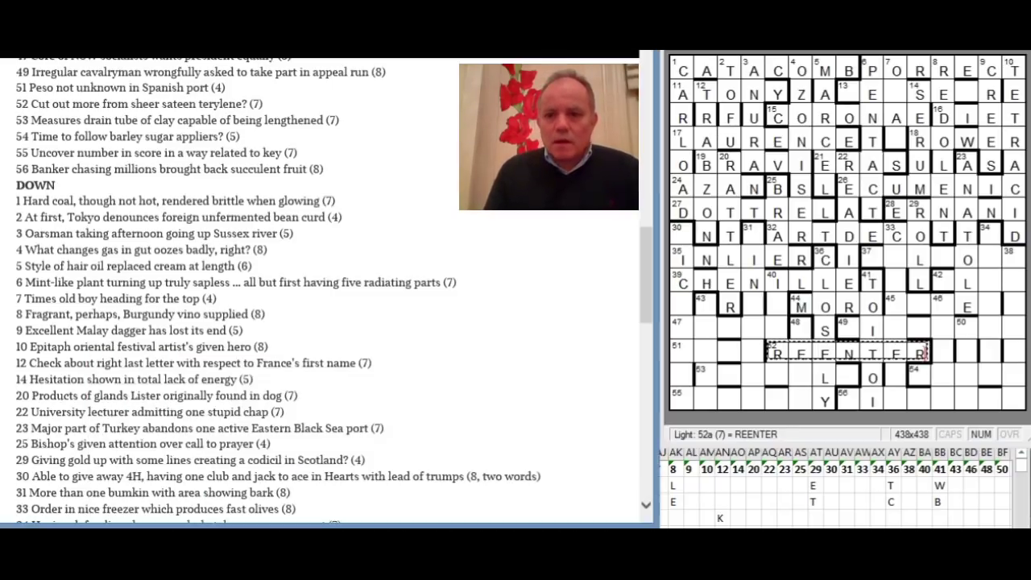
pyautogui.click(781, 308)
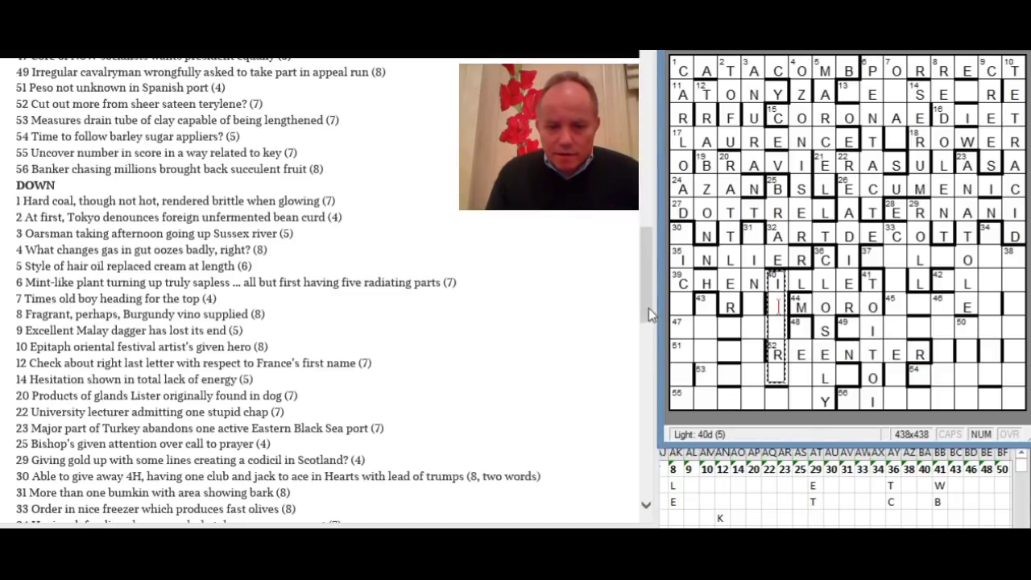
pyautogui.moveTo(648, 308); pyautogui.dragTo(651, 339)
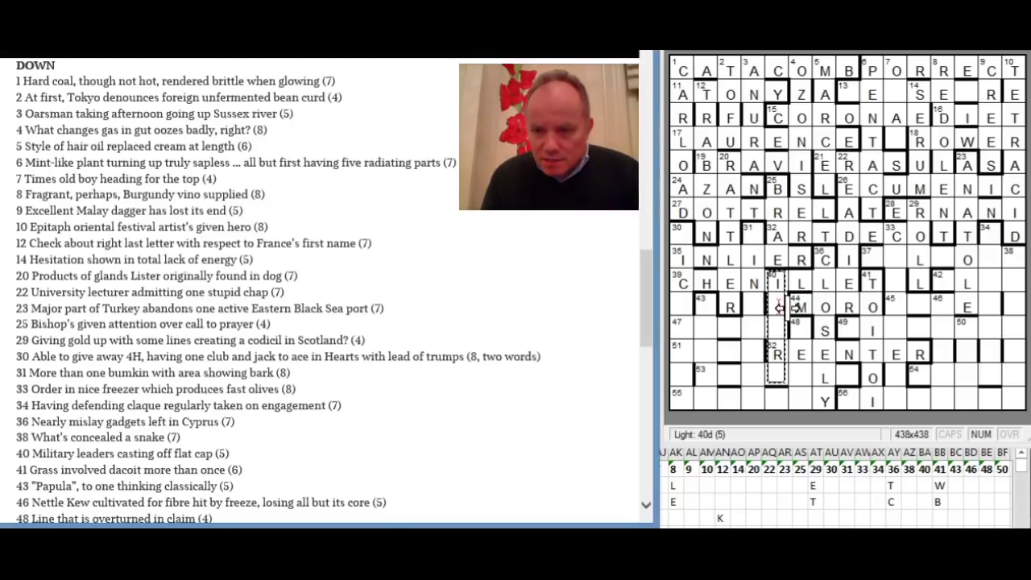
pyautogui.click(785, 307)
pyautogui.write('cers')
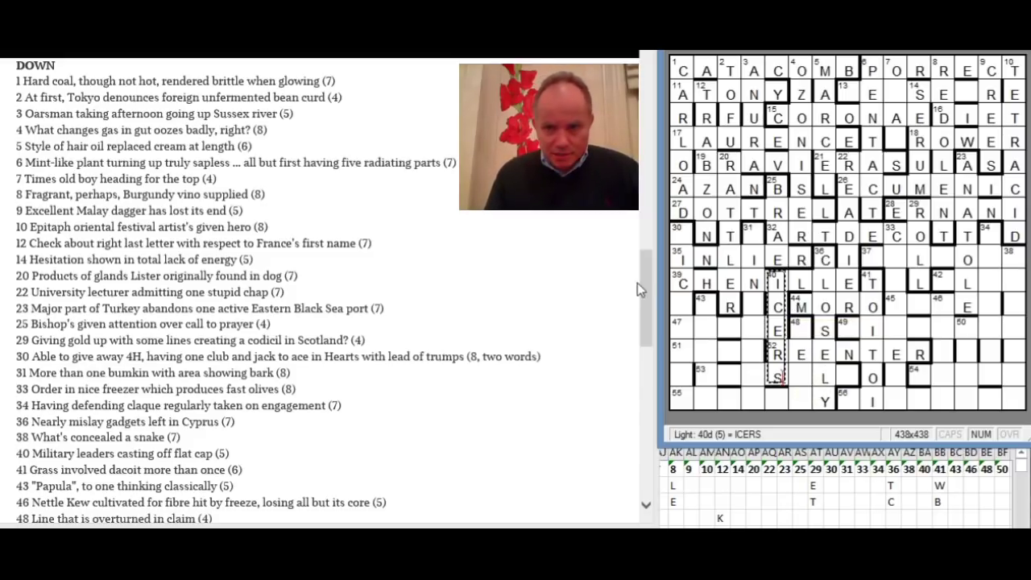
pyautogui.moveTo(642, 299); pyautogui.dragTo(643, 280)
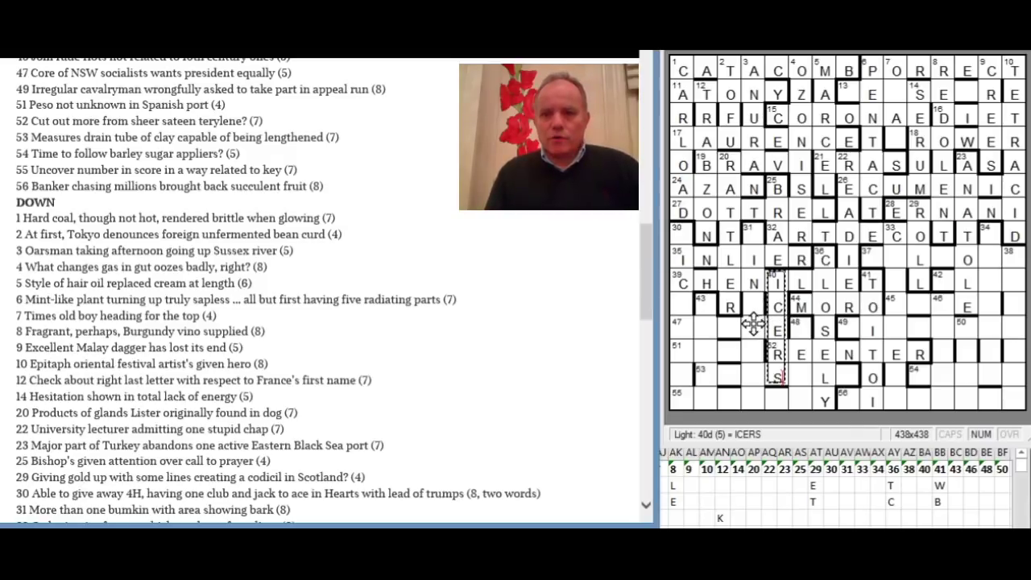
pyautogui.click(679, 330)
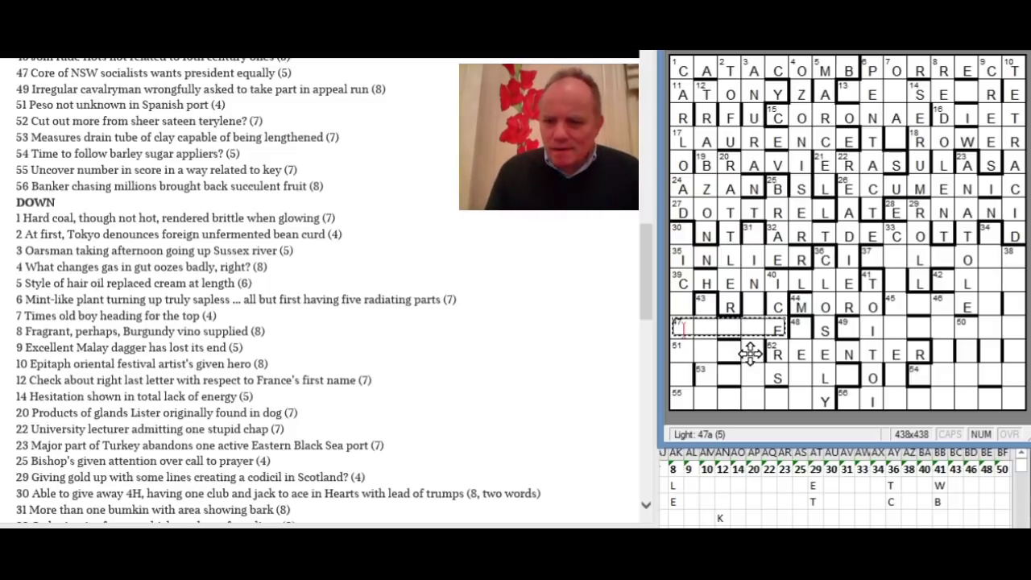
# Type TENSILE into the 53 across light below REENTER.
pyautogui.click(708, 377)
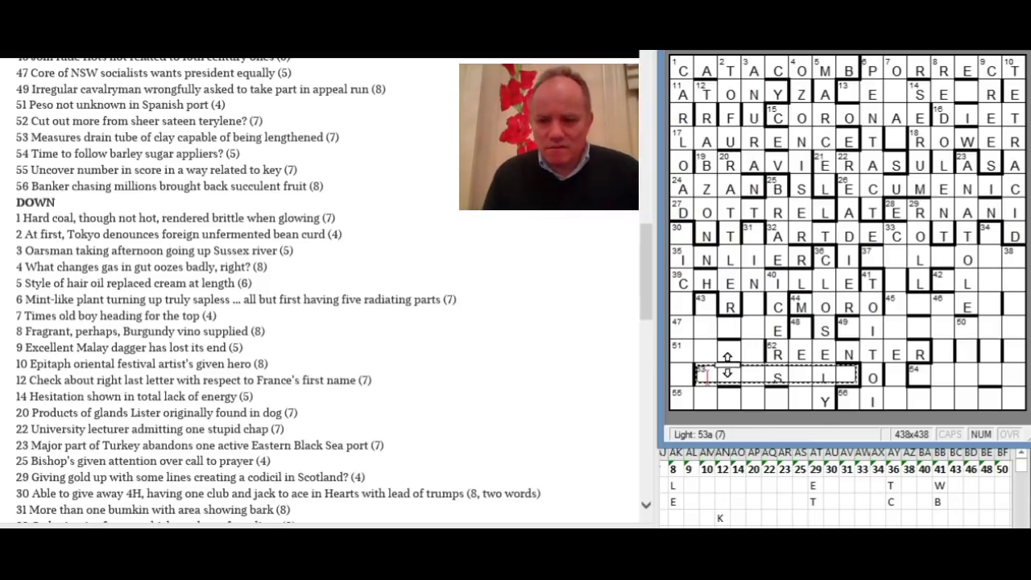
pyautogui.write('TE ')
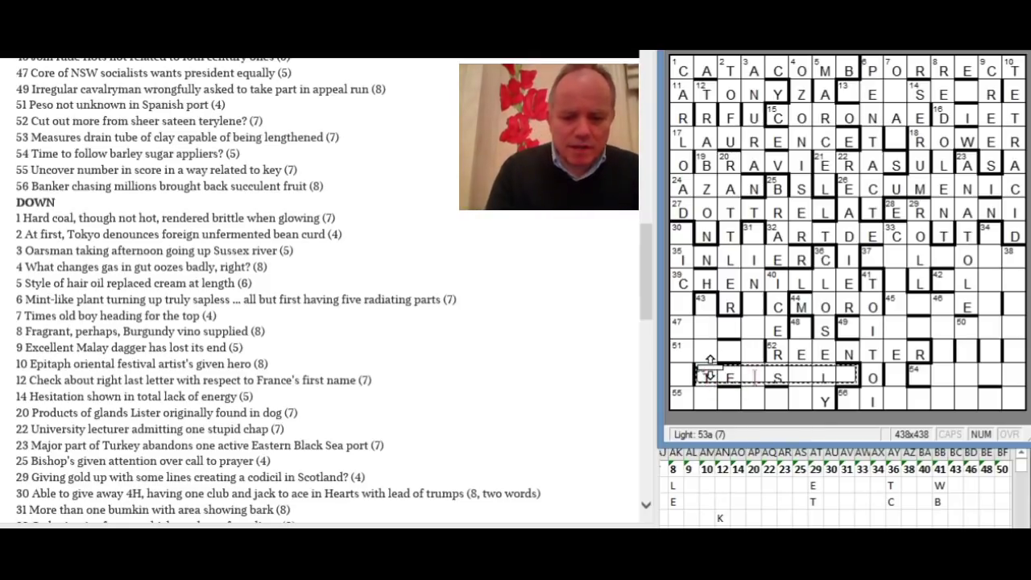
pyautogui.write('NSILE')
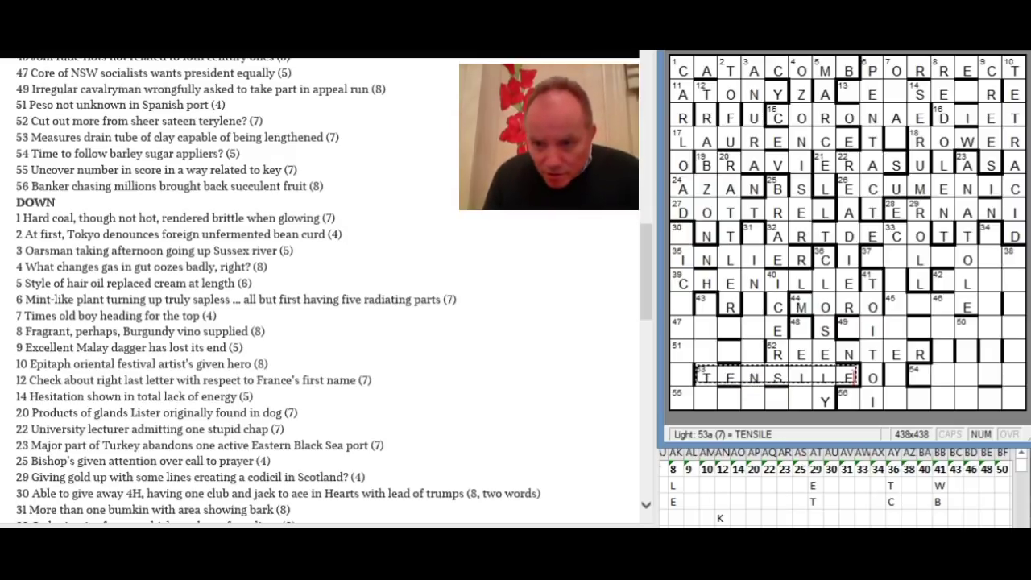
pyautogui.click(739, 507)
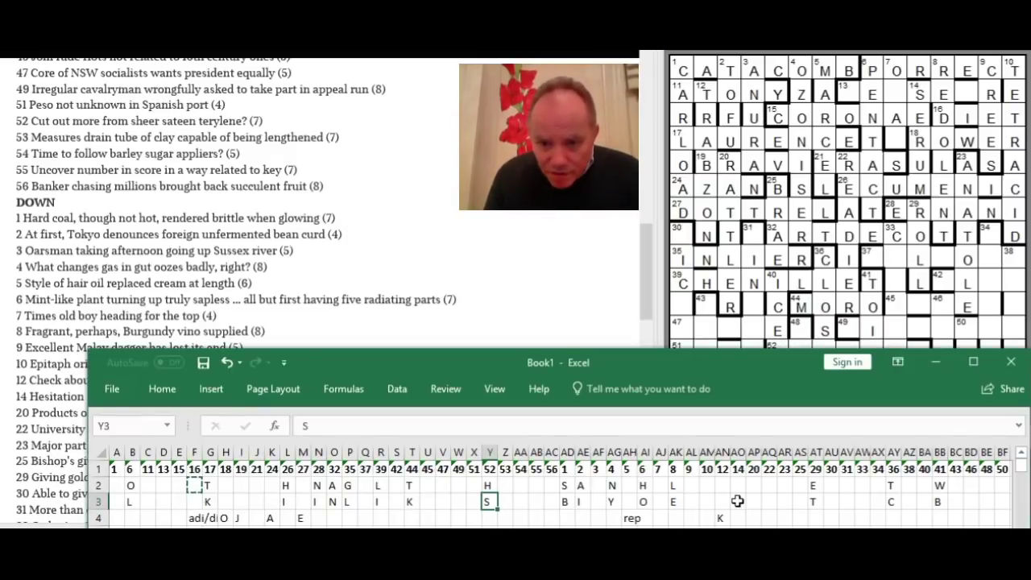
# Enter N in Z2 and I in Z3 under clue 53, then return to the grid.
pyautogui.click(505, 486)
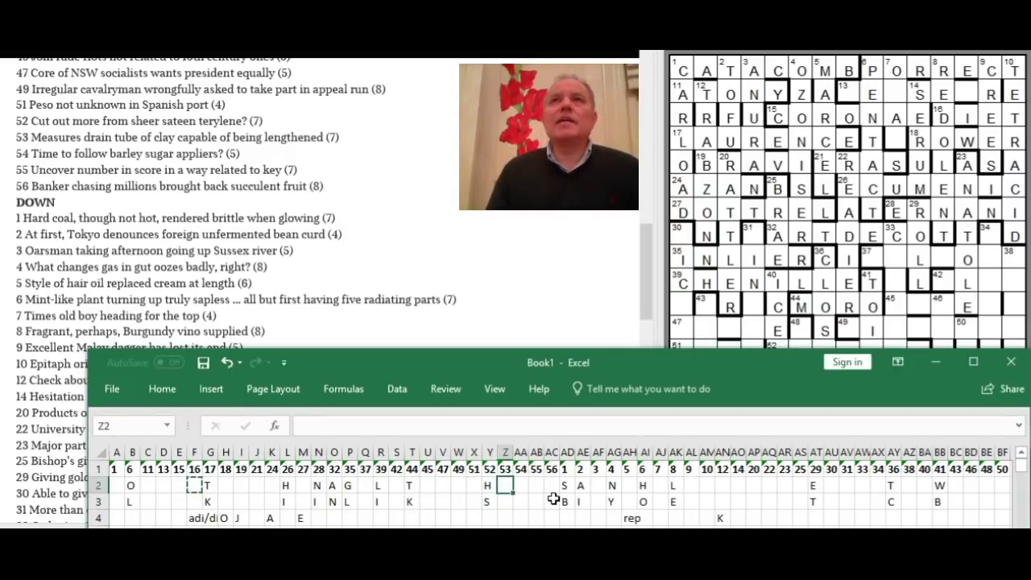
pyautogui.write('N')
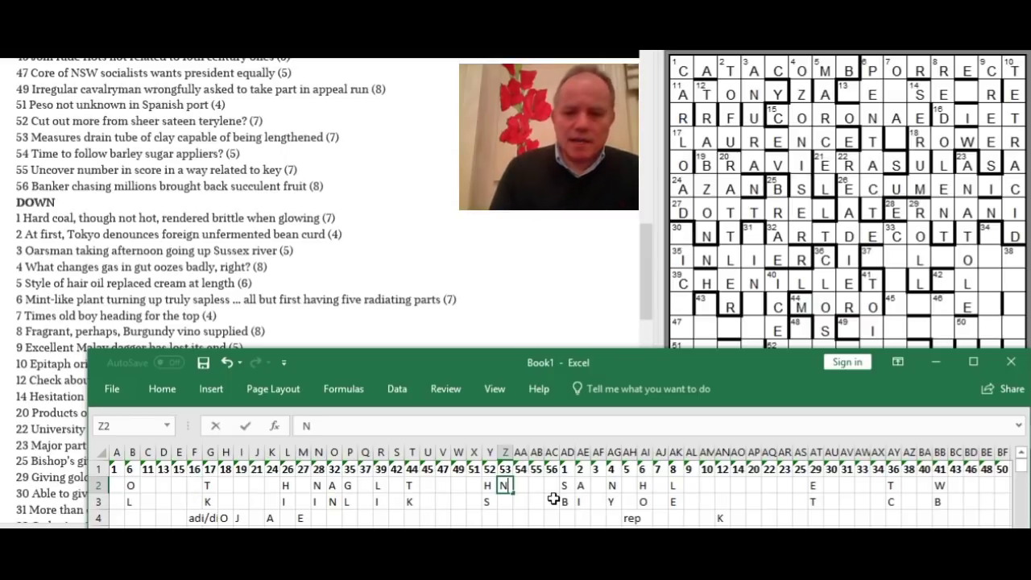
pyautogui.press('Return')
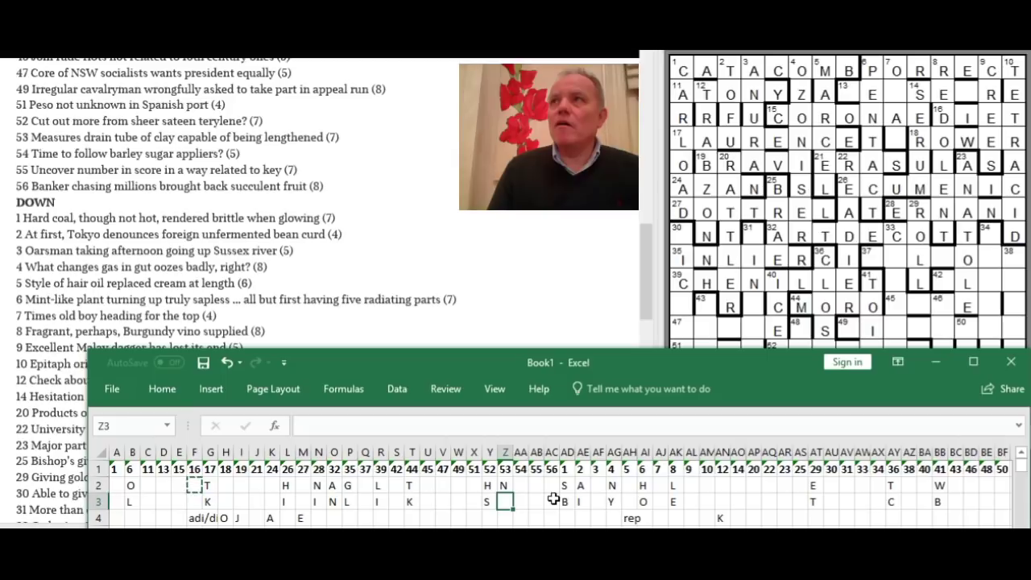
pyautogui.write('I')
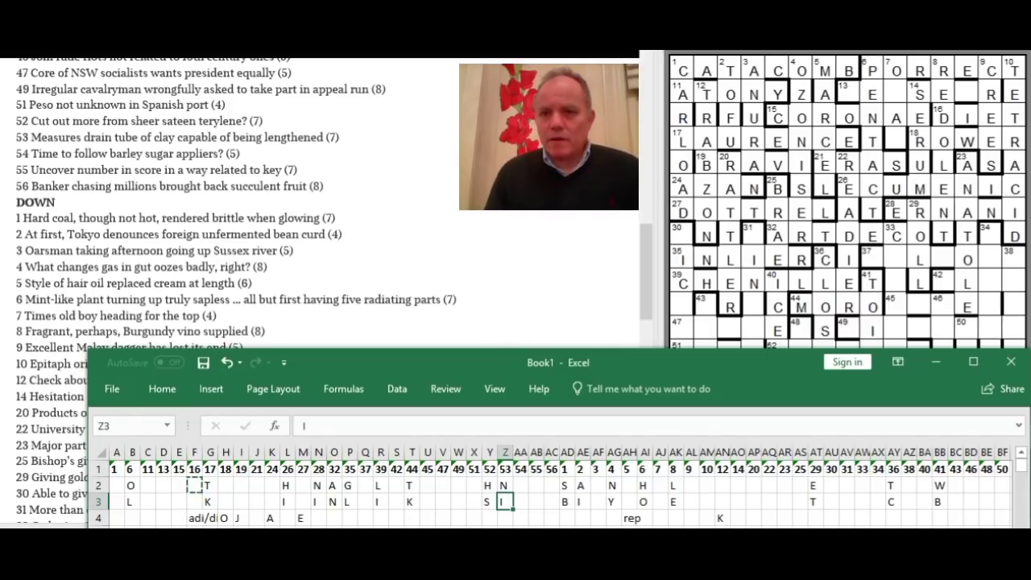
pyautogui.hotkey('alt', 'Tab')
pyautogui.hotkey('alt', 'Tab')
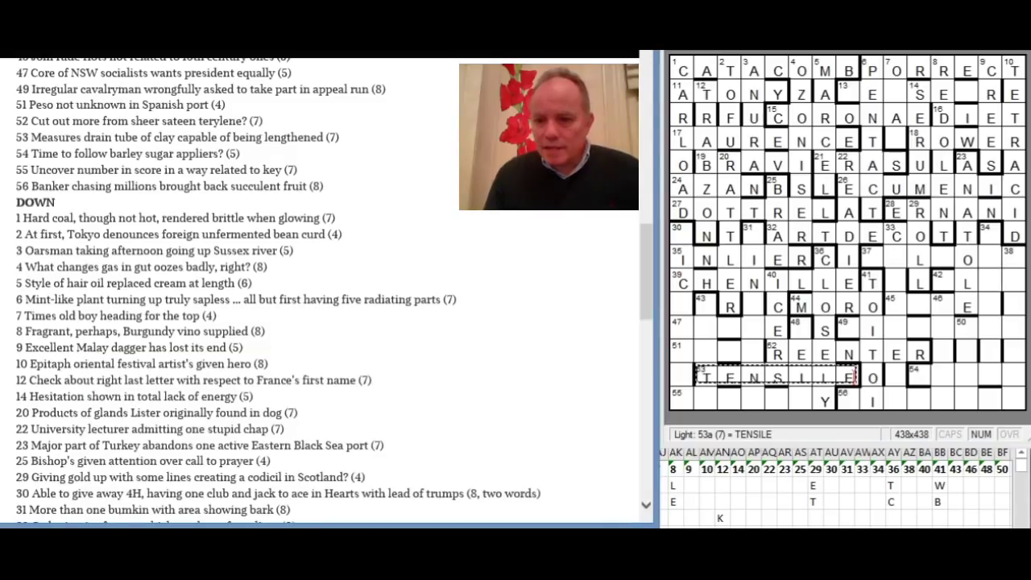
# Fill the 48 Down light with CEIL.
pyautogui.click(753, 233)
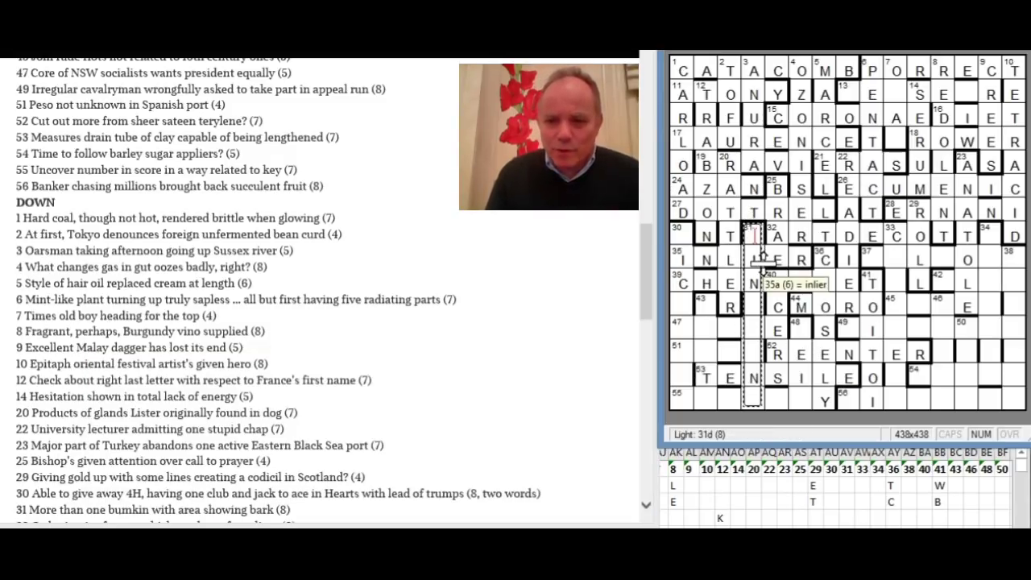
pyautogui.click(805, 330)
pyautogui.moveTo(650, 291); pyautogui.dragTo(646, 324)
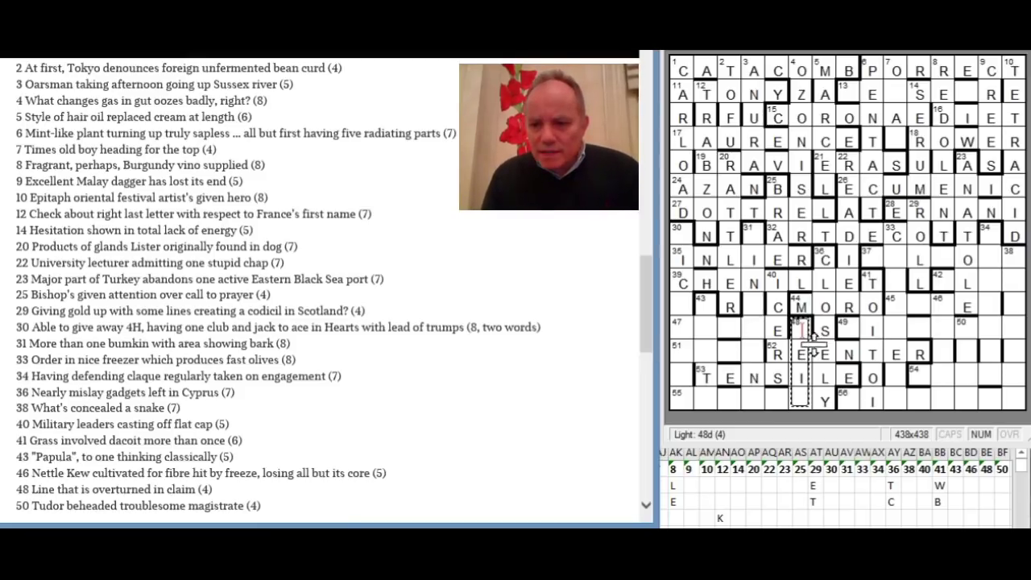
pyautogui.moveTo(800, 332); pyautogui.dragTo(803, 330)
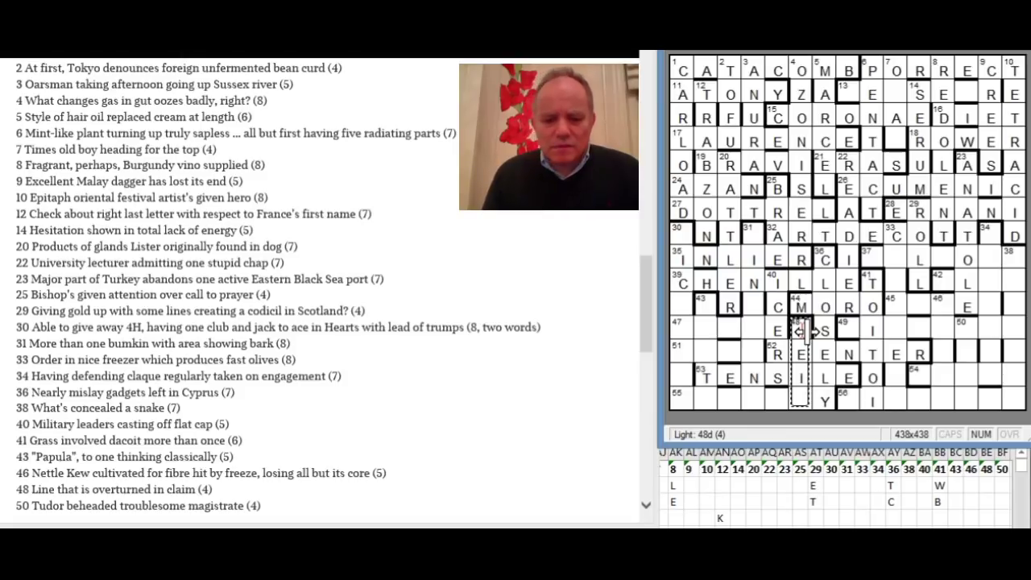
pyautogui.write('ceil')
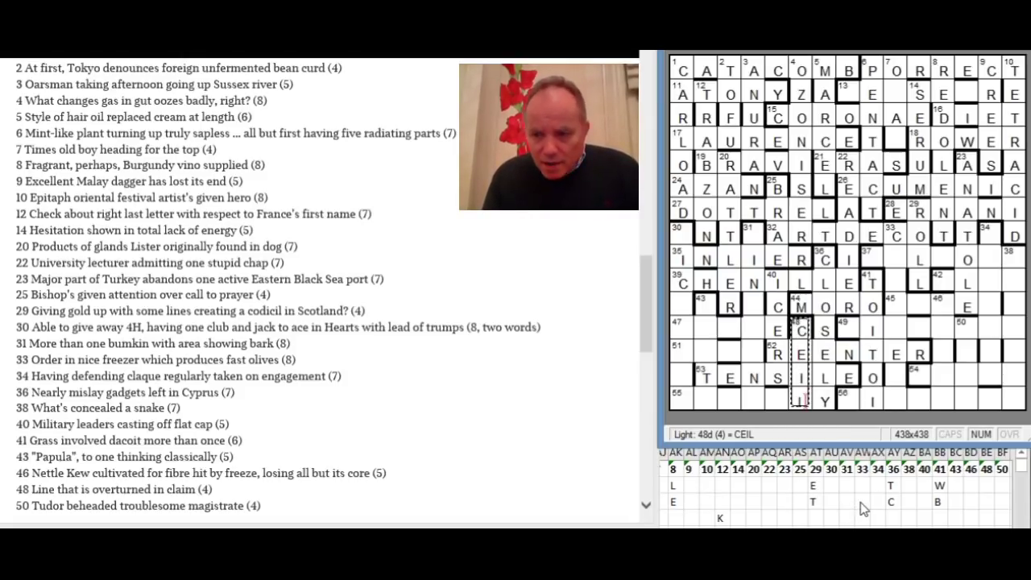
# Record H in BE2 and D in BE3 under clue 48 in the Excel tally.
pyautogui.click(862, 507)
pyautogui.click(987, 485)
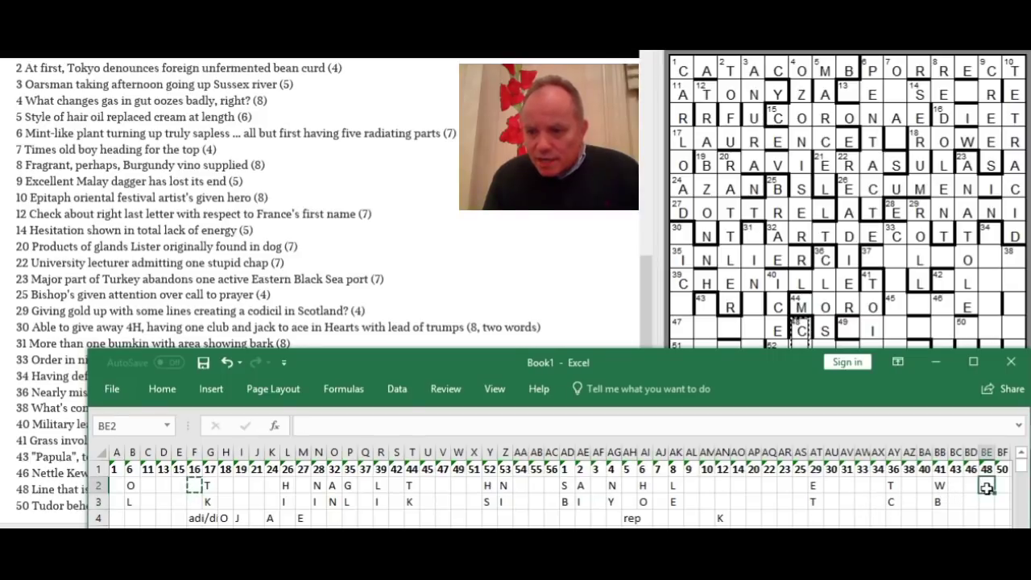
pyautogui.write('H')
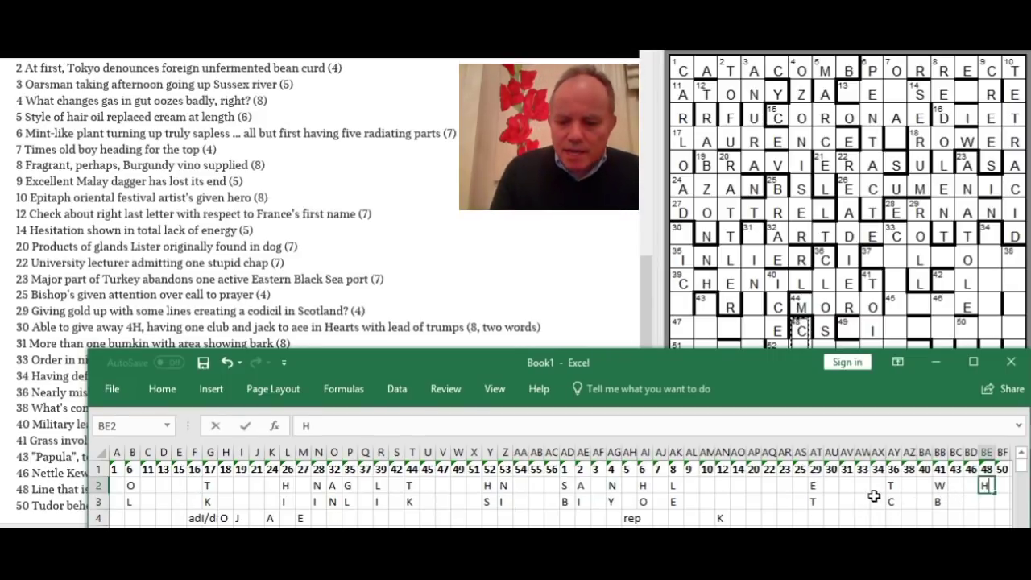
pyautogui.press('Return')
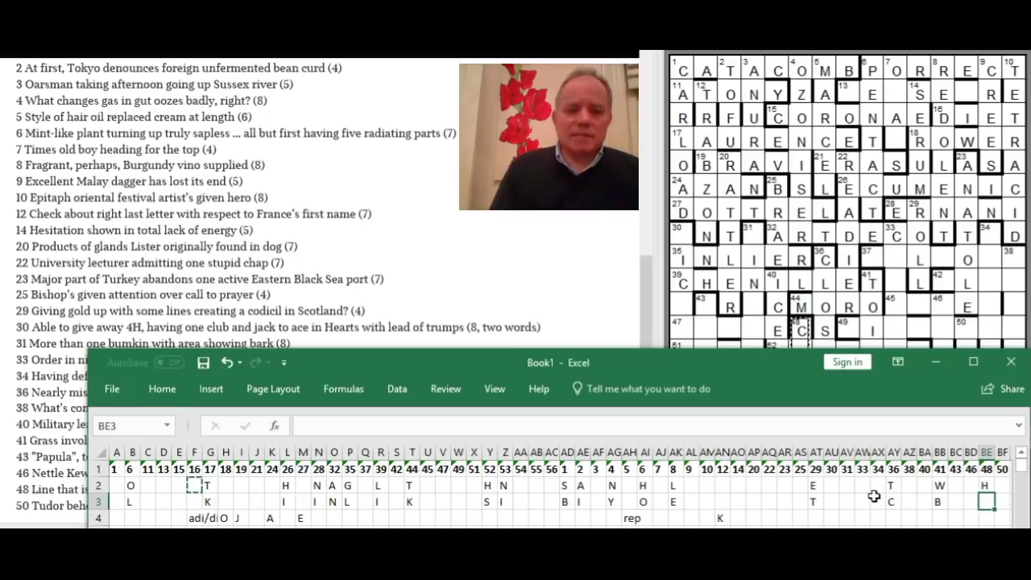
pyautogui.write('D')
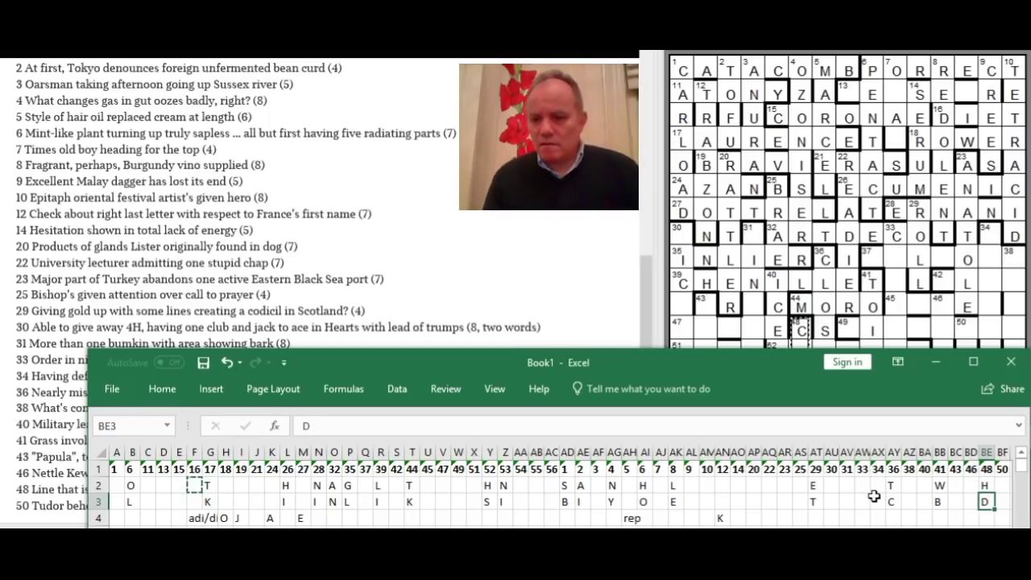
pyautogui.hotkey('alt', 'Tab')
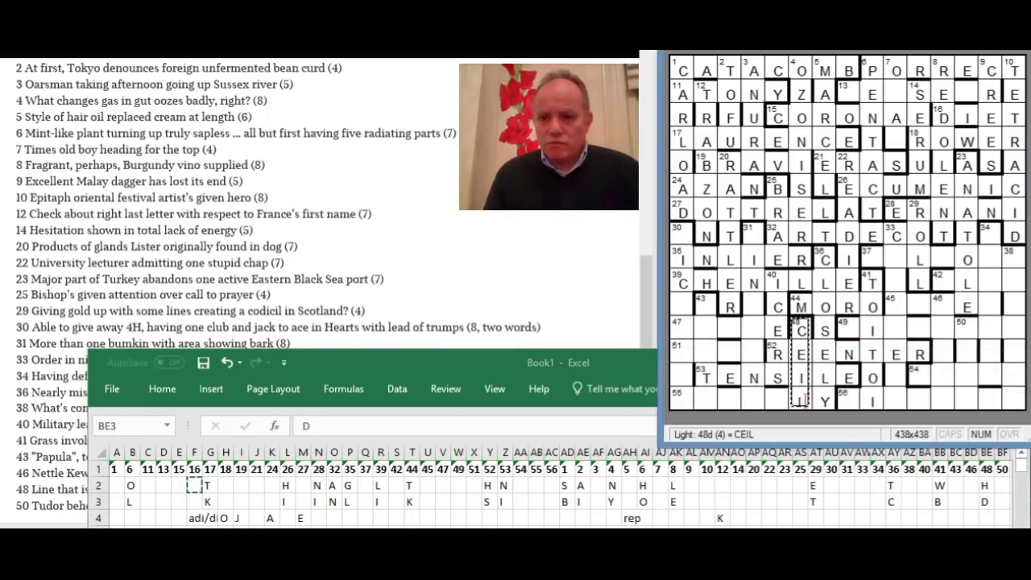
# Fill the 55 Across light with TONALLY.
pyautogui.click(688, 397)
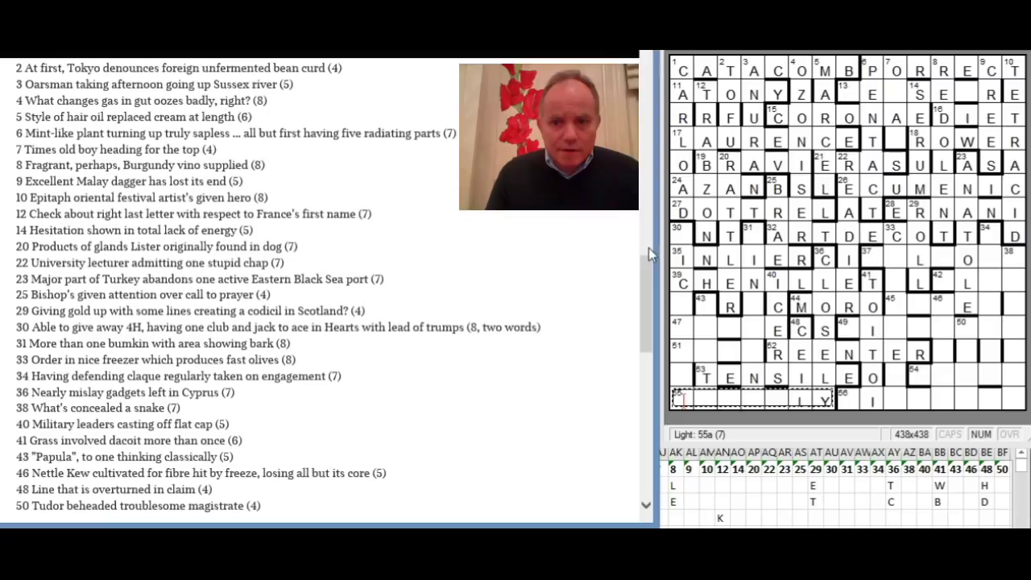
pyautogui.scroll(6, 646, 274)
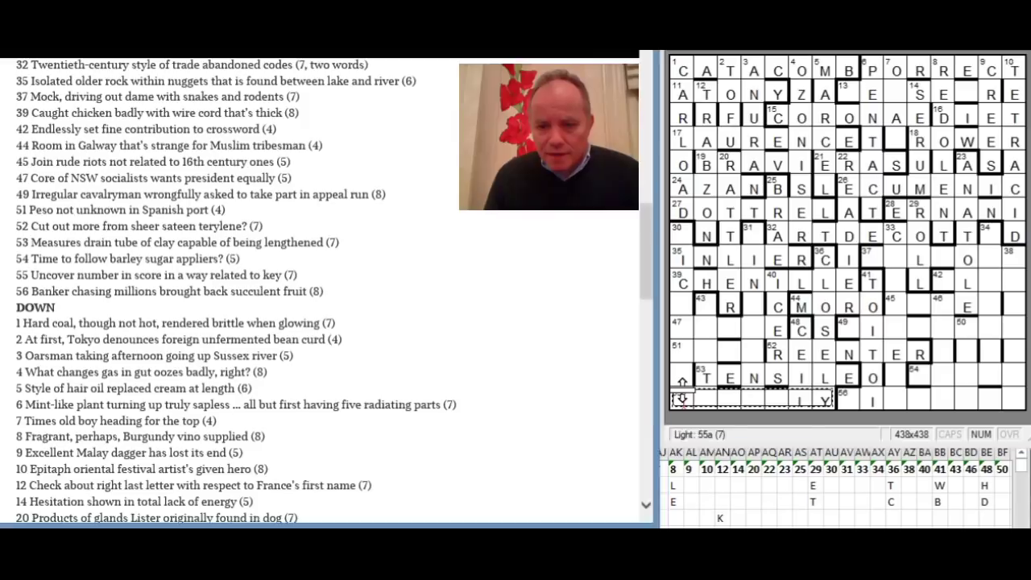
pyautogui.write('tonally')
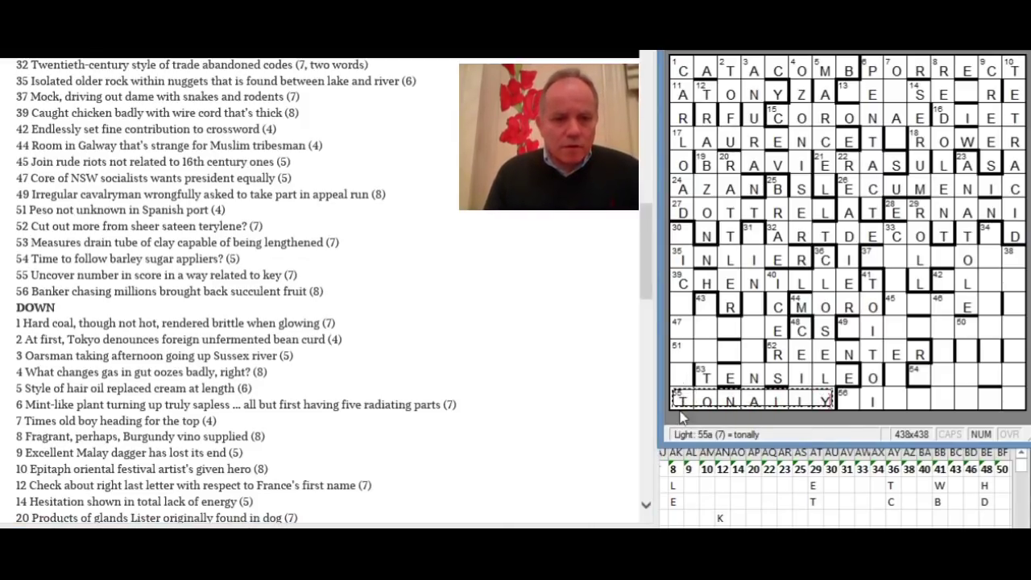
# Record S over O under clue 55 in the Excel tally, then return to the grid.
pyautogui.click(861, 509)
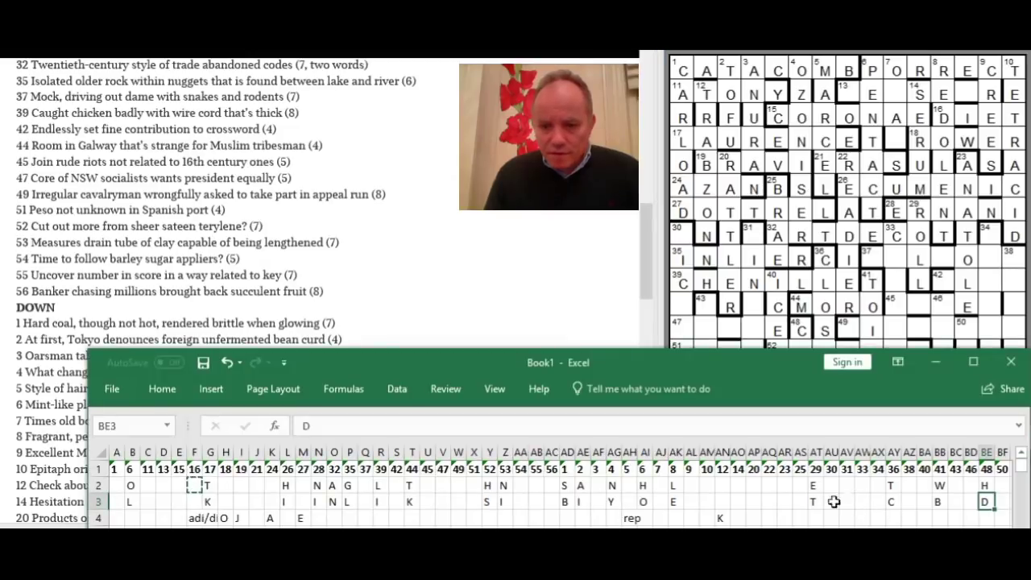
pyautogui.click(536, 485)
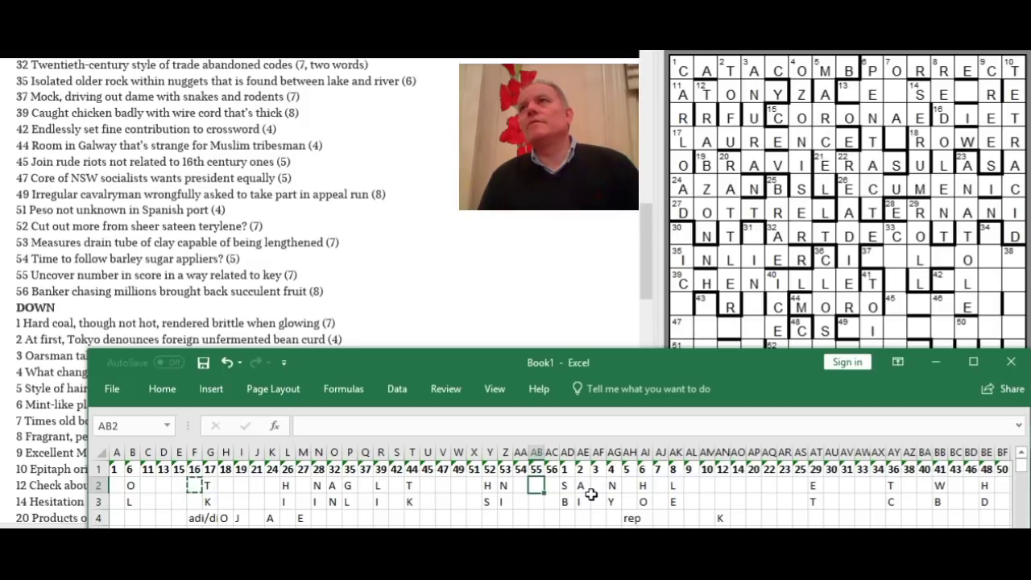
pyautogui.write('S')
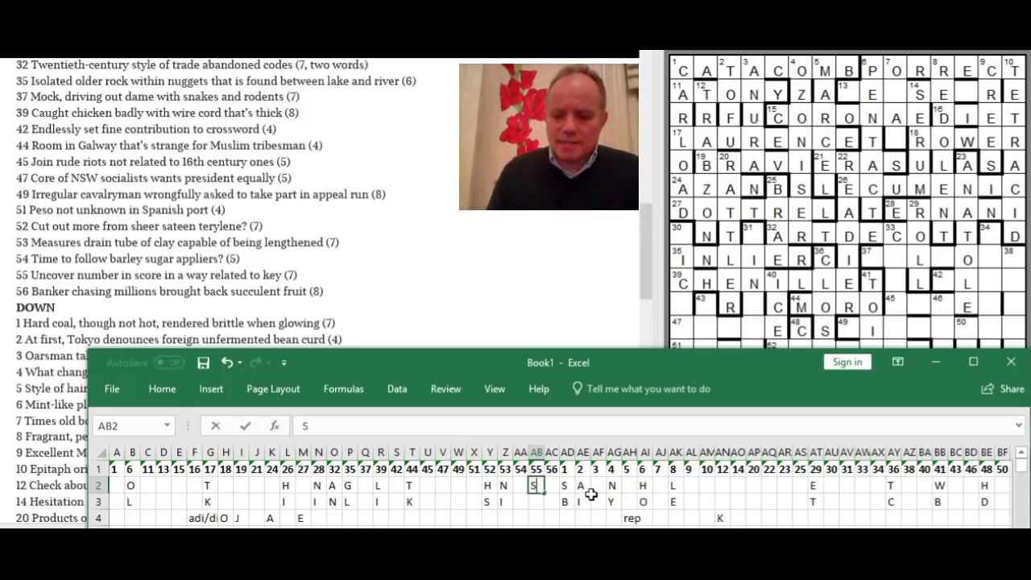
pyautogui.press('Return')
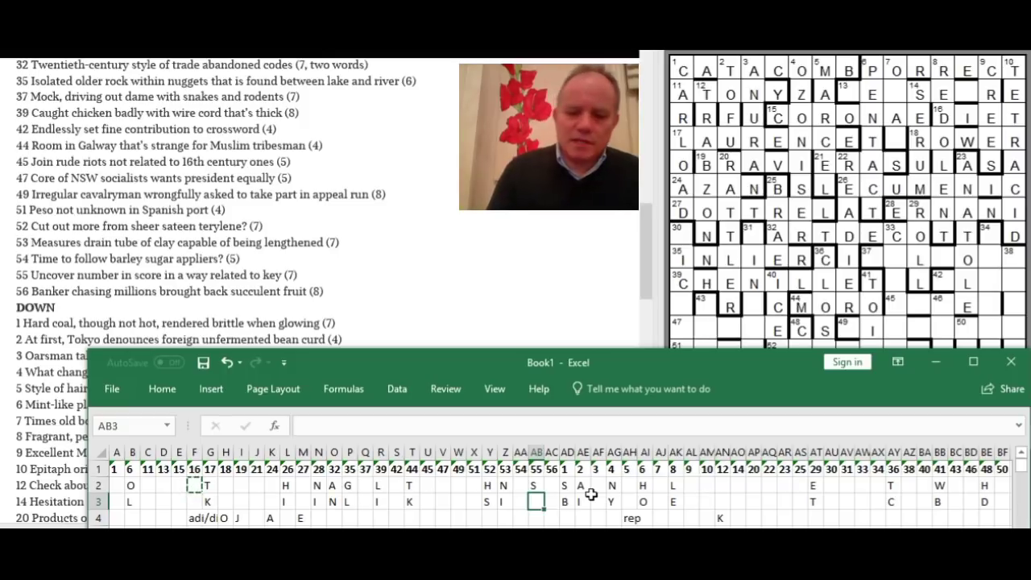
pyautogui.write('O')
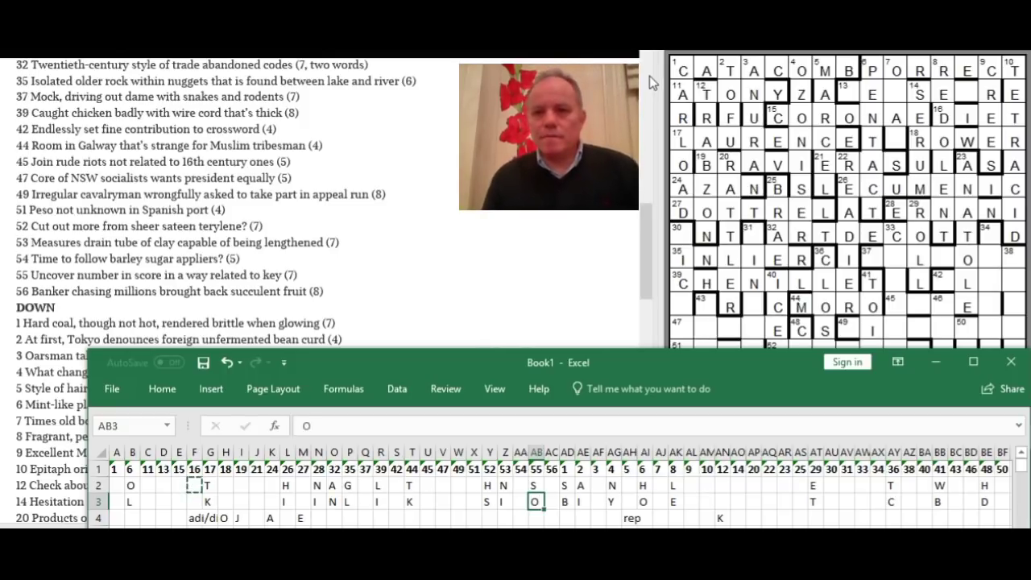
pyautogui.hotkey('alt', 'Tab')
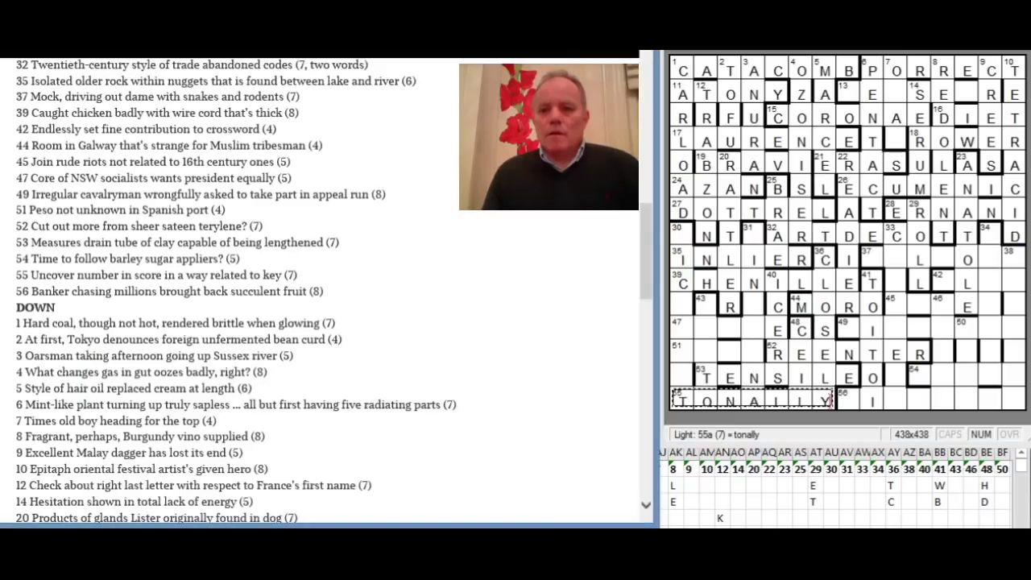
# Fill the 31 Down light with KINAKINA.
pyautogui.click(752, 235)
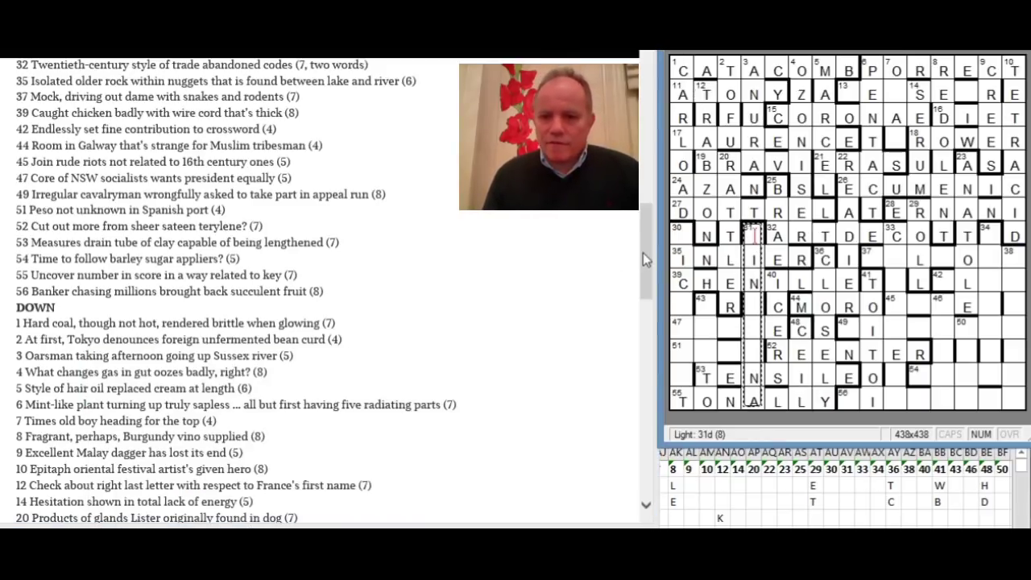
pyautogui.moveTo(644, 252); pyautogui.dragTo(645, 292)
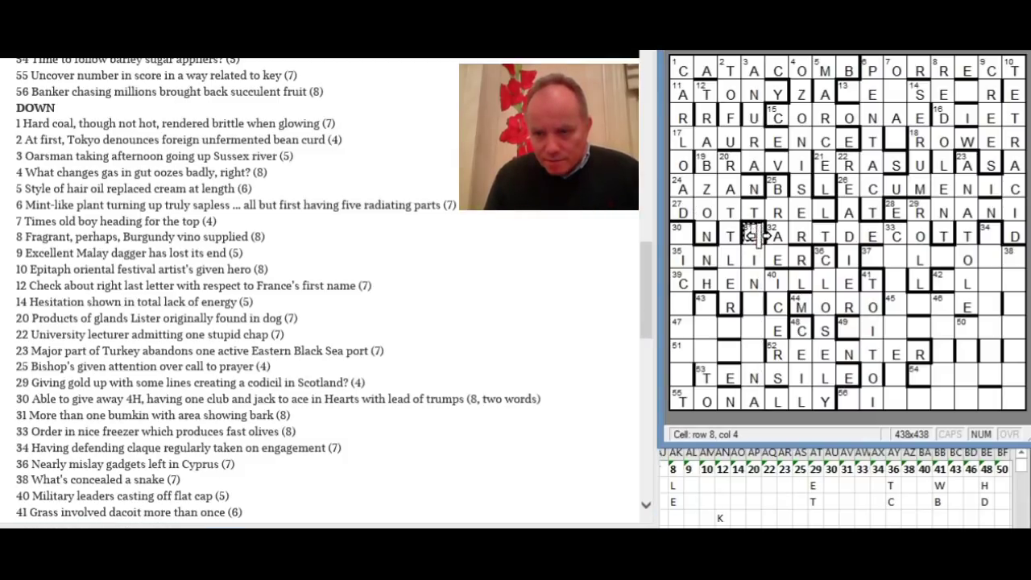
pyautogui.moveTo(754, 233); pyautogui.dragTo(771, 233)
pyautogui.write('kinakina')
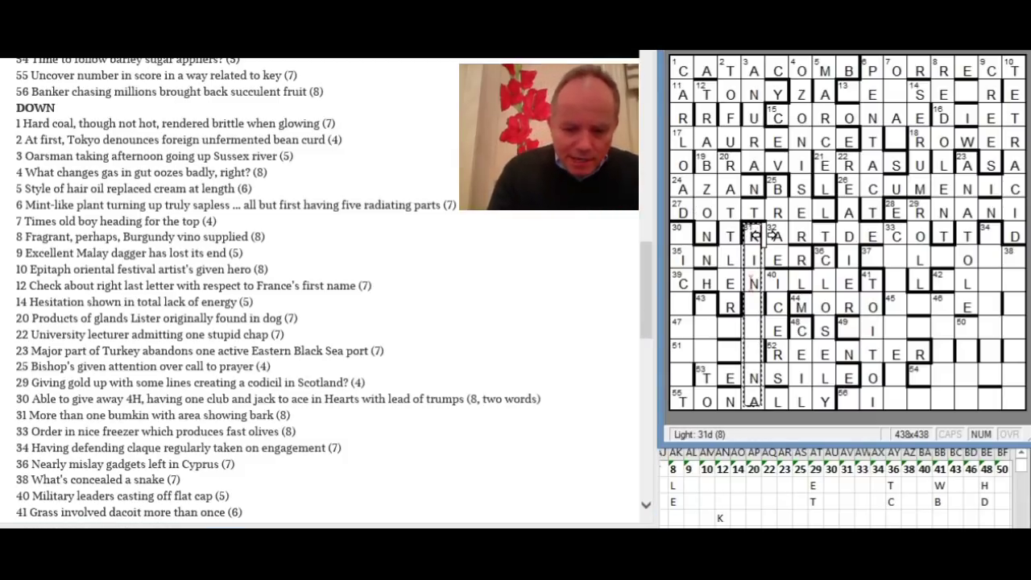
# Record S in AV2 and R in AV3 under clue 31 in the Excel tally.
pyautogui.click(781, 504)
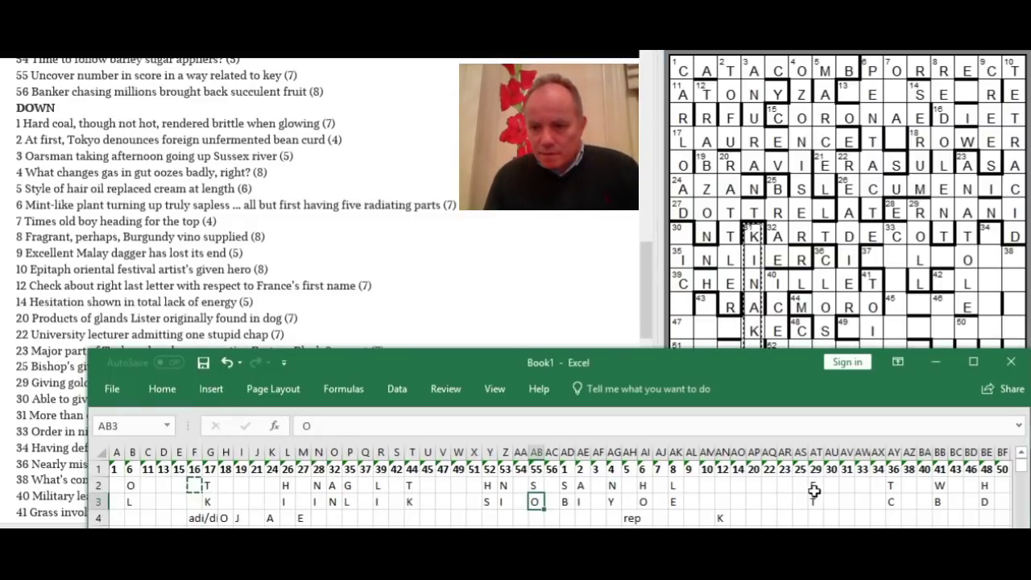
pyautogui.click(847, 484)
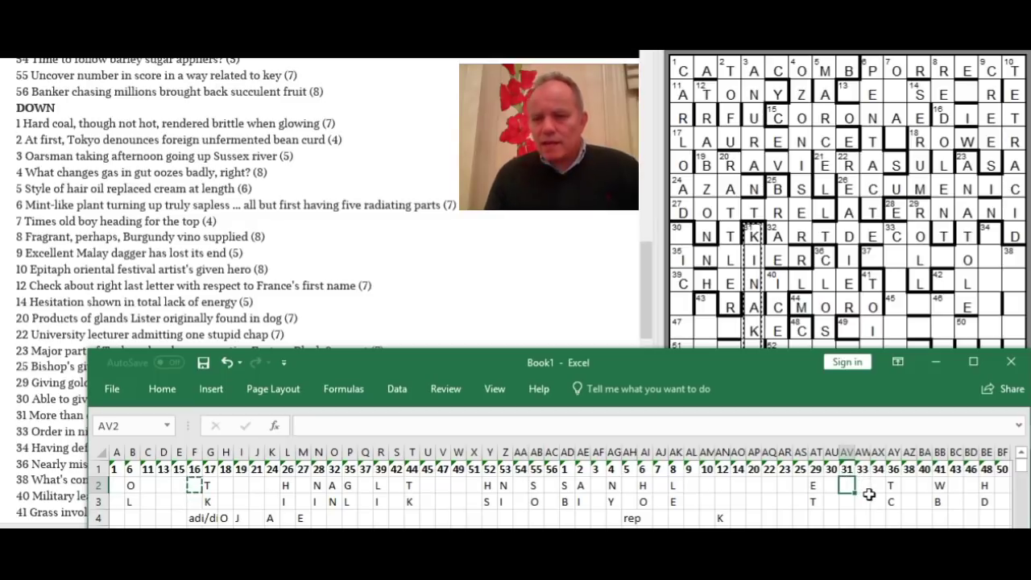
pyautogui.write('S')
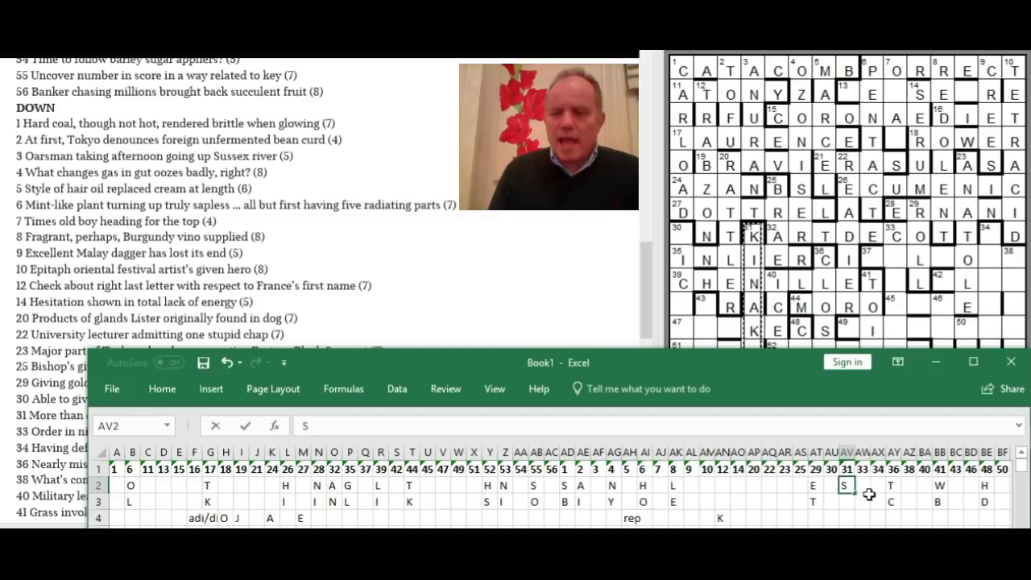
pyautogui.press('Return')
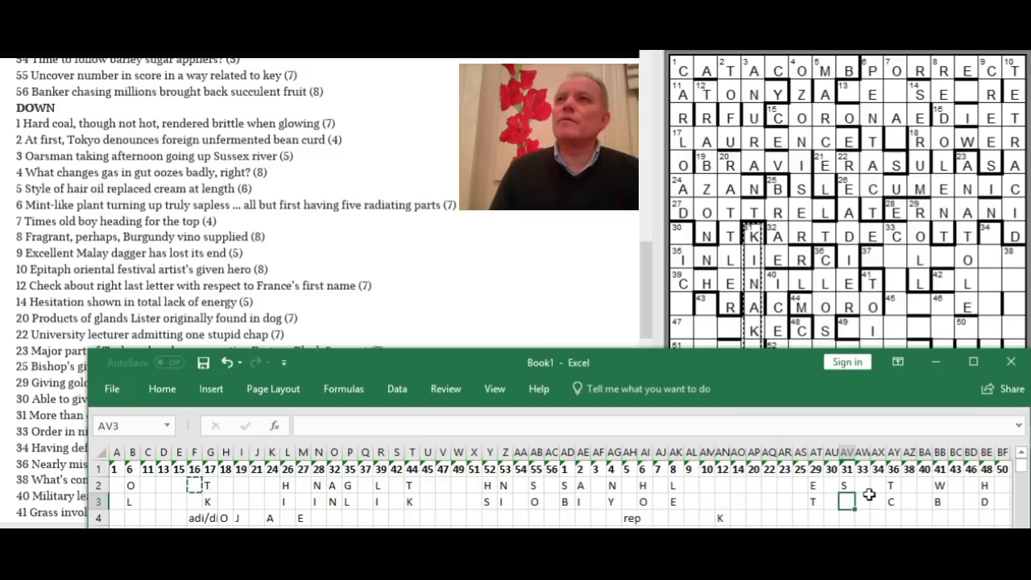
pyautogui.write('R')
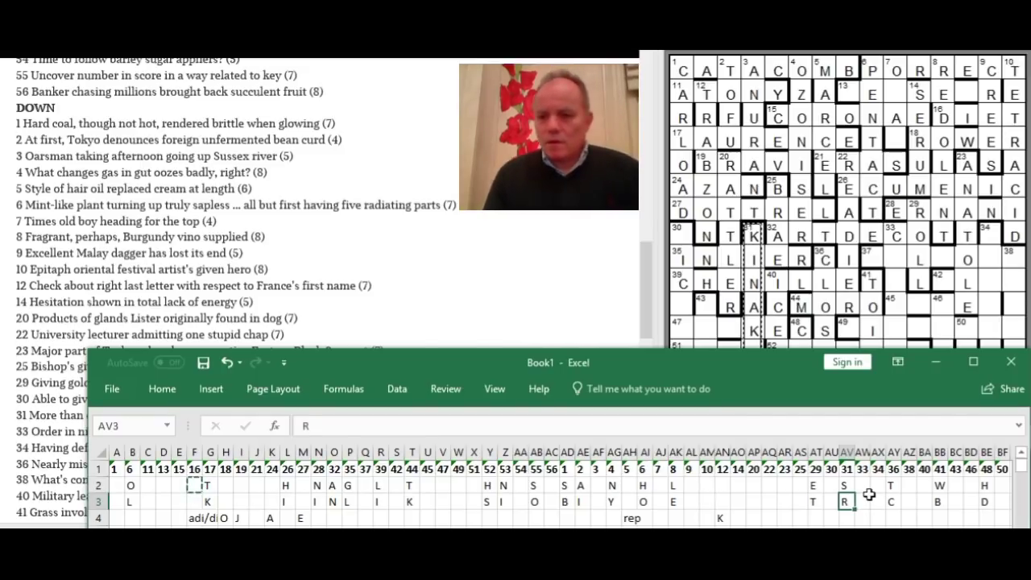
pyautogui.hotkey('alt', 'Tab')
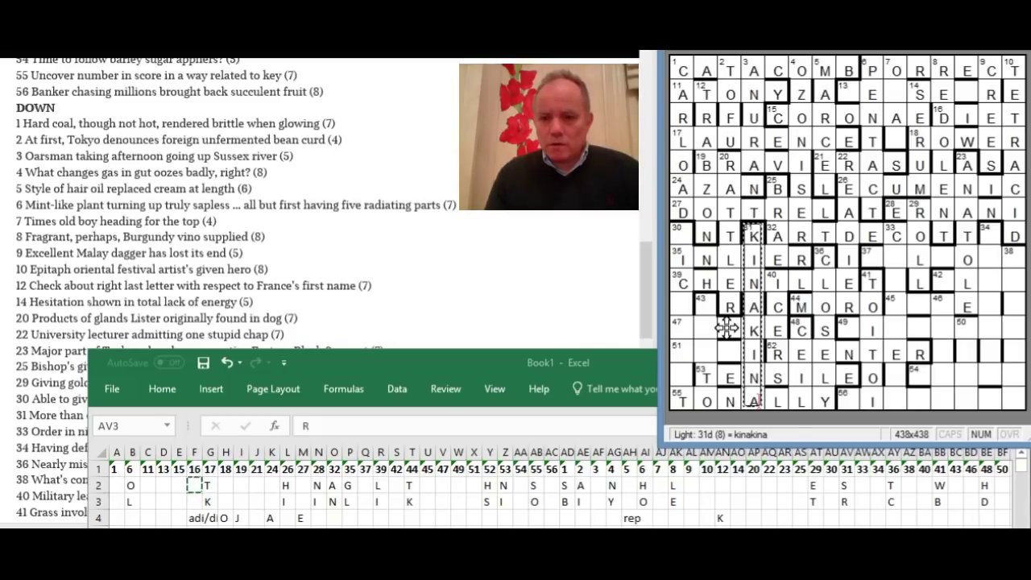
pyautogui.click(706, 314)
# Type PLA into 43 Down to complete PLATO.
pyautogui.moveTo(649, 252); pyautogui.dragTo(646, 275)
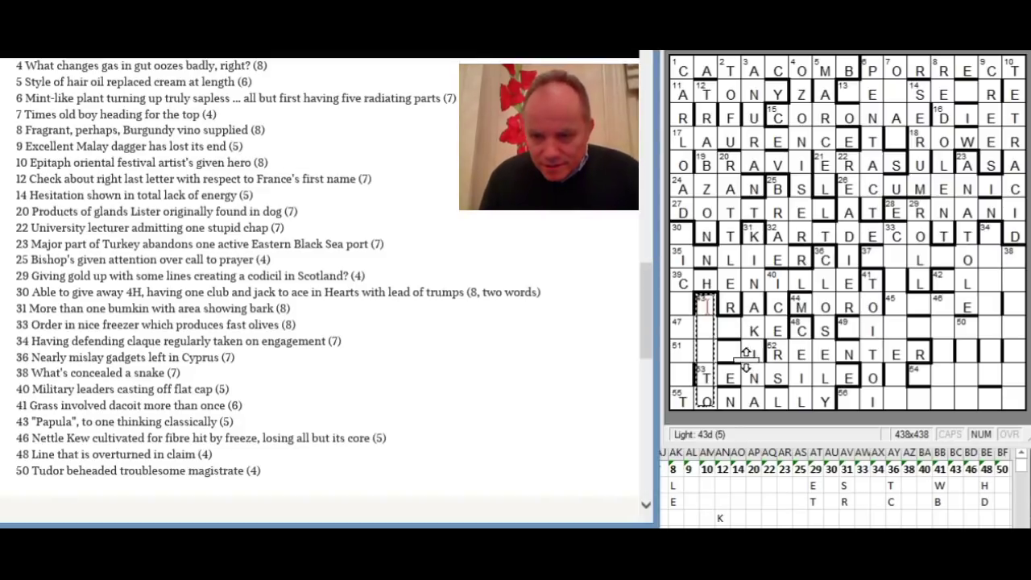
pyautogui.click(706, 307)
pyautogui.write('pla')
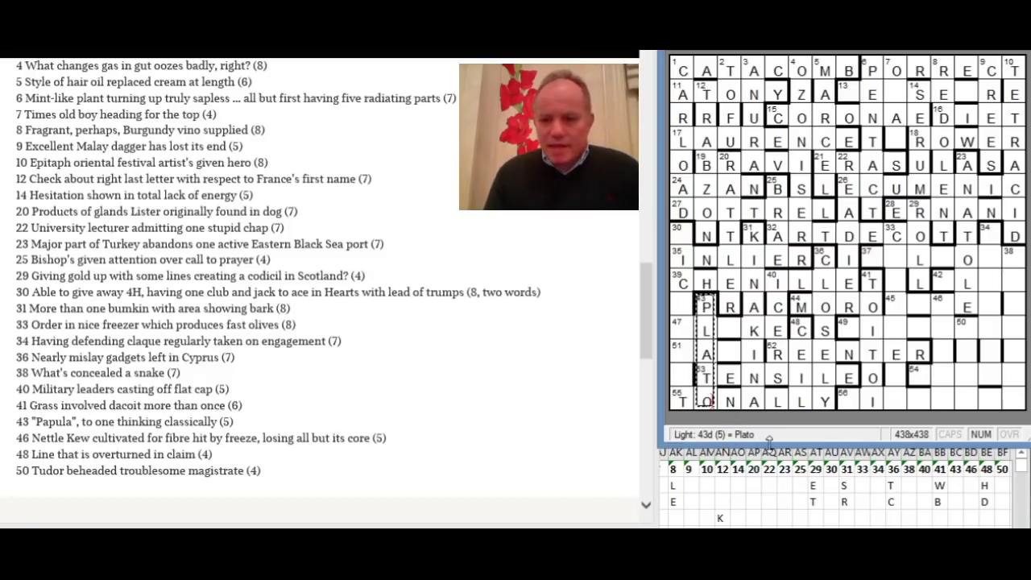
# Record O in BC2 and E in BC3 under clue 43 in the Excel tally.
pyautogui.hotkey('alt', 'Tab')
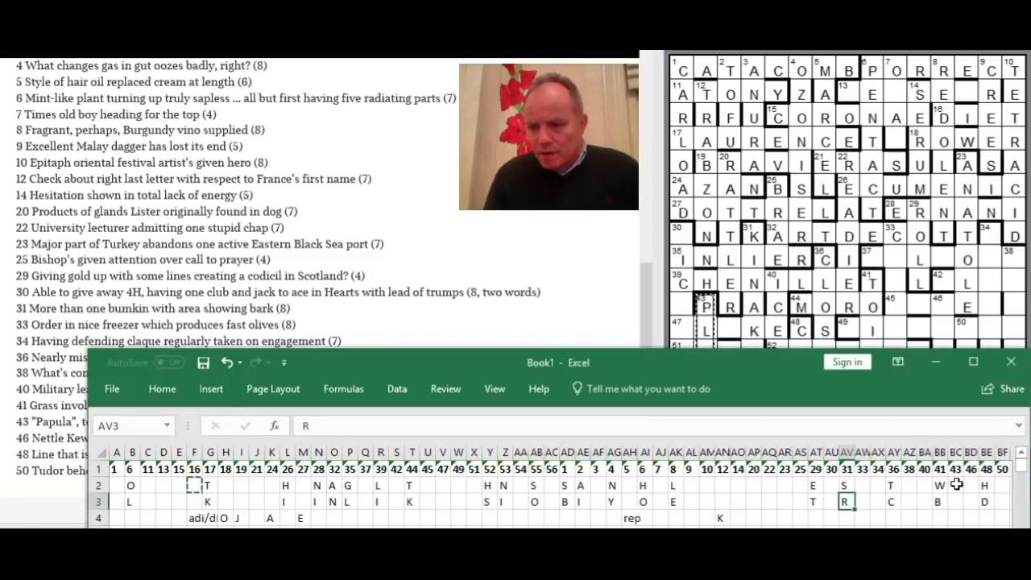
pyautogui.click(954, 486)
pyautogui.write('O')
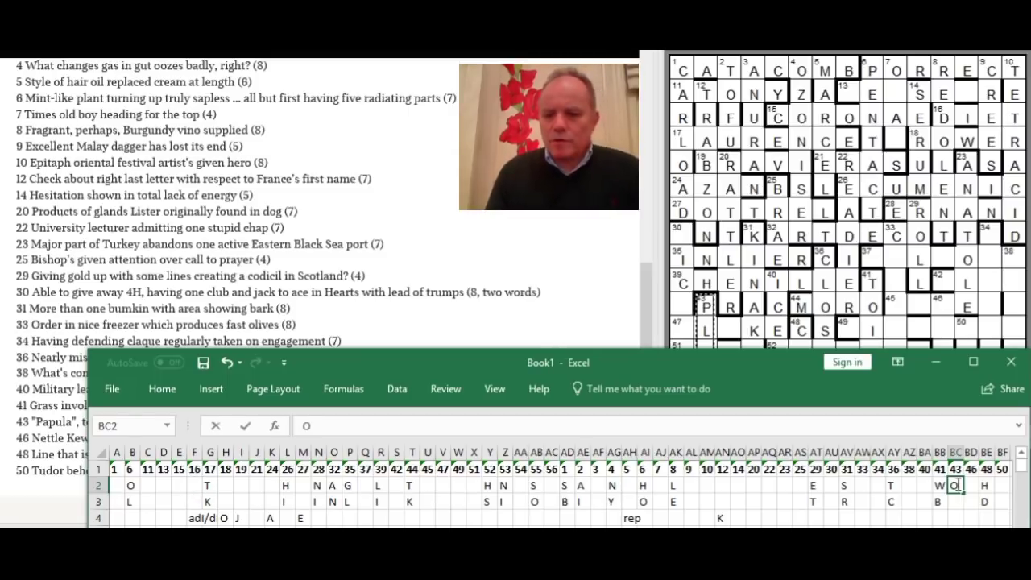
pyautogui.press('Return')
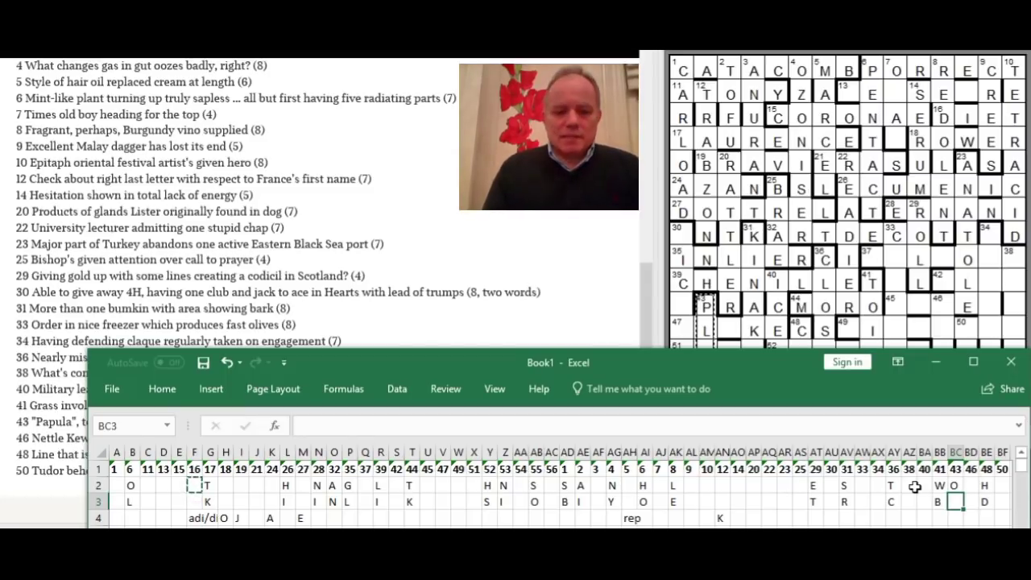
pyautogui.write('E')
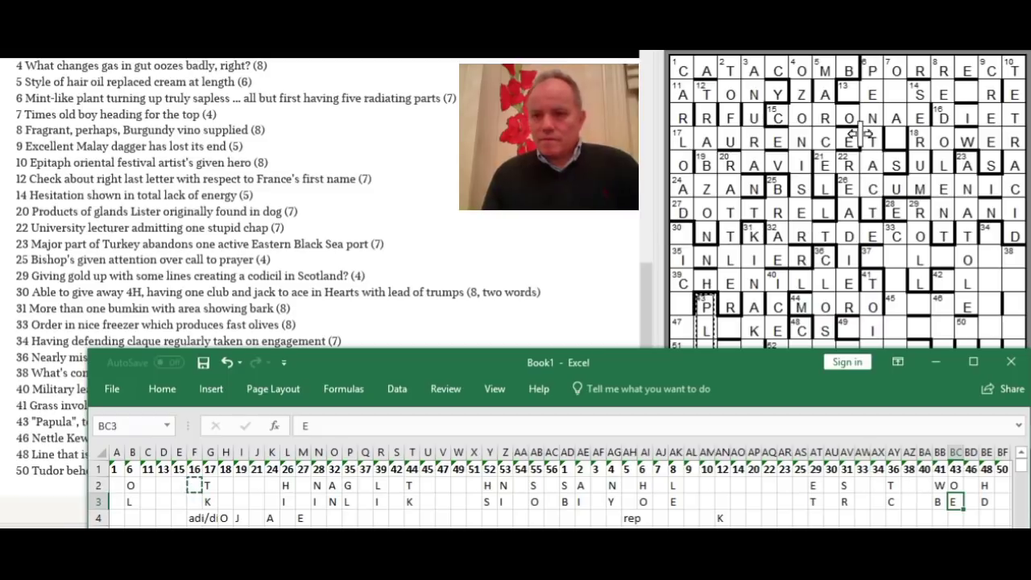
pyautogui.click(717, 115)
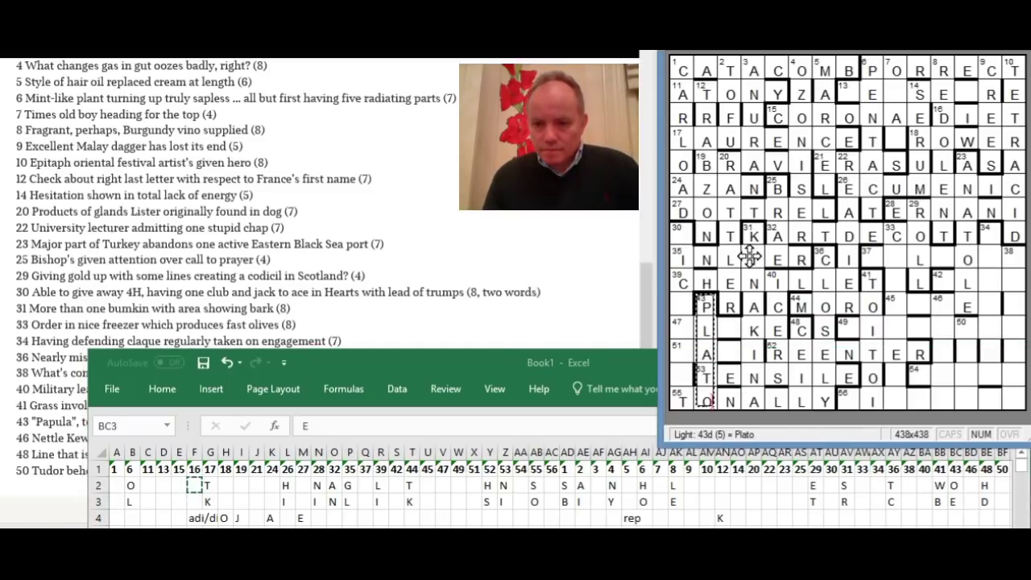
# Select the 47 Across light for the answer ALIKE.
pyautogui.click(683, 351)
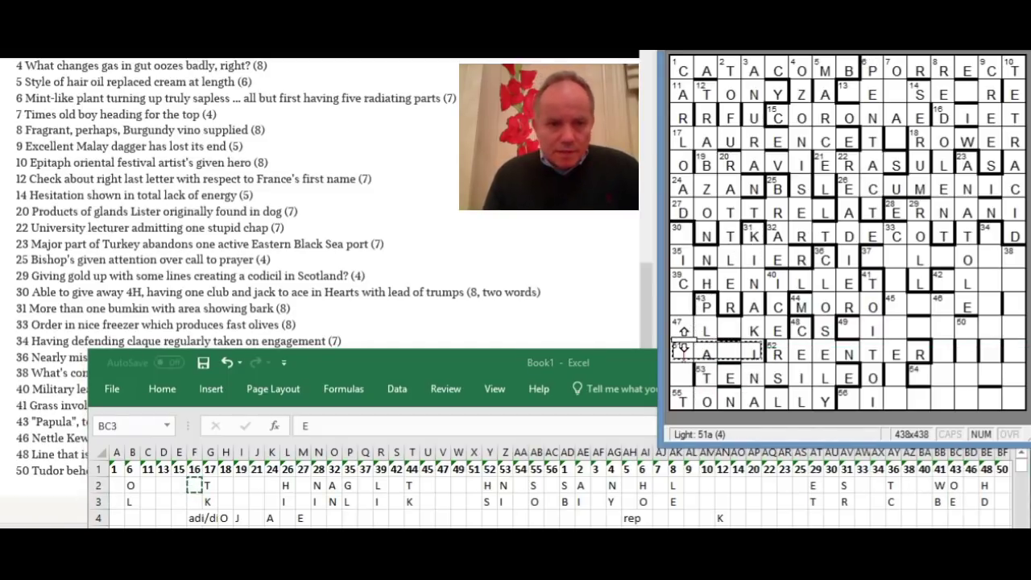
pyautogui.click(642, 280)
pyautogui.scroll(3, 648, 260)
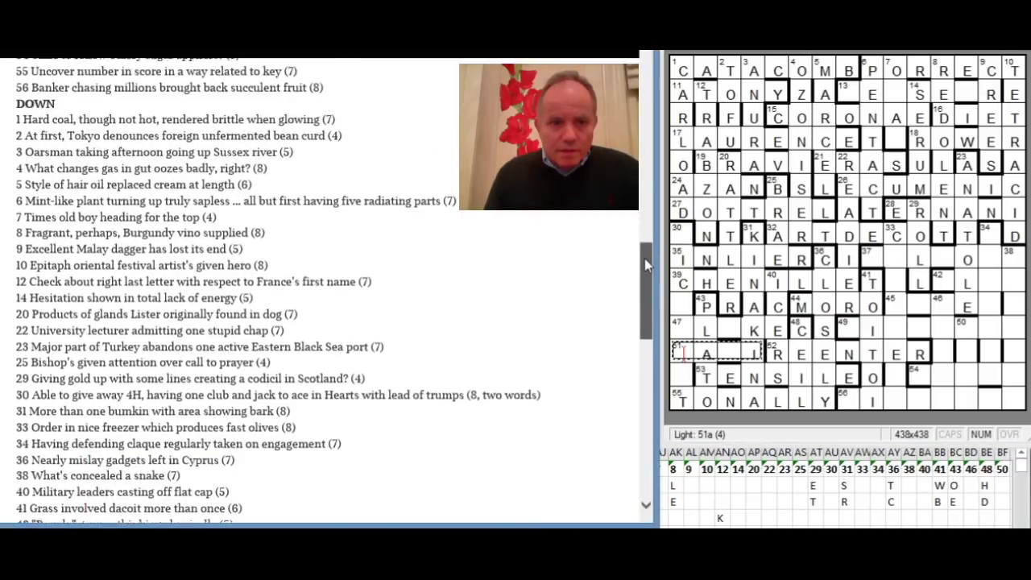
pyautogui.scroll(2, 648, 259)
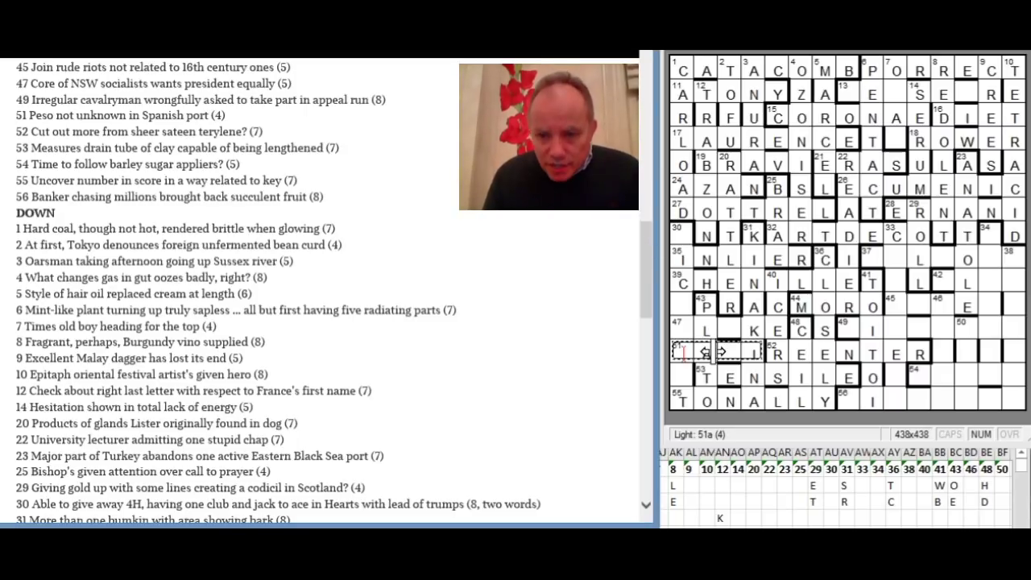
pyautogui.click(682, 330)
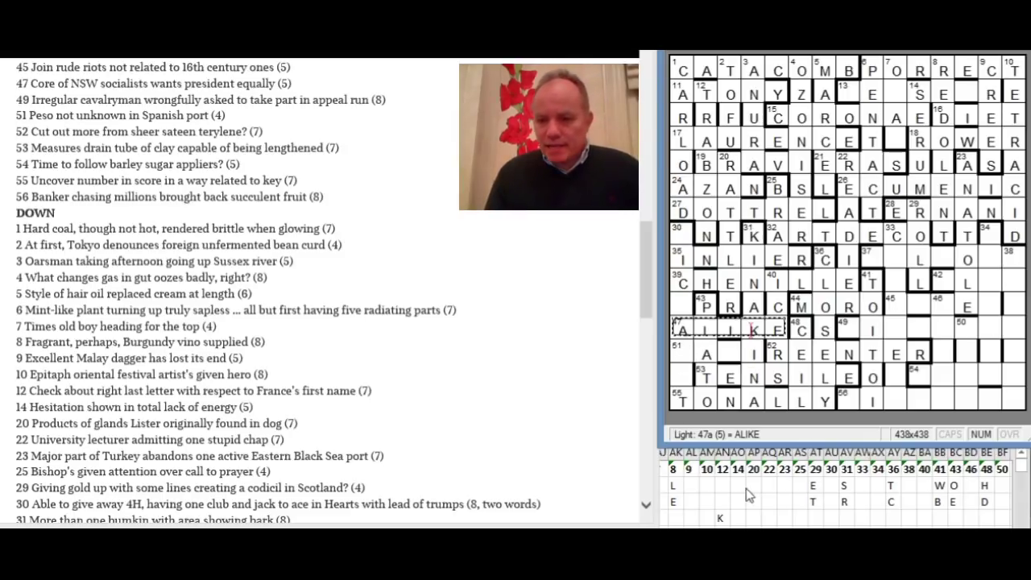
# Record E in V2 and D in V3 under clue 47 in the Excel tally.
pyautogui.click(765, 486)
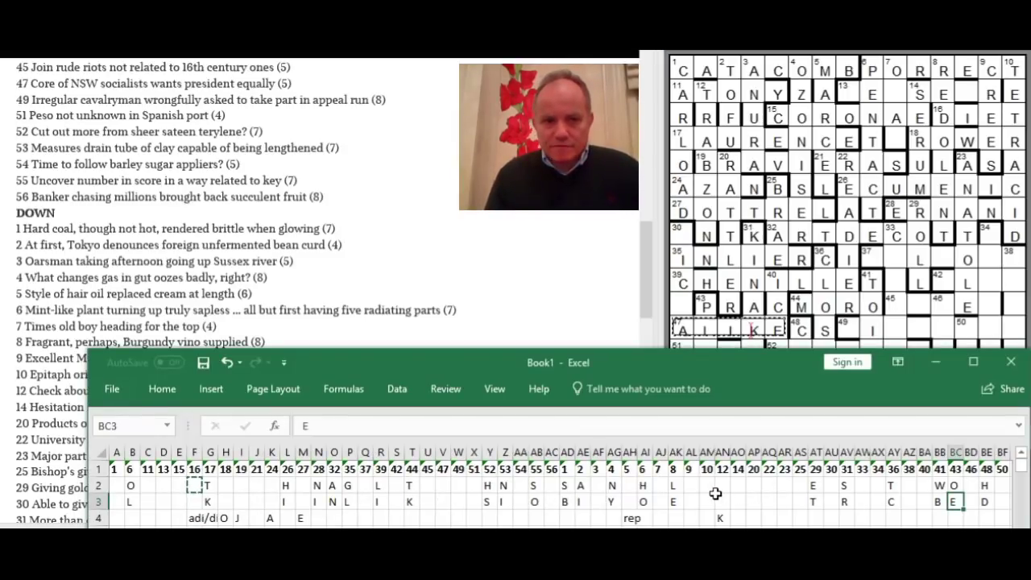
pyautogui.click(443, 488)
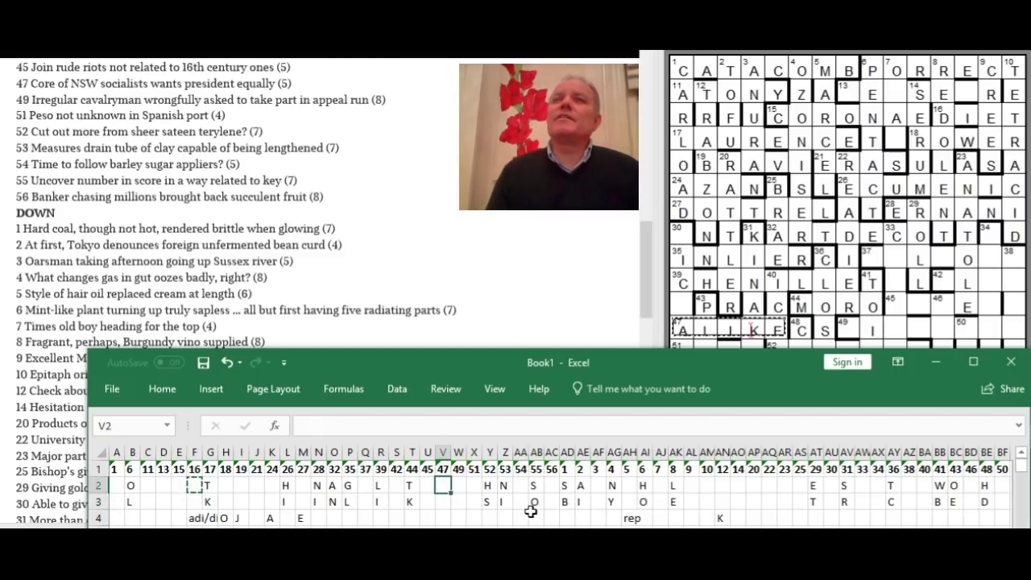
pyautogui.write('E')
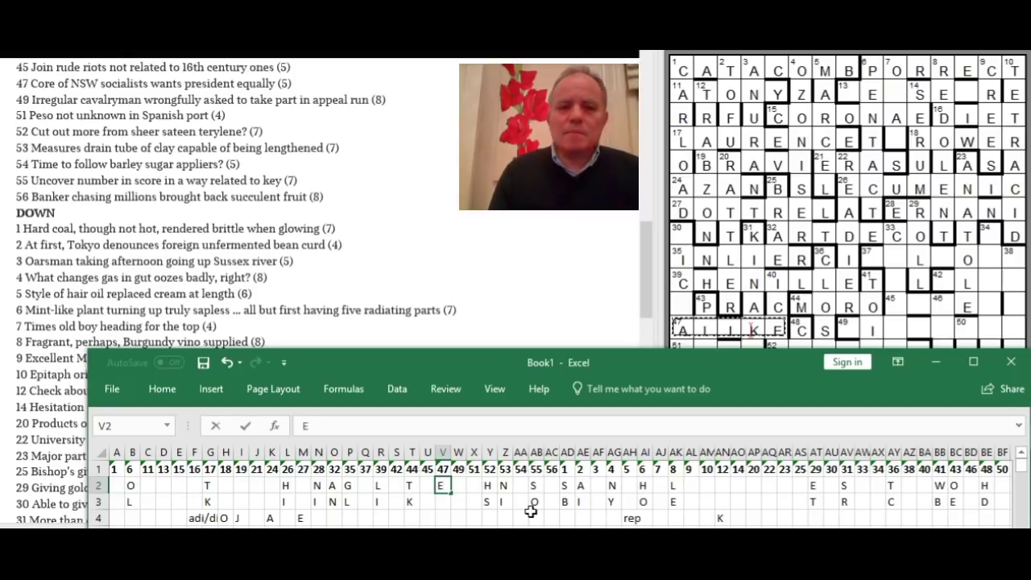
pyautogui.press('Return')
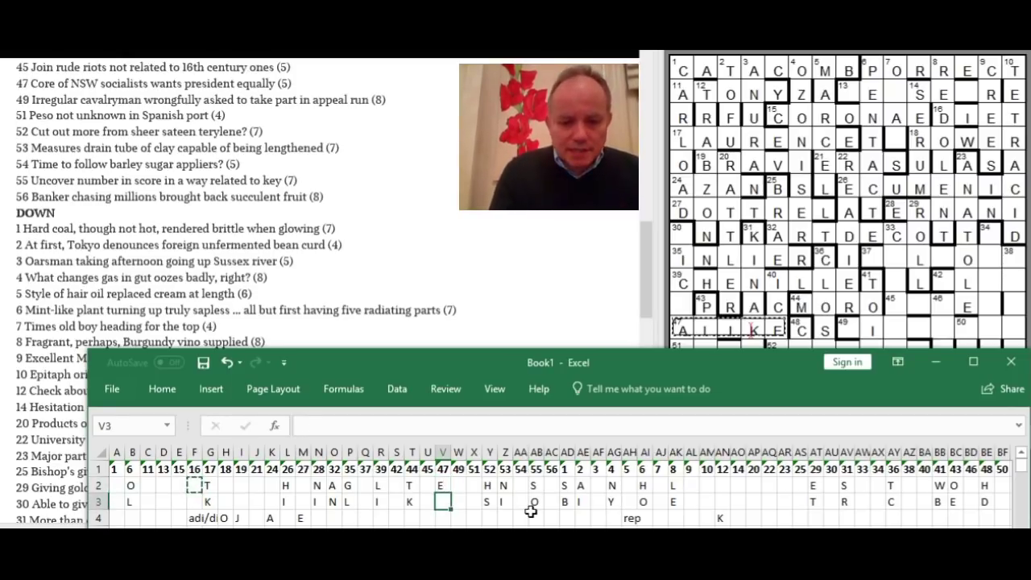
pyautogui.write('D')
pyautogui.hotkey('ctrl', 'Return')
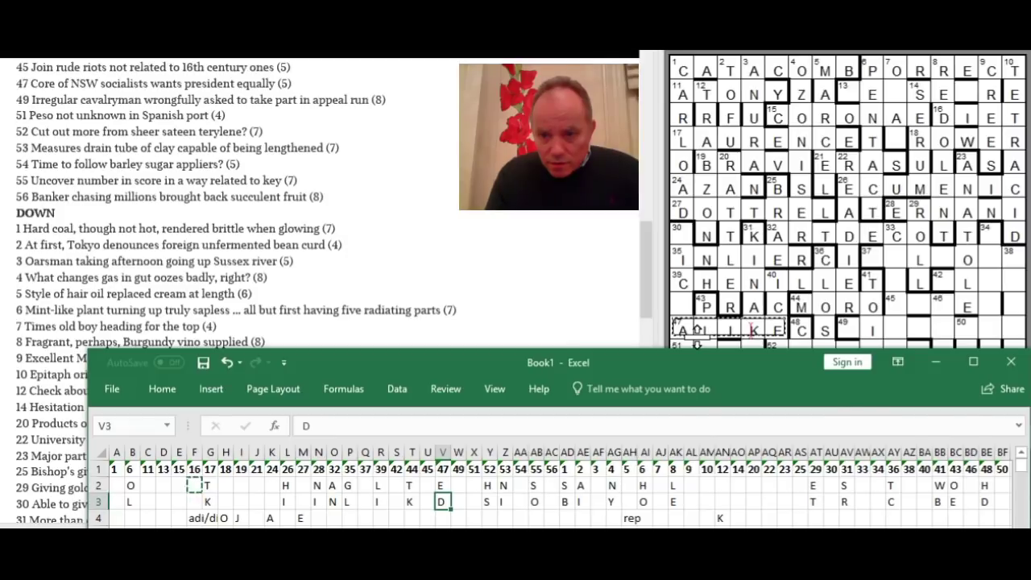
pyautogui.click(697, 337)
pyautogui.click(689, 341)
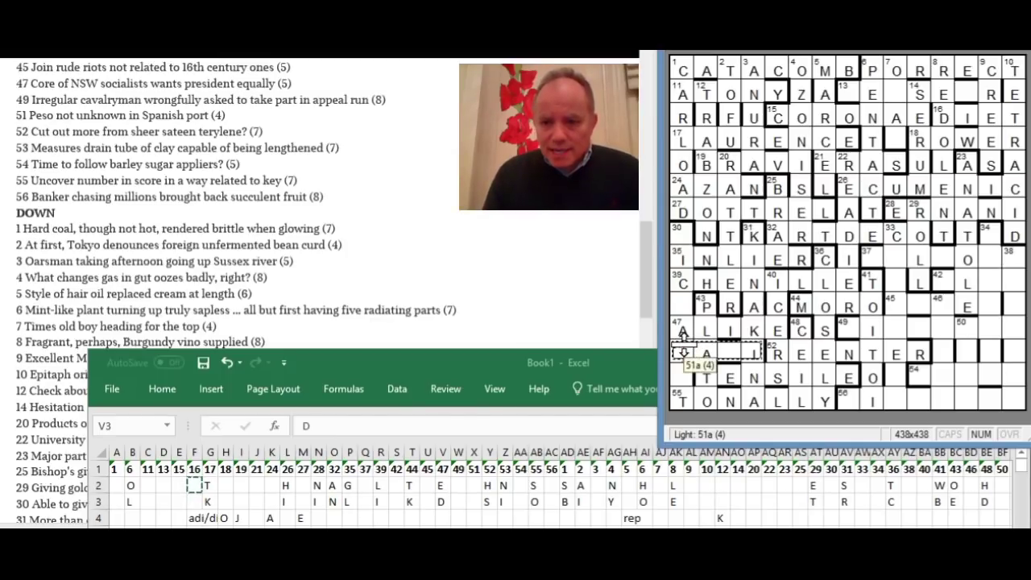
# Enter CADI as the answer to 51 Across.
pyautogui.write('cadi')
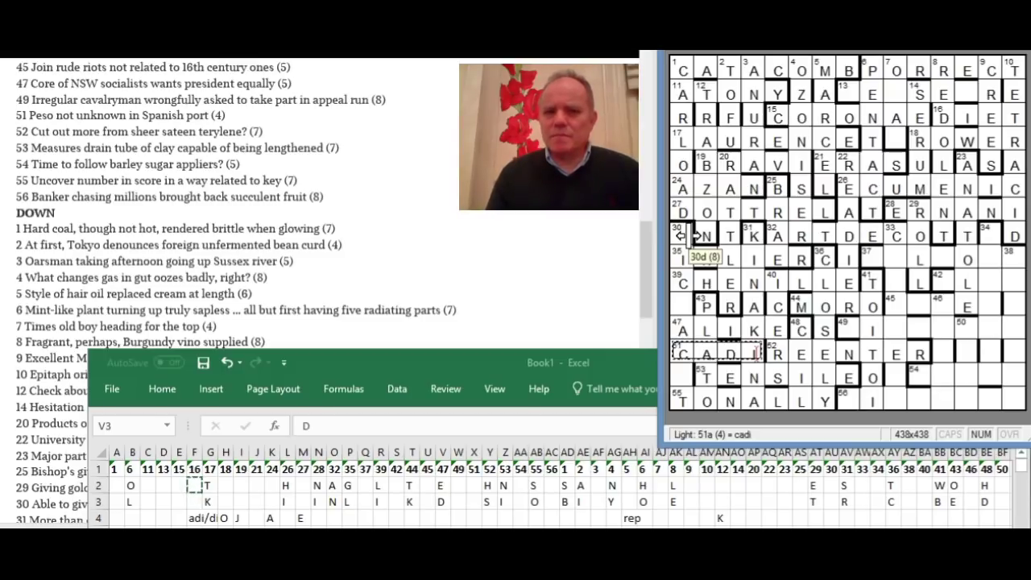
pyautogui.click(681, 236)
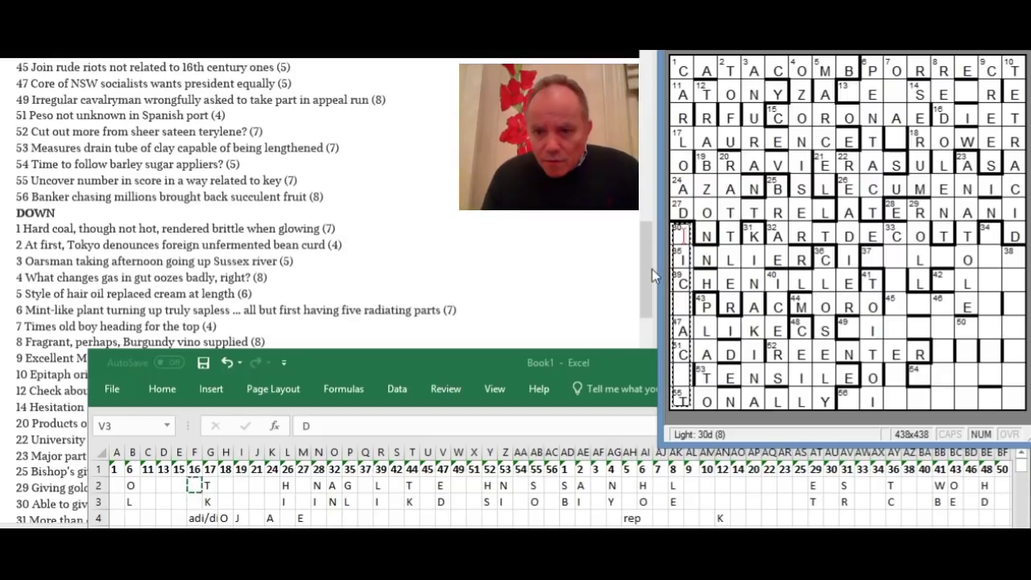
pyautogui.moveTo(646, 271); pyautogui.dragTo(645, 297)
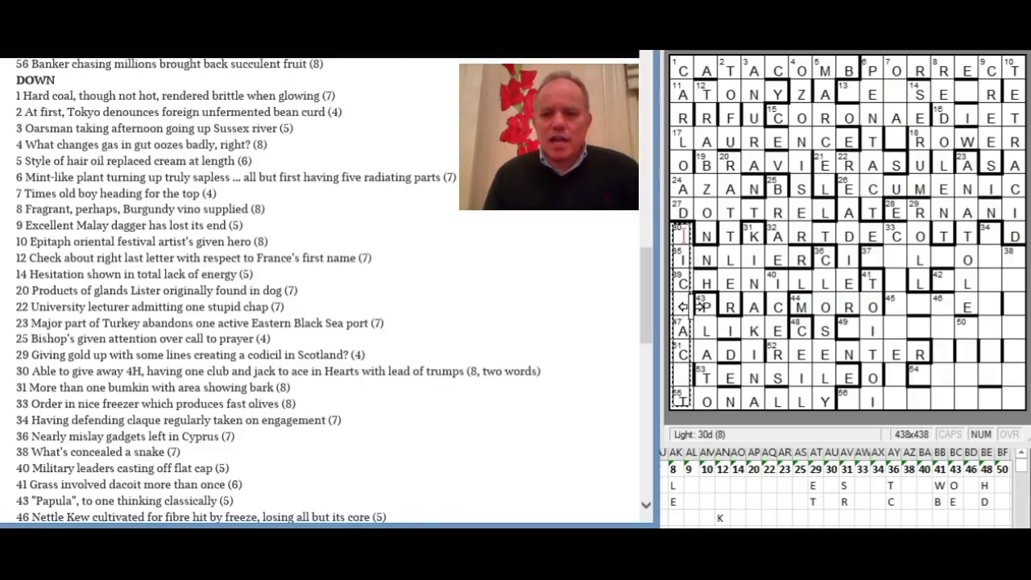
# Add the missing E to 30 Down to complete the leftmost column.
pyautogui.click(681, 306)
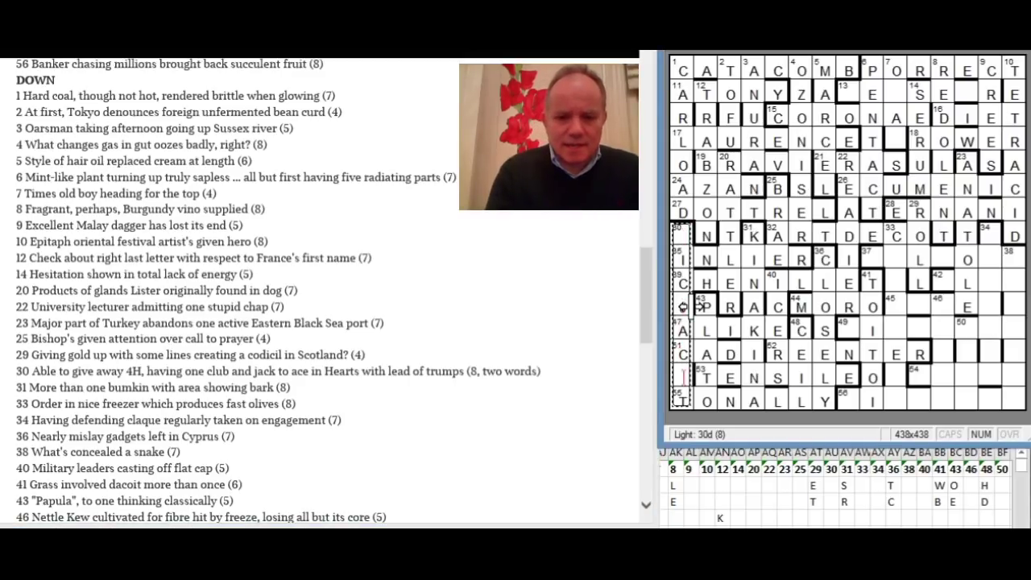
pyautogui.write('E')
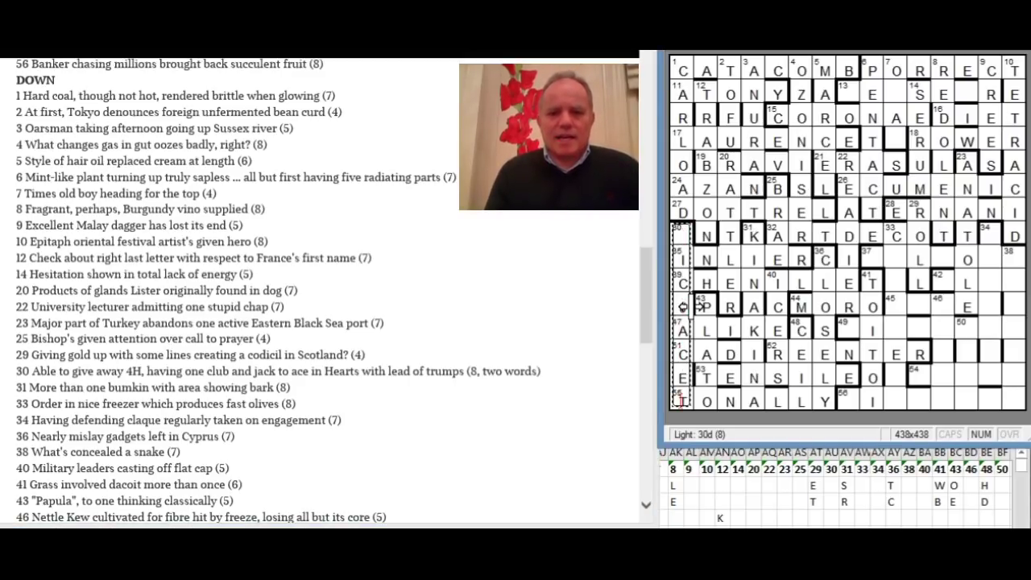
pyautogui.click(682, 233)
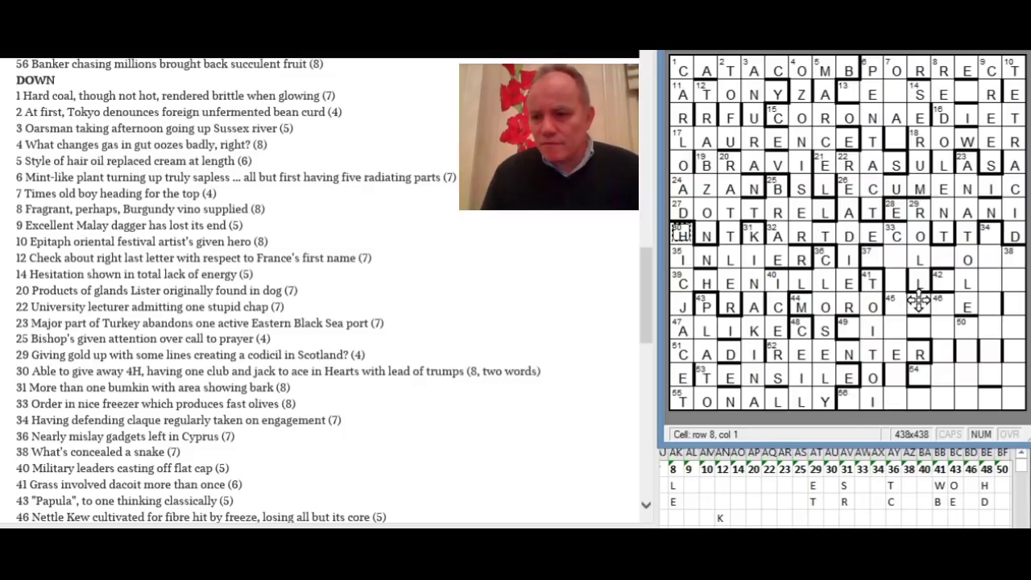
pyautogui.moveTo(939, 289); pyautogui.dragTo(853, 396)
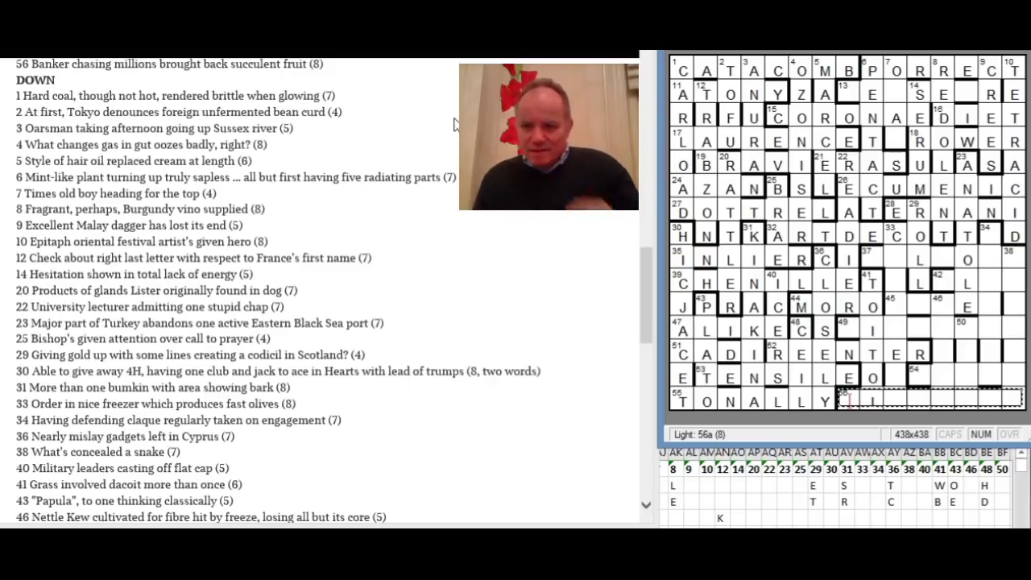
# Type SILLADAR into the 49 Across light of the grid.
pyautogui.click(850, 336)
pyautogui.moveTo(649, 287); pyautogui.dragTo(648, 266)
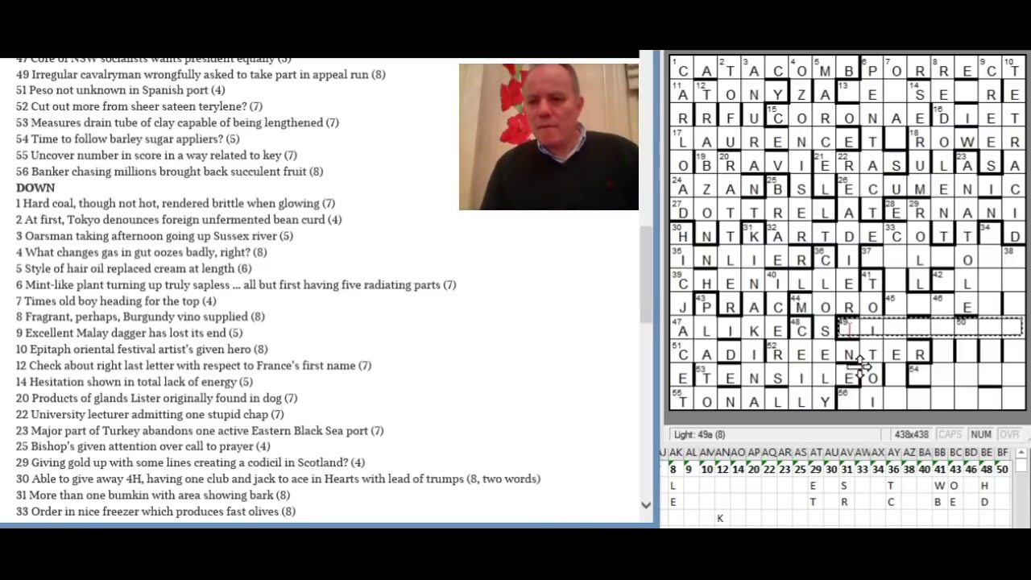
pyautogui.click(851, 313)
pyautogui.write('SILLADAR')
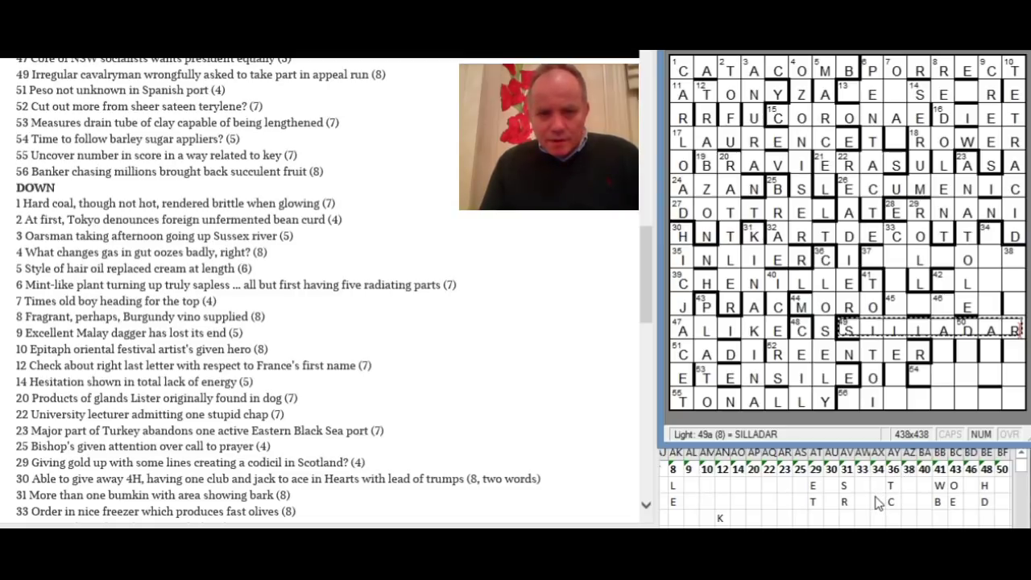
pyautogui.click(878, 503)
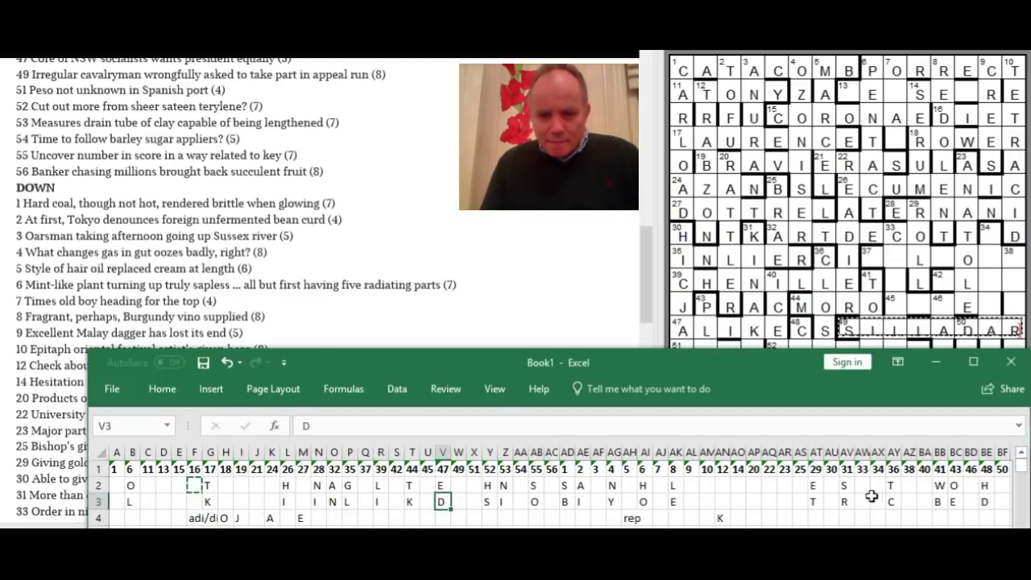
# Write R in W2 and T in W3 under clue 49, then return to the grid.
pyautogui.click(444, 503)
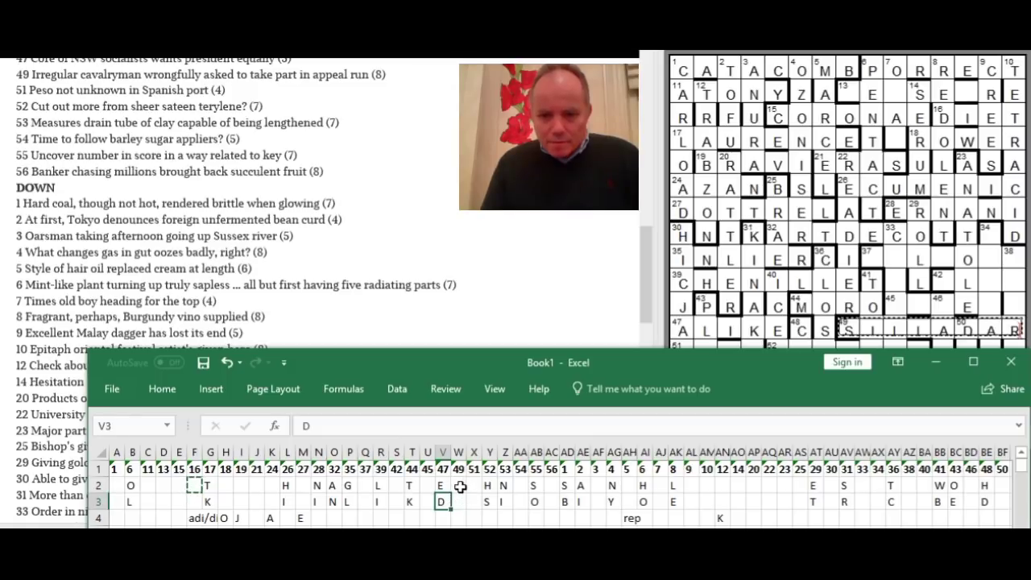
pyautogui.click(460, 486)
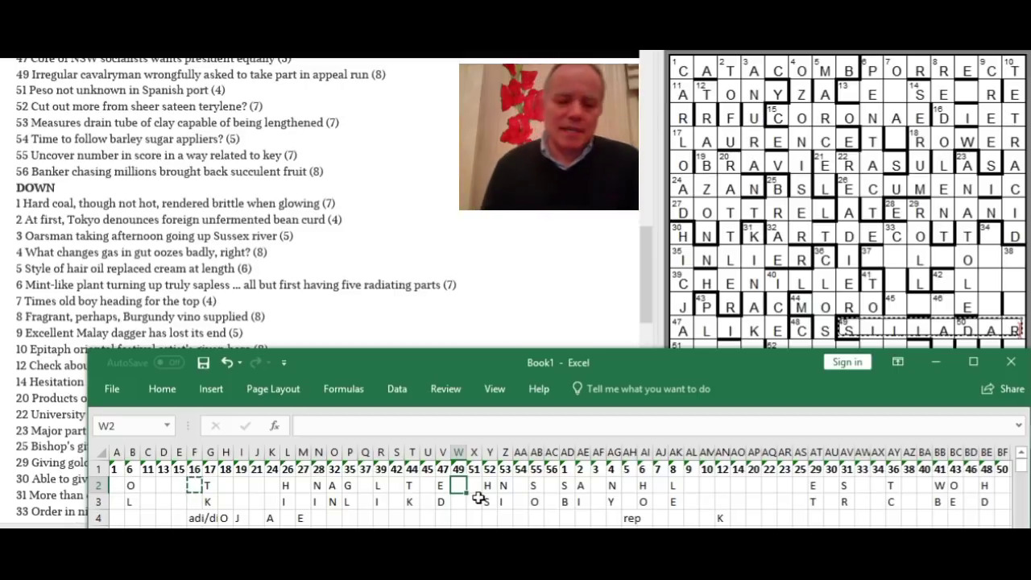
pyautogui.write('R')
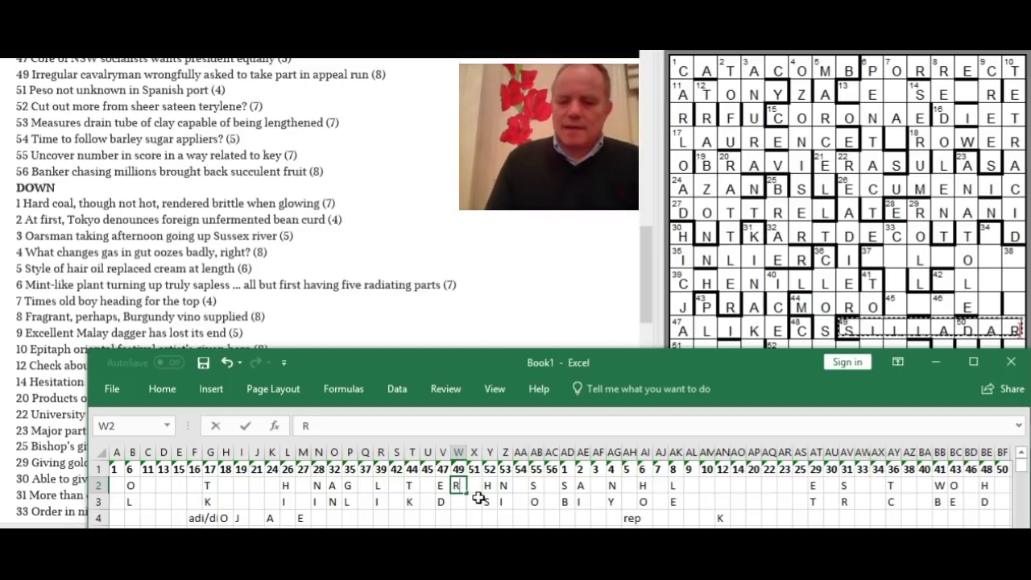
pyautogui.press('Return')
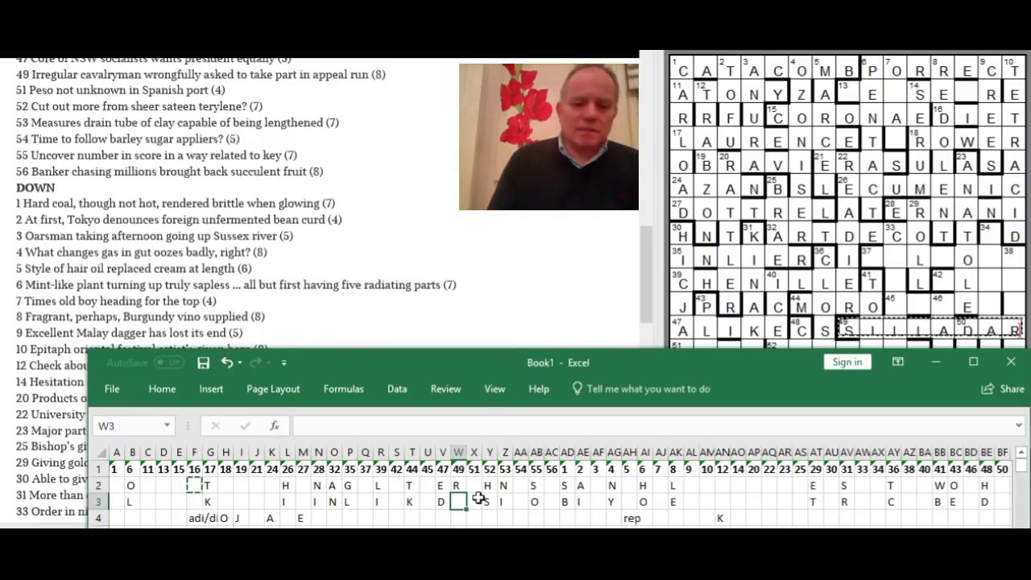
pyautogui.write('T')
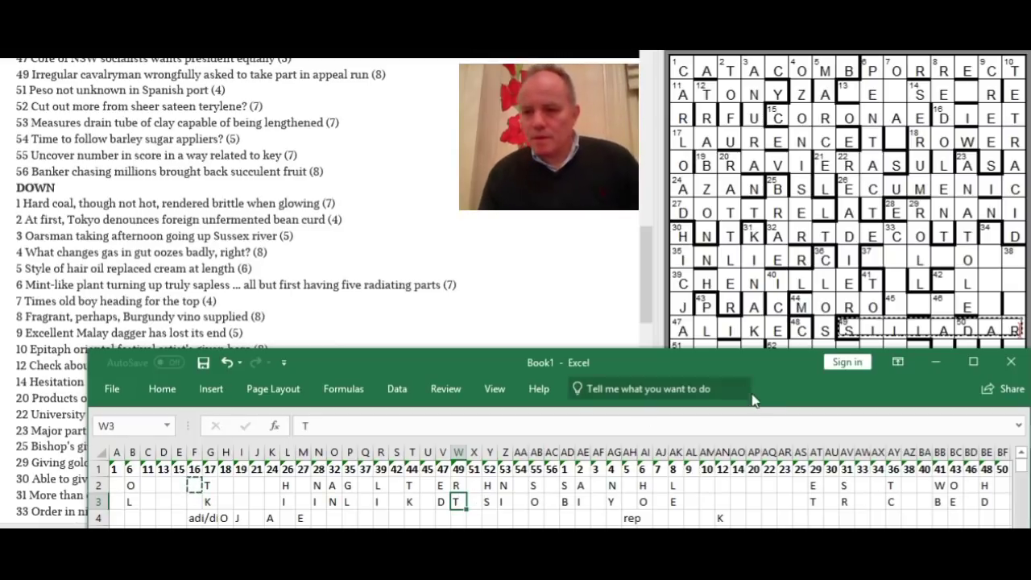
pyautogui.click(898, 299)
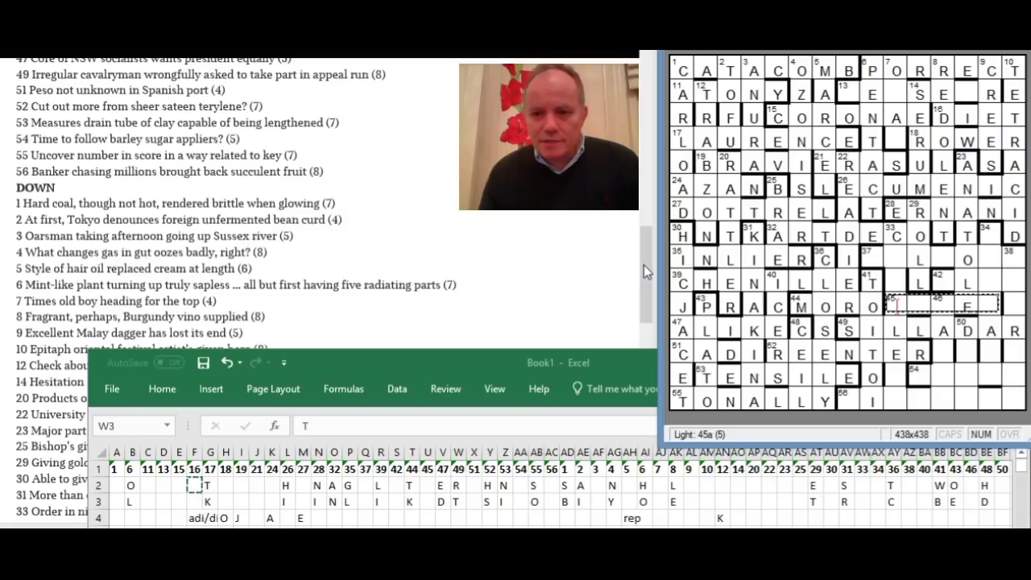
# Type RAMEE into the 46 Down light, crossing SILLADAR.
pyautogui.moveTo(643, 265); pyautogui.dragTo(644, 255)
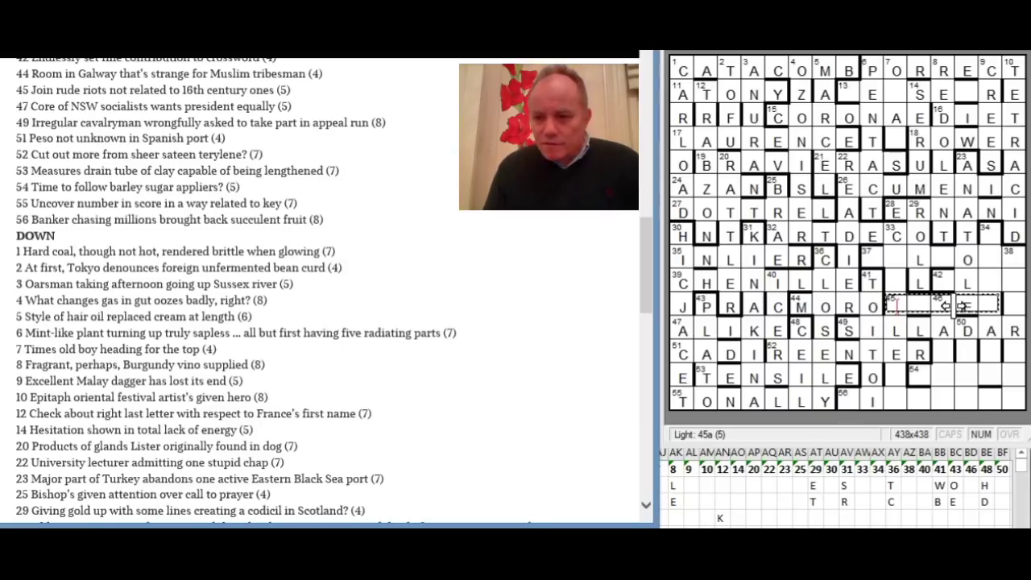
pyautogui.click(946, 306)
pyautogui.moveTo(649, 272); pyautogui.dragTo(645, 314)
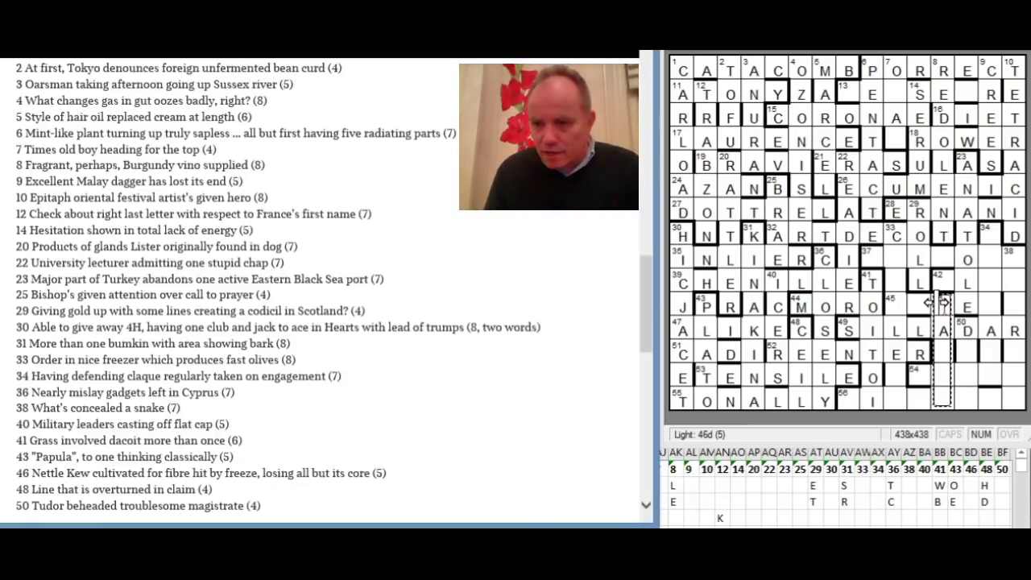
pyautogui.write('RAMEE')
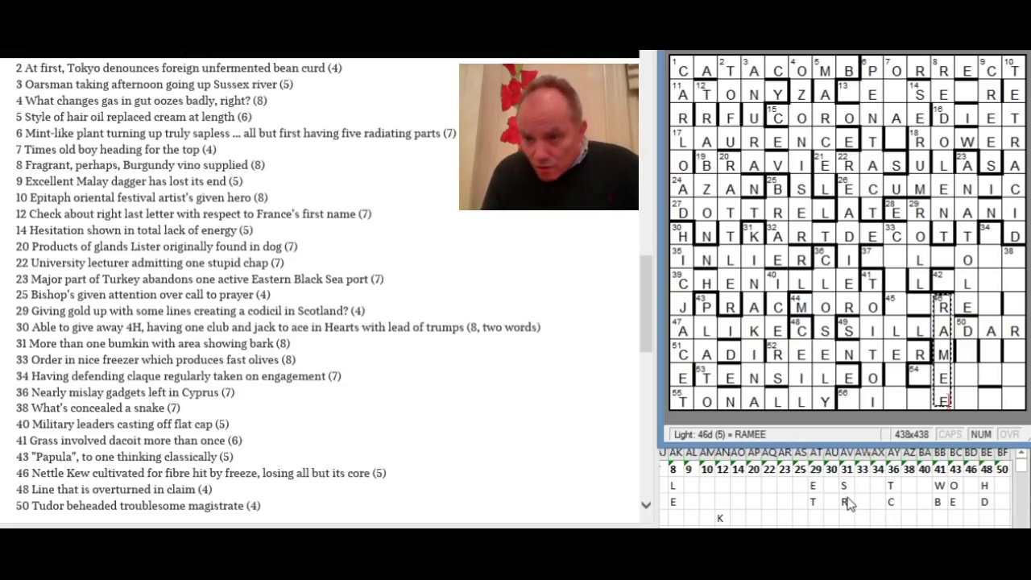
# Write T in BD2 and R in BD3 under clue 46, then return to the grid.
pyautogui.click(966, 483)
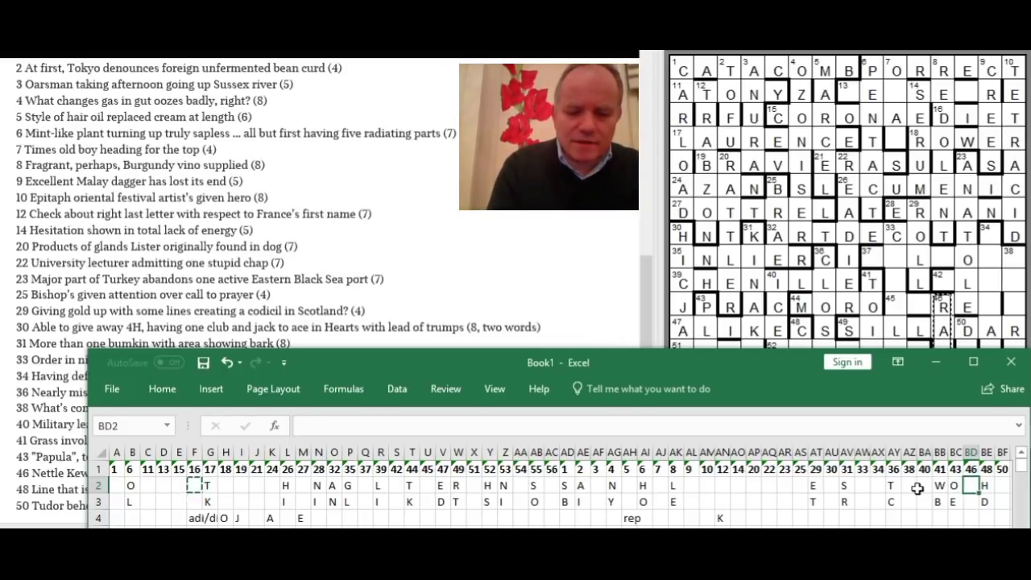
pyautogui.write('T')
pyautogui.press('Return')
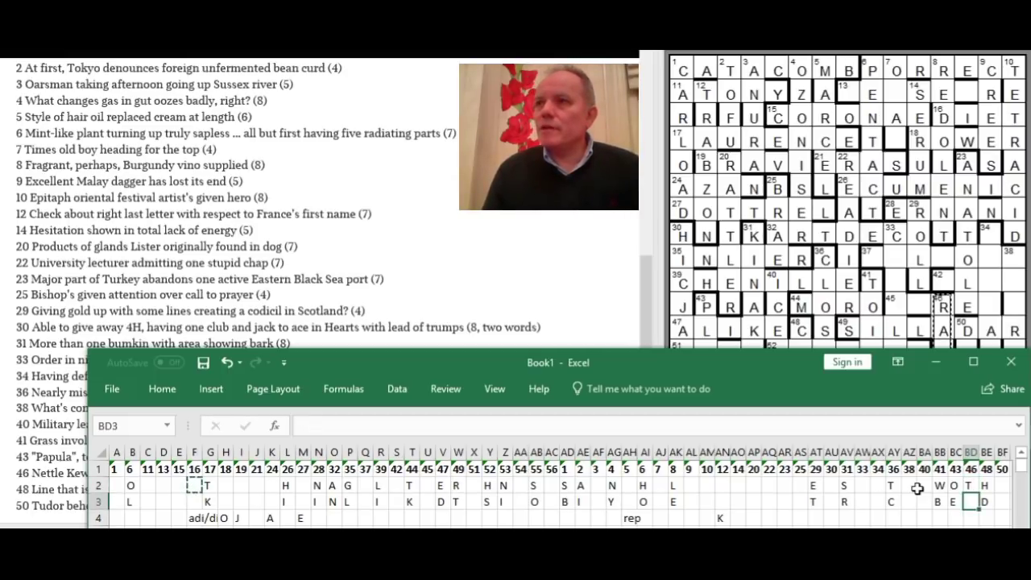
pyautogui.write('R')
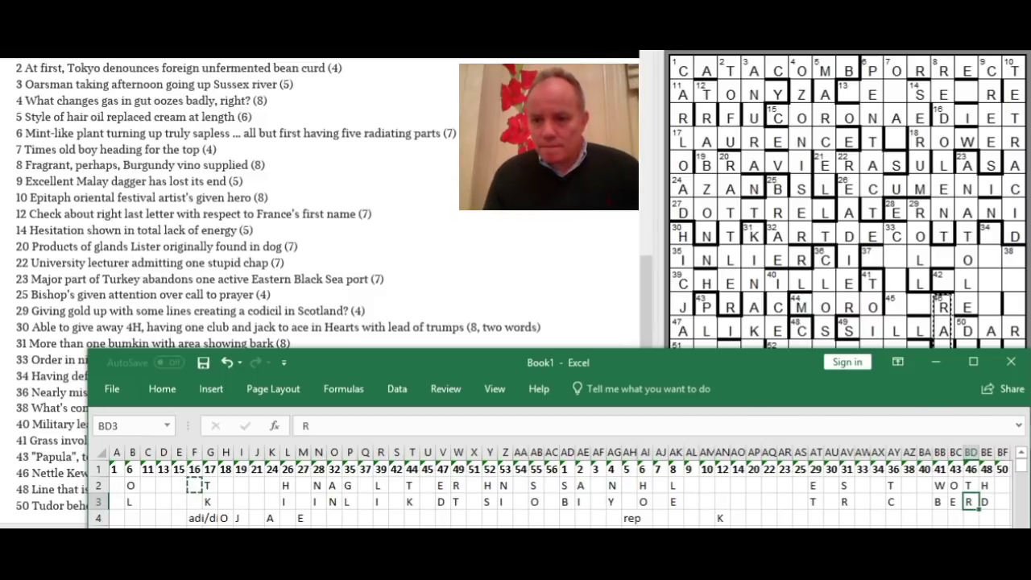
pyautogui.hotkey('alt', 'Tab')
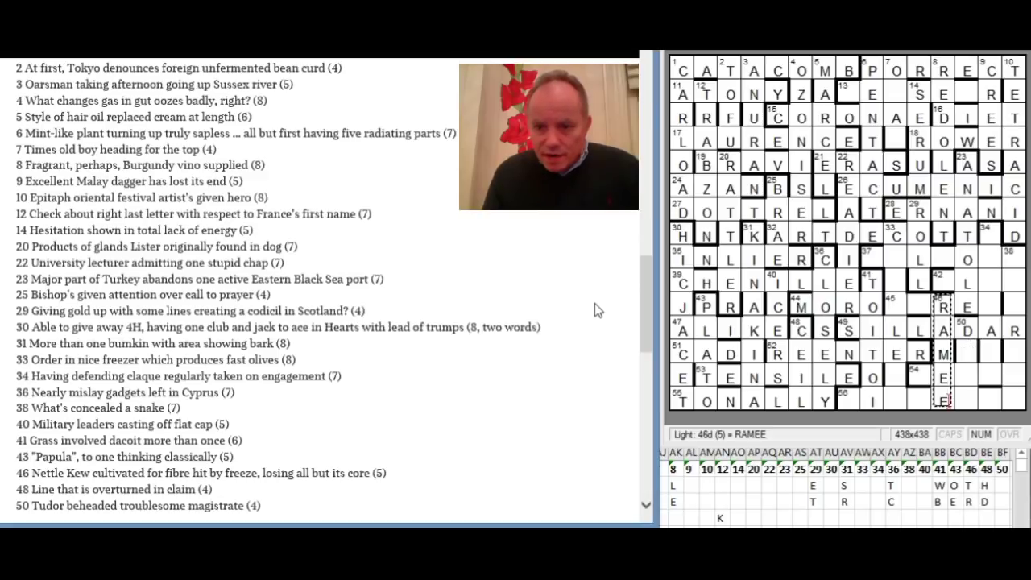
# Add URO after the existing D in 50 down so it reads DURO beside RAMEE.
pyautogui.moveTo(642, 306)
pyautogui.mouseDown()
pyautogui.moveTo(644, 334)
pyautogui.moveTo(642, 317)
pyautogui.mouseUp()
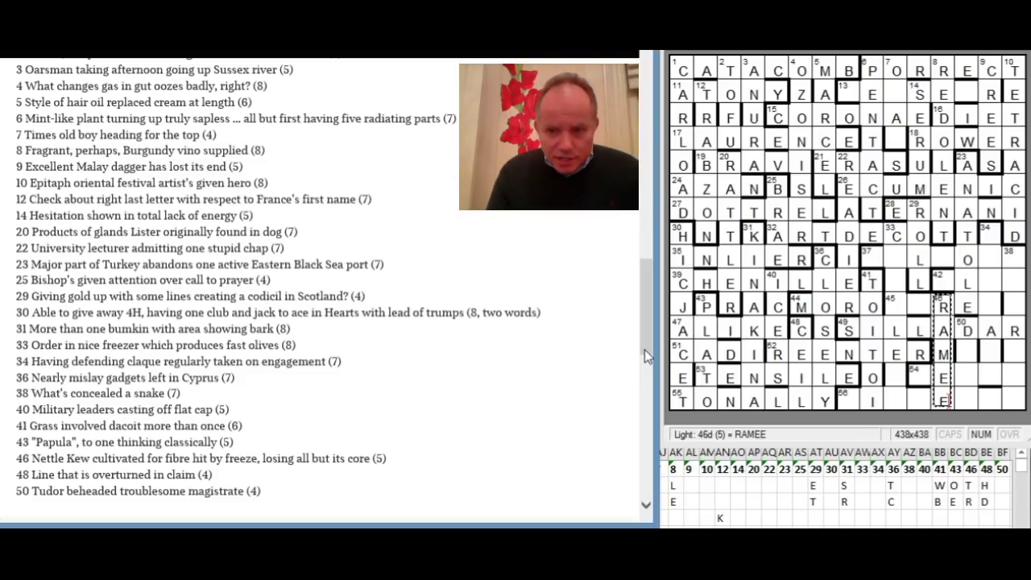
pyautogui.moveTo(644, 349)
pyautogui.mouseDown()
pyautogui.moveTo(645, 323)
pyautogui.moveTo(644, 352)
pyautogui.mouseUp()
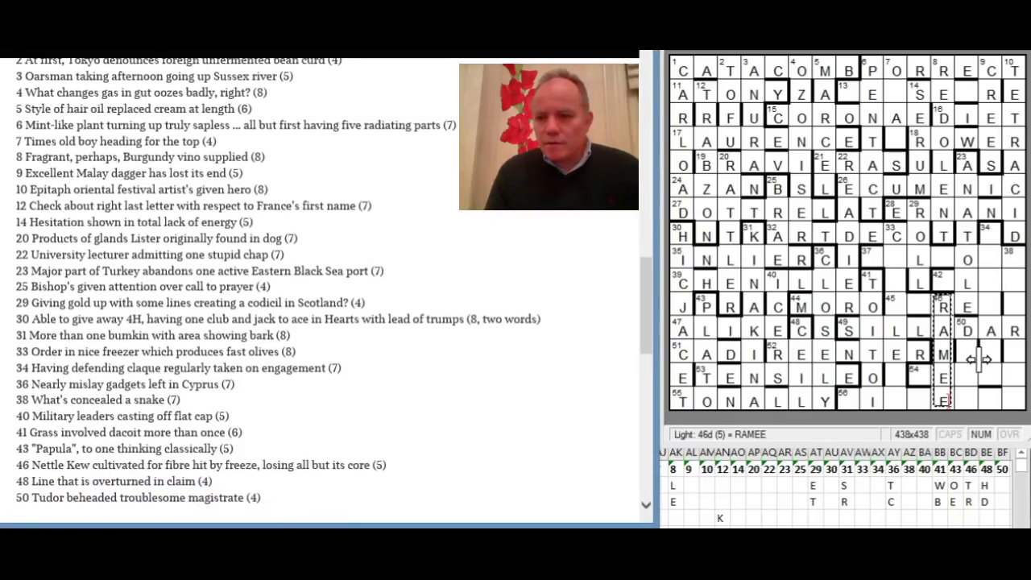
pyautogui.click(973, 355)
pyautogui.write('URO')
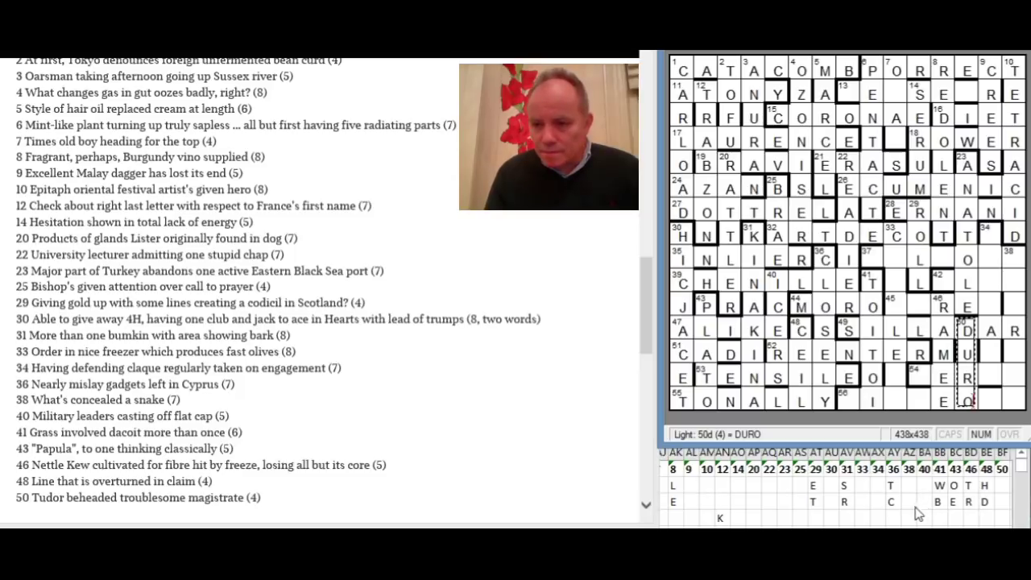
pyautogui.click(976, 501)
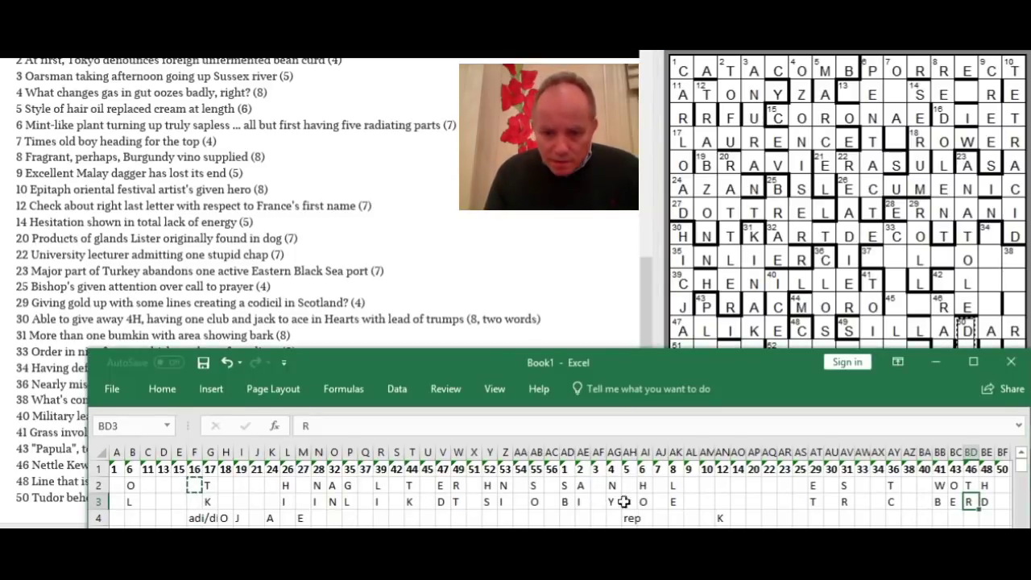
# Log an A in cell X4 under heading 51 of the Excel letter tally.
pyautogui.click(475, 519)
pyautogui.write('A')
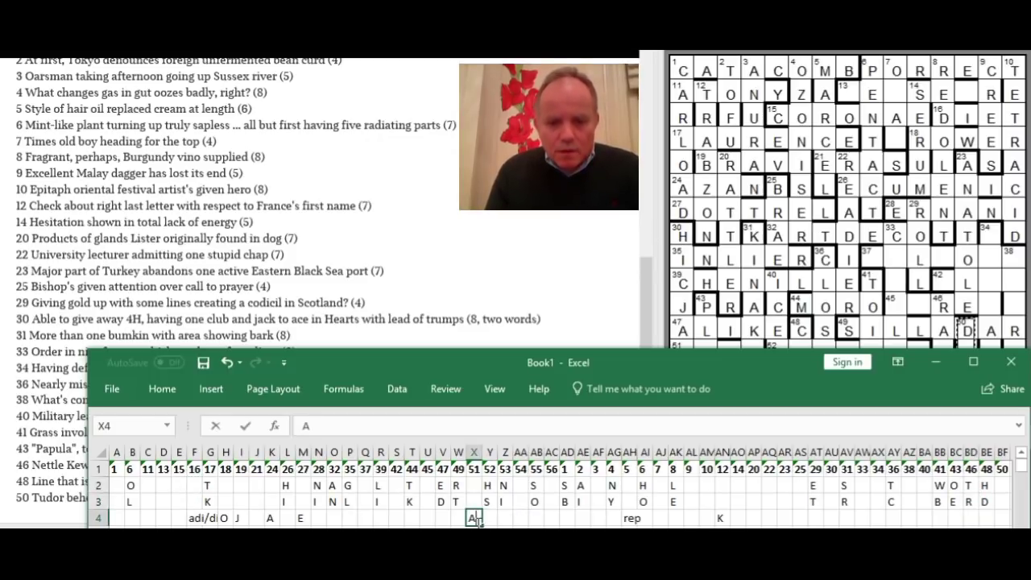
pyautogui.hotkey('ctrl', 'Return')
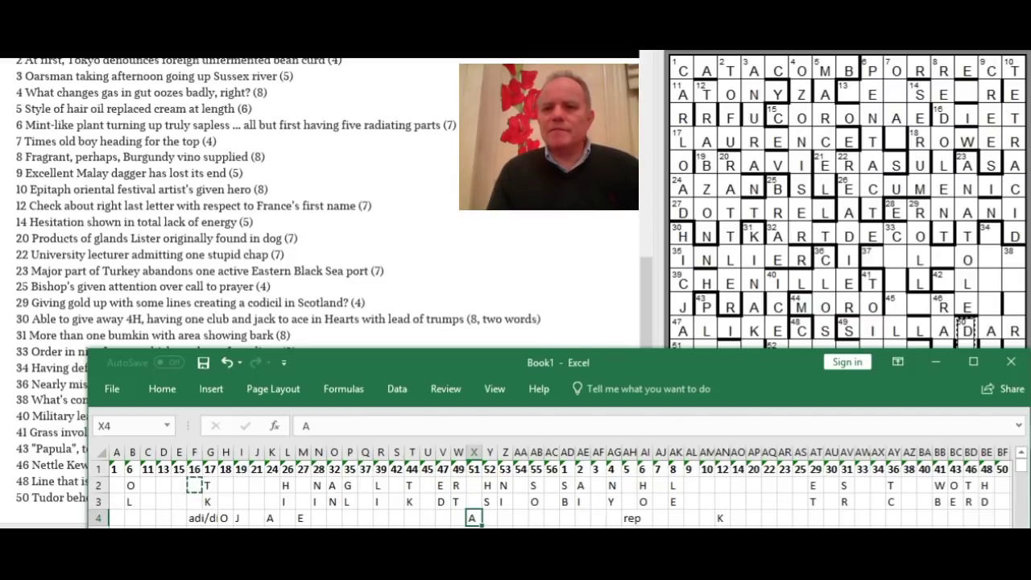
pyautogui.hotkey('alt', 'Tab')
pyautogui.click(800, 123)
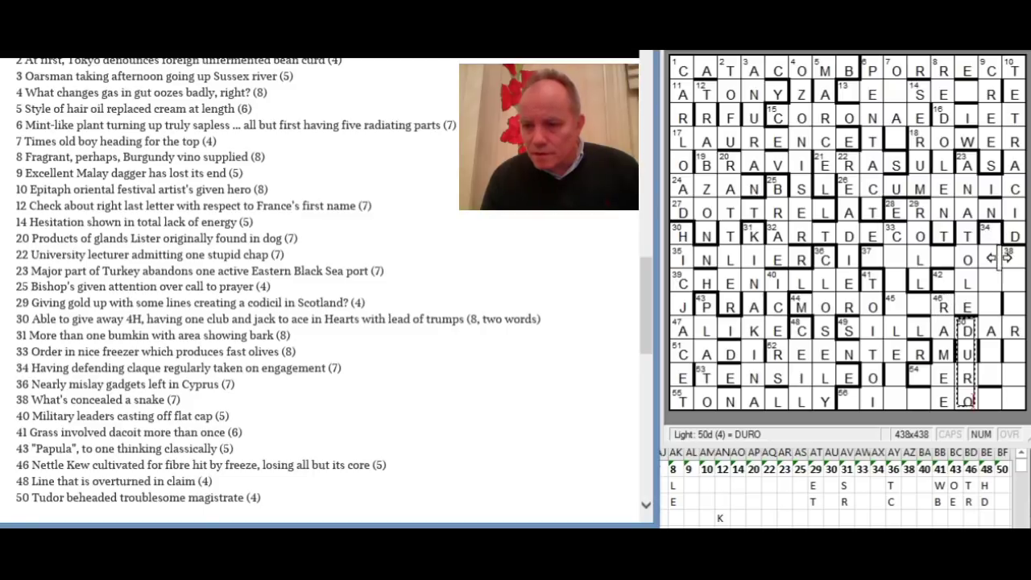
pyautogui.click(918, 374)
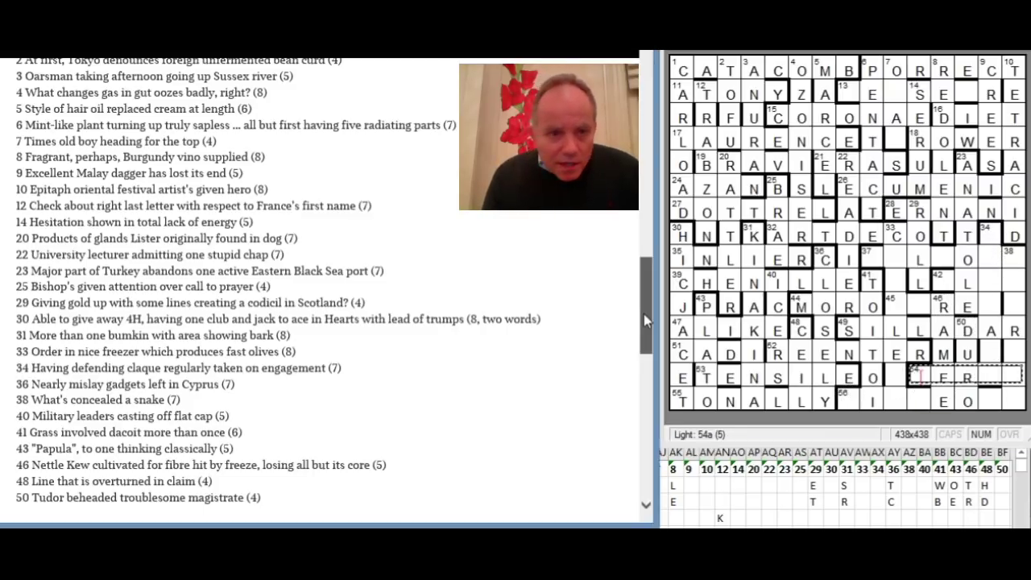
# Check the 38 down clue and enter SECRETA down the grid's rightmost column.
pyautogui.scroll(3, 642, 299)
pyautogui.moveTo(641, 298); pyautogui.dragTo(640, 297)
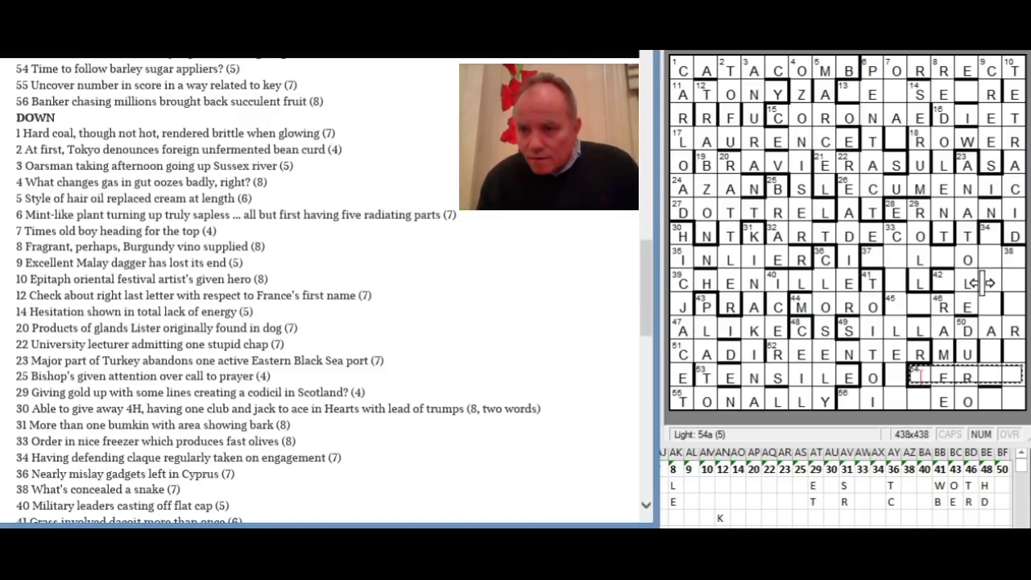
pyautogui.click(1004, 260)
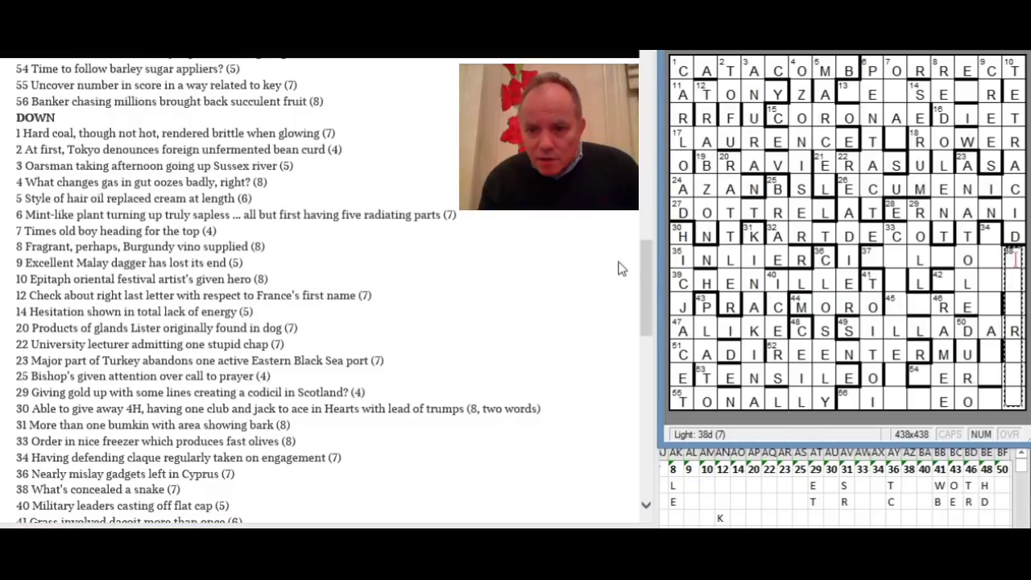
pyautogui.moveTo(647, 277); pyautogui.dragTo(649, 299)
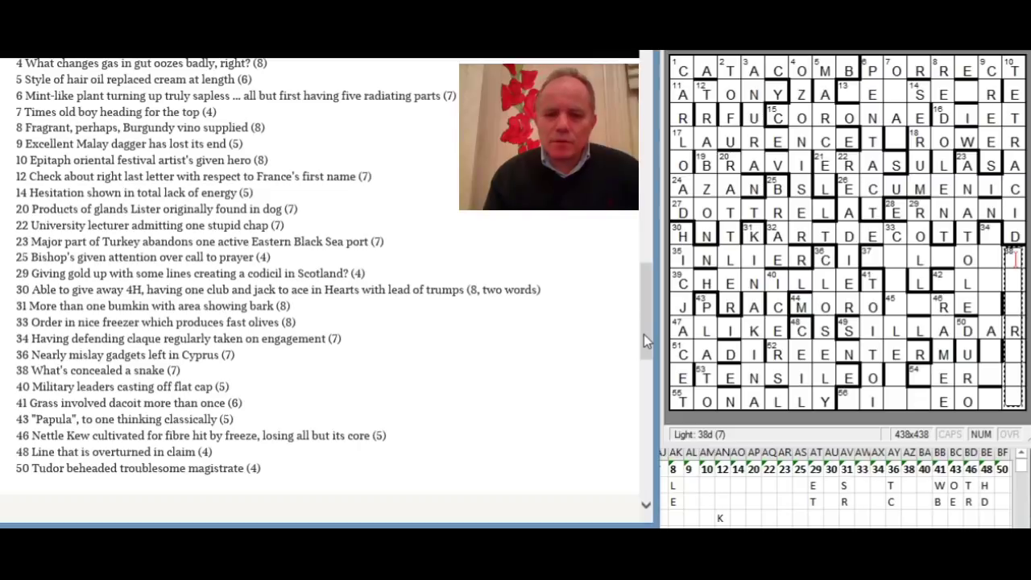
pyautogui.click(644, 334)
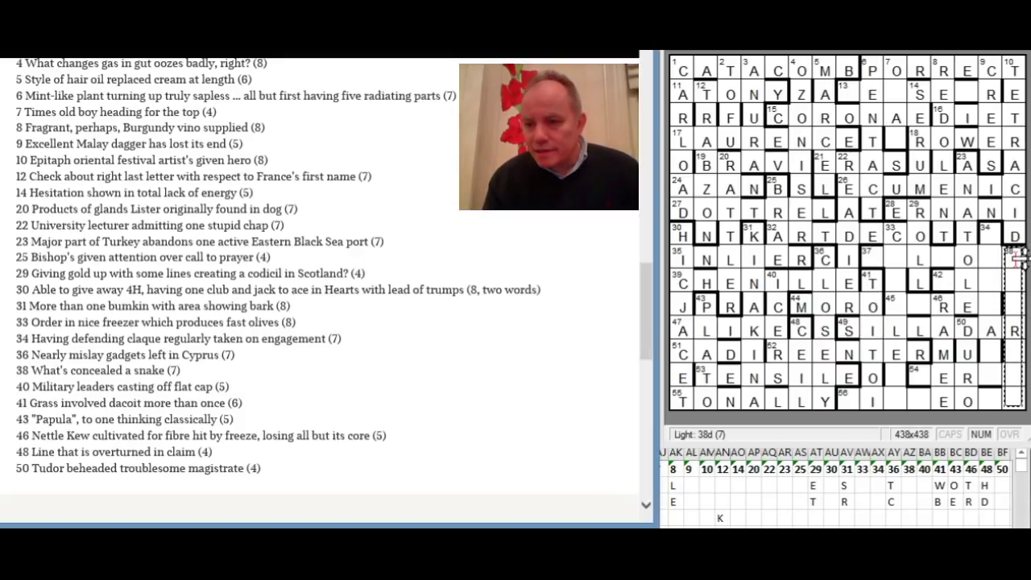
pyautogui.click(1011, 260)
pyautogui.write('SECRE')
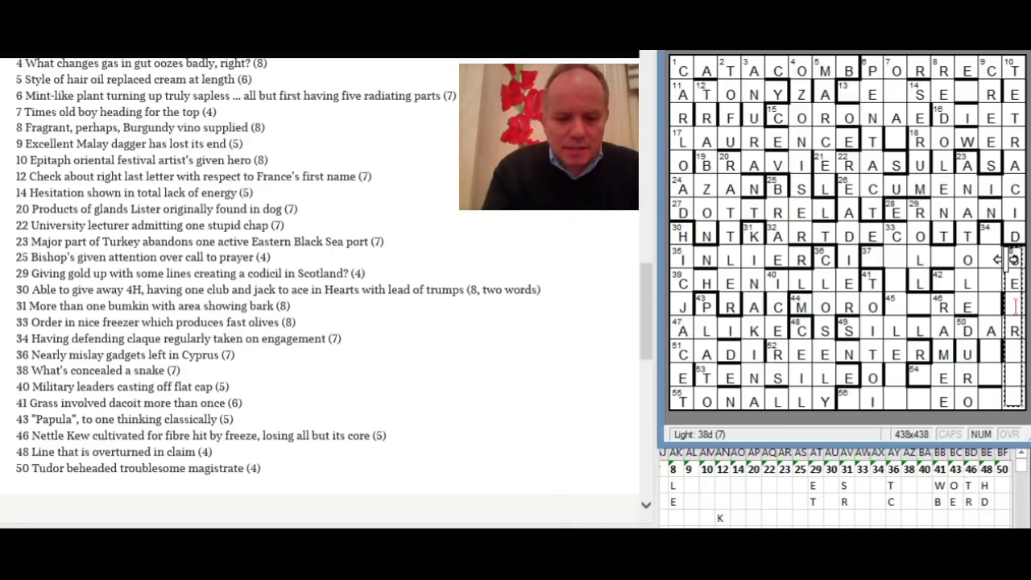
pyautogui.write('TA')
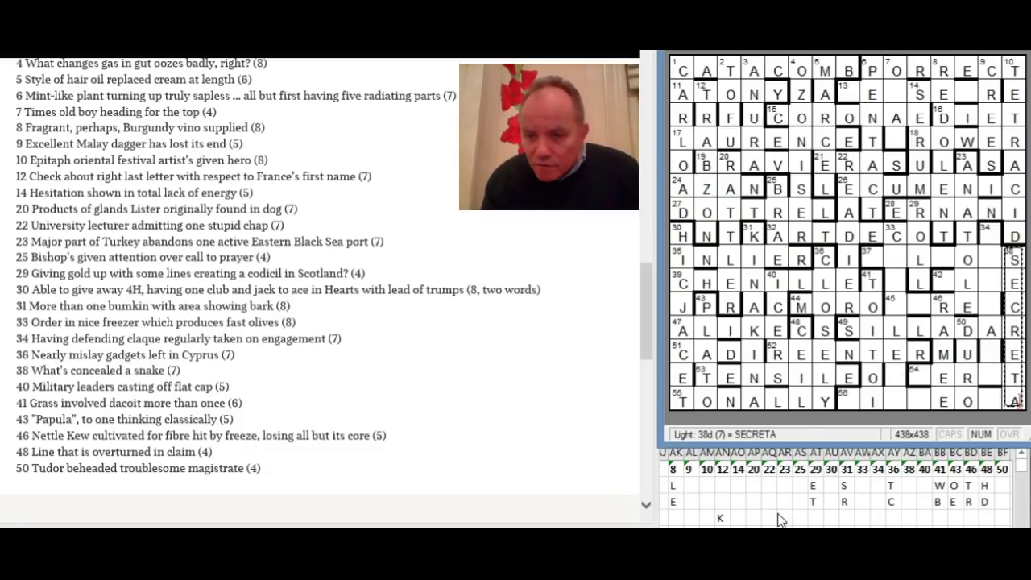
pyautogui.click(779, 520)
# Type R into cell AP4 of the letter tally and switch back to the crossword.
pyautogui.click(753, 516)
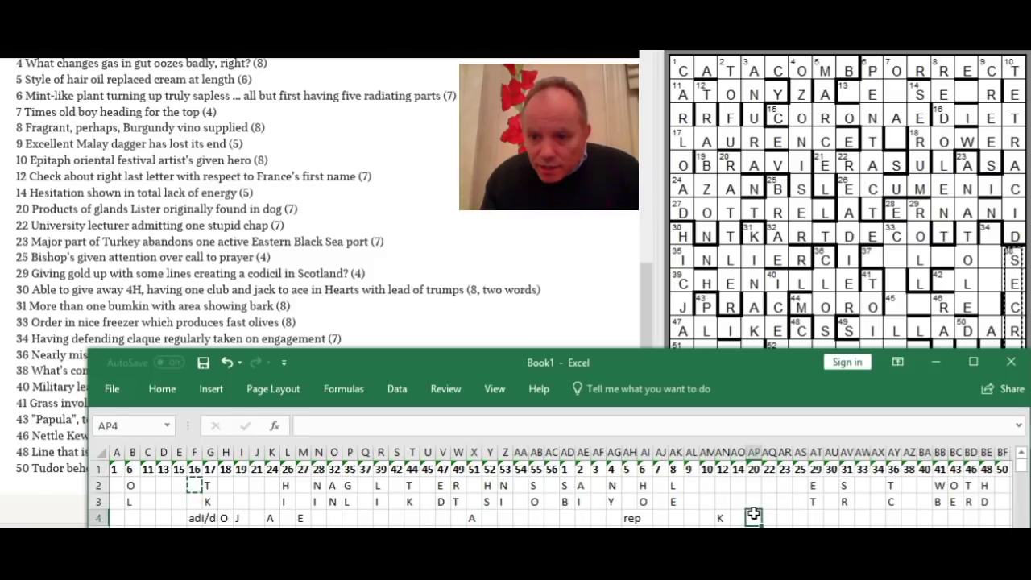
pyautogui.write('R')
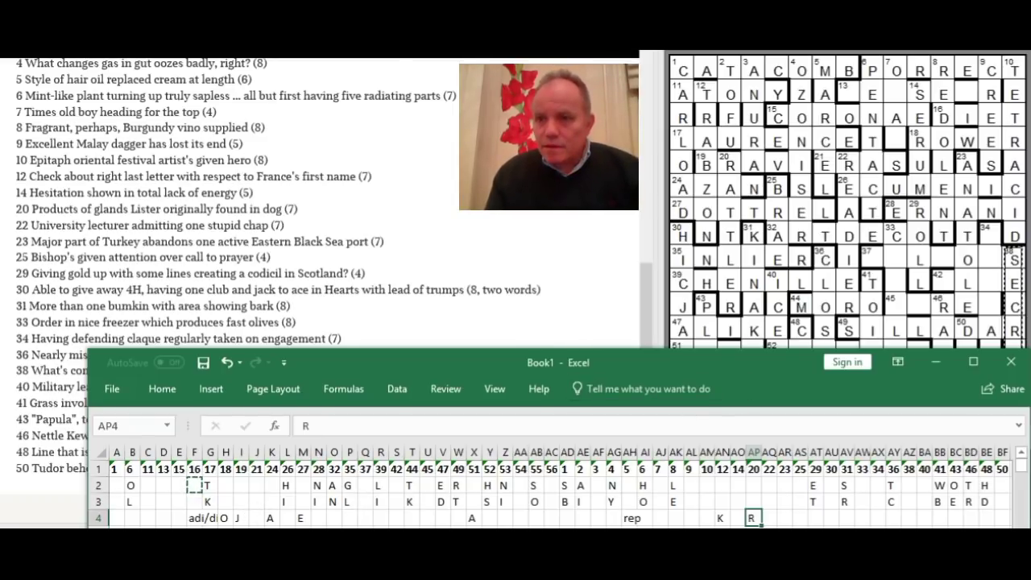
pyautogui.hotkey('alt', 'Tab')
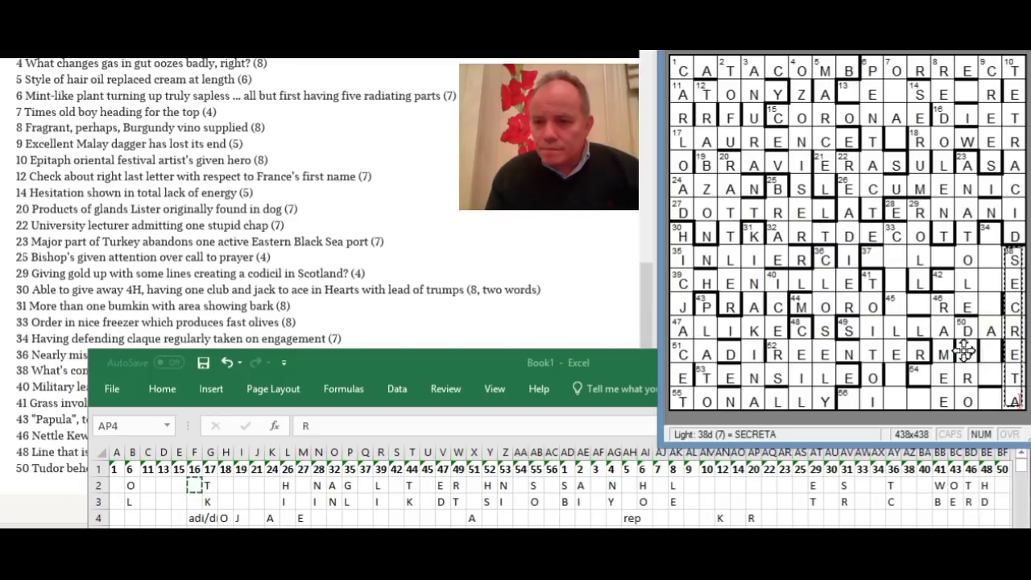
pyautogui.click(898, 310)
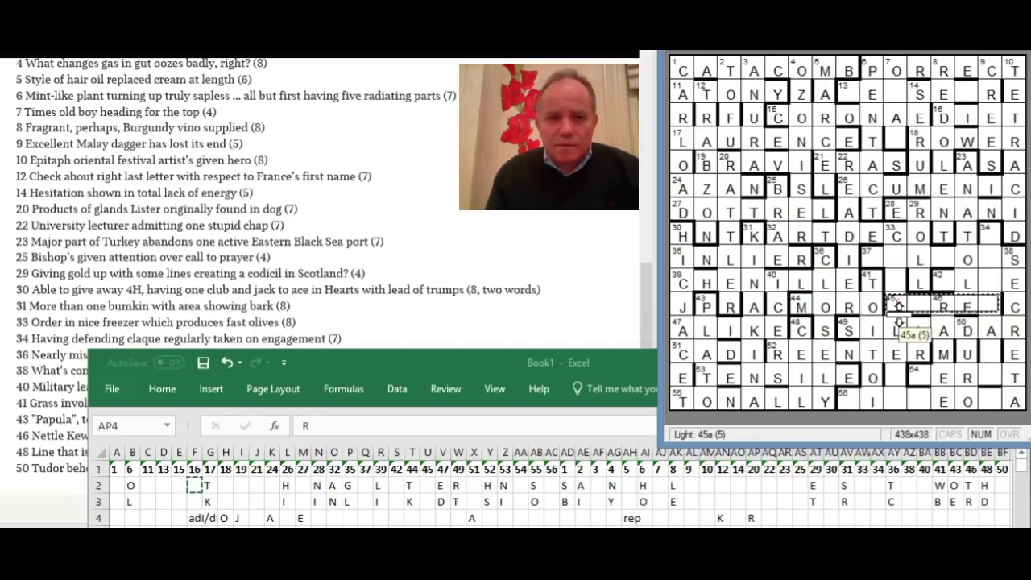
# Select 37 across and scroll the clue list back up to 37 Mock.
pyautogui.moveTo(638, 301); pyautogui.dragTo(645, 268)
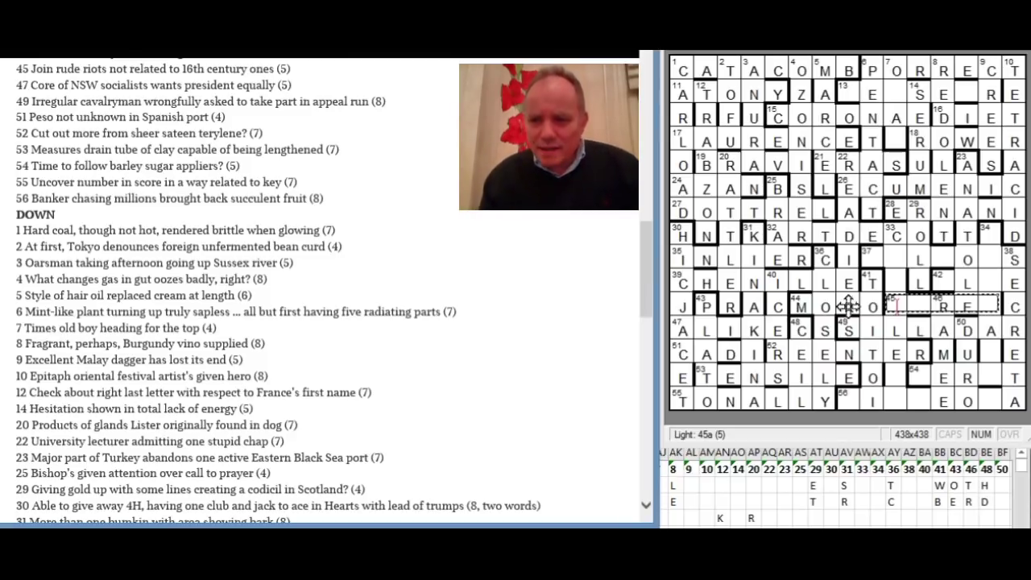
pyautogui.click(872, 258)
pyautogui.scroll(2, 647, 256)
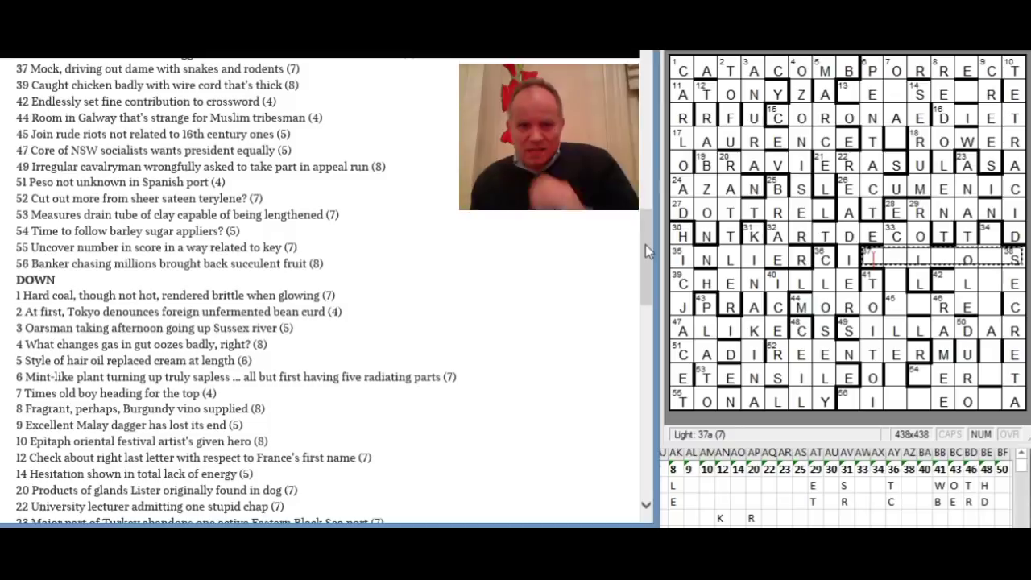
# Check the 34 down clue and enter CAUDATE into that light.
pyautogui.click(941, 282)
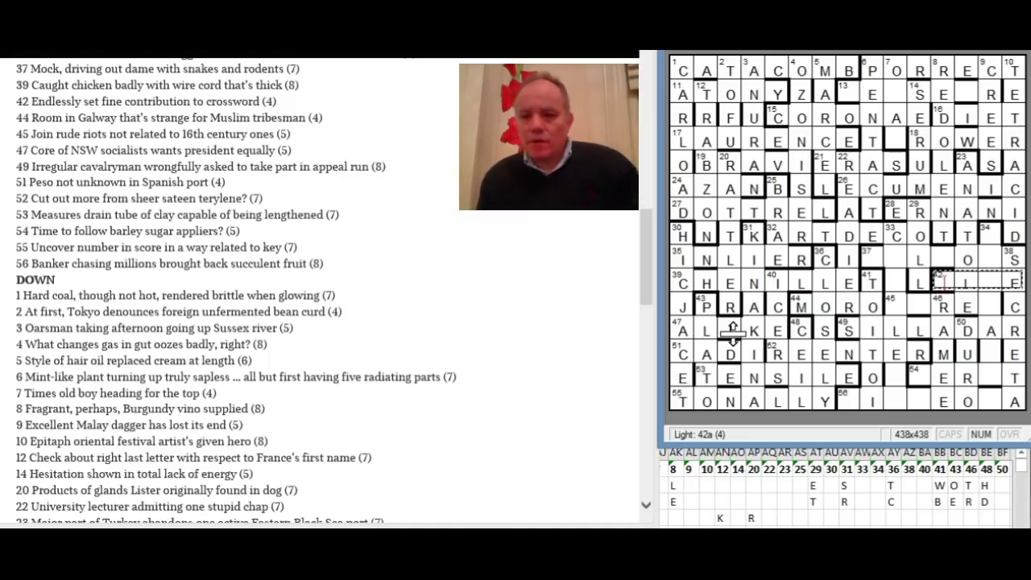
pyautogui.click(992, 233)
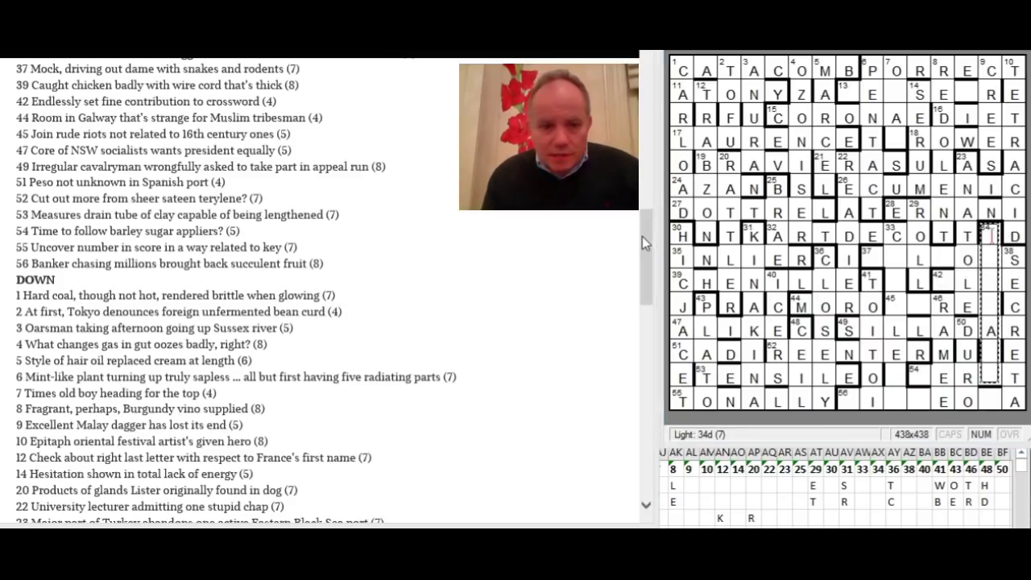
pyautogui.moveTo(642, 235); pyautogui.dragTo(651, 270)
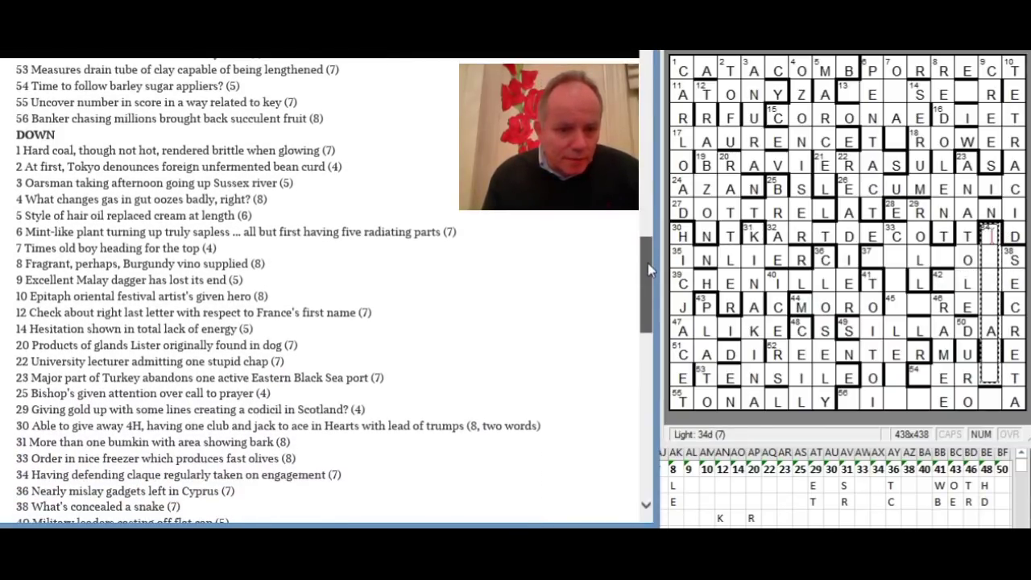
pyautogui.scroll(-1, 651, 272)
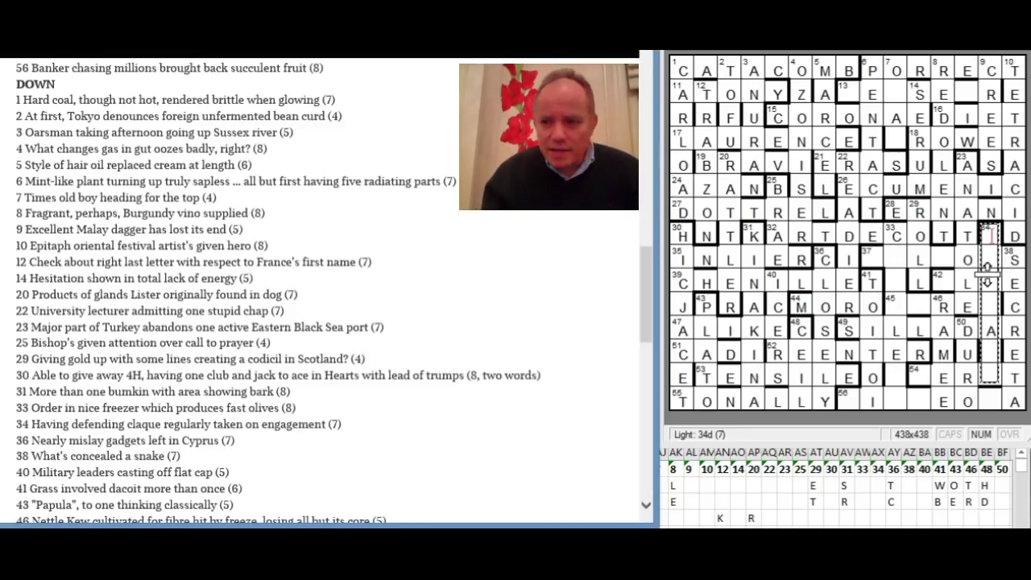
pyautogui.click(991, 236)
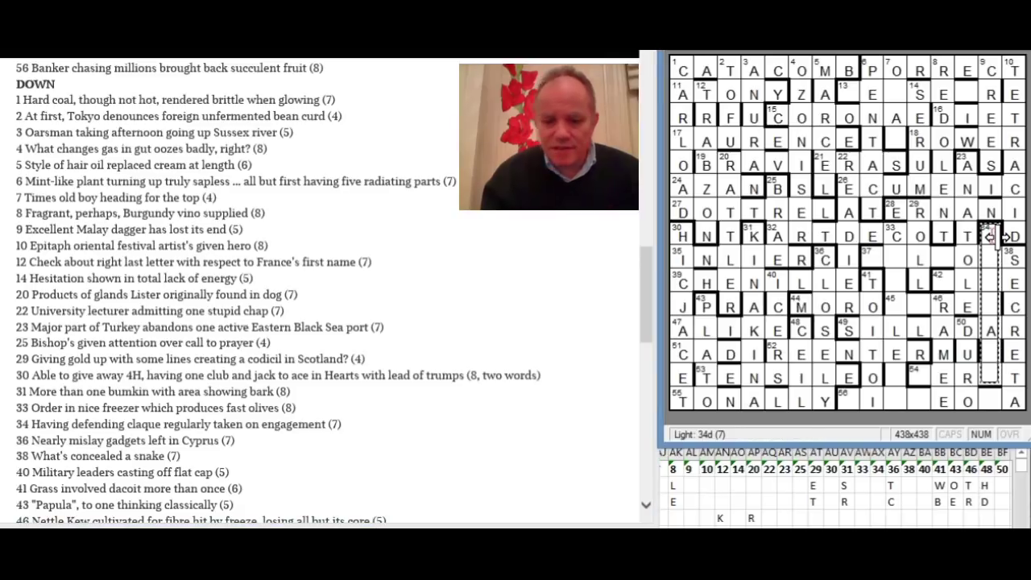
pyautogui.write('caudate')
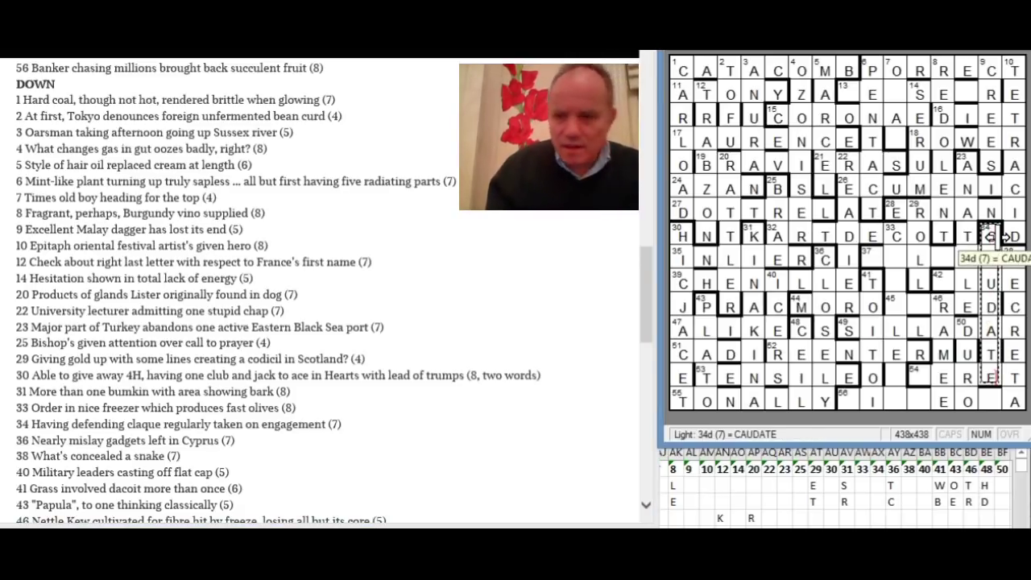
# Log A in cells AX2 and AX3 of the Excel tally, then return to the crossword.
pyautogui.click(878, 481)
pyautogui.click(878, 480)
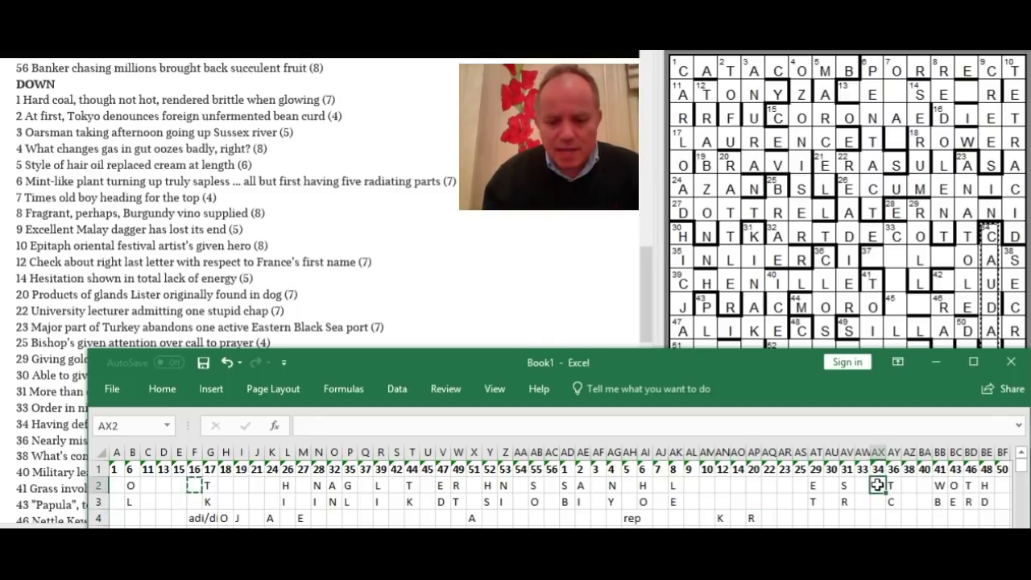
pyautogui.write('A')
pyautogui.press('Return')
pyautogui.write('A')
pyautogui.hotkey('ctrl', 'Return')
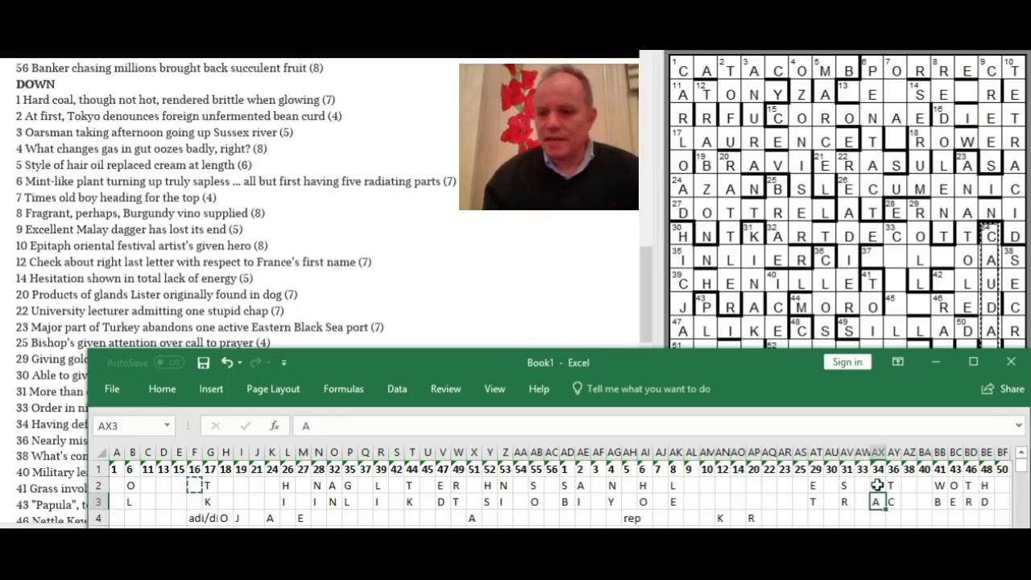
pyautogui.hotkey('alt', 'Tab')
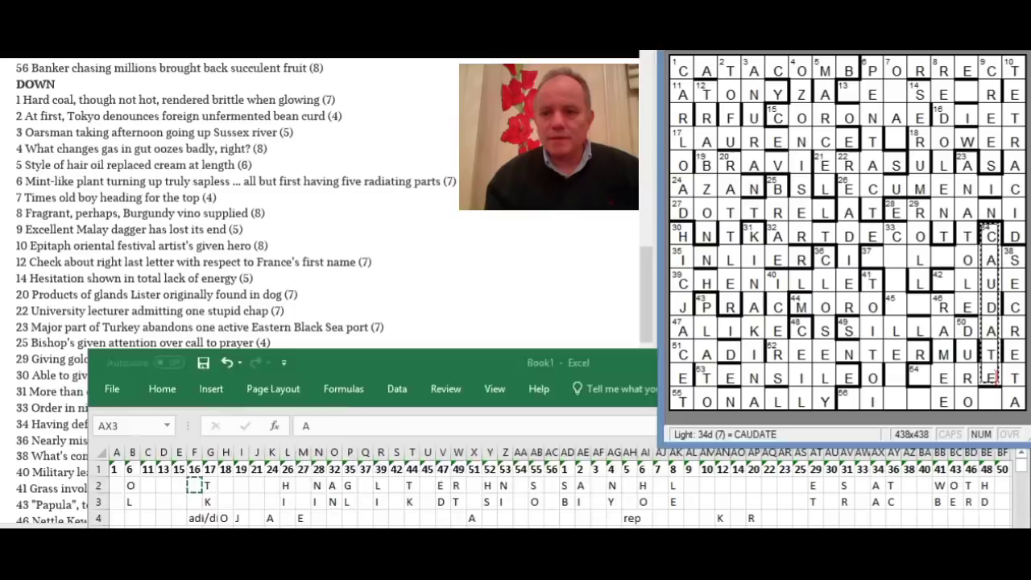
pyautogui.hotkey('alt', 'Tab')
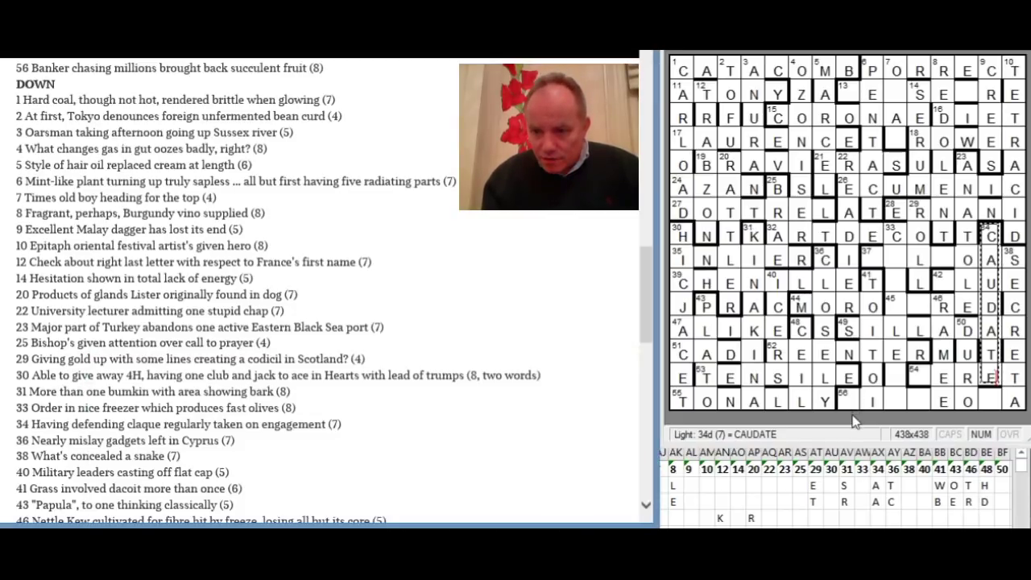
# Type NNEOL into 56 across so it reads MINNEOLA beside TONALLY.
pyautogui.click(849, 401)
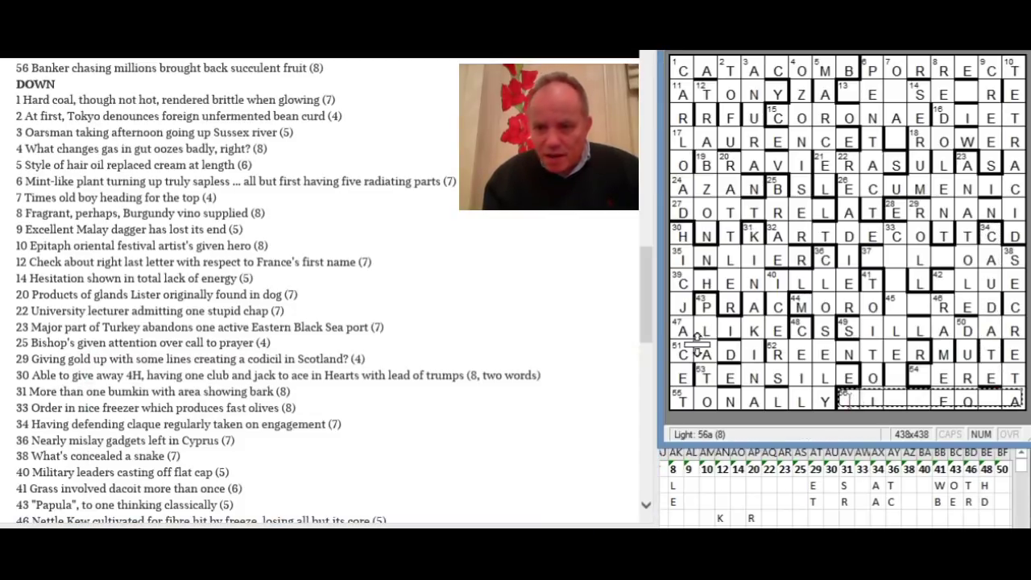
pyautogui.moveTo(646, 308); pyautogui.dragTo(646, 303)
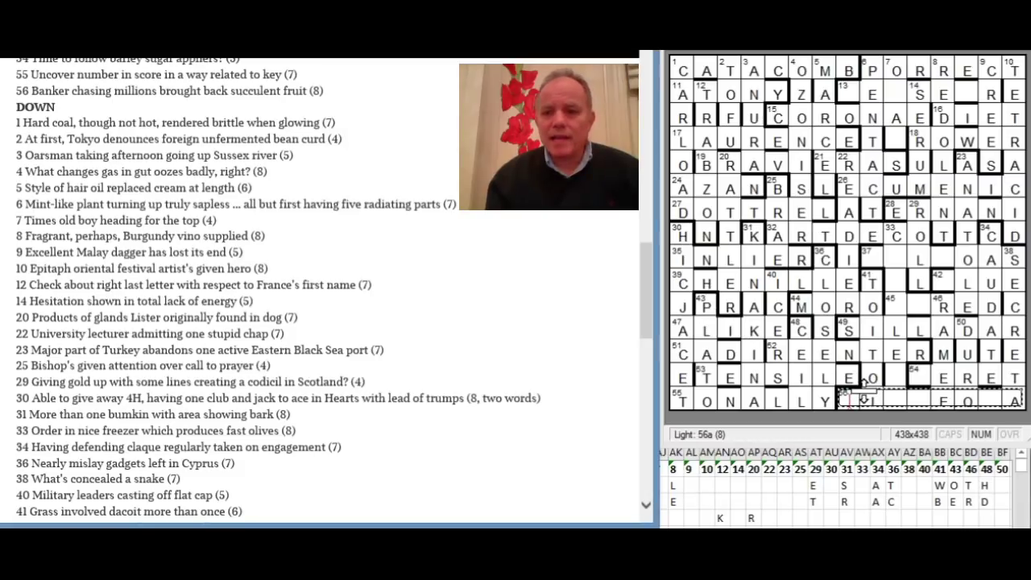
pyautogui.click(850, 395)
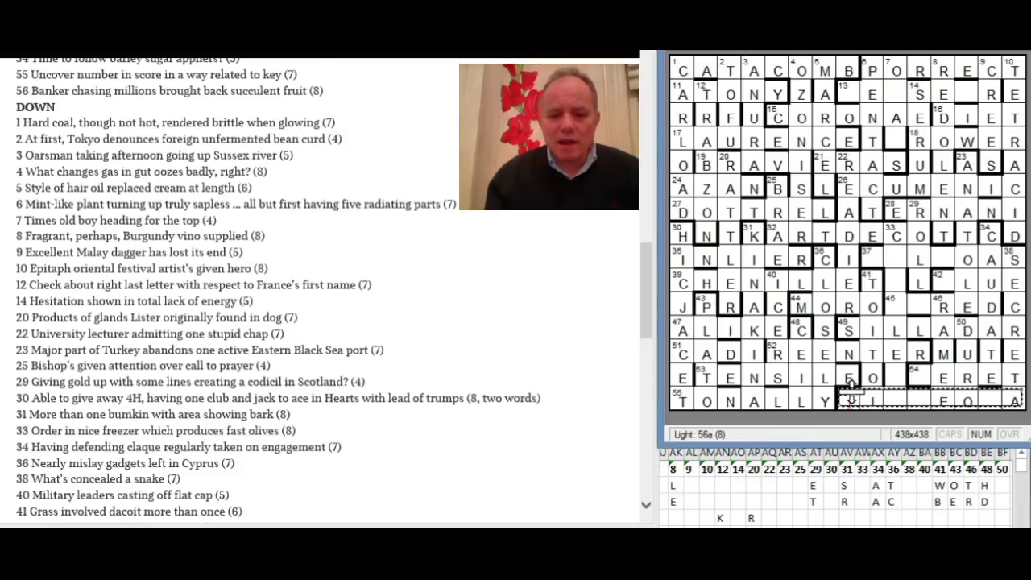
pyautogui.write('nneol')
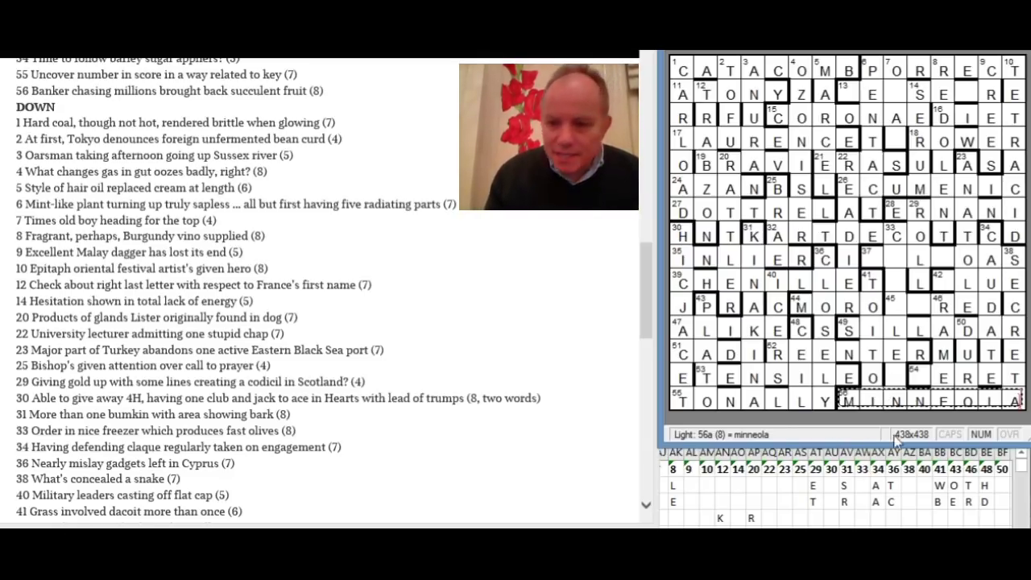
pyautogui.click(830, 480)
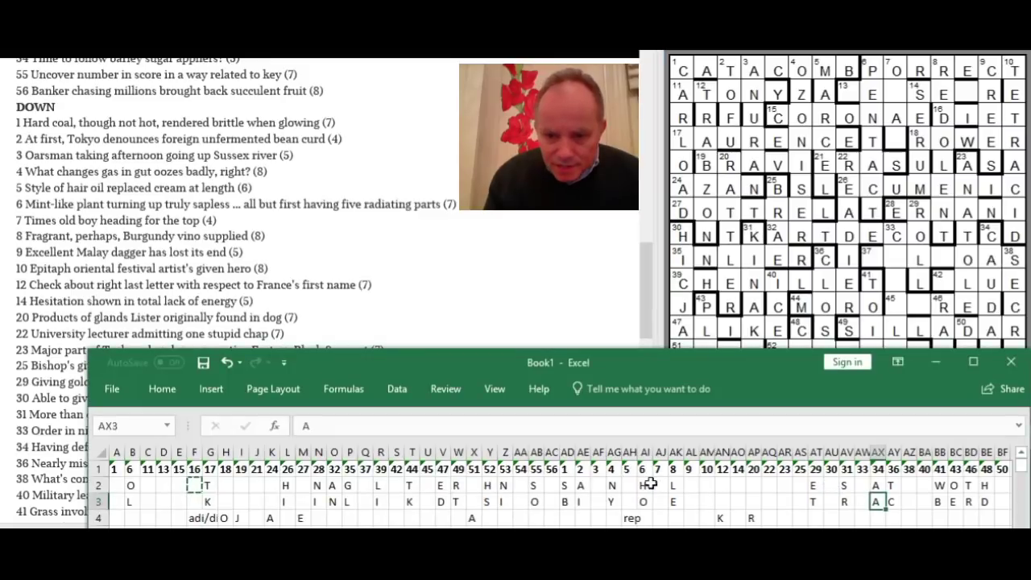
# Enter W in cell AC2 and T in cell AC3 of the letter tally.
pyautogui.click(555, 485)
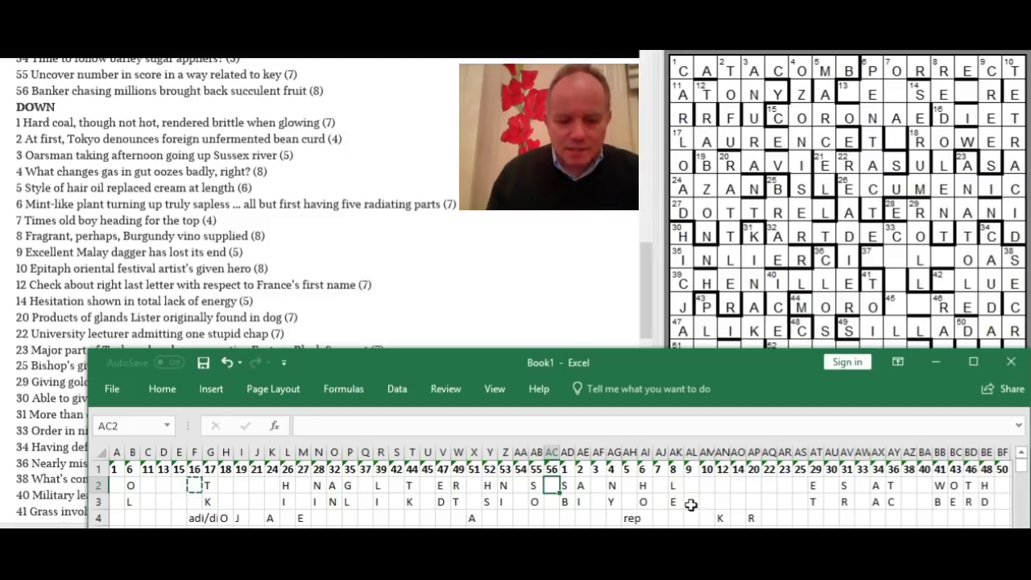
pyautogui.write('W')
pyautogui.press('Return')
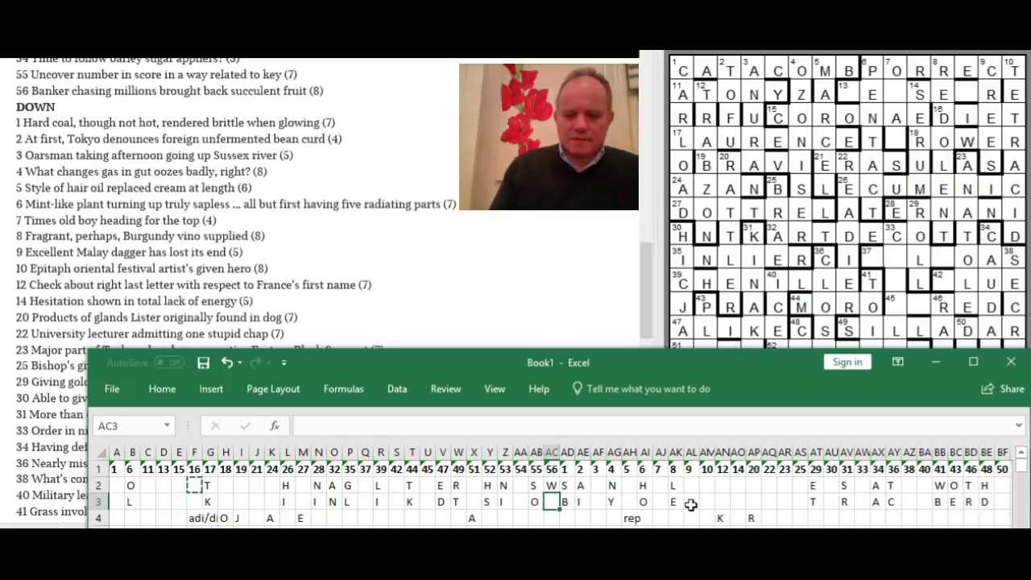
pyautogui.write('T')
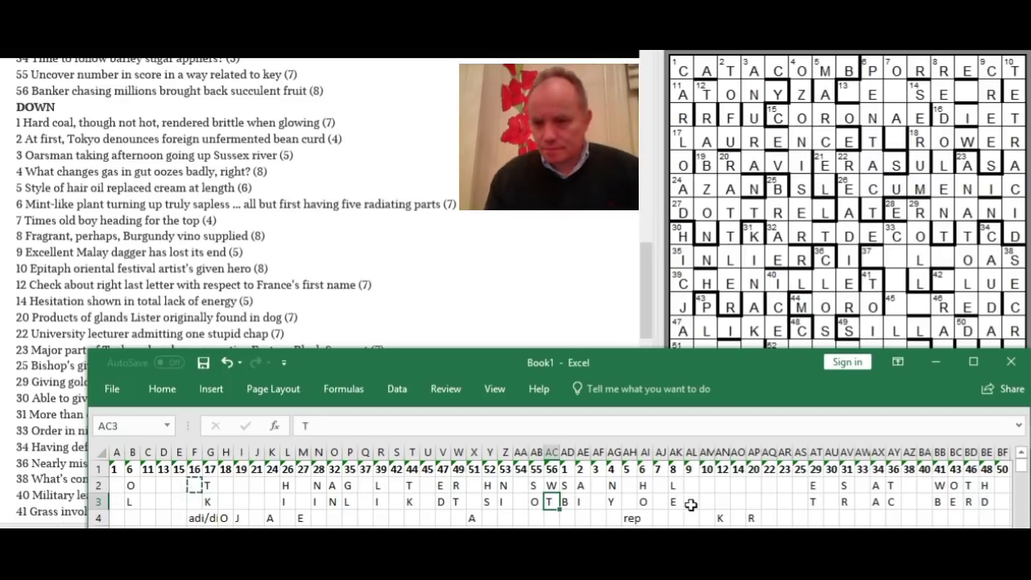
# Select the 54 across light and review its clue to complete BERET.
pyautogui.click(910, 260)
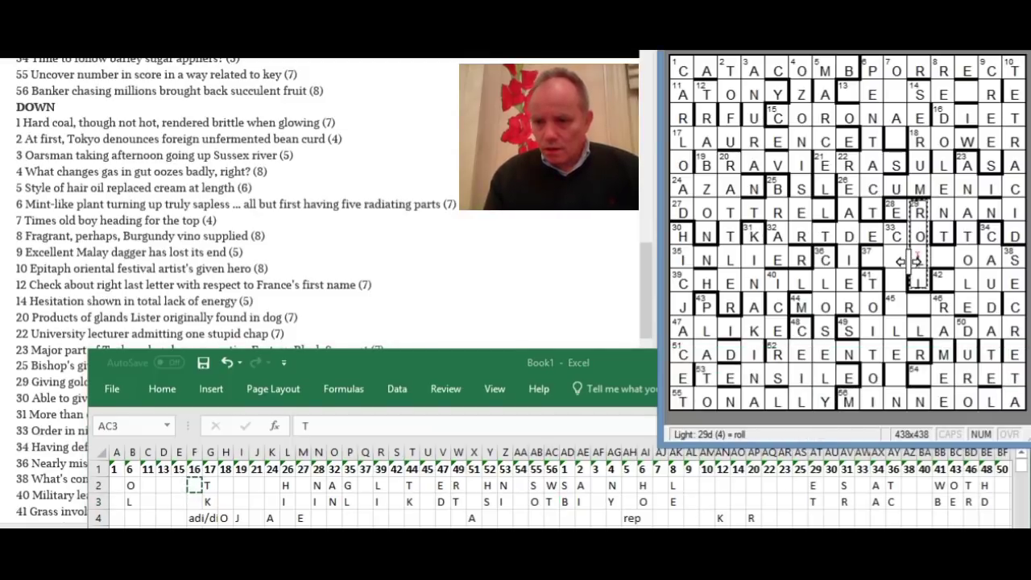
pyautogui.click(918, 378)
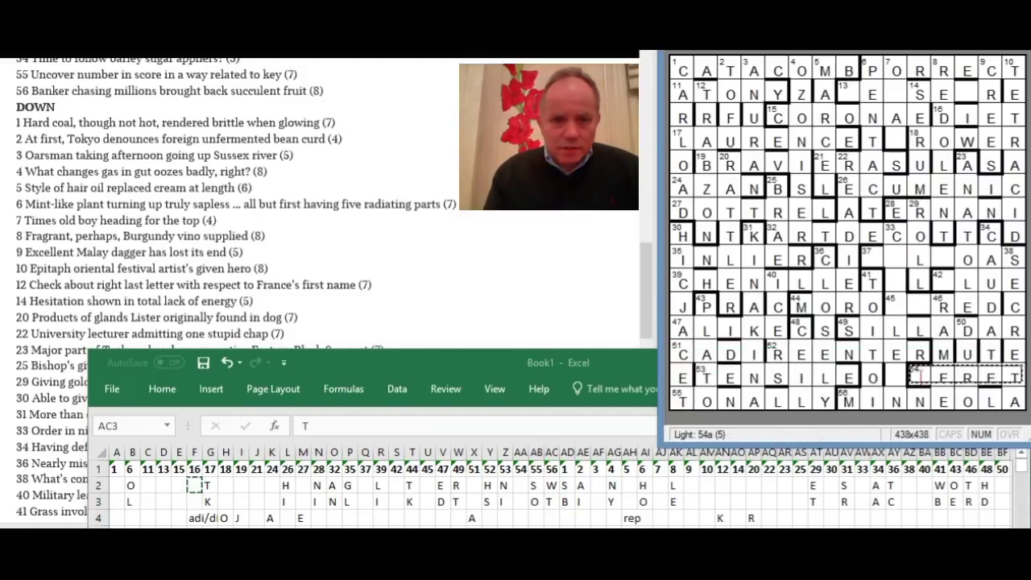
pyautogui.moveTo(644, 276); pyautogui.dragTo(645, 271)
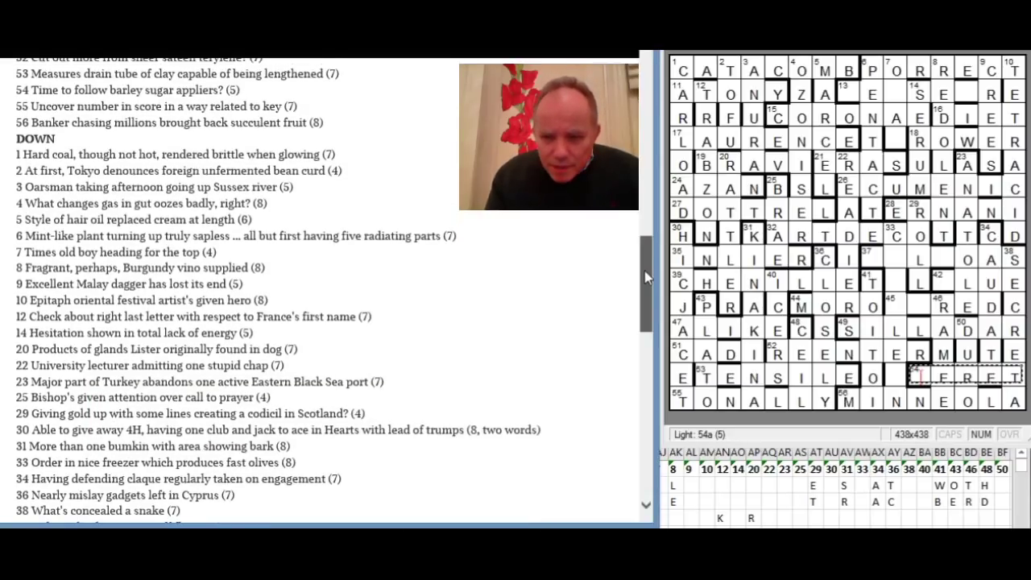
pyautogui.moveTo(644, 270); pyautogui.dragTo(644, 286)
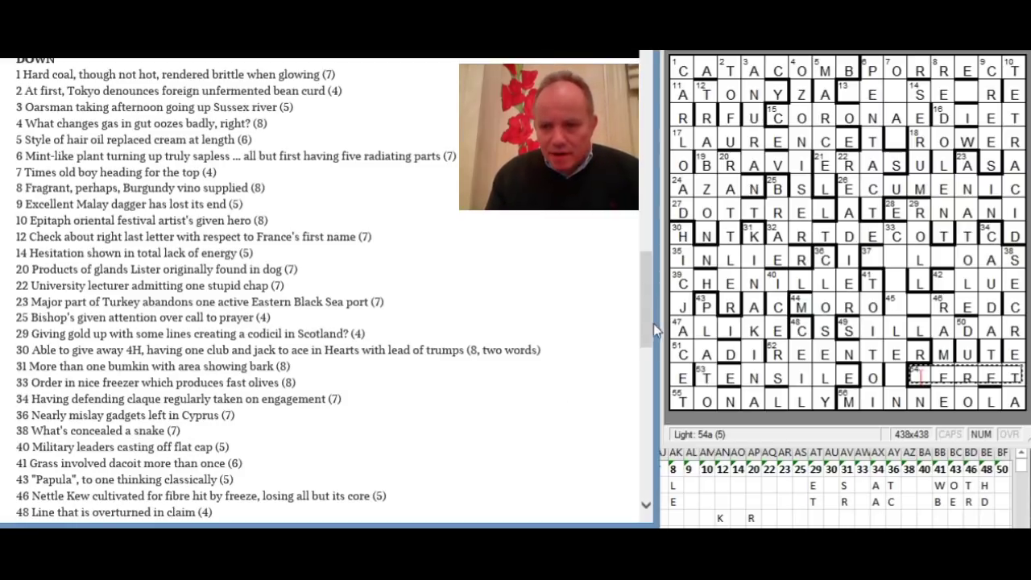
pyautogui.moveTo(649, 332); pyautogui.dragTo(649, 322)
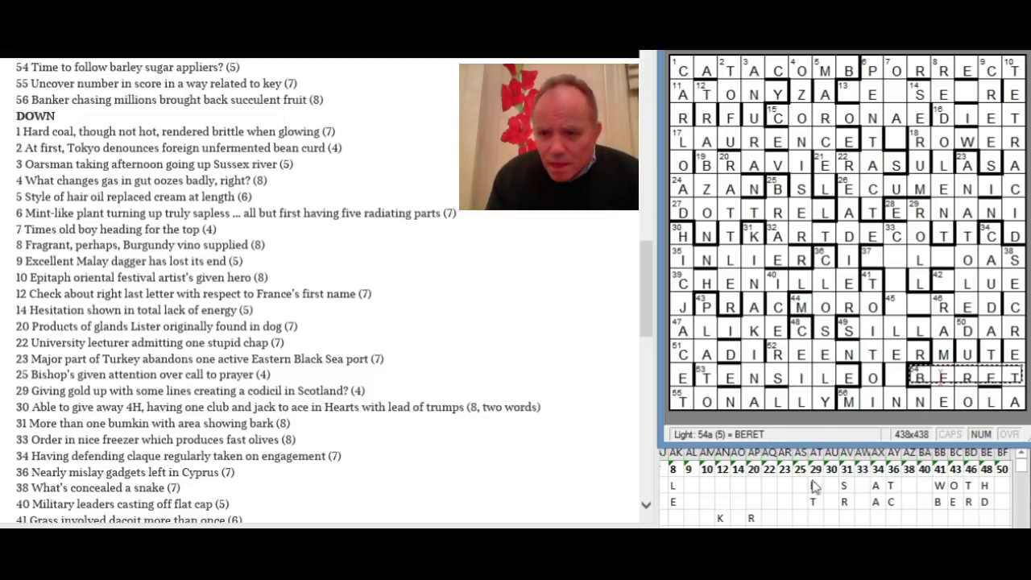
# Record N in cell AA4 of the Excel tally and return to the grid.
pyautogui.click(780, 515)
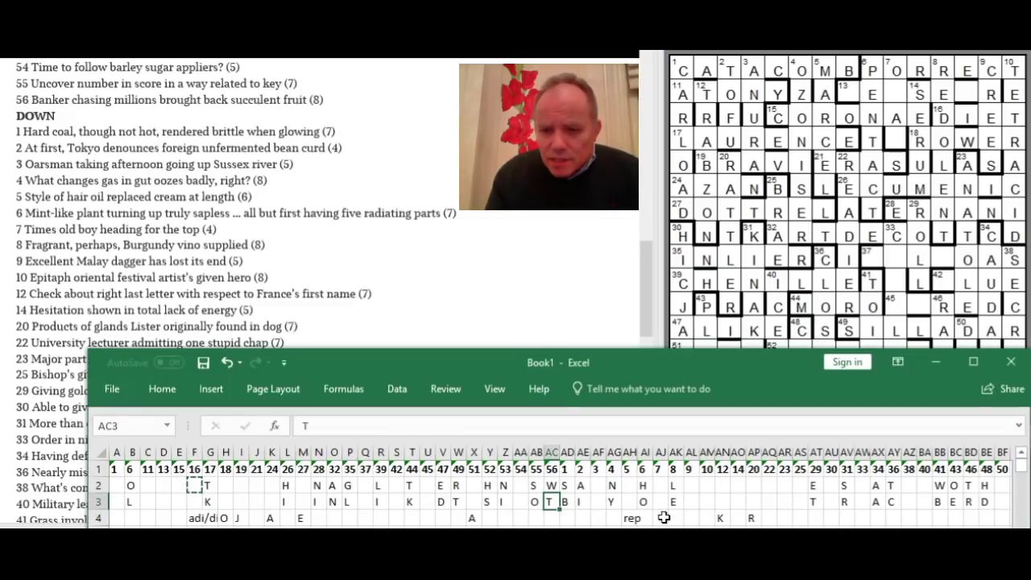
pyautogui.click(520, 518)
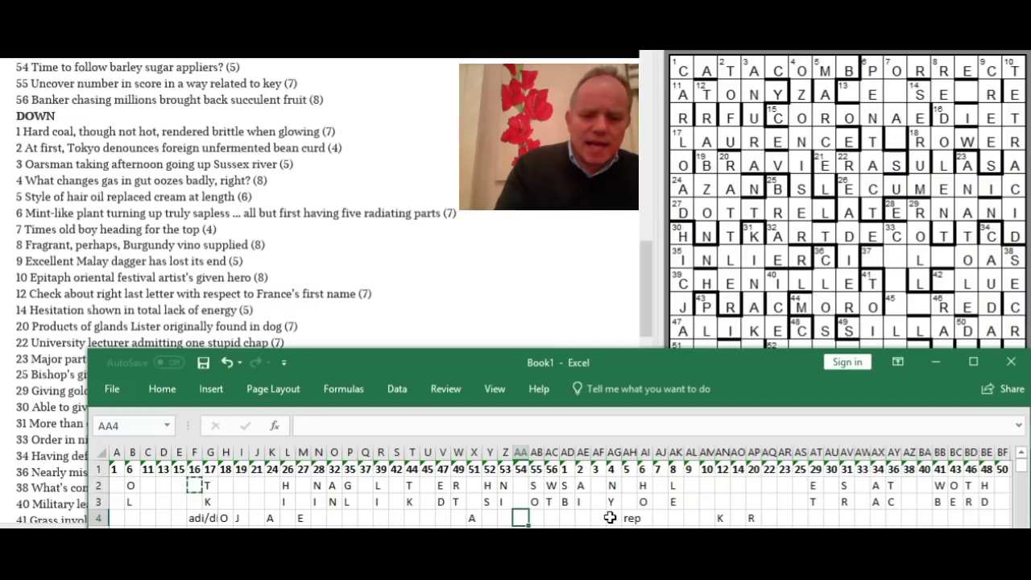
pyautogui.write('N')
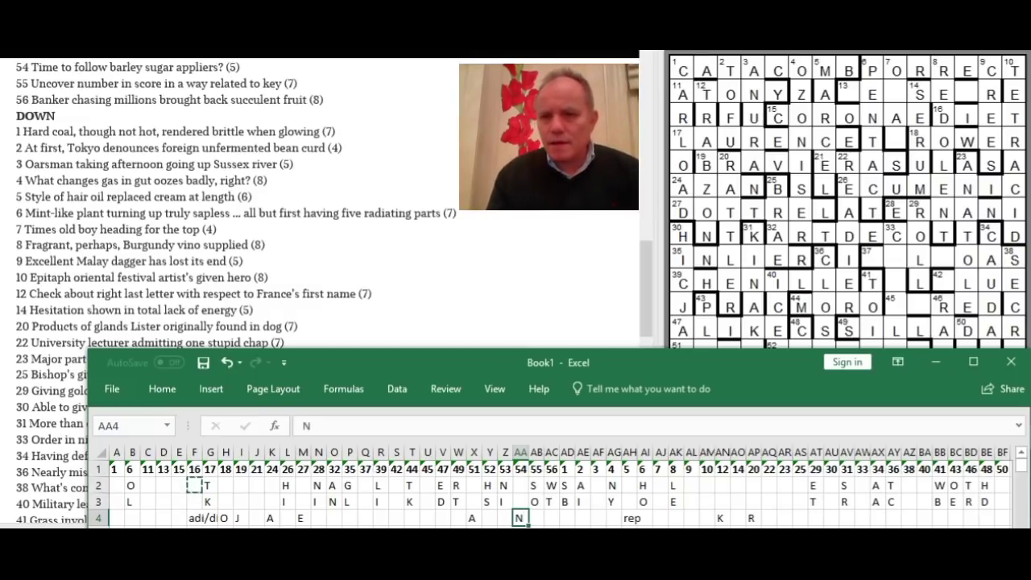
pyautogui.hotkey('alt', 'Tab')
pyautogui.hotkey('alt', 'Tab')
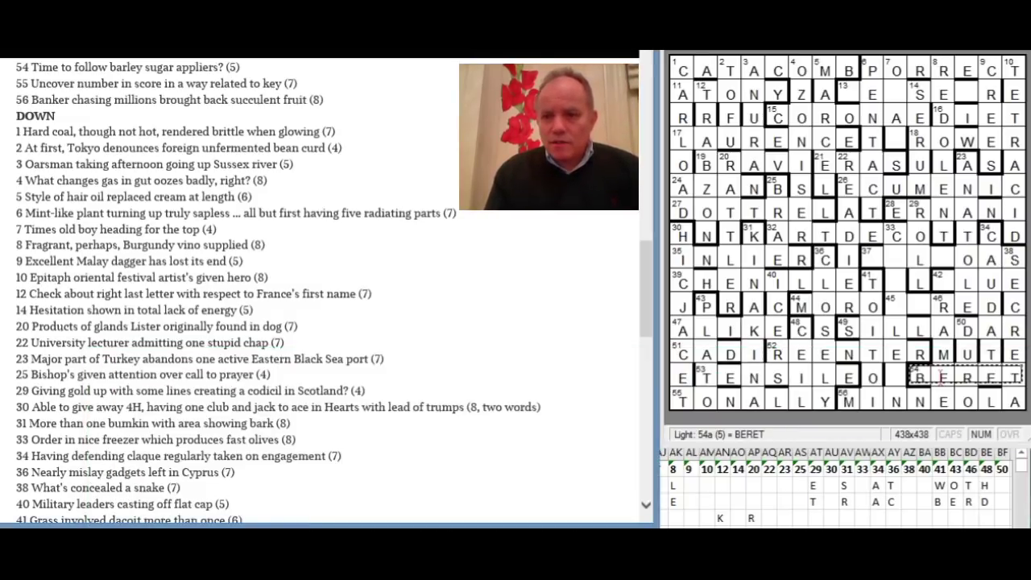
# Type ERULEIN after the C so 33 down reads CERULEIN.
pyautogui.click(895, 242)
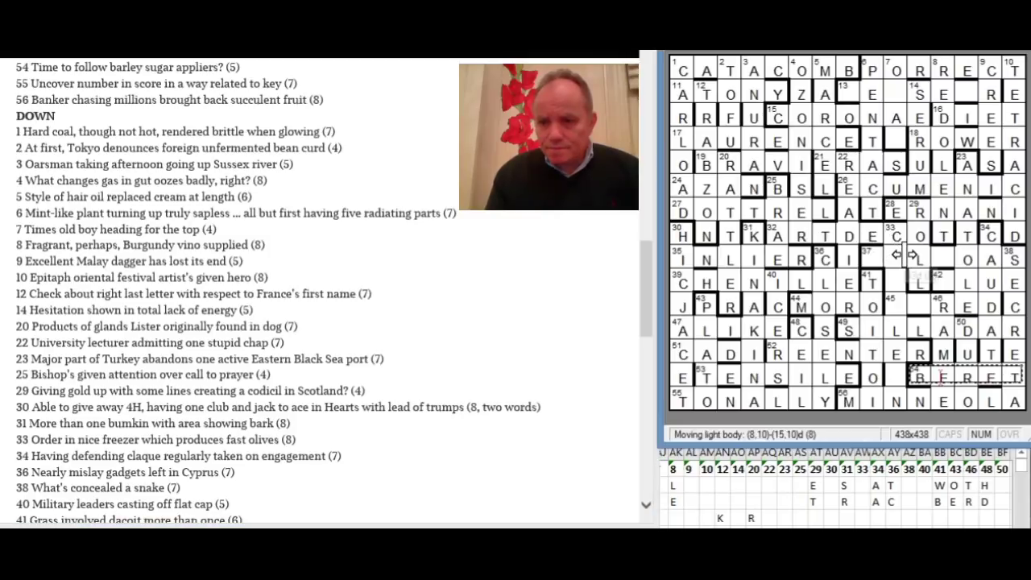
pyautogui.moveTo(642, 266); pyautogui.dragTo(644, 285)
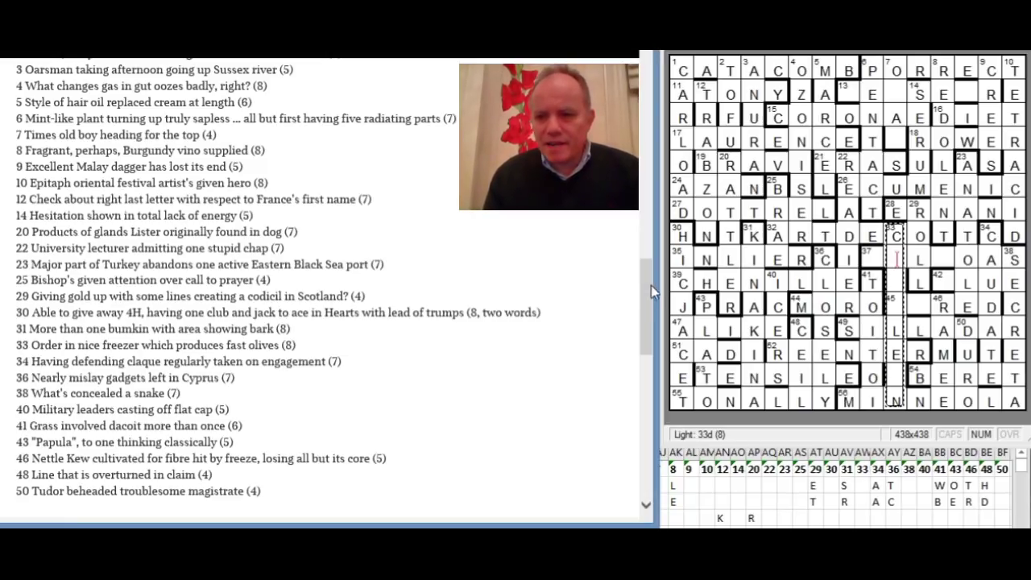
pyautogui.click(901, 259)
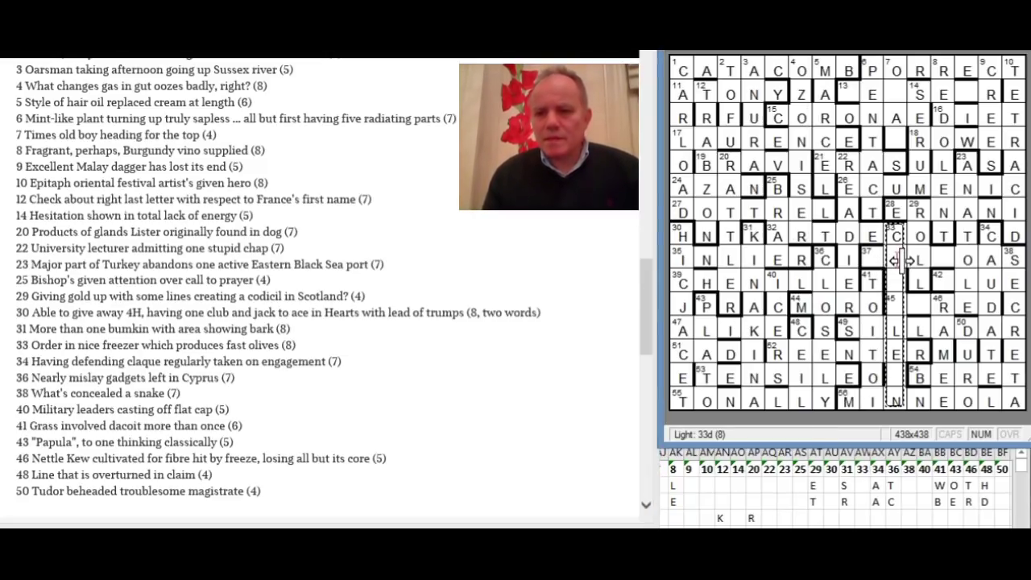
pyautogui.write('erulein')
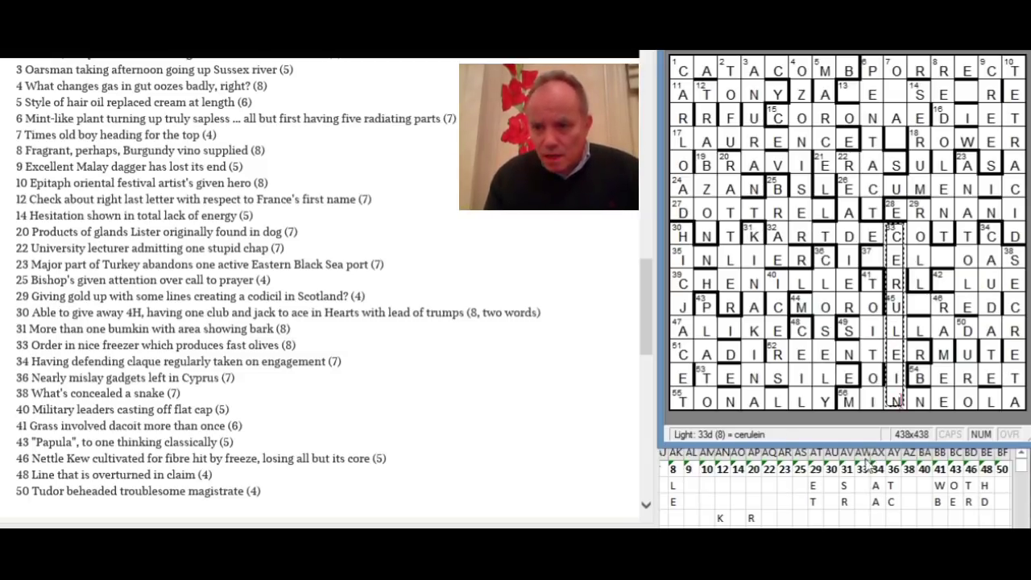
# Log E in AW2 and M in AW3 under heading 33, then return to the grid.
pyautogui.click(837, 520)
pyautogui.click(858, 486)
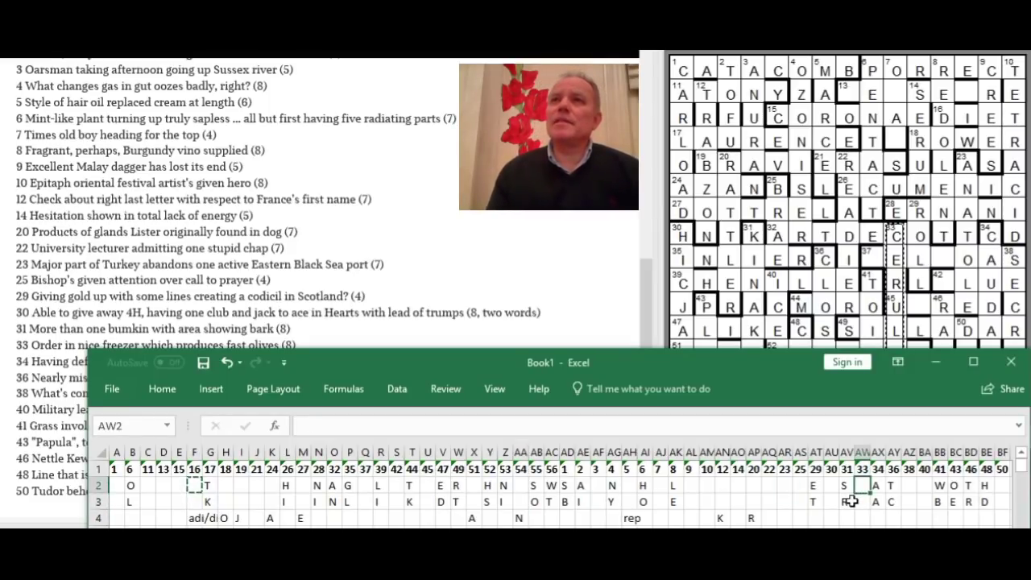
pyautogui.write('E')
pyautogui.press('Return')
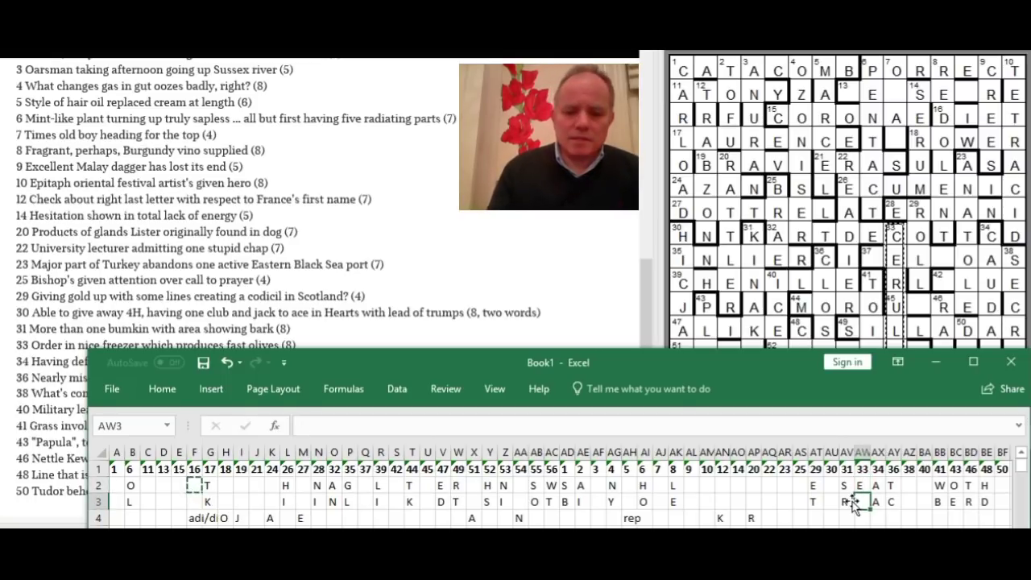
pyautogui.write('M')
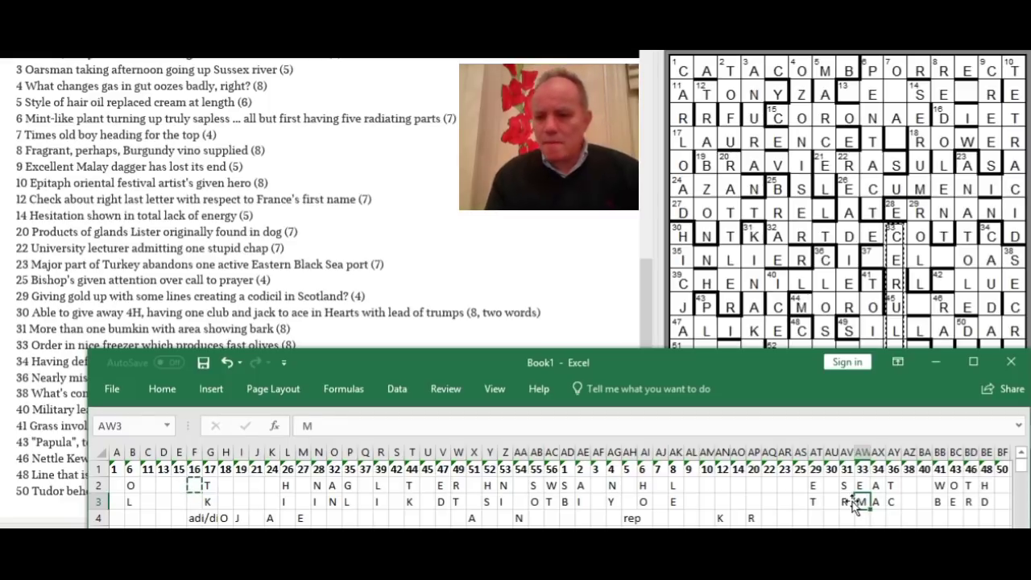
pyautogui.click(881, 178)
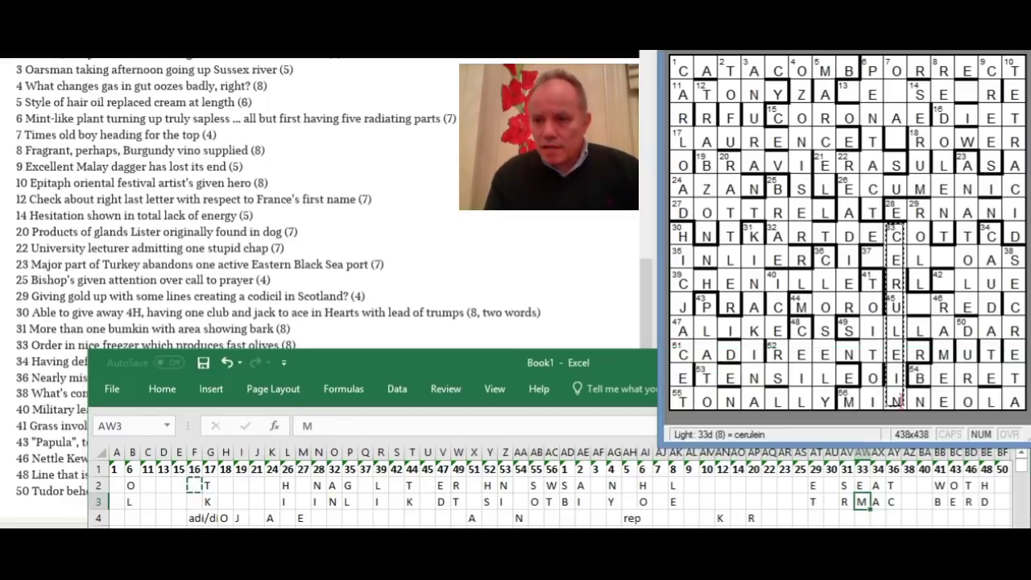
pyautogui.click(920, 306)
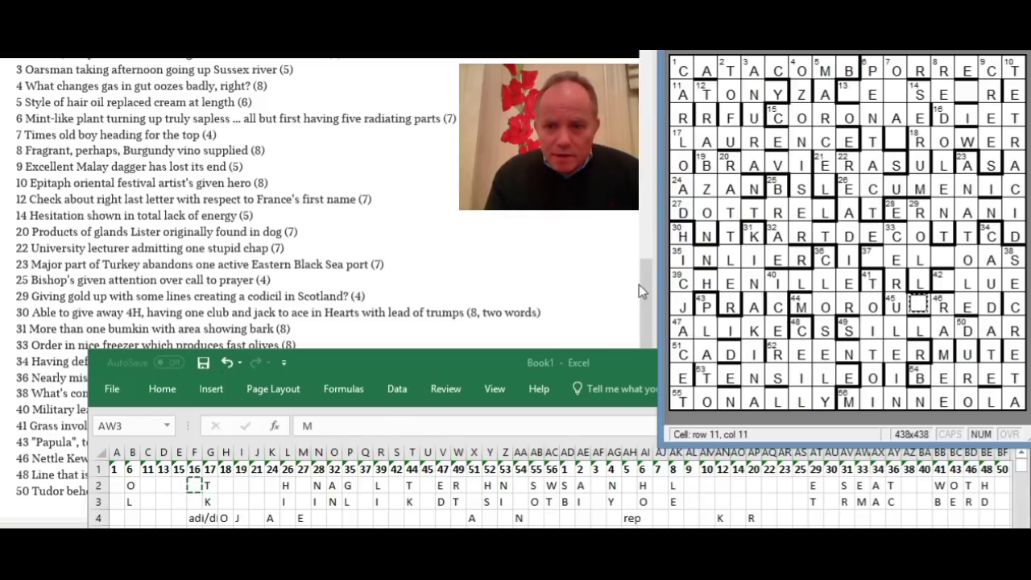
# Record E over T under heading 45 in the Excel tally, starting at cell U2.
pyautogui.moveTo(639, 285); pyautogui.dragTo(641, 247)
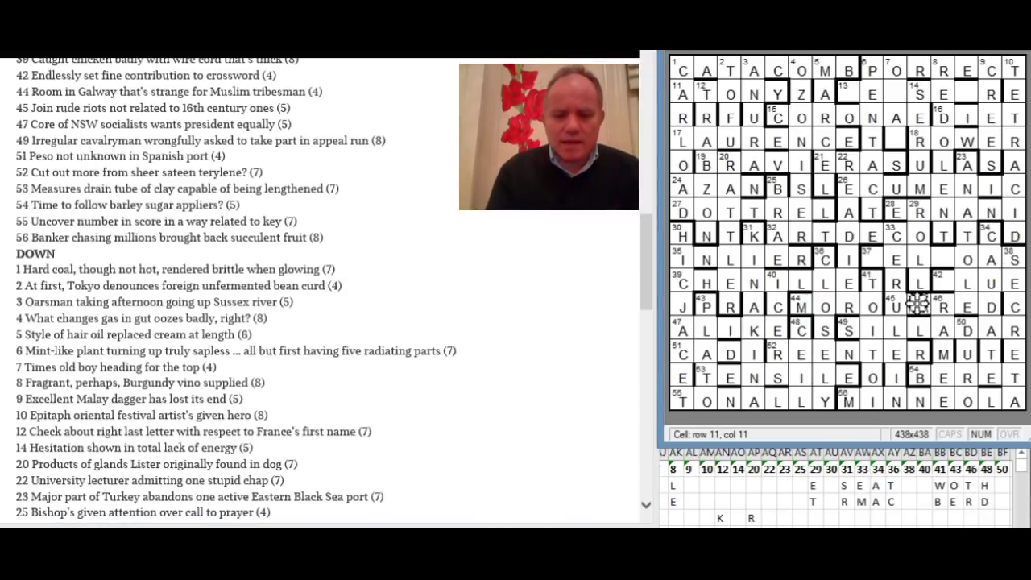
pyautogui.click(794, 488)
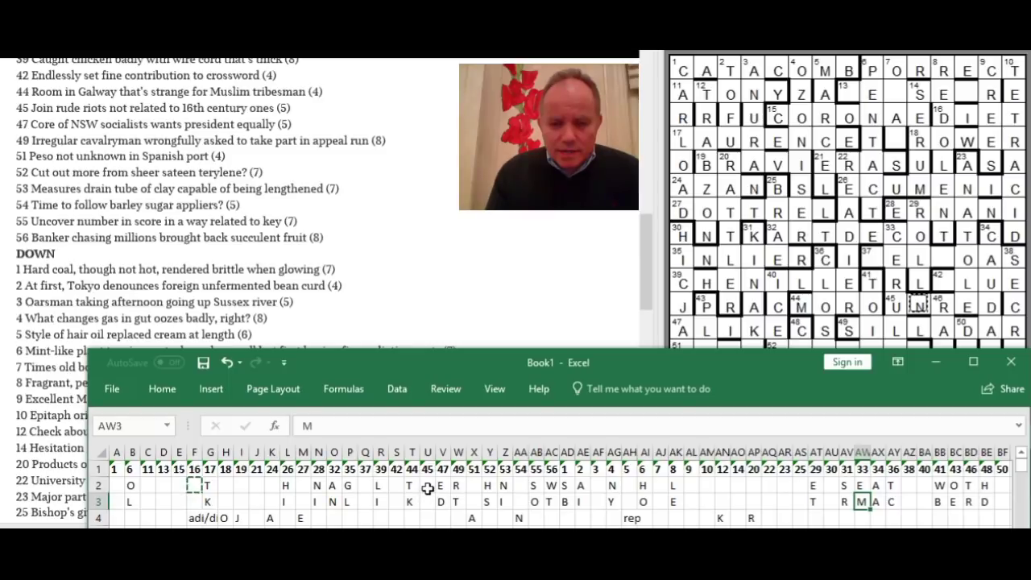
pyautogui.click(427, 486)
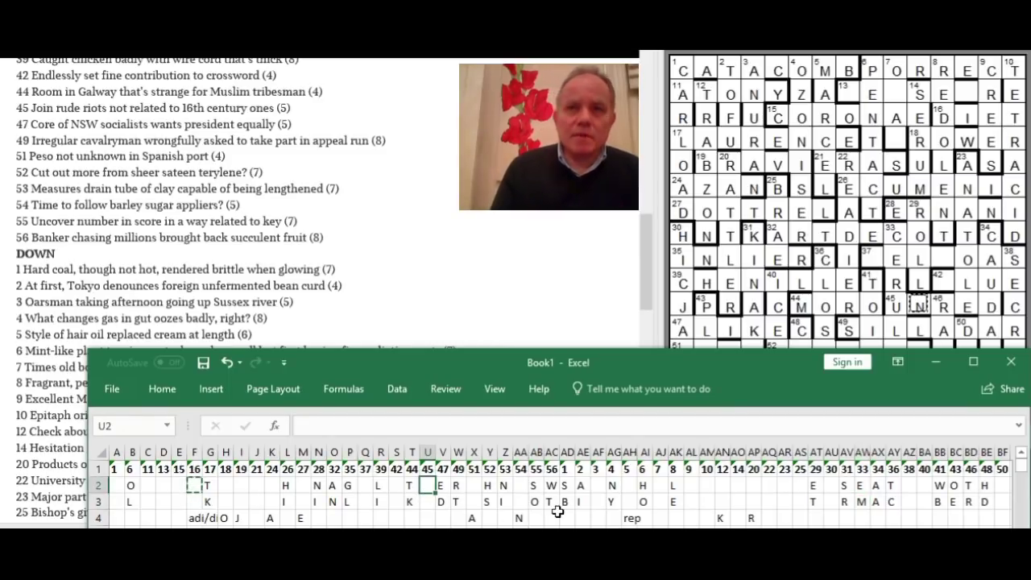
pyautogui.write('E')
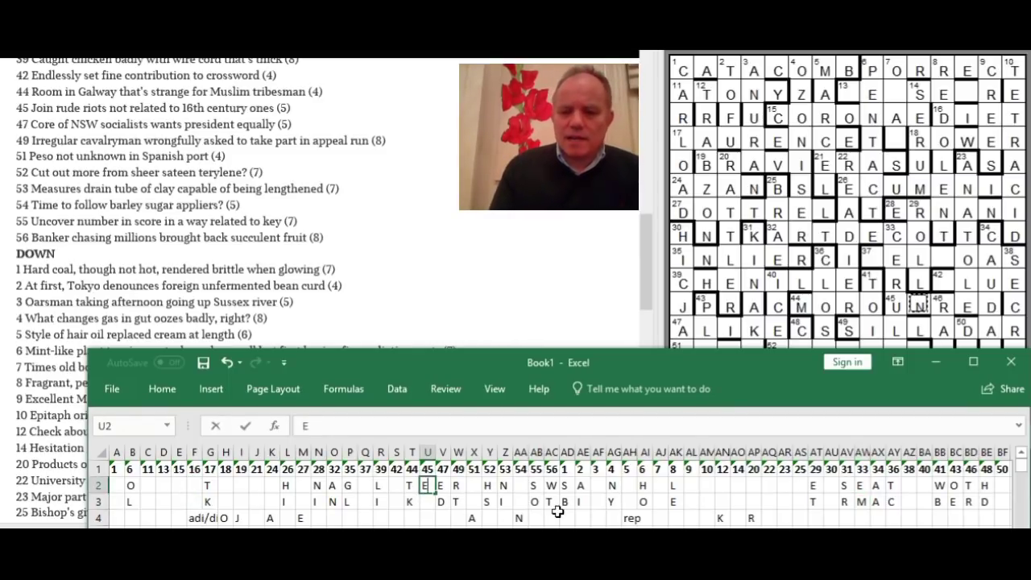
pyautogui.press('Return')
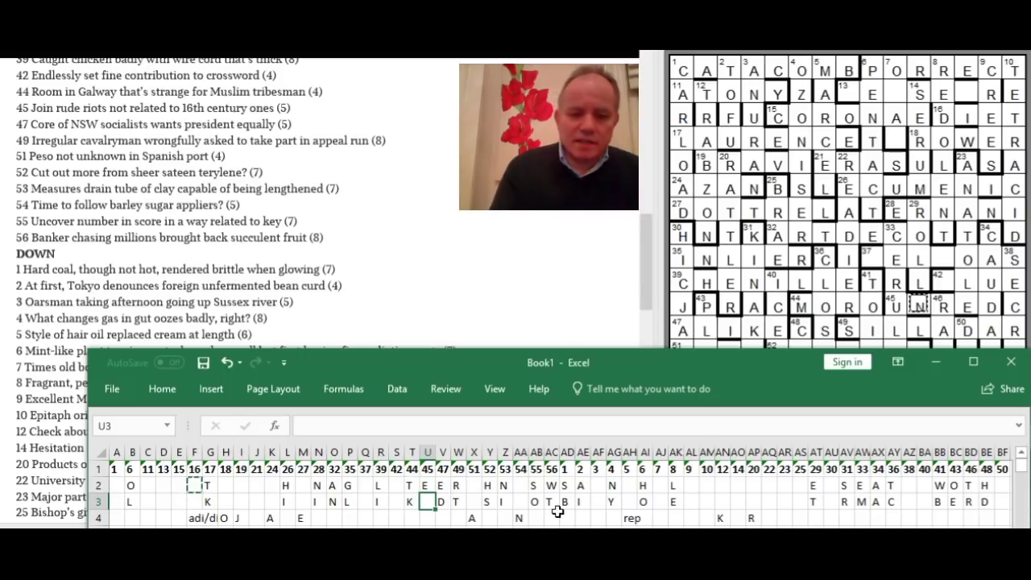
pyautogui.write('T')
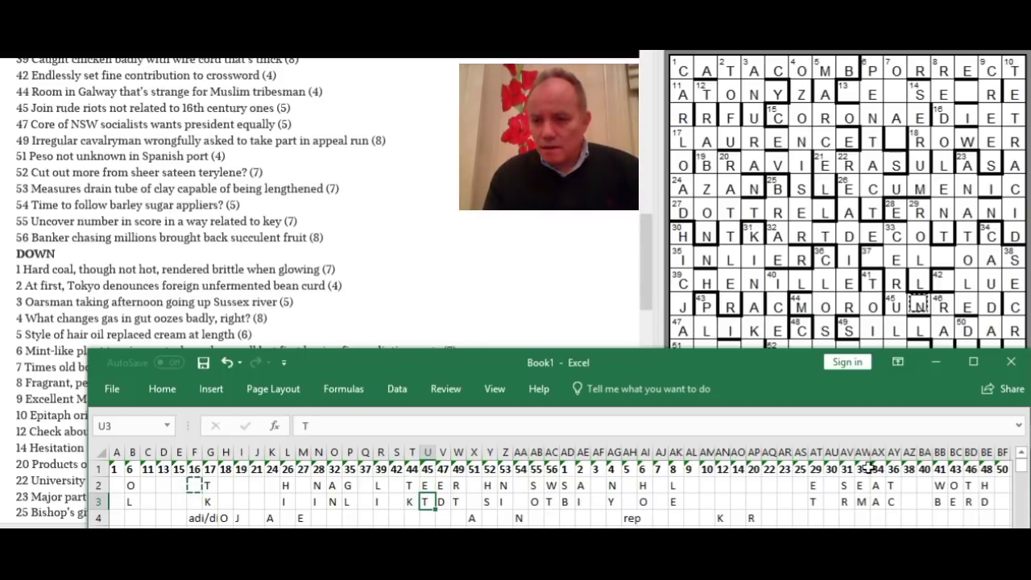
pyautogui.click(870, 256)
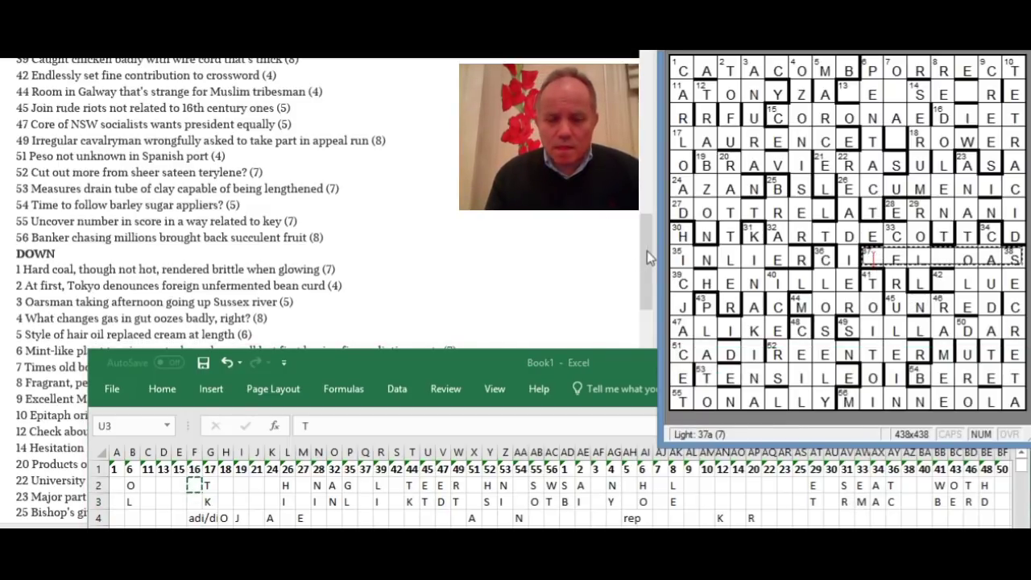
# Type 'rb' into 37 across so it reads JERBOAS.
pyautogui.moveTo(647, 250); pyautogui.dragTo(649, 239)
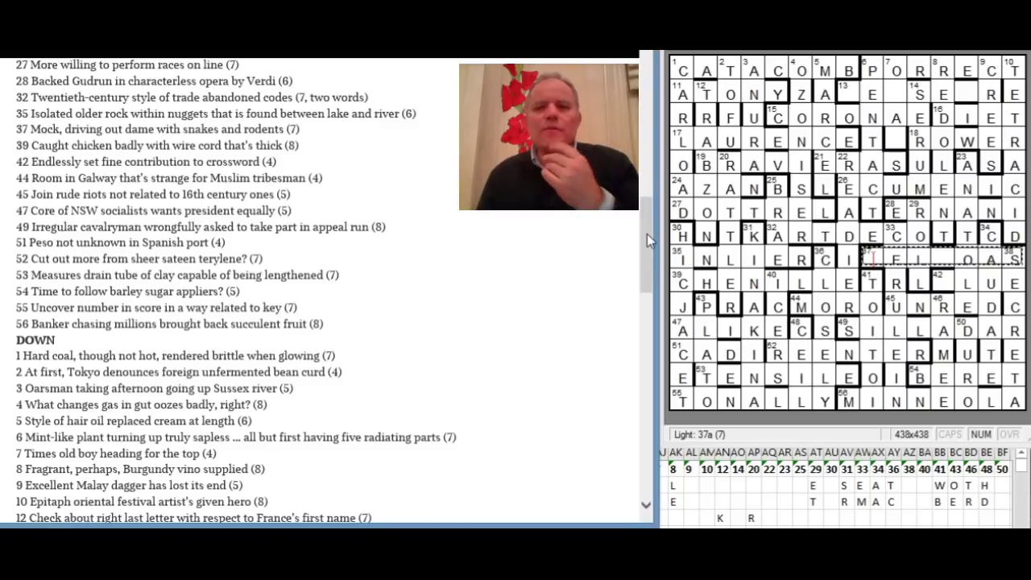
pyautogui.click(873, 269)
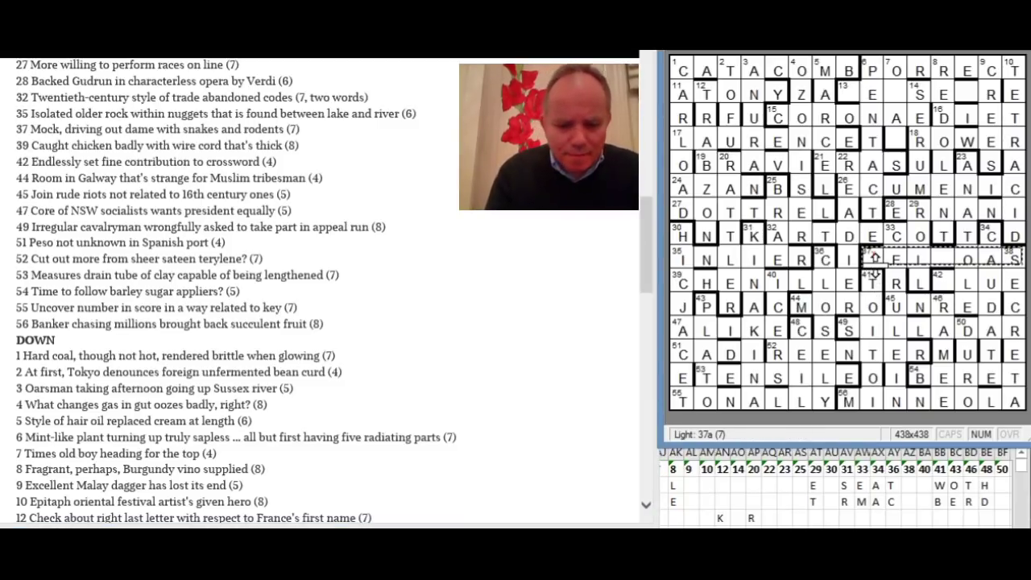
pyautogui.write('rb')
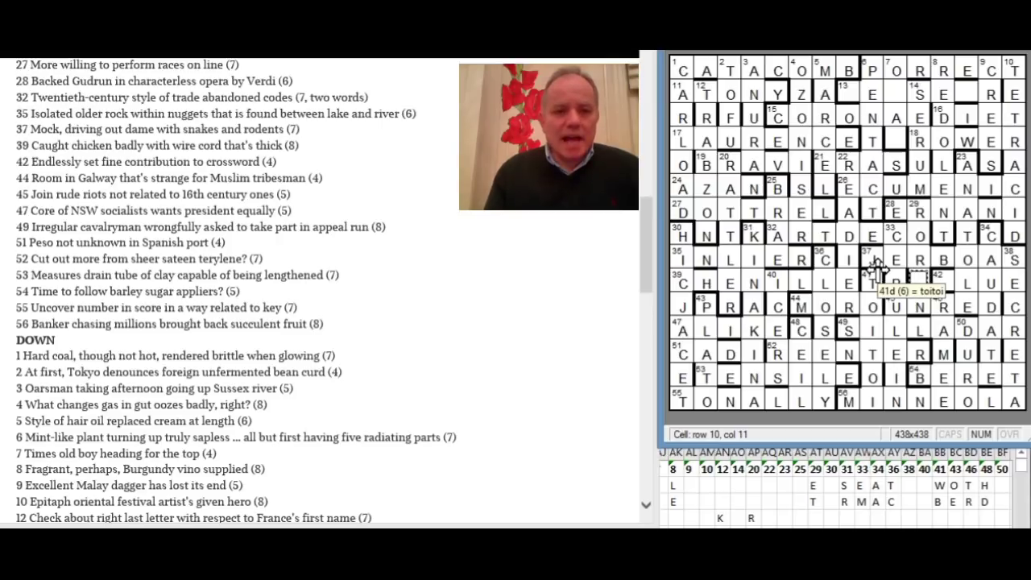
pyautogui.click(819, 507)
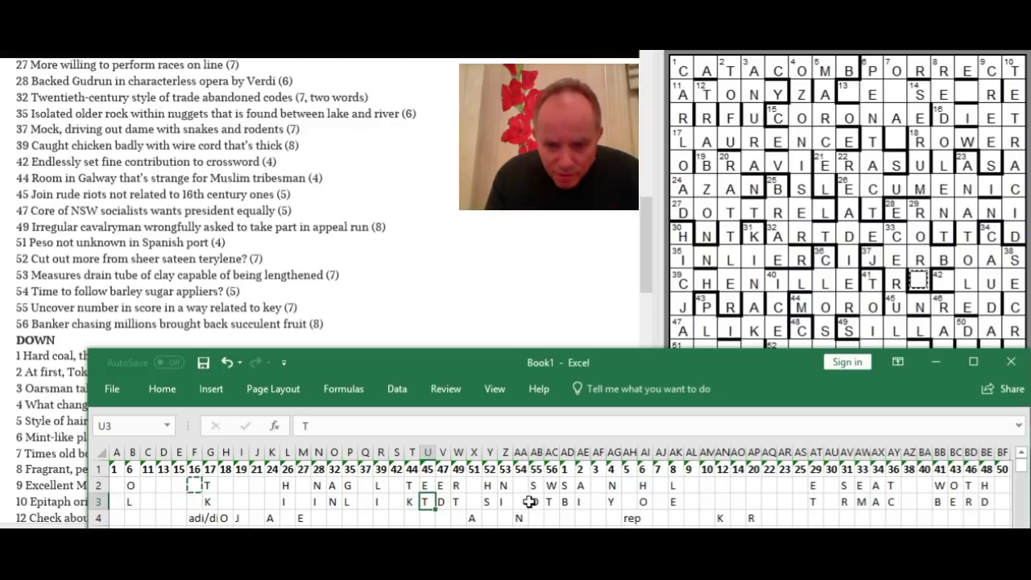
# Enter W over L under heading 37 in the tally, starting at cell Q2.
pyautogui.click(365, 485)
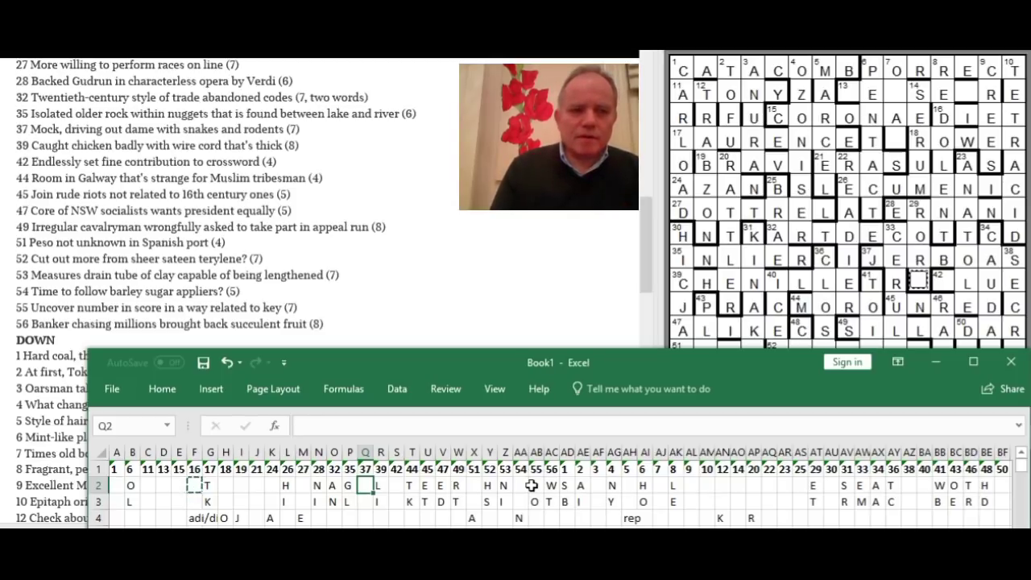
pyautogui.write('W')
pyautogui.press('Return')
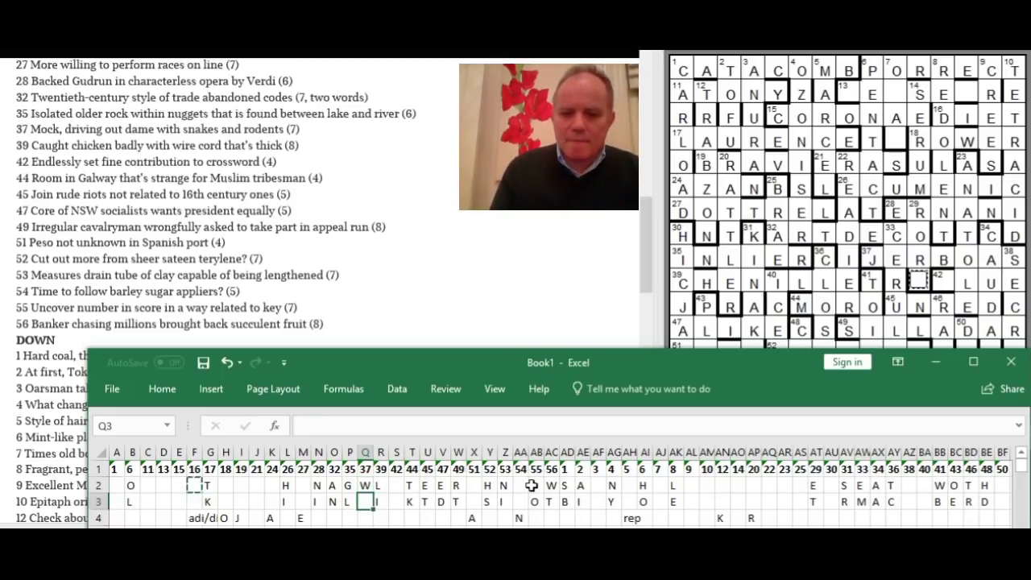
pyautogui.write('L')
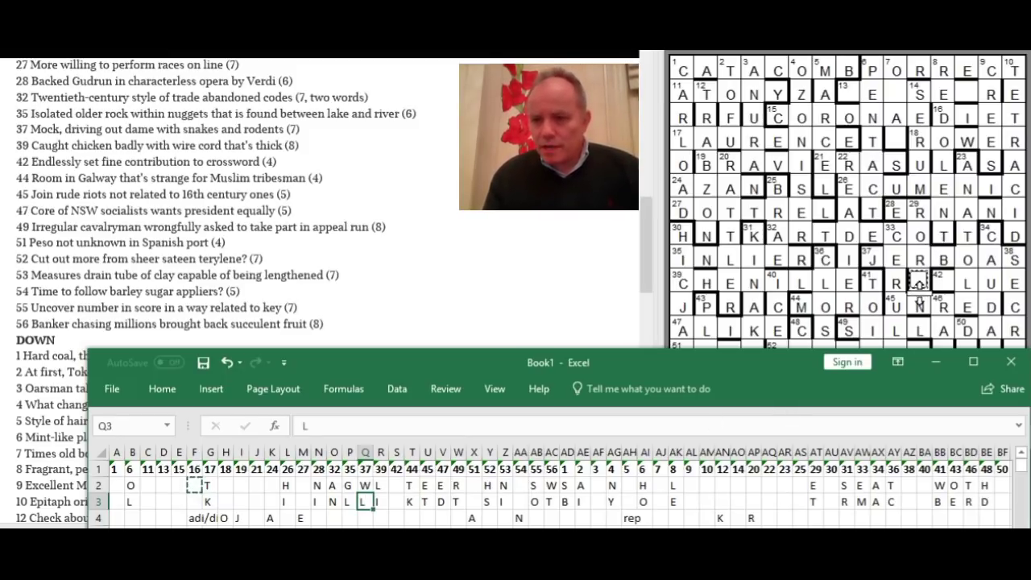
# Place Y in the grid at row 10, column 11, checking tally cell AT2.
pyautogui.moveTo(644, 247); pyautogui.dragTo(649, 279)
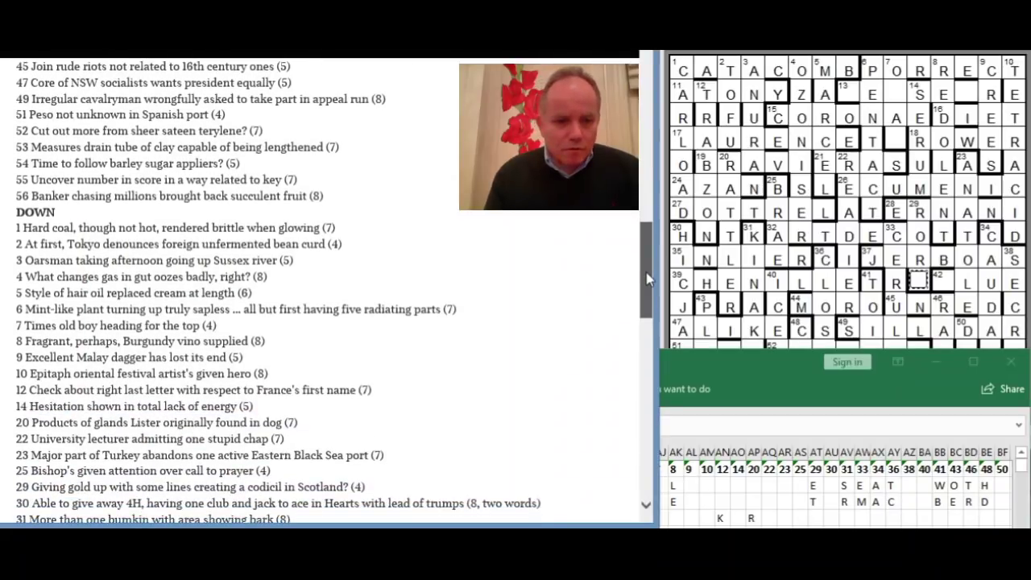
pyautogui.click(918, 279)
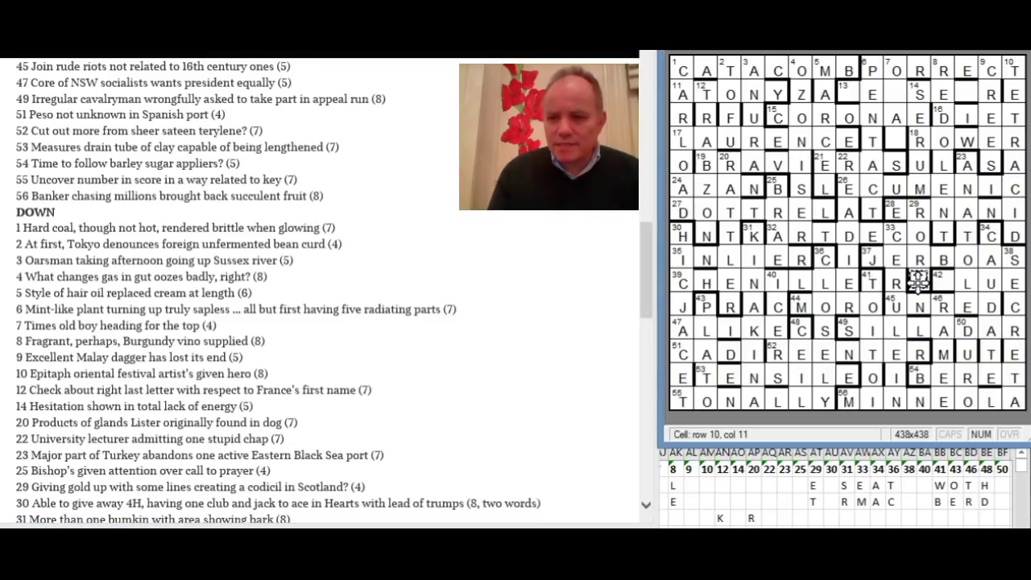
pyautogui.write('Y')
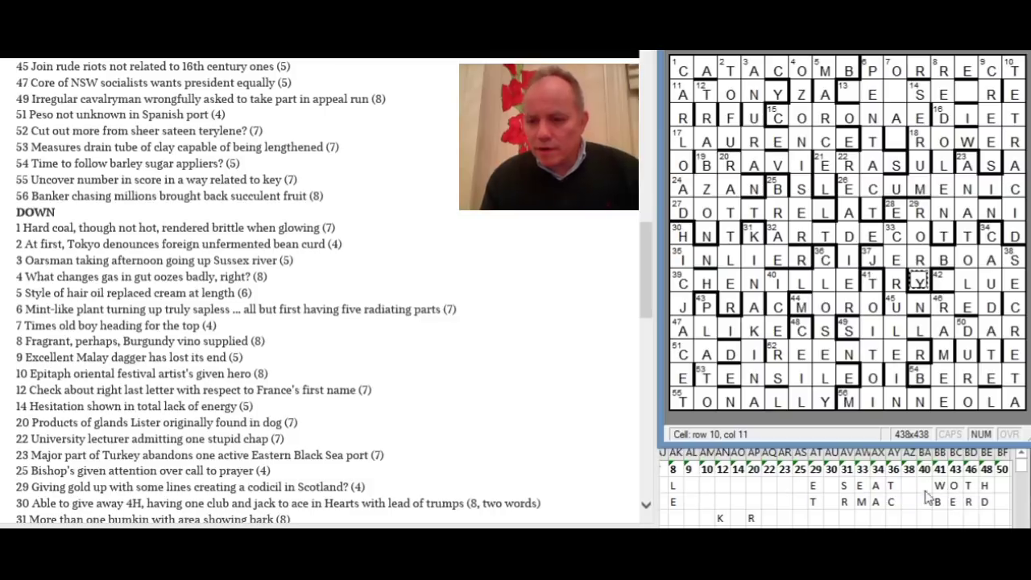
pyautogui.click(906, 514)
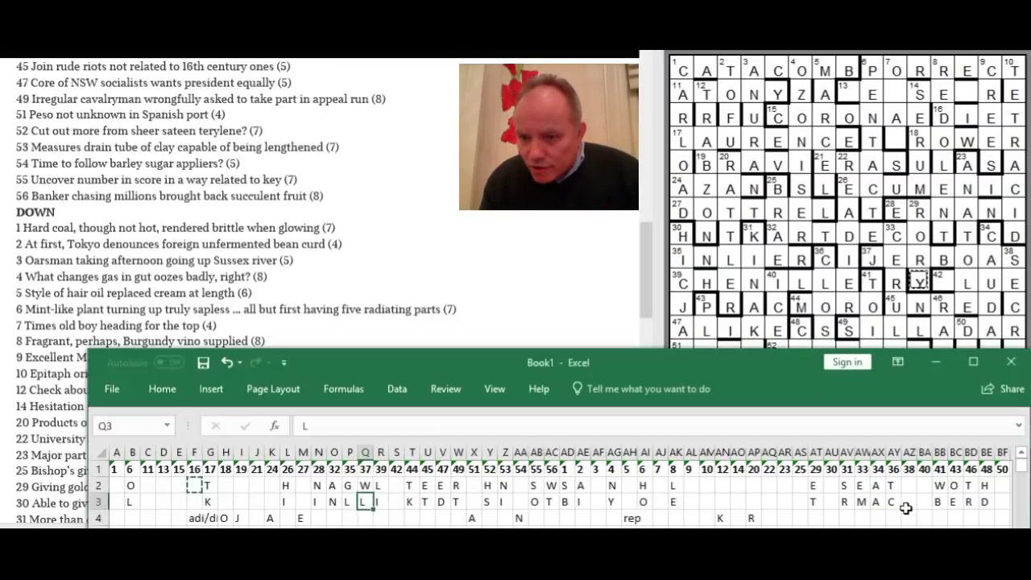
pyautogui.click(813, 485)
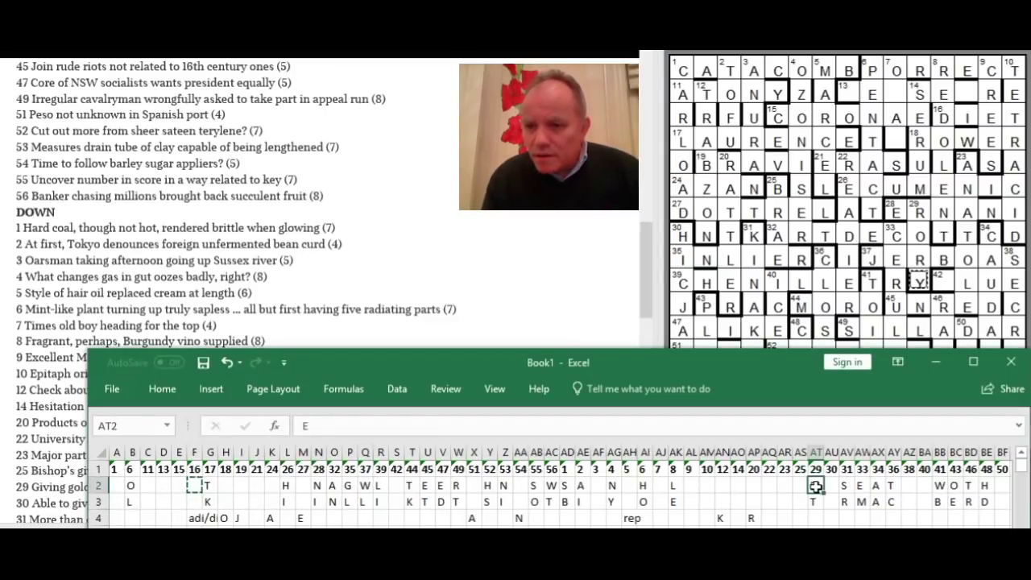
pyautogui.click(941, 280)
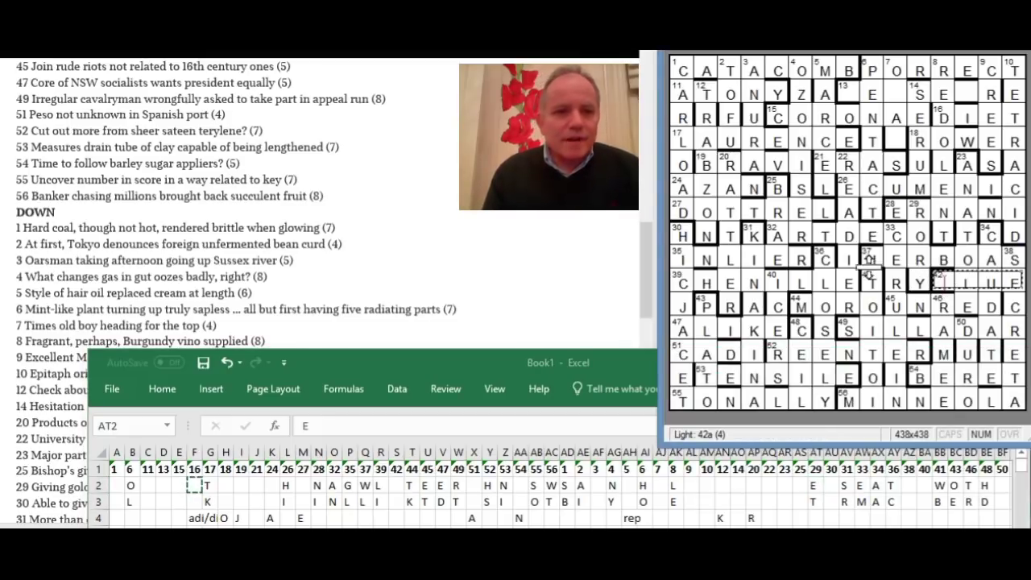
# Select the 7 Down entry and scroll through the Down clues to find its clue.
pyautogui.moveTo(643, 253); pyautogui.dragTo(643, 243)
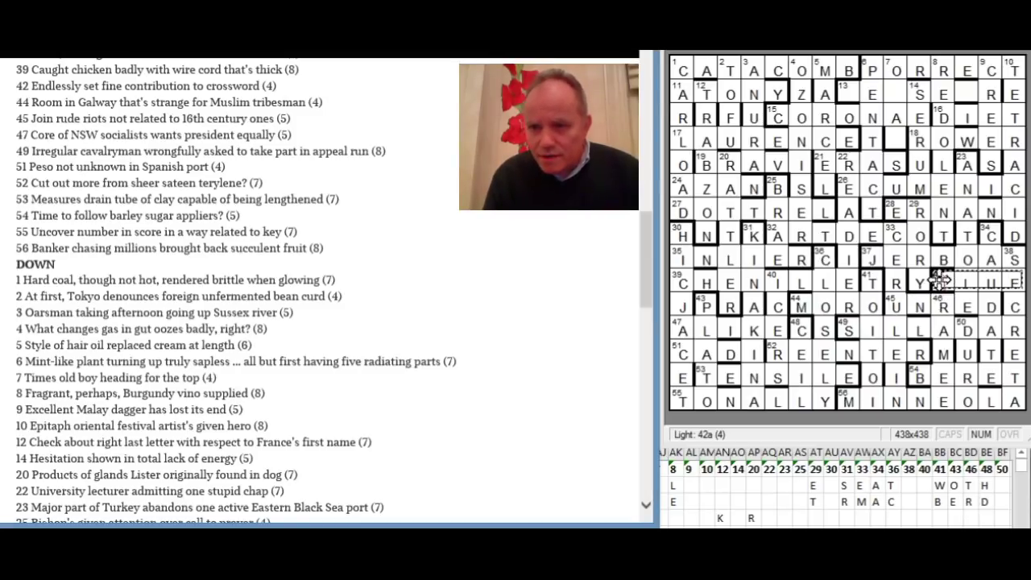
pyautogui.click(899, 94)
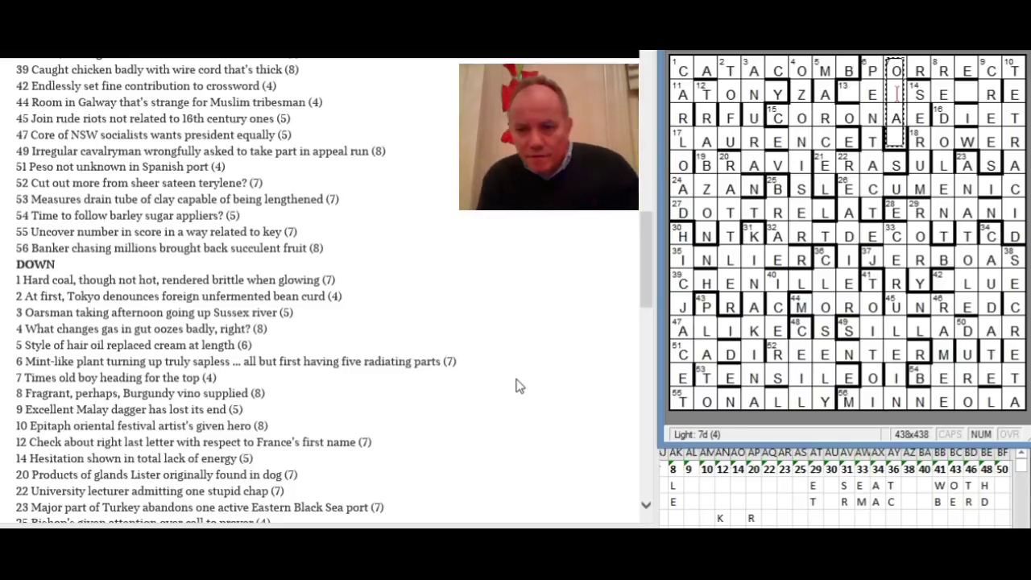
pyautogui.moveTo(651, 282)
pyautogui.mouseDown()
pyautogui.moveTo(649, 316)
pyautogui.moveTo(645, 290)
pyautogui.mouseUp()
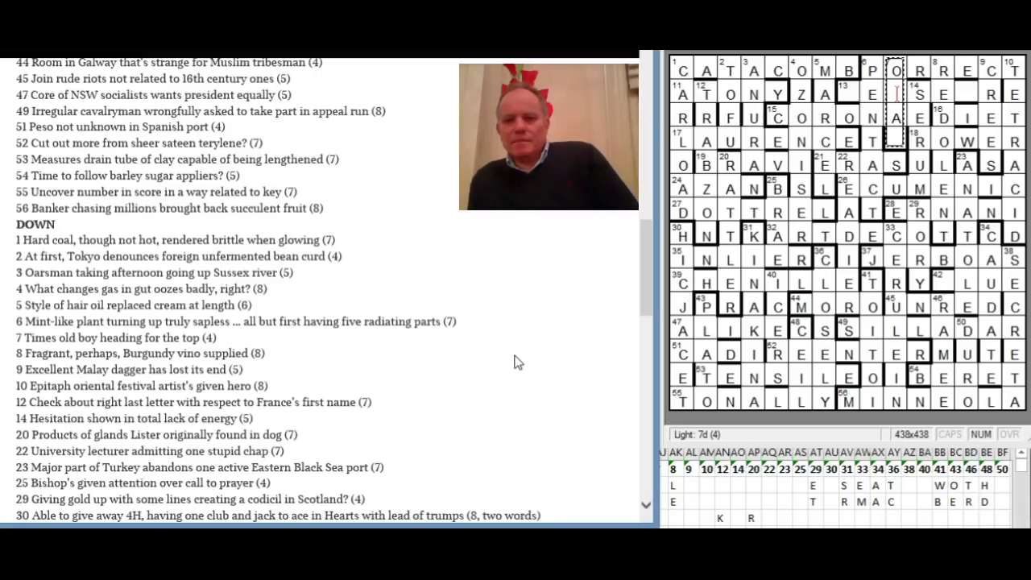
# Type 'dal' beneath the O to fill 7 Down as ODAL.
pyautogui.click(827, 166)
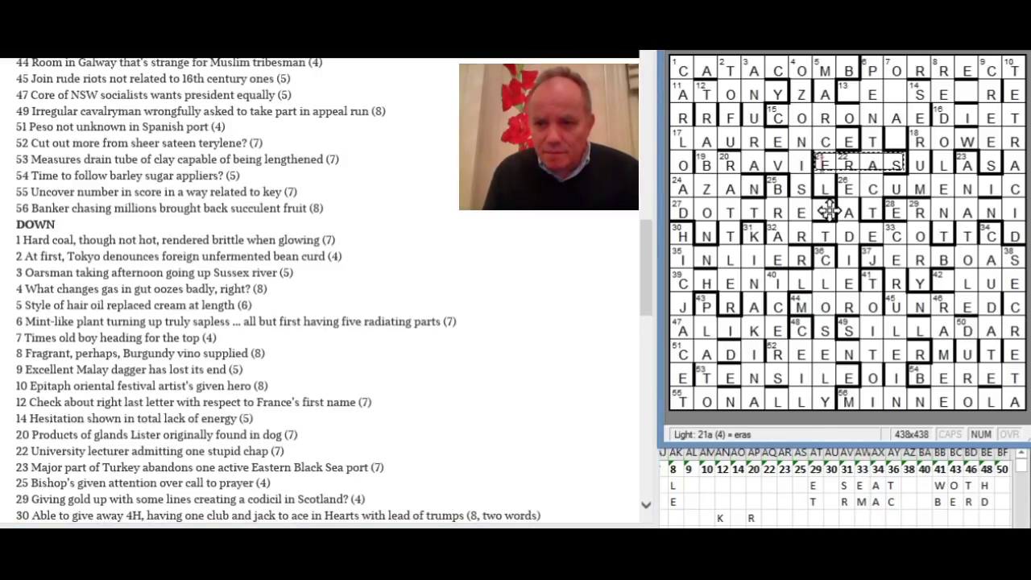
pyautogui.moveTo(642, 262); pyautogui.dragTo(642, 226)
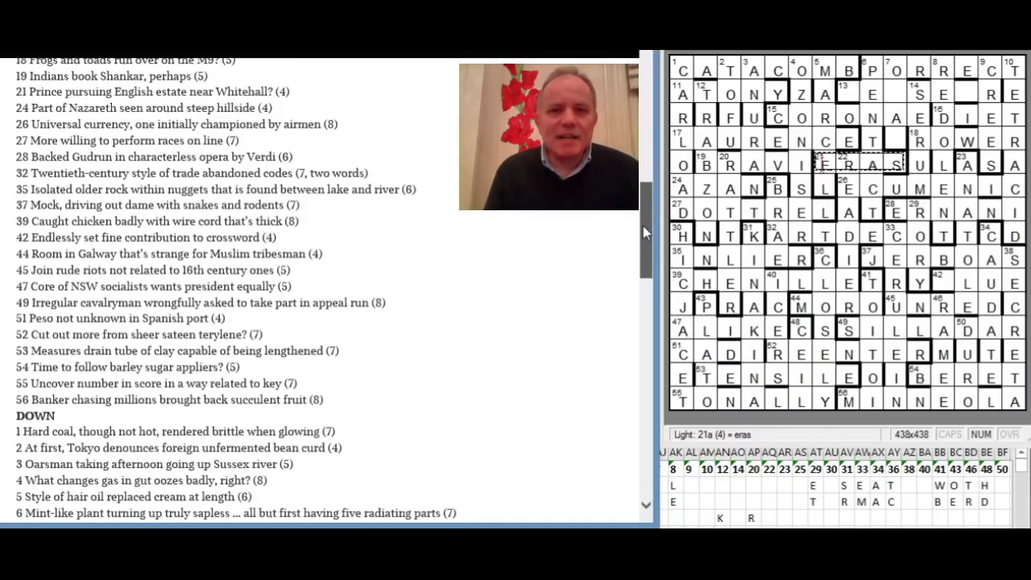
pyautogui.moveTo(642, 225); pyautogui.dragTo(643, 226)
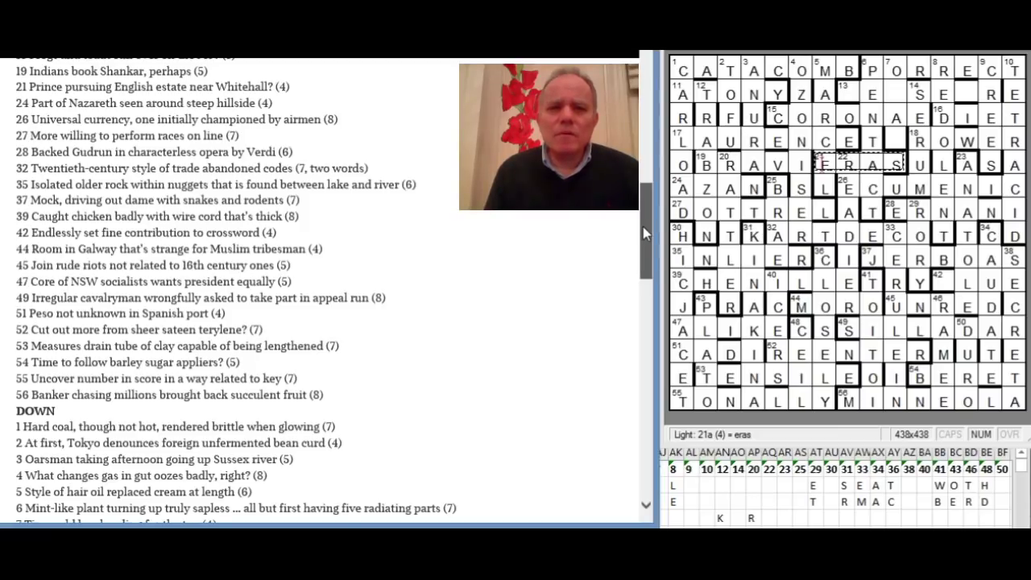
pyautogui.moveTo(642, 227); pyautogui.dragTo(644, 249)
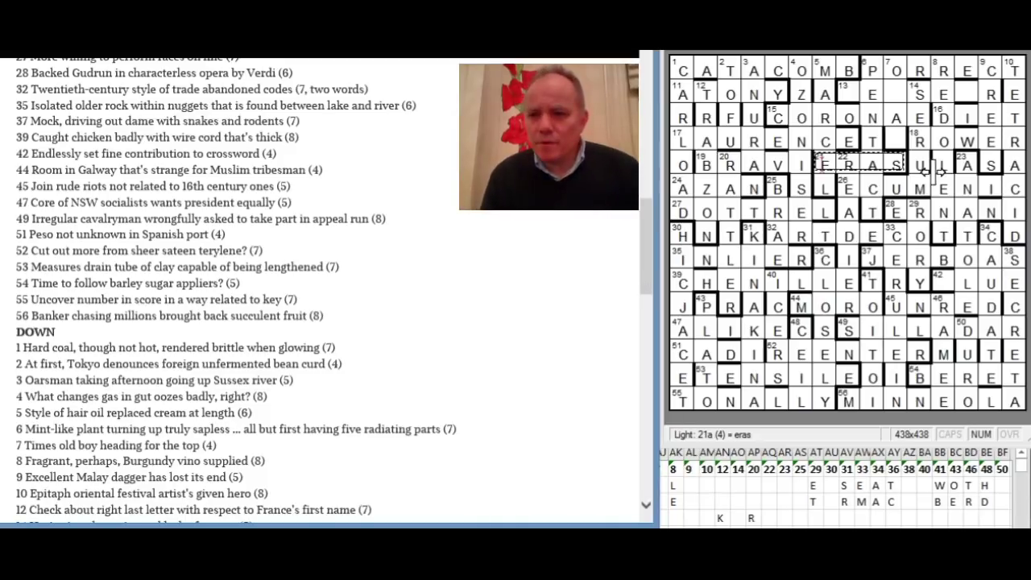
pyautogui.click(895, 92)
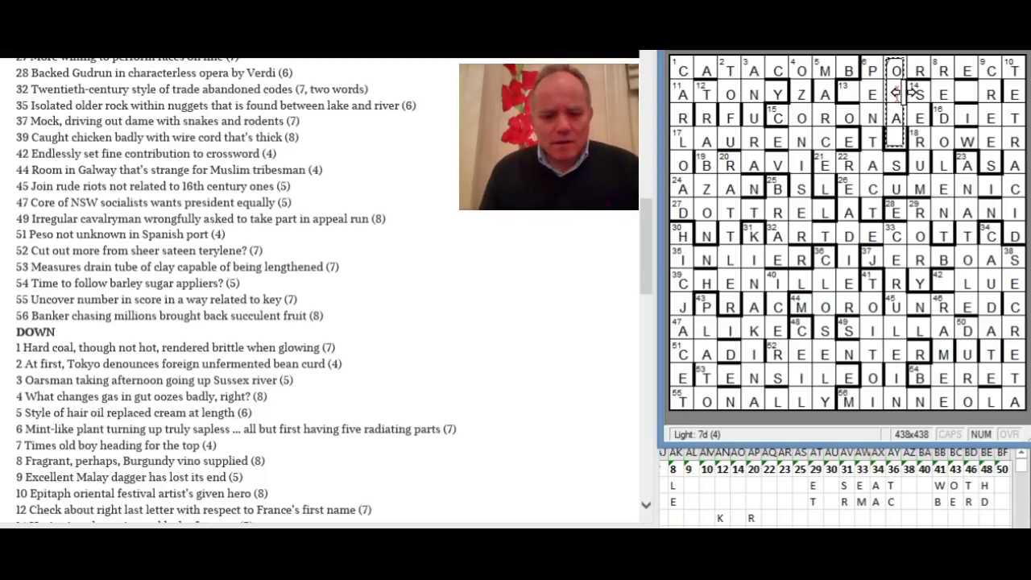
pyautogui.write('dal')
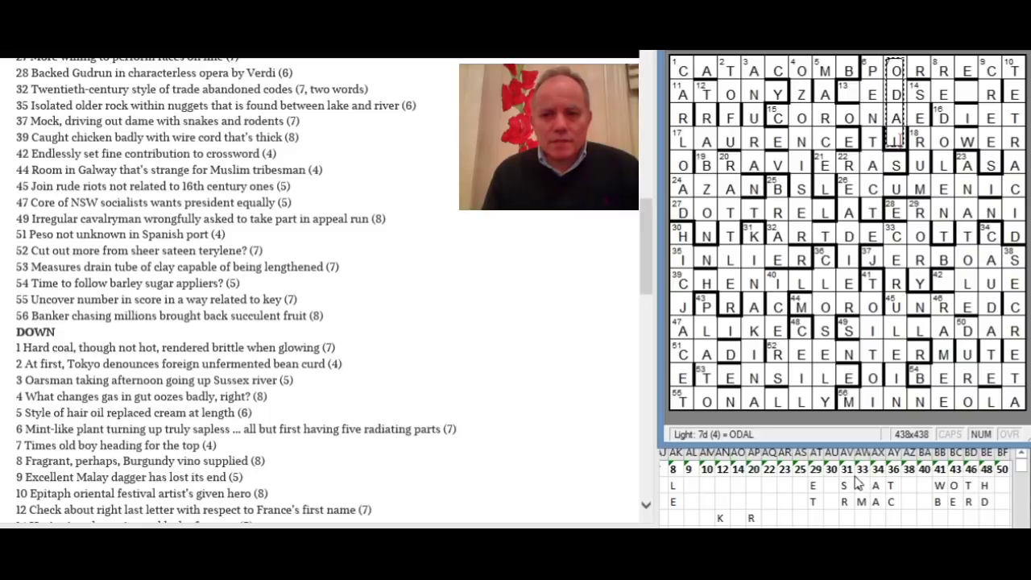
# Enter E in a cell of the Excel letter tally.
pyautogui.click(858, 483)
pyautogui.write('E')
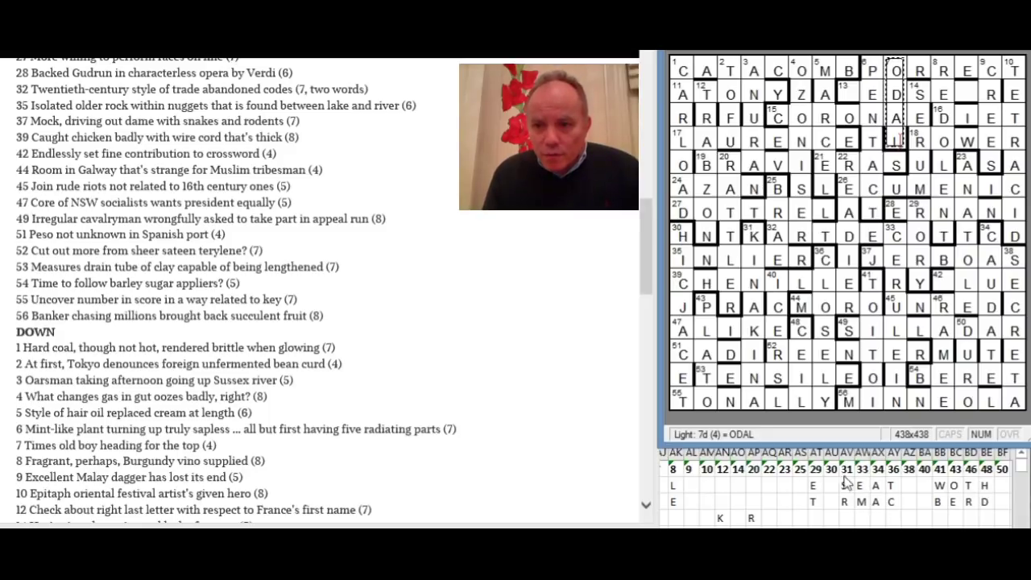
pyautogui.click(802, 483)
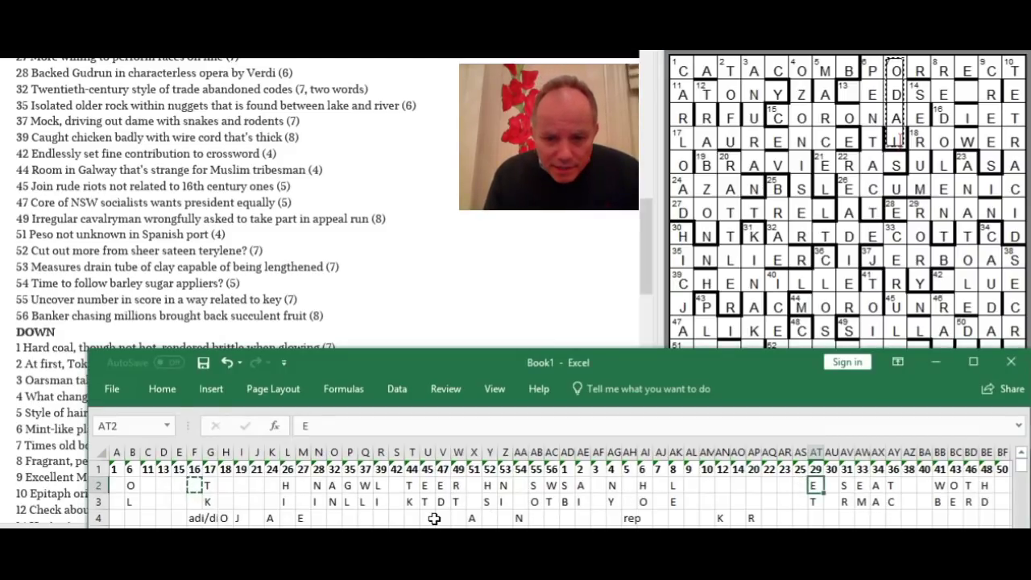
# Enter N in tally cell J4, then look over 13 Across in the grid.
pyautogui.click(264, 519)
pyautogui.write('N')
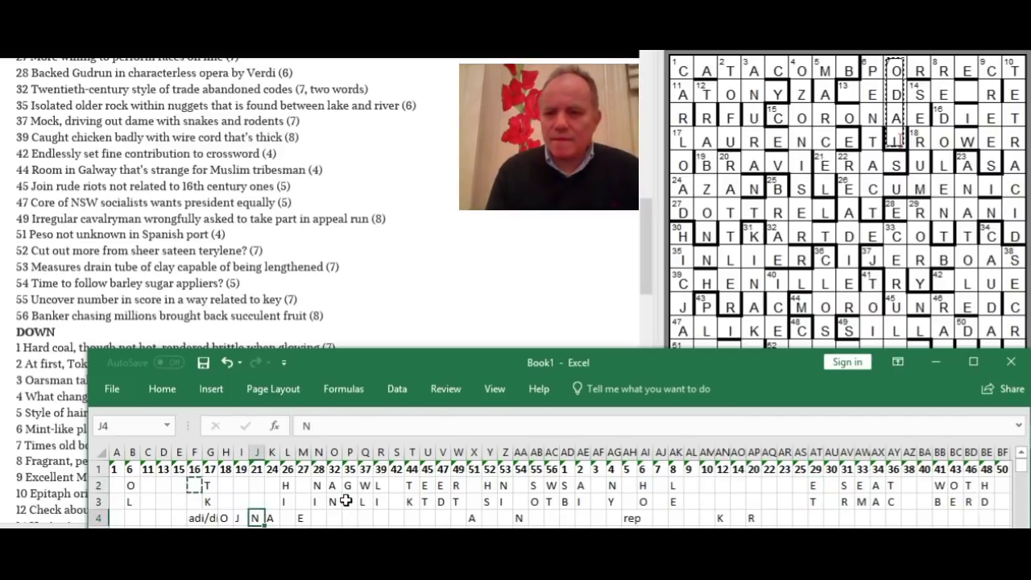
pyautogui.click(850, 92)
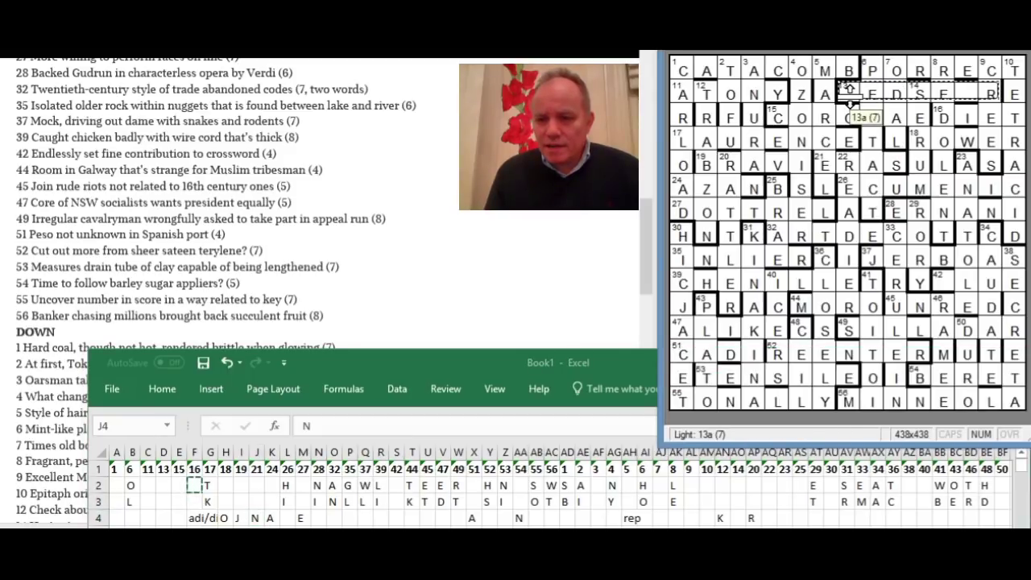
pyautogui.moveTo(648, 236); pyautogui.dragTo(643, 204)
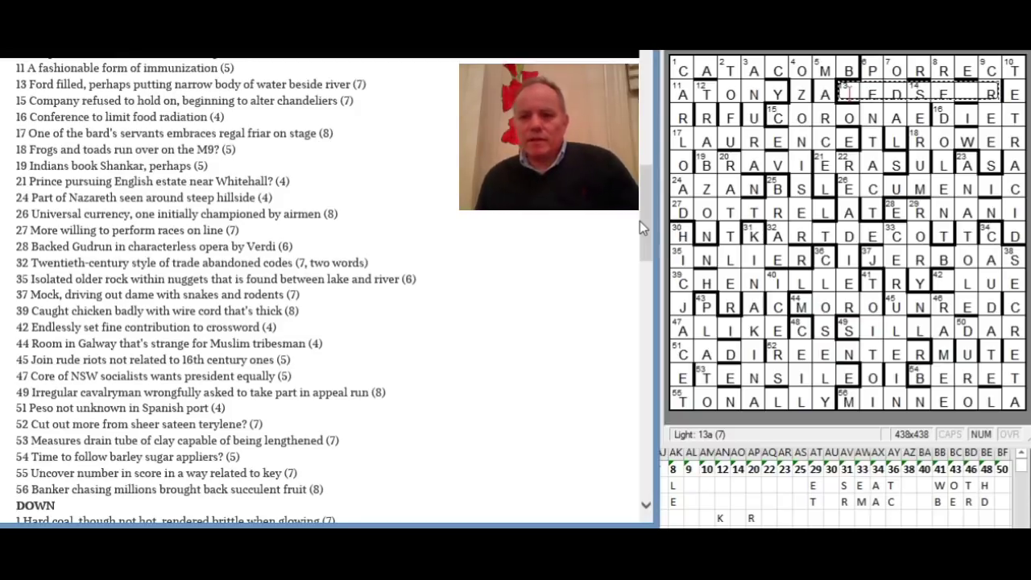
pyautogui.click(683, 90)
pyautogui.scroll(1, 646, 187)
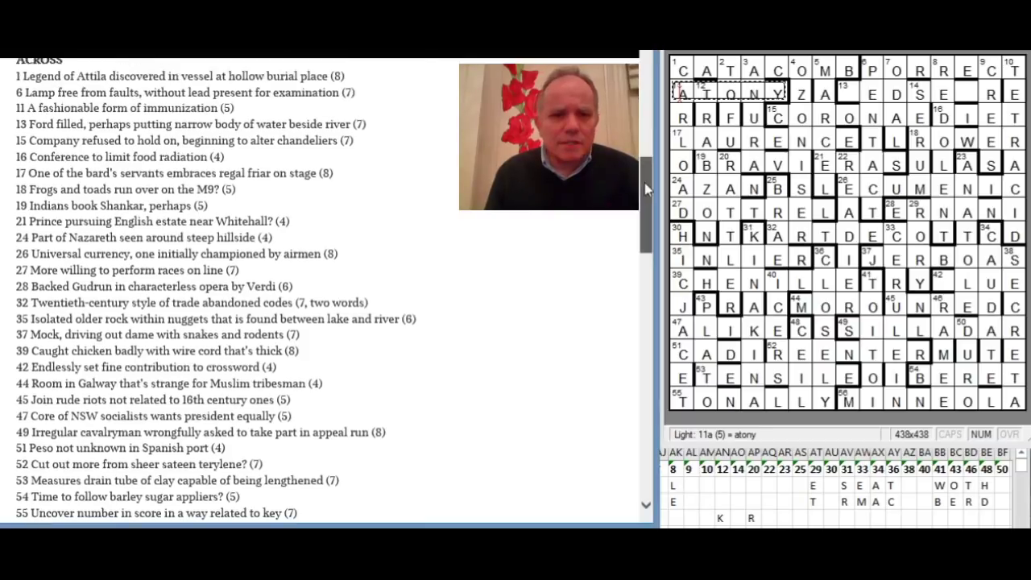
pyautogui.scroll(2, 646, 188)
pyautogui.scroll(-3, 646, 190)
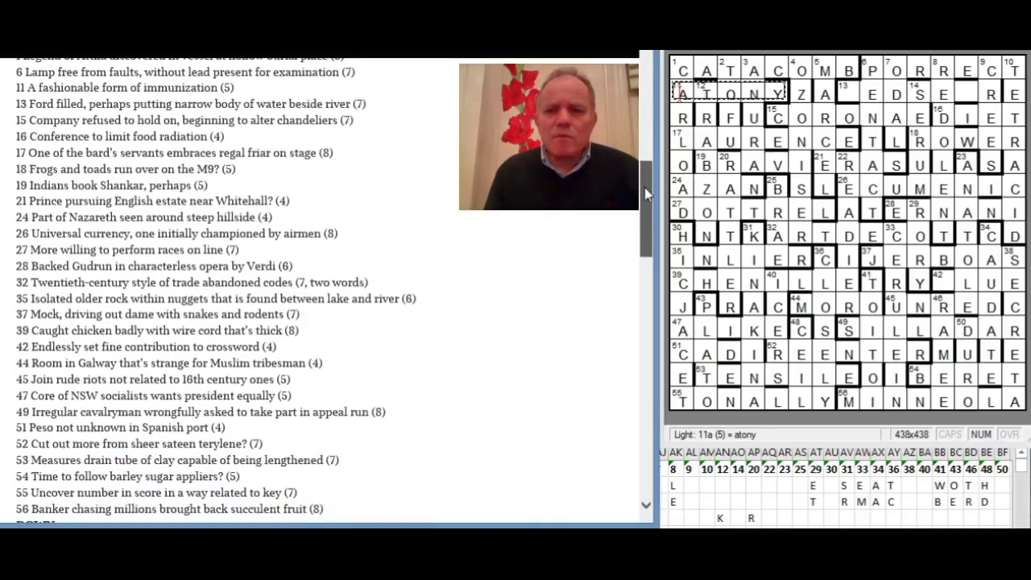
pyautogui.scroll(-1, 645, 191)
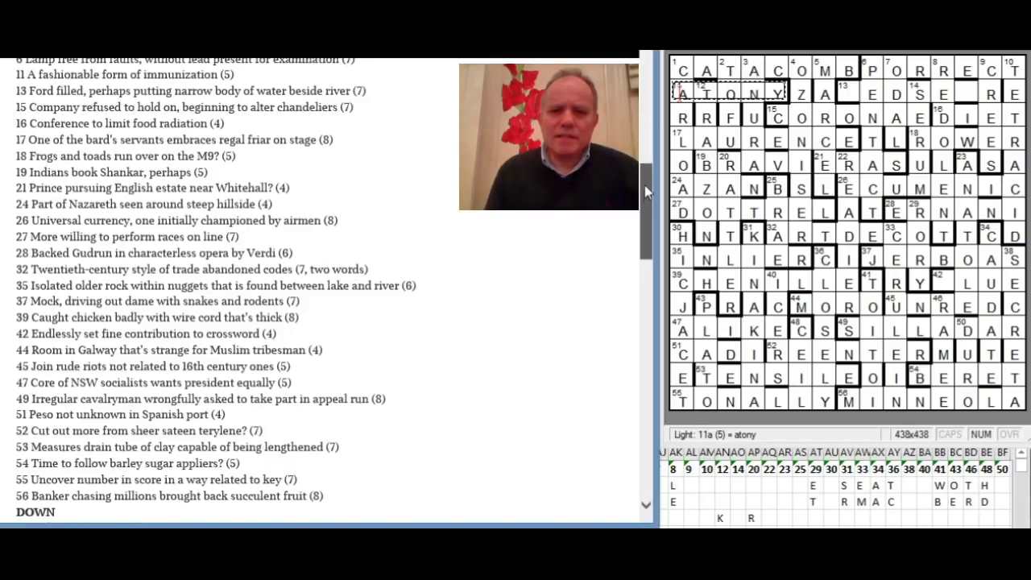
pyautogui.moveTo(644, 185)
pyautogui.mouseDown()
pyautogui.moveTo(642, 156)
pyautogui.moveTo(645, 171)
pyautogui.mouseUp()
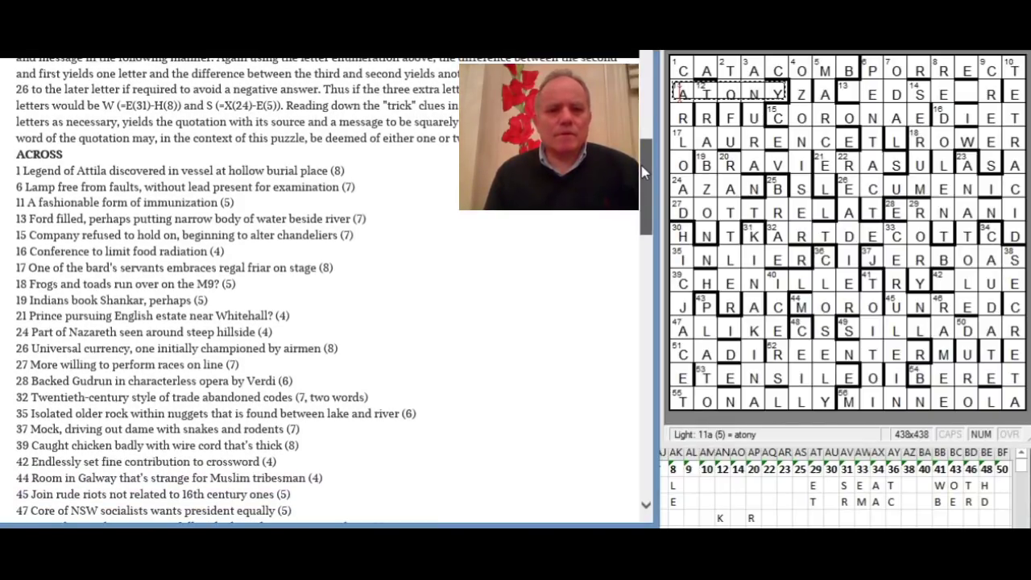
pyautogui.moveTo(641, 165); pyautogui.dragTo(641, 187)
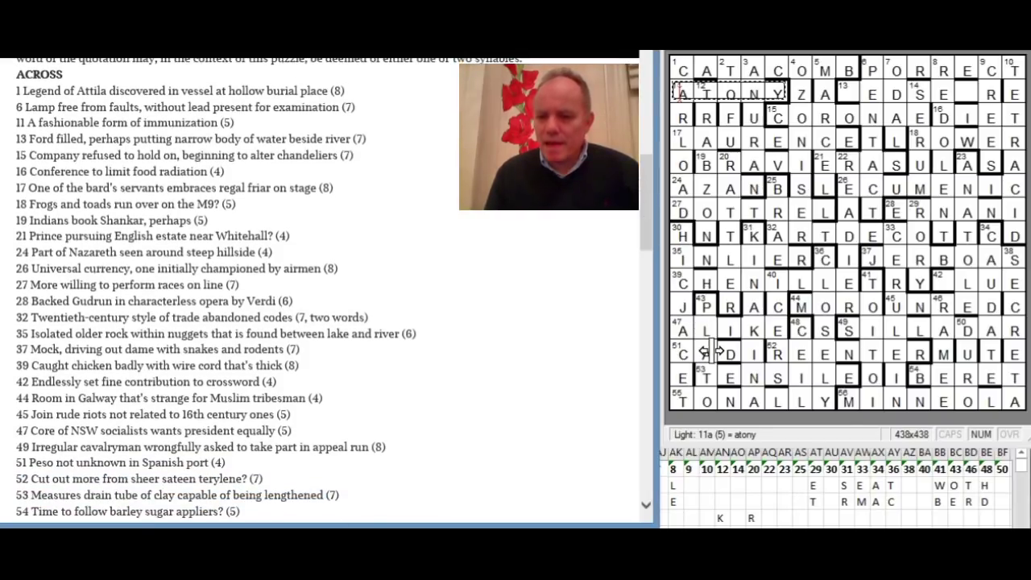
pyautogui.click(760, 493)
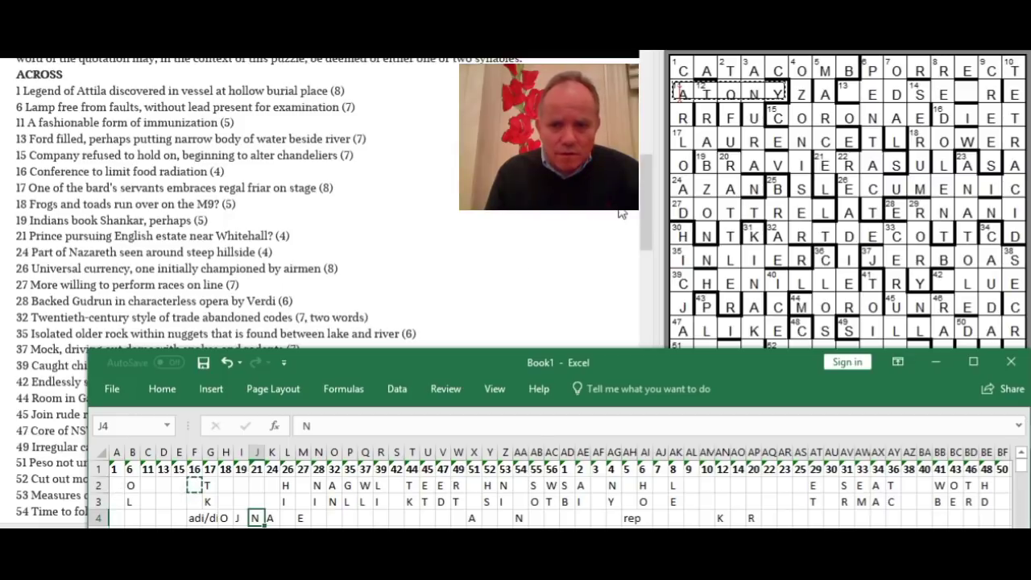
pyautogui.moveTo(641, 199); pyautogui.dragTo(642, 233)
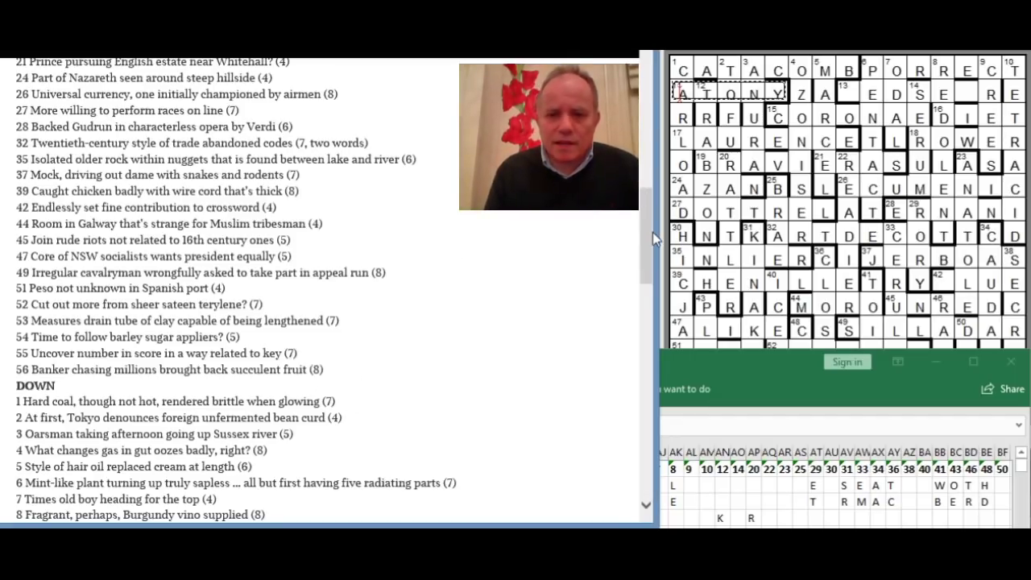
pyautogui.scroll(5, 646, 232)
pyautogui.moveTo(642, 188); pyautogui.dragTo(642, 211)
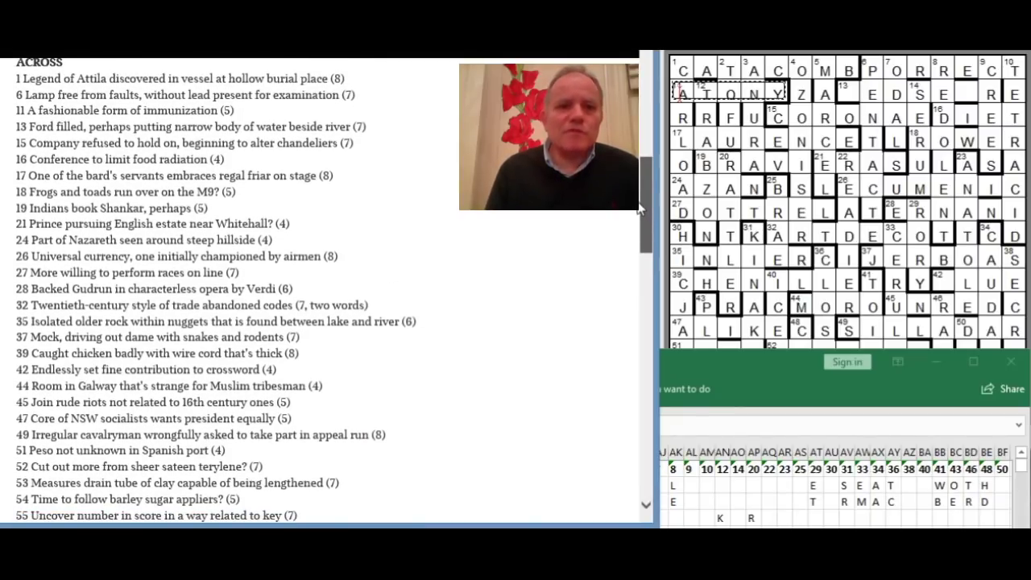
pyautogui.click(851, 91)
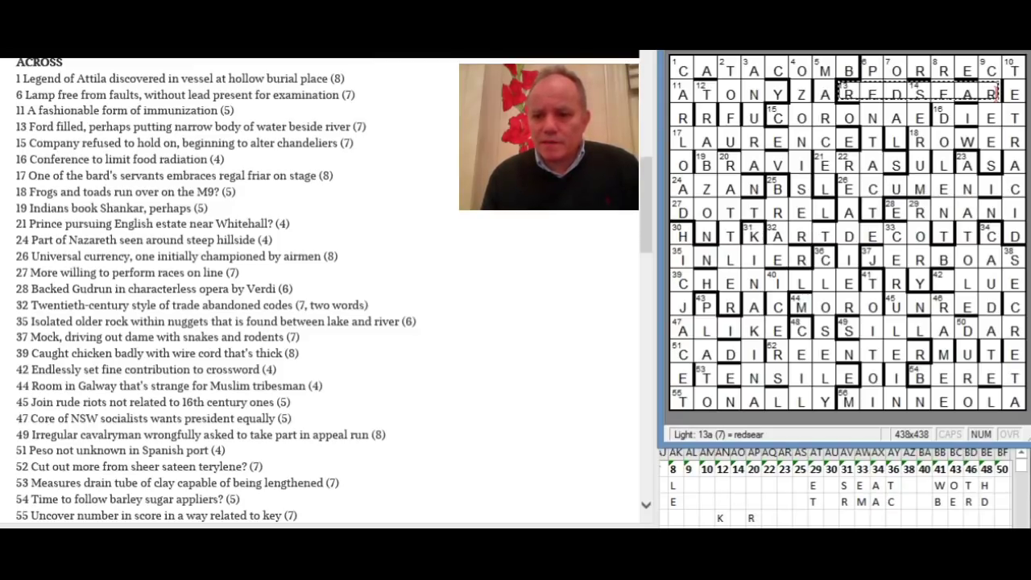
pyautogui.click(813, 517)
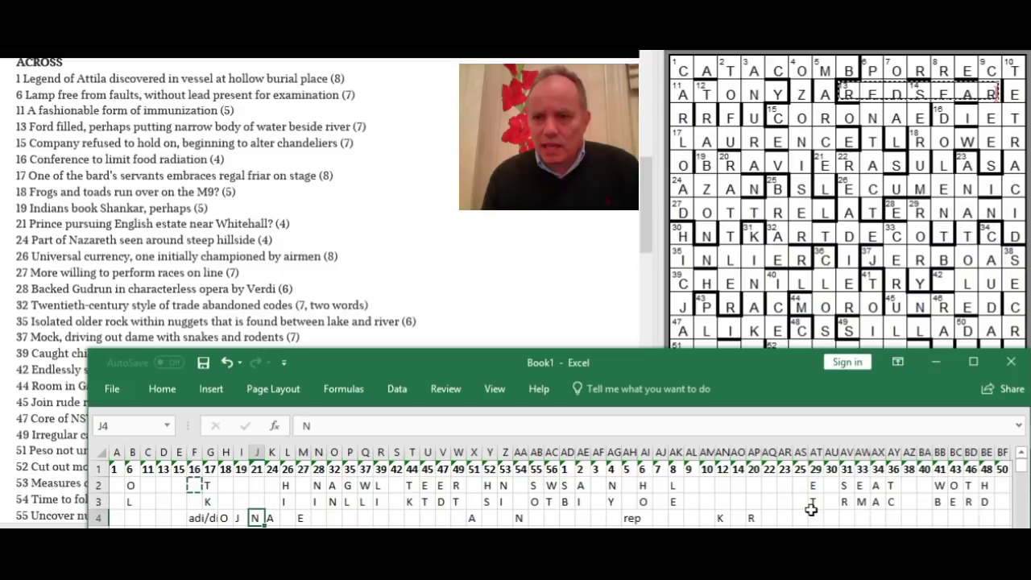
pyautogui.click(161, 518)
# Enter L in cell D4 and S in cell A2 of the tally, moving down to A3.
pyautogui.write('L')
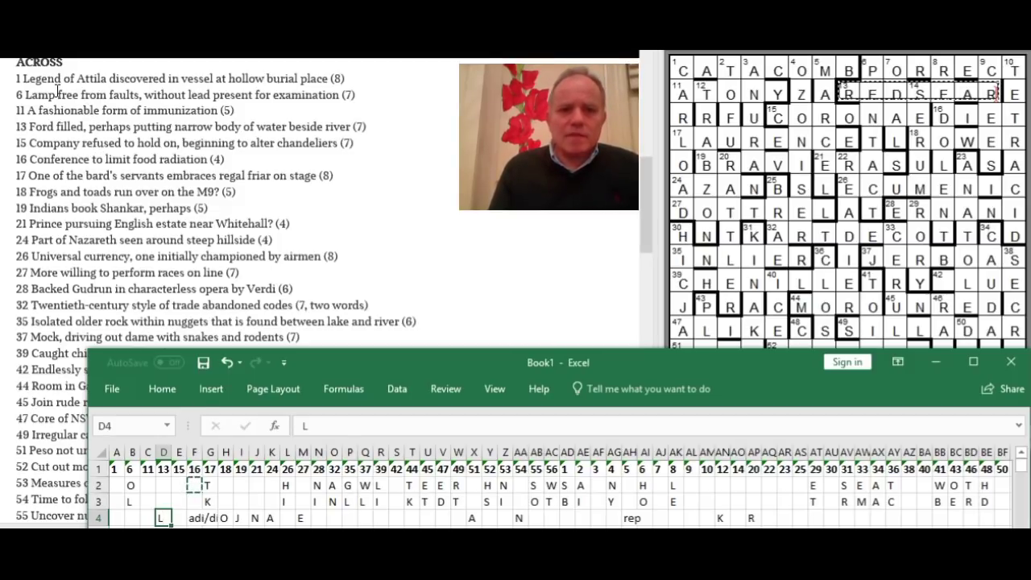
pyautogui.click(118, 485)
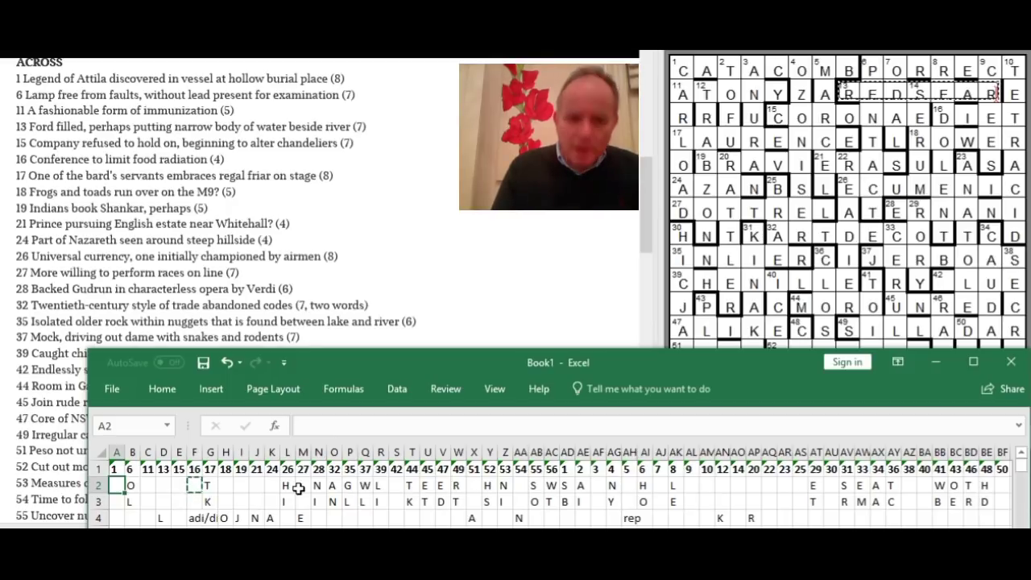
pyautogui.write('S')
pyautogui.press('Return')
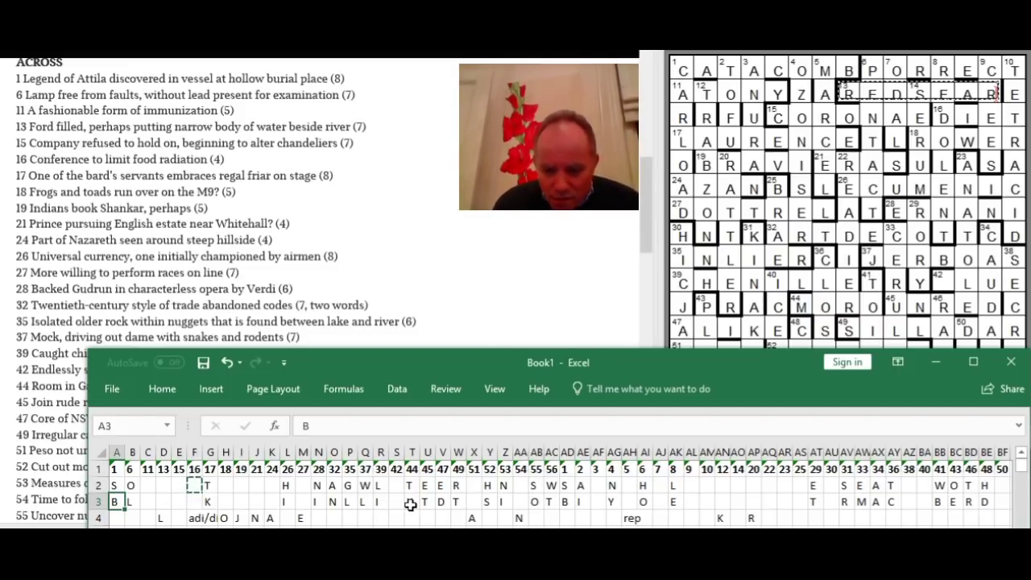
# Make the Excel window taller and fill cells N3 and O3 yellow.
pyautogui.click(319, 502)
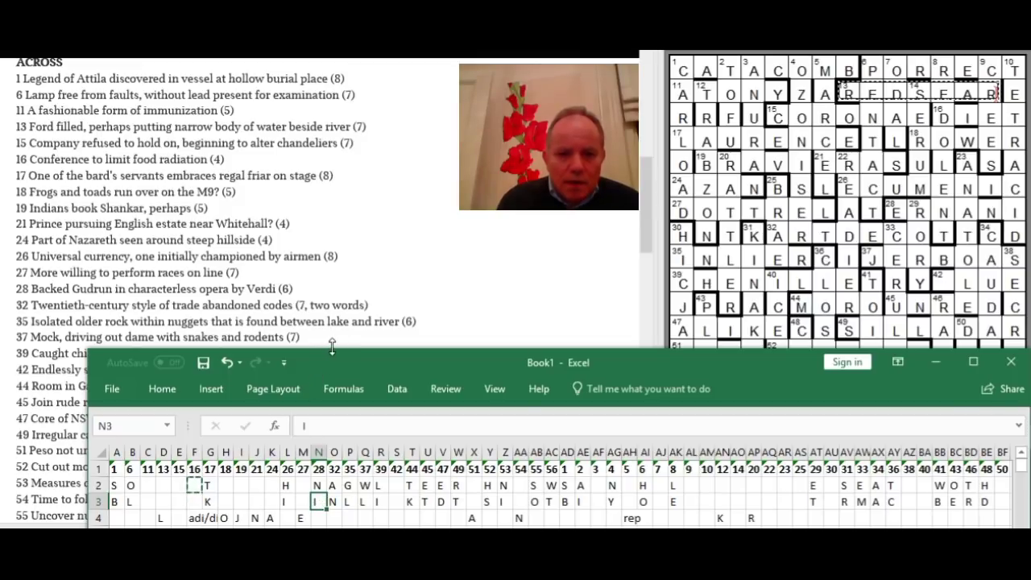
pyautogui.moveTo(332, 347); pyautogui.dragTo(333, 227)
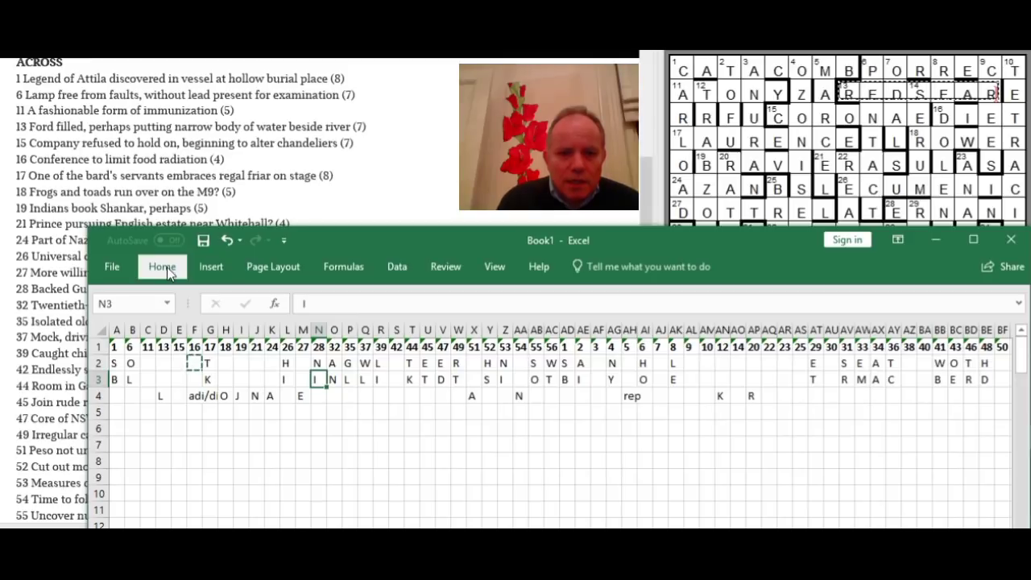
pyautogui.click(162, 266)
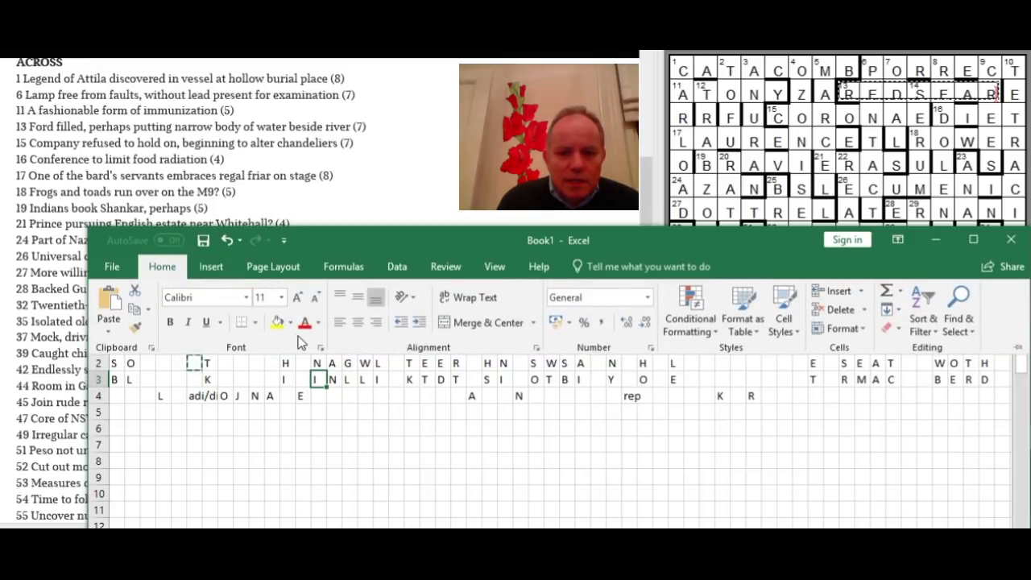
pyautogui.click(278, 327)
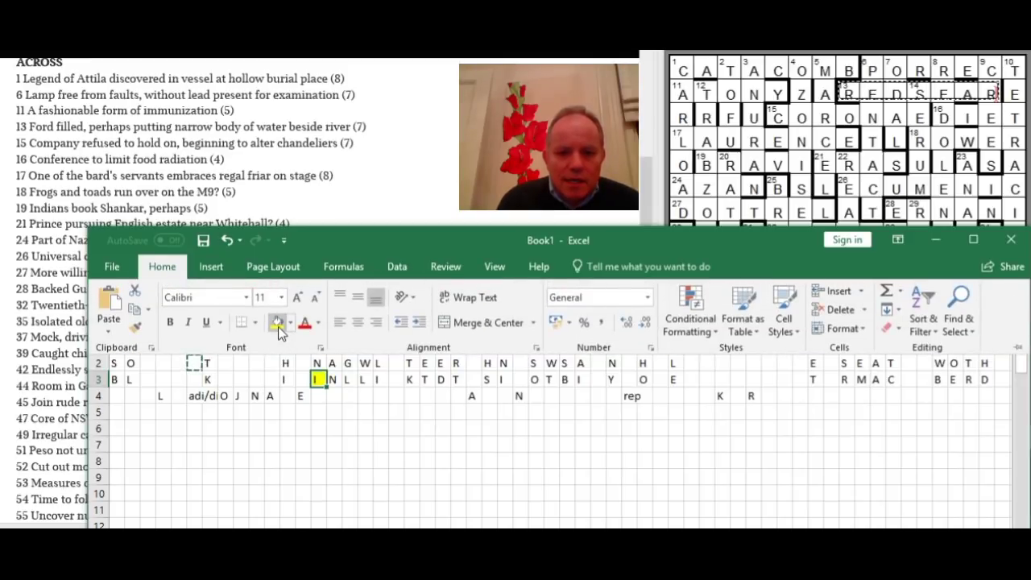
pyautogui.click(331, 378)
pyautogui.click(332, 378)
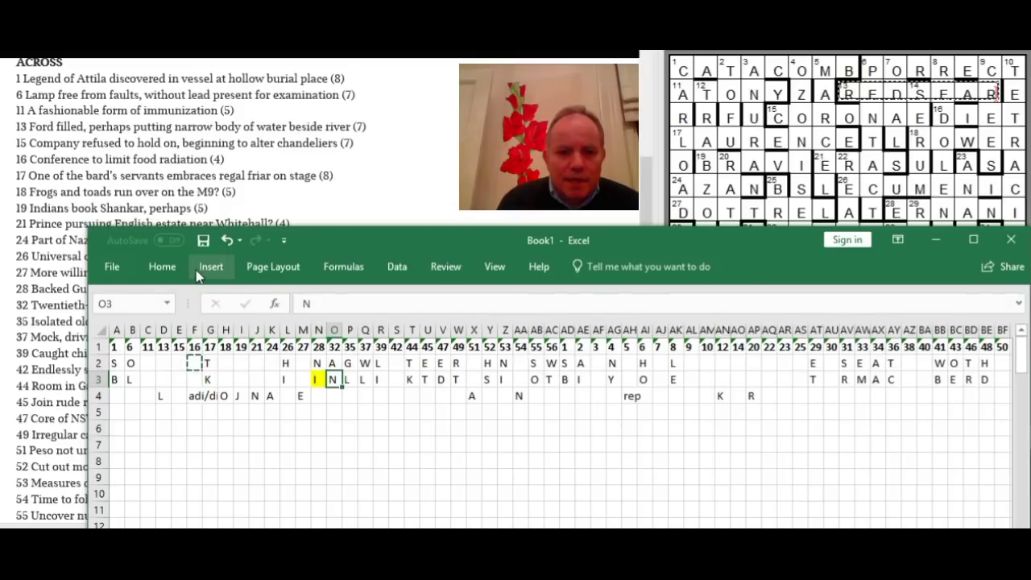
pyautogui.click(165, 269)
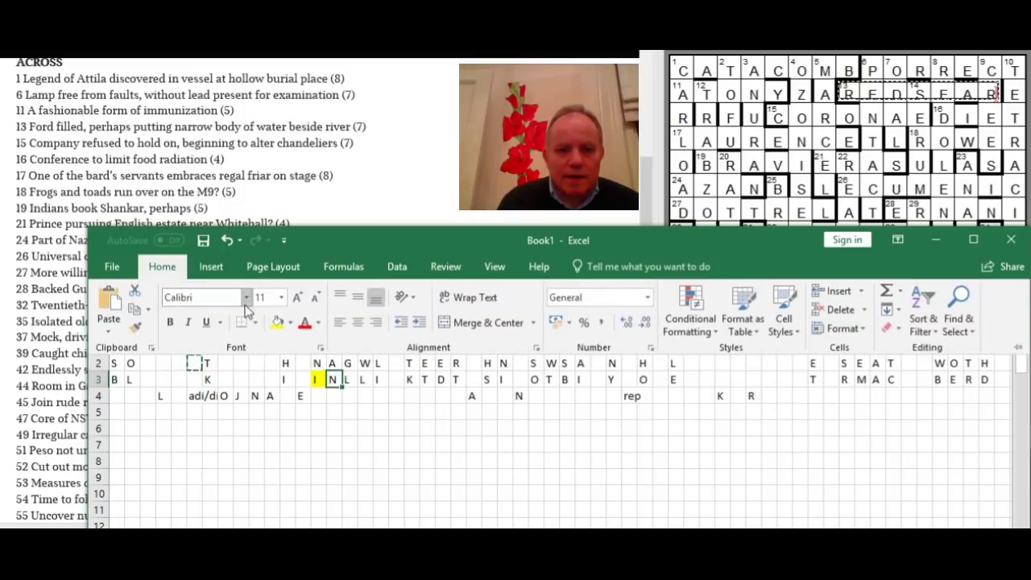
pyautogui.click(279, 324)
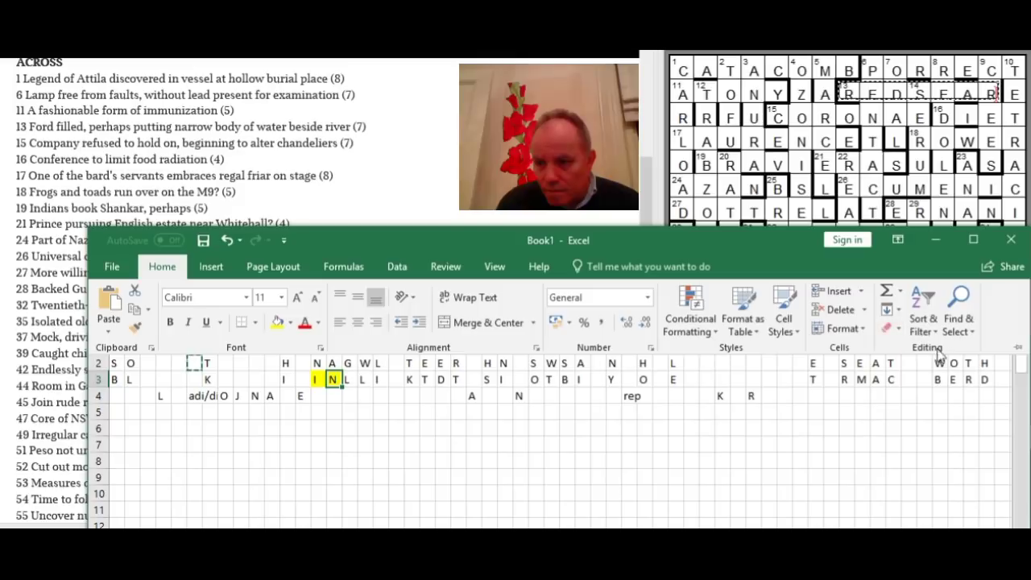
# Pin the Home ribbon and fill cells P2 and Q2 yellow.
pyautogui.click(1018, 352)
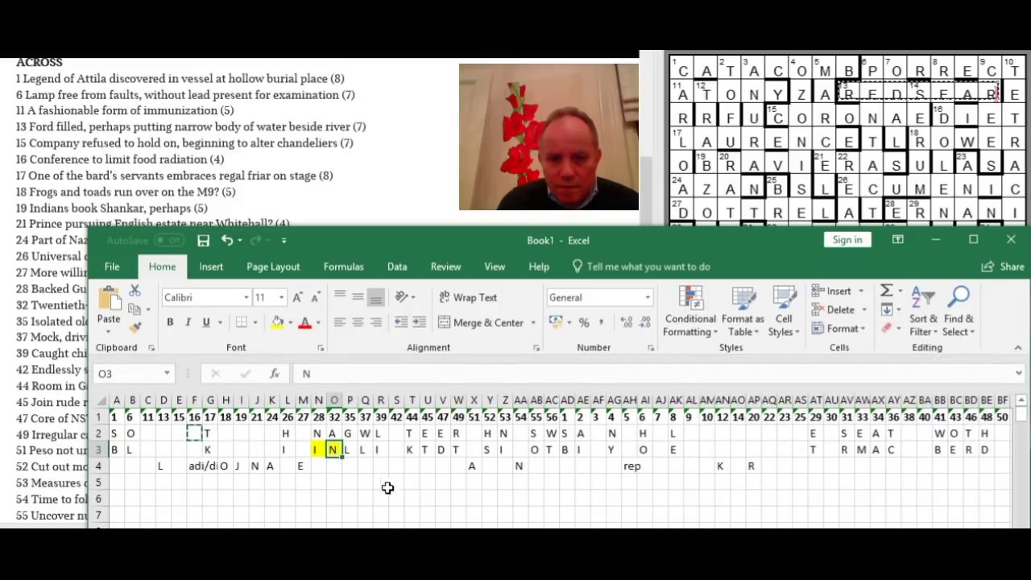
pyautogui.click(348, 433)
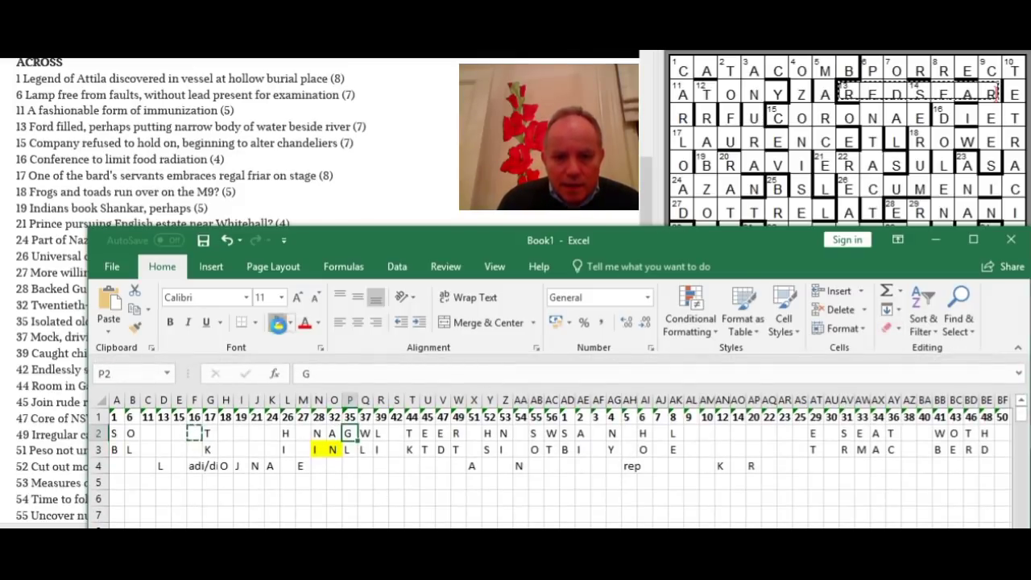
pyautogui.click(277, 322)
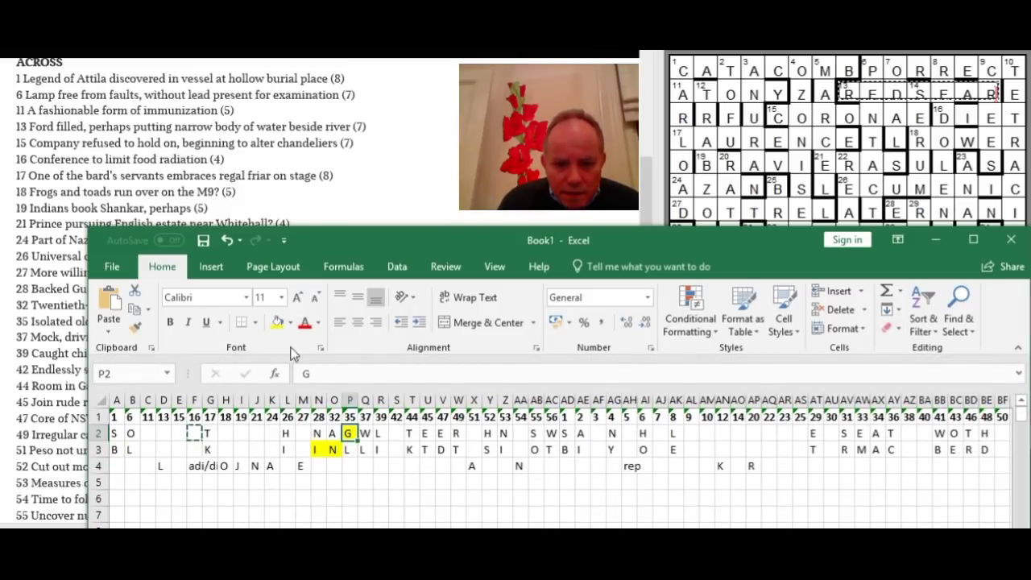
pyautogui.click(365, 433)
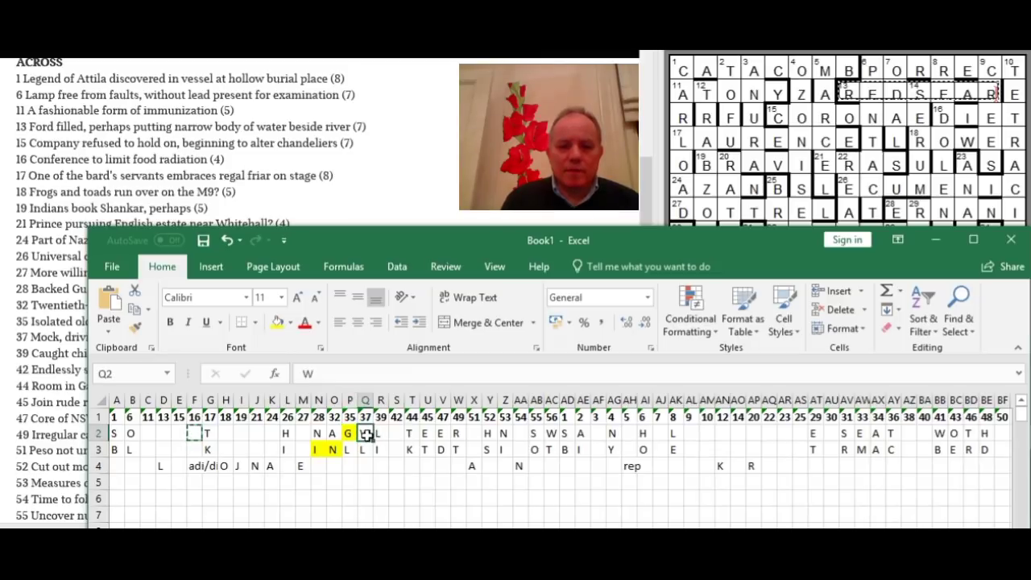
pyautogui.click(277, 323)
# Select the letter rows 2–3 across columns A to BE.
pyautogui.click(377, 450)
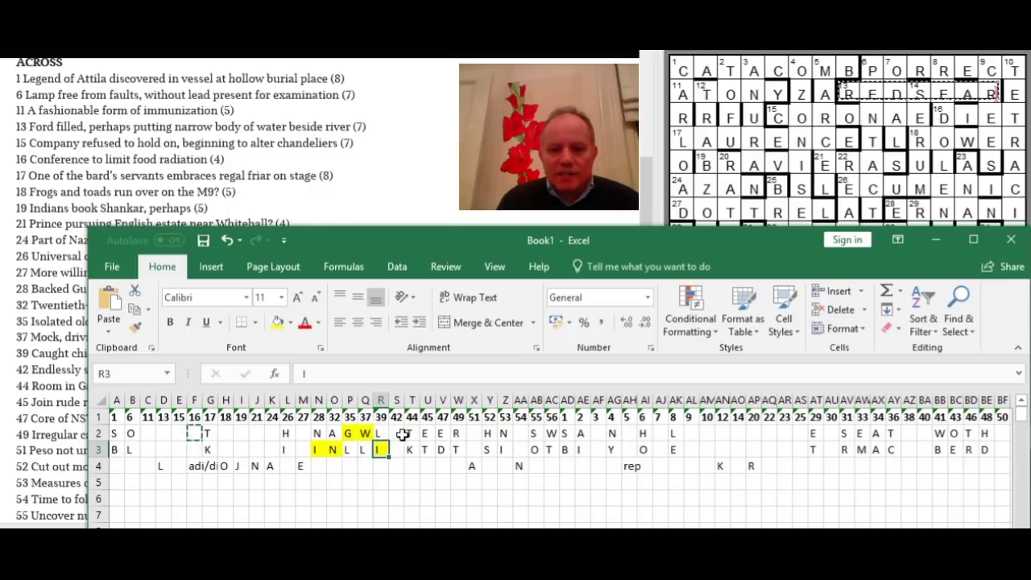
pyautogui.click(378, 433)
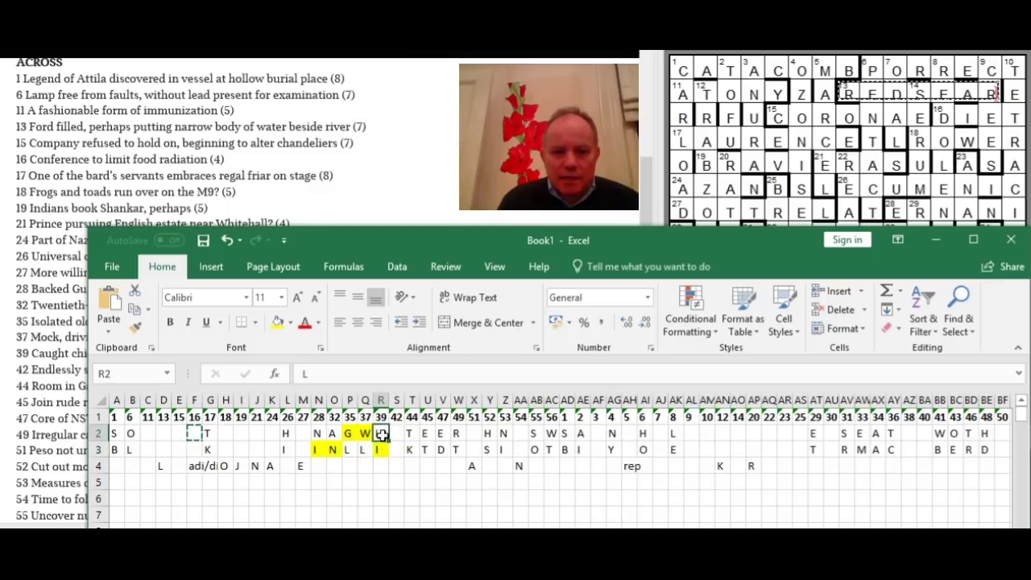
pyautogui.click(291, 325)
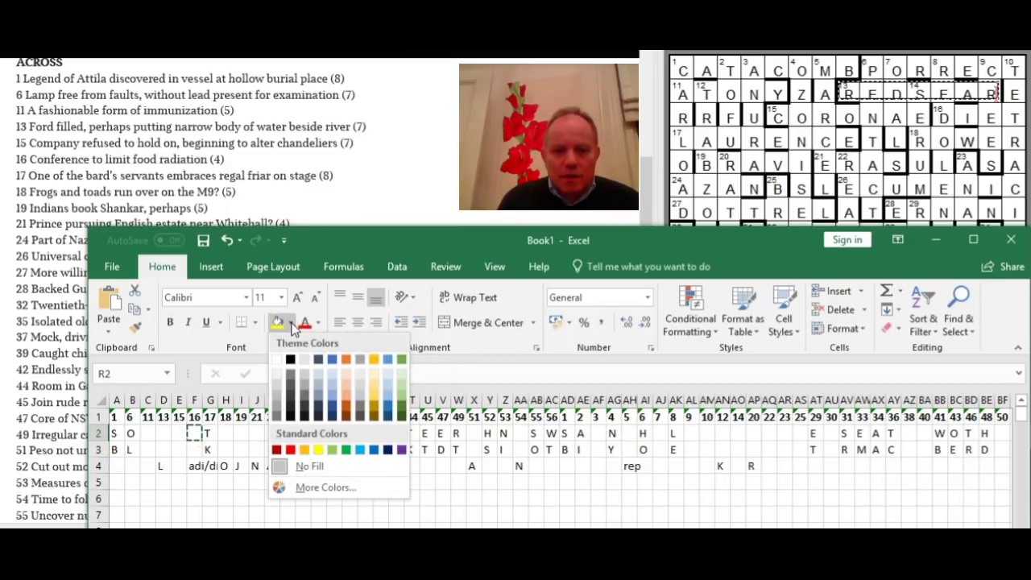
pyautogui.click(292, 324)
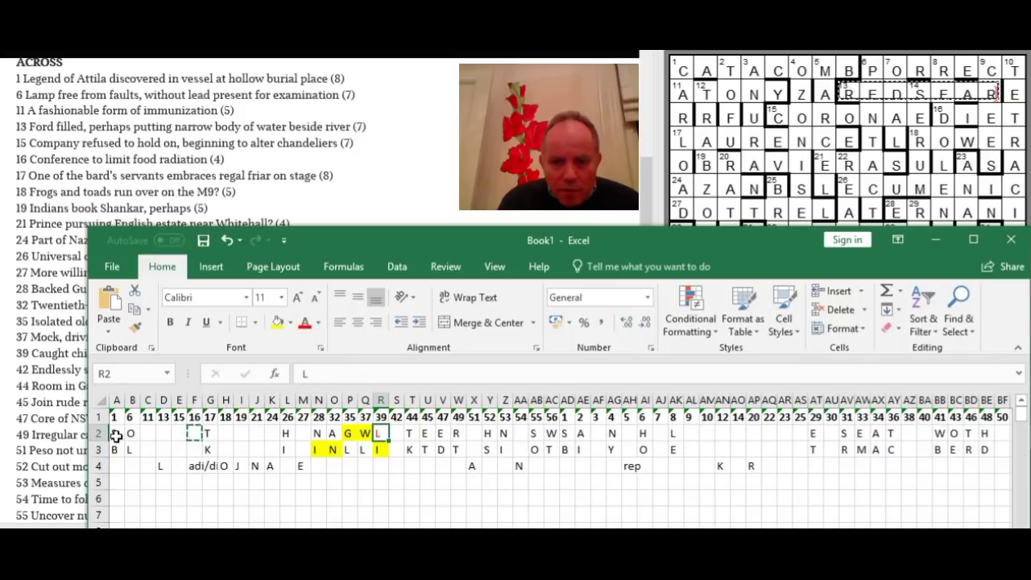
pyautogui.moveTo(113, 433); pyautogui.dragTo(970, 440)
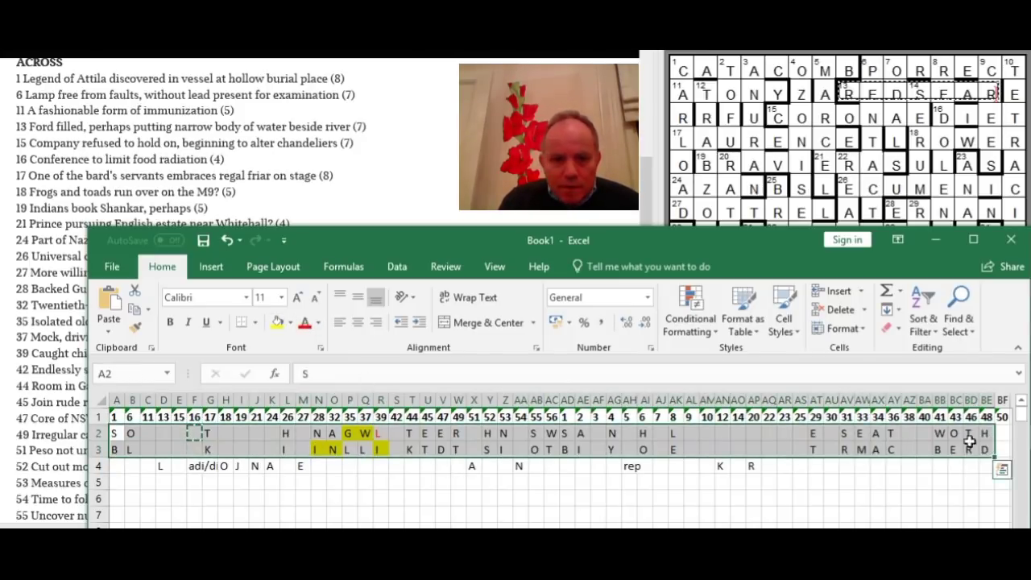
# Bold rows 2–3 and colour the letters in T2, U3, V2 and W2 red.
pyautogui.click(166, 325)
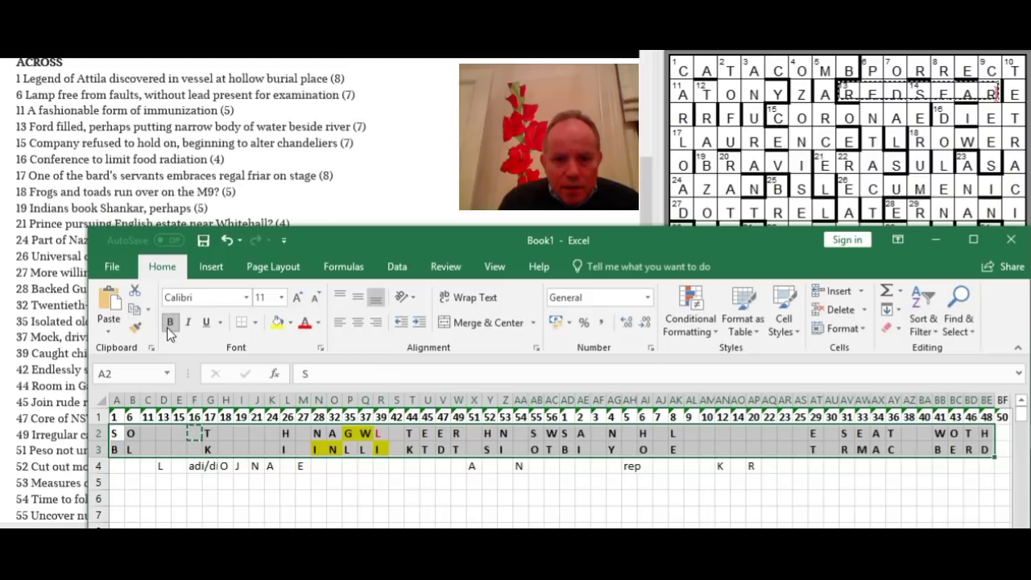
pyautogui.click(412, 435)
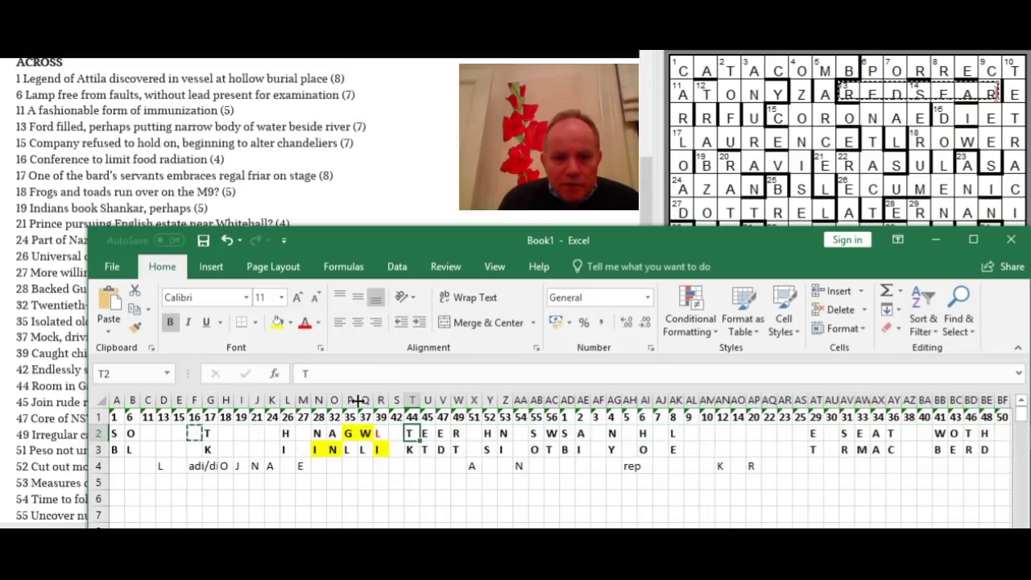
pyautogui.click(303, 322)
pyautogui.press('Down')
pyautogui.press('Right')
pyautogui.click(303, 322)
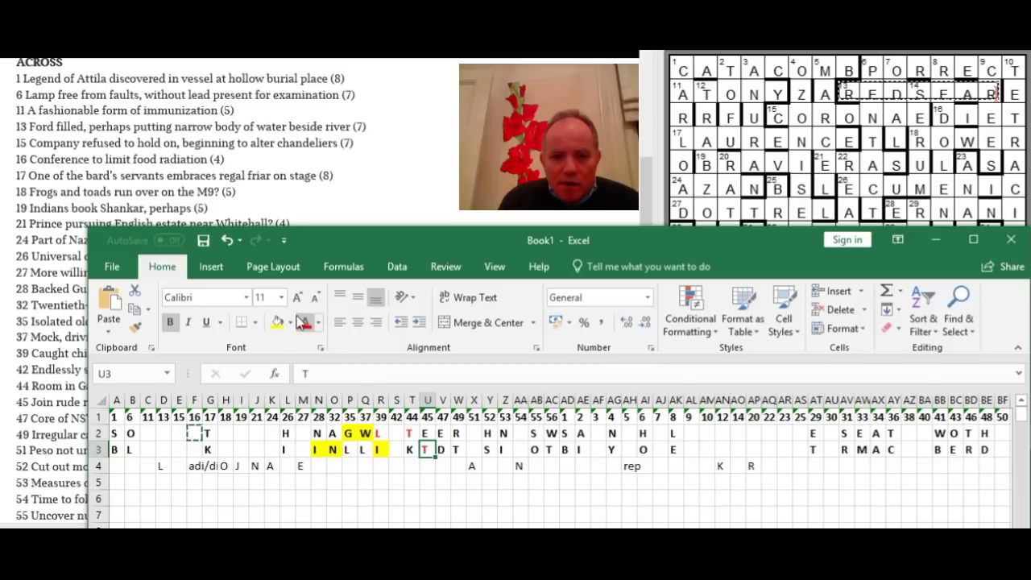
pyautogui.click(442, 434)
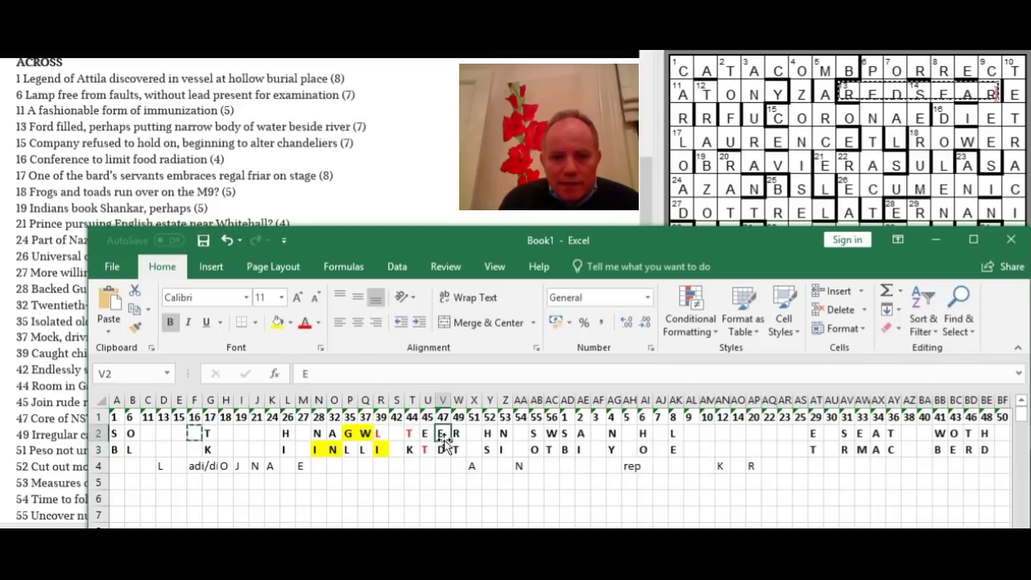
pyautogui.click(303, 322)
pyautogui.click(457, 434)
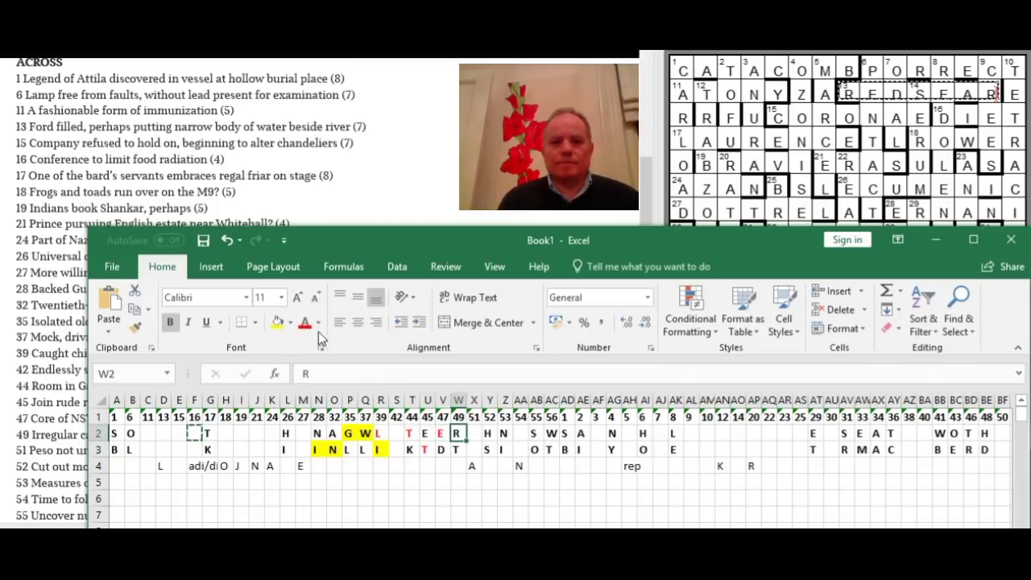
pyautogui.click(303, 322)
# Colour the letters in Y3, Q3, P3 and O2 red.
pyautogui.click(489, 449)
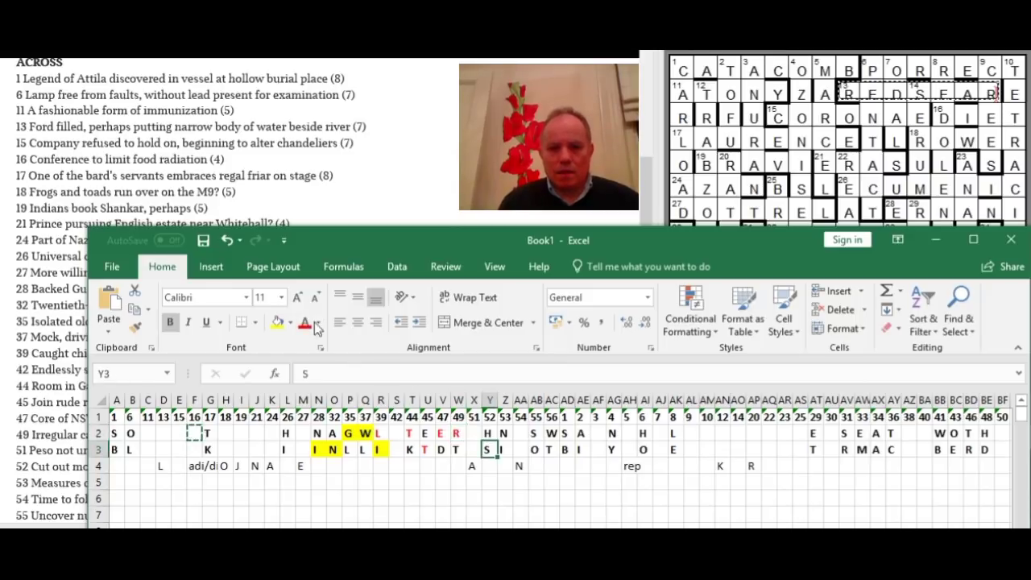
pyautogui.click(303, 322)
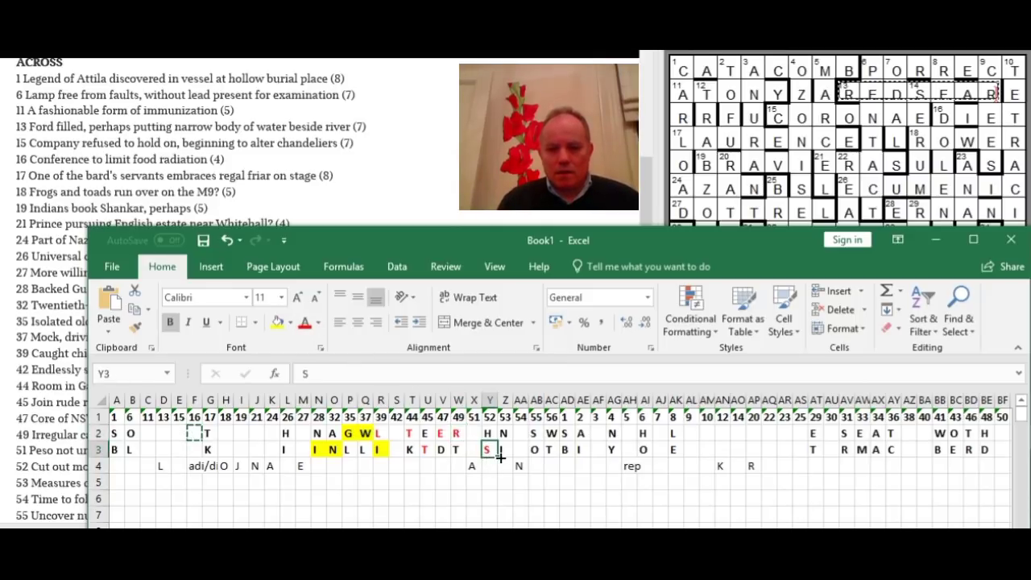
pyautogui.click(361, 449)
pyautogui.click(304, 322)
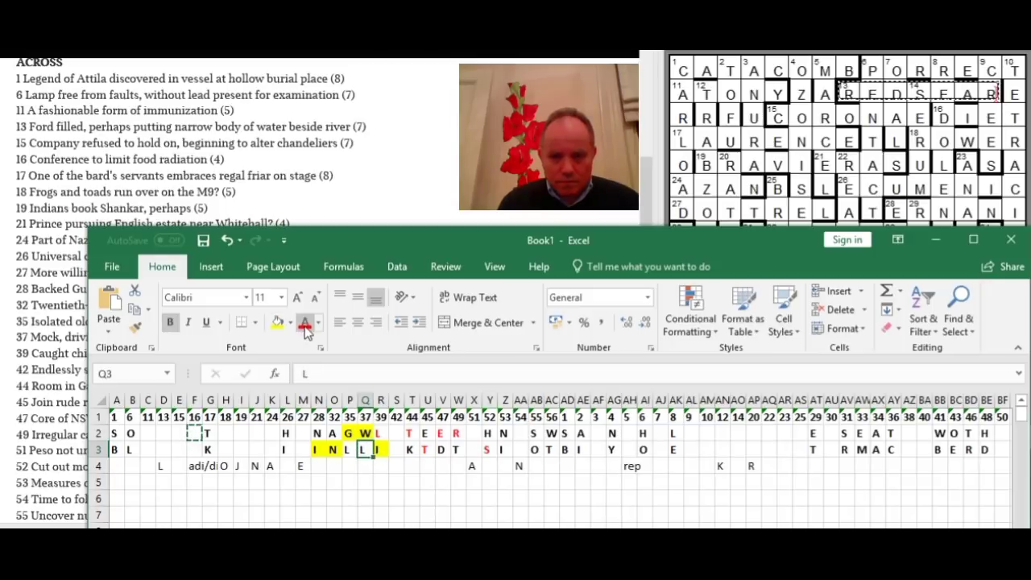
pyautogui.click(348, 450)
pyautogui.click(305, 322)
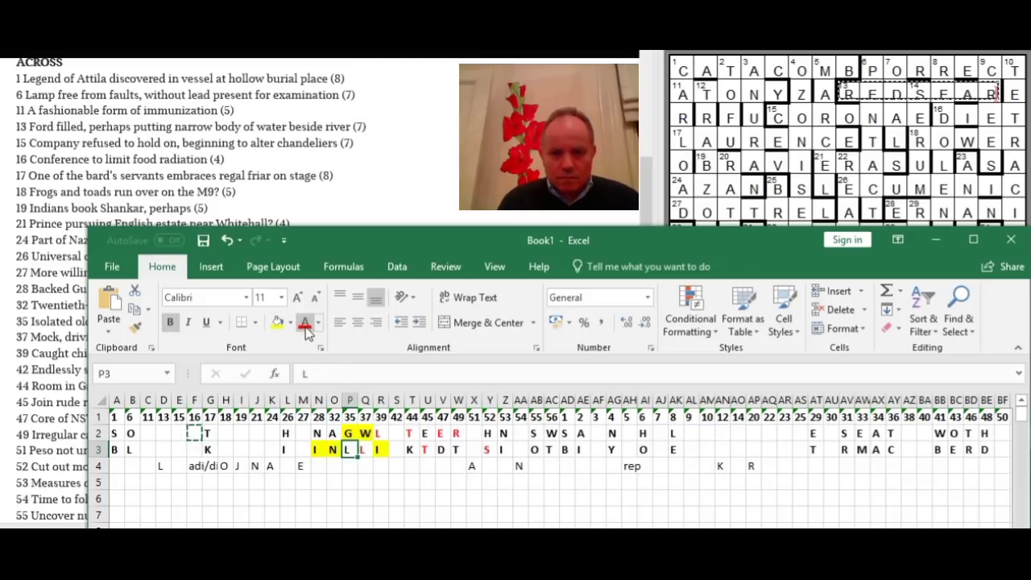
pyautogui.click(333, 433)
pyautogui.click(305, 322)
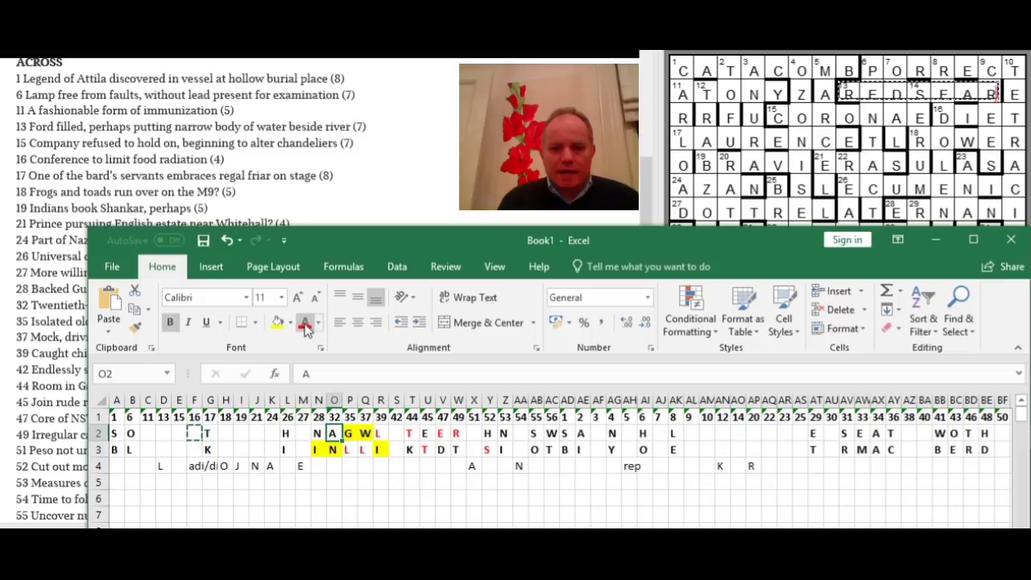
pyautogui.click(318, 432)
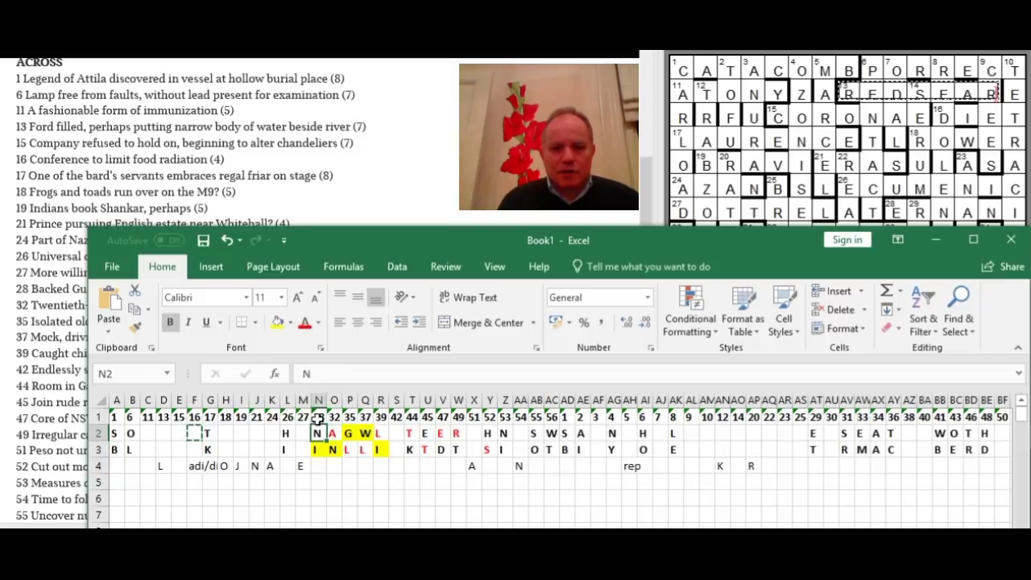
# Shade the K in T3, the E in U2 and the D in V3 yellow.
pyautogui.click(412, 450)
pyautogui.click(277, 322)
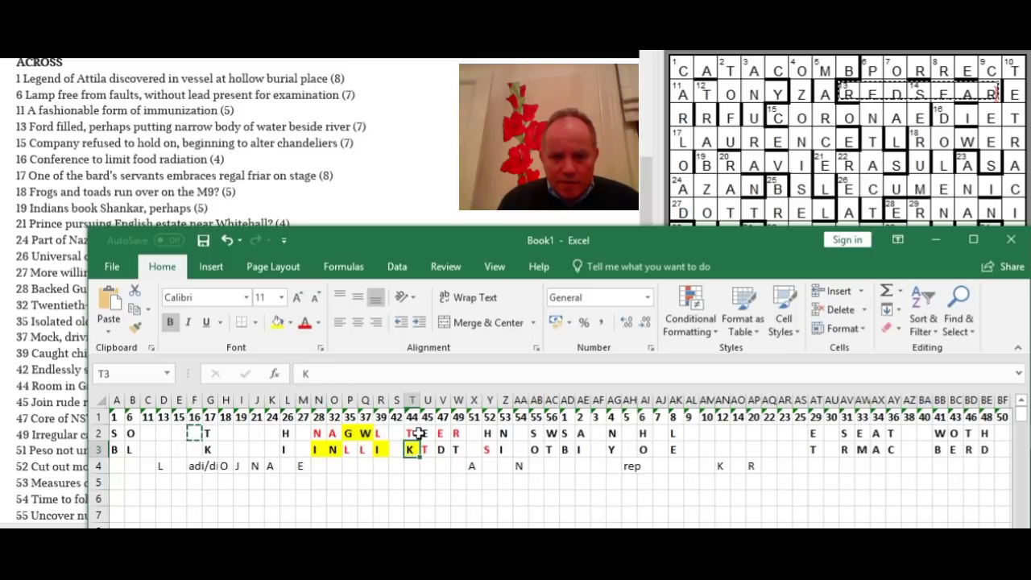
pyautogui.click(426, 436)
pyautogui.click(277, 322)
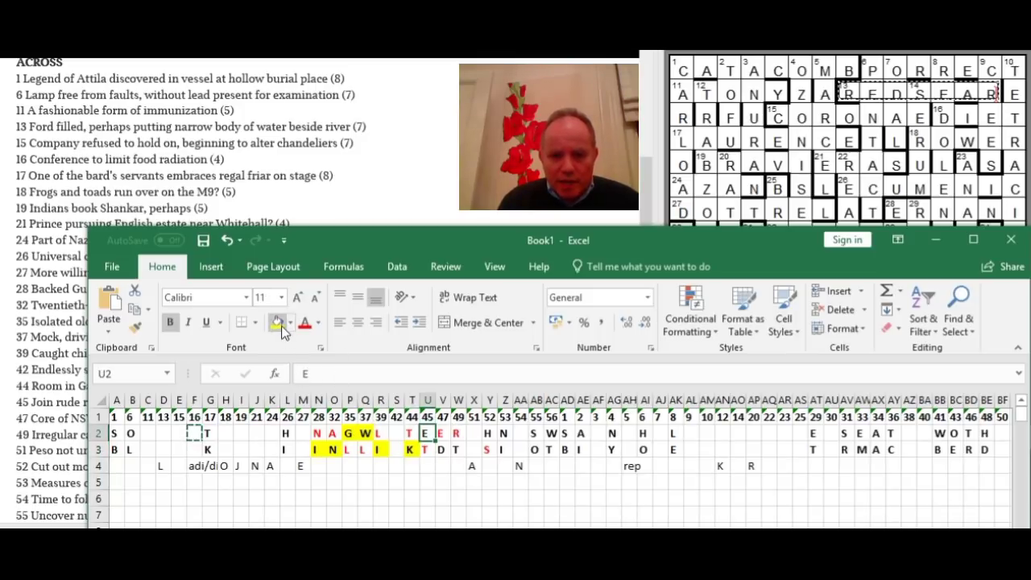
pyautogui.click(442, 451)
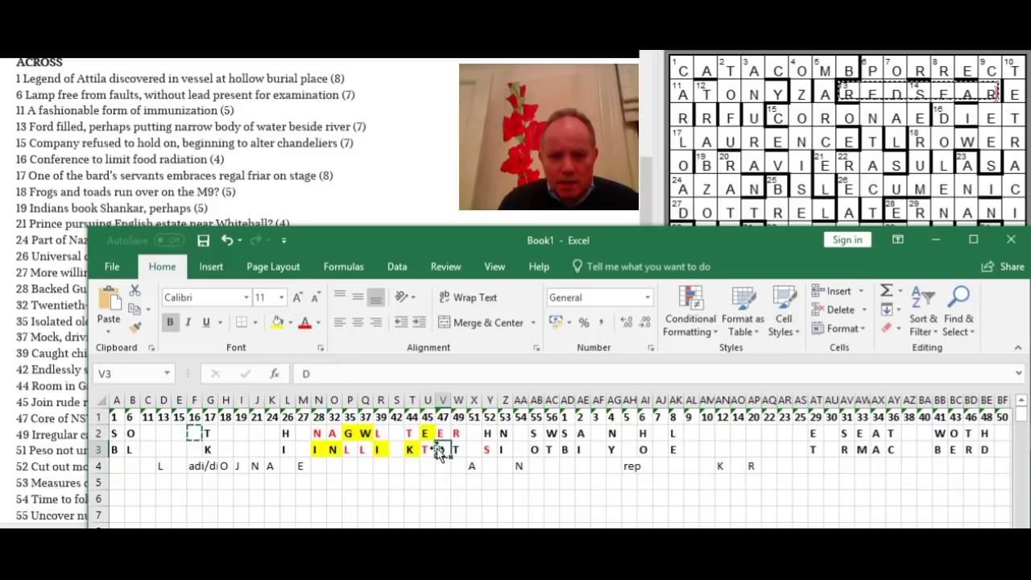
pyautogui.click(277, 322)
pyautogui.click(399, 433)
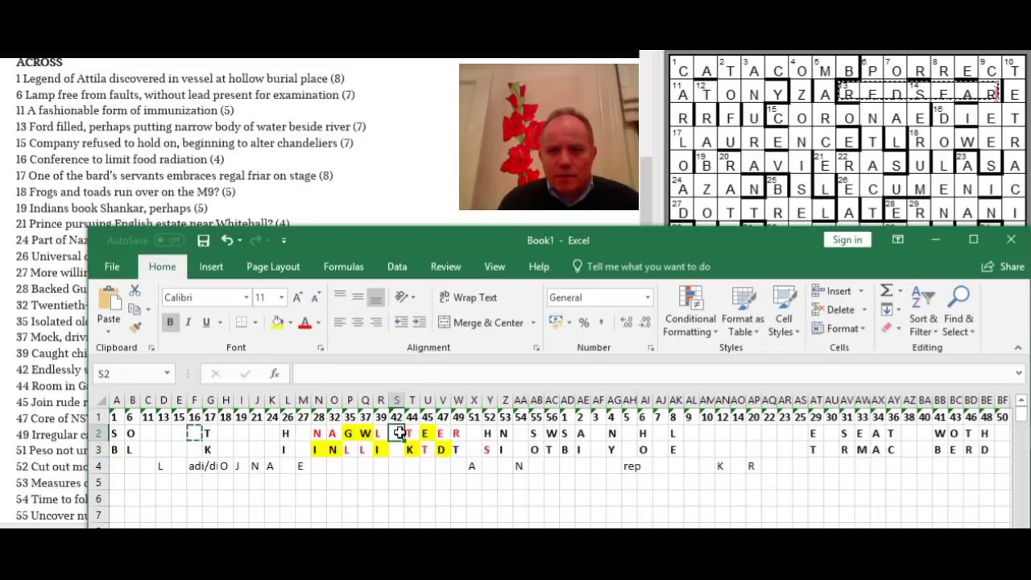
pyautogui.click(648, 217)
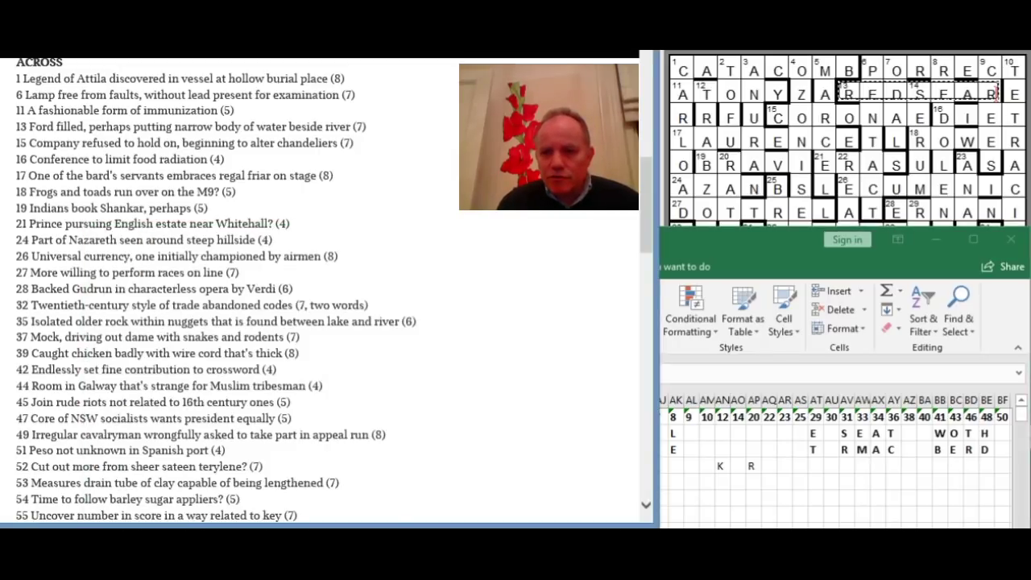
# View the completed grid in Crossword Compiler, then return to the Excel tally.
pyautogui.hotkey('alt', 'Tab')
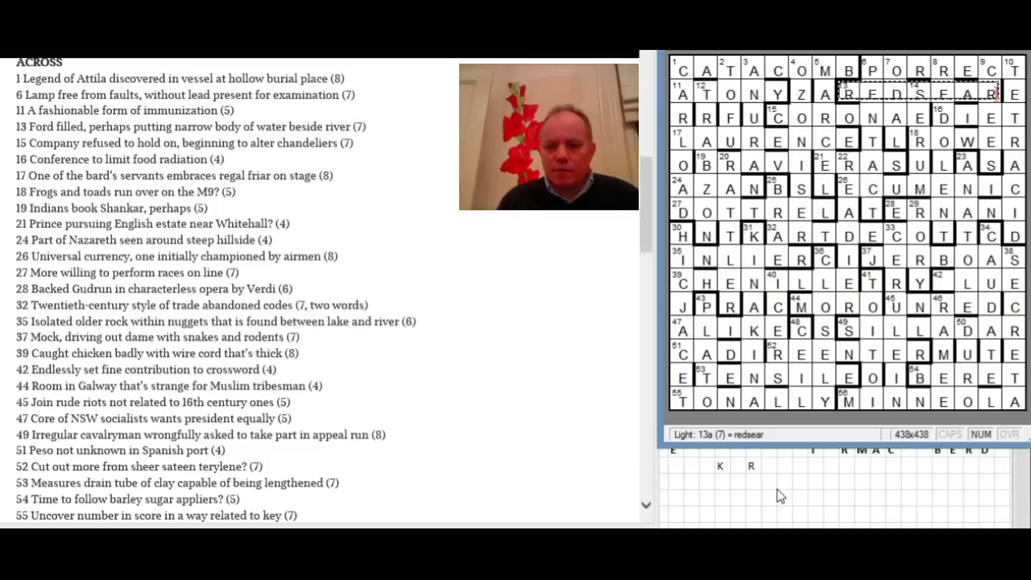
pyautogui.click(719, 487)
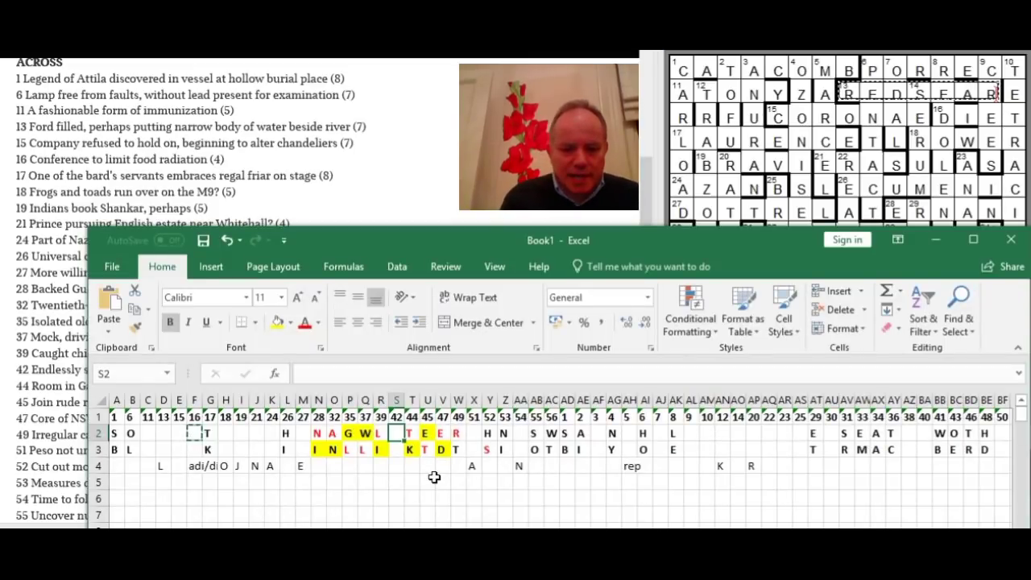
# Enter C in S2 and shade it yellow, then correct S3 to E.
pyautogui.write('C')
pyautogui.press('Return')
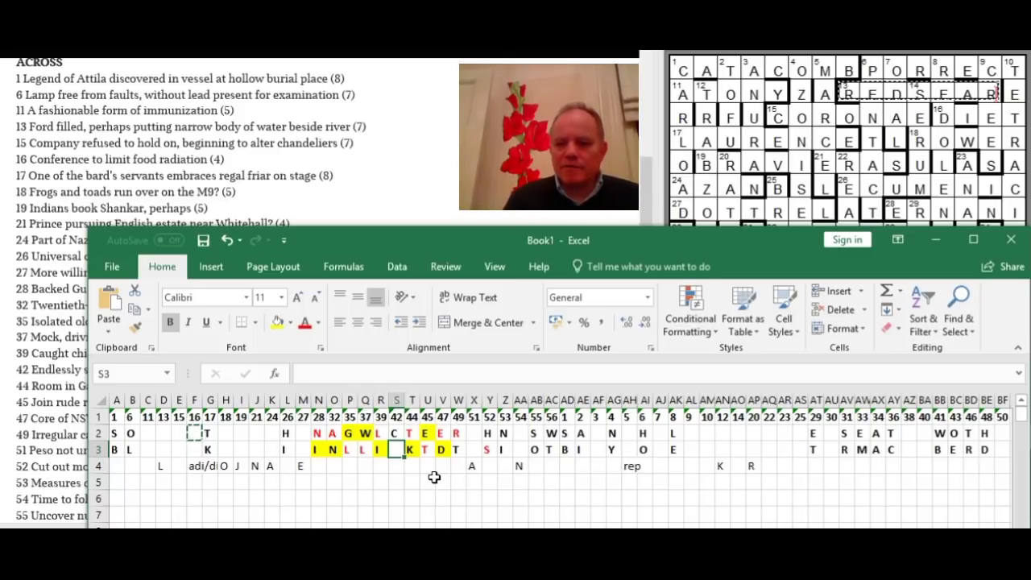
pyautogui.write('I')
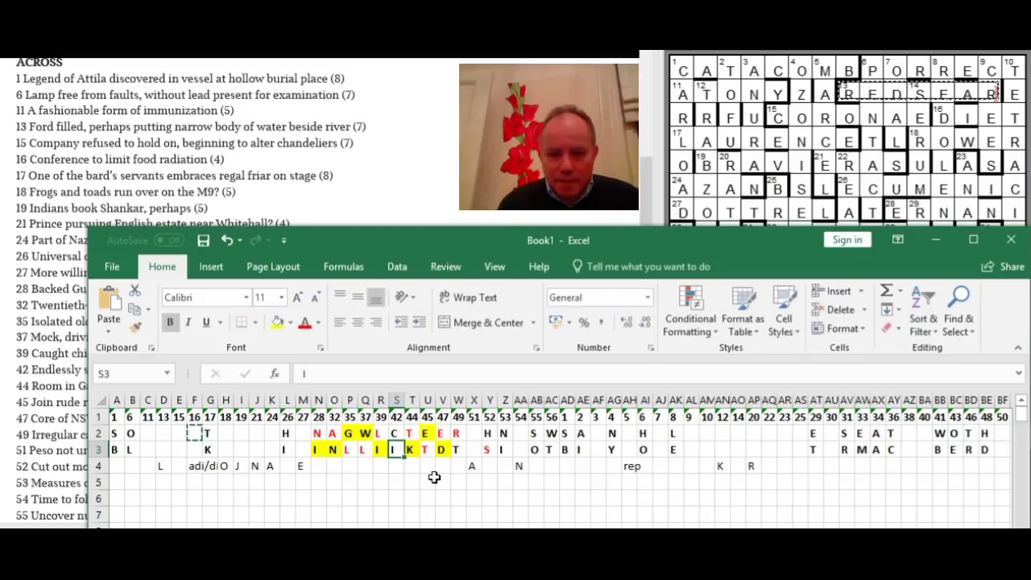
pyautogui.click(395, 433)
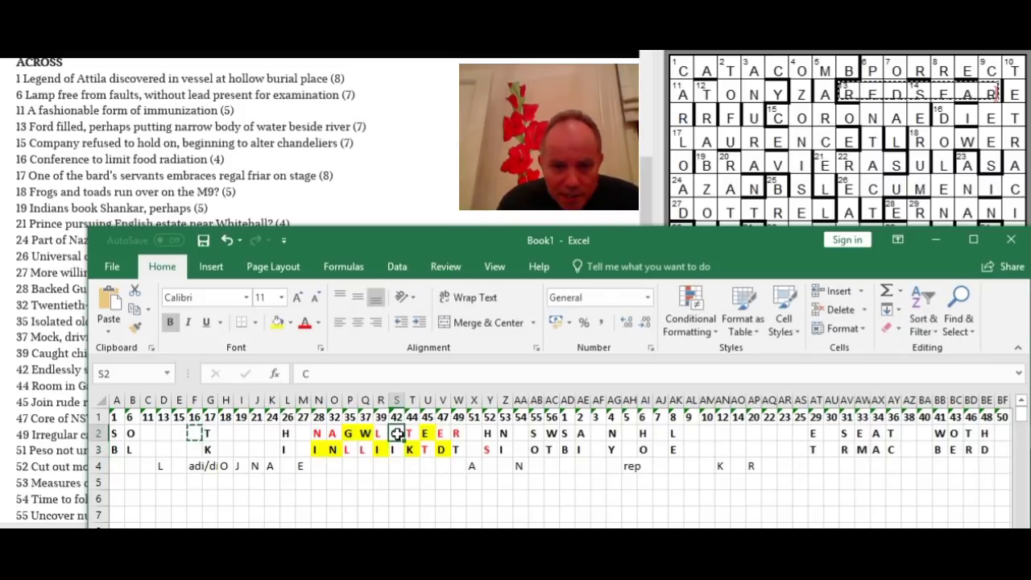
pyautogui.click(284, 327)
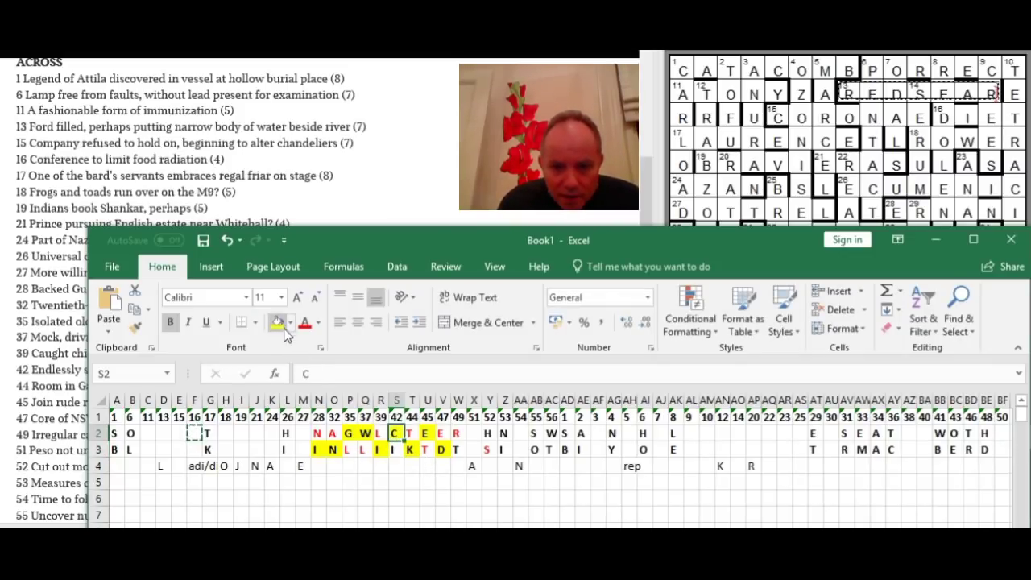
pyautogui.click(395, 449)
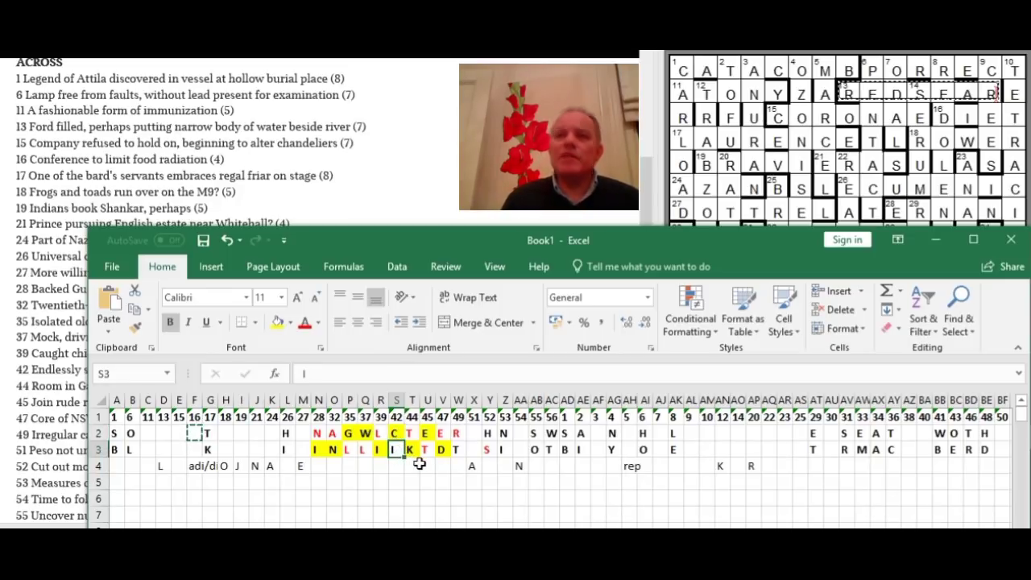
pyautogui.write('E')
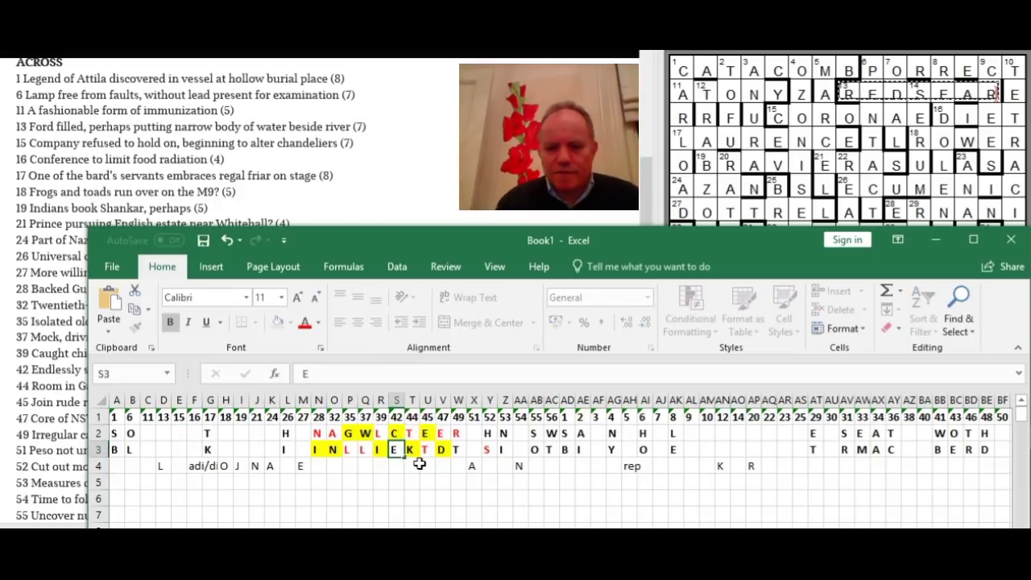
pyautogui.hotkey('ctrl', 'Return')
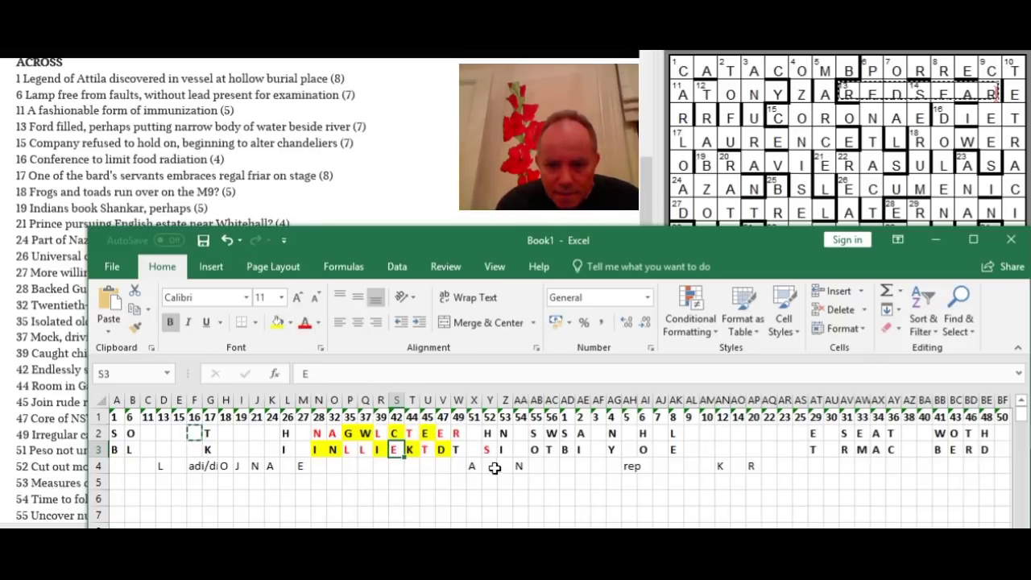
# Shade the T in W3, the H in Y2 and the I in Z3 yellow.
pyautogui.click(456, 449)
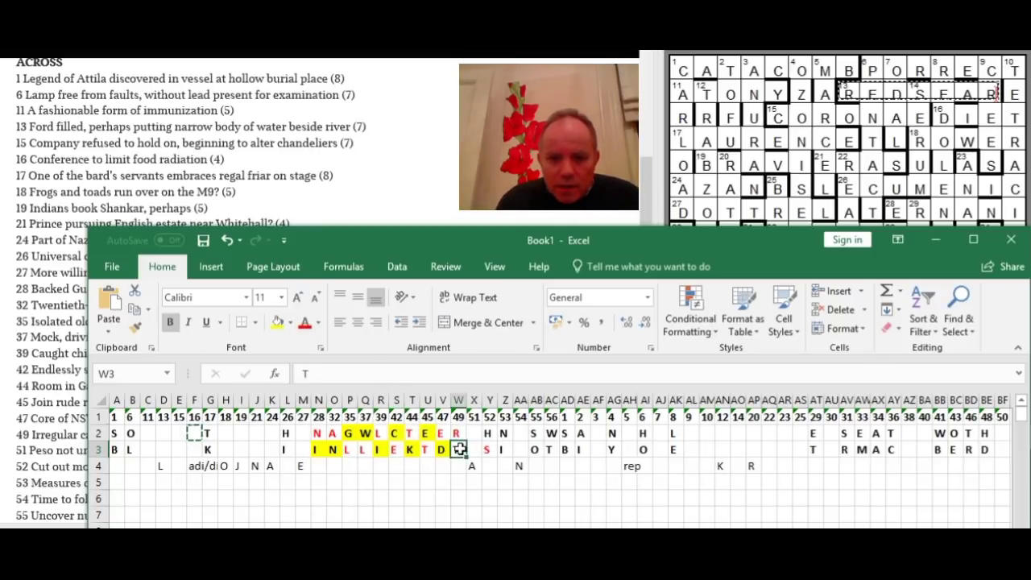
pyautogui.click(273, 322)
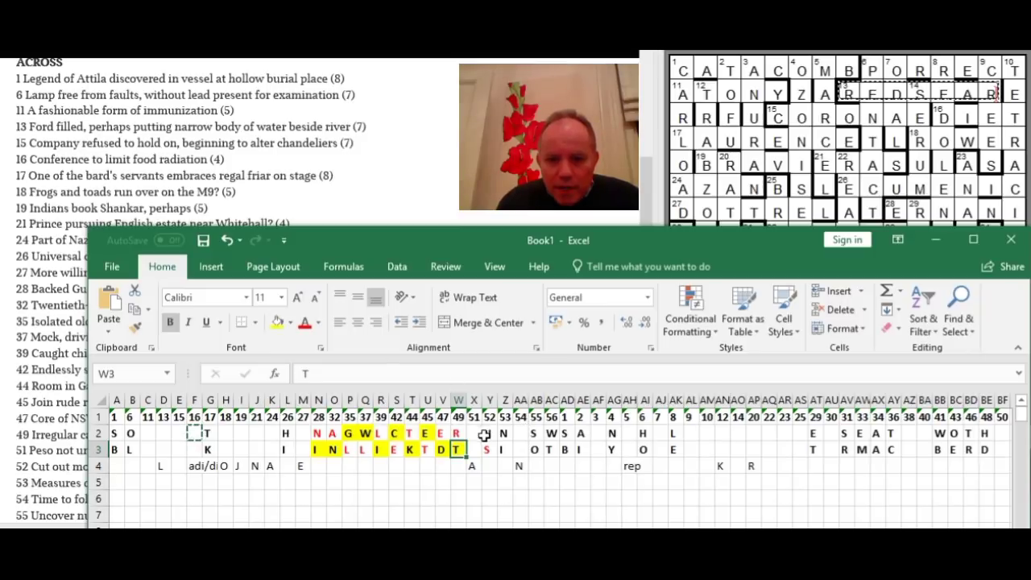
pyautogui.click(489, 435)
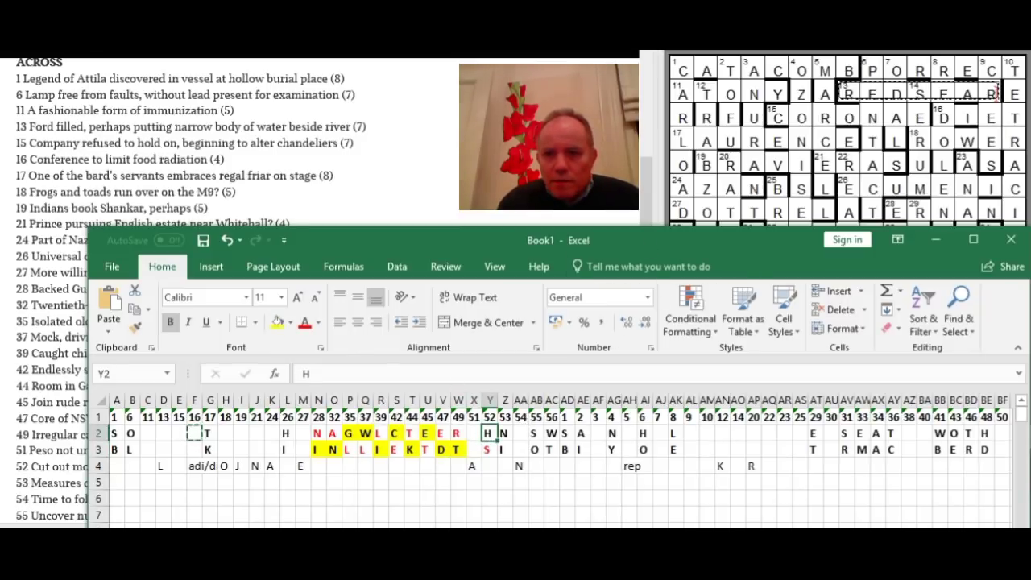
pyautogui.hotkey('alt', 'Tab')
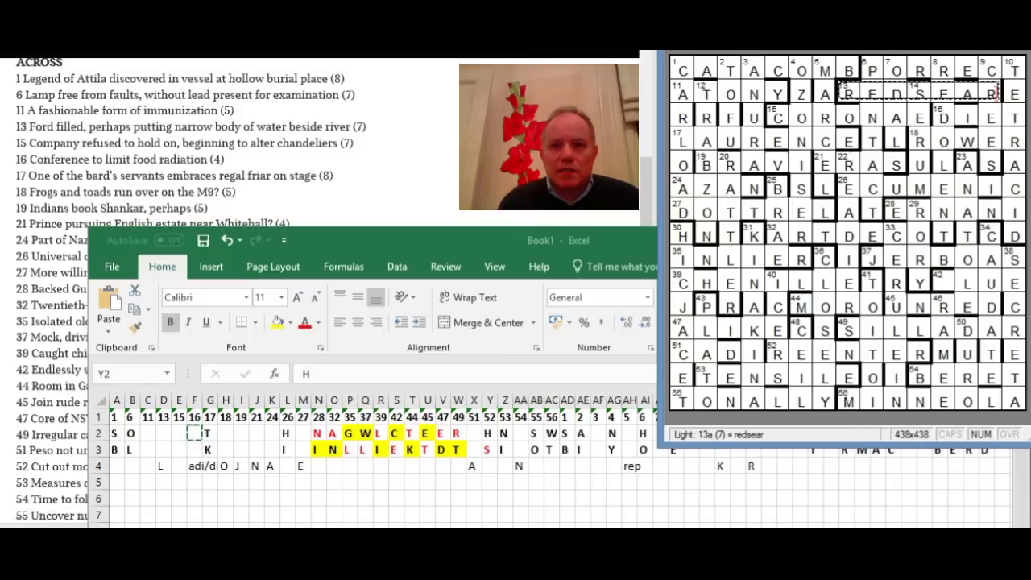
pyautogui.hotkey('alt', 'Tab')
pyautogui.hotkey('alt', 'Tab')
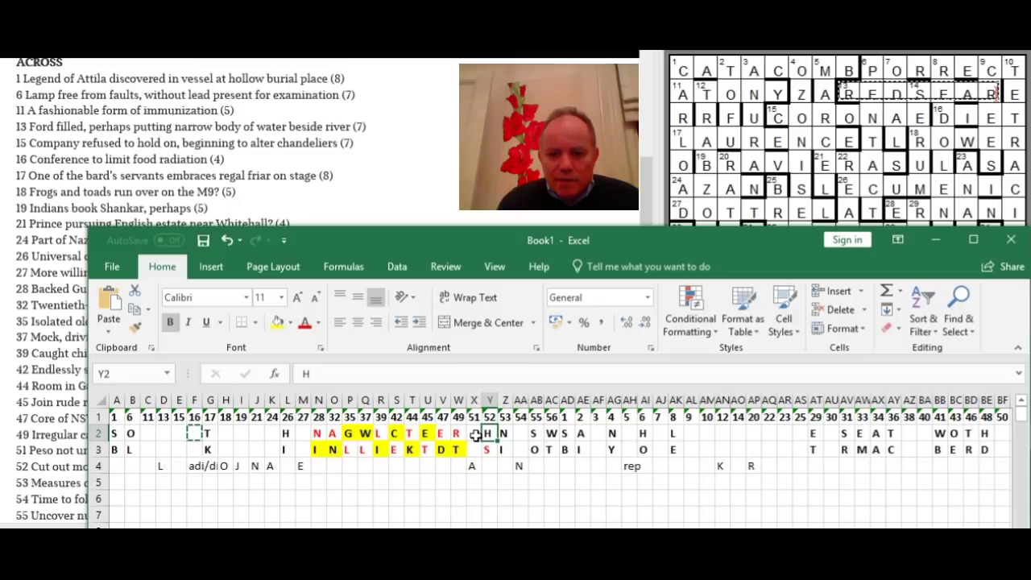
pyautogui.click(279, 323)
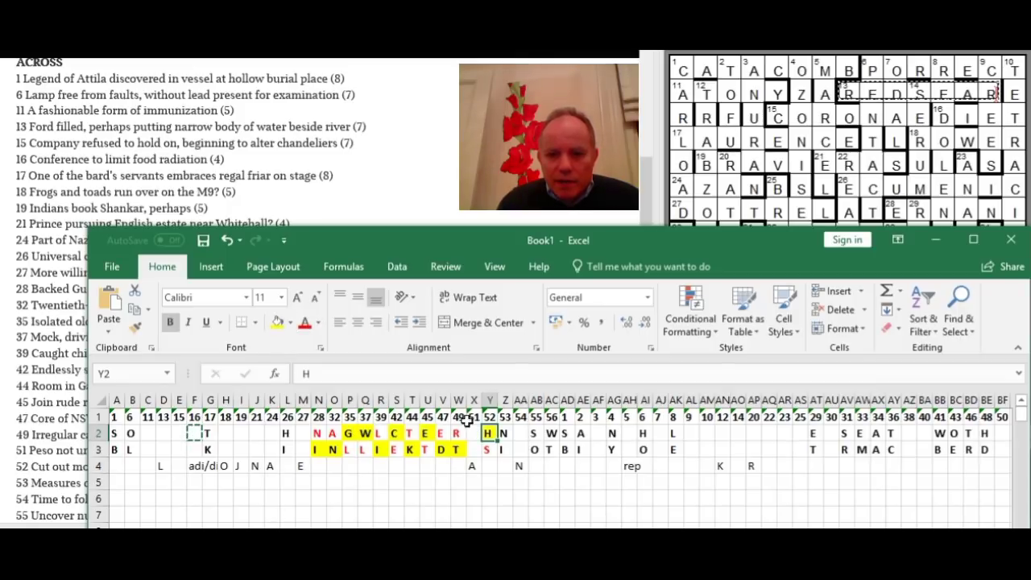
pyautogui.click(504, 450)
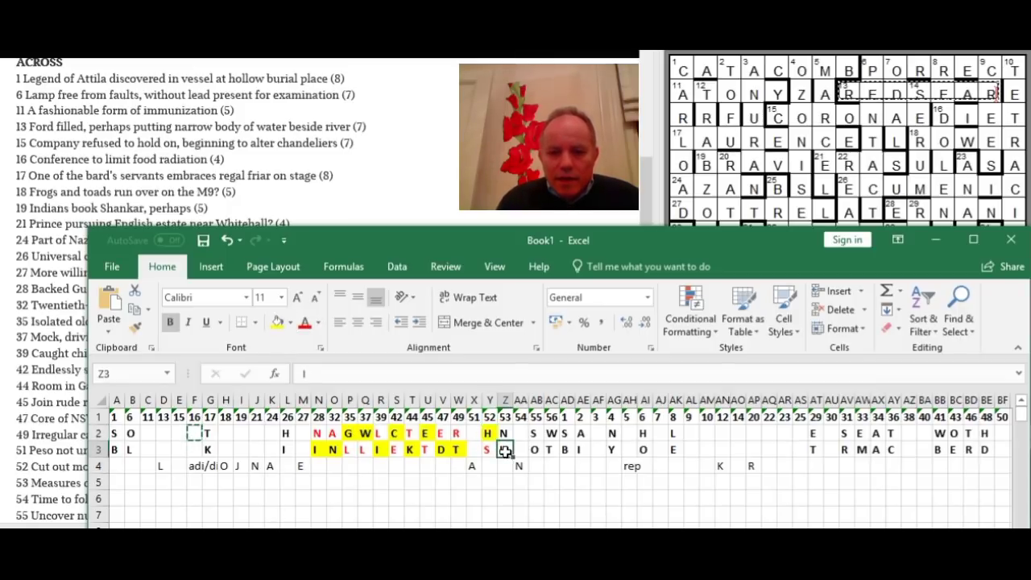
pyautogui.click(277, 322)
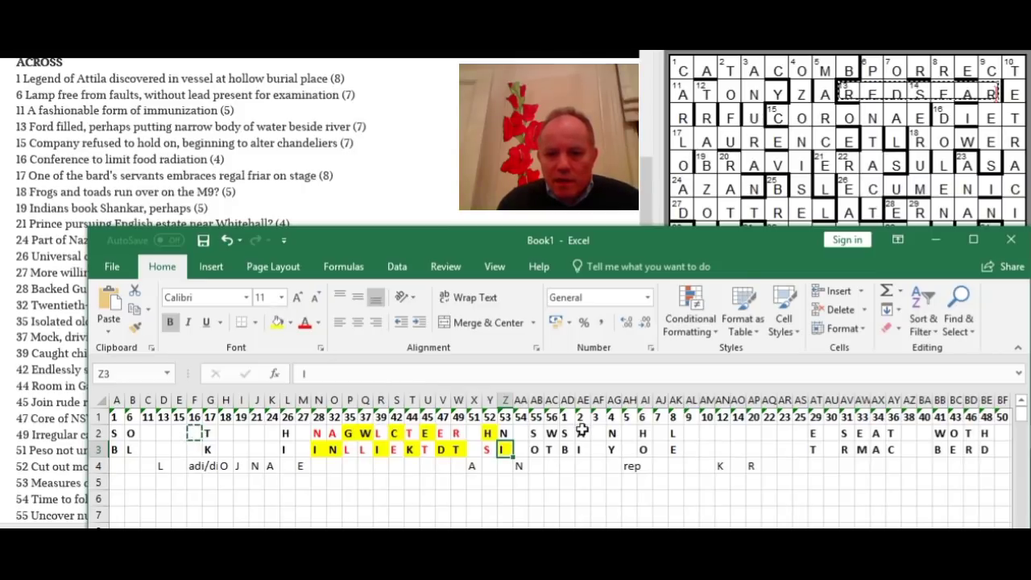
# Colour the O in AB3 red and shade the S in AB2 yellow.
pyautogui.click(536, 434)
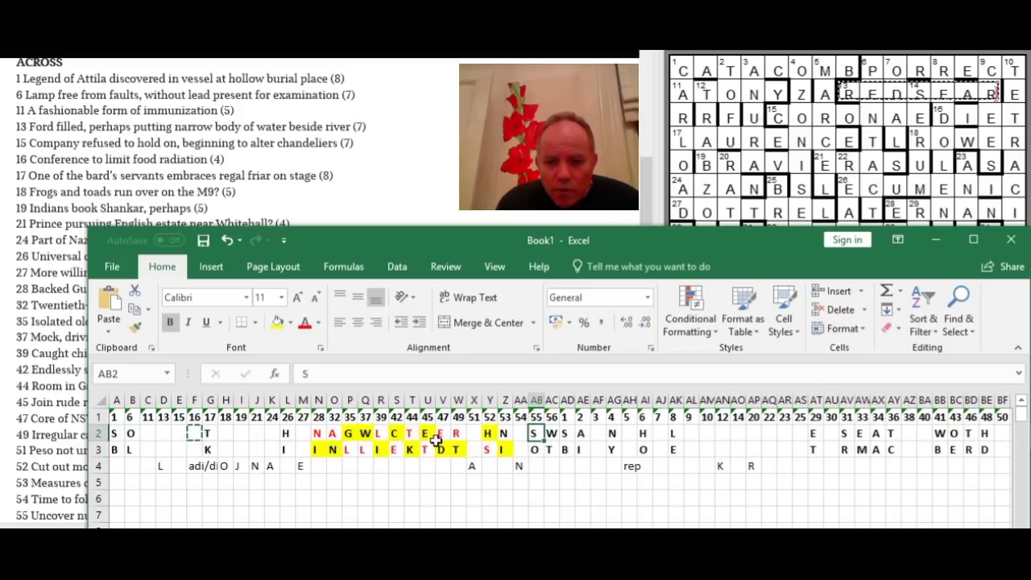
pyautogui.click(503, 434)
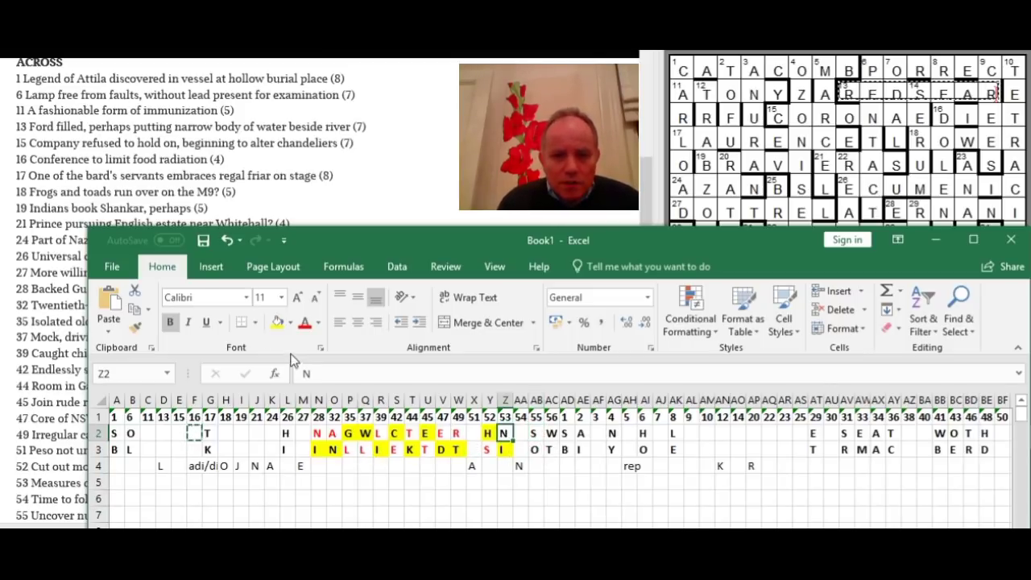
pyautogui.click(537, 449)
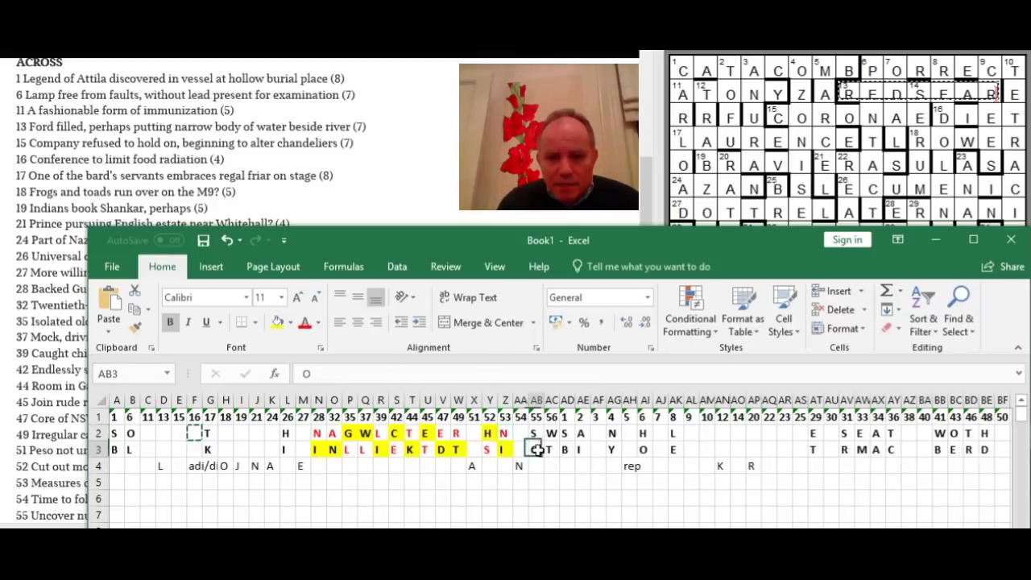
pyautogui.click(304, 322)
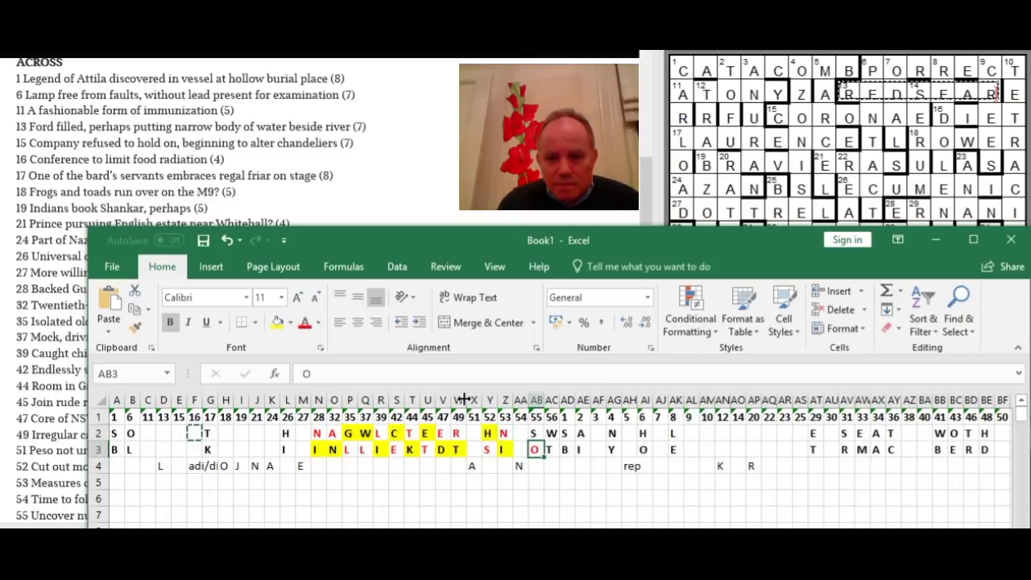
pyautogui.click(554, 453)
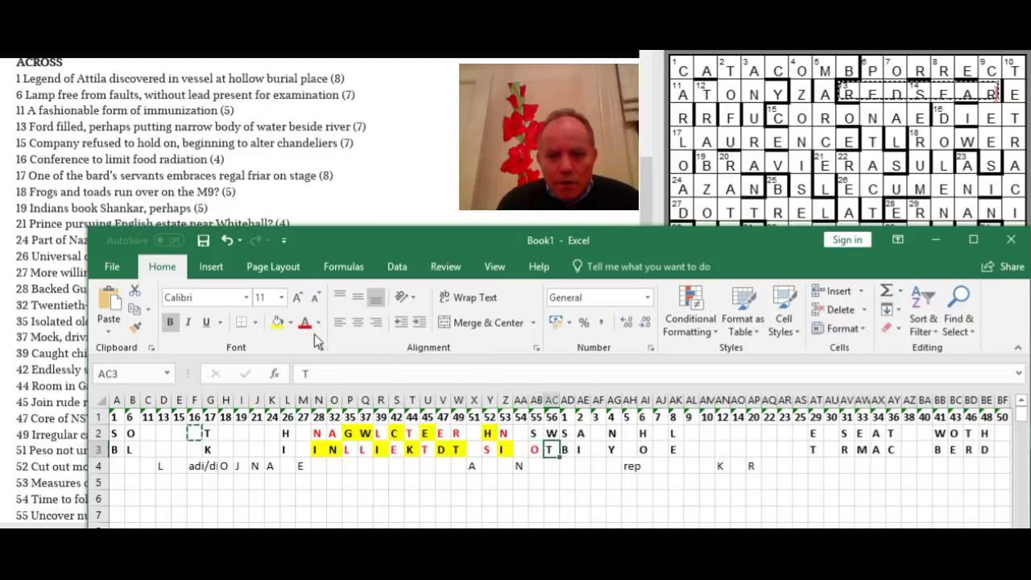
pyautogui.click(534, 434)
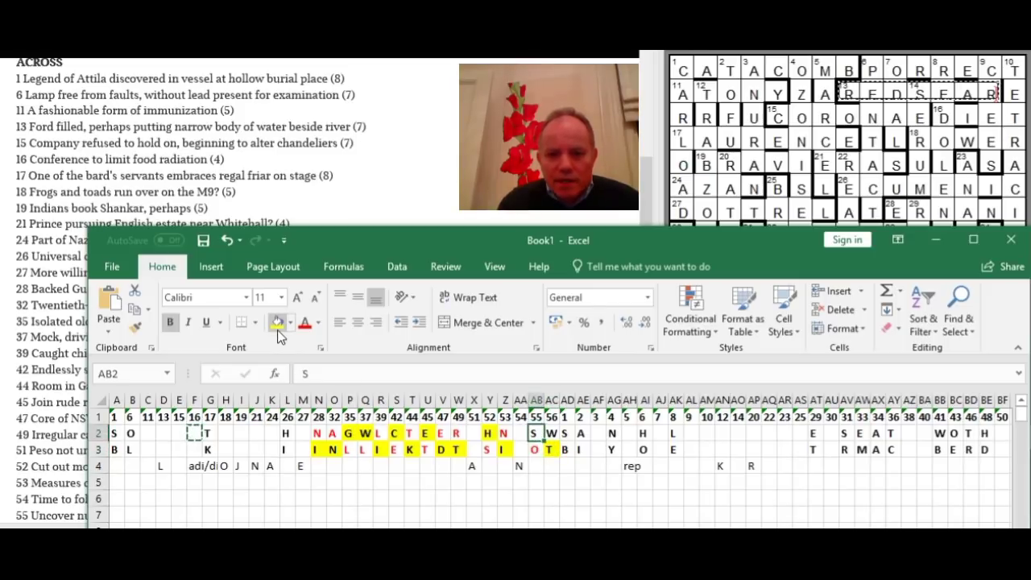
pyautogui.click(277, 326)
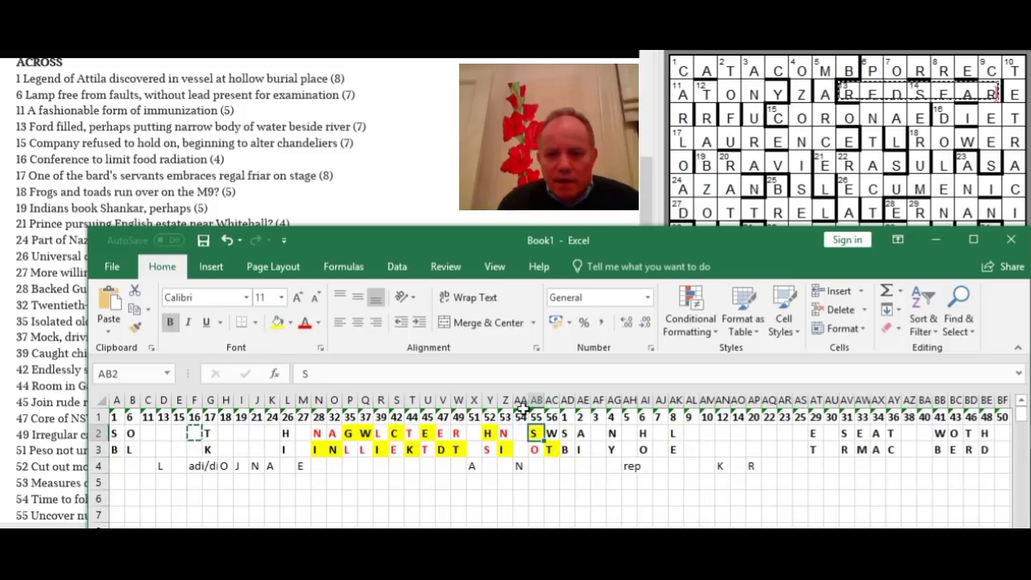
# Remove AC3's yellow fill and make its T red, then shade AC2's W yellow.
pyautogui.click(552, 449)
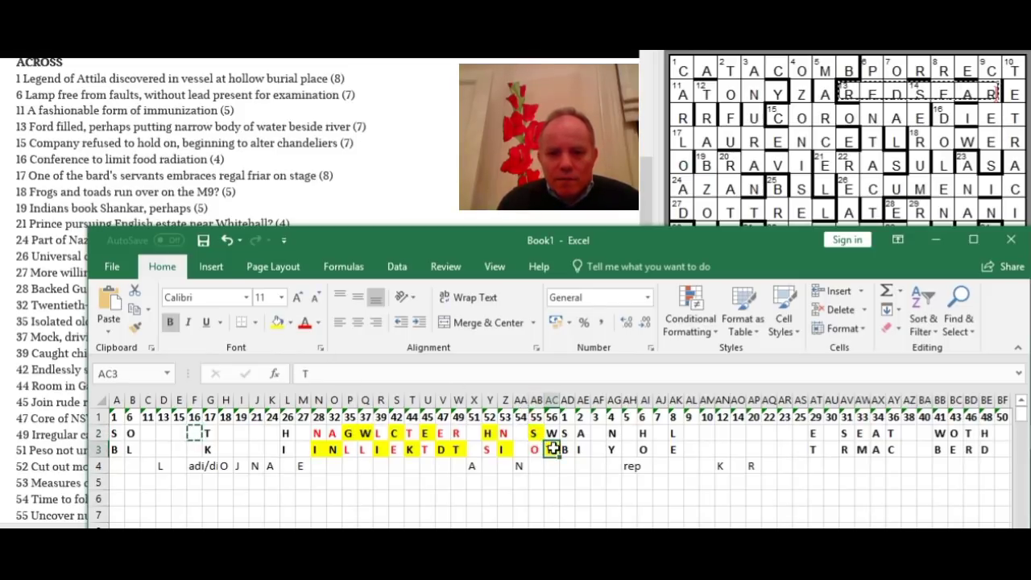
pyautogui.click(291, 323)
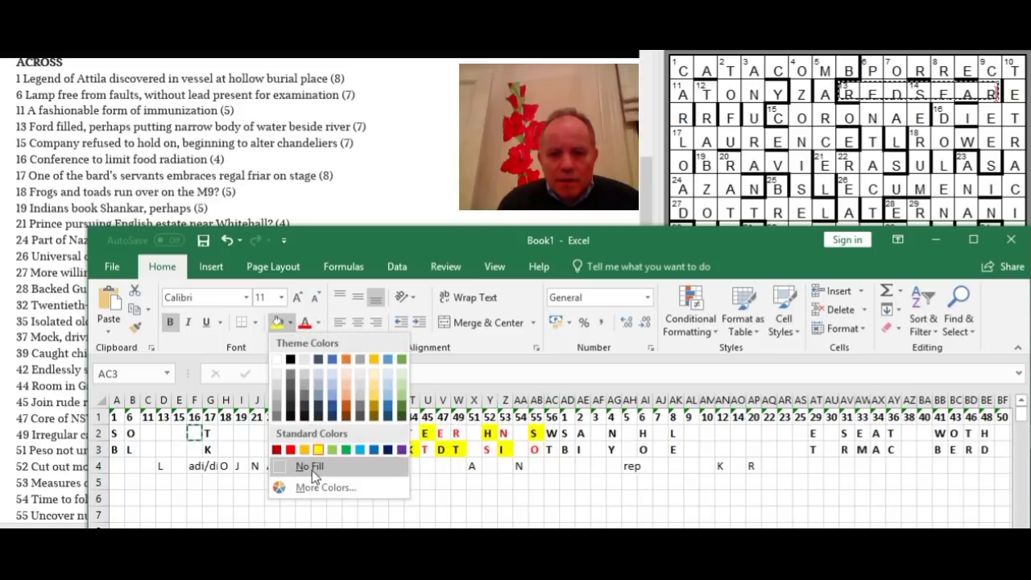
pyautogui.click(311, 468)
pyautogui.click(304, 323)
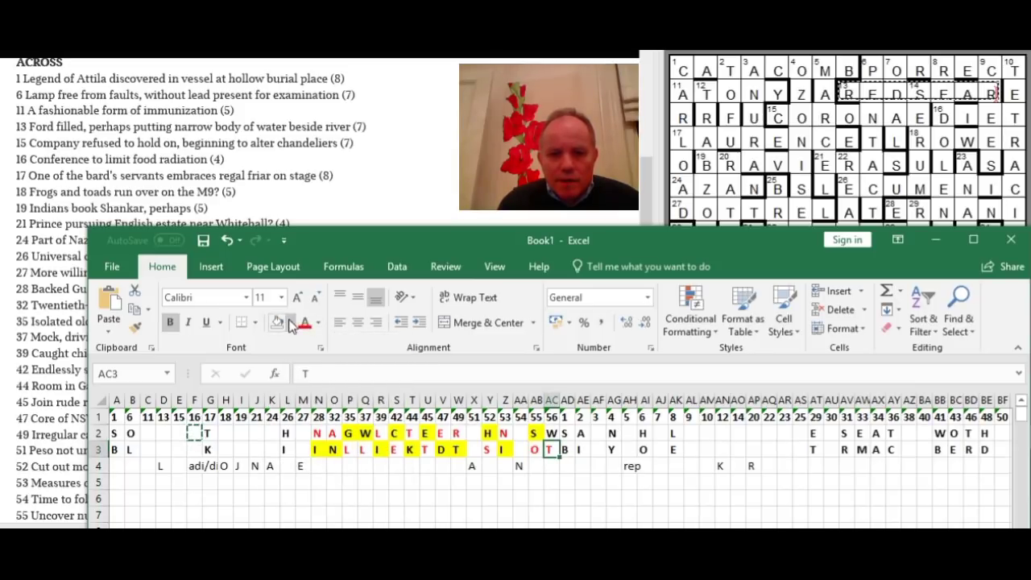
pyautogui.click(552, 434)
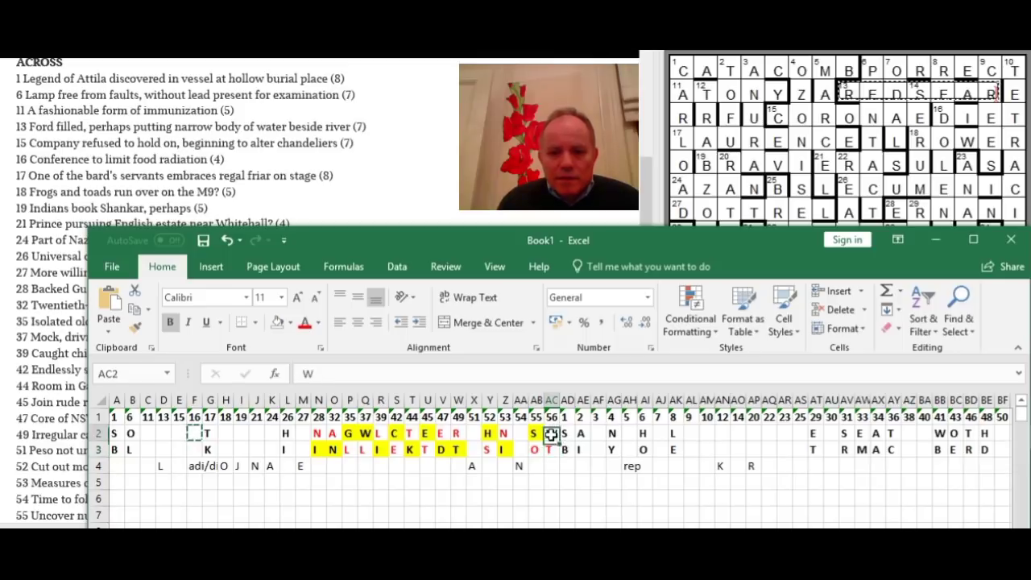
pyautogui.click(291, 323)
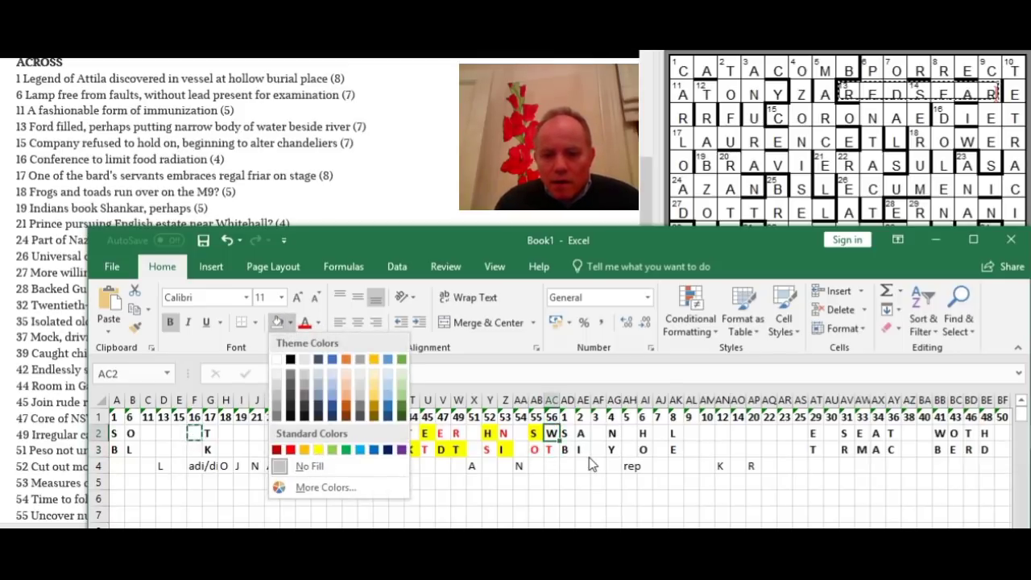
pyautogui.click(318, 450)
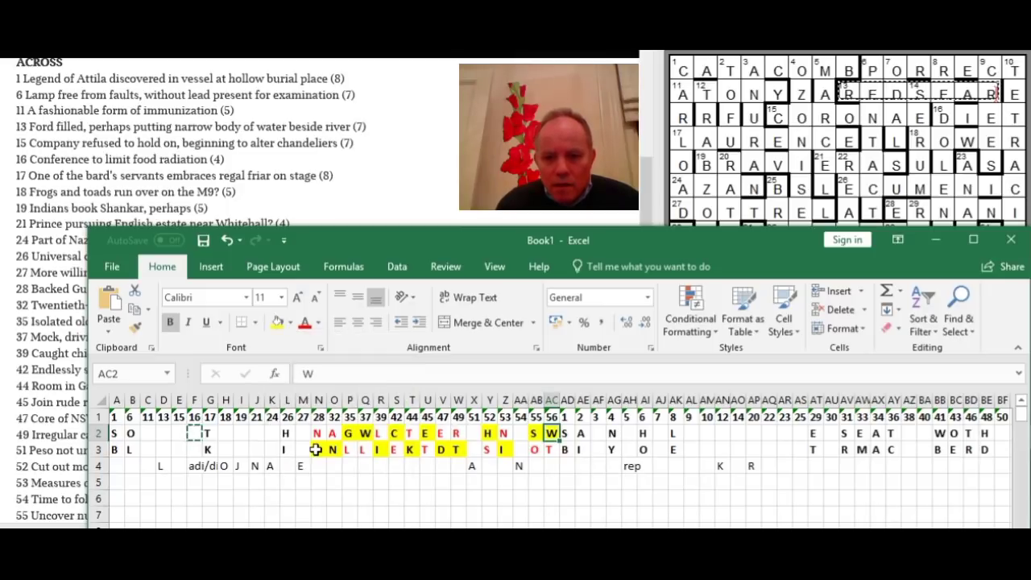
pyautogui.click(568, 435)
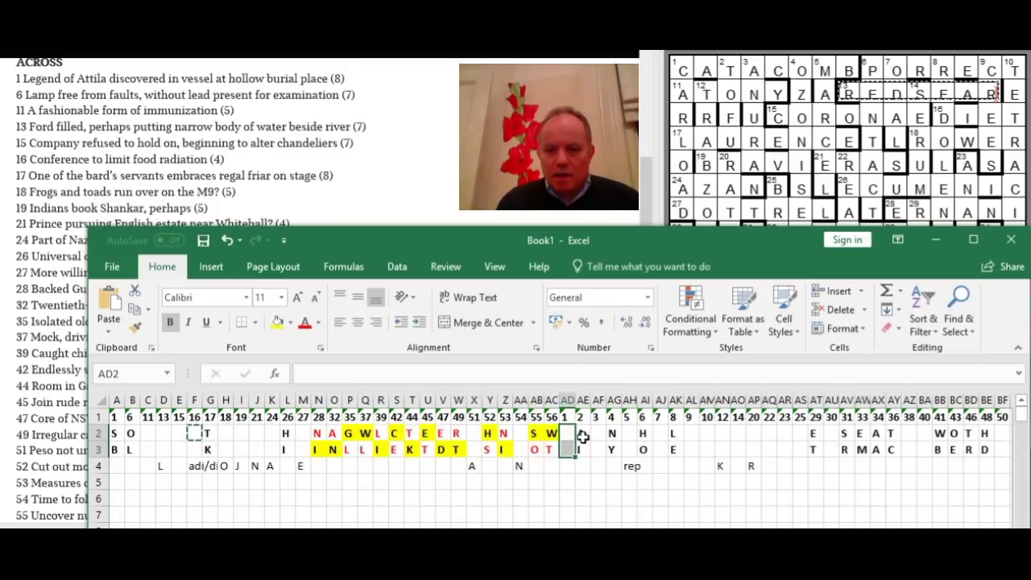
# Shade the Y in AG3, the O in AI3 and the E in AK3 yellow.
pyautogui.click(582, 435)
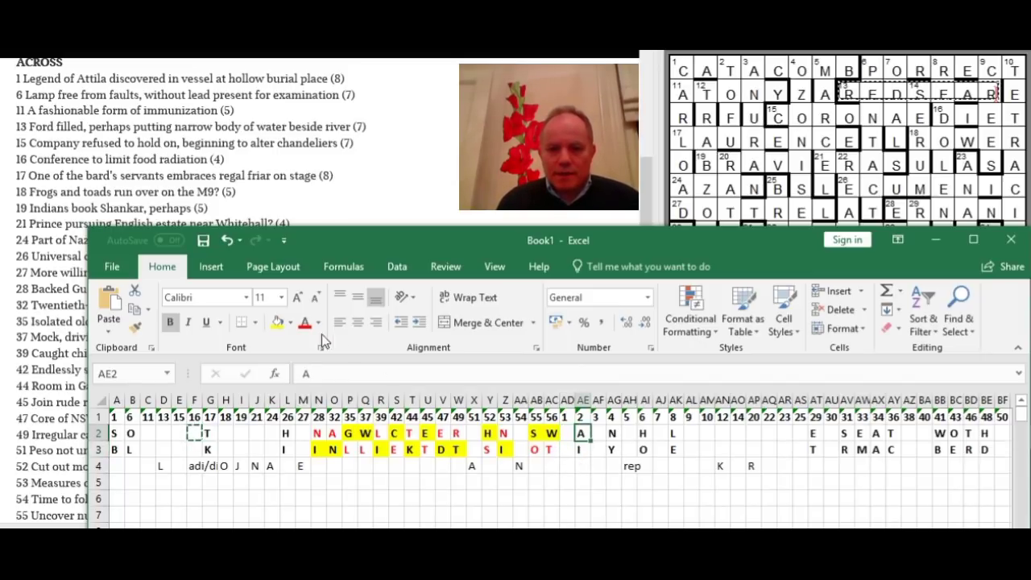
pyautogui.click(611, 448)
pyautogui.click(277, 322)
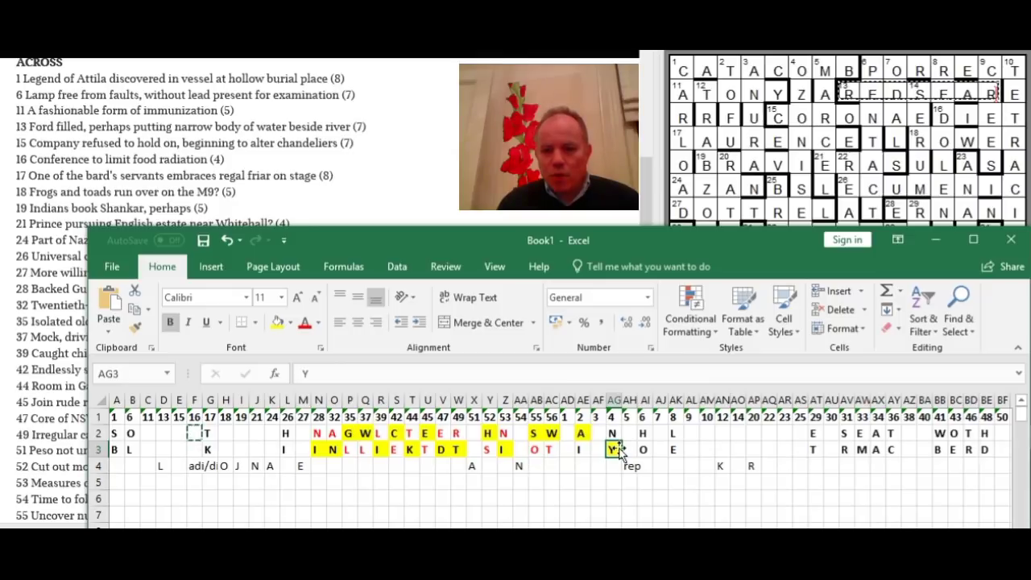
pyautogui.click(642, 450)
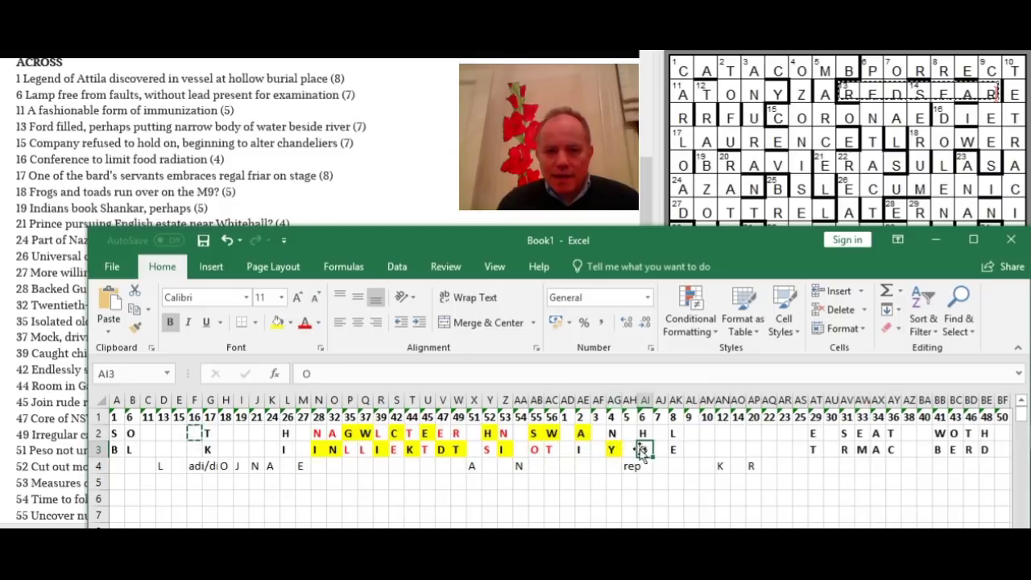
pyautogui.click(276, 322)
pyautogui.click(675, 449)
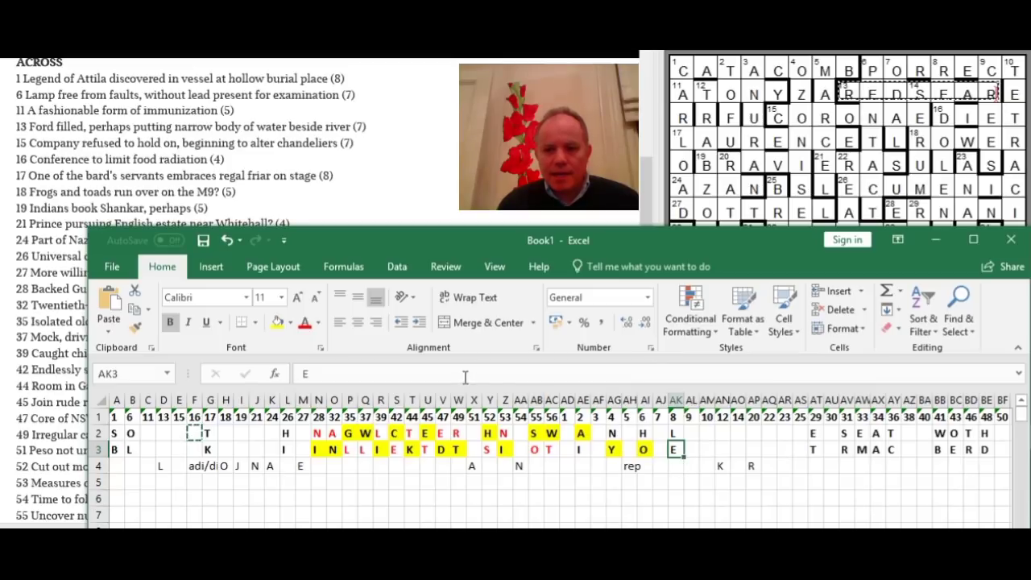
pyautogui.click(277, 322)
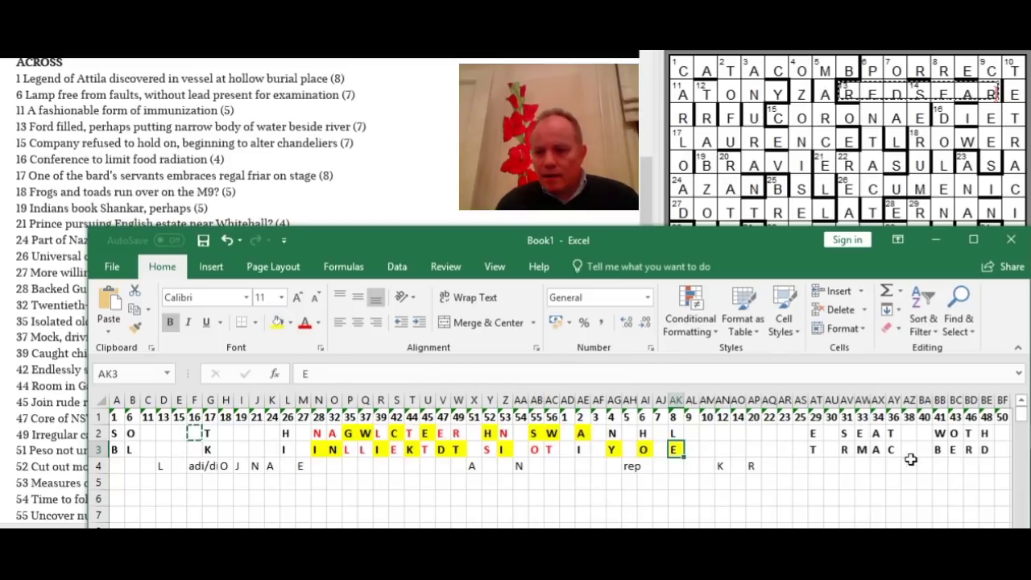
# Shade M, A, C (AW3:AY3), B, E (BB3:BC3) and T, H (BD2:BE2) yellow.
pyautogui.moveTo(861, 450); pyautogui.dragTo(892, 451)
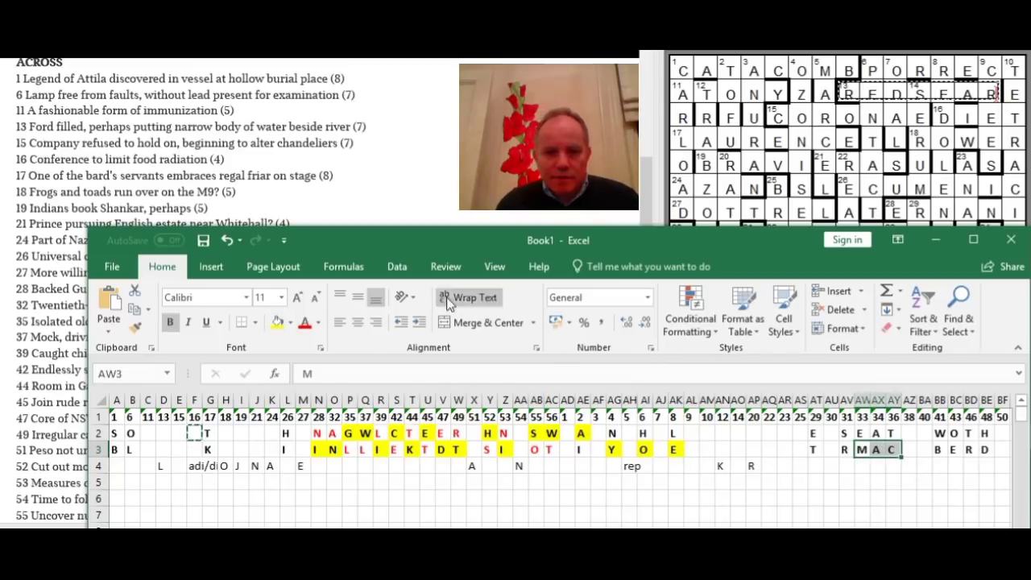
pyautogui.click(277, 323)
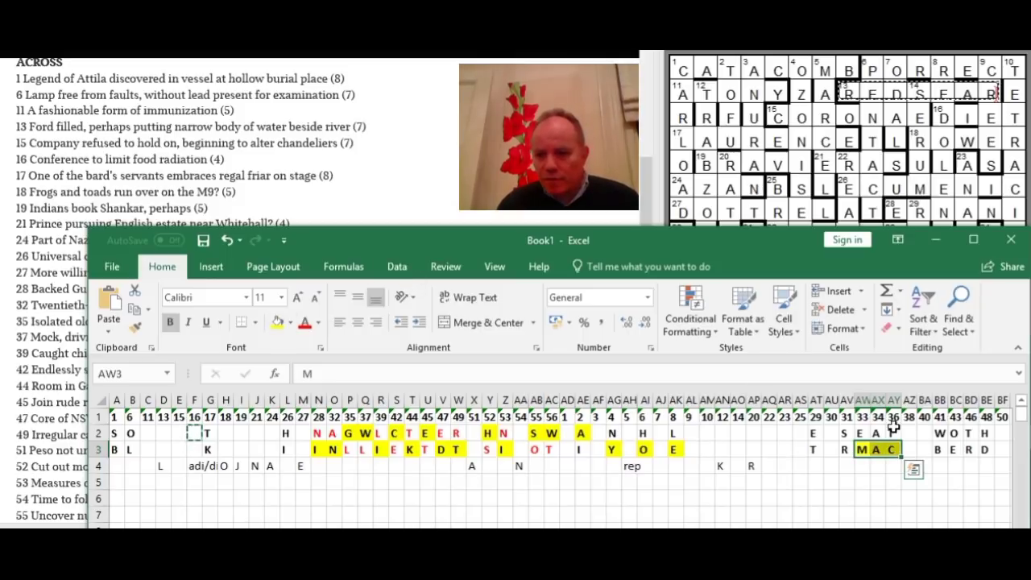
pyautogui.moveTo(938, 450); pyautogui.dragTo(952, 449)
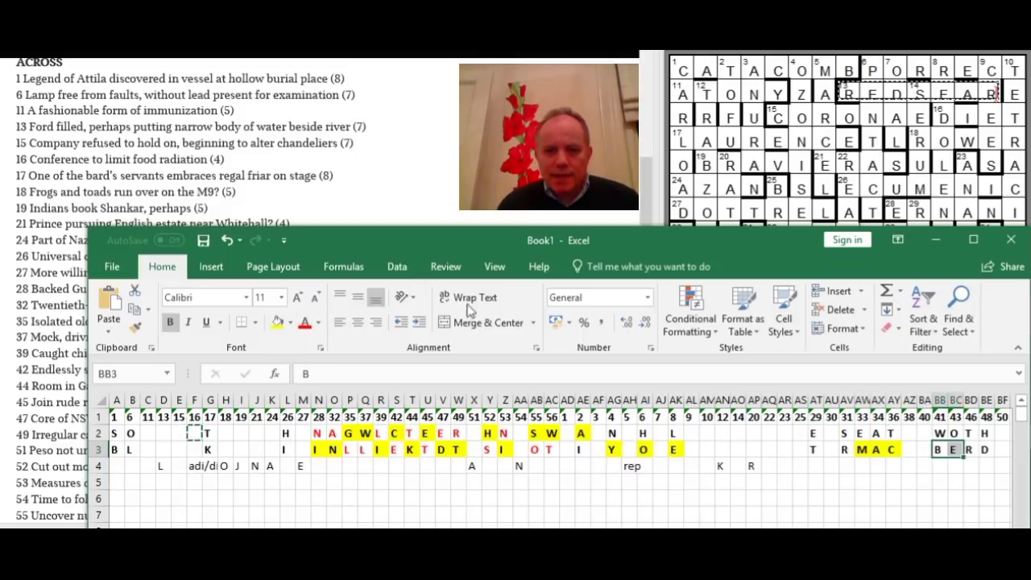
pyautogui.click(276, 322)
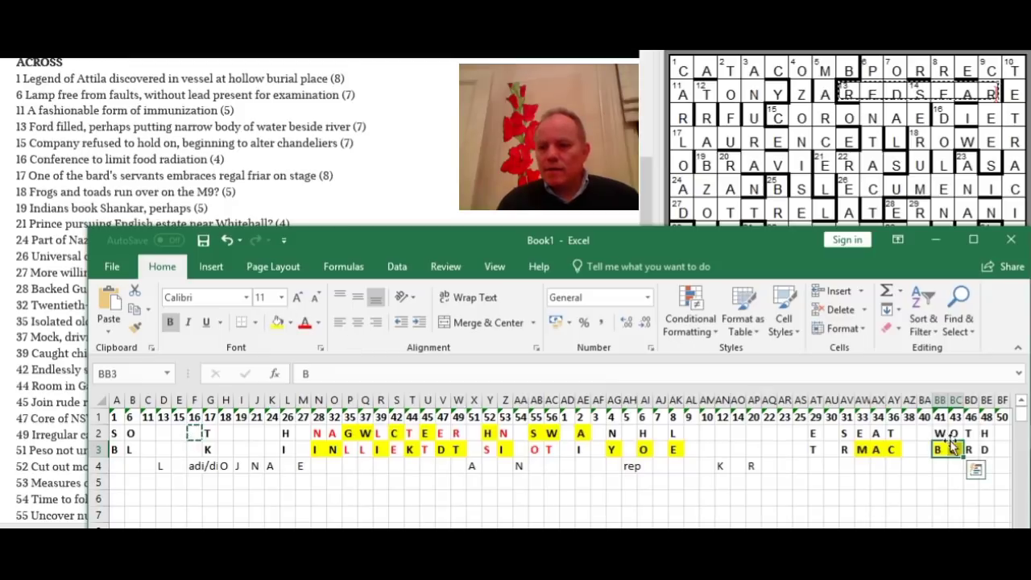
pyautogui.moveTo(969, 433); pyautogui.dragTo(984, 433)
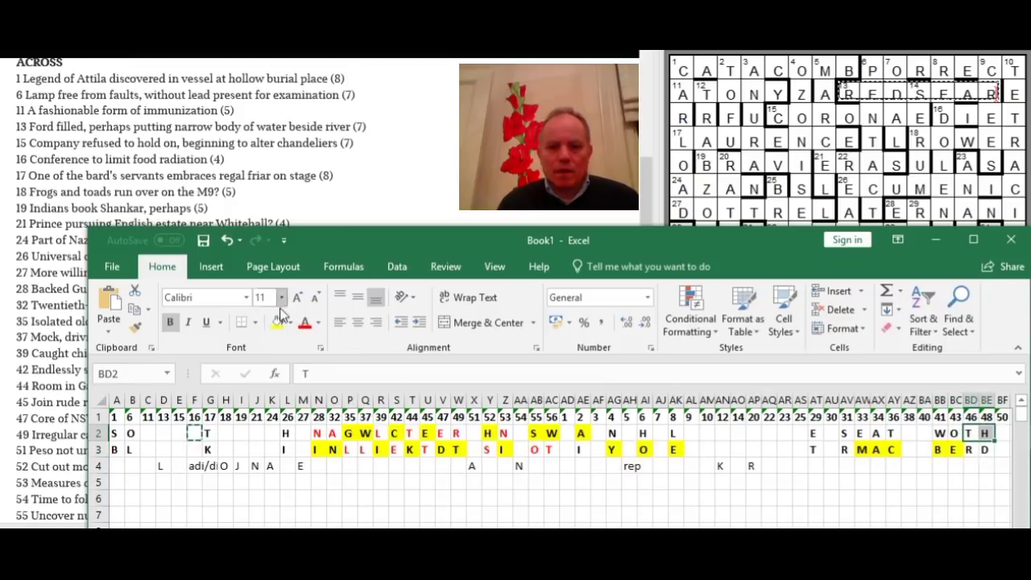
pyautogui.click(277, 322)
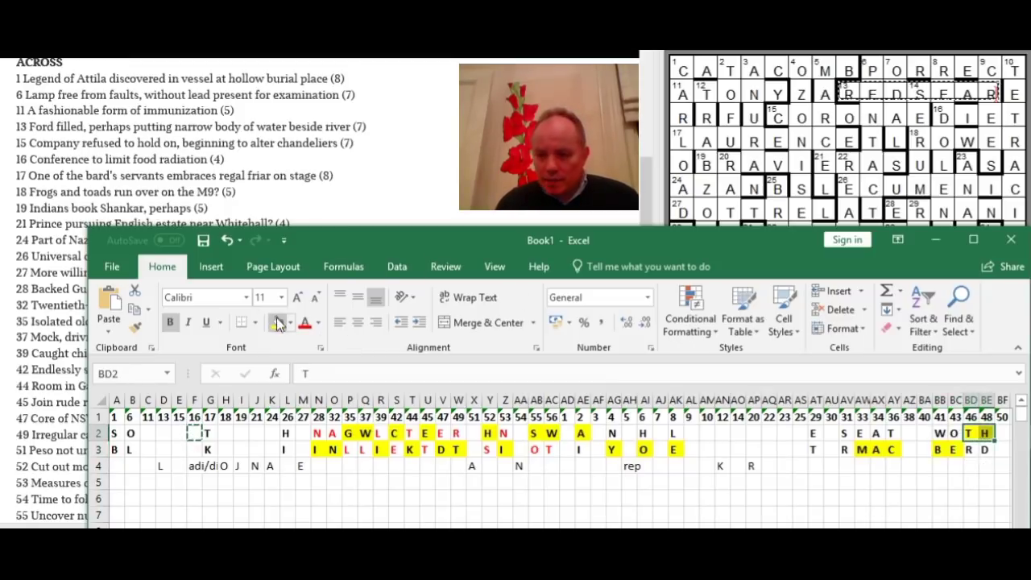
pyautogui.click(628, 434)
# Scroll the Listener clue page to Down clues 1–10, then return to the Excel sheet.
pyautogui.hotkey('alt', 'Tab')
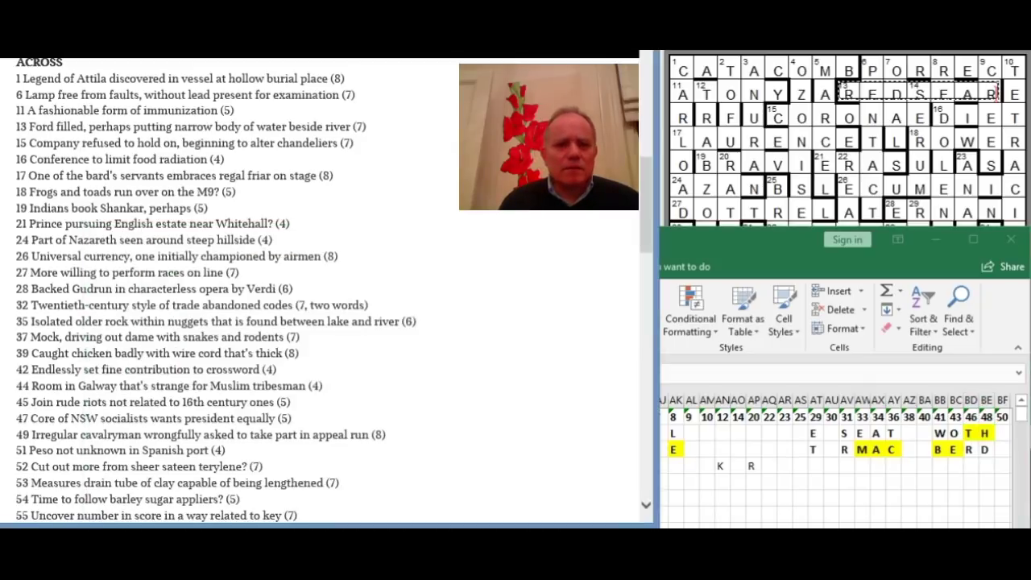
pyautogui.moveTo(648, 211); pyautogui.dragTo(648, 248)
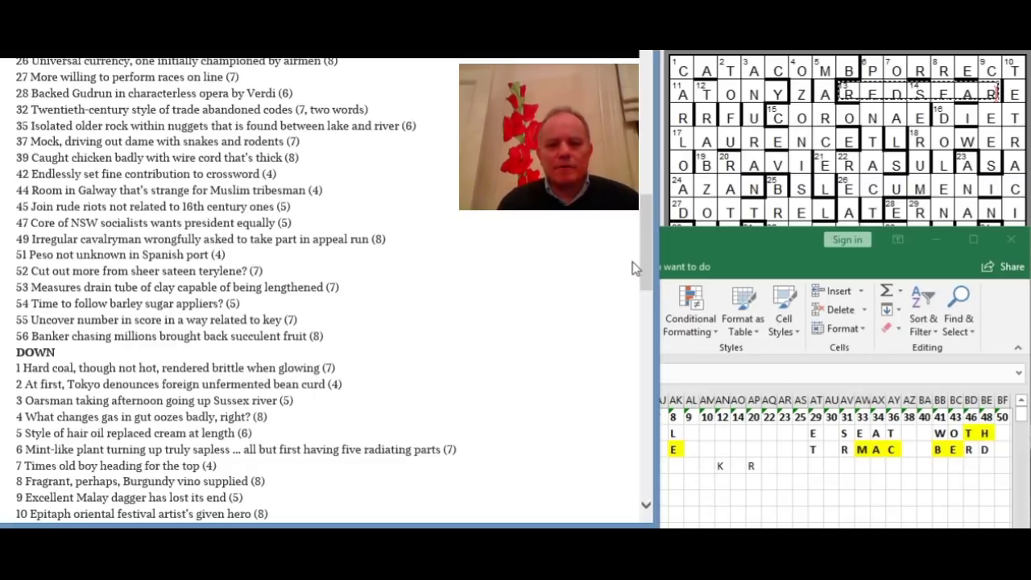
pyautogui.click(722, 435)
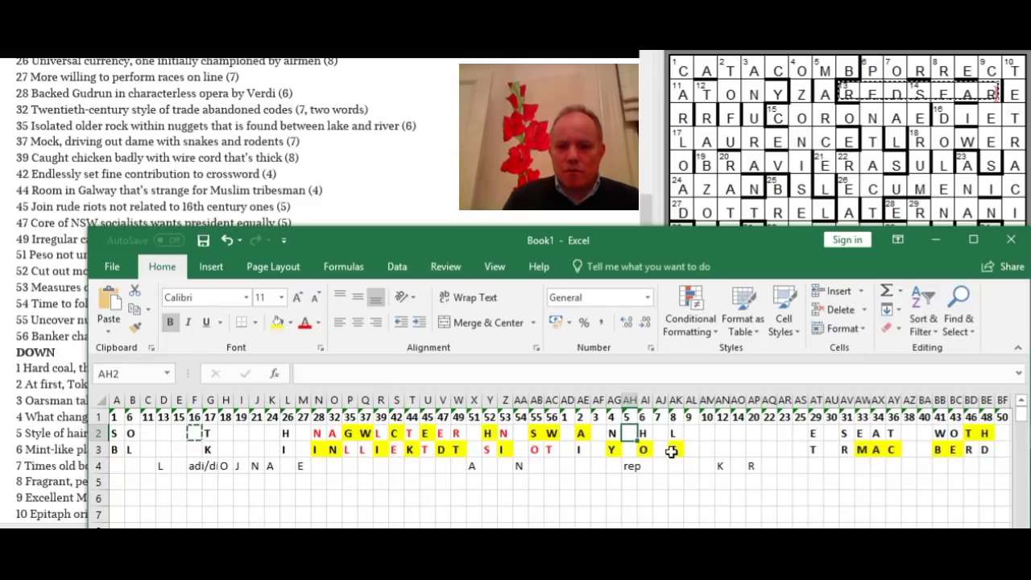
# Replace the O in AH2 with T and put C in AH3, checking the clue list.
pyautogui.write('O')
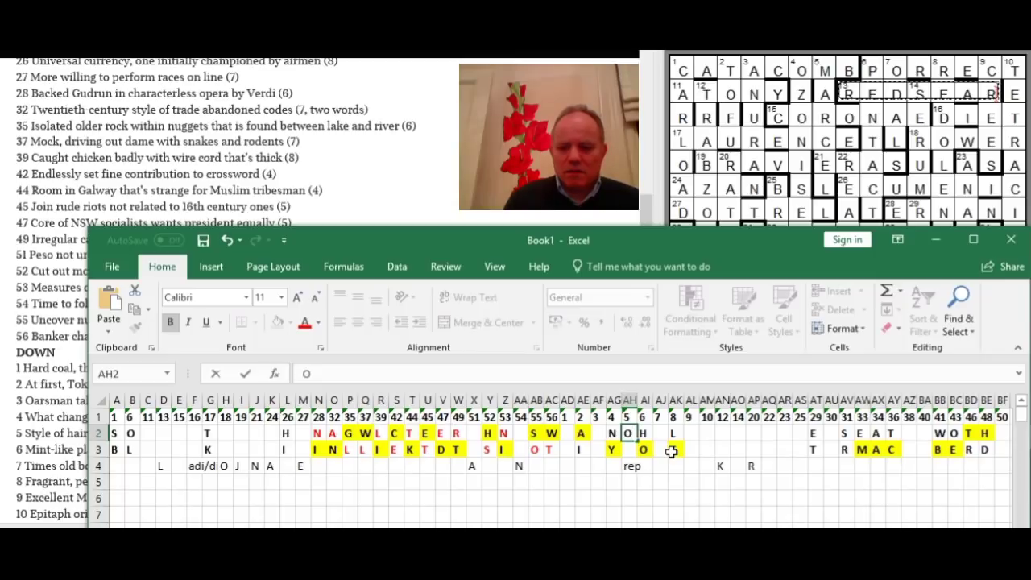
pyautogui.press('Return')
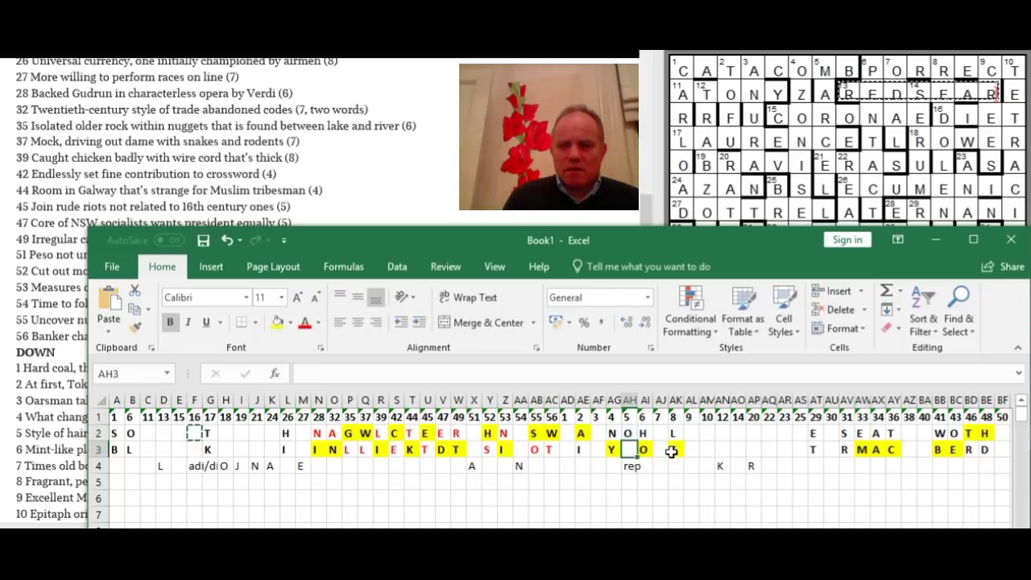
pyautogui.press('Up')
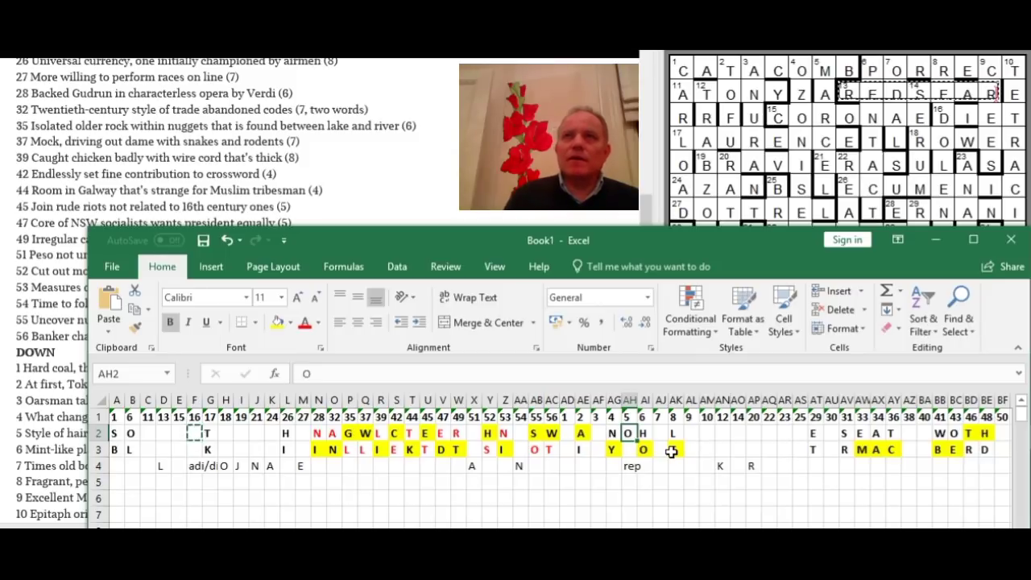
pyautogui.write('T')
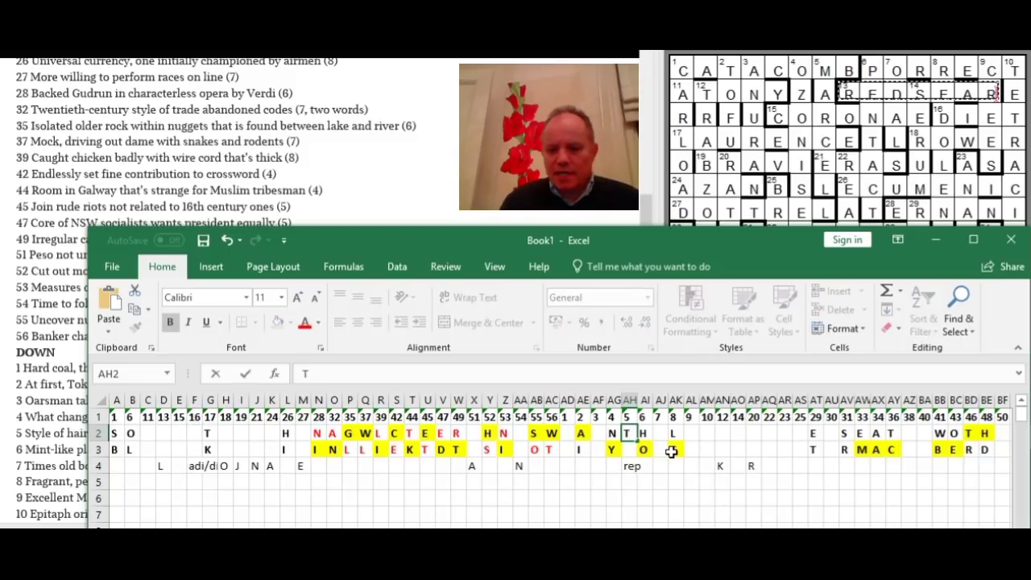
pyautogui.press('Return')
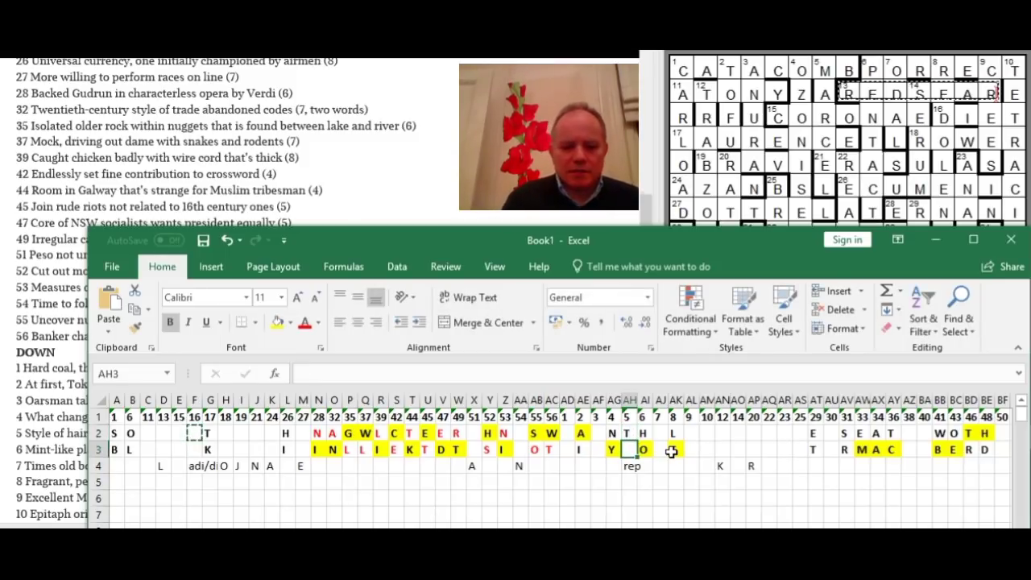
pyautogui.write('C')
pyautogui.hotkey('ctrl', 'Return')
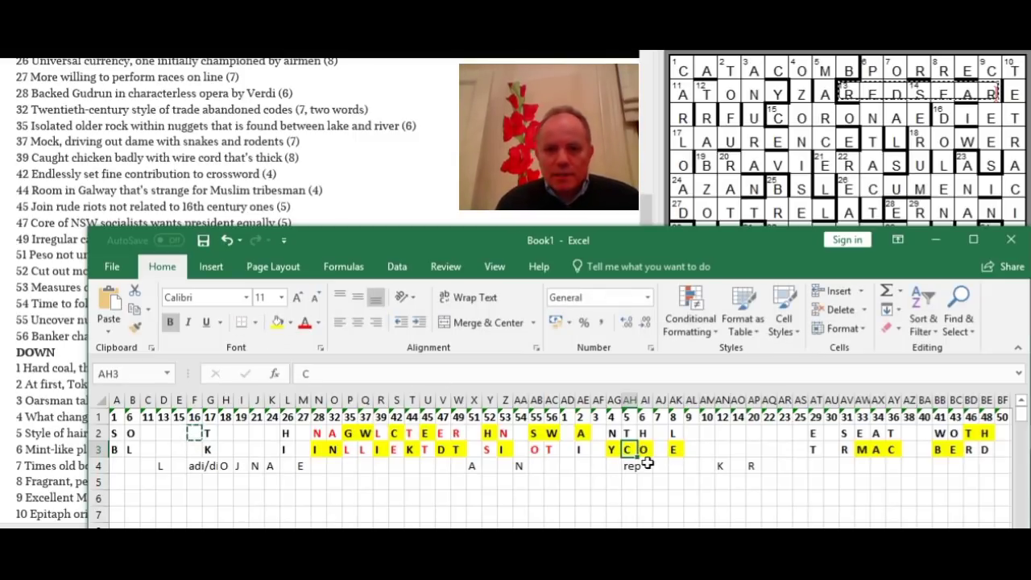
pyautogui.hotkey('alt', 'Tab')
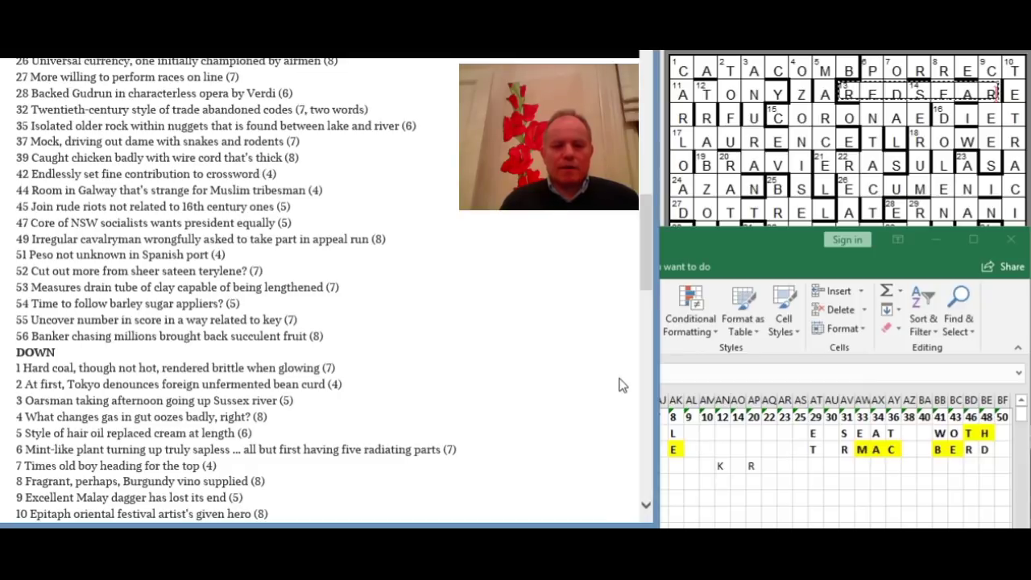
pyautogui.click(700, 459)
# Change AK2 to a yellow-filled M and copy AC3's red unfilled style onto AK3's E.
pyautogui.click(674, 435)
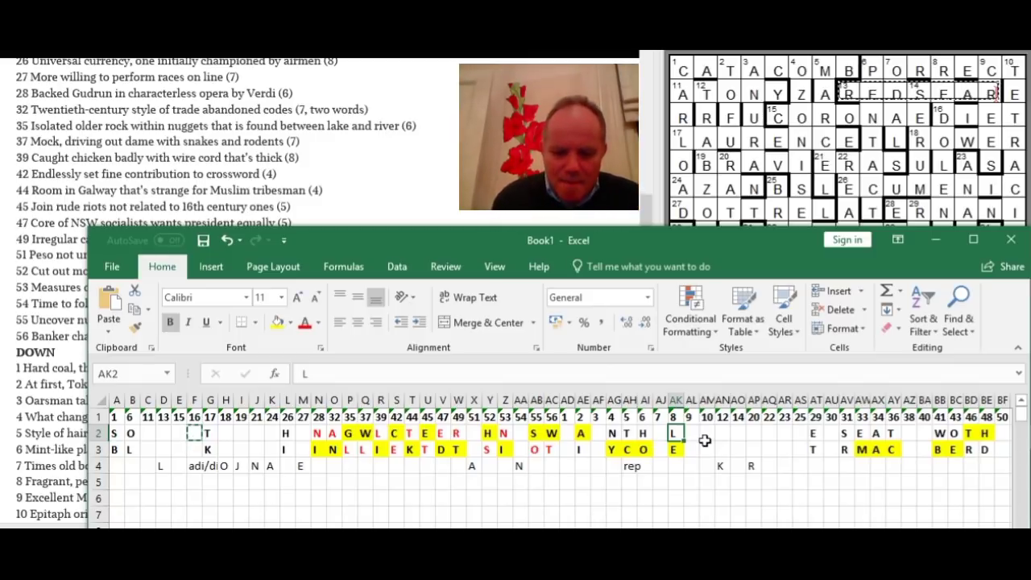
pyautogui.write('M')
pyautogui.hotkey('ctrl', 'Return')
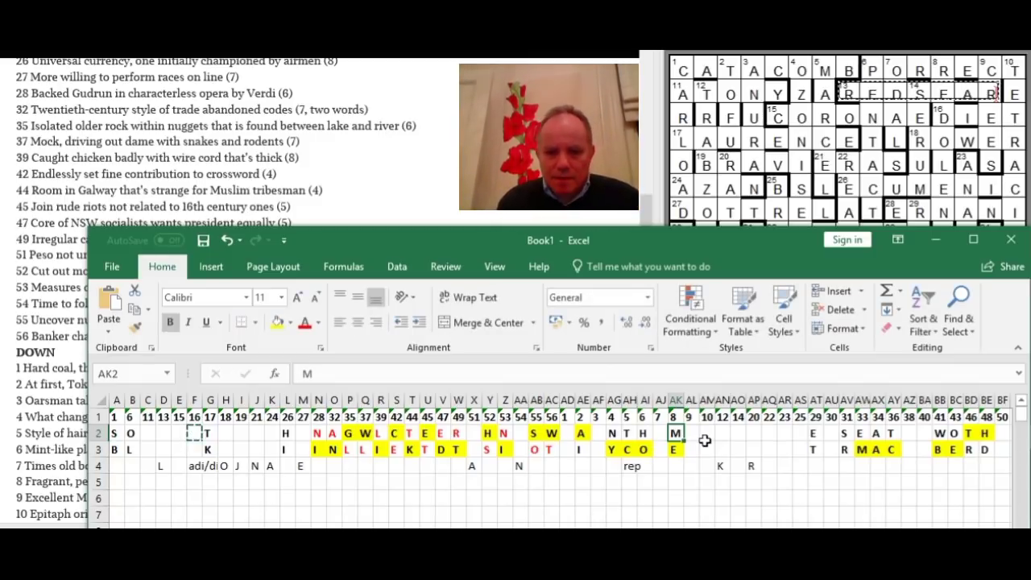
pyautogui.click(277, 323)
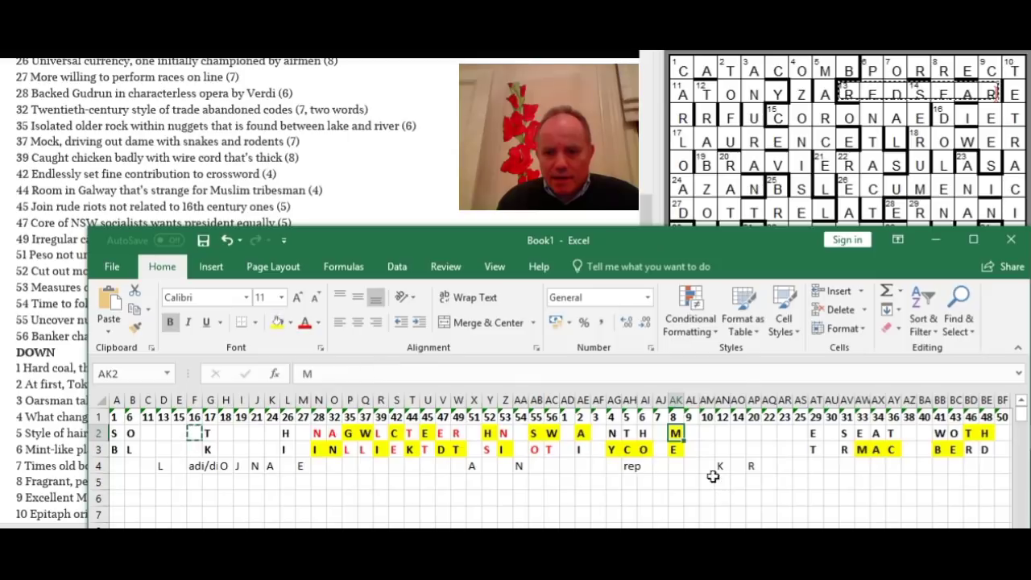
pyautogui.click(675, 448)
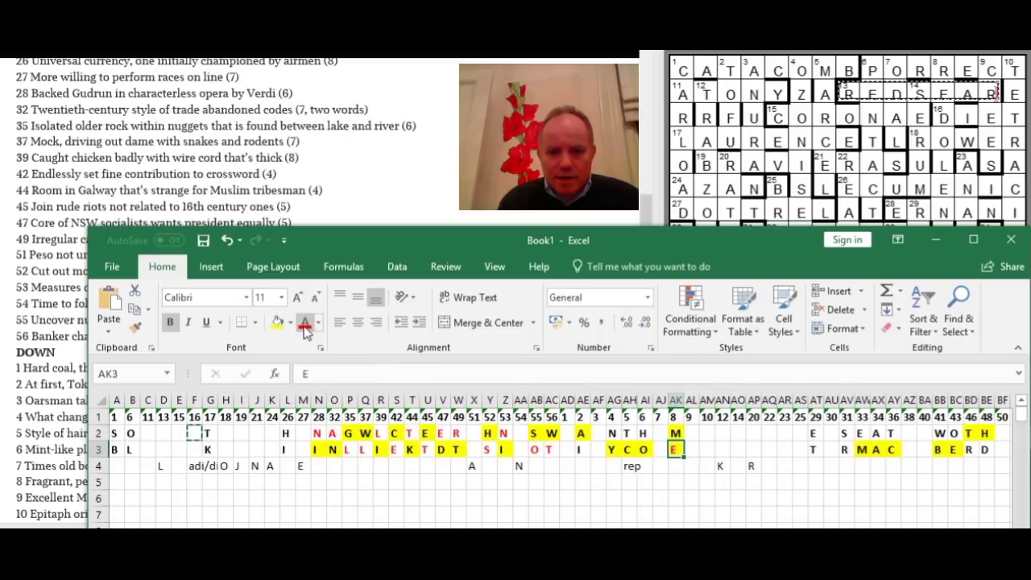
pyautogui.click(551, 448)
pyautogui.click(135, 326)
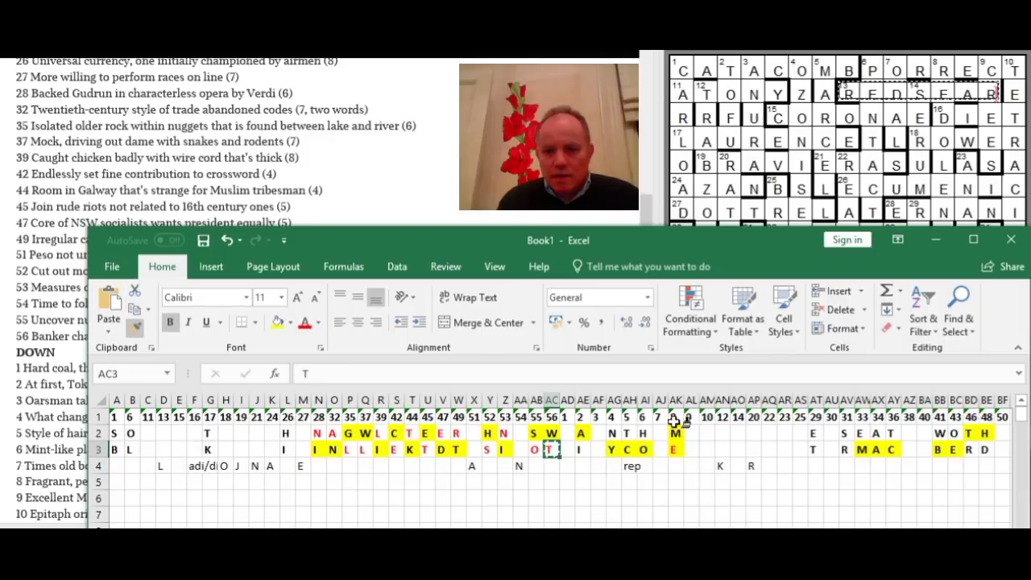
pyautogui.click(675, 449)
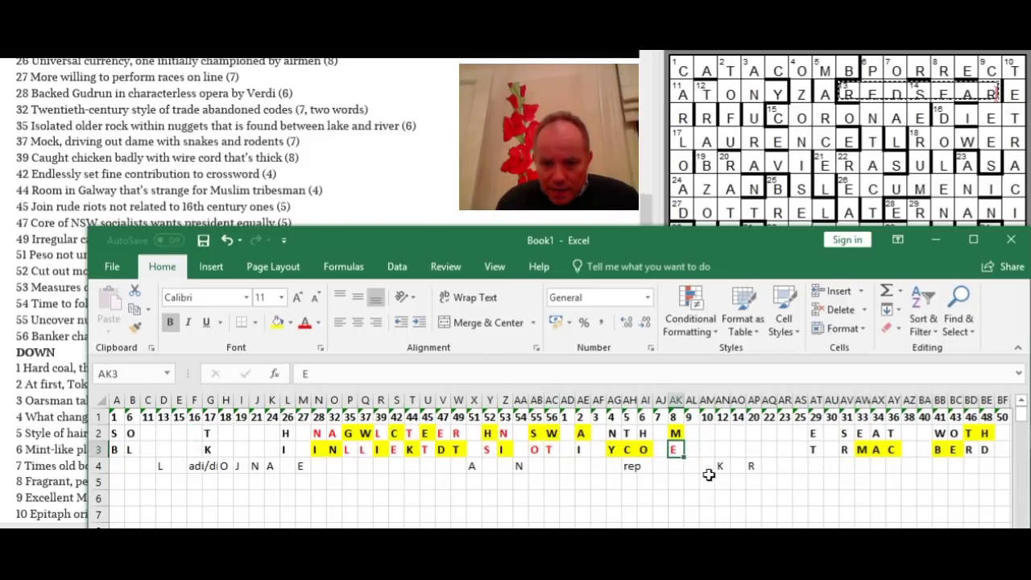
# Fill AT2's E, AV2's S, A2:B2's S and O, G2's T and L2's H yellow.
pyautogui.click(813, 432)
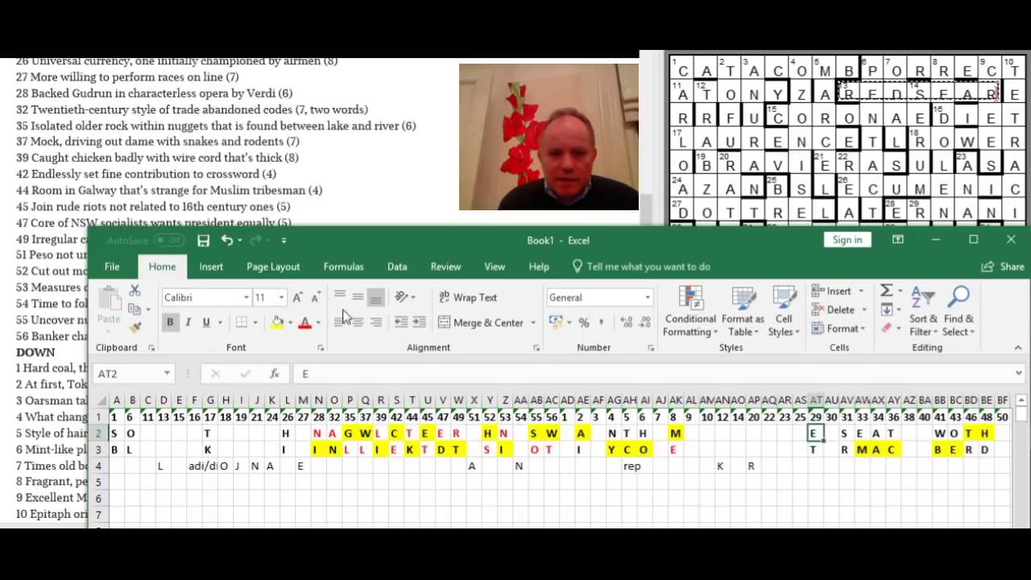
pyautogui.click(277, 321)
pyautogui.click(850, 434)
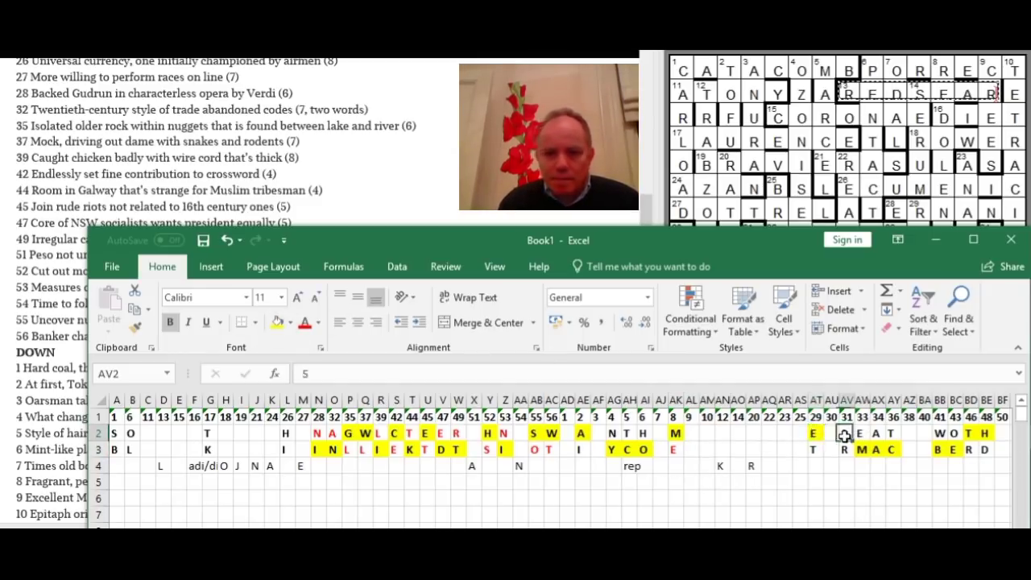
pyautogui.click(277, 321)
pyautogui.moveTo(113, 433); pyautogui.dragTo(129, 432)
pyautogui.click(276, 322)
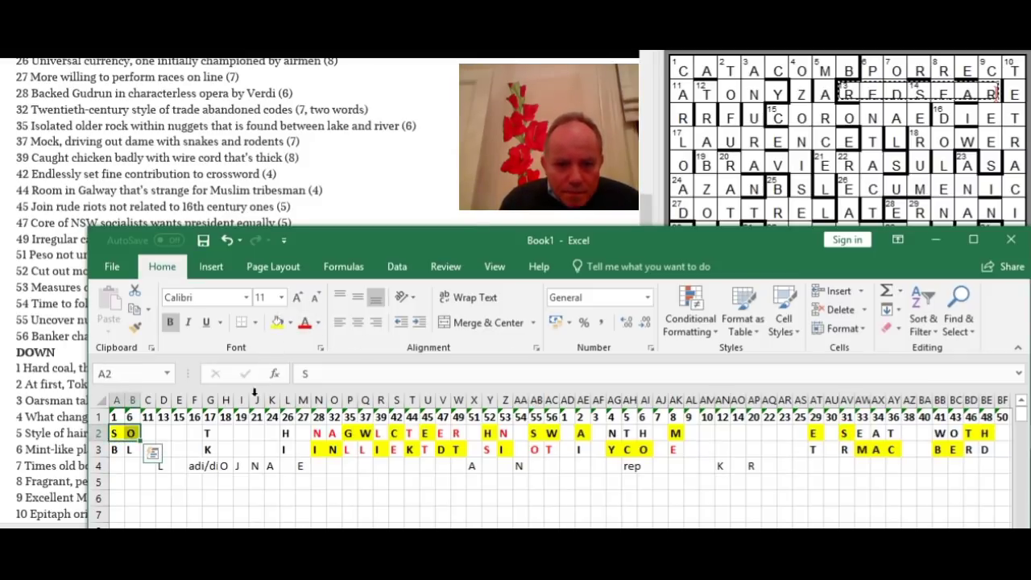
pyautogui.click(209, 433)
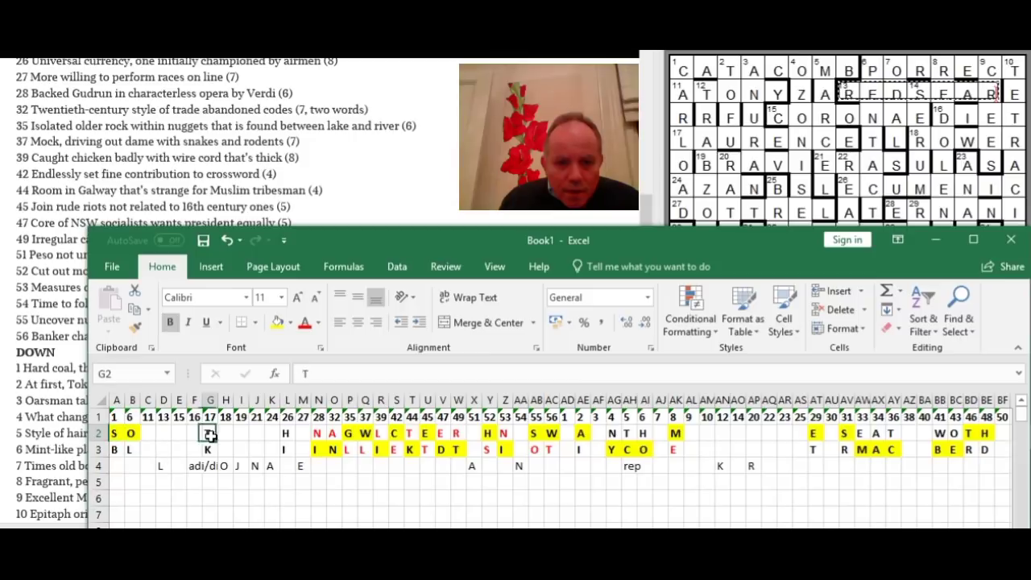
pyautogui.click(277, 322)
pyautogui.click(288, 433)
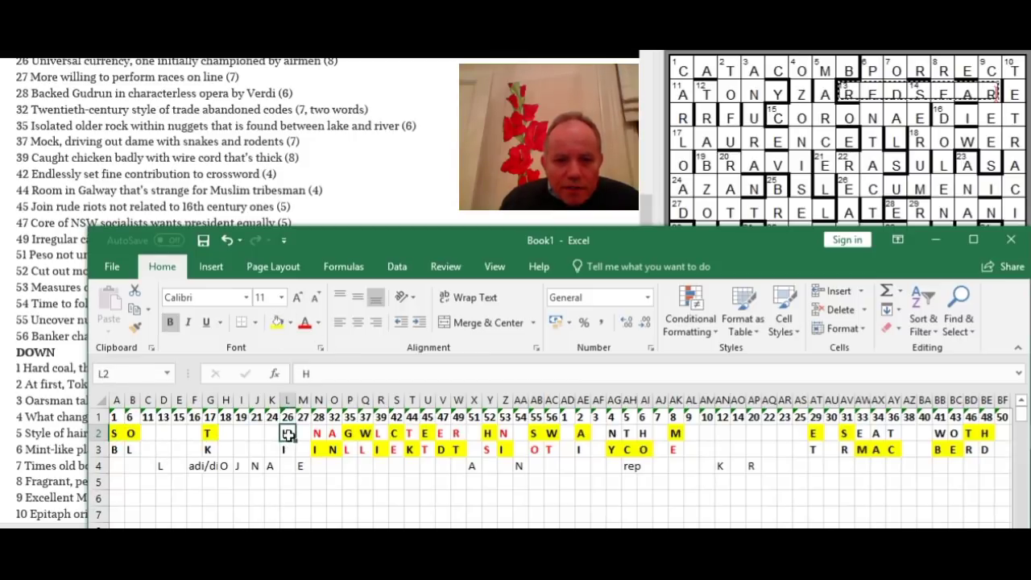
pyautogui.click(277, 322)
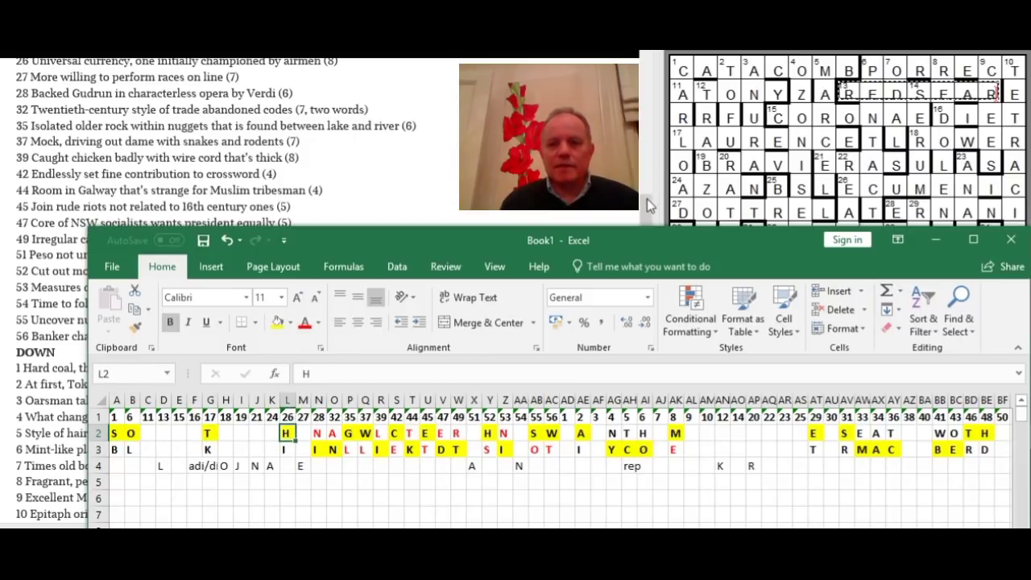
pyautogui.moveTo(647, 211); pyautogui.dragTo(644, 173)
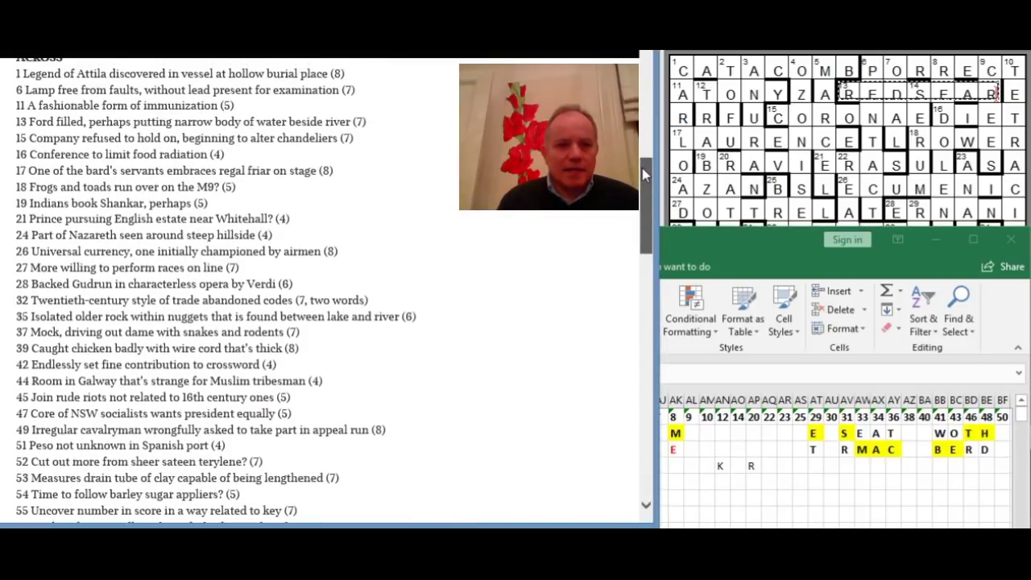
# Bring Excel's Book1 letter tally in front of the Word clue list.
pyautogui.click(754, 253)
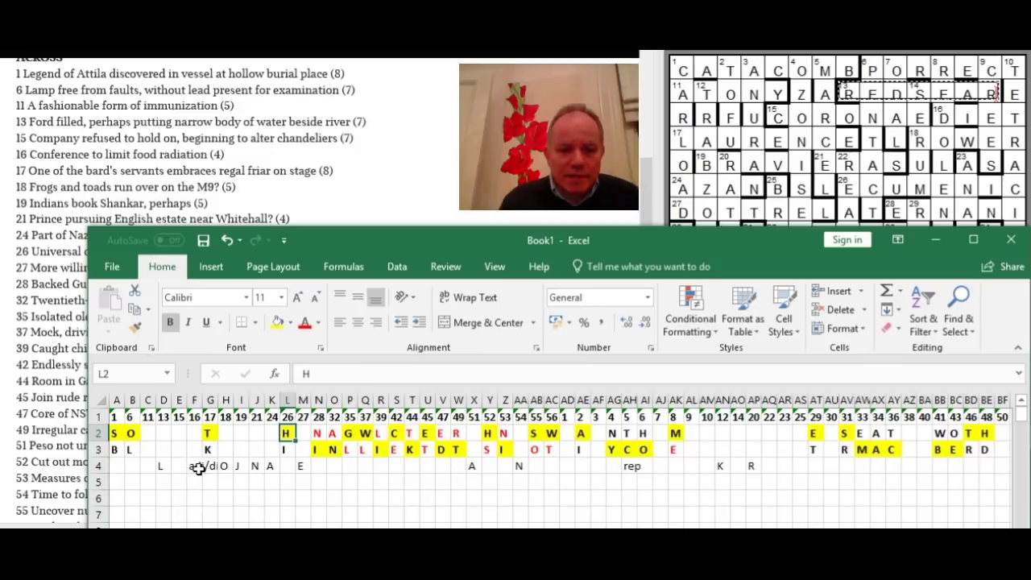
# Enter E in F2 and C in F3, delete the adi/dia note in F4, and fill F2 yellow.
pyautogui.click(197, 467)
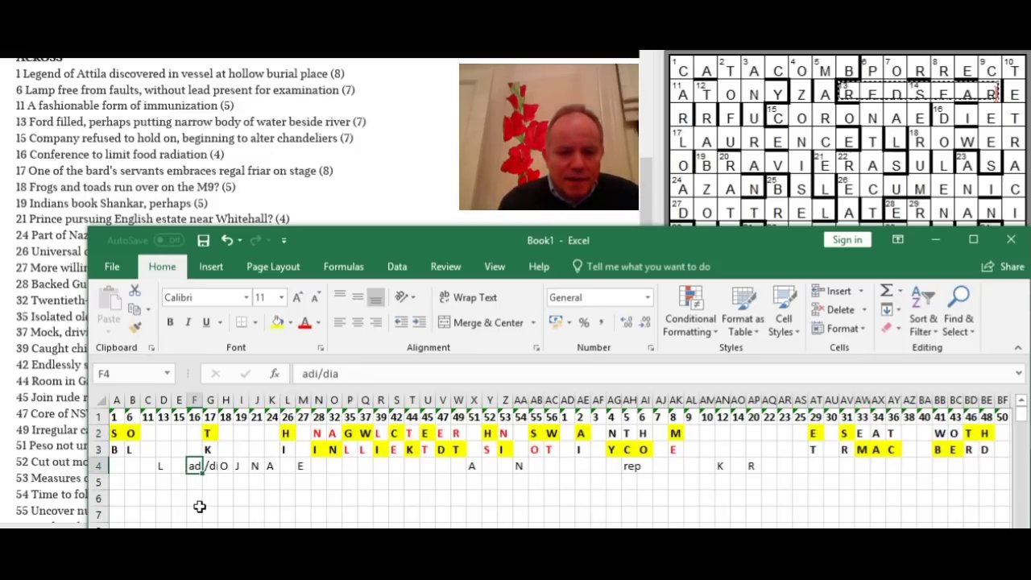
pyautogui.click(193, 433)
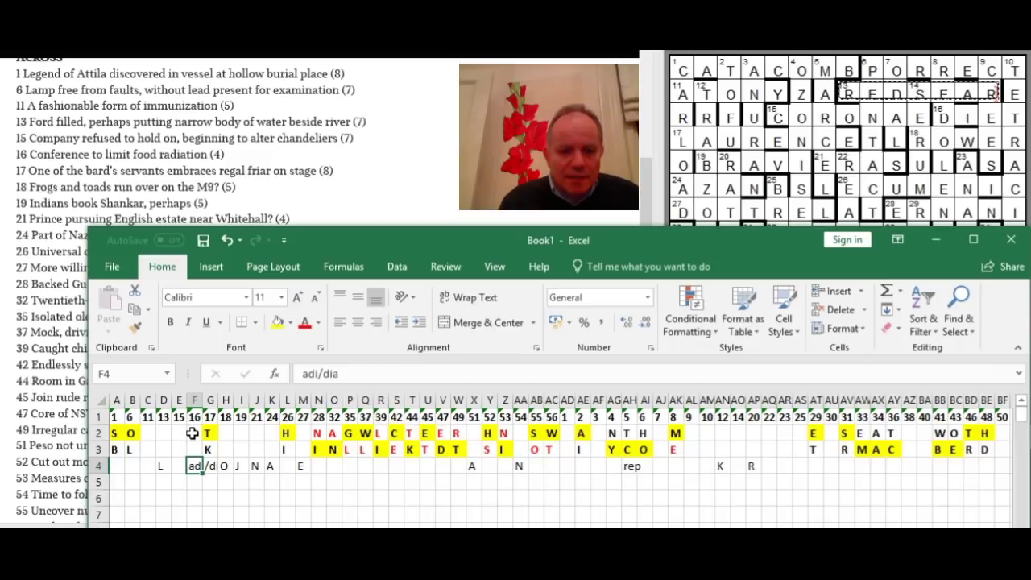
pyautogui.write('E')
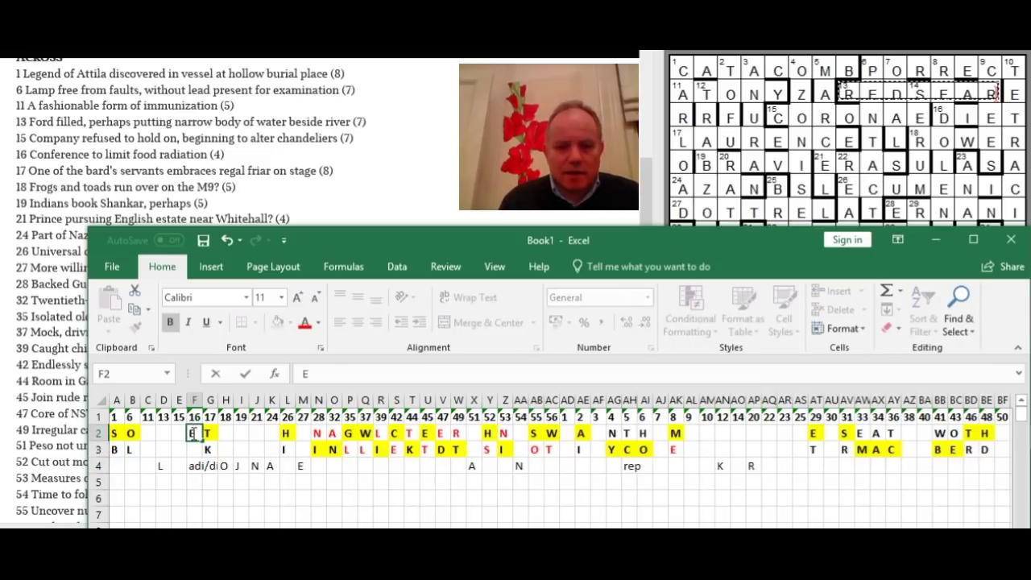
pyautogui.press('Return')
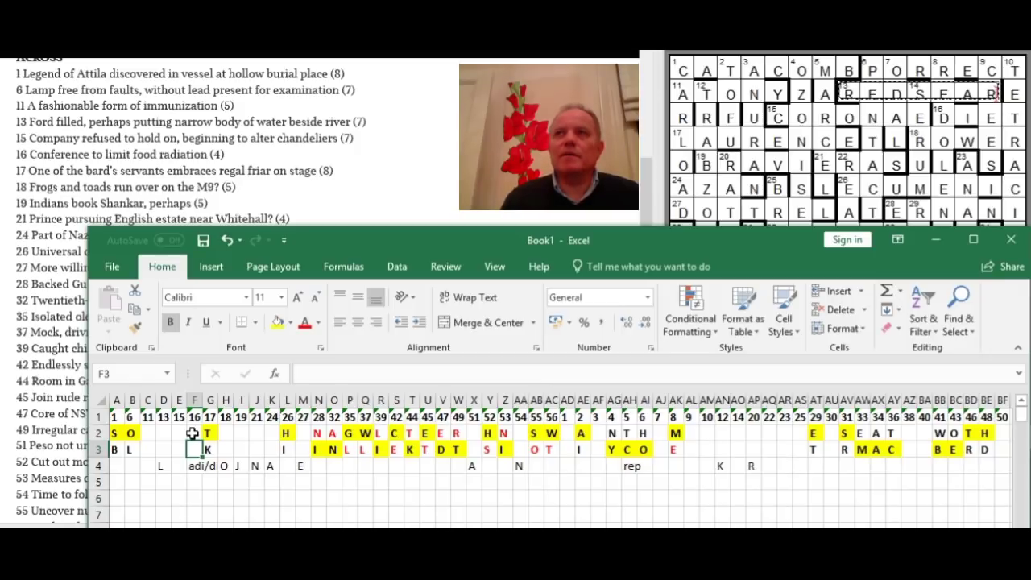
pyautogui.write('R')
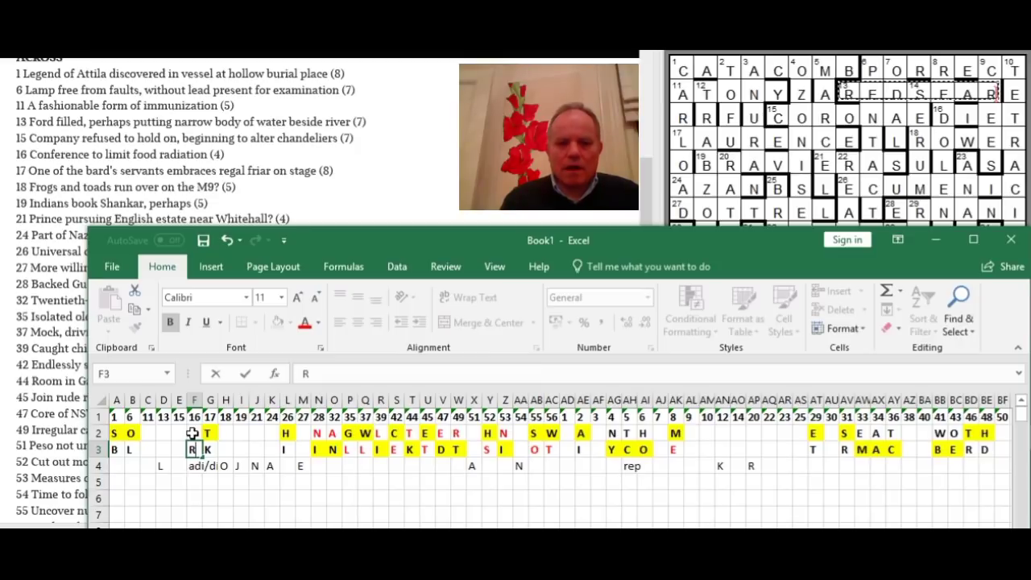
pyautogui.press('BackSpace')
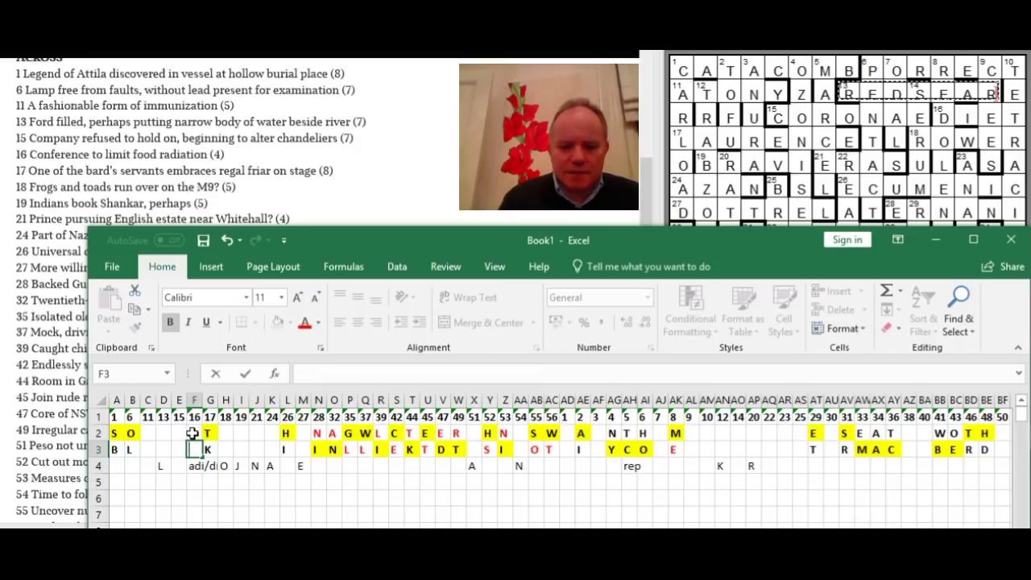
pyautogui.write('C')
pyautogui.hotkey('ctrl', 'Return')
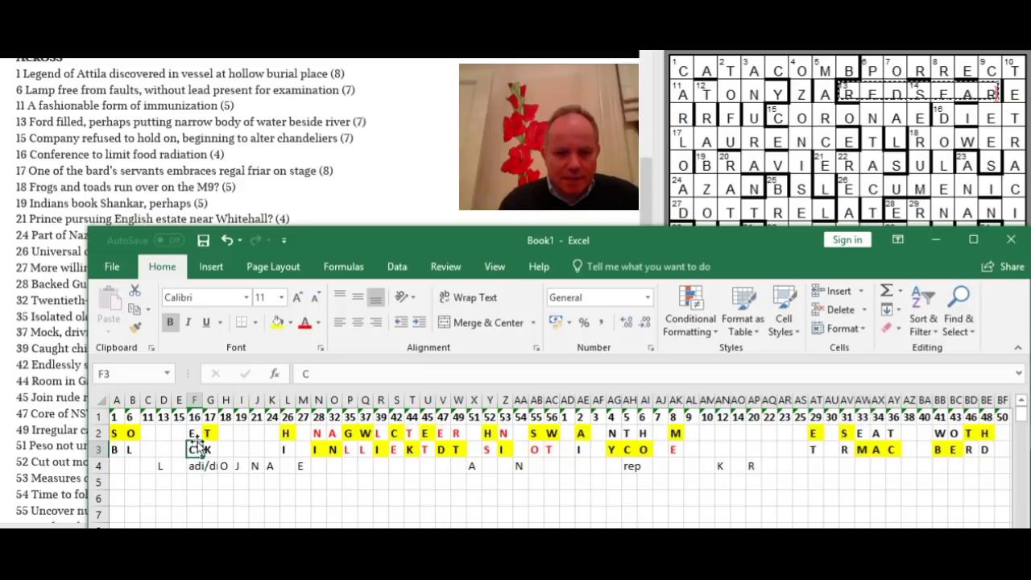
pyautogui.click(195, 465)
pyautogui.press('Delete')
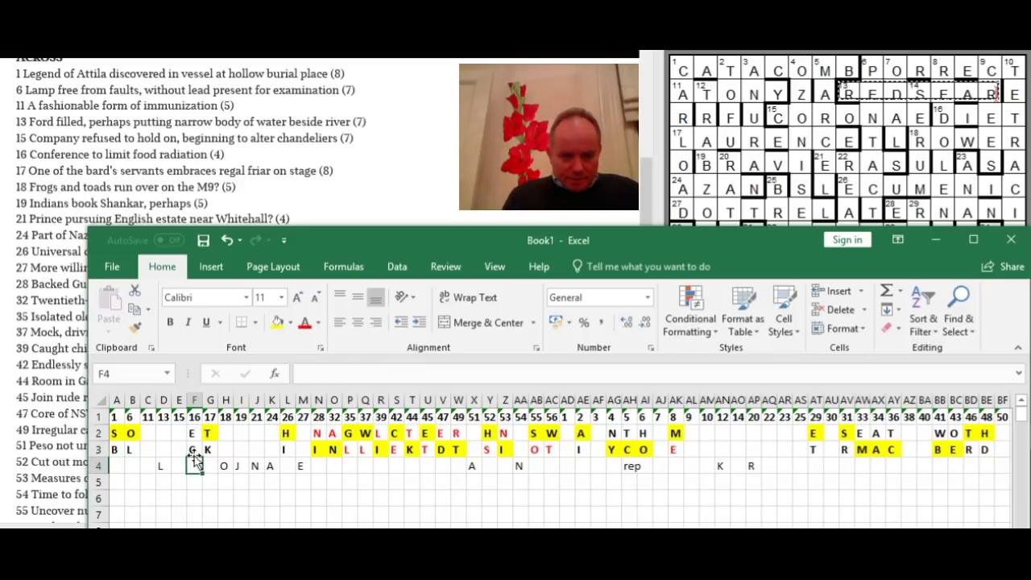
pyautogui.click(194, 434)
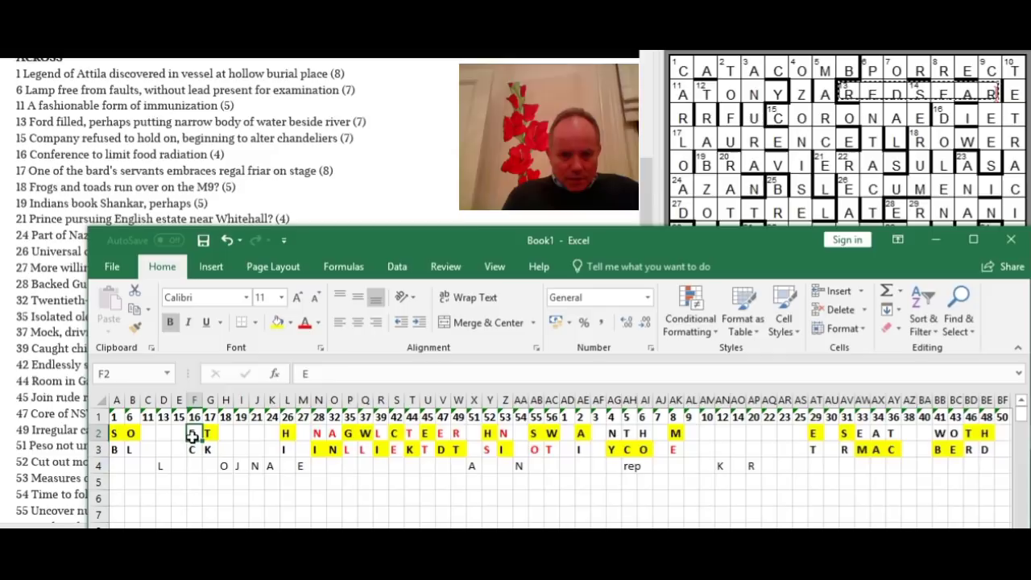
pyautogui.click(277, 322)
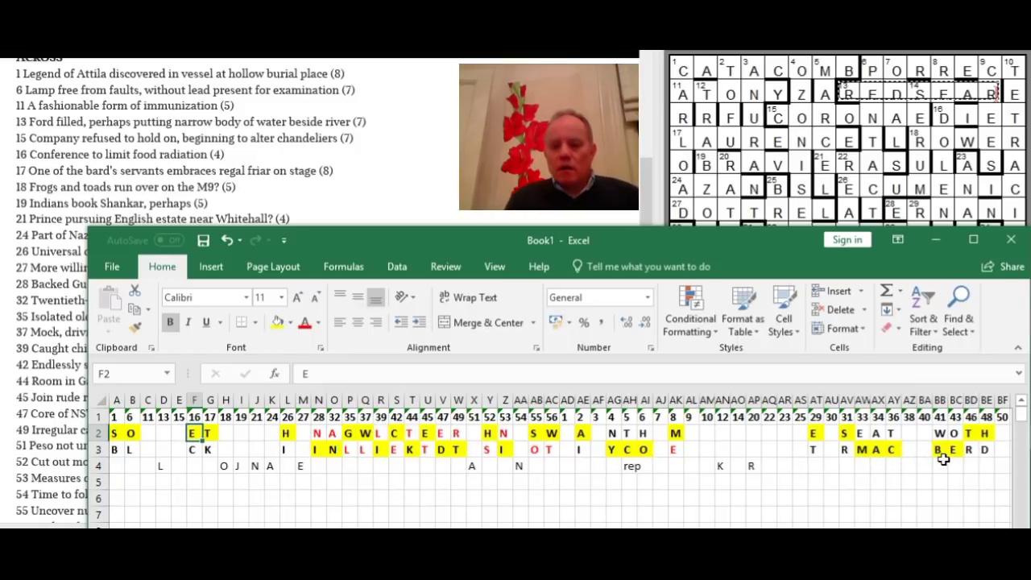
# Delete the rep note from AH4 and return the selection to cell A1.
pyautogui.click(629, 468)
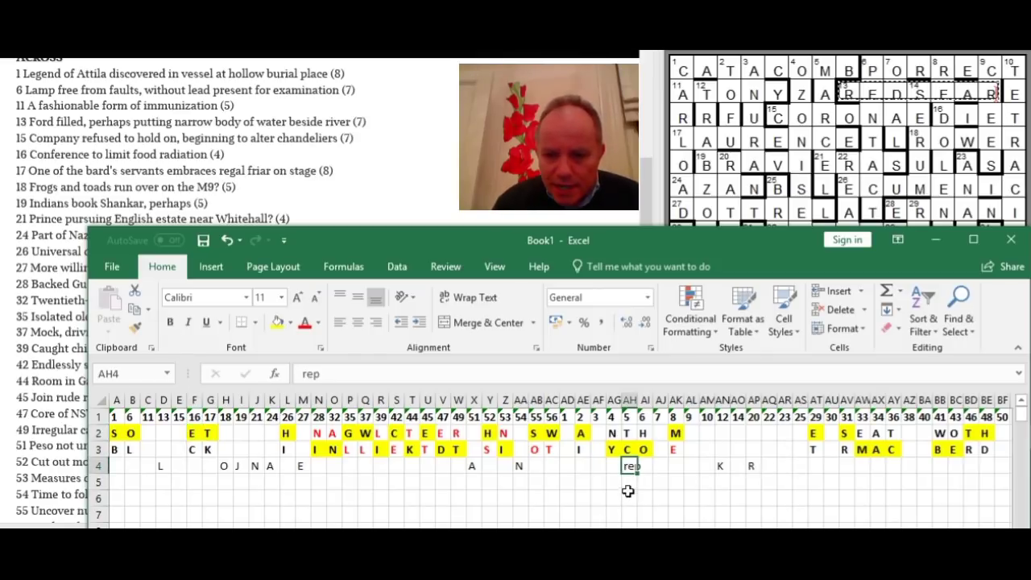
pyautogui.press('Delete')
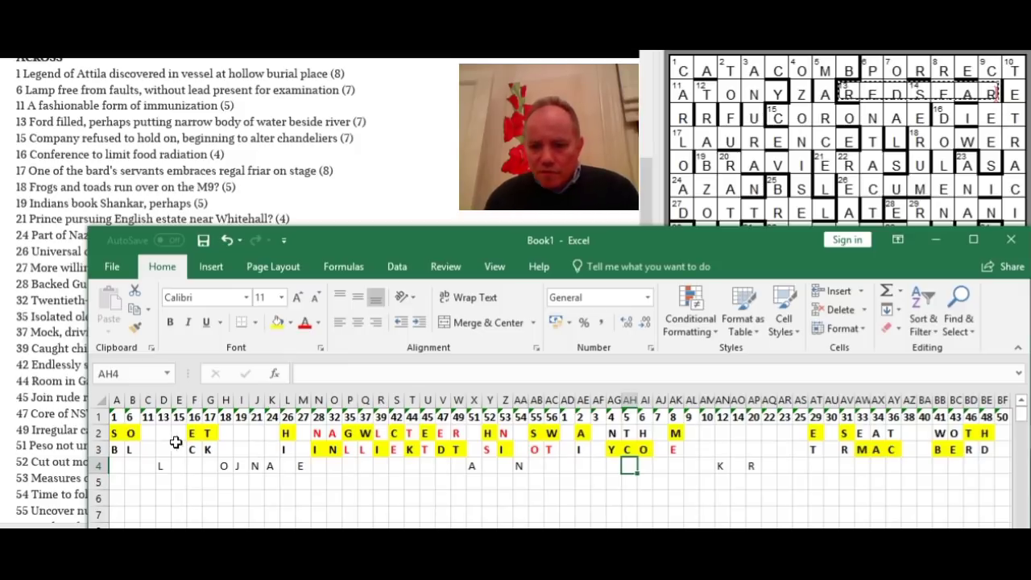
pyautogui.moveTo(1002, 417); pyautogui.dragTo(64, 435)
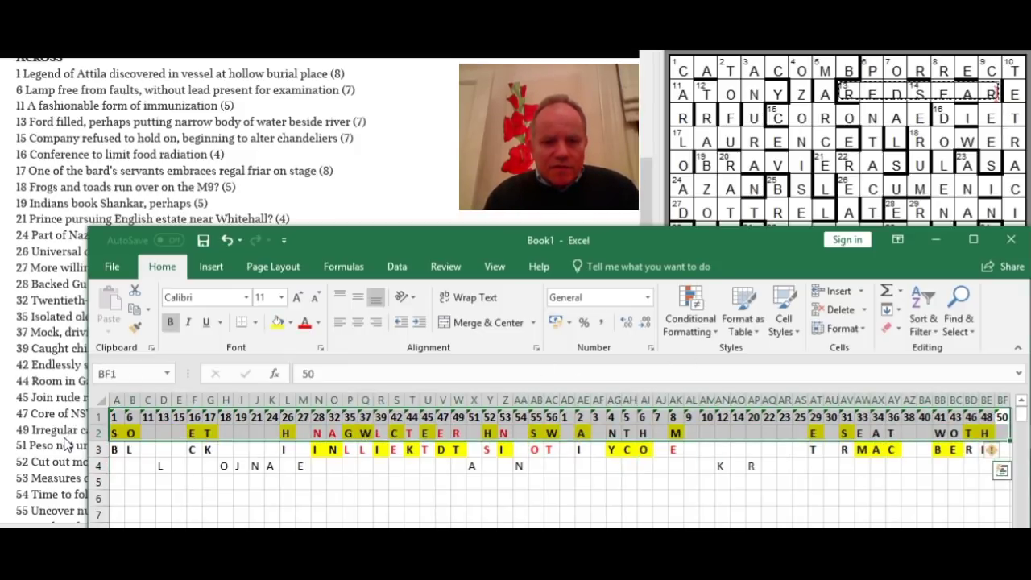
pyautogui.click(113, 416)
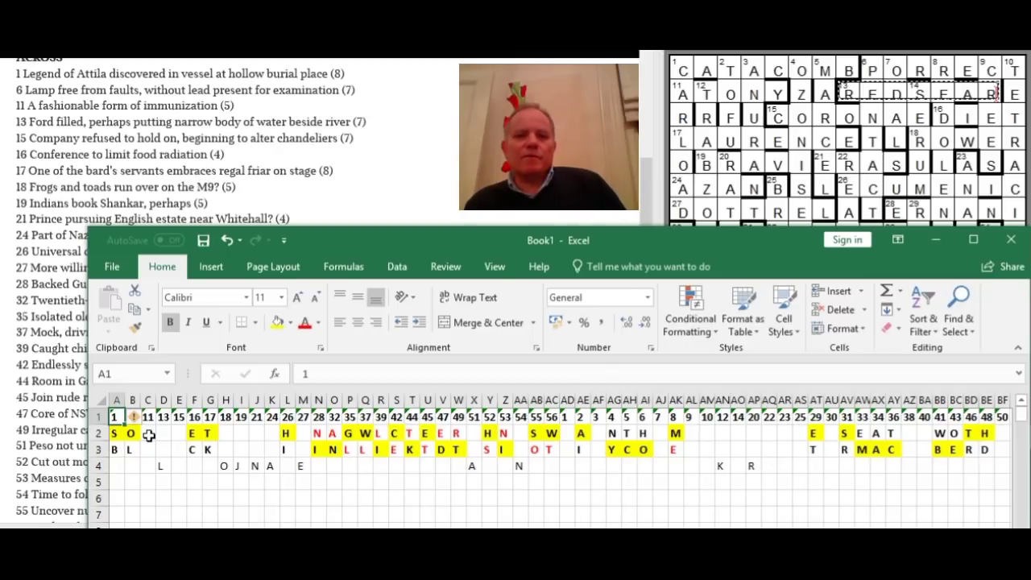
# Select cells C2 and C3, then switch to the Crossword Compiler grid.
pyautogui.click(149, 434)
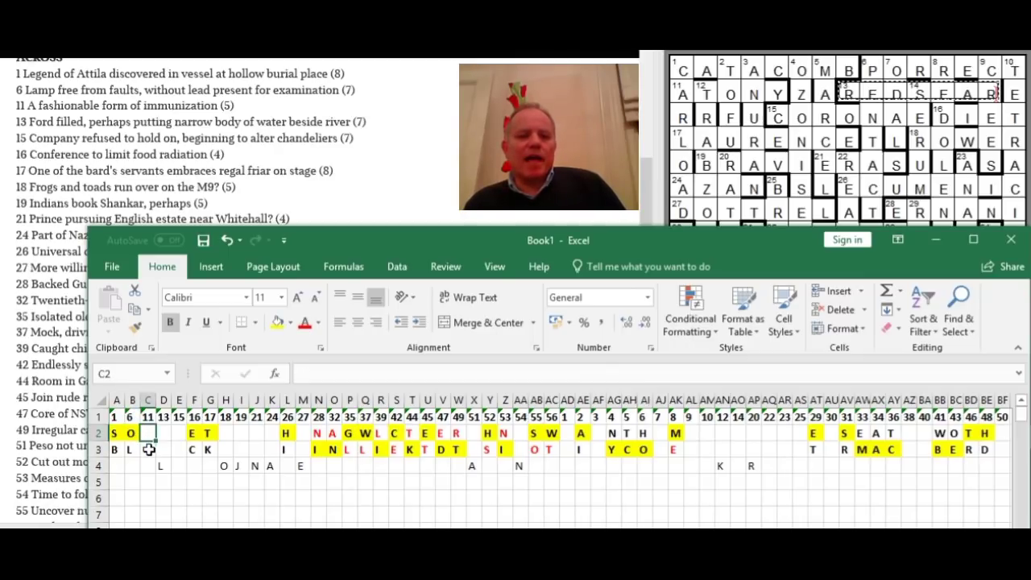
pyautogui.click(148, 449)
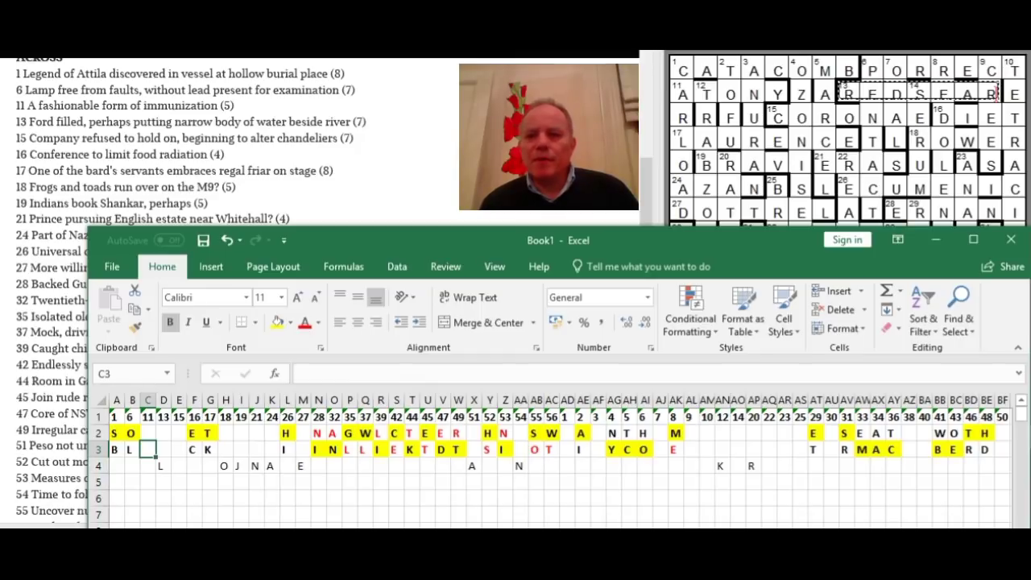
pyautogui.hotkey('alt', 'Tab')
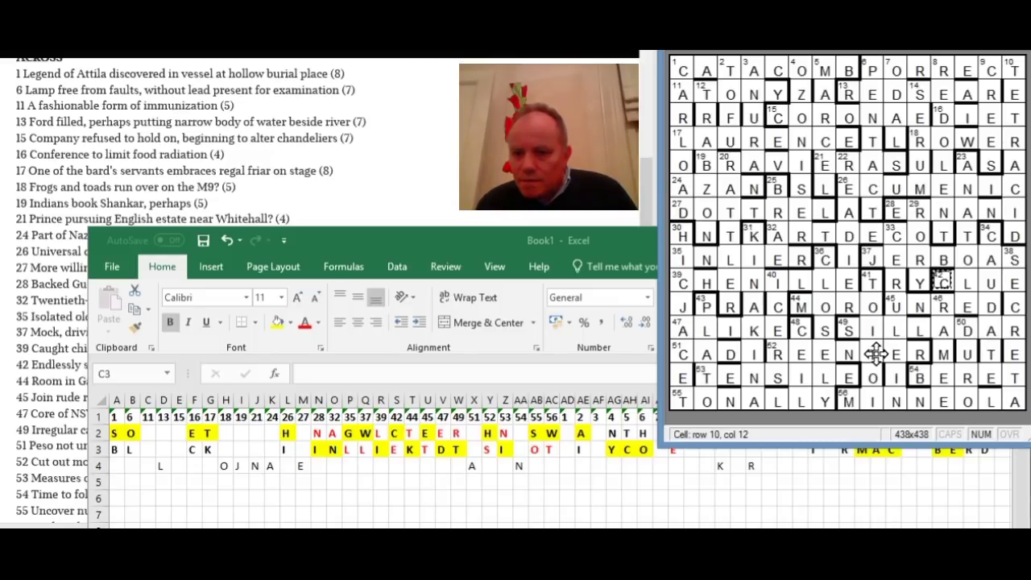
# Select the 30-down and 10-down lights, scroll to the Down clues, and return to Excel.
pyautogui.click(694, 233)
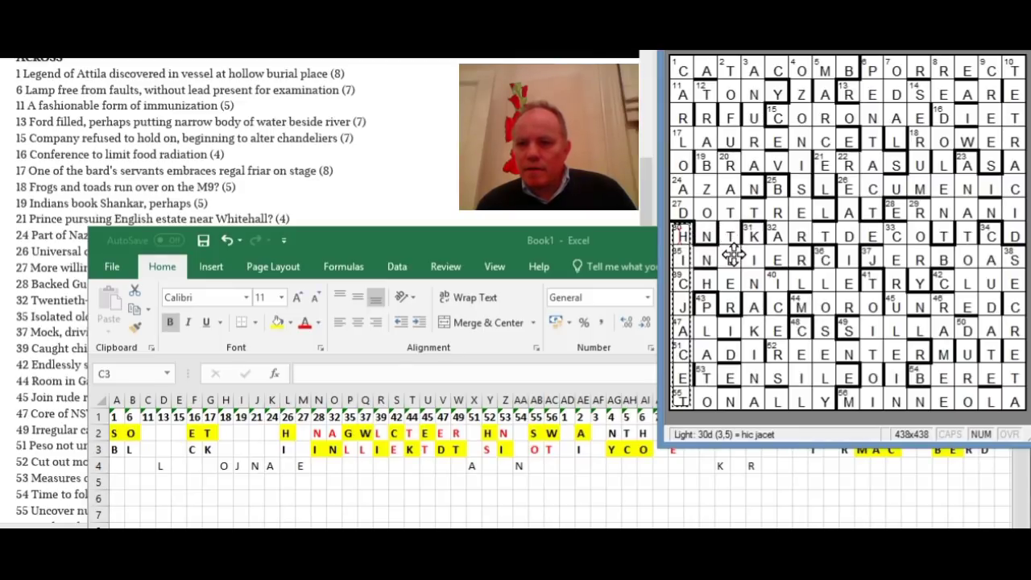
pyautogui.click(1008, 71)
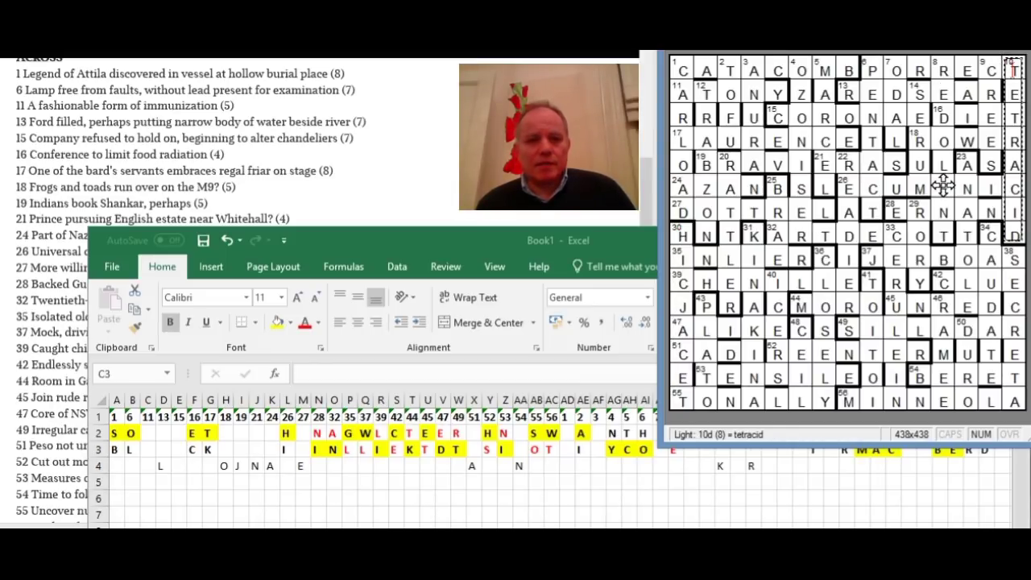
pyautogui.moveTo(644, 184); pyautogui.dragTo(645, 215)
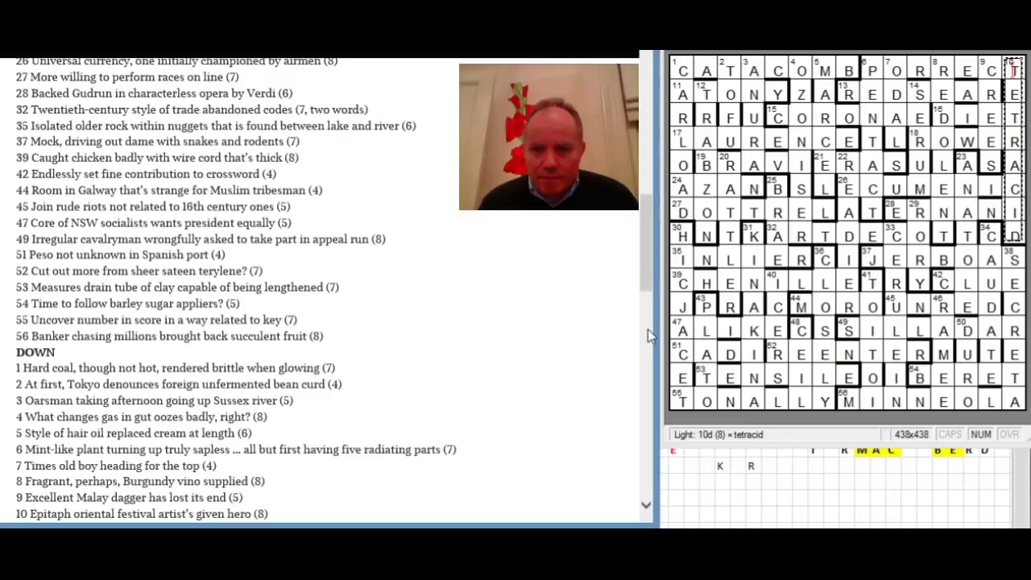
pyautogui.moveTo(652, 282); pyautogui.dragTo(651, 317)
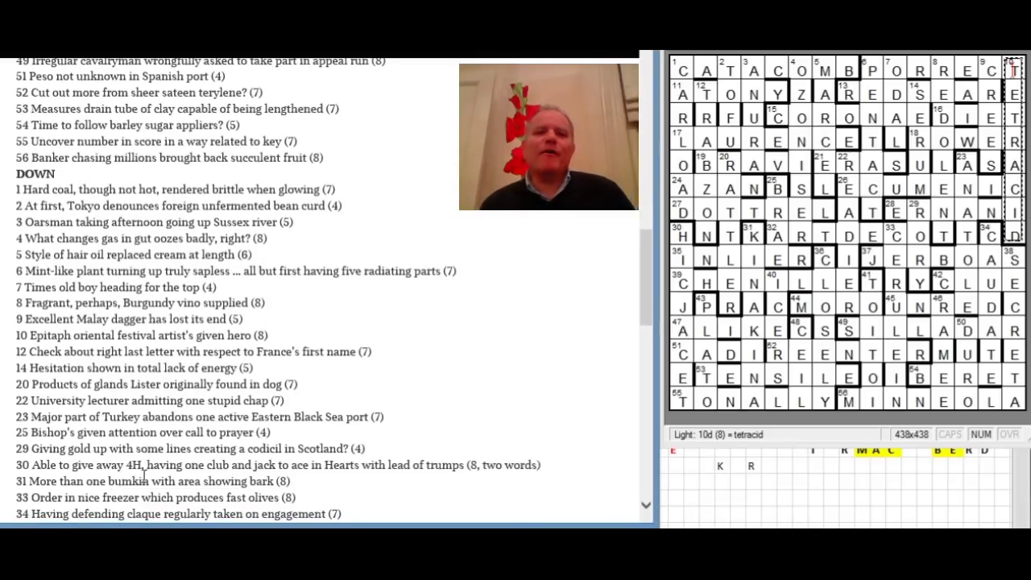
pyautogui.click(812, 489)
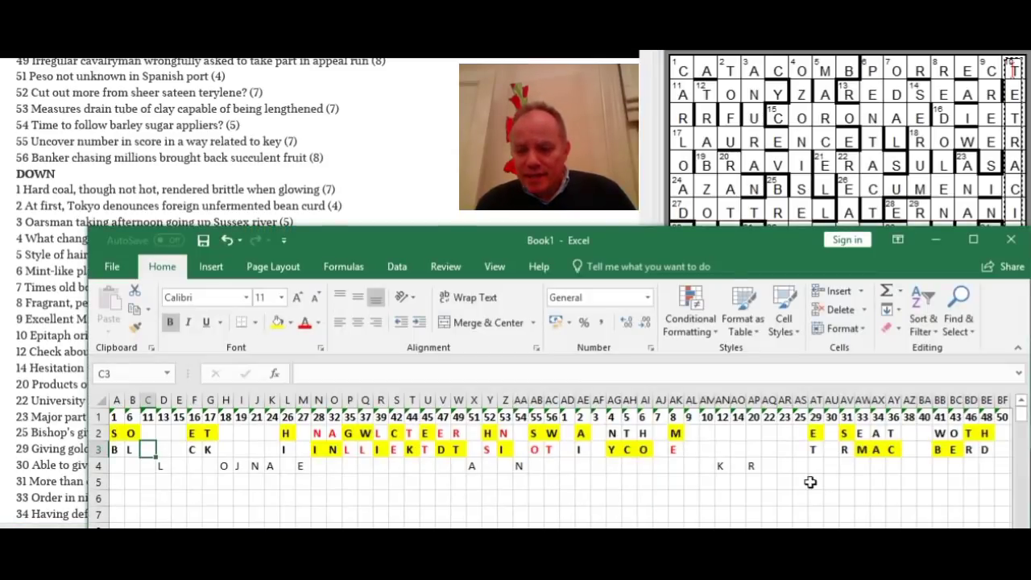
# Enter T in Excel cell AM4, then bring the crossword grid and Times clue page forward.
pyautogui.click(708, 467)
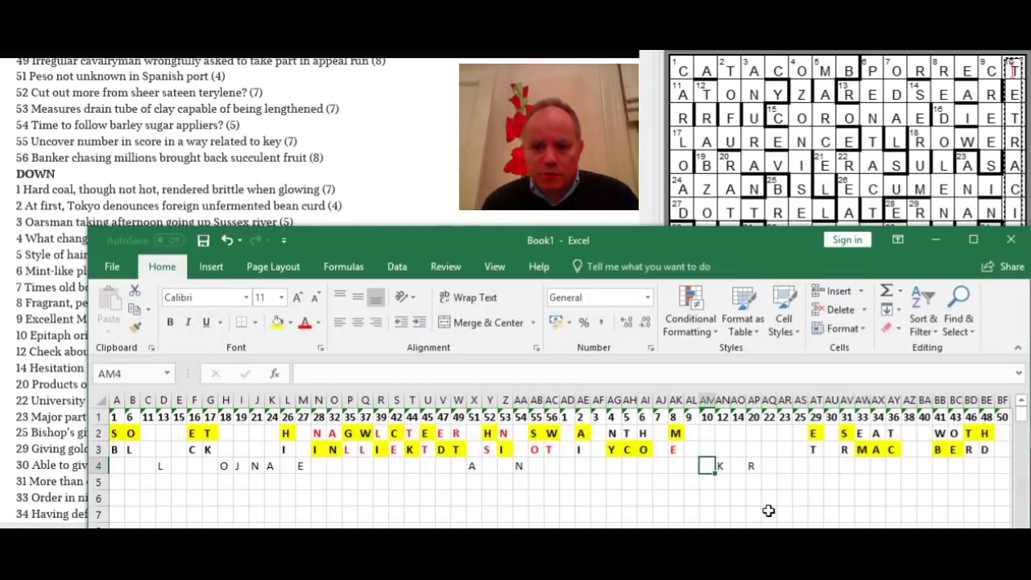
pyautogui.write('T')
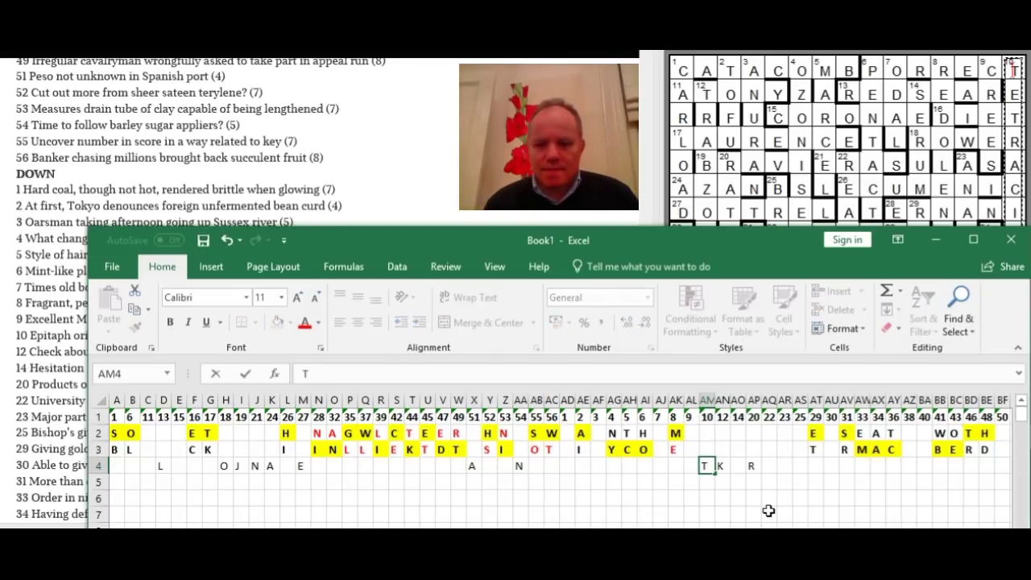
pyautogui.press('Return')
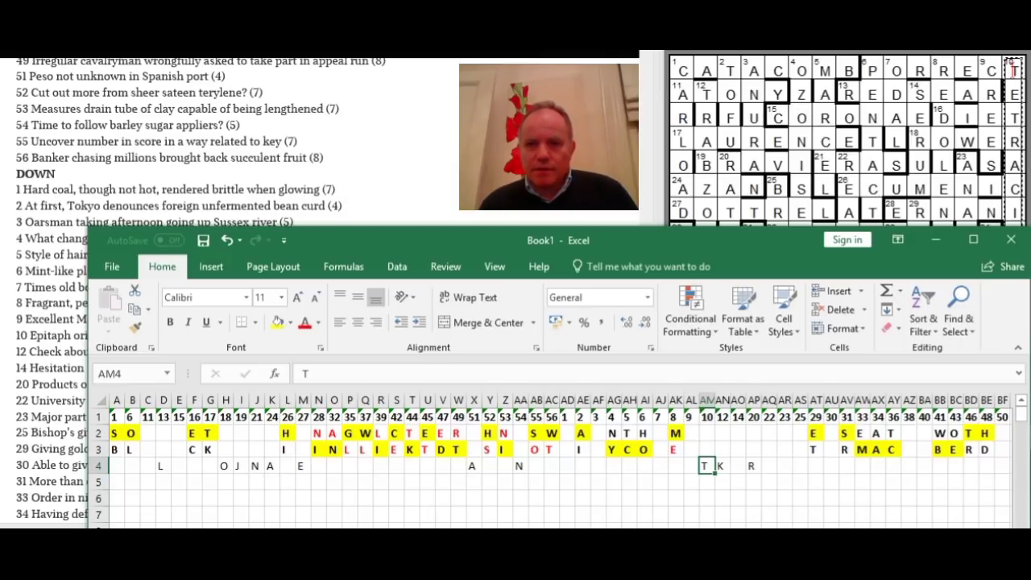
pyautogui.hotkey('alt', 'Tab')
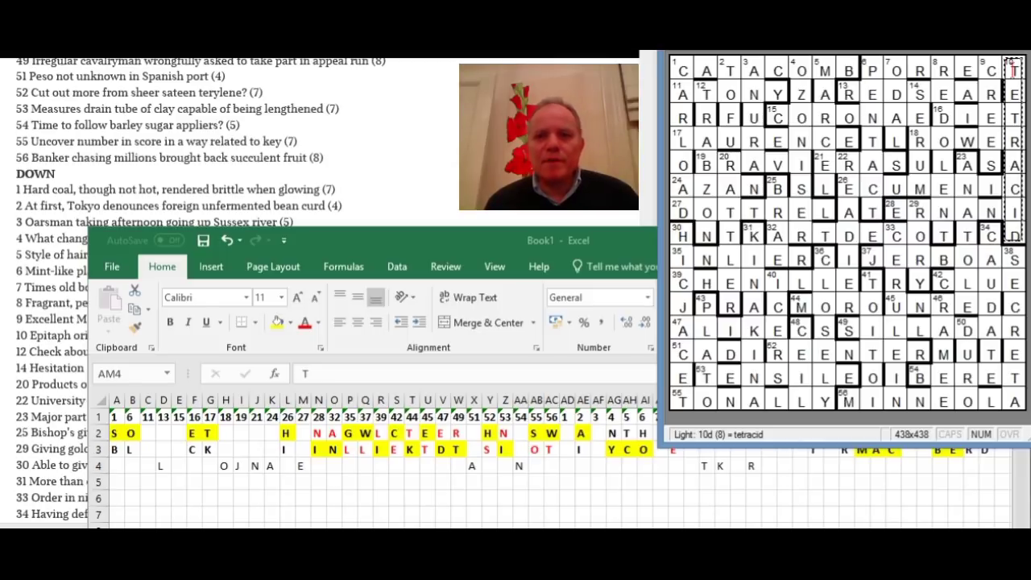
pyautogui.click(649, 193)
# Scroll the Times clue page down to the later Down clues, then return to Excel.
pyautogui.moveTo(649, 255); pyautogui.dragTo(651, 288)
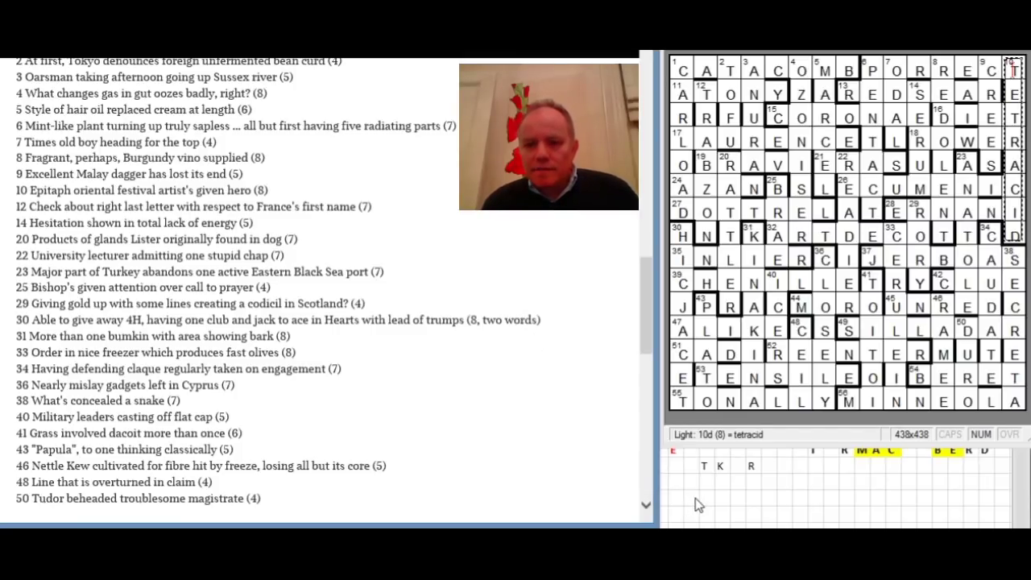
pyautogui.hotkey('alt', 'Tab')
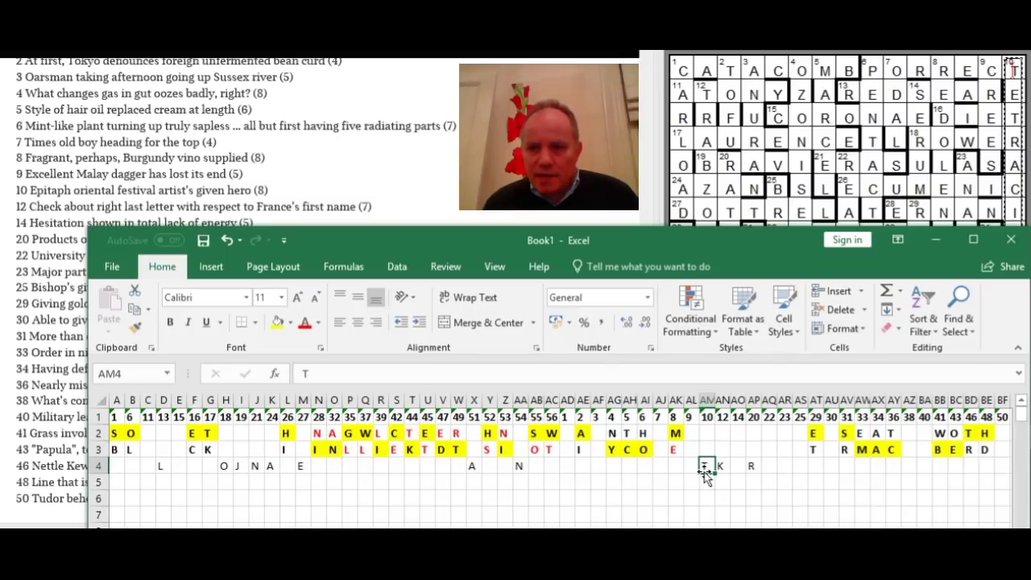
# Enter C in cell C4, select E2, and scroll the clue page to check a clue.
pyautogui.click(148, 469)
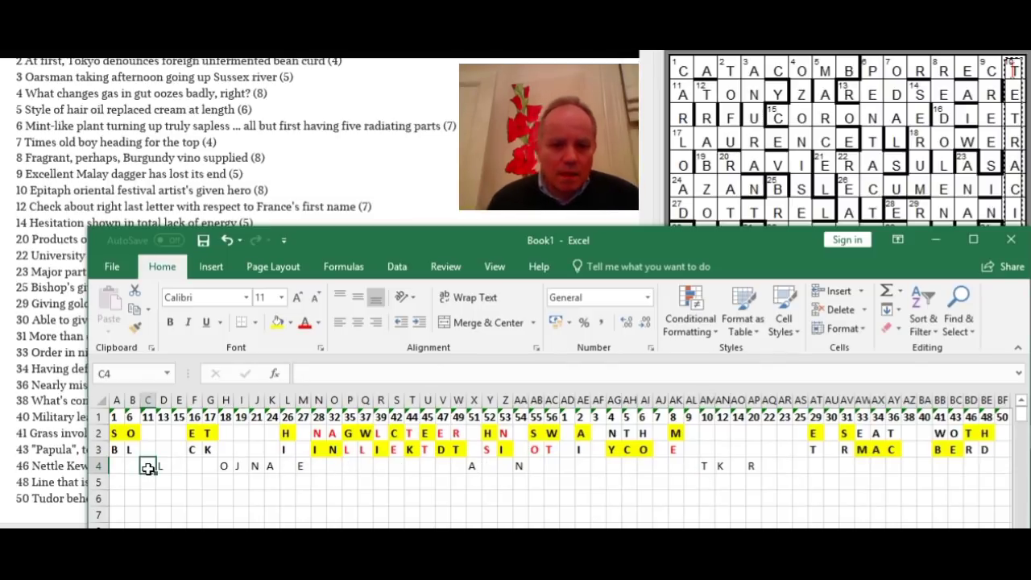
pyautogui.write('C')
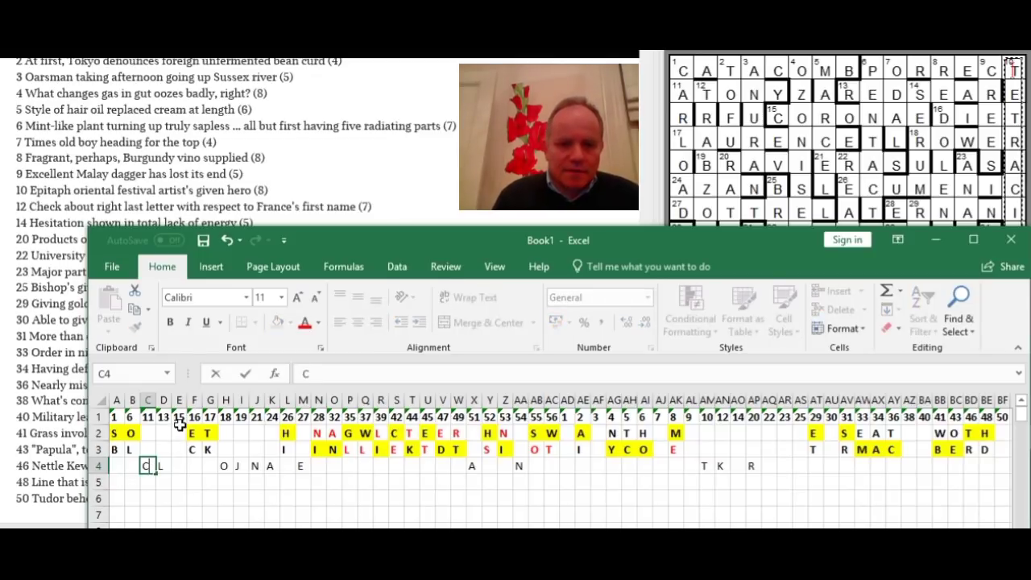
pyautogui.click(179, 432)
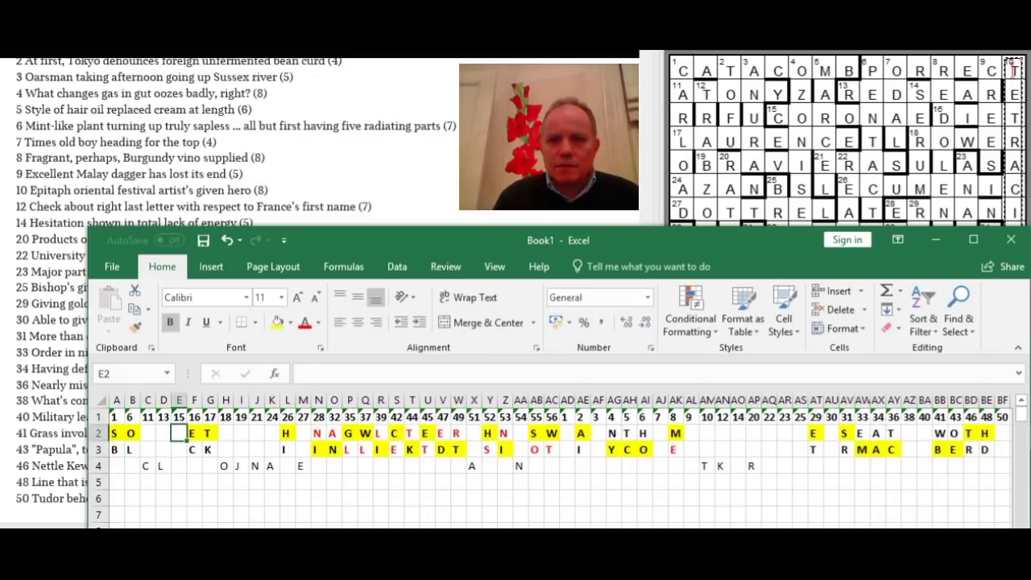
pyautogui.click(632, 216)
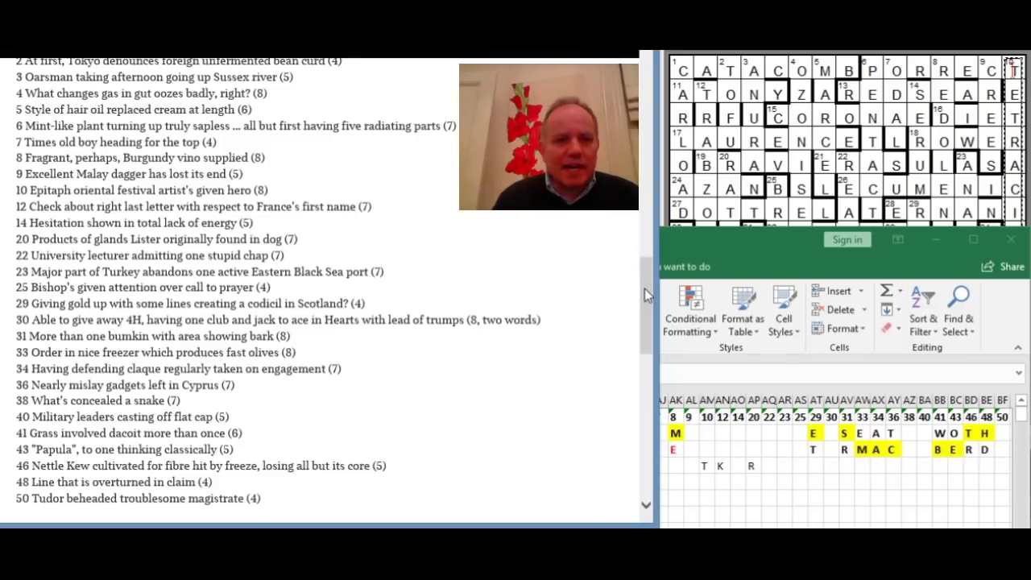
pyautogui.moveTo(644, 288); pyautogui.dragTo(640, 208)
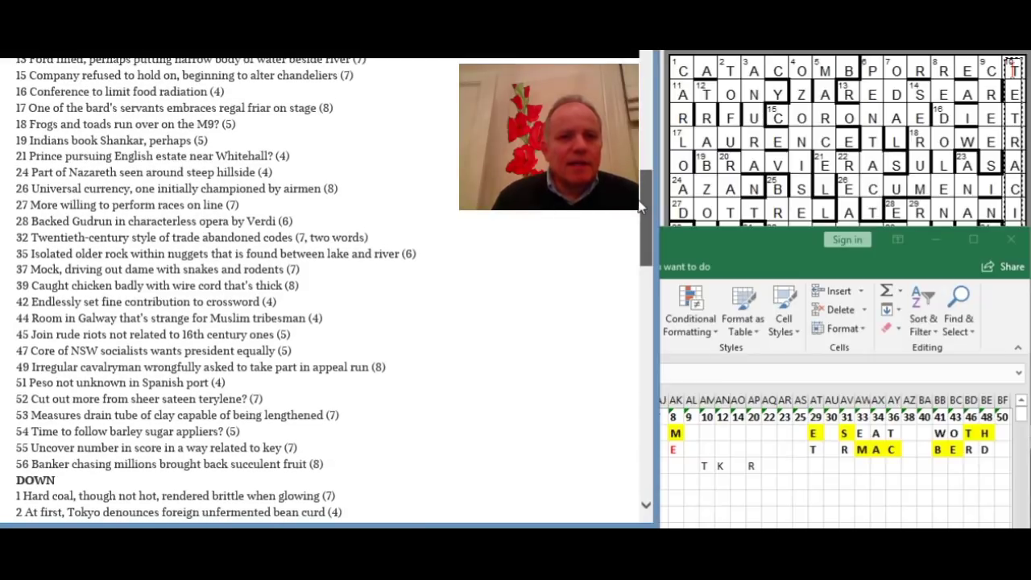
pyautogui.click(731, 235)
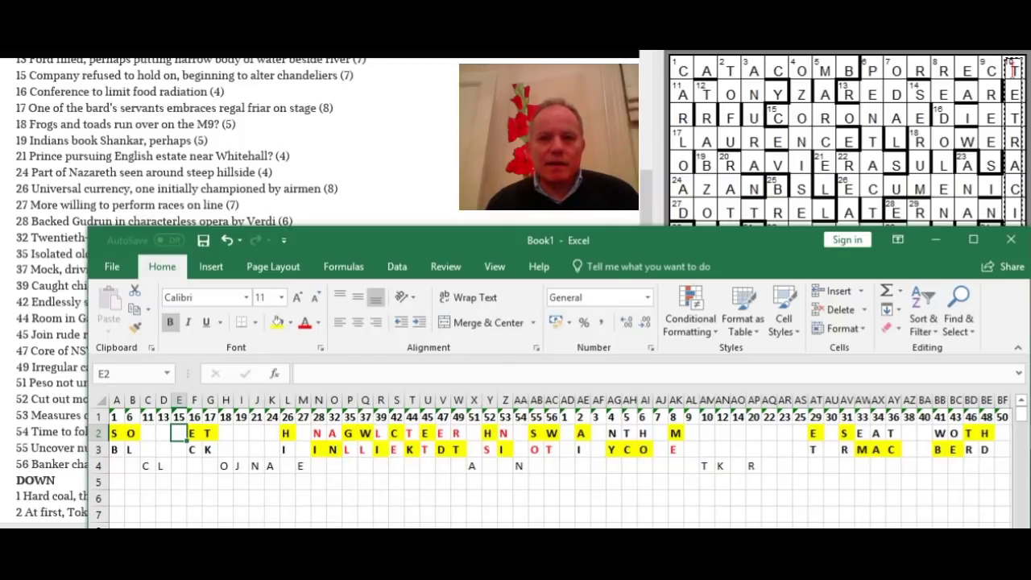
# After checking a clue, enter M in E2, replacing a stray N, and A in E3.
pyautogui.click(589, 201)
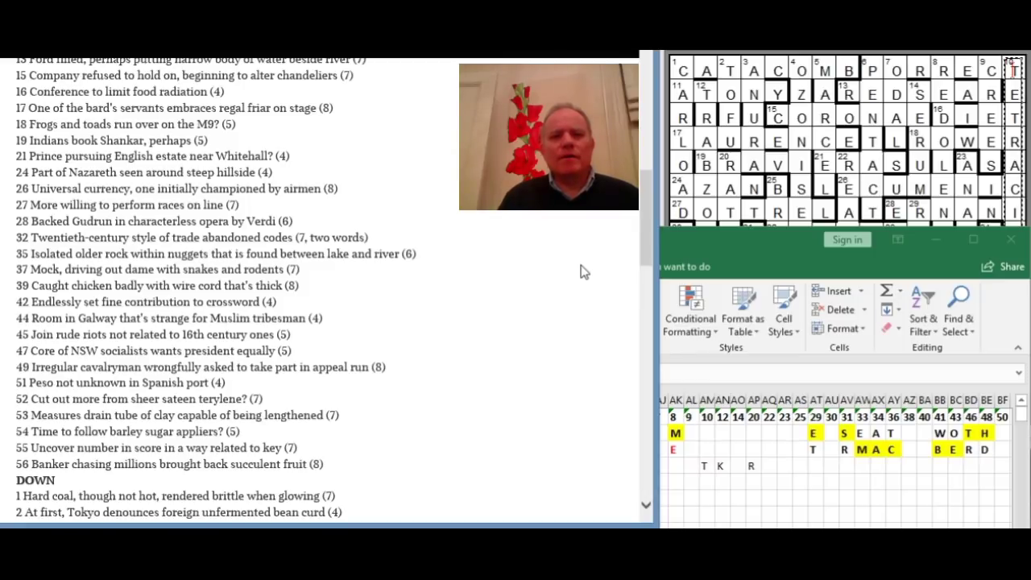
pyautogui.click(753, 236)
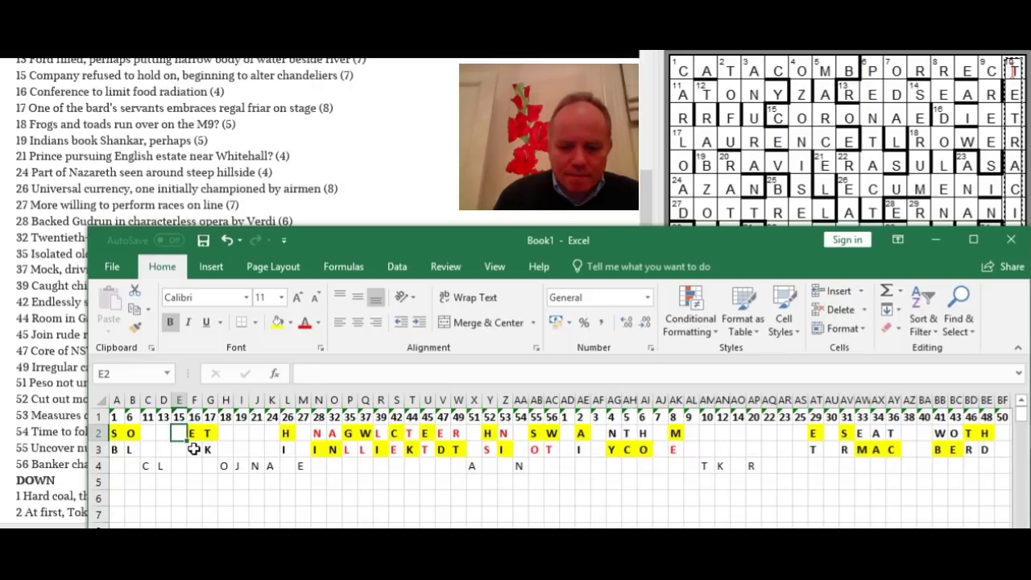
pyautogui.write('N')
pyautogui.press('BackSpace')
pyautogui.write('M')
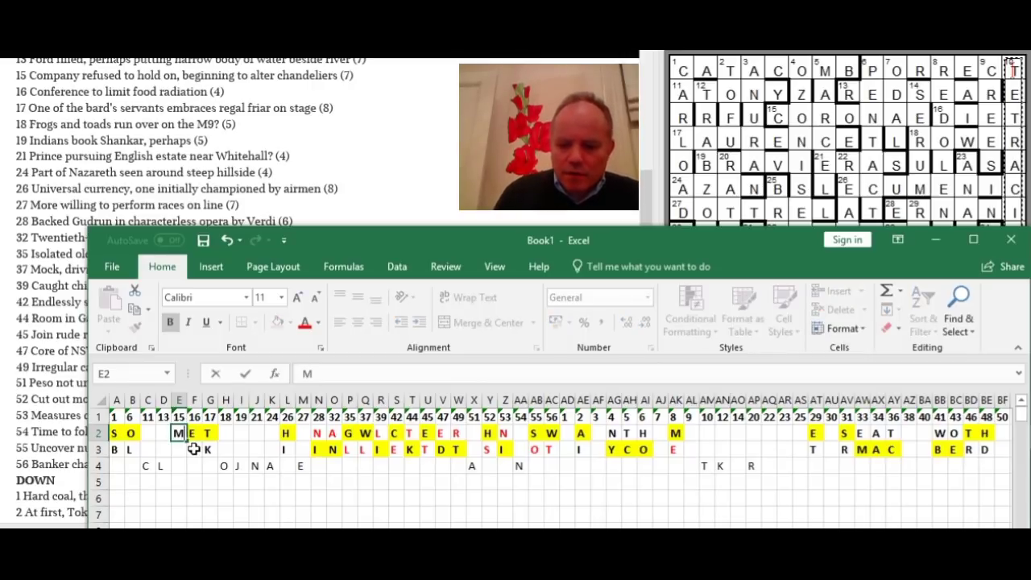
pyautogui.hotkey('ctrl', 'Return')
pyautogui.press('Down')
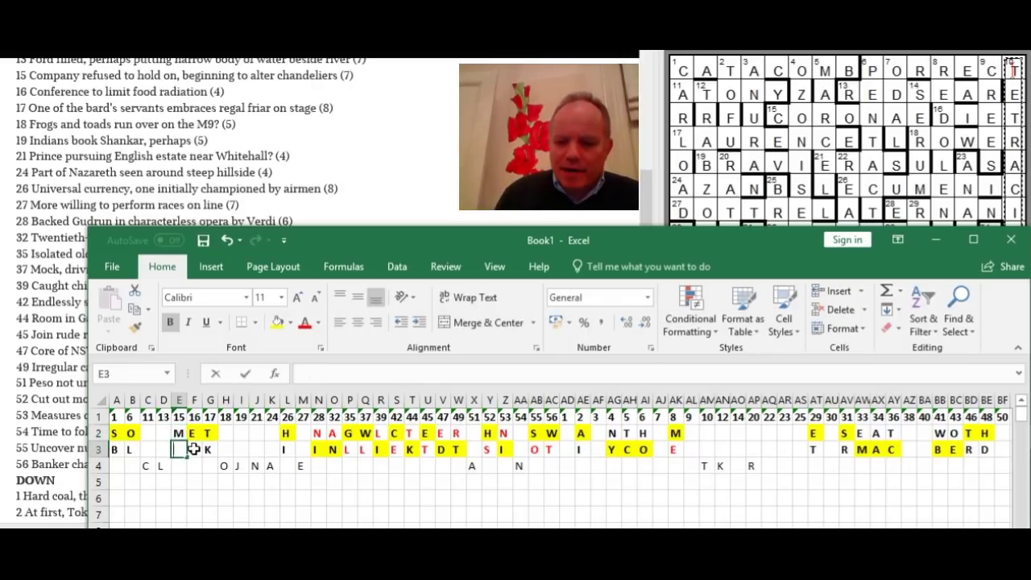
pyautogui.write('A')
pyautogui.press('Up')
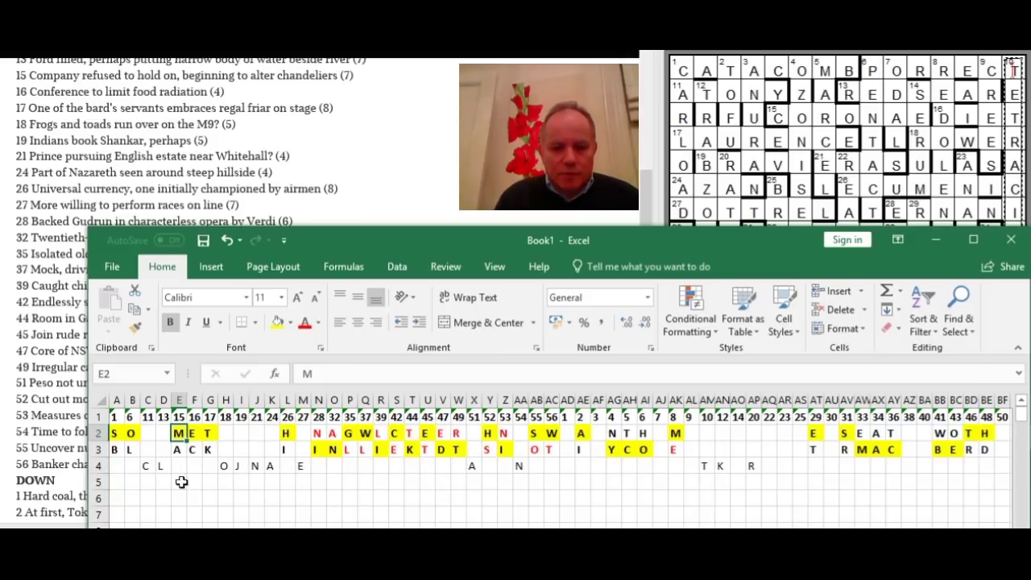
# Type L, O, J, N, A across cells R5–V5.
pyautogui.click(365, 481)
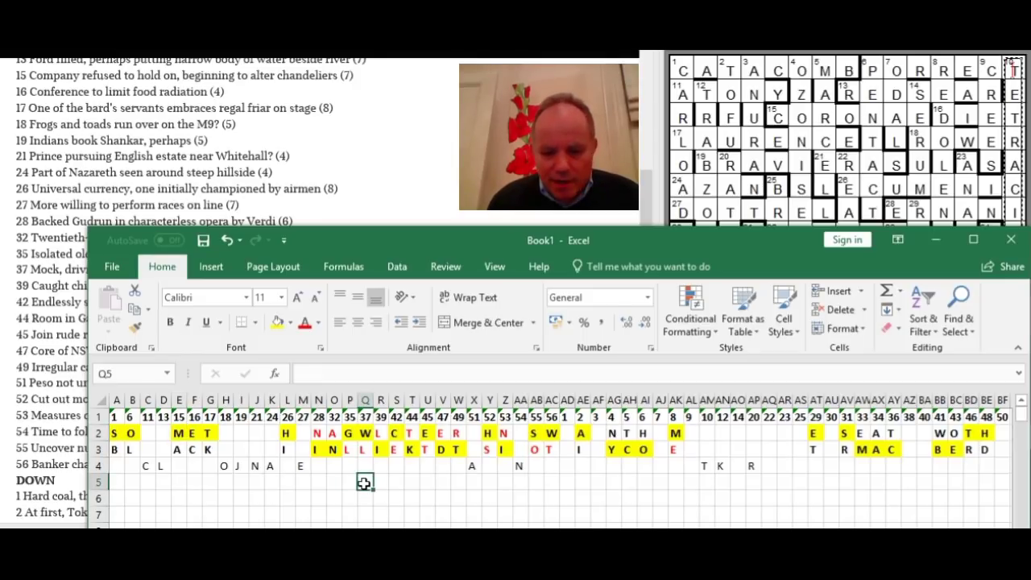
pyautogui.press('Right')
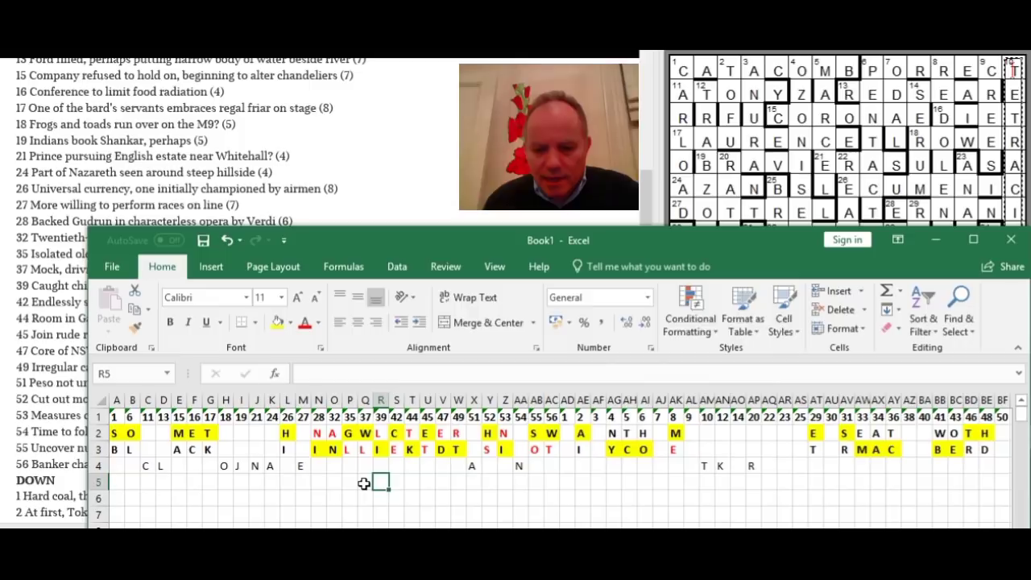
pyautogui.write('L')
pyautogui.press('Right')
pyautogui.write('O')
pyautogui.press('Right')
pyautogui.write('J')
pyautogui.press('Right')
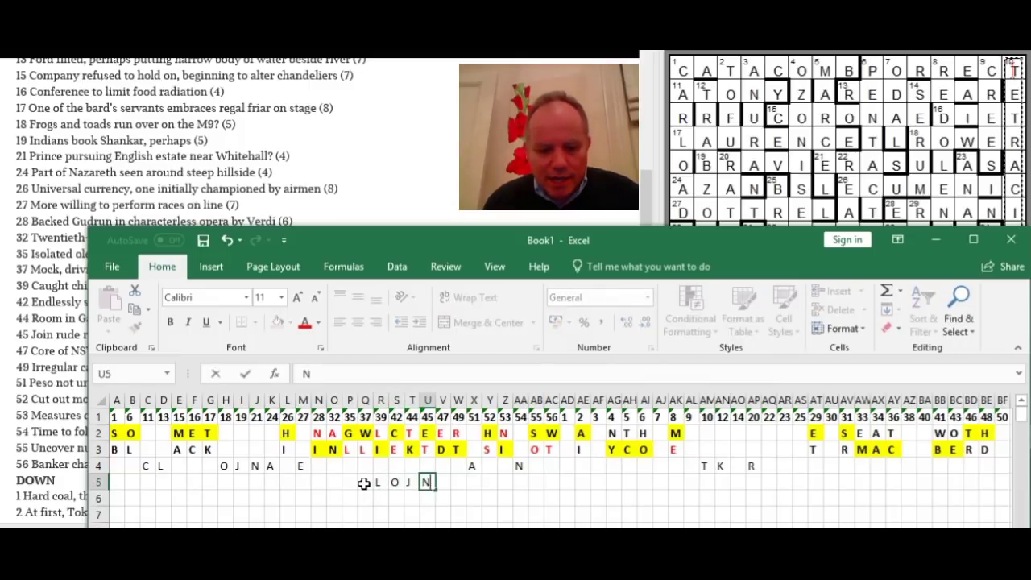
pyautogui.write('N')
pyautogui.press('Right')
pyautogui.write('A')
# Fill Q6–V6 right-to-left to read RKTNAE, and put C in Q5 to complete CLOJNA.
pyautogui.press('Return')
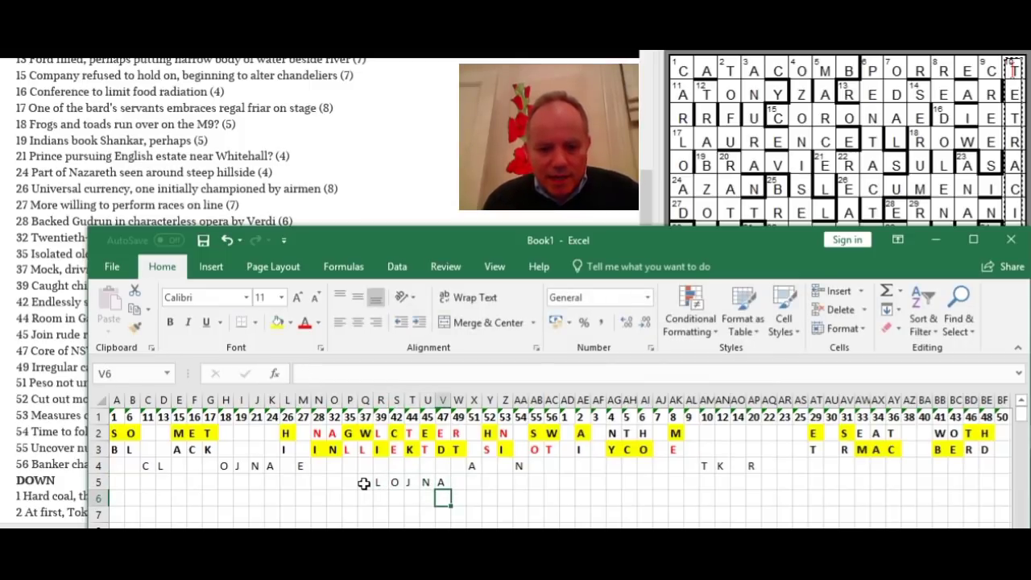
pyautogui.write('E')
pyautogui.press('Left')
pyautogui.write('A')
pyautogui.press('Left')
pyautogui.write('N')
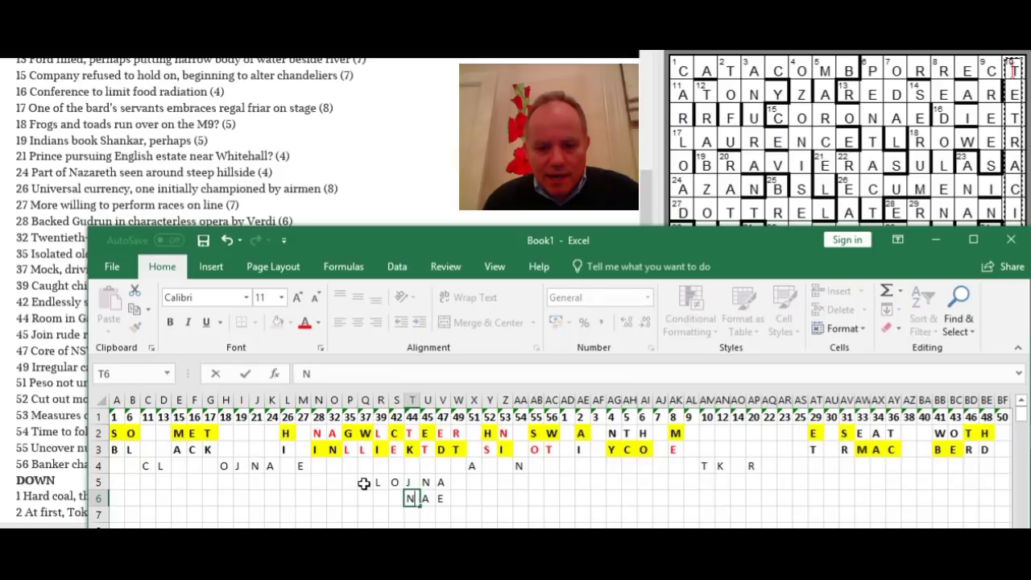
pyautogui.press('Left')
pyautogui.write('T')
pyautogui.press('Left')
pyautogui.write('K')
pyautogui.press('Left')
pyautogui.write('R')
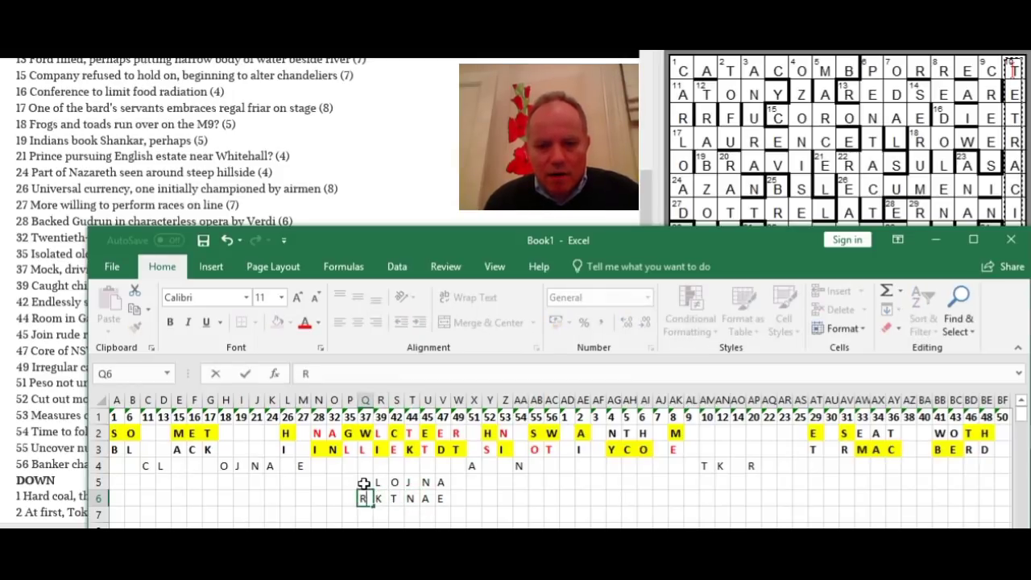
pyautogui.click(362, 481)
pyautogui.write('C')
pyautogui.click(347, 482)
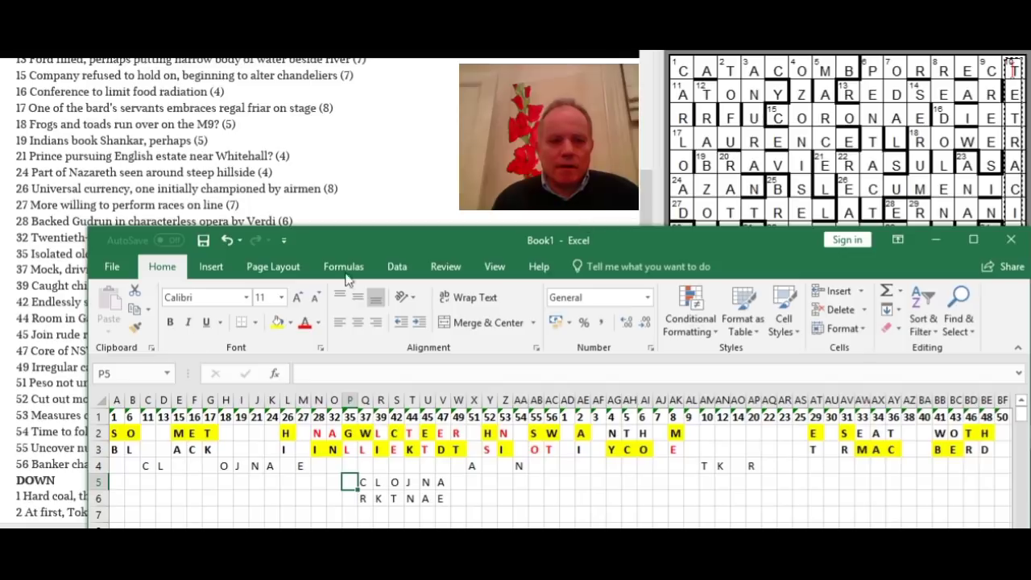
# Shorten the clue window, scroll the across clues to clue 32, then return to the spreadsheet.
pyautogui.moveTo(24, 523); pyautogui.dragTo(37, 404)
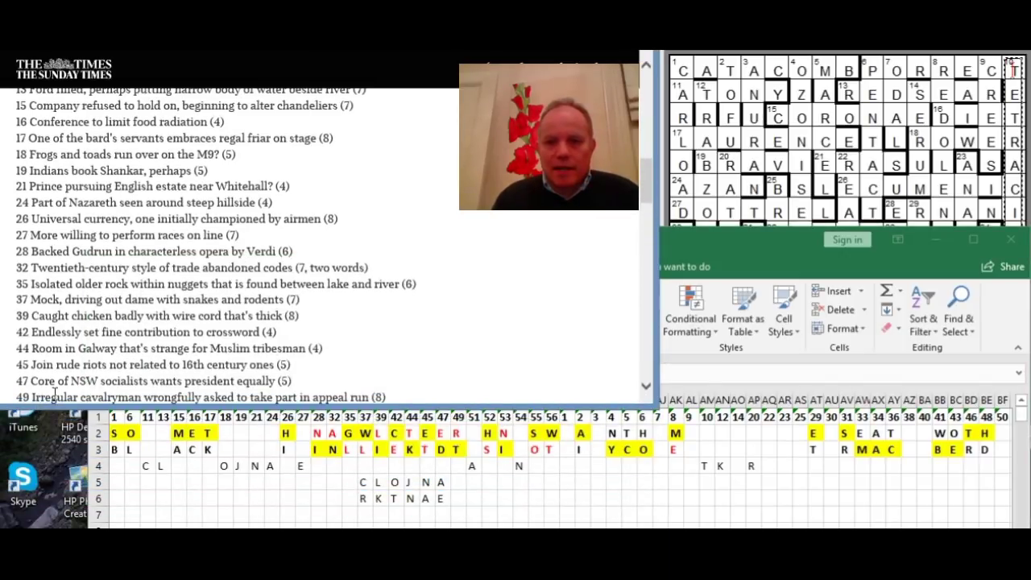
pyautogui.moveTo(652, 193); pyautogui.dragTo(647, 153)
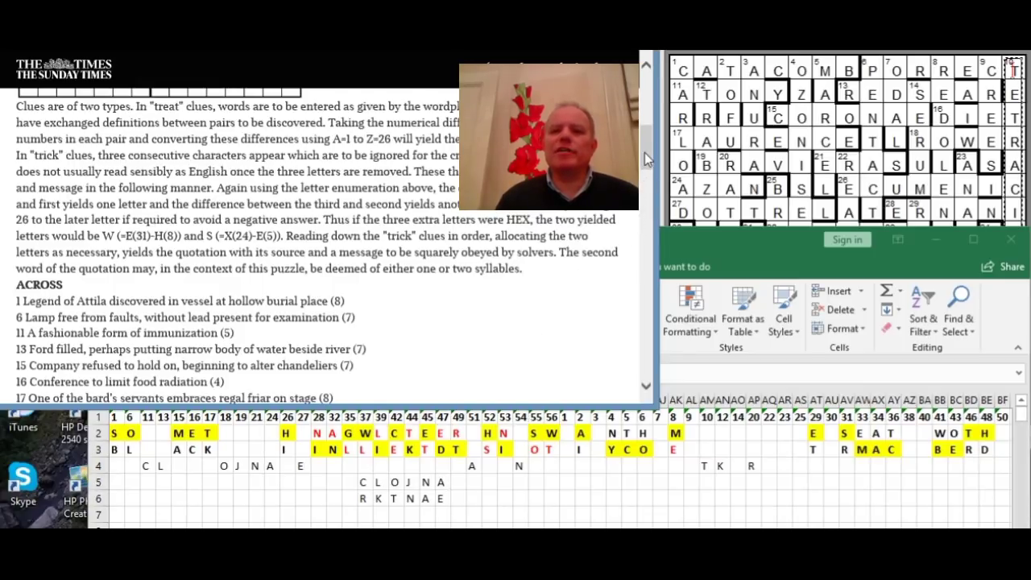
pyautogui.moveTo(645, 152); pyautogui.dragTo(644, 161)
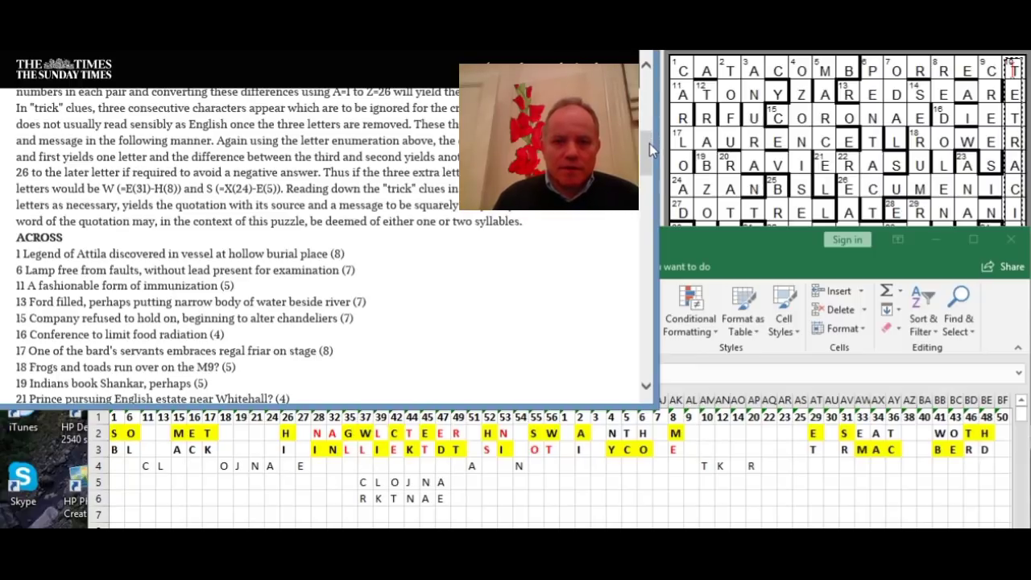
pyautogui.moveTo(651, 149); pyautogui.dragTo(649, 153)
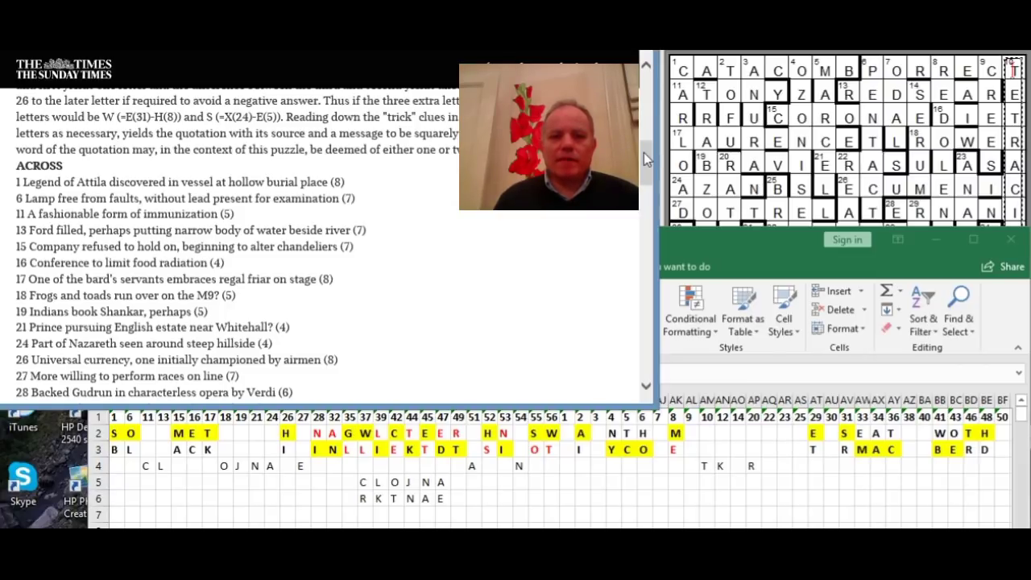
pyautogui.scroll(-1, 644, 152)
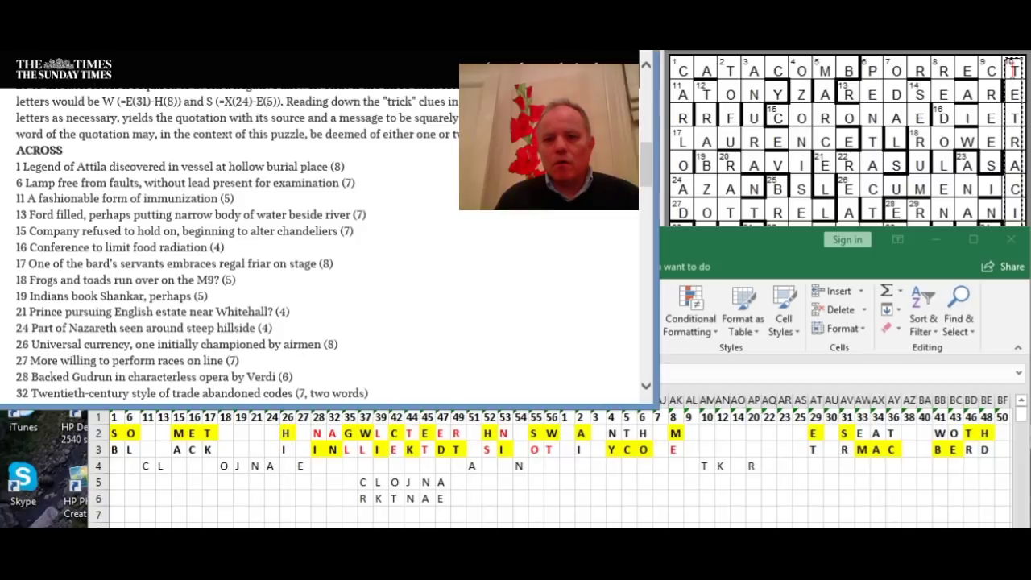
pyautogui.hotkey('alt', 'Tab')
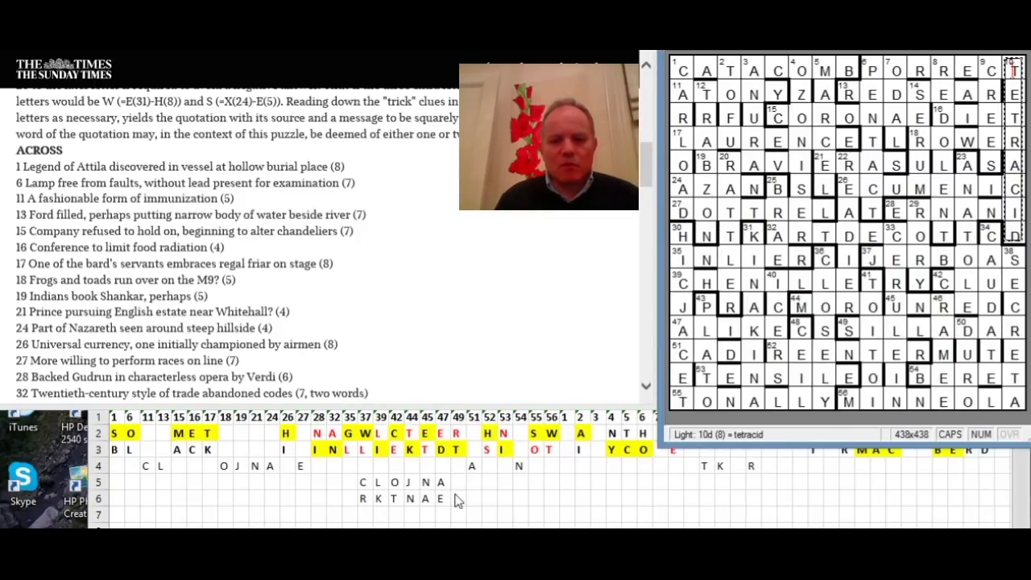
pyautogui.click(474, 498)
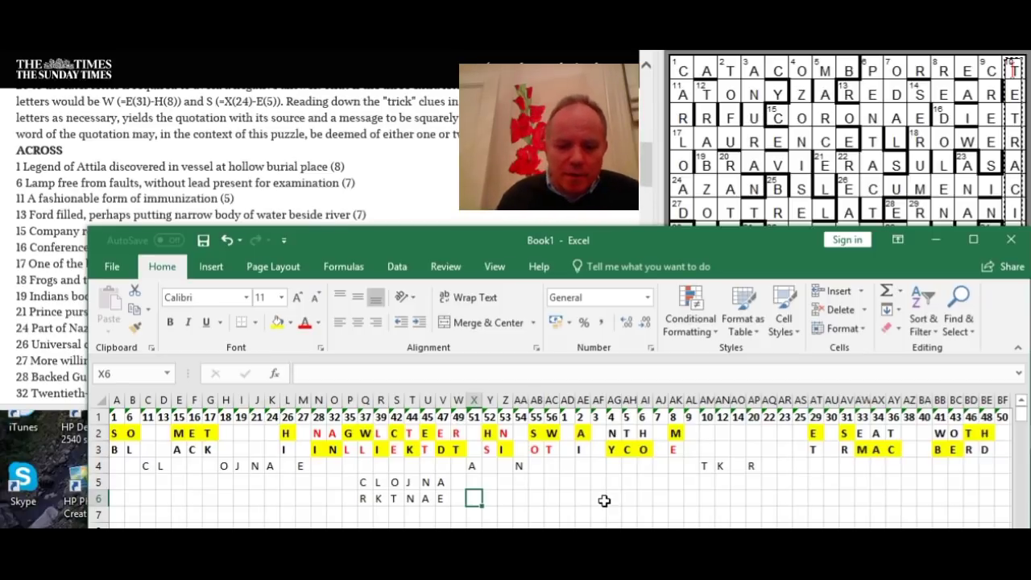
# Type J, A, C, K, O and an apostrophe into row 6 starting at X6.
pyautogui.write('J')
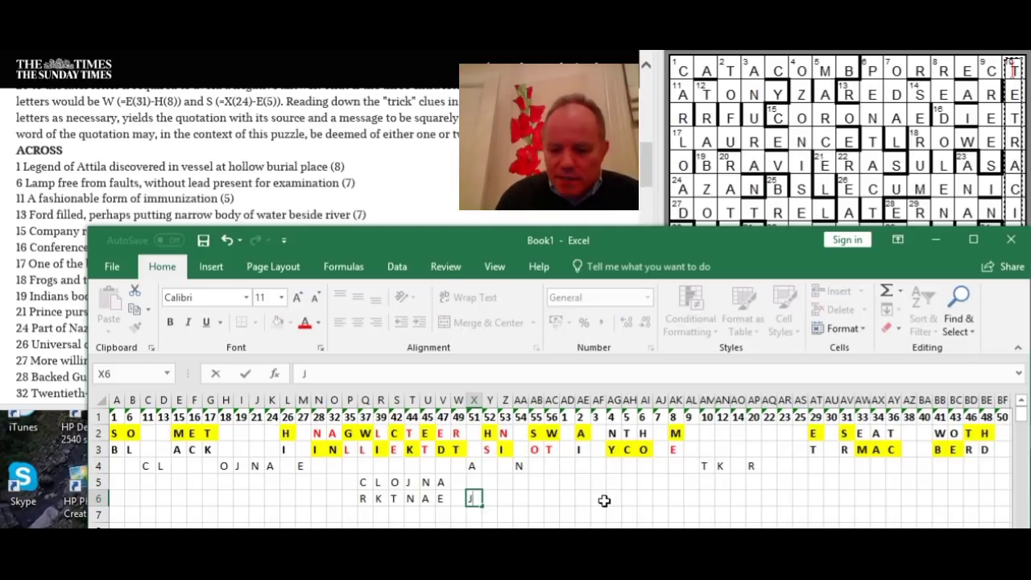
pyautogui.press('Right')
pyautogui.write('A')
pyautogui.press('Right')
pyautogui.write('C')
pyautogui.press('Right')
pyautogui.write('K')
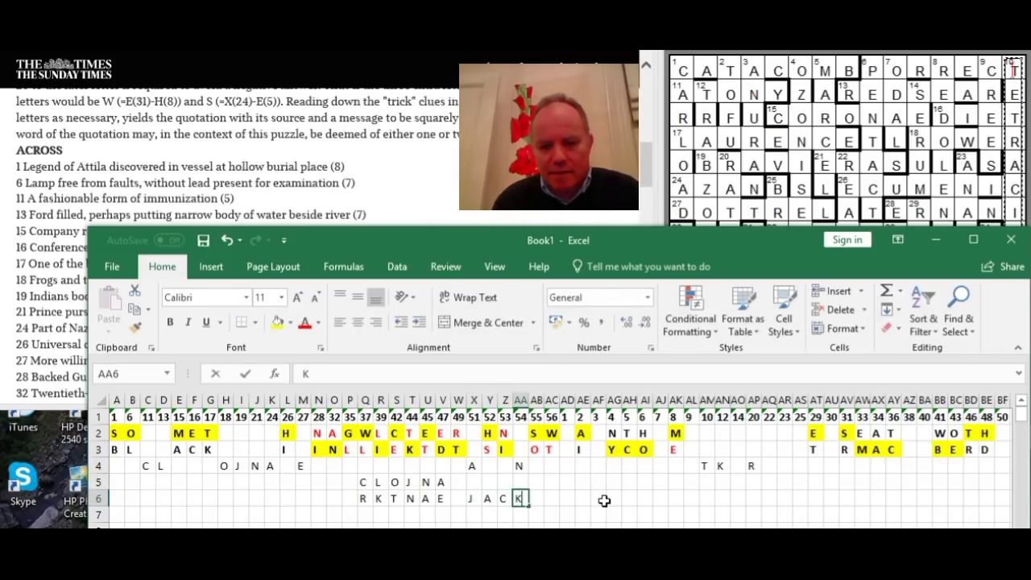
pyautogui.press('Right')
pyautogui.write('O')
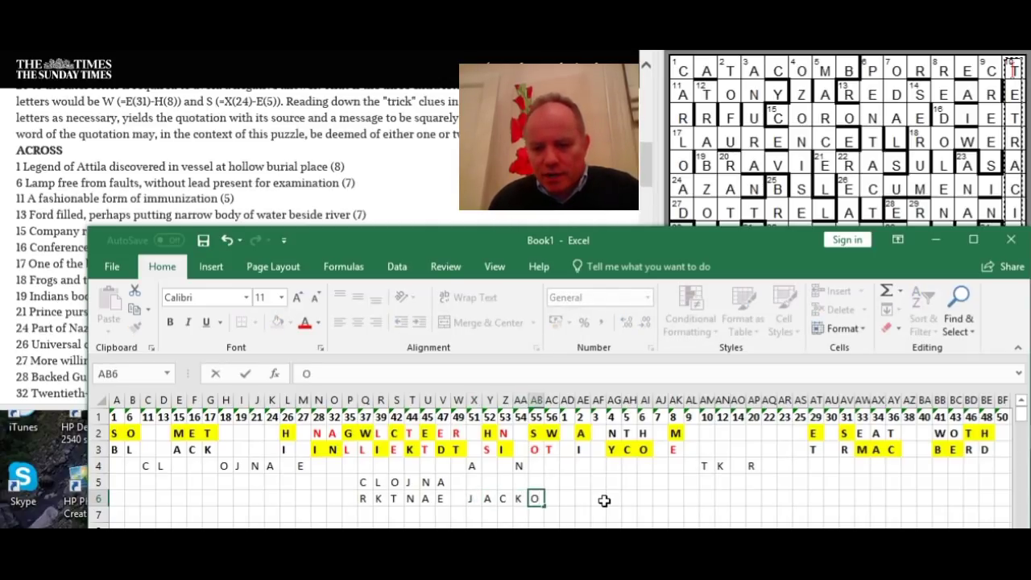
pyautogui.press('Right')
pyautogui.press('Right')
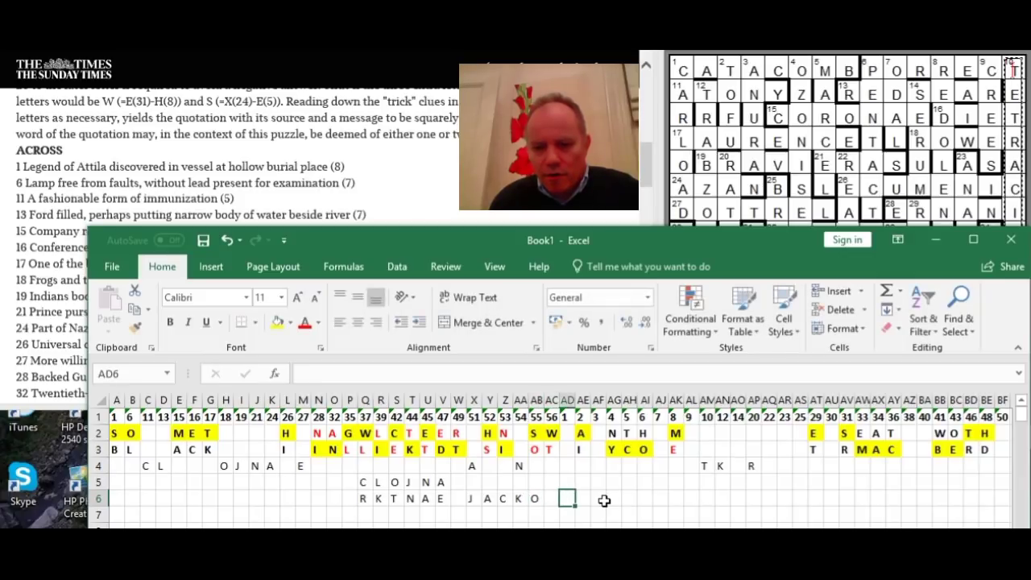
pyautogui.press('Left')
pyautogui.write("'")
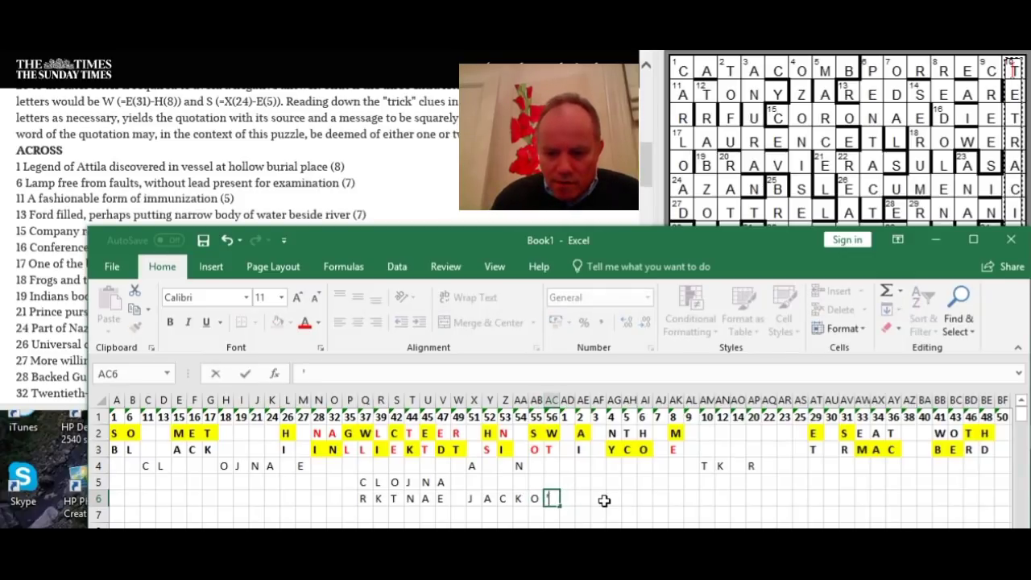
pyautogui.write("'")
pyautogui.press('Right')
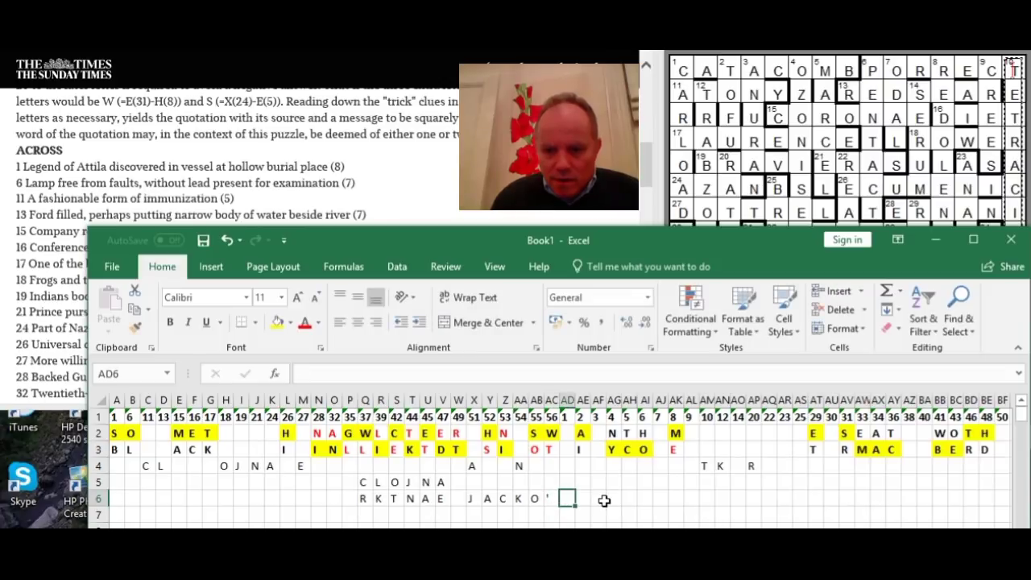
# Finish row 6 with L, A, N, T, E, R, N to spell JACKO'LANTERN, then return to the grid.
pyautogui.write('L')
pyautogui.press('Up')
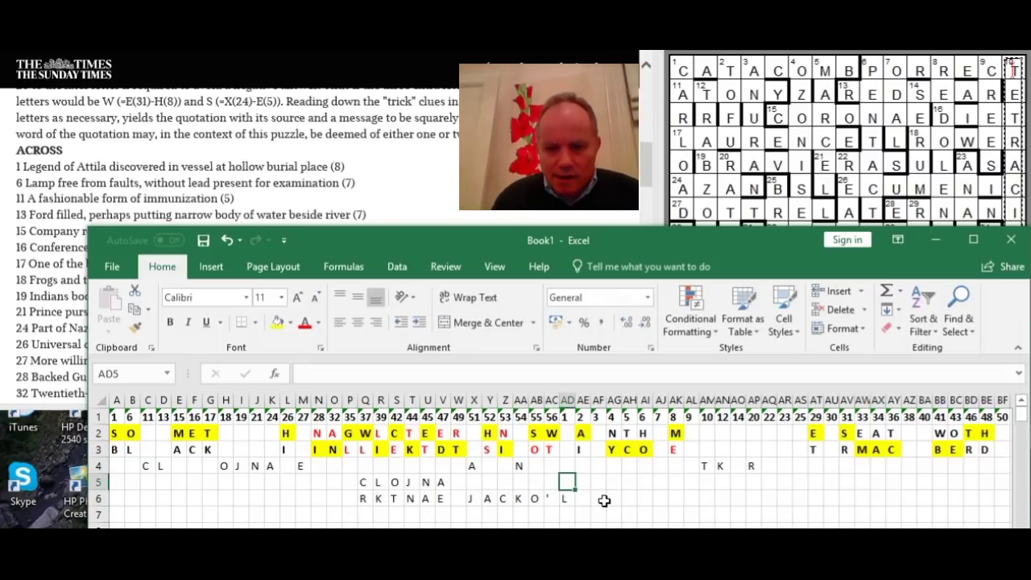
pyautogui.press('Down')
pyautogui.press('Right')
pyautogui.write('A')
pyautogui.press('Right')
pyautogui.write('N')
pyautogui.press('Right')
pyautogui.write('T')
pyautogui.press('Right')
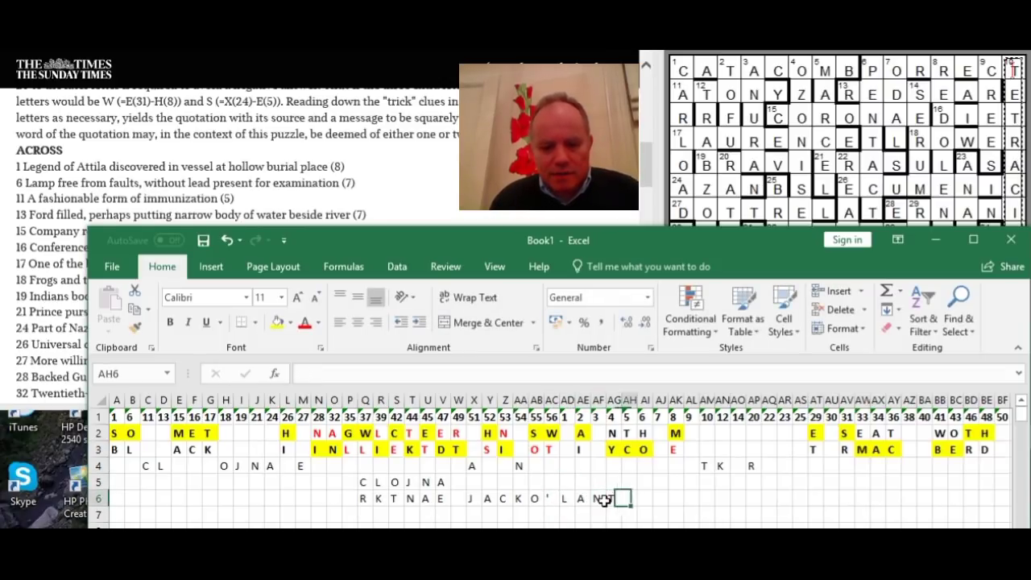
pyautogui.write('E')
pyautogui.press('Right')
pyautogui.write('R')
pyautogui.press('Right')
pyautogui.write('N')
pyautogui.press('Right')
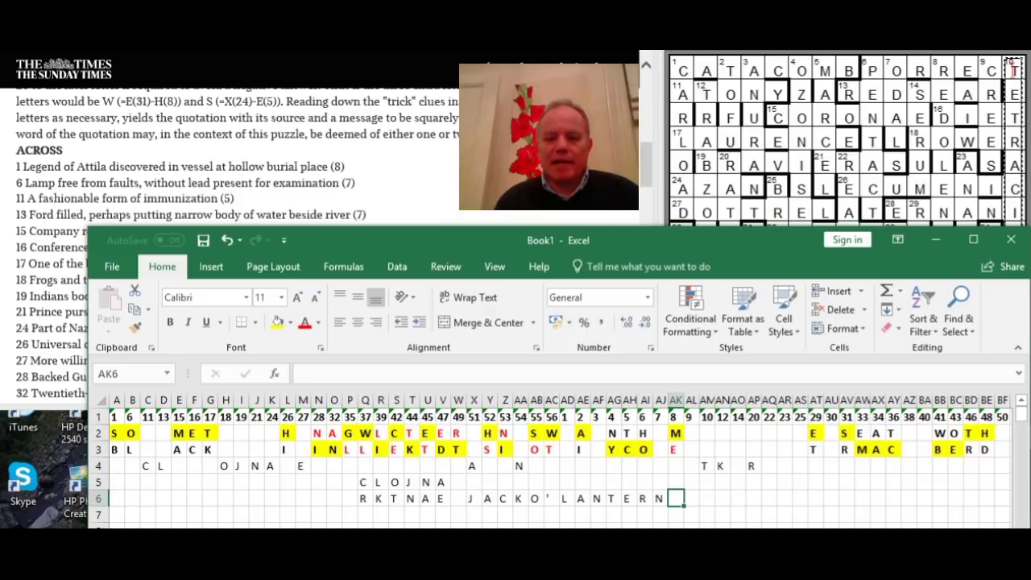
pyautogui.hotkey('alt', 'Tab')
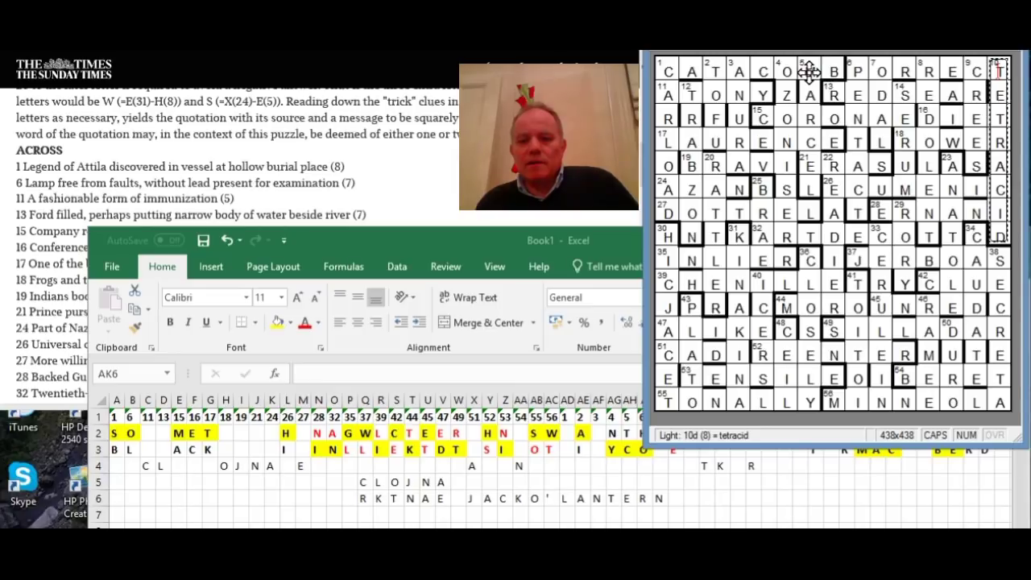
pyautogui.click(808, 71)
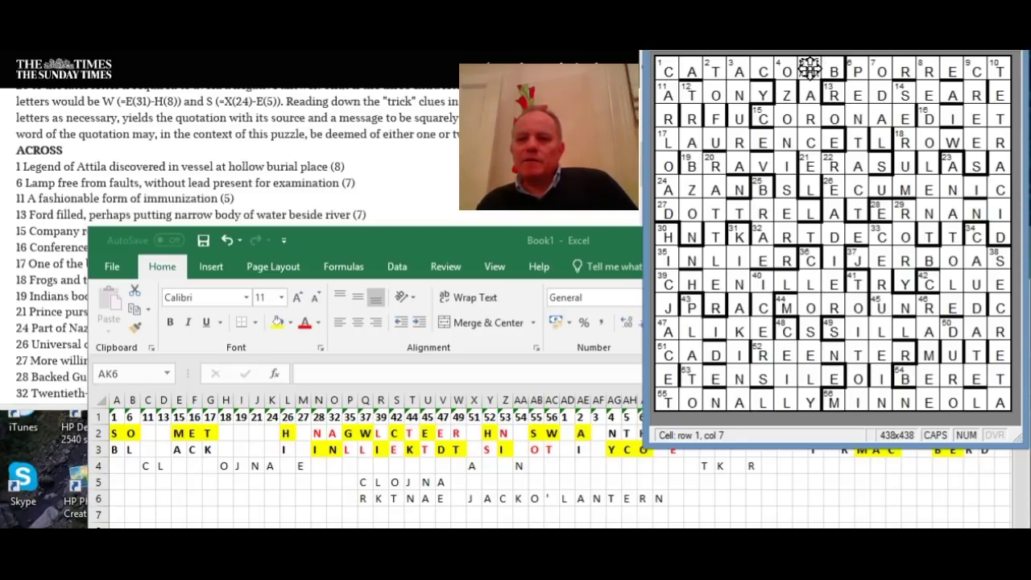
# Shade the M square in row 1 grey via its properties, then widen Excel to full width.
pyautogui.rightClick(809, 69)
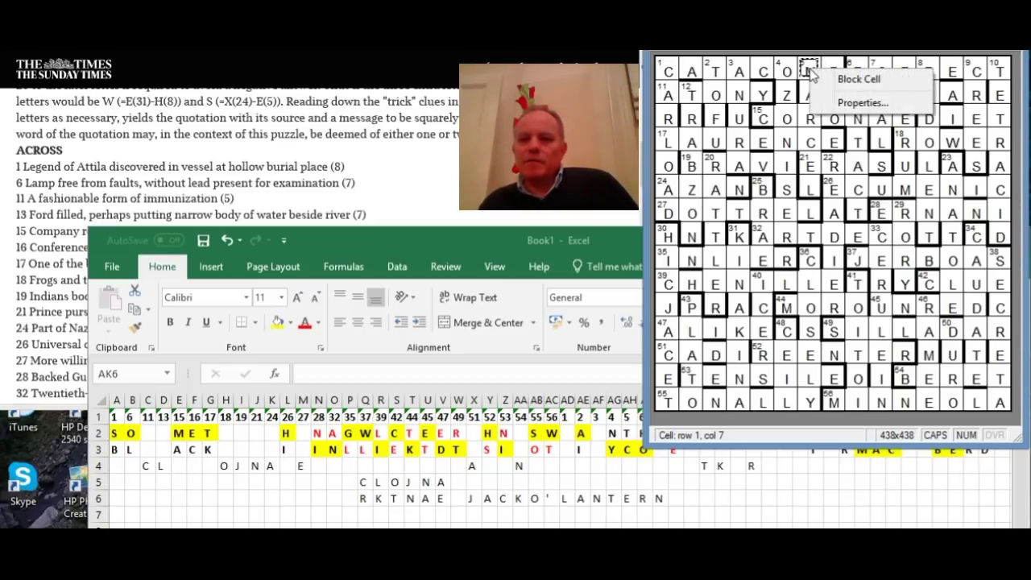
pyautogui.click(853, 103)
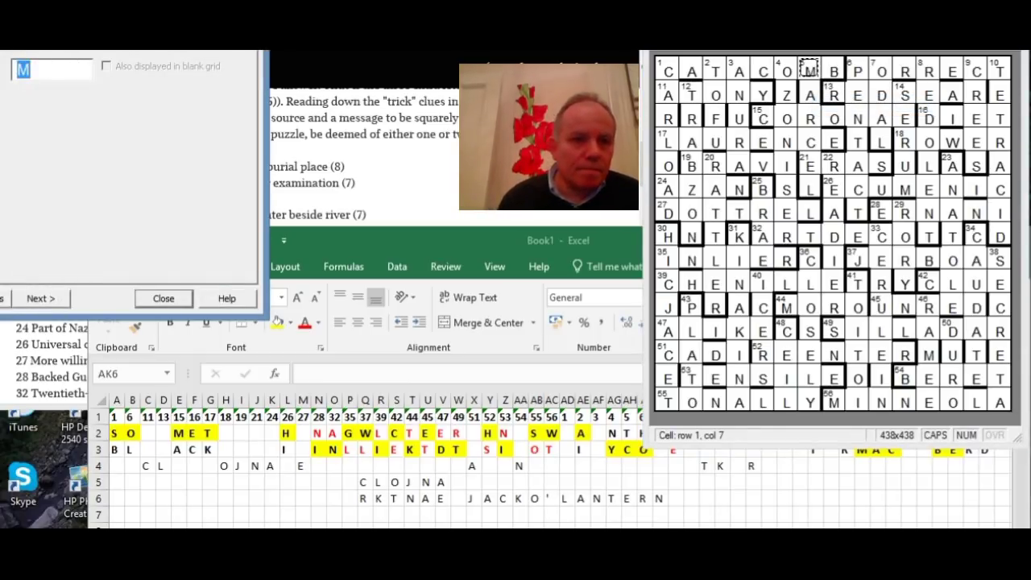
pyautogui.press('Return')
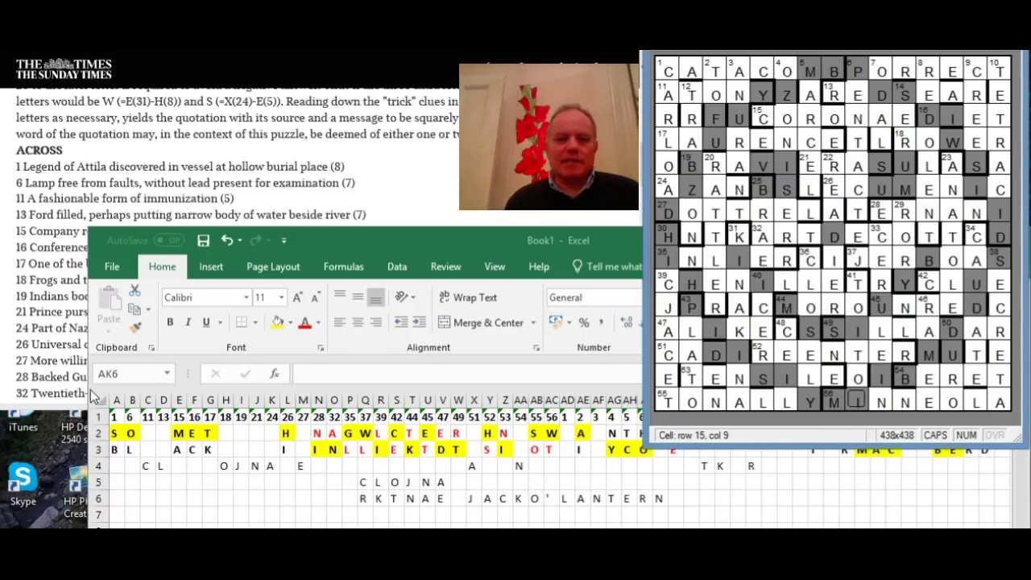
pyautogui.moveTo(89, 389); pyautogui.dragTo(0, 389)
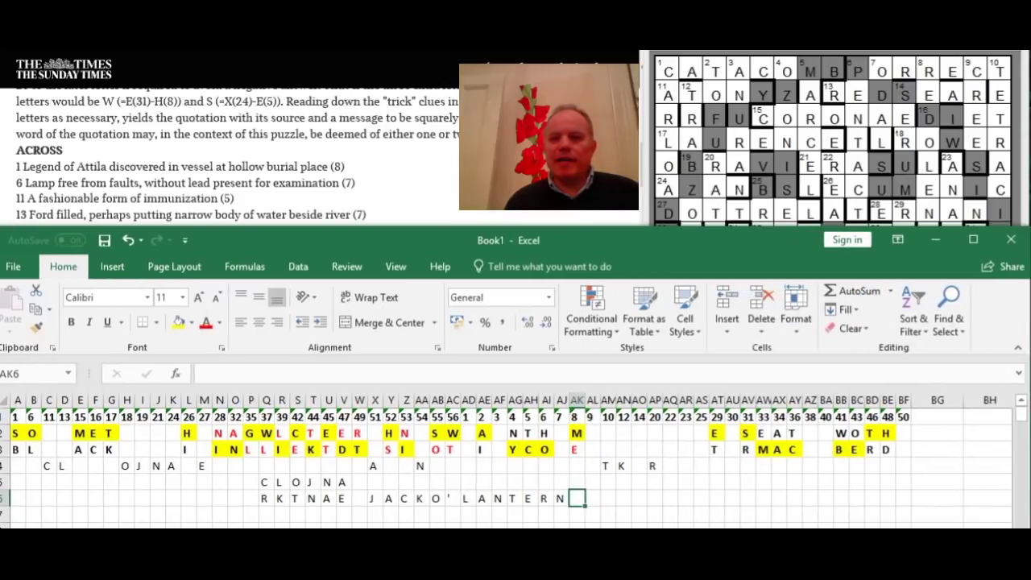
# Switch back to Crossword Compiler so the shaded grid shows over the Excel tally.
pyautogui.hotkey('alt', 'Tab')
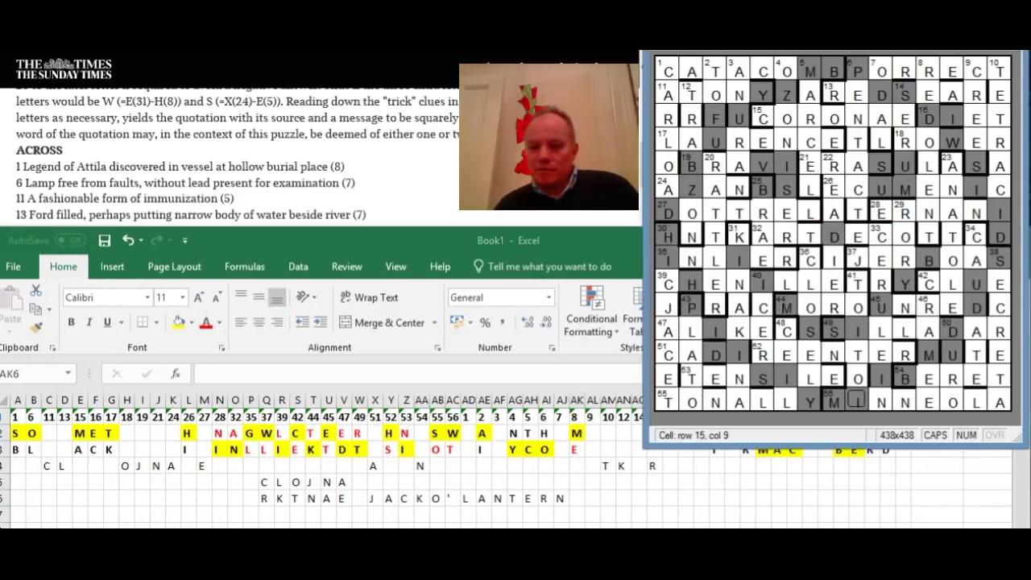